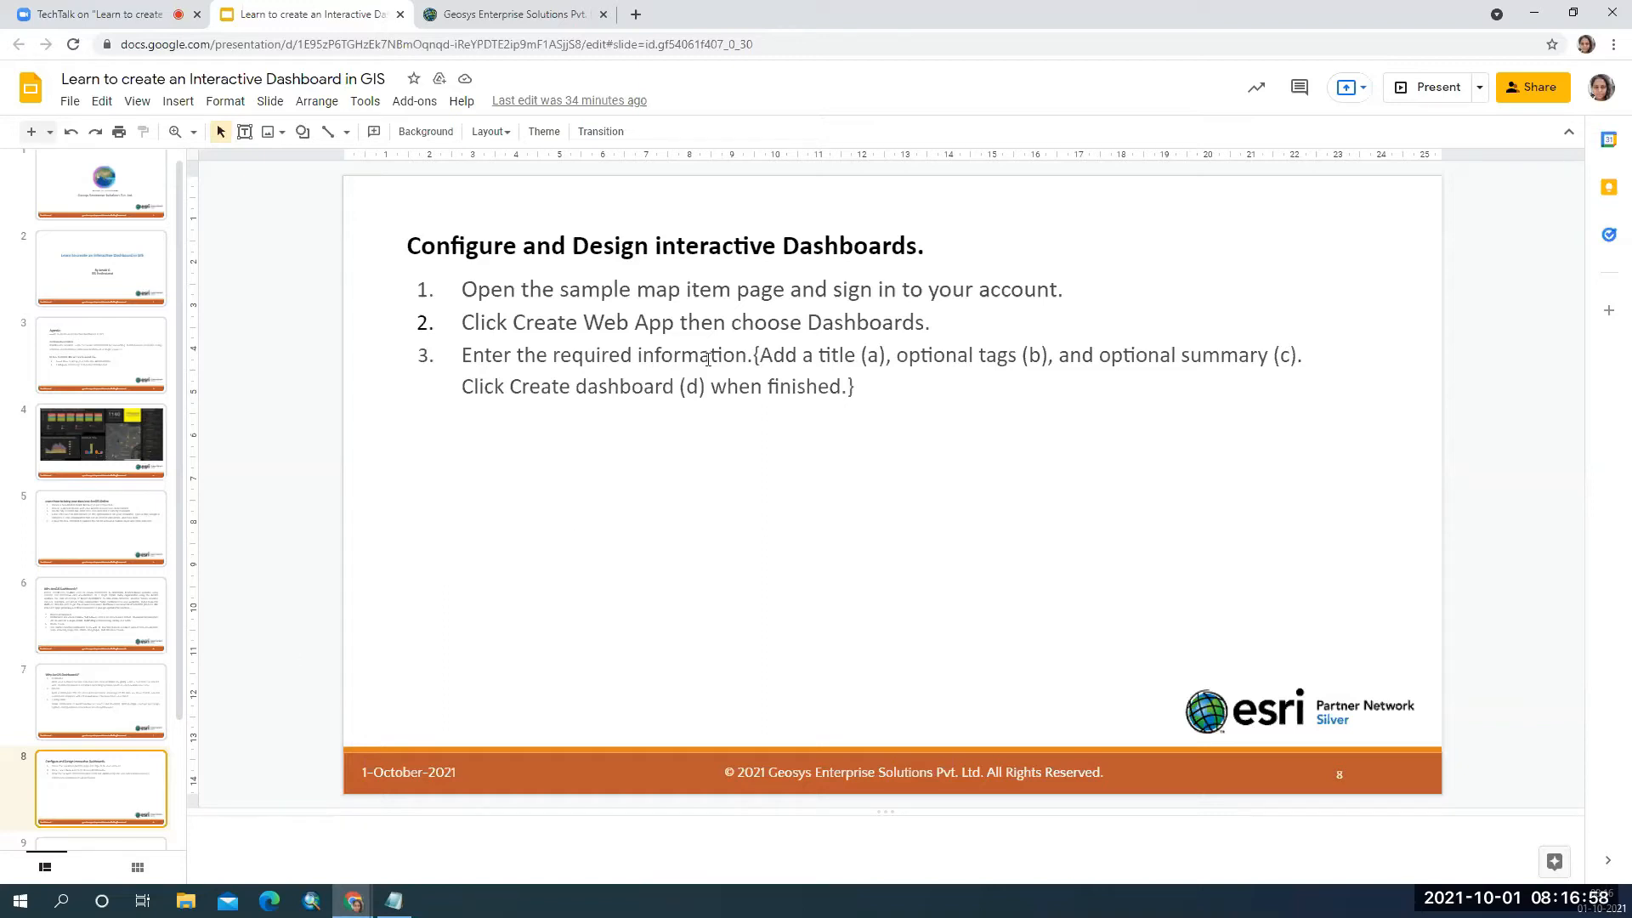
Review the Create Web App instruction on the dashboard configuration slide, the Demonstration slide and the presentation's title slide.
{"action": "left_click_drag", "start_coordinate": [522, 322], "coordinate": [958, 328]}
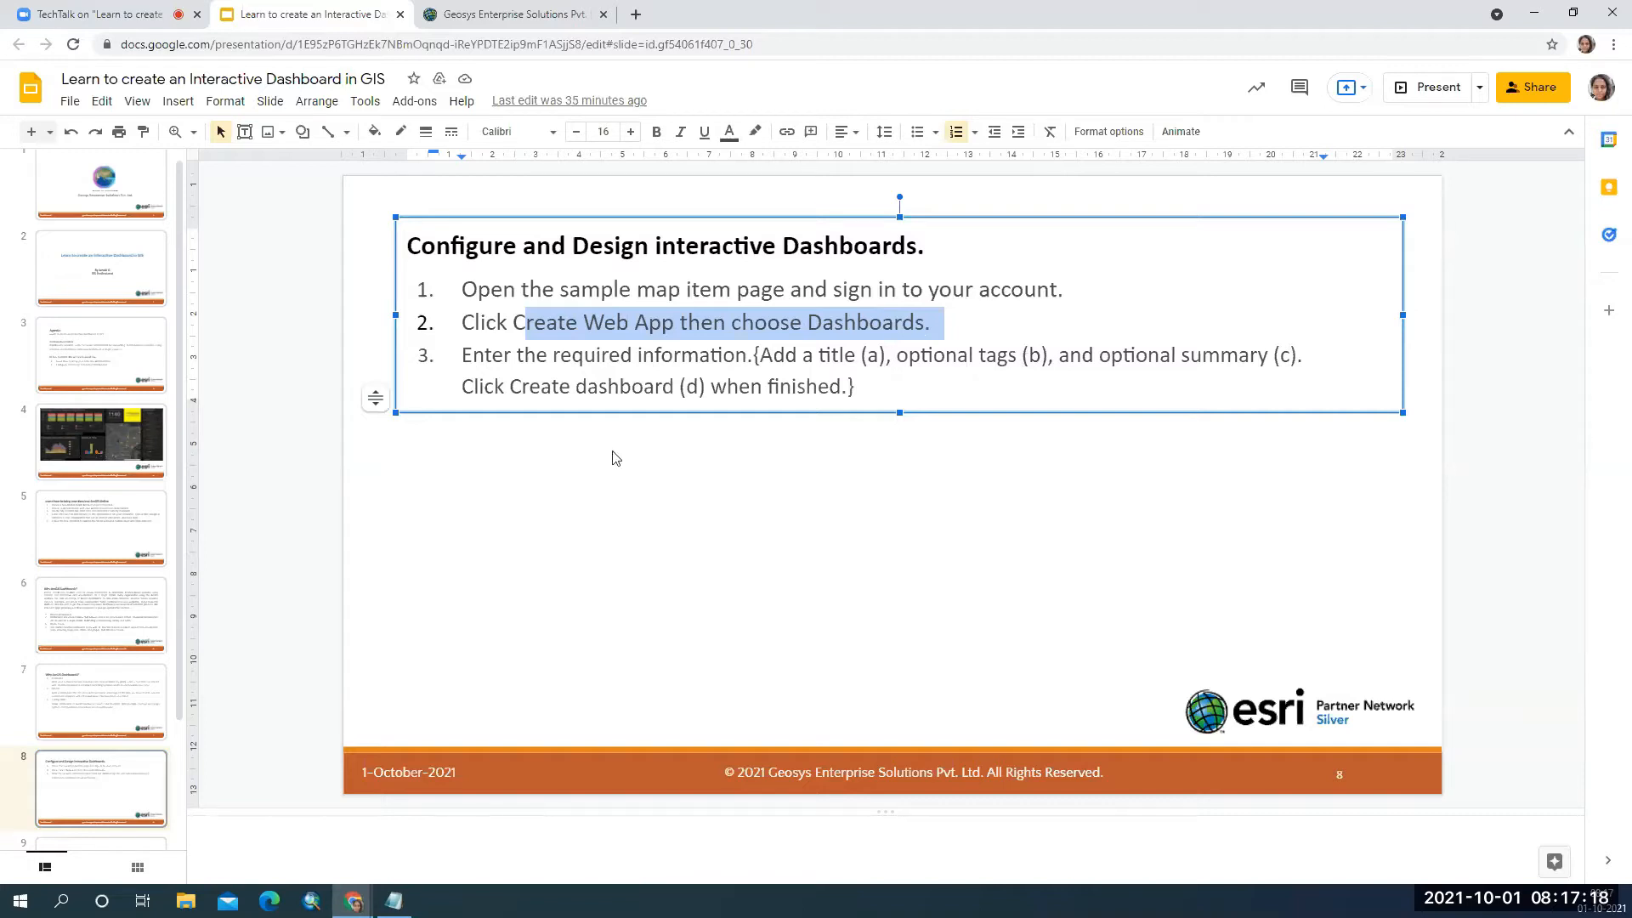
{"action": "scroll", "coordinate": [128, 684], "scroll_direction": "down", "scroll_amount": 2}
{"action": "left_click", "coordinate": [125, 711]}
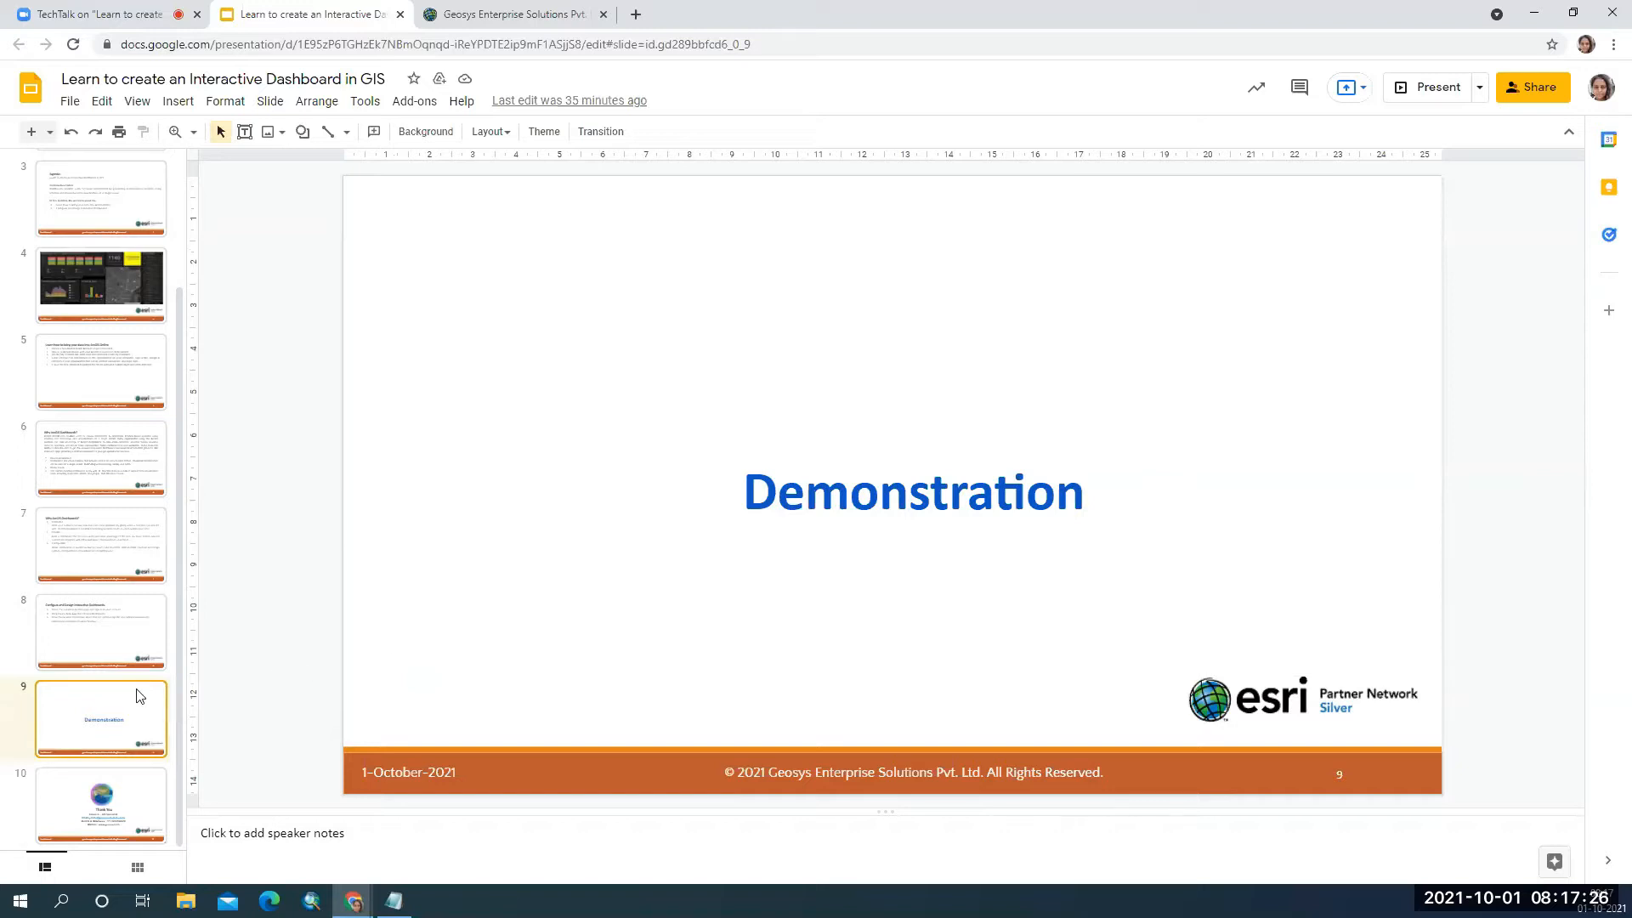
{"action": "scroll", "coordinate": [151, 605], "scroll_direction": "up", "scroll_amount": 2}
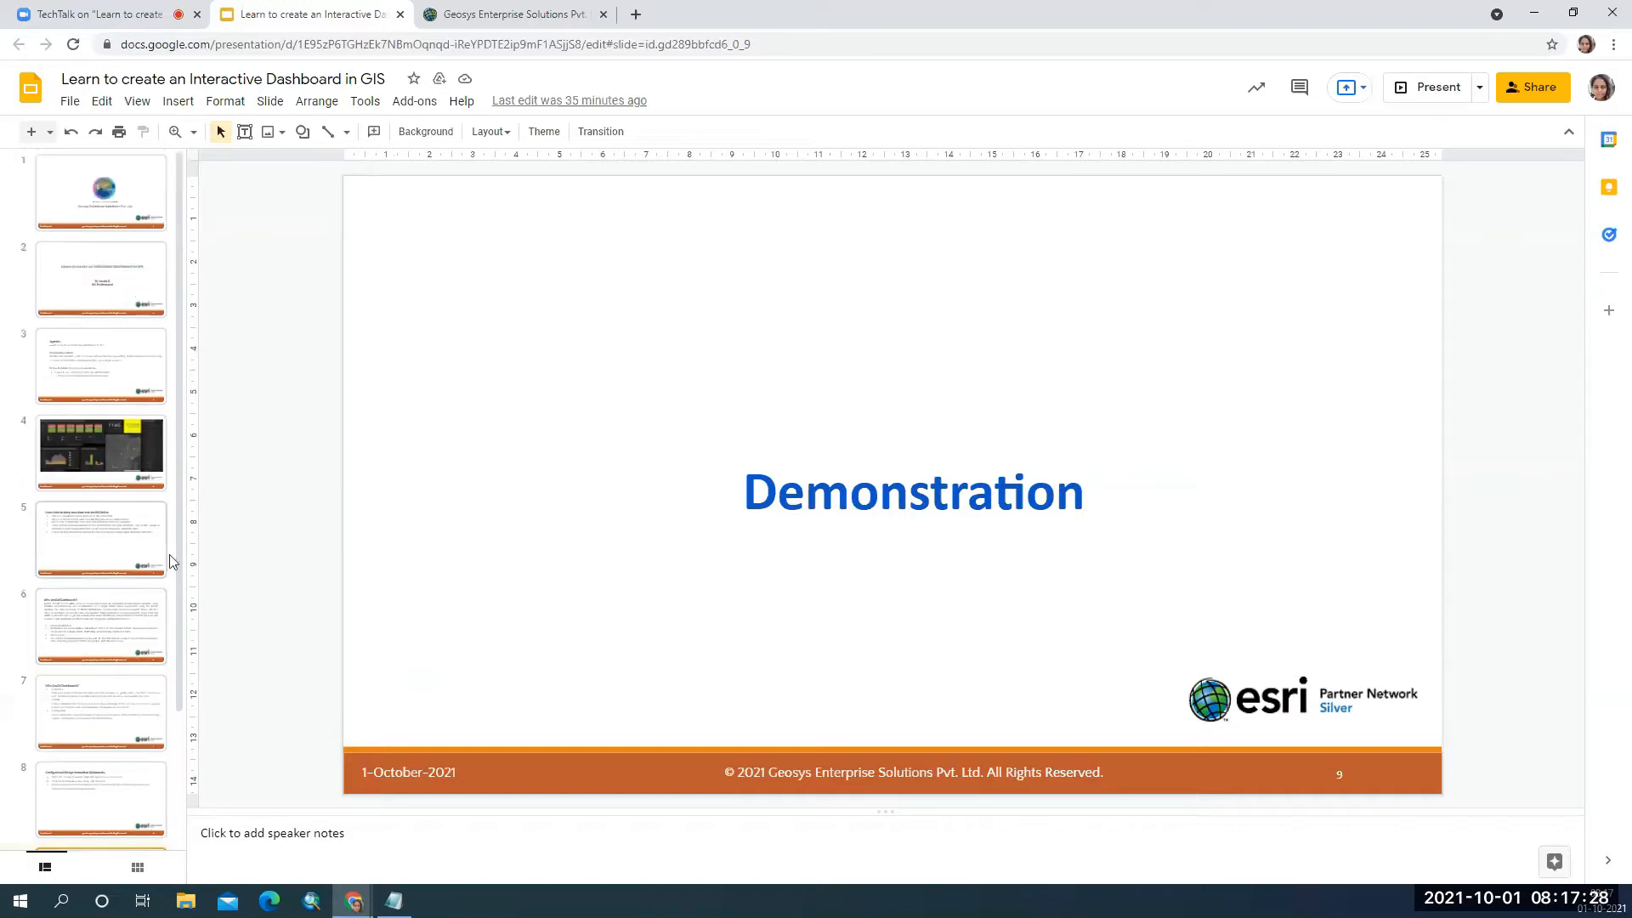
{"action": "left_click", "coordinate": [125, 283]}
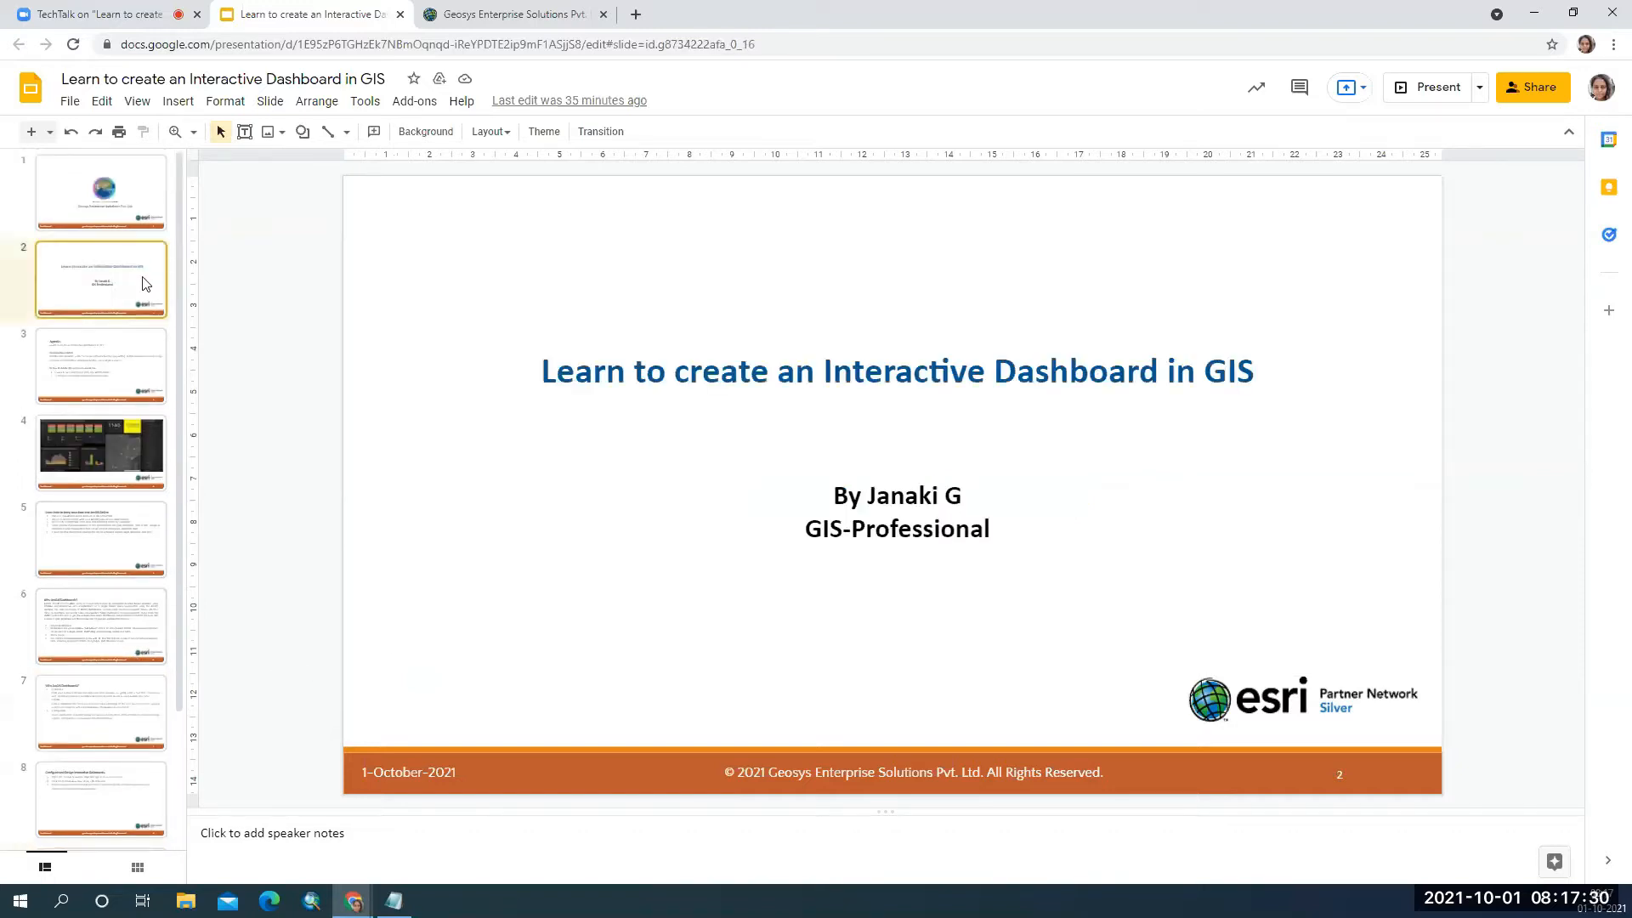
Switch to the ArcGIS Online organization home page and look over its banner and featured content.
{"action": "left_click", "coordinate": [502, 16]}
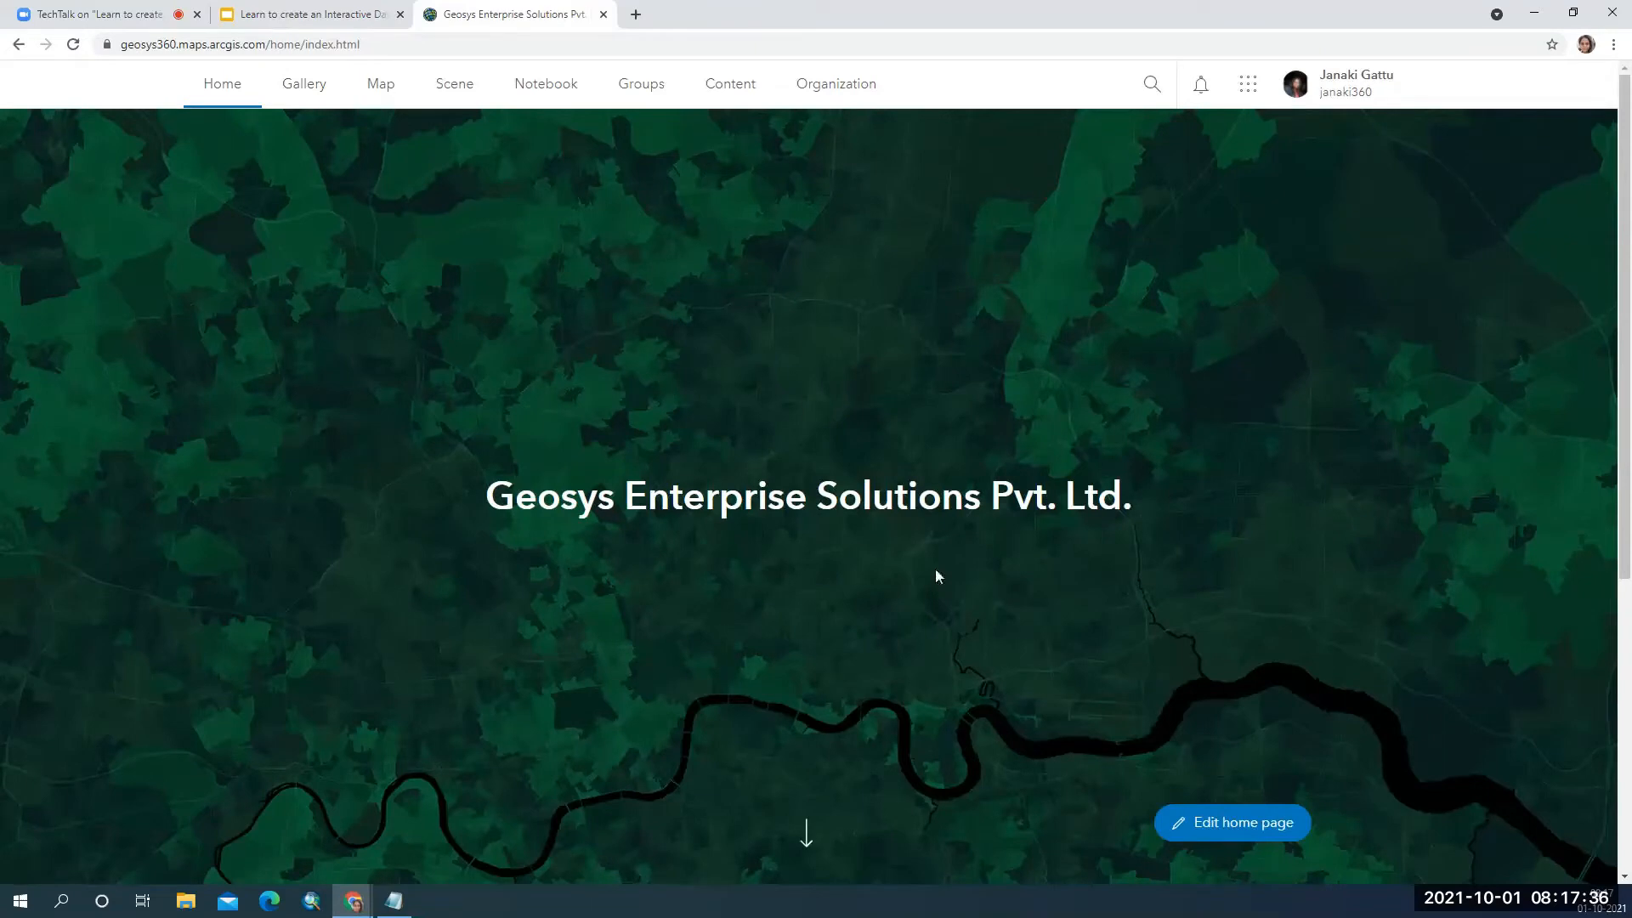
{"action": "scroll", "coordinate": [858, 557], "scroll_direction": "down", "scroll_amount": 3}
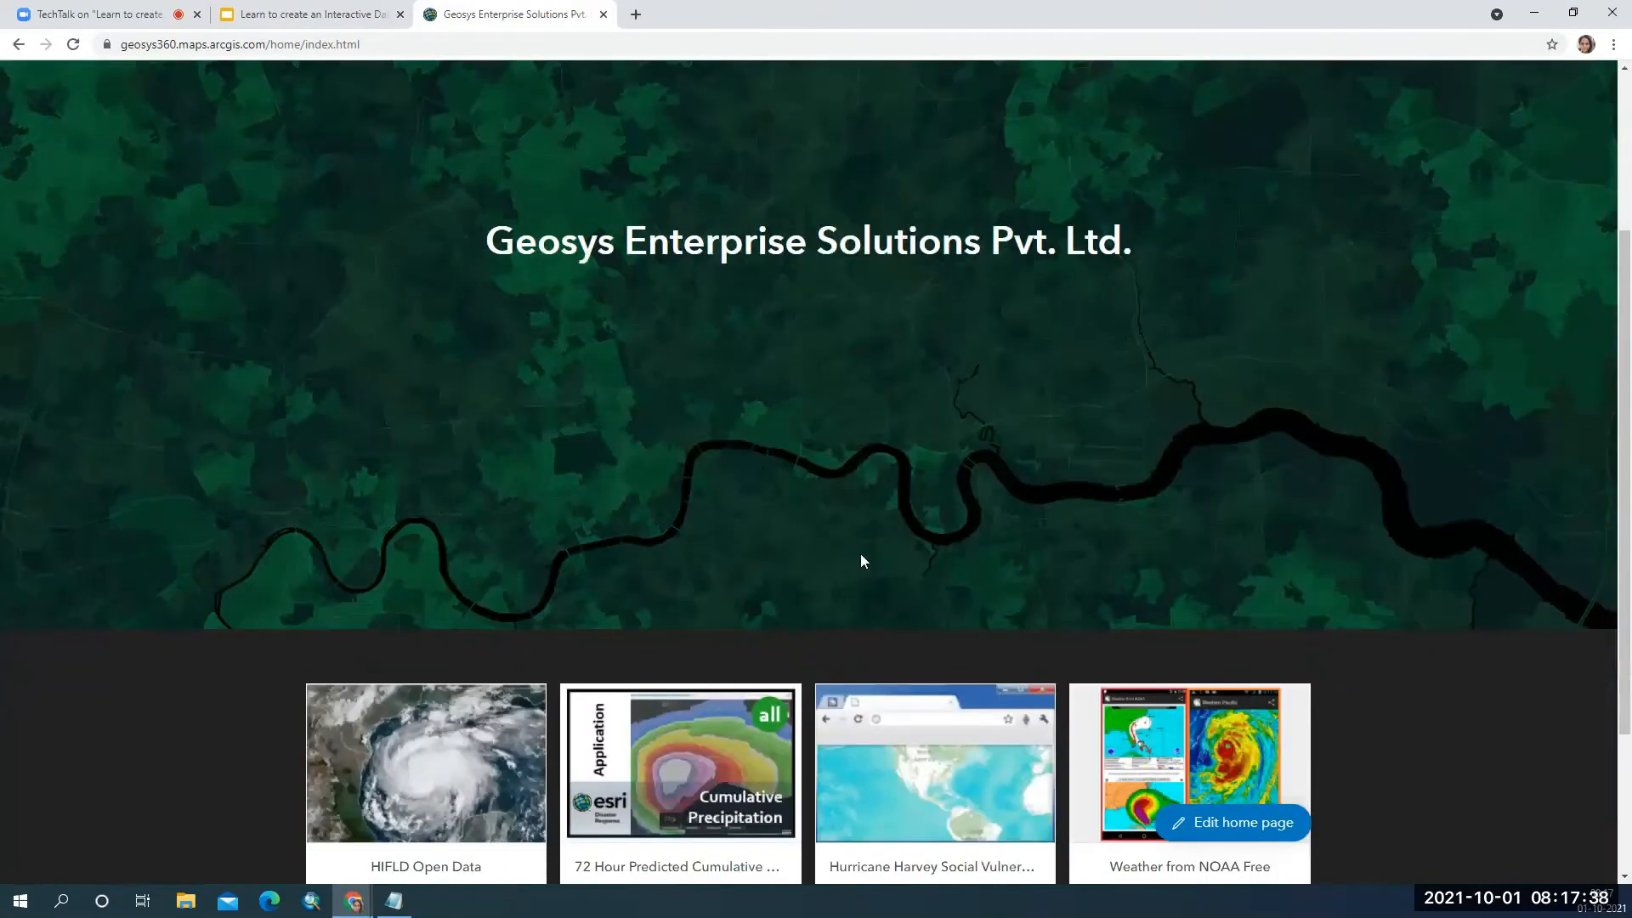
{"action": "scroll", "coordinate": [849, 510], "scroll_direction": "up", "scroll_amount": 1}
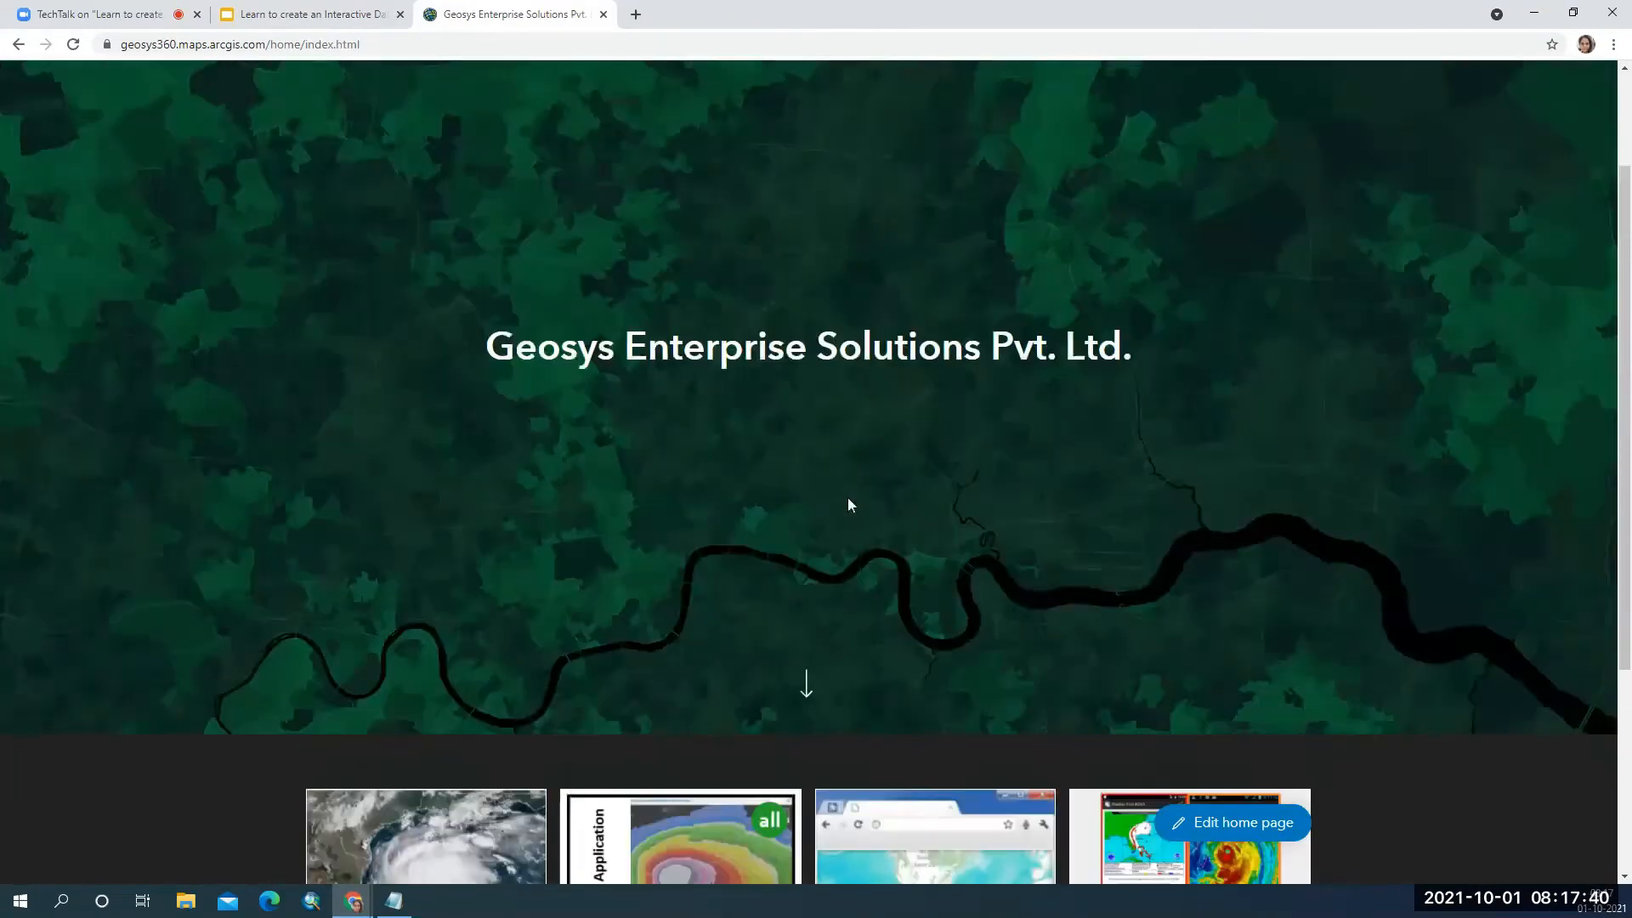
{"action": "scroll", "coordinate": [848, 504], "scroll_direction": "up", "scroll_amount": 2}
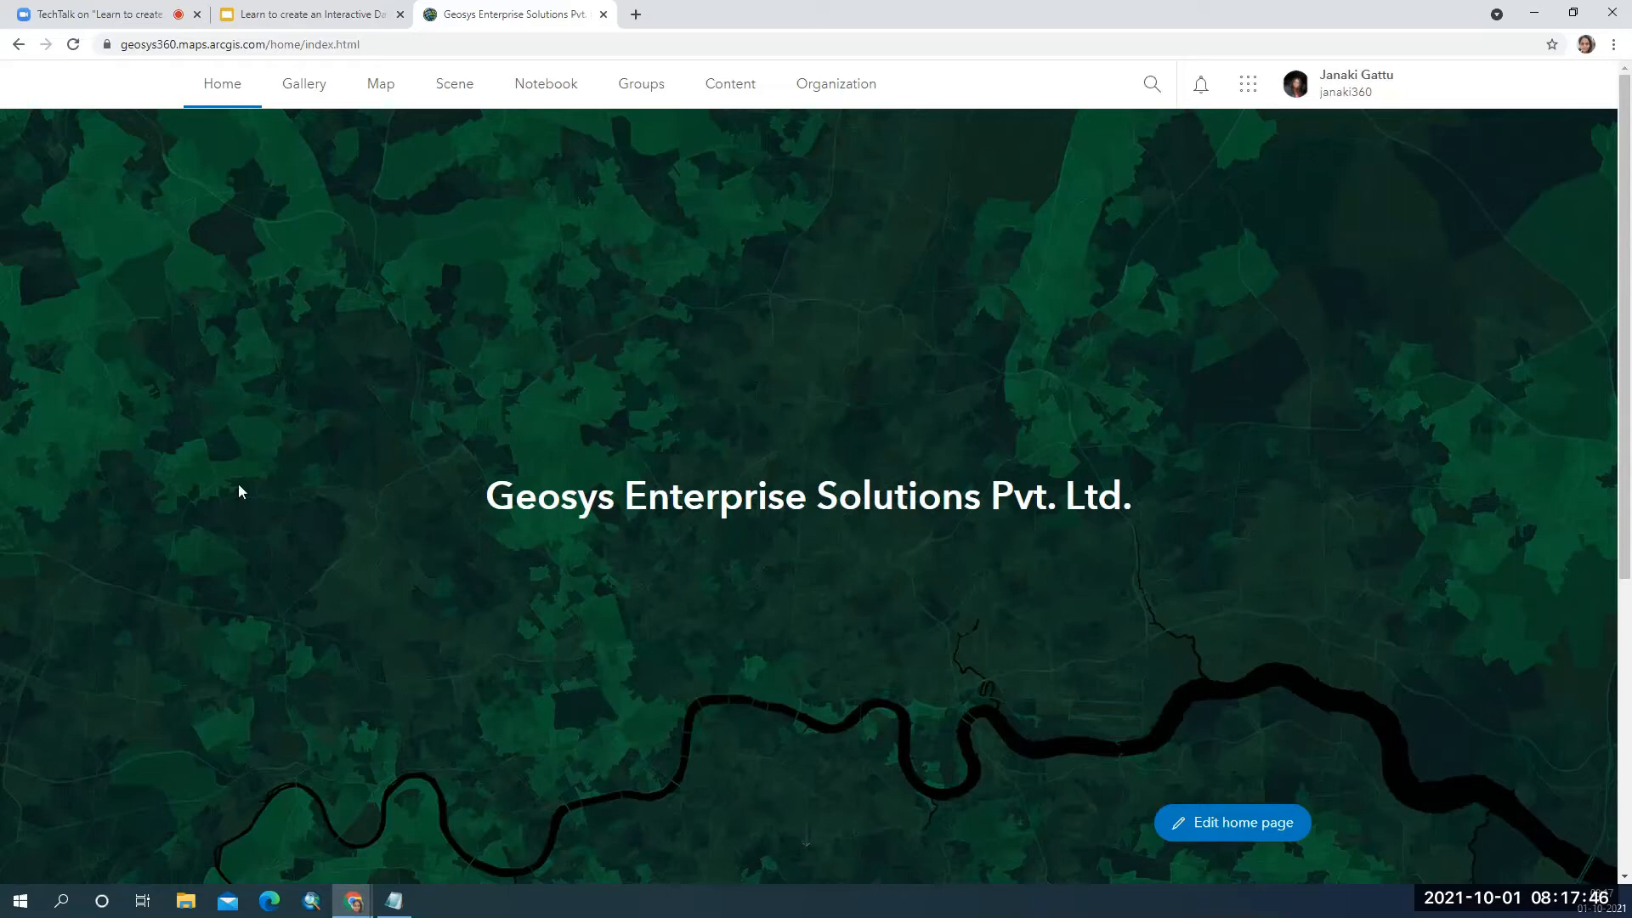
Create a folder named CrimeInformation_01102021 in the organization account's own content.
{"action": "left_click", "coordinate": [733, 88]}
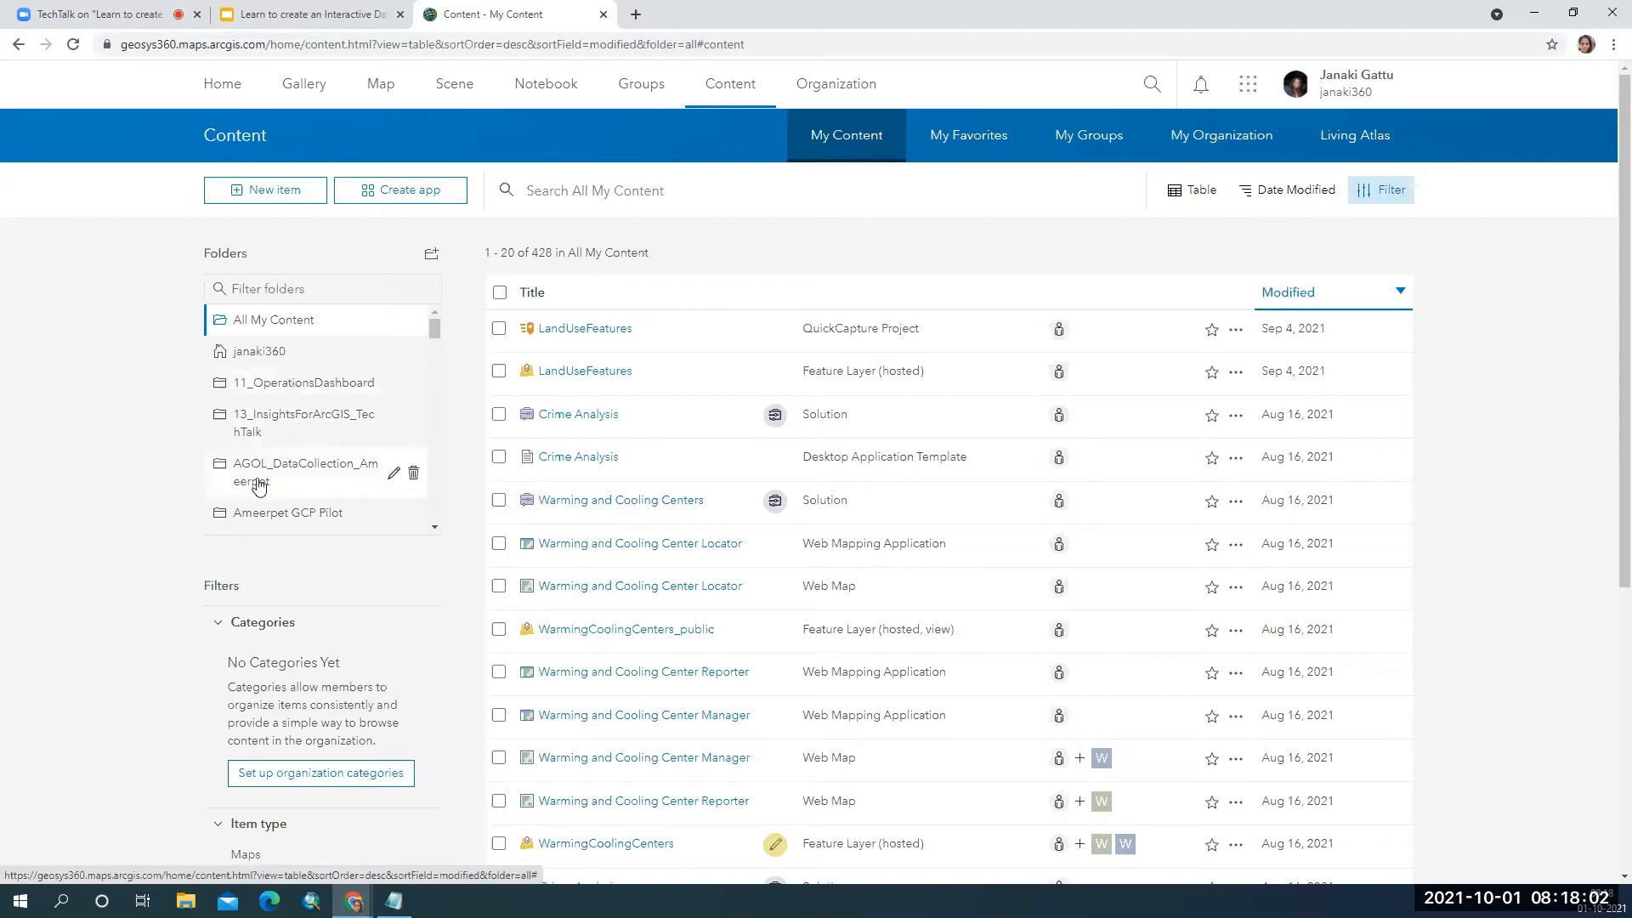
{"action": "left_click", "coordinate": [432, 258]}
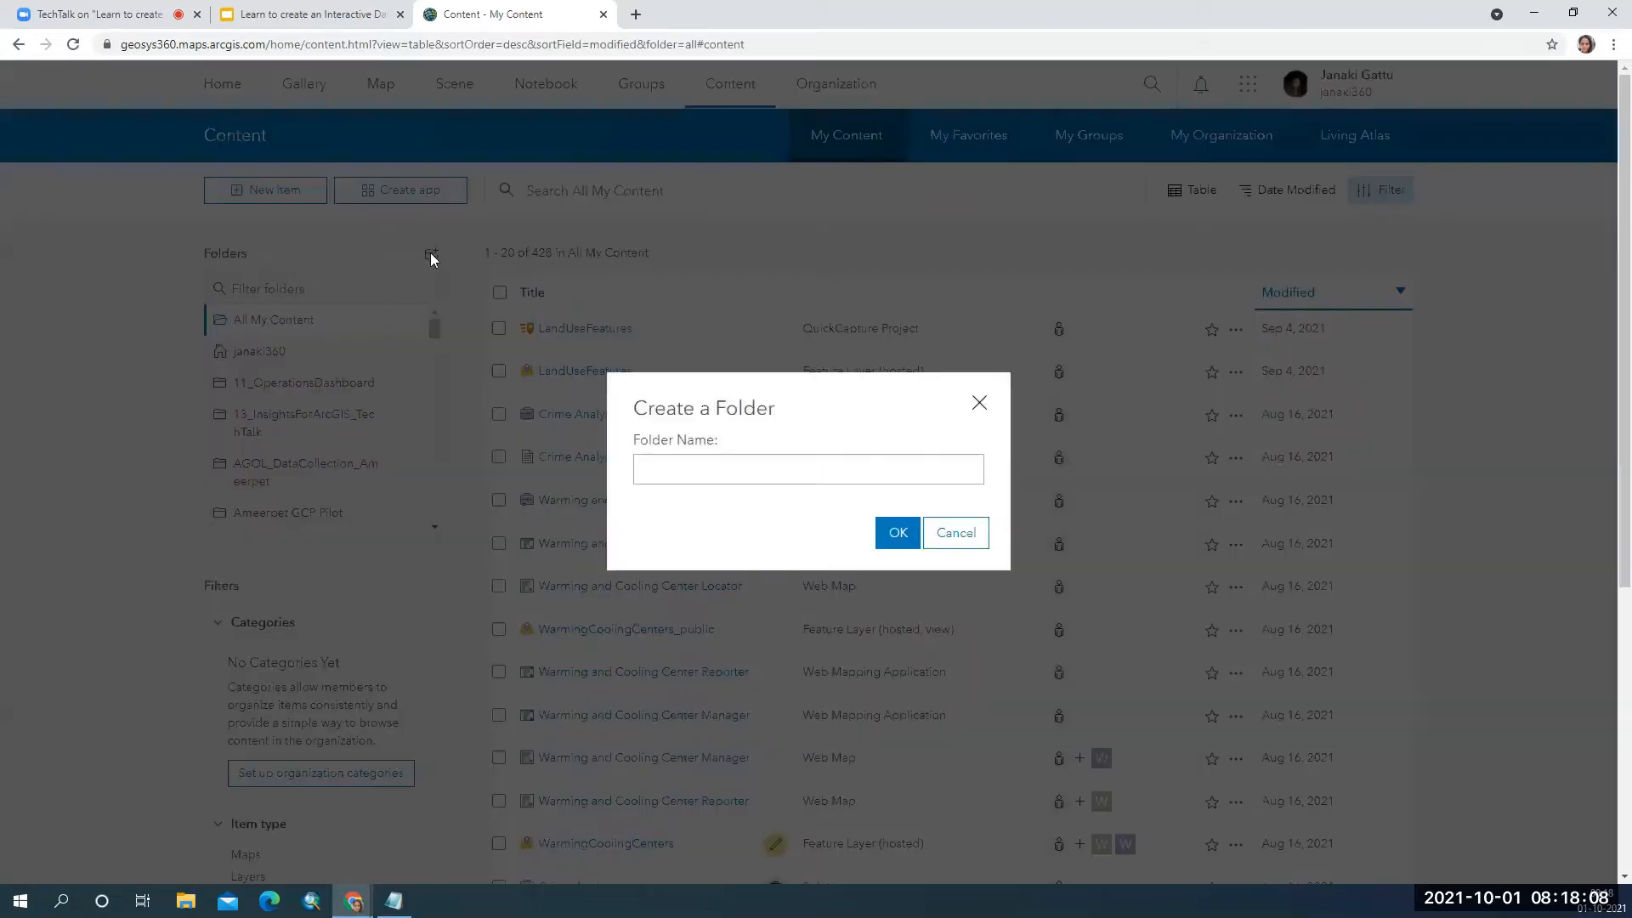
{"action": "left_click", "coordinate": [699, 481]}
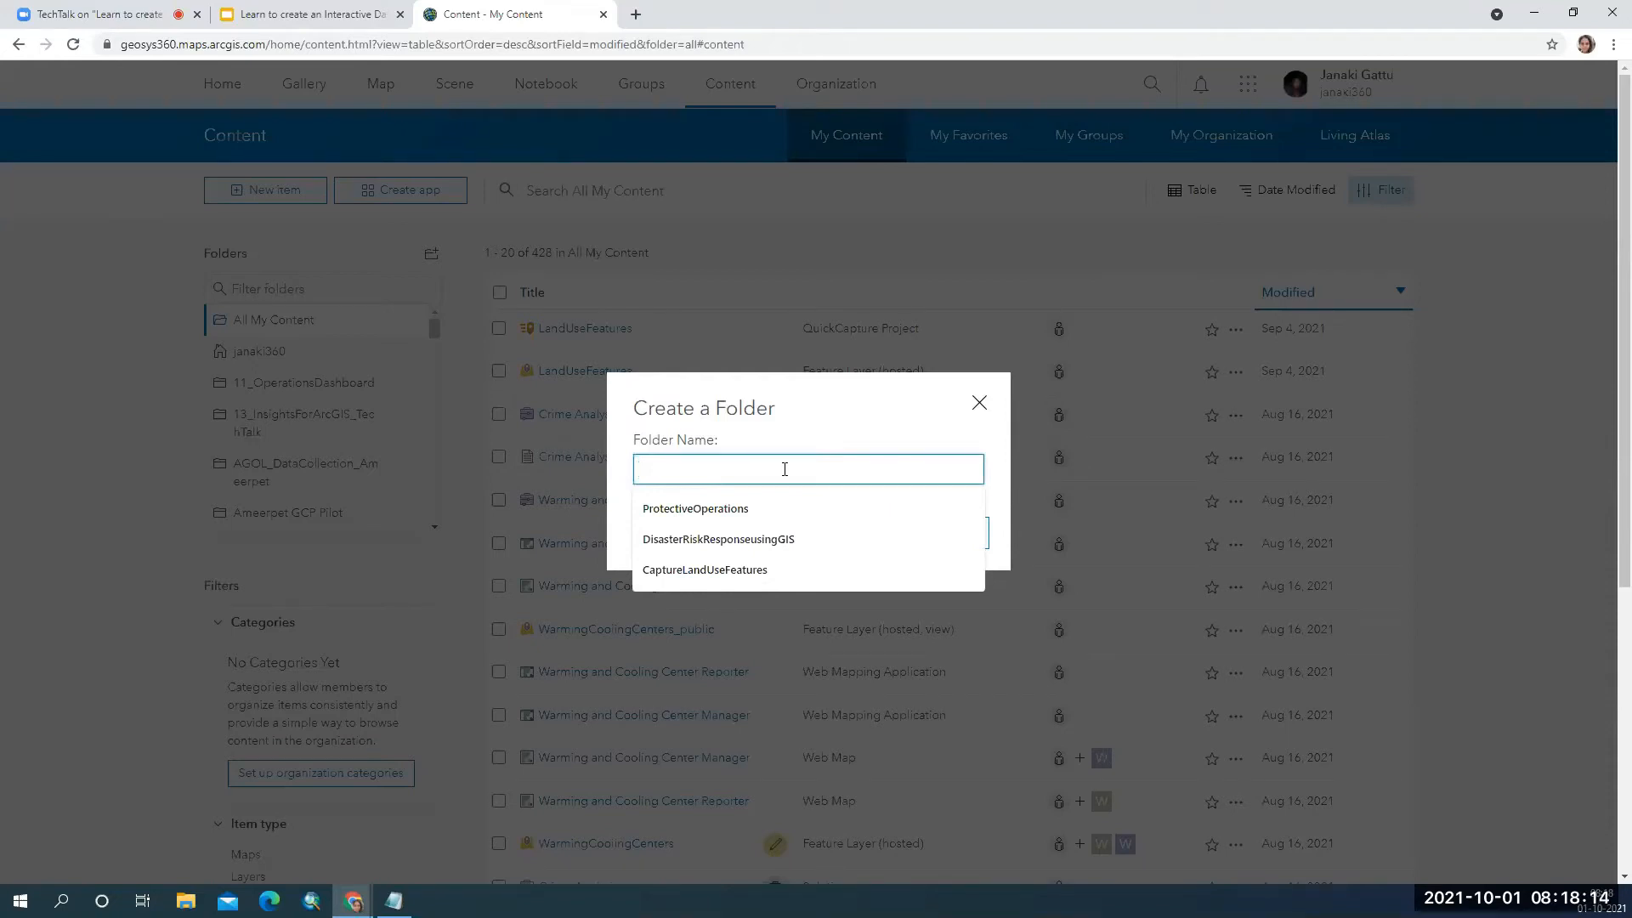
{"action": "type", "text": "CrimeIn"}
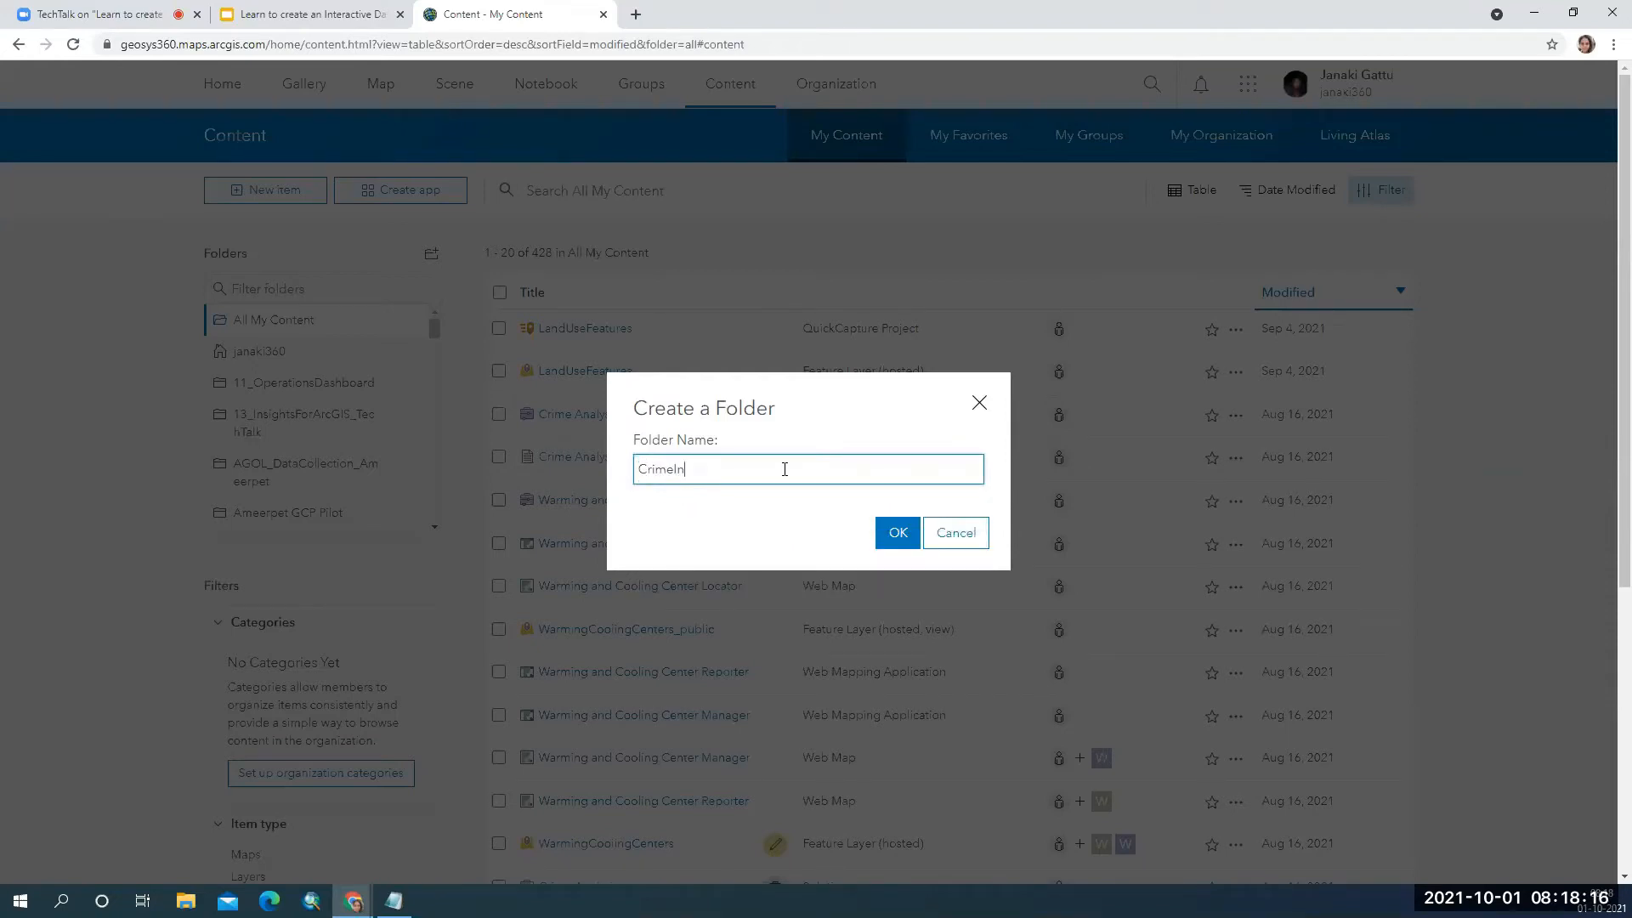
{"action": "type", "text": "formation_01102021"}
{"action": "key", "text": "Return"}
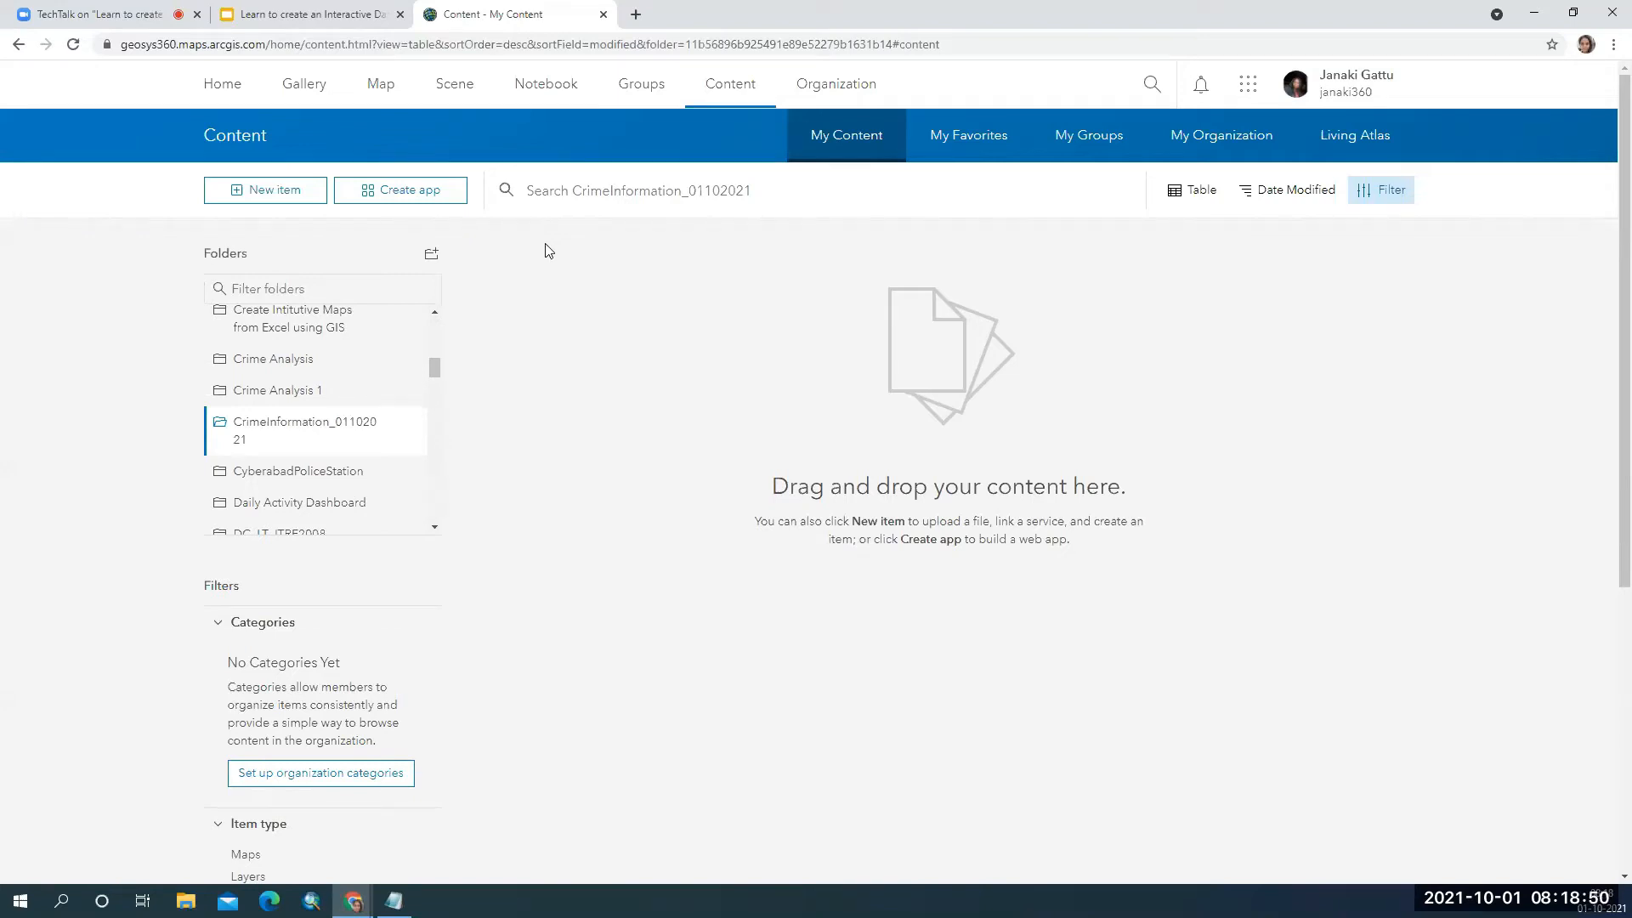
Start a new Dashboards app and set its folder to CrimeInformation_01102021.
{"action": "left_click", "coordinate": [394, 192]}
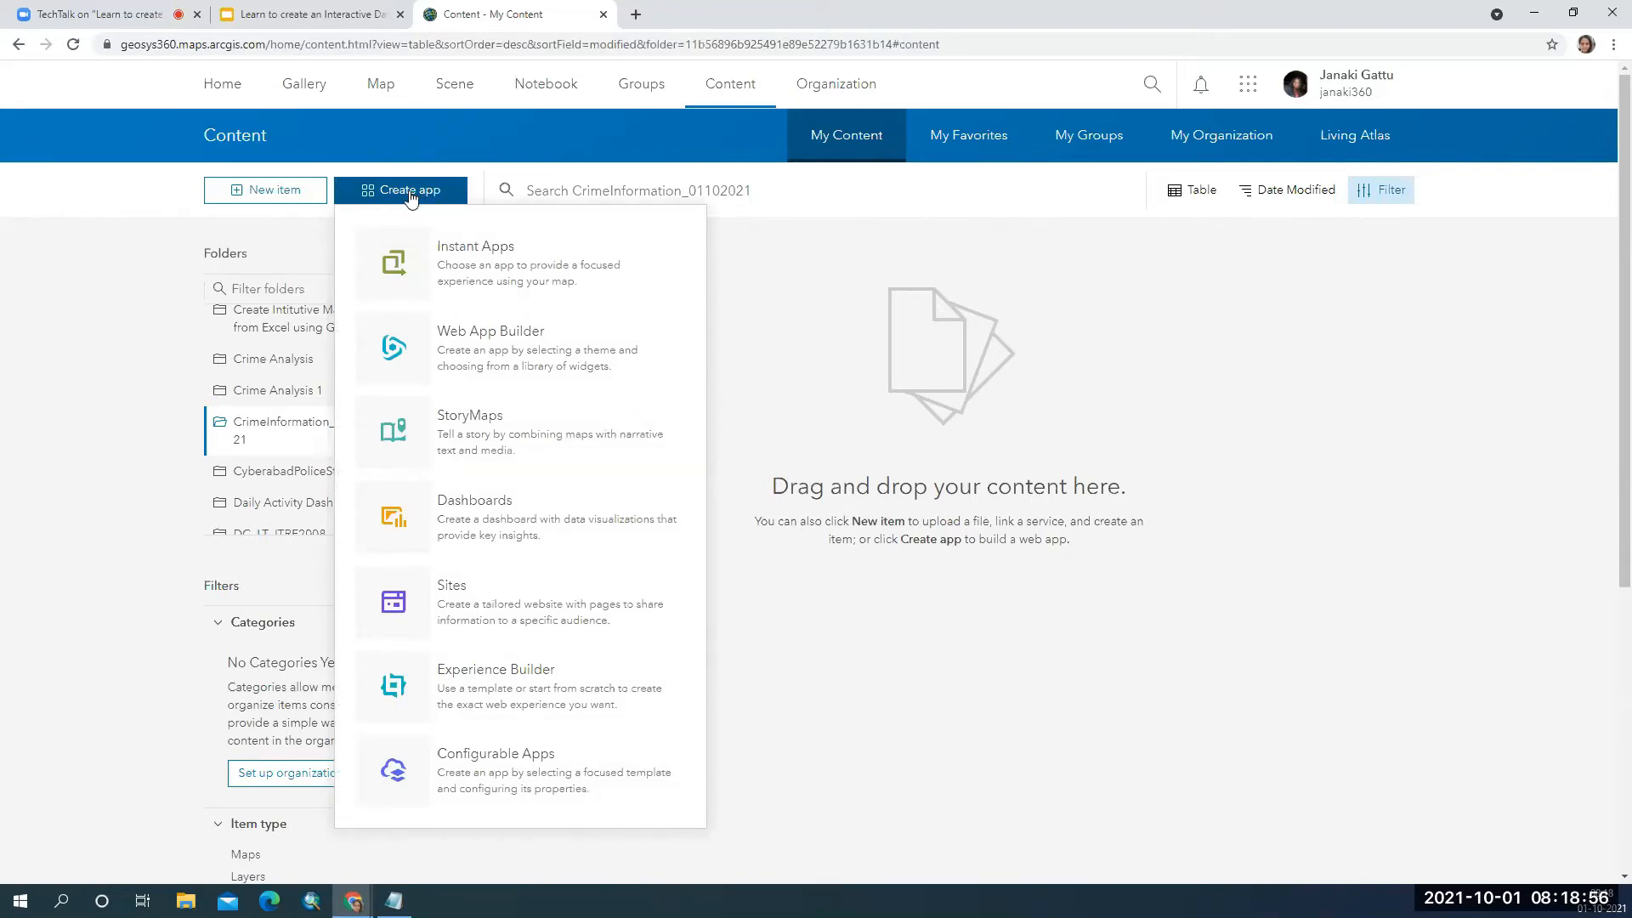
{"action": "left_click", "coordinate": [494, 523]}
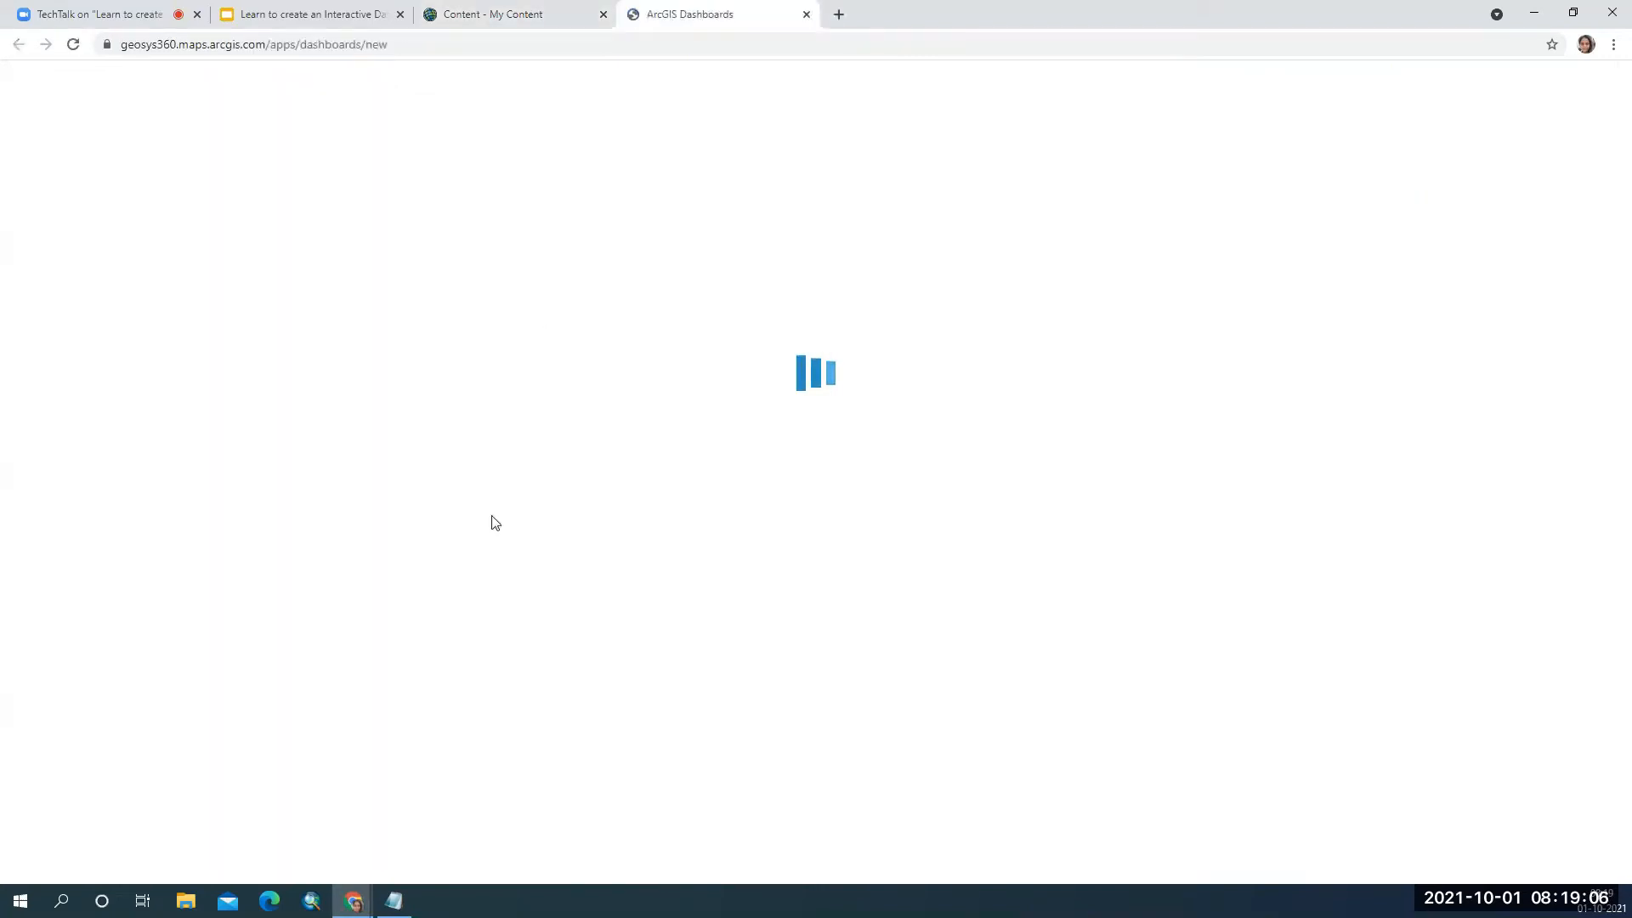
{"action": "left_click_drag", "start_coordinate": [704, 87], "coordinate": [912, 87]}
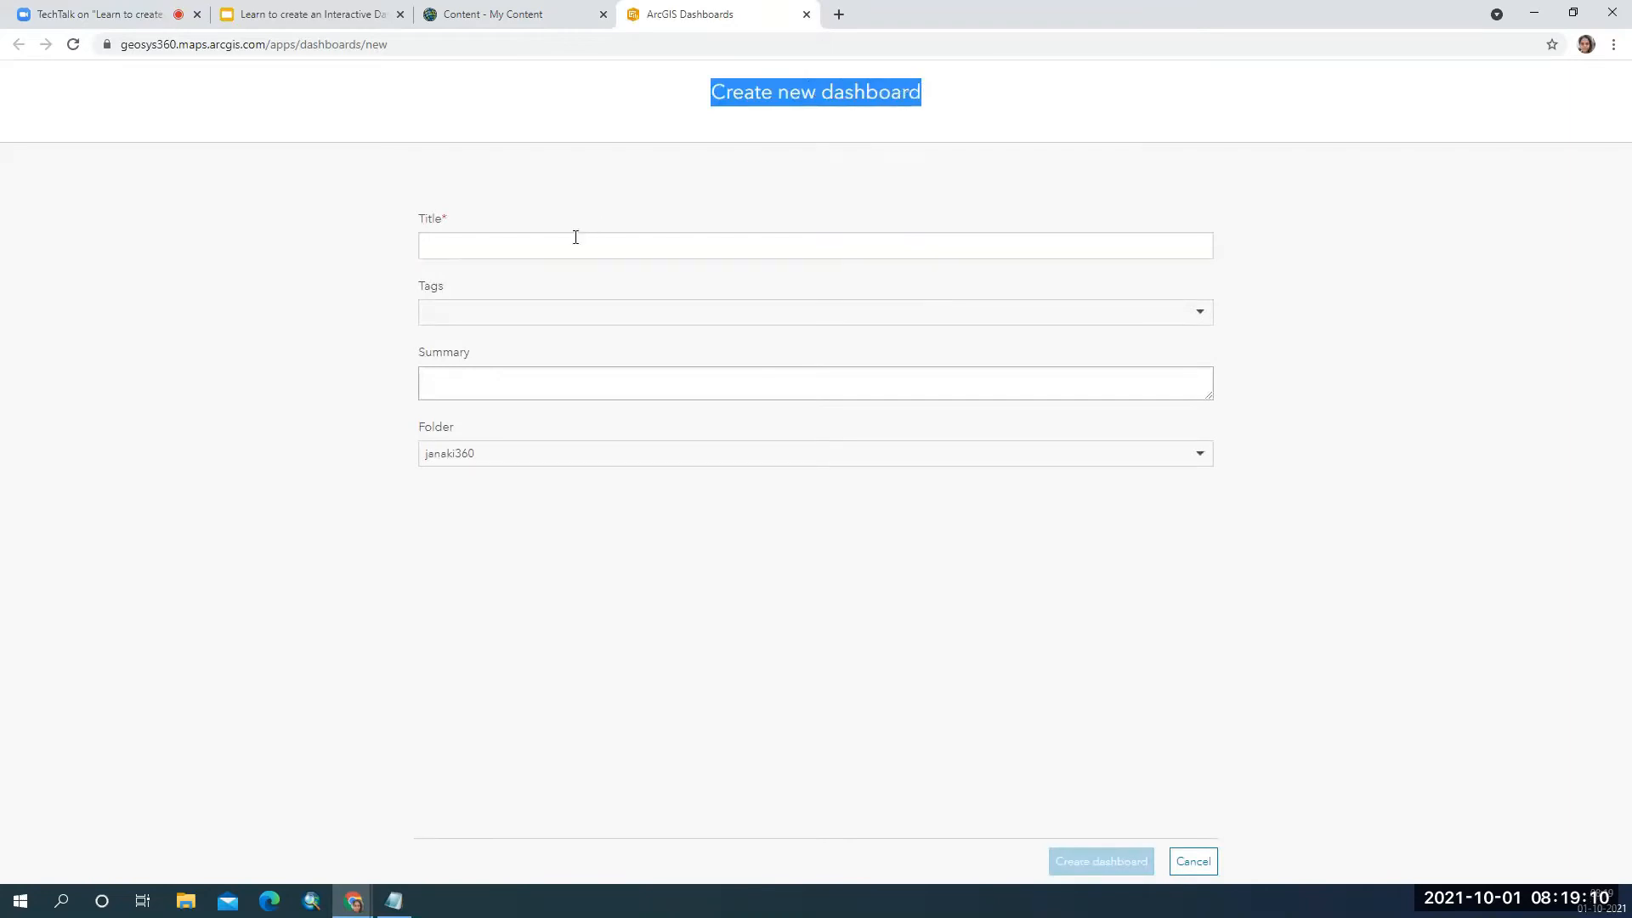
{"action": "left_click", "coordinate": [686, 252]}
{"action": "left_click", "coordinate": [713, 323]}
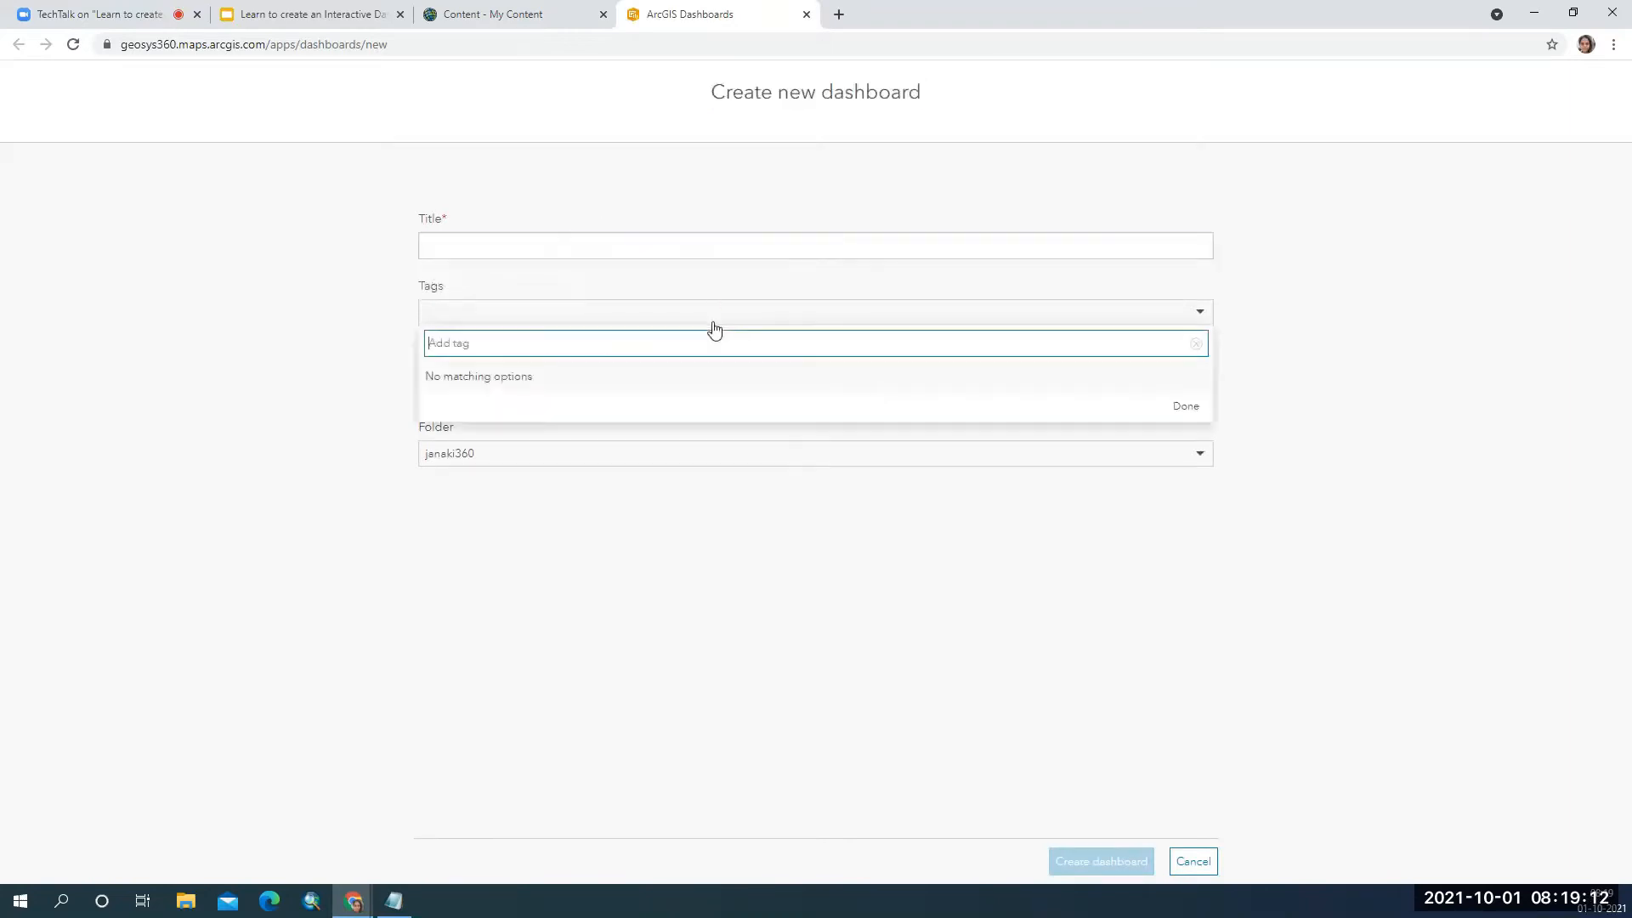
{"action": "left_click", "coordinate": [713, 324]}
{"action": "left_click", "coordinate": [672, 381]}
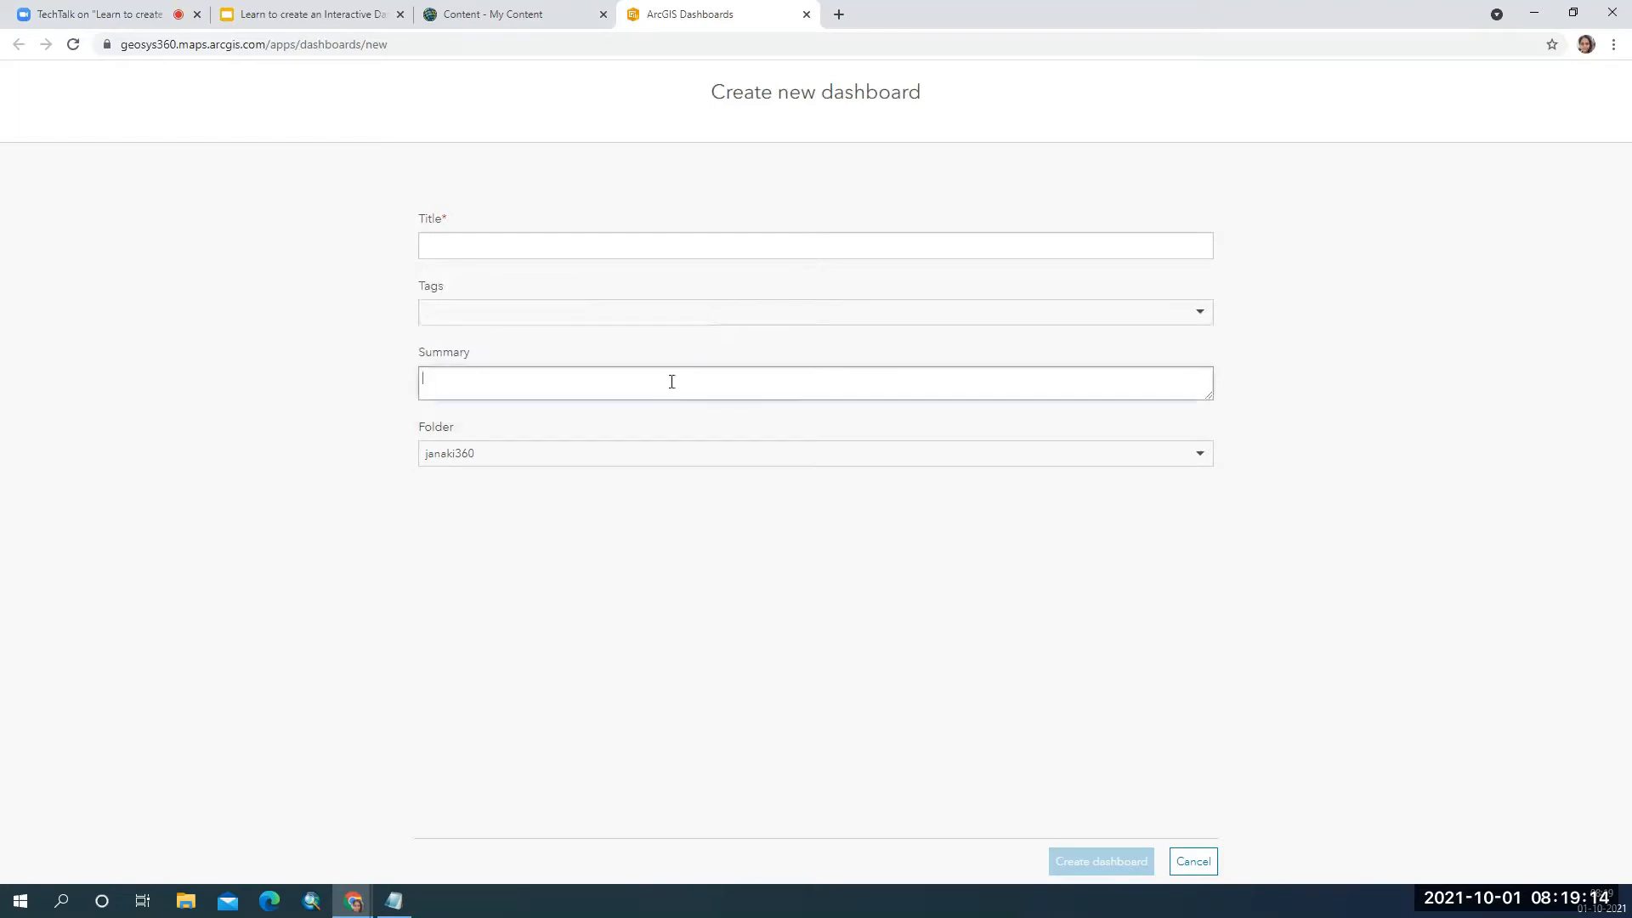
{"action": "left_click", "coordinate": [663, 455]}
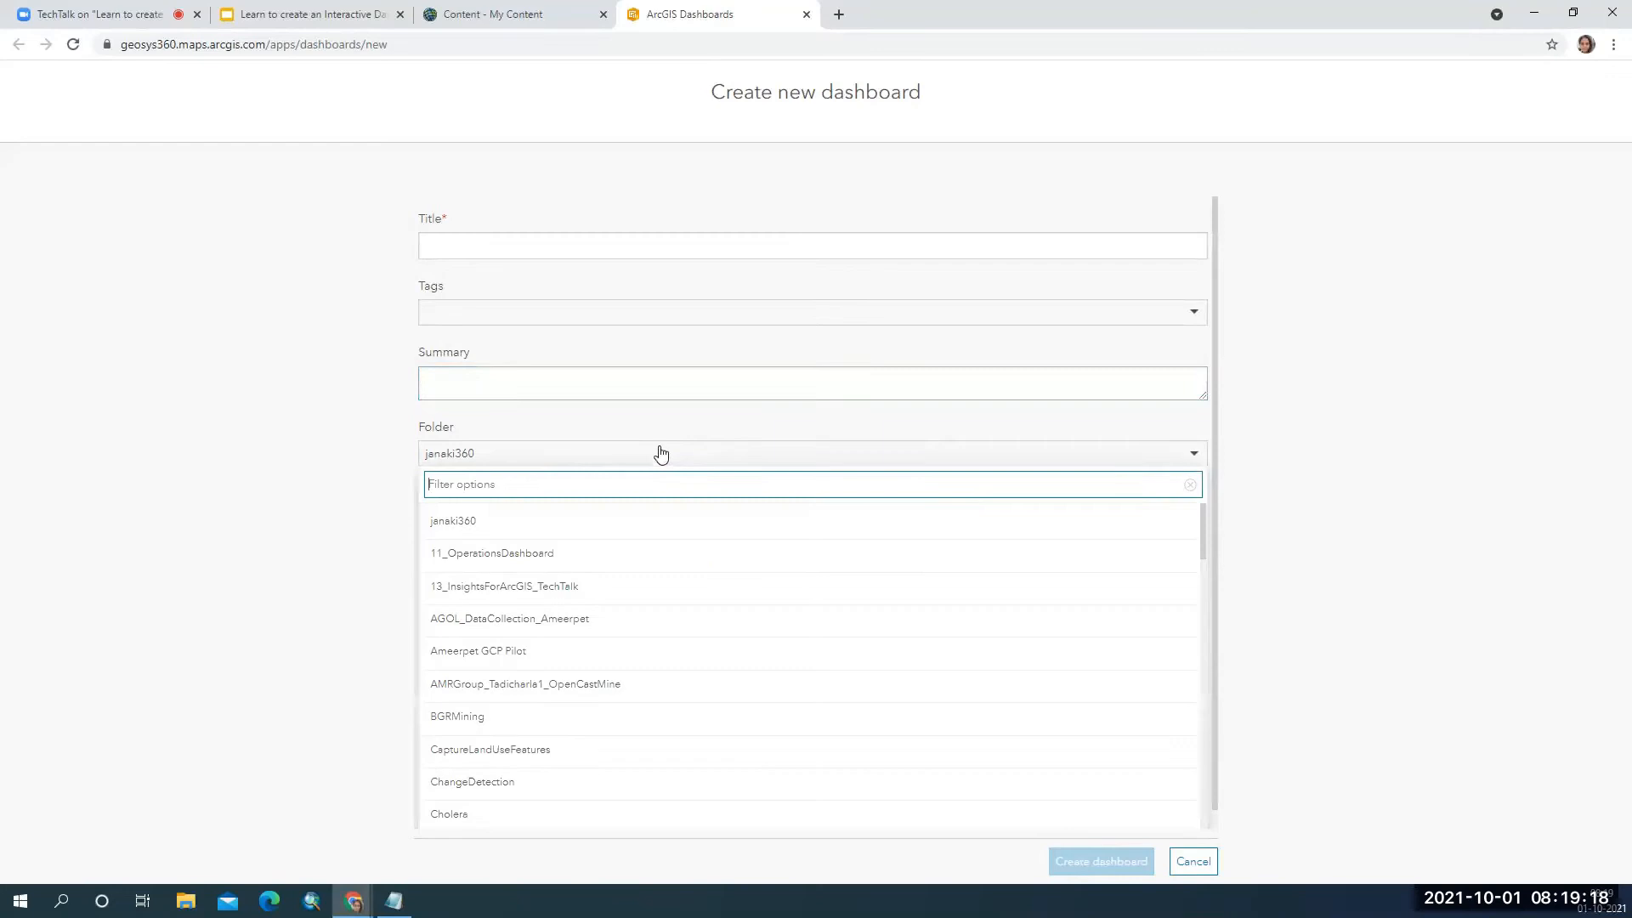
{"action": "scroll", "coordinate": [664, 535], "scroll_direction": "down", "scroll_amount": 2}
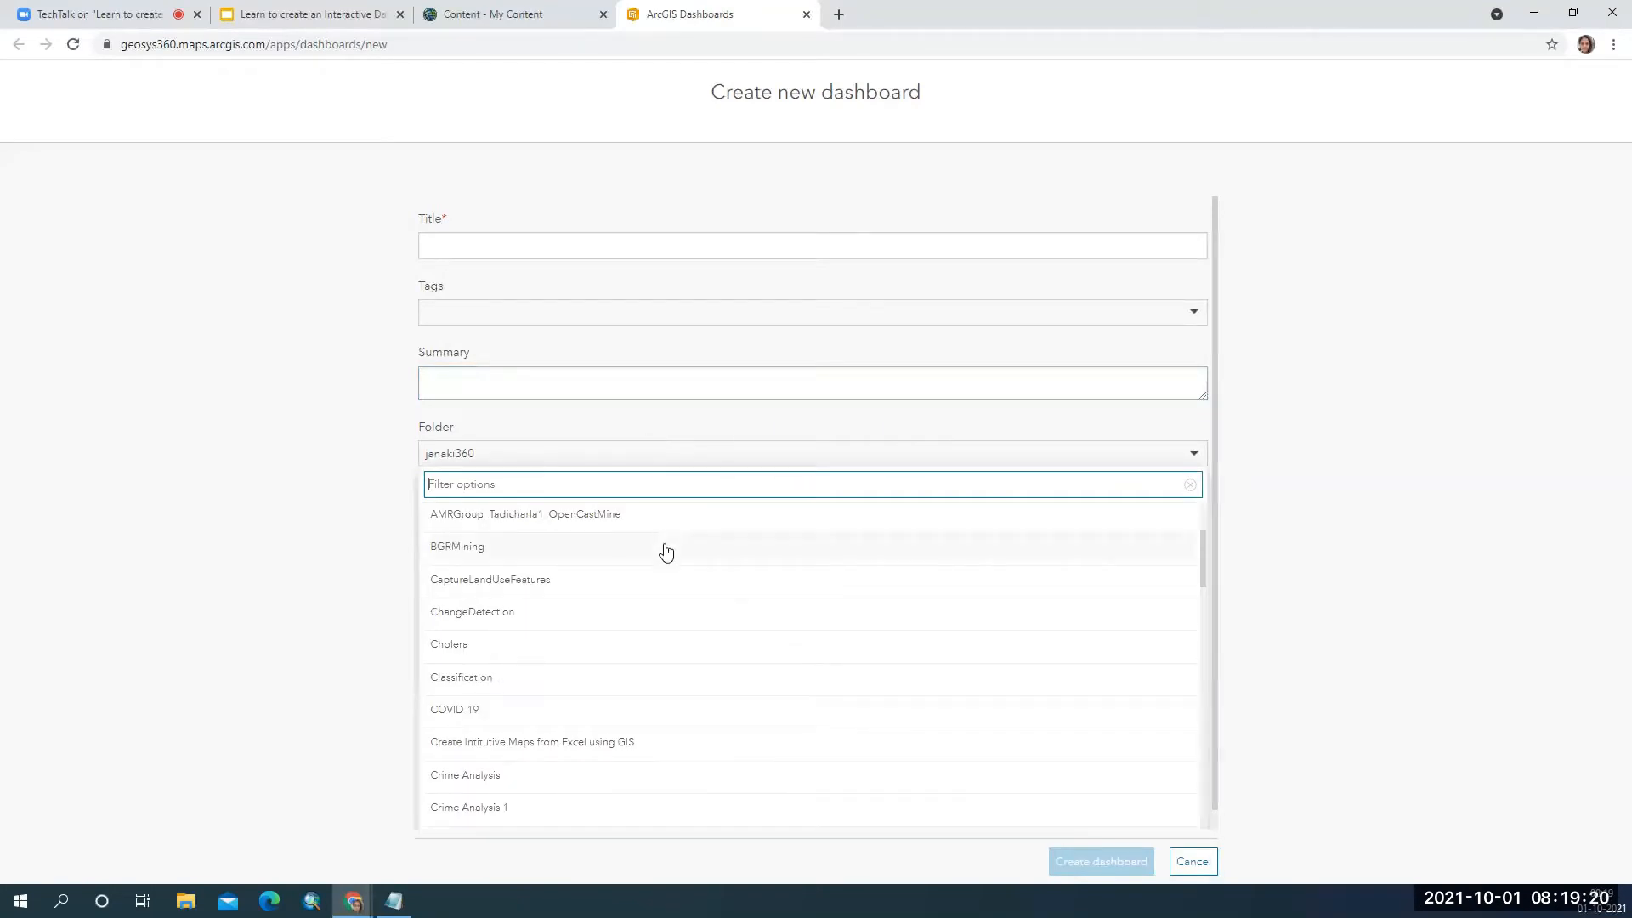
{"action": "scroll", "coordinate": [664, 571], "scroll_direction": "down", "scroll_amount": 2}
{"action": "scroll", "coordinate": [525, 676], "scroll_direction": "down", "scroll_amount": 2}
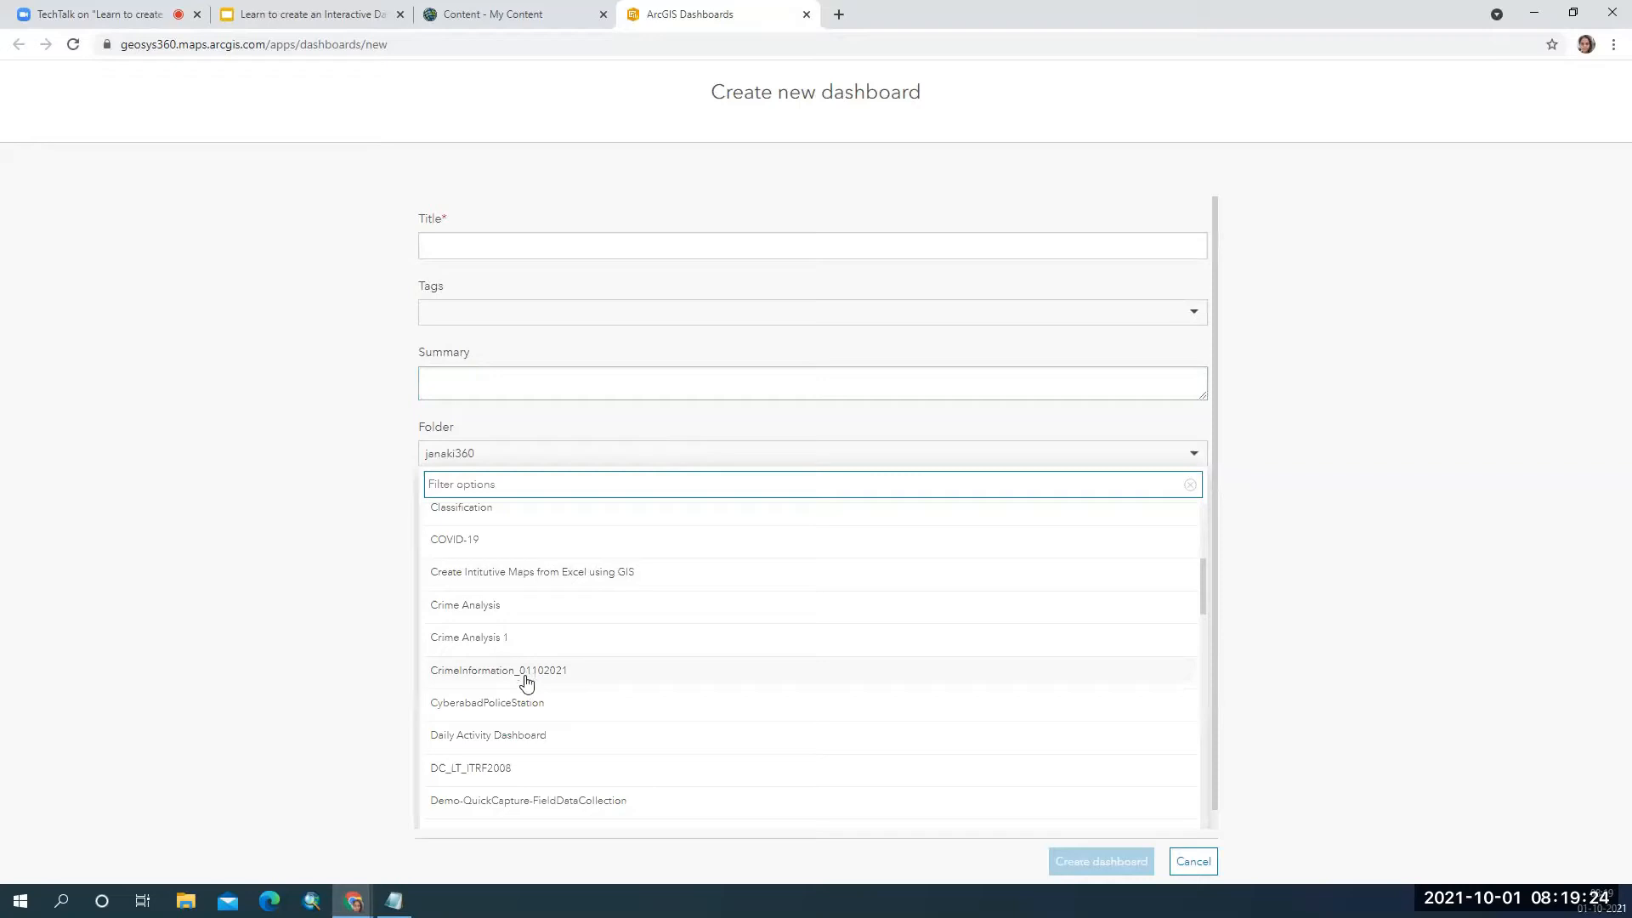
{"action": "left_click", "coordinate": [526, 671]}
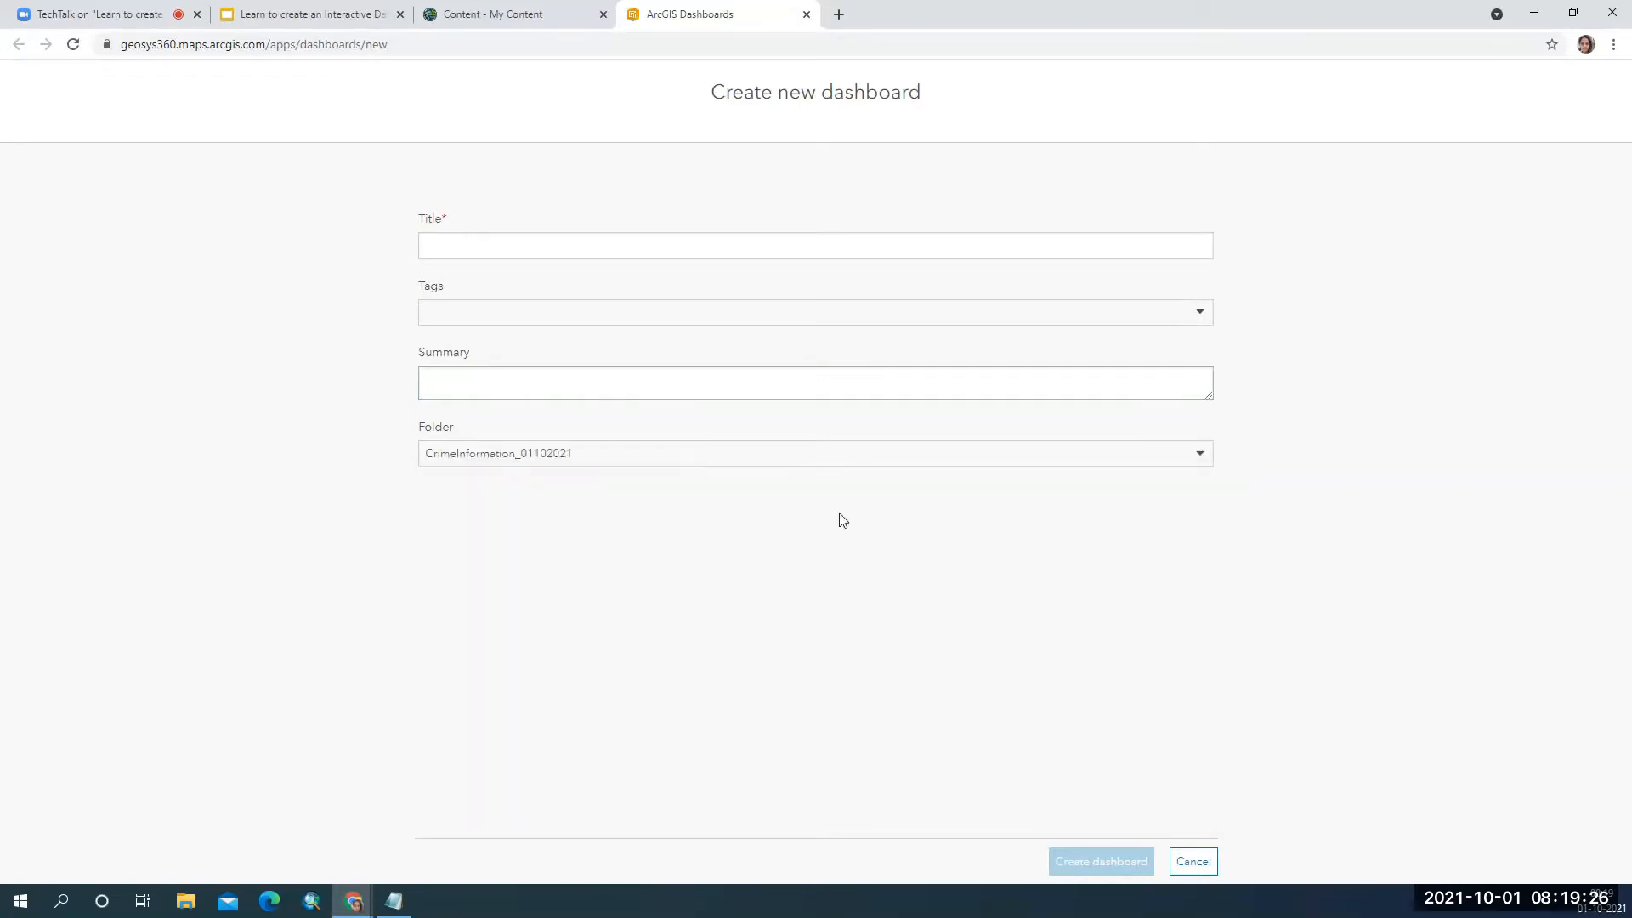
Set the new dashboard's title to Crime.
{"action": "left_click", "coordinate": [667, 244]}
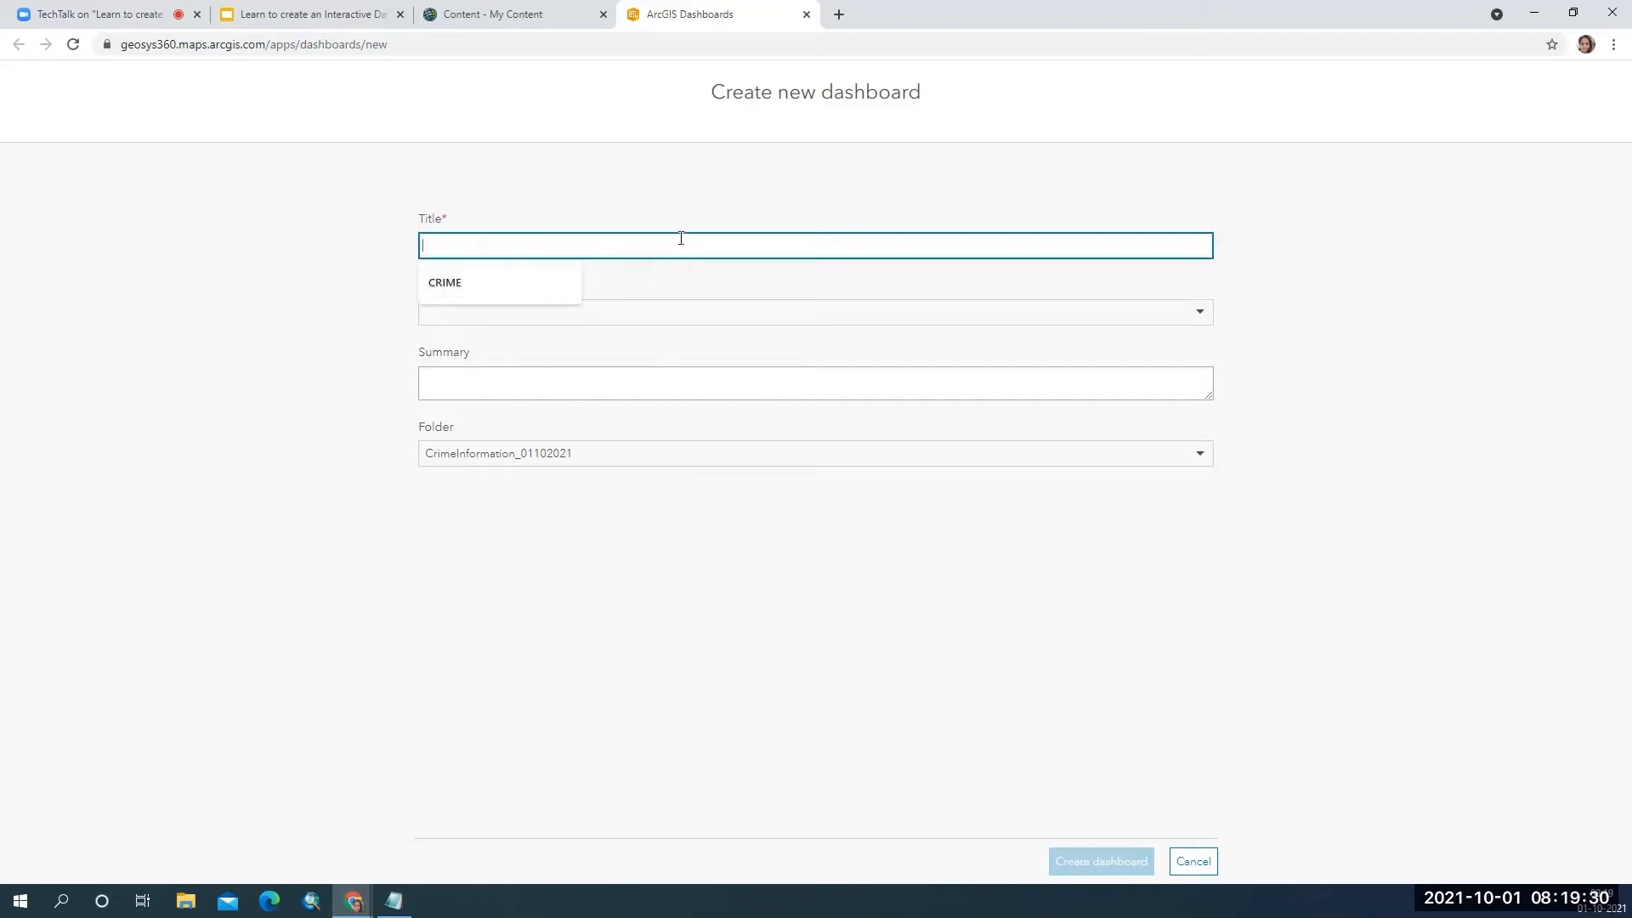
{"action": "type", "text": "Crime"}
{"action": "key", "text": "Tab"}
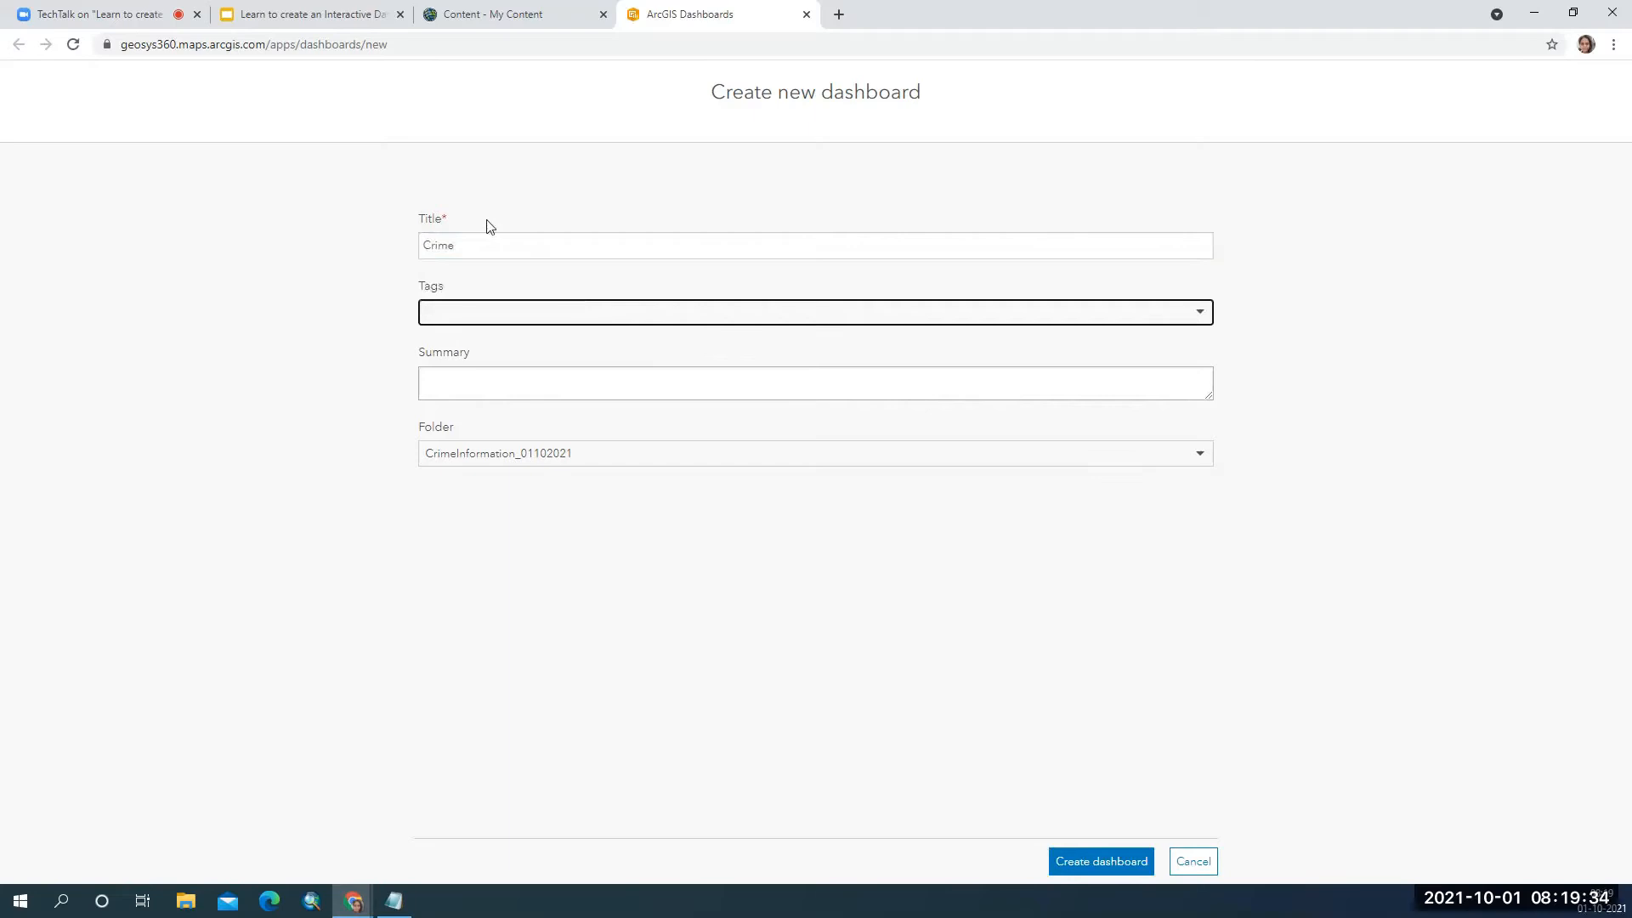
Add three tags to the dashboard: Crime, the author's full name and Geosys Enterprise Solutions.
{"action": "left_click", "coordinate": [500, 317]}
{"action": "type", "text": "crime"}
{"action": "key", "text": "Tab"}
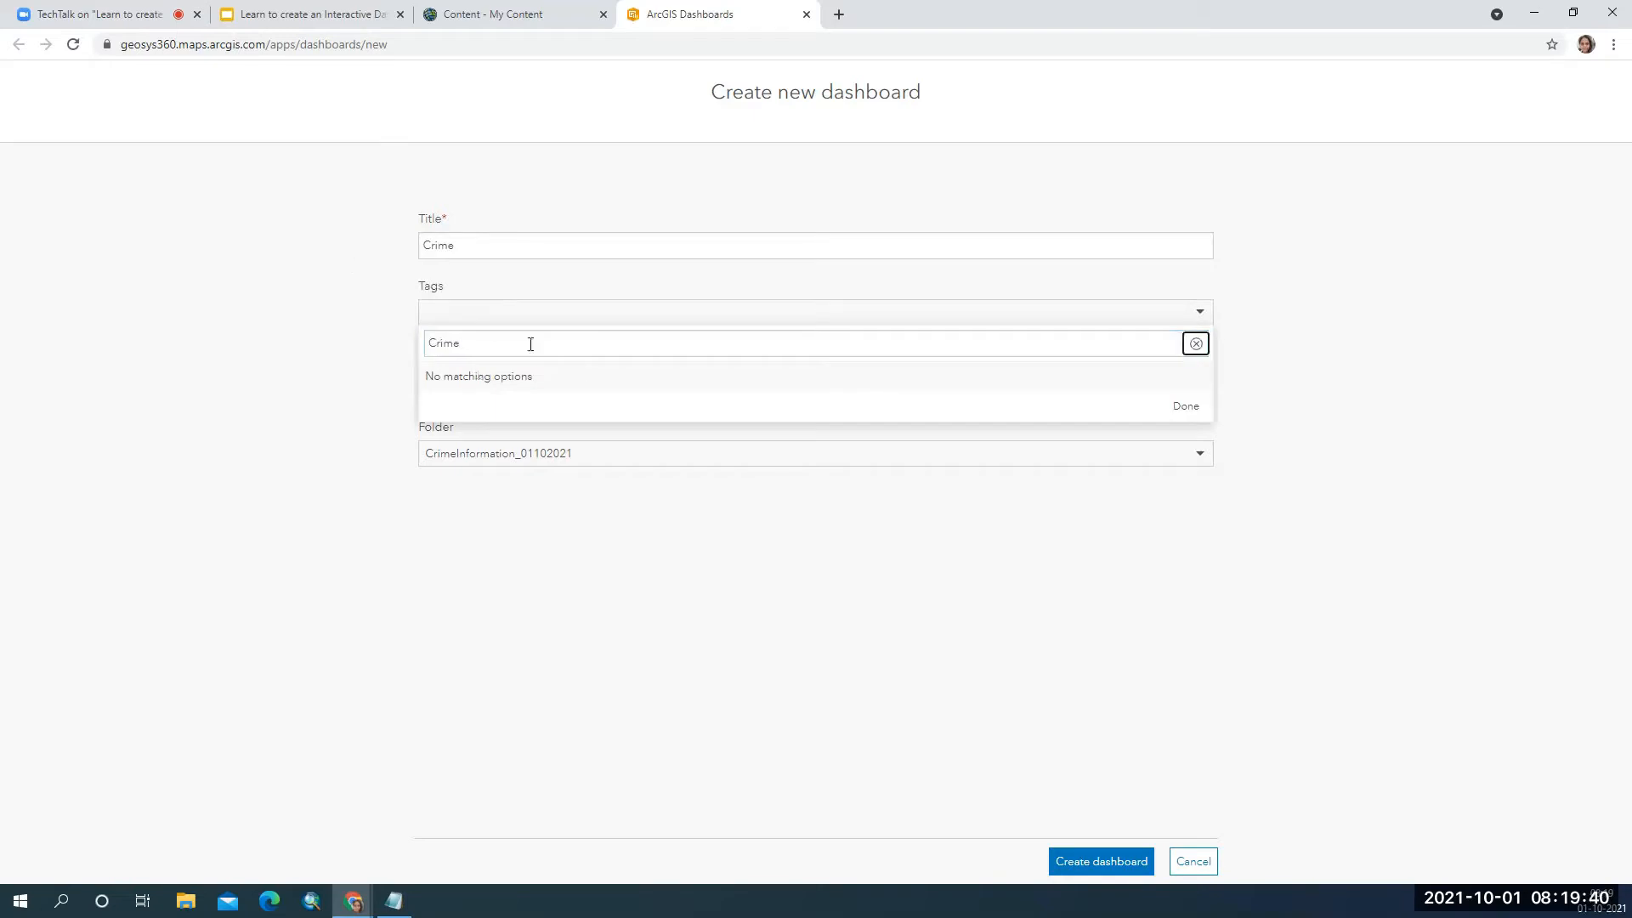
{"action": "left_click", "coordinate": [502, 353]}
{"action": "key", "text": "Return"}
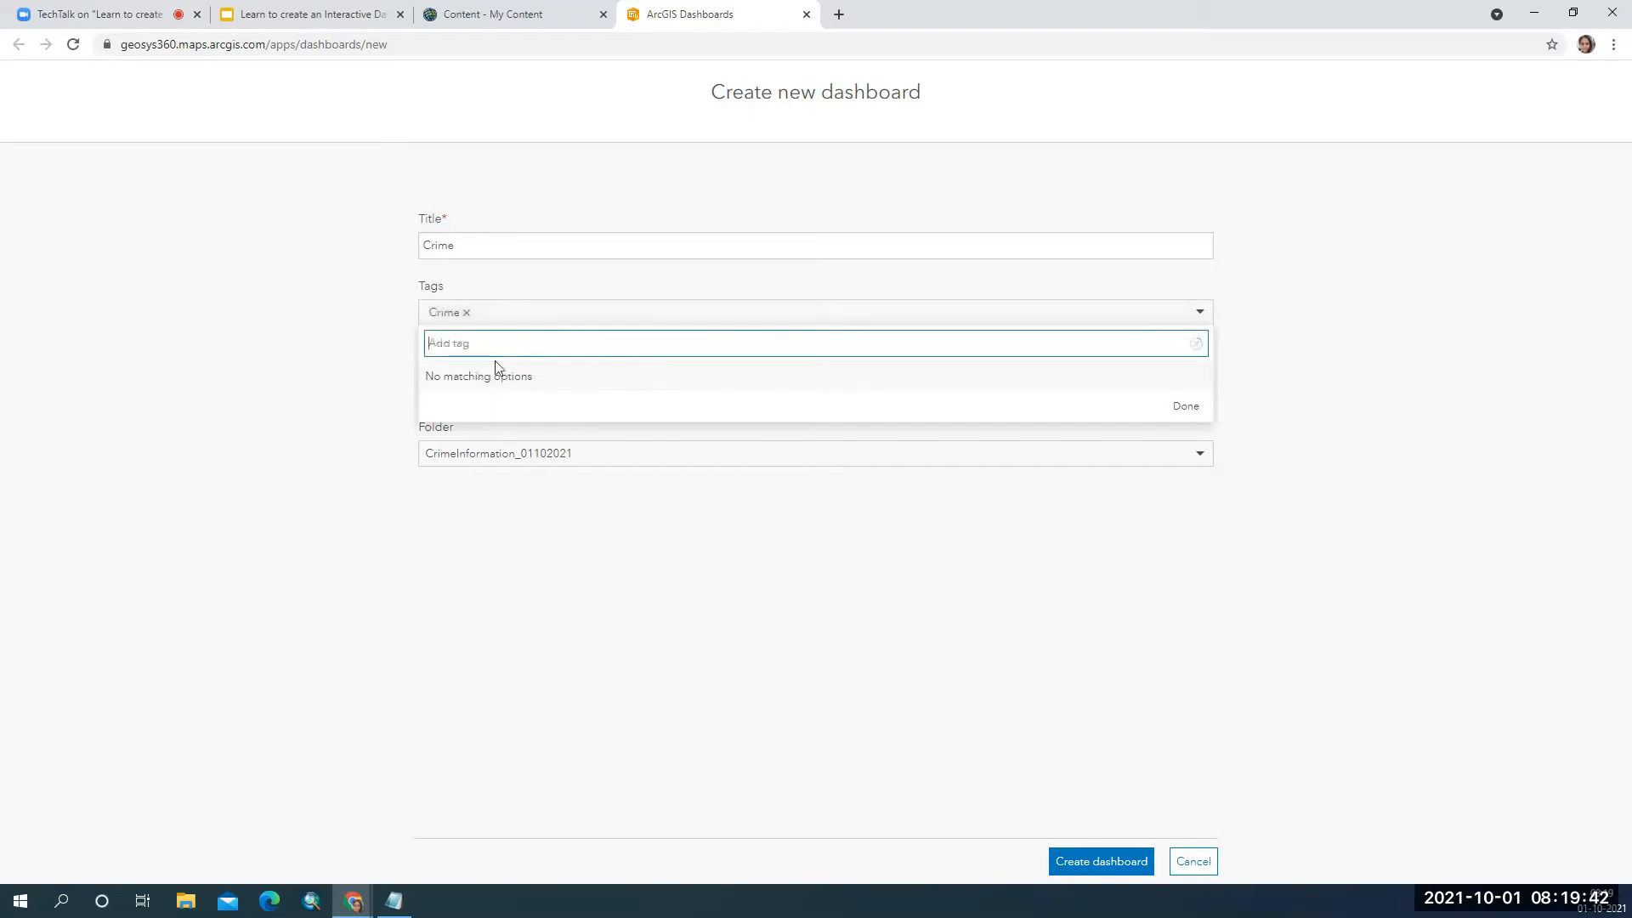
{"action": "type", "text": "Janaki Gattu"}
{"action": "key", "text": "Return"}
{"action": "type", "text": "Geosys Enterpr"}
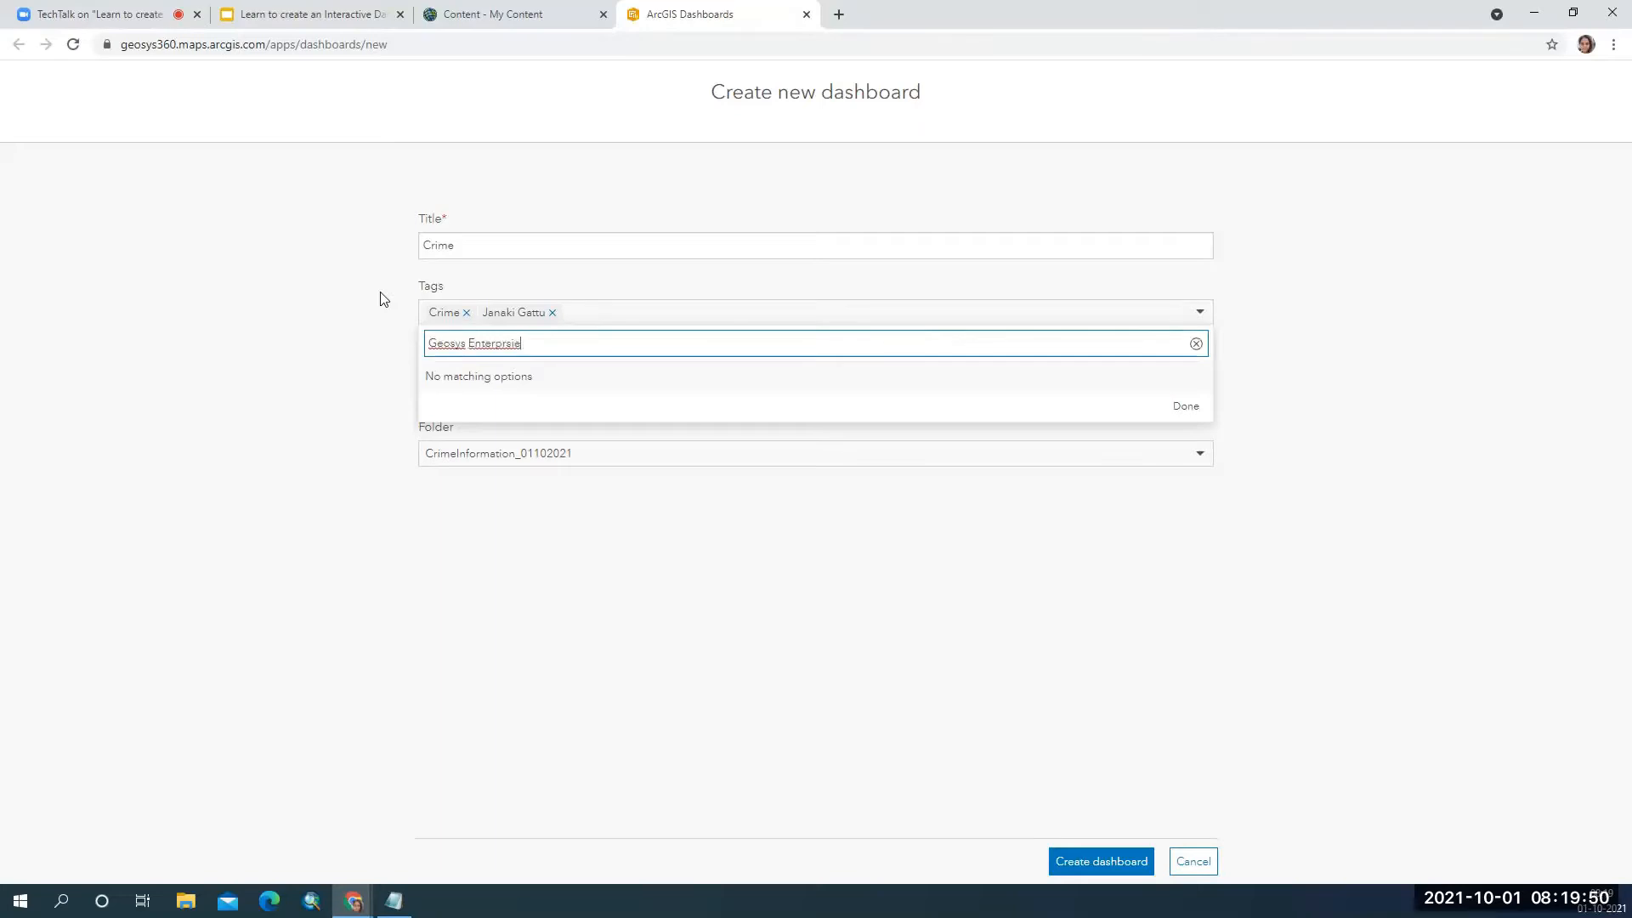
{"action": "type", "text": "ise Solutions"}
{"action": "key", "text": "Return"}
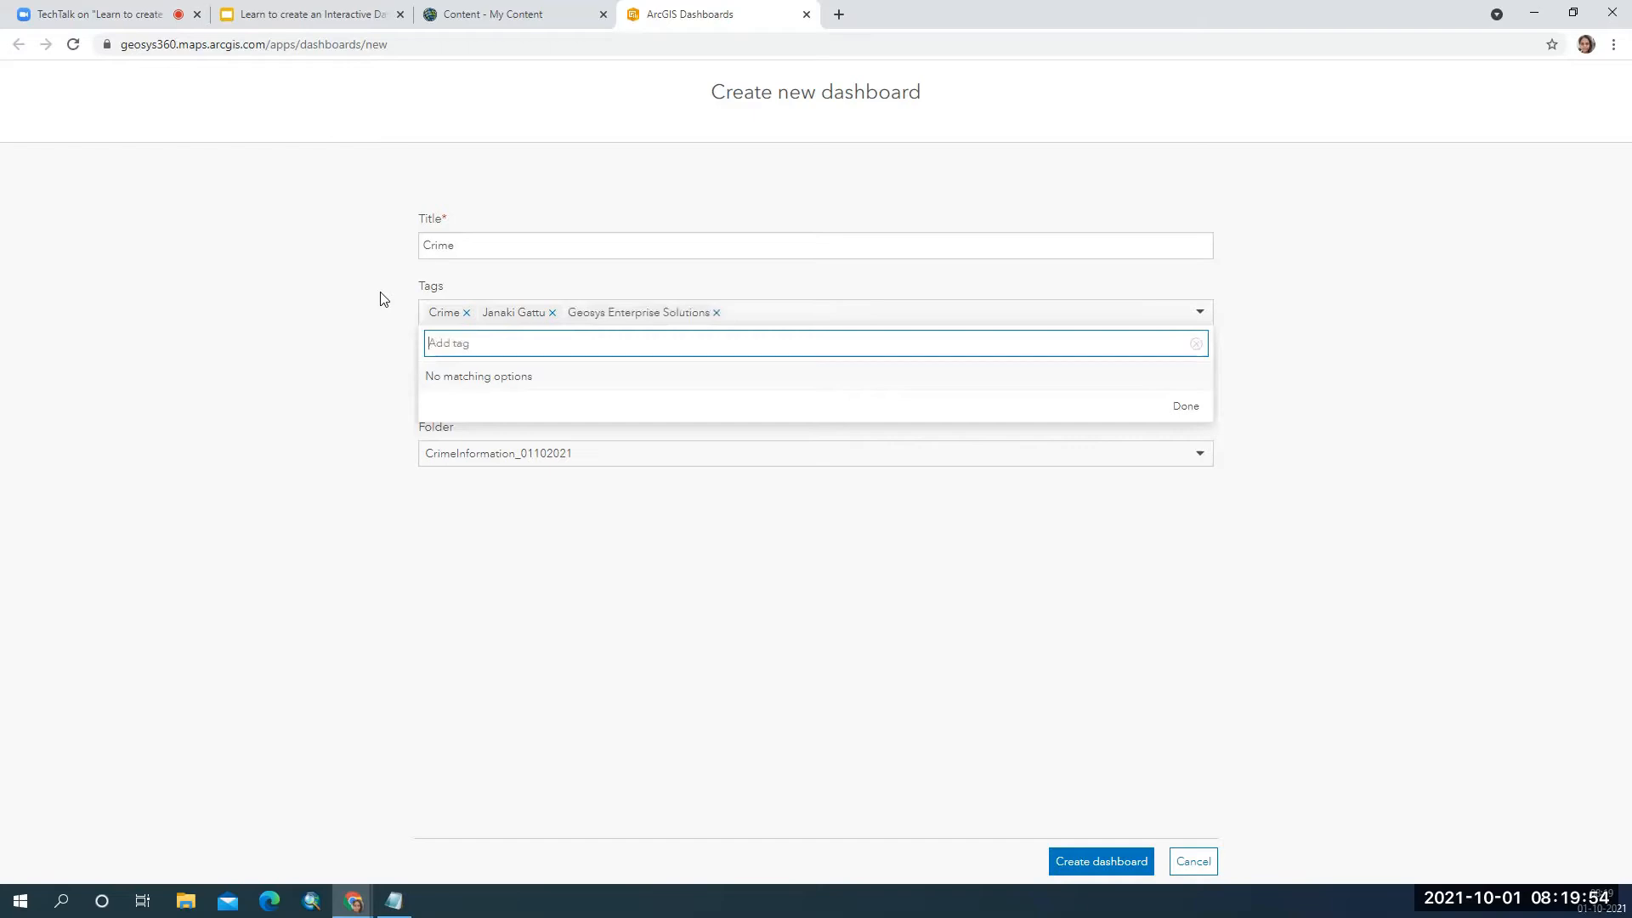
{"action": "left_click", "coordinate": [642, 516]}
Enter the summary "Crime Area Map for creating a Decision Dashboard" and cancel the dashboard creation.
{"action": "left_click", "coordinate": [594, 368]}
{"action": "type", "text": "Crime Area Map for c"}
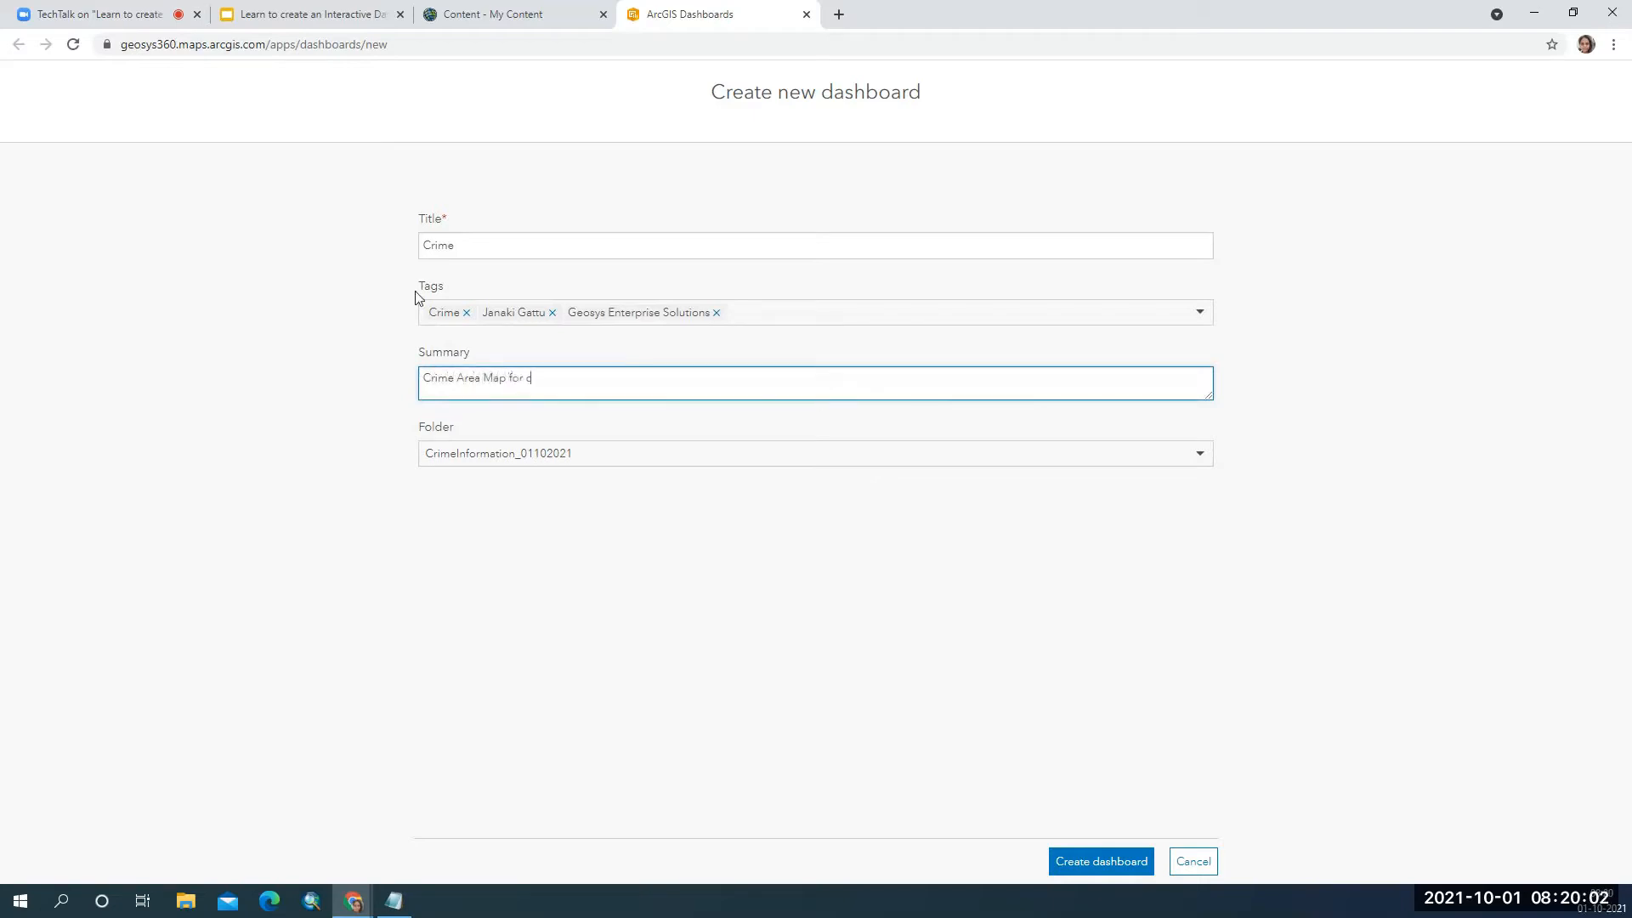
{"action": "type", "text": "reating a Decision Dashboard"}
{"action": "left_click", "coordinate": [933, 675]}
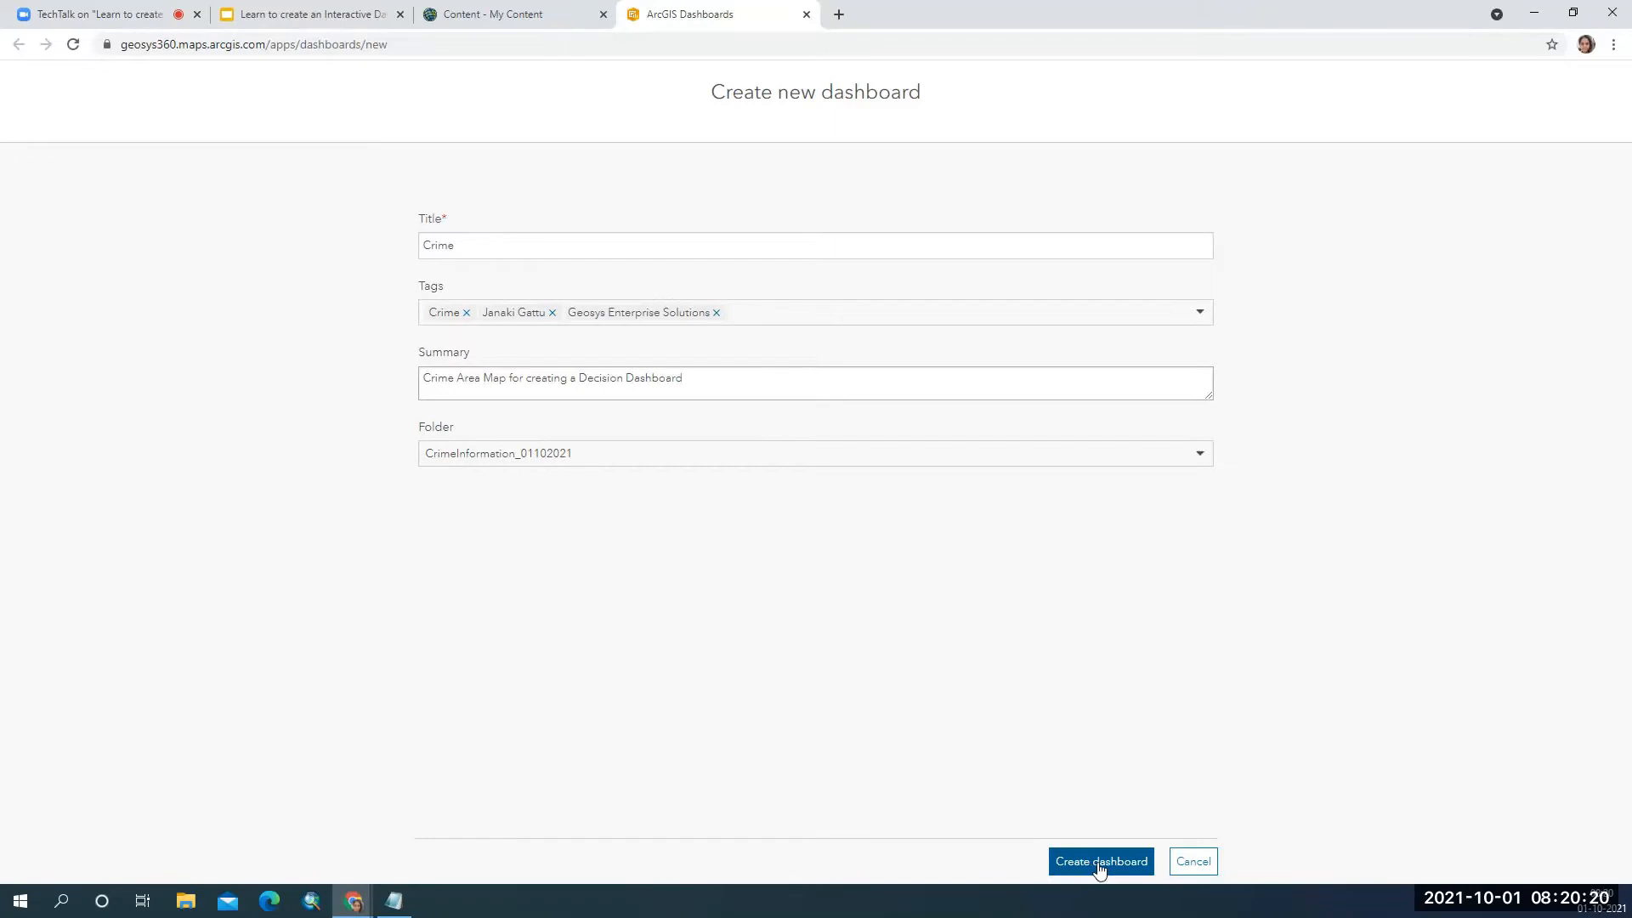
{"action": "left_click", "coordinate": [1193, 862]}
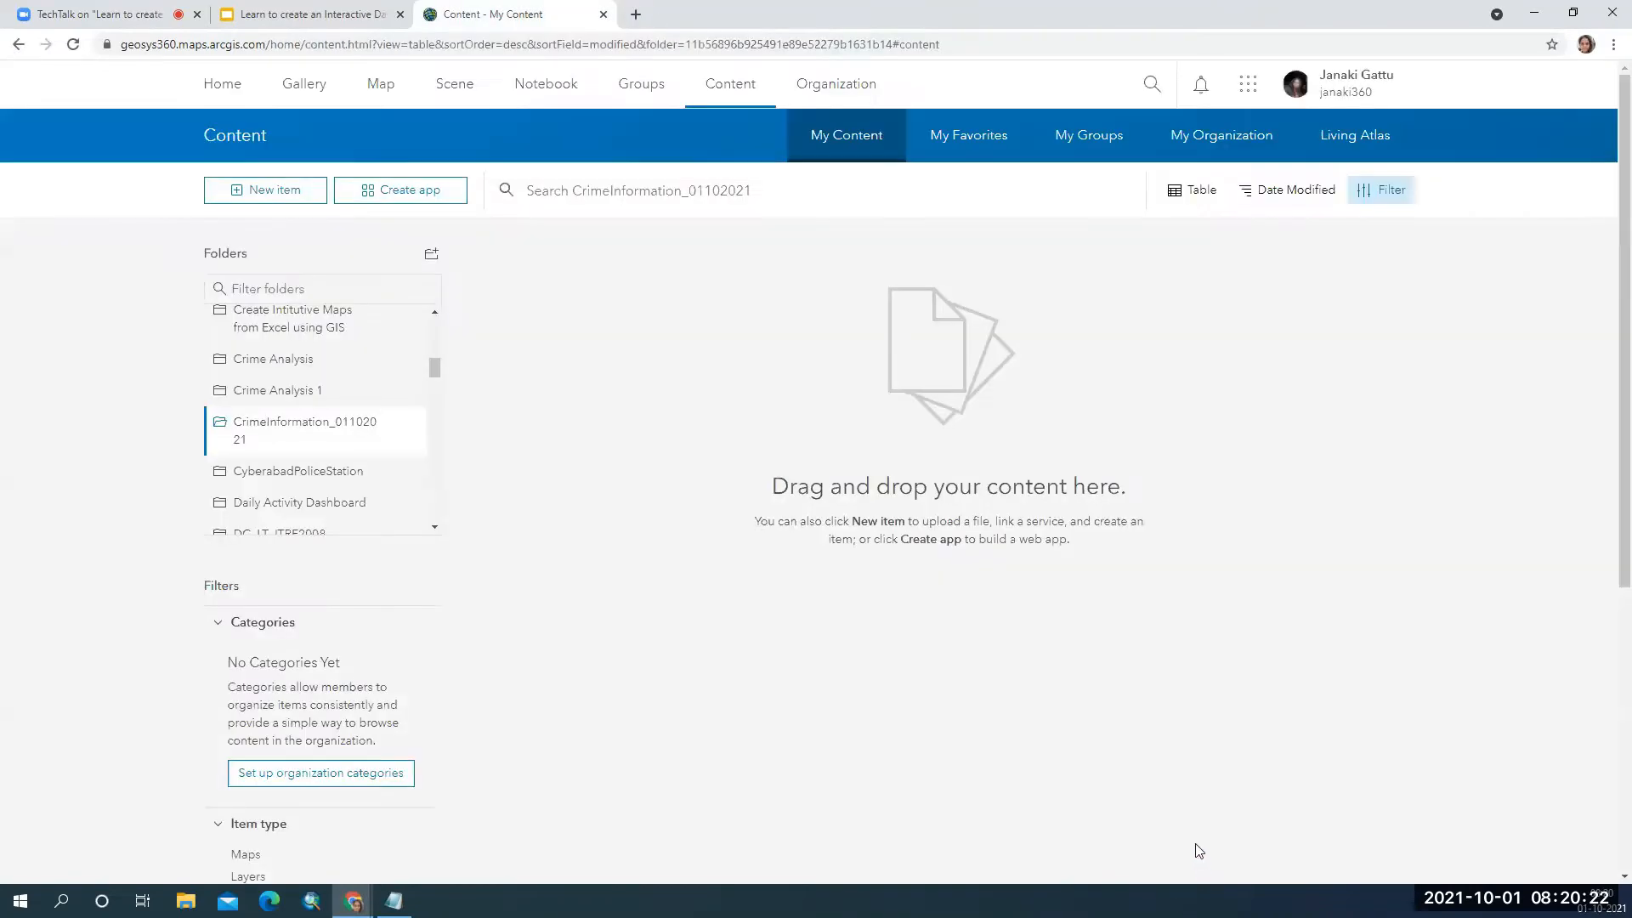
Switch to ArcGIS Dashboards and look over the account's existing dashboards.
{"action": "left_click", "coordinate": [1251, 86]}
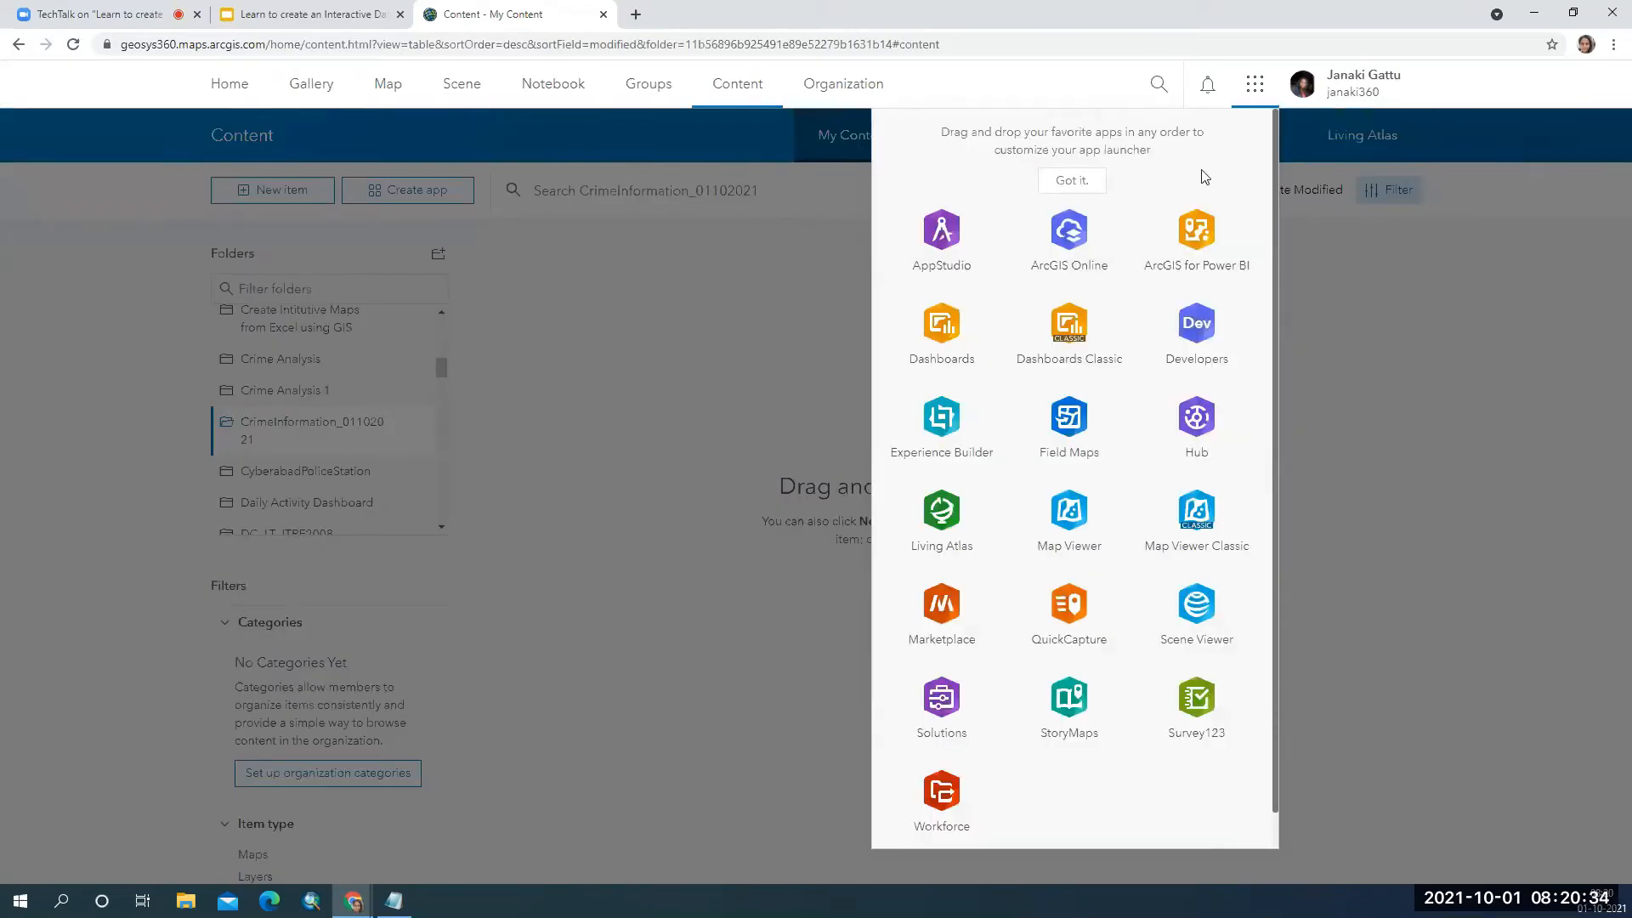
{"action": "scroll", "coordinate": [1206, 182], "scroll_direction": "down", "scroll_amount": 1}
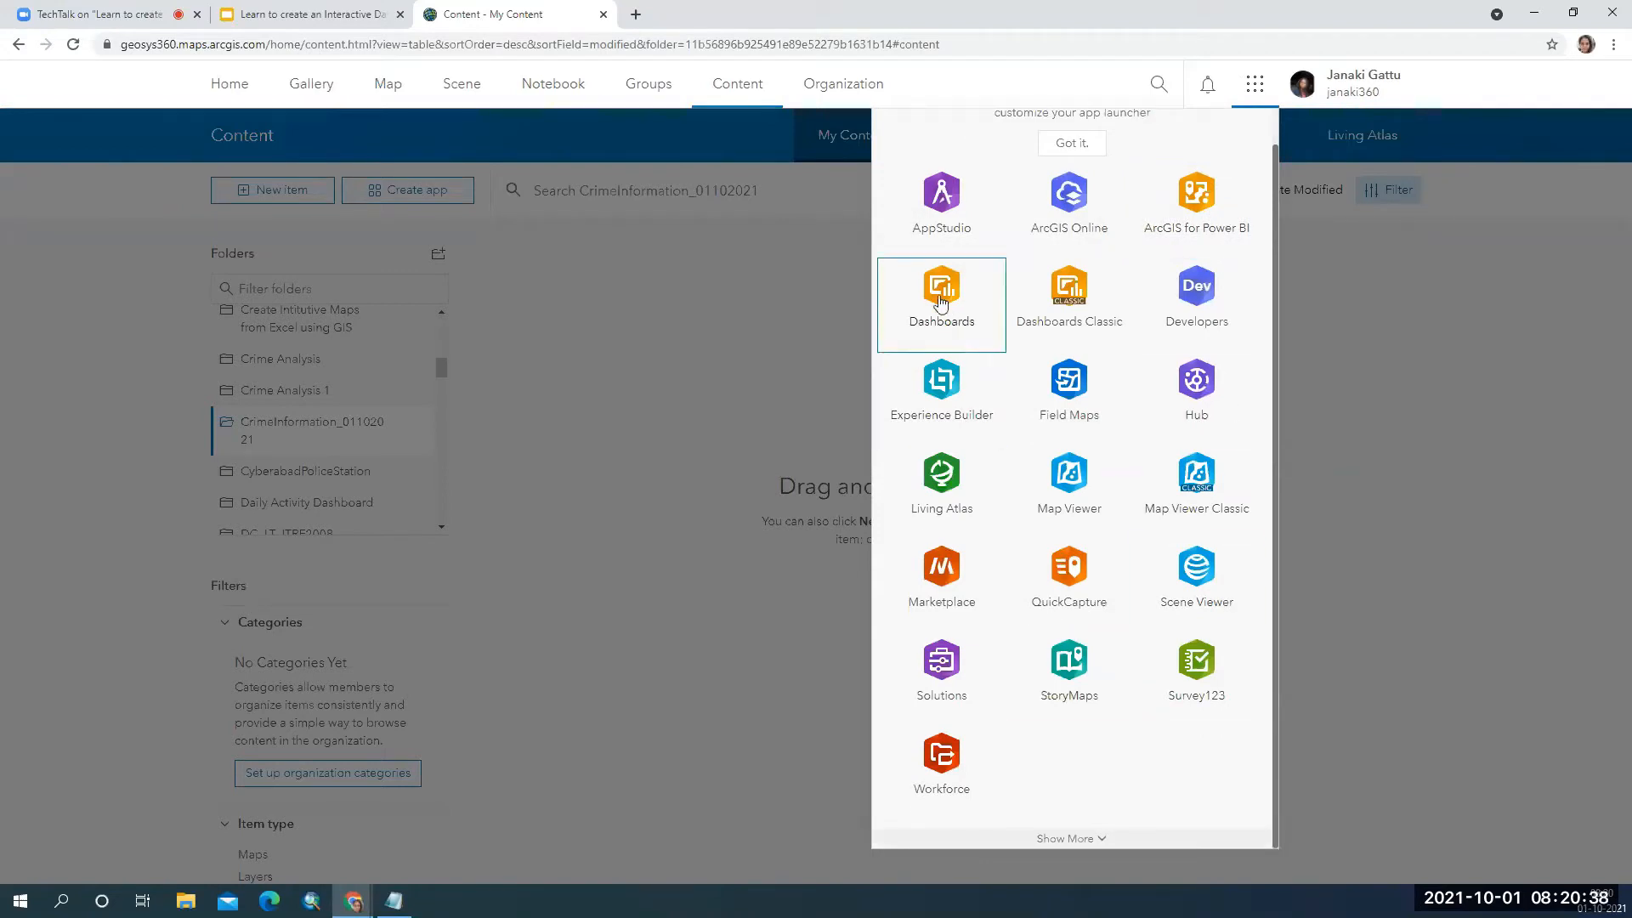
{"action": "left_click", "coordinate": [939, 296]}
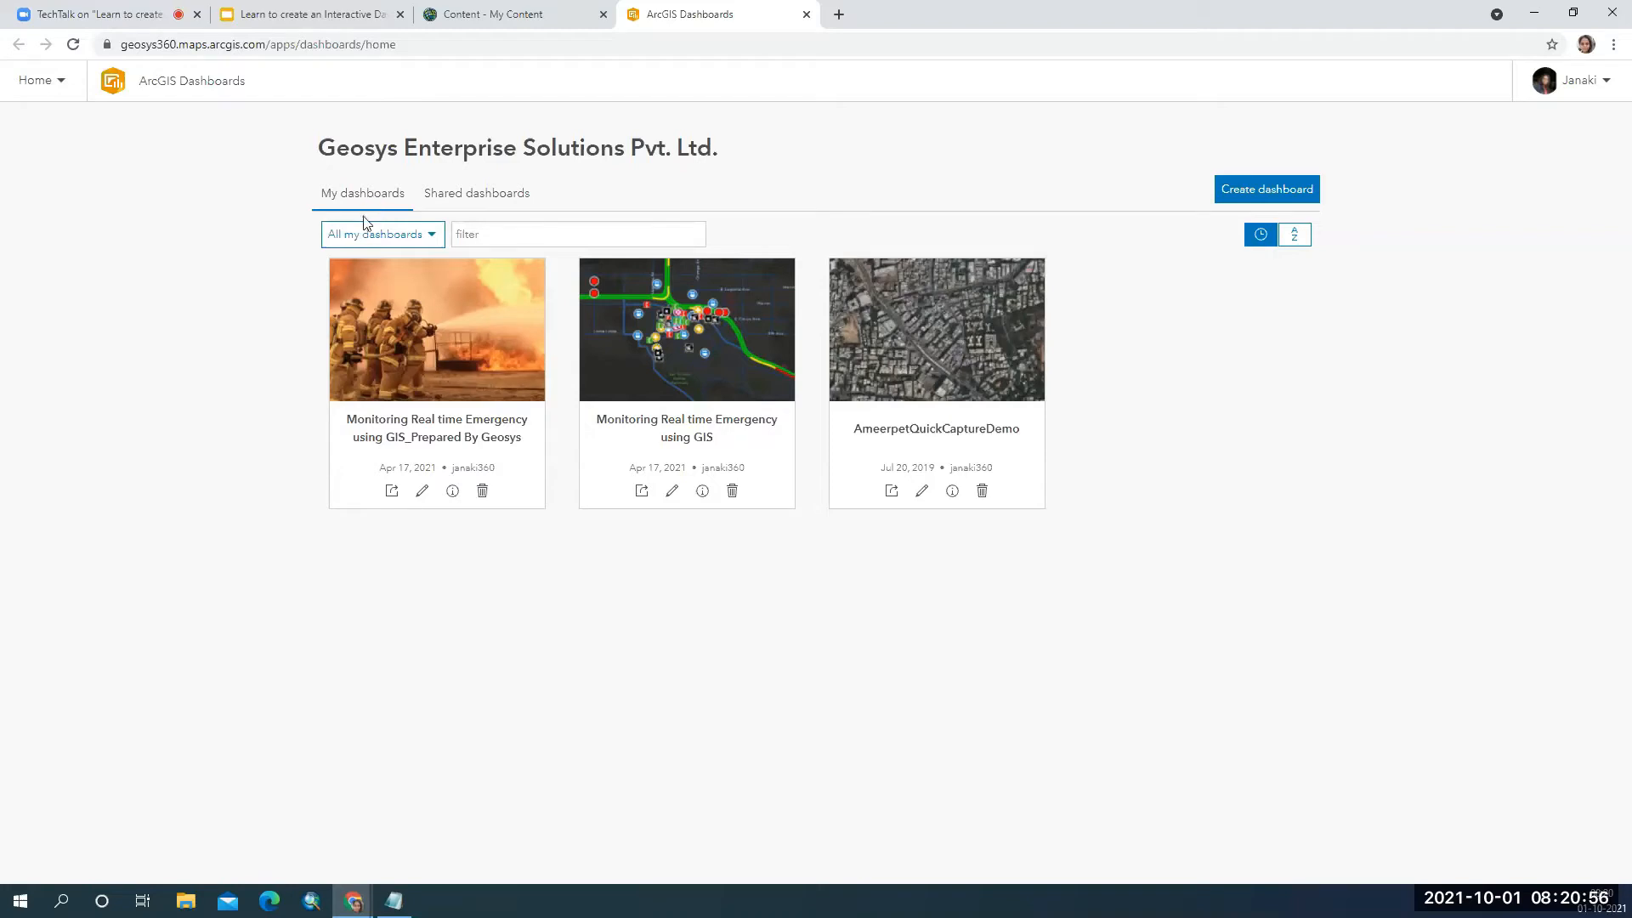
{"action": "mouse_move", "coordinate": [948, 383]}
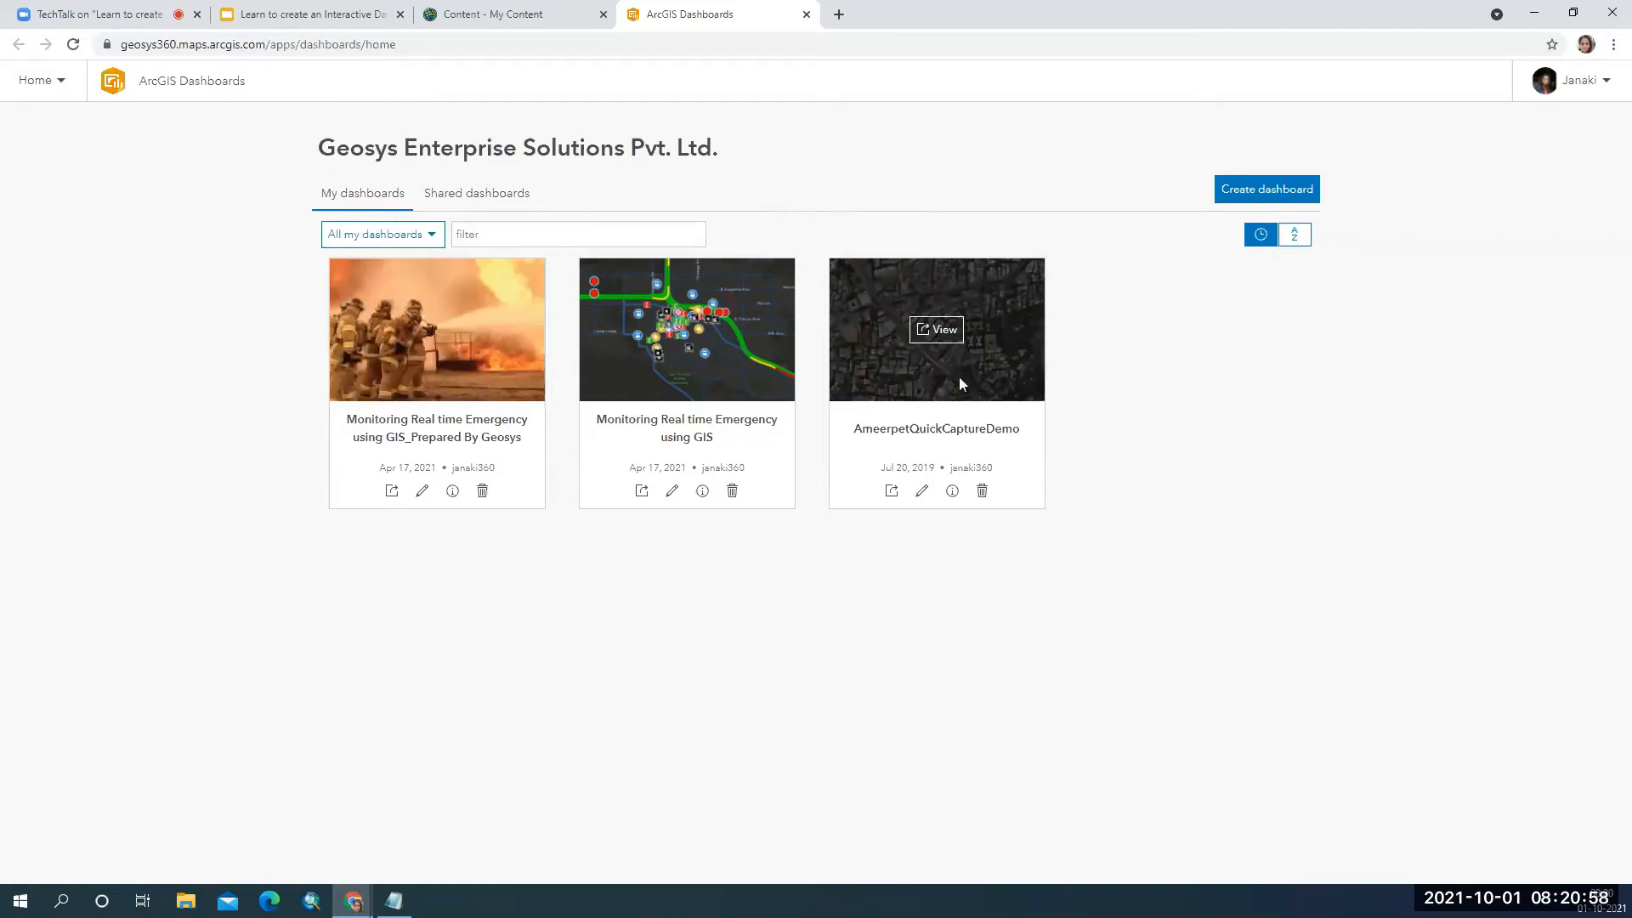
Open the form for a new blank dashboard and cancel it.
{"action": "left_click", "coordinate": [1264, 189]}
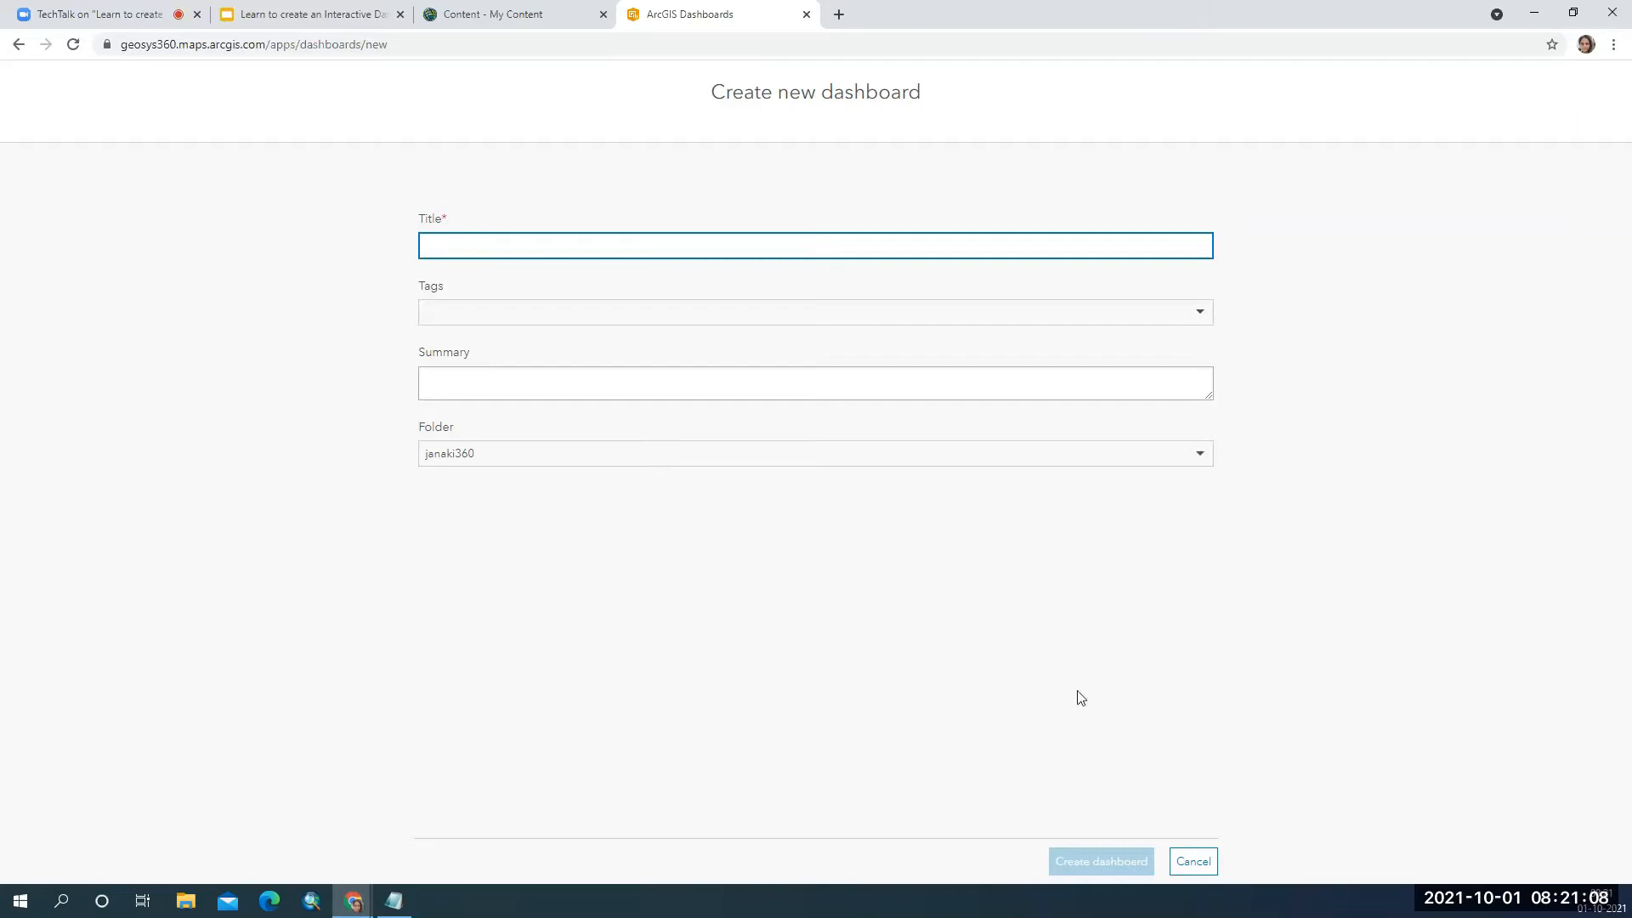
{"action": "left_click", "coordinate": [1194, 861]}
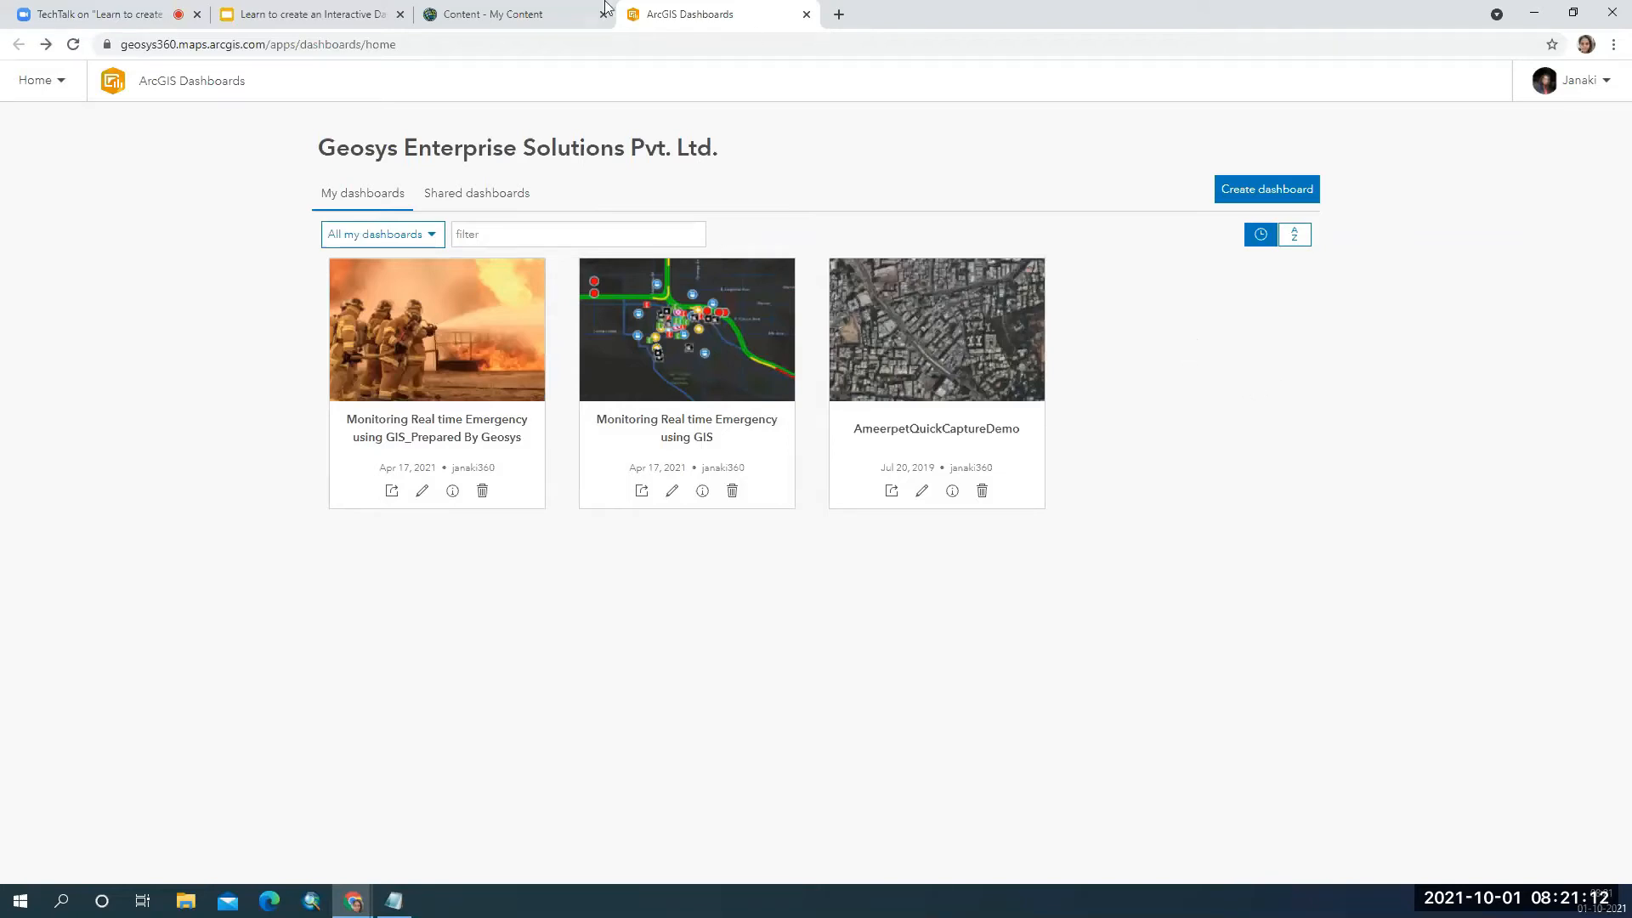
Return to the ArcGIS Online content folders and open the details of the Cholera Investigation web map in the Cholera folder.
{"action": "left_click", "coordinate": [536, 7]}
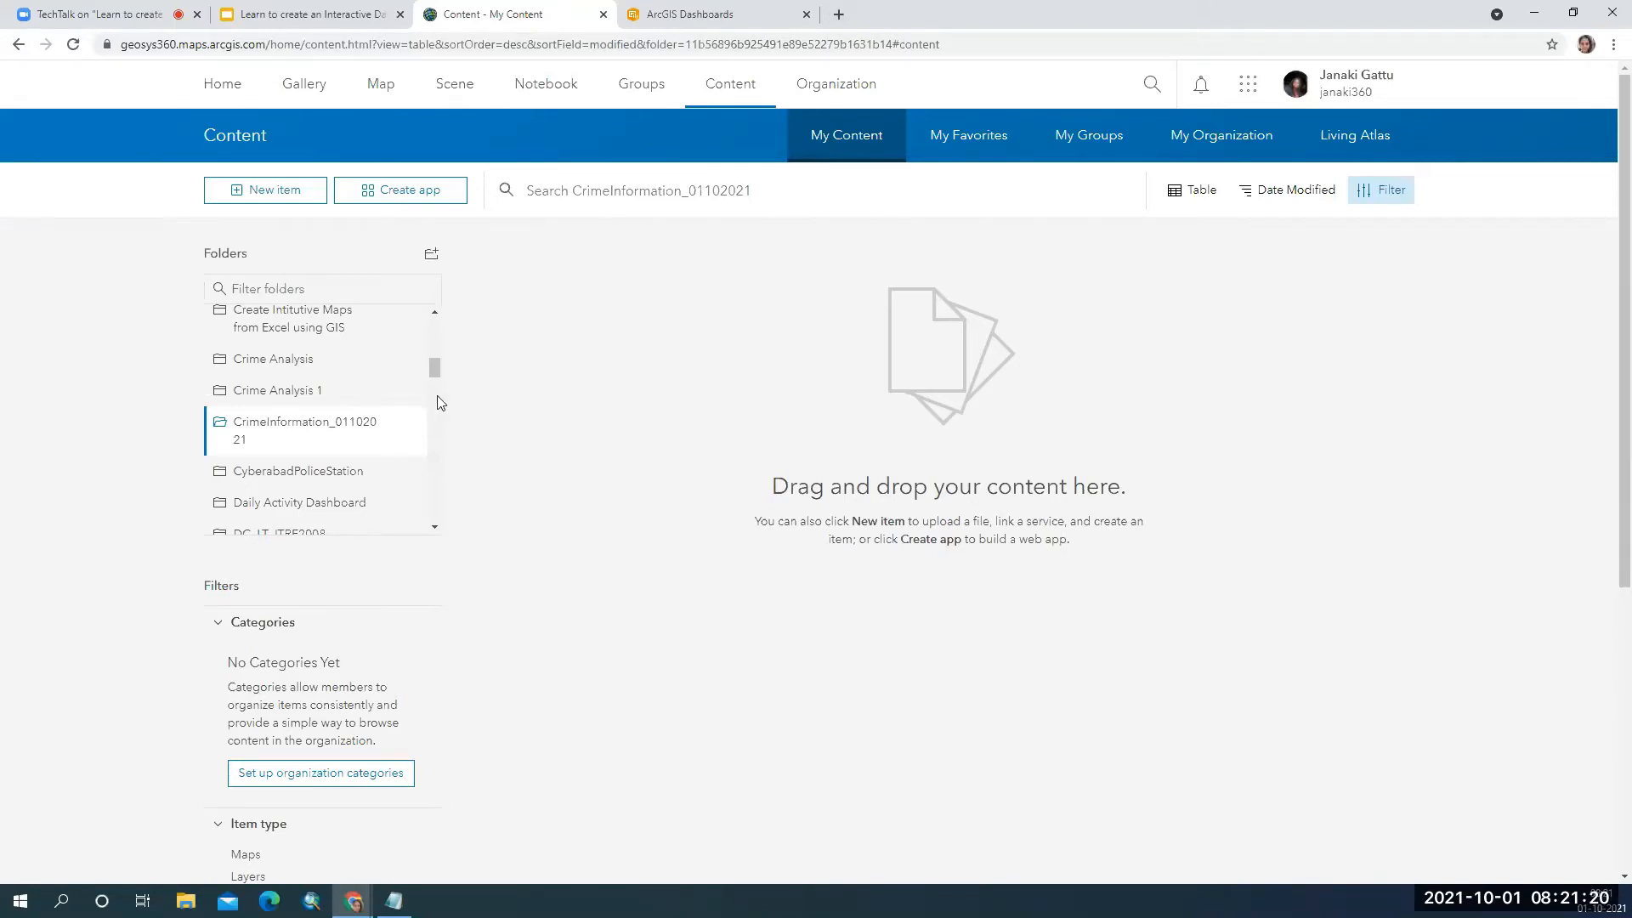
{"action": "scroll", "coordinate": [432, 401], "scroll_direction": "up", "scroll_amount": 2}
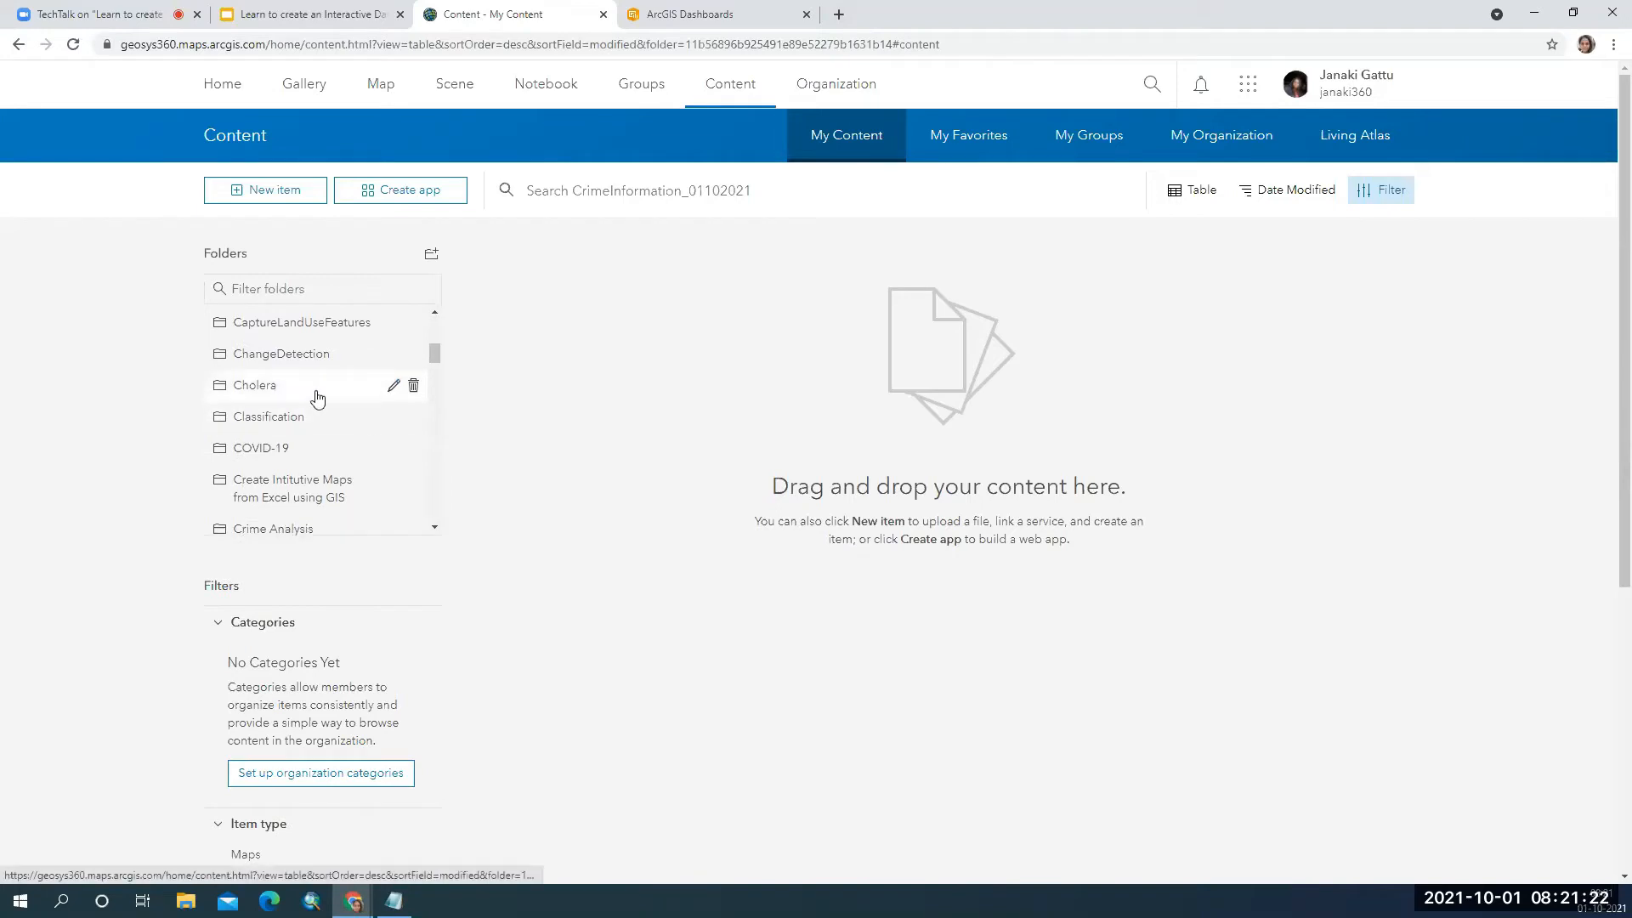
{"action": "left_click", "coordinate": [243, 389]}
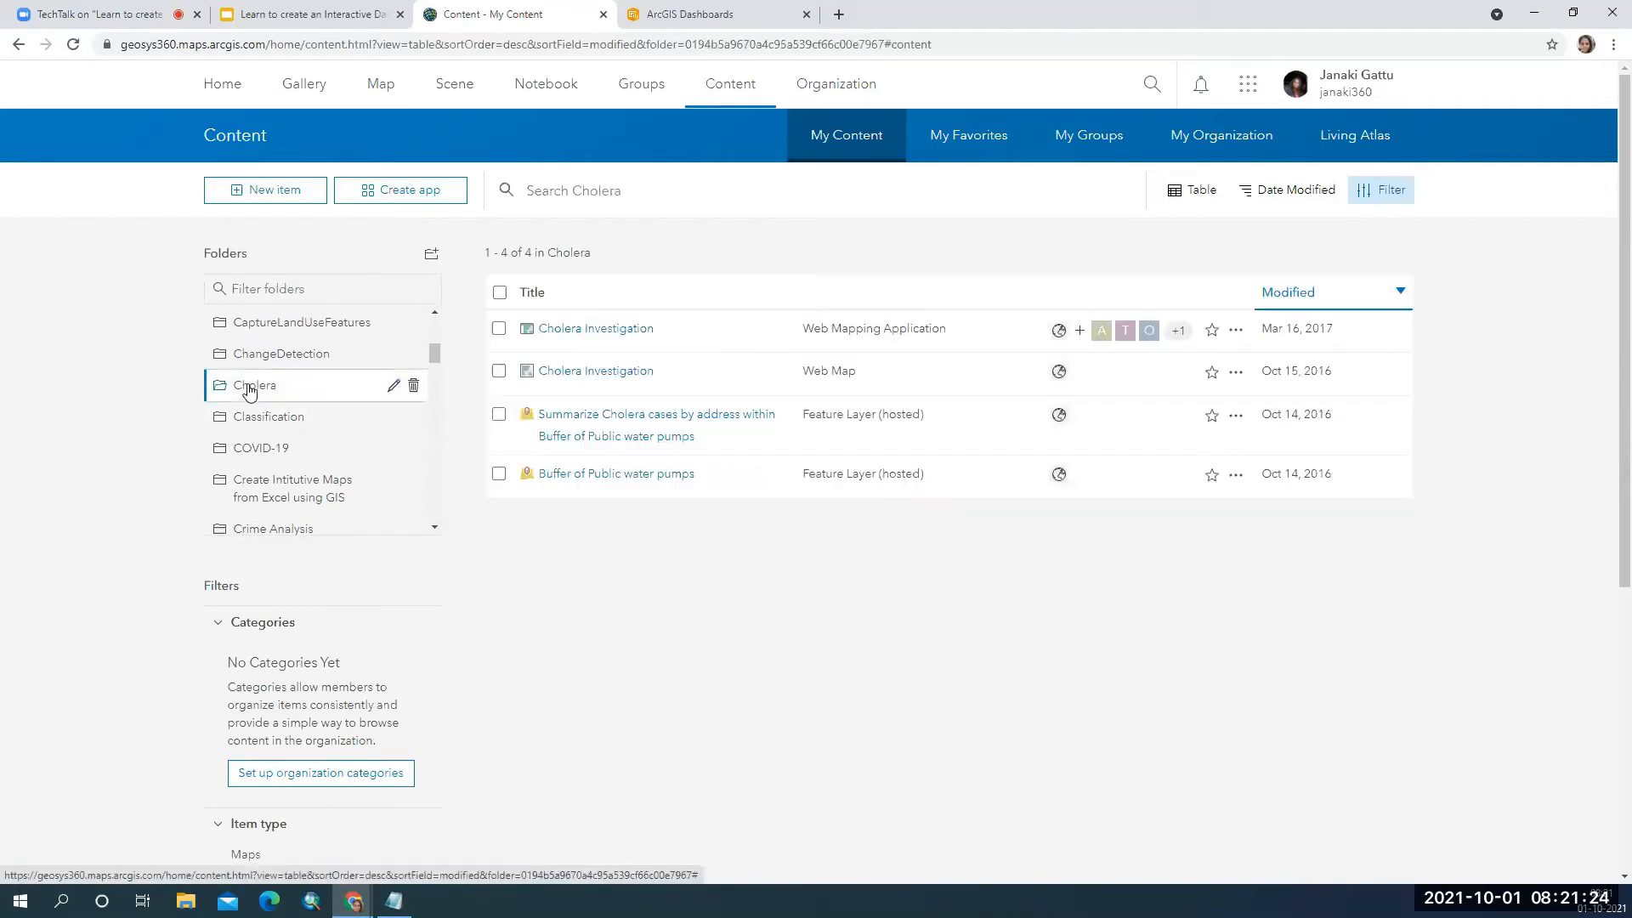
{"action": "left_click", "coordinate": [581, 374]}
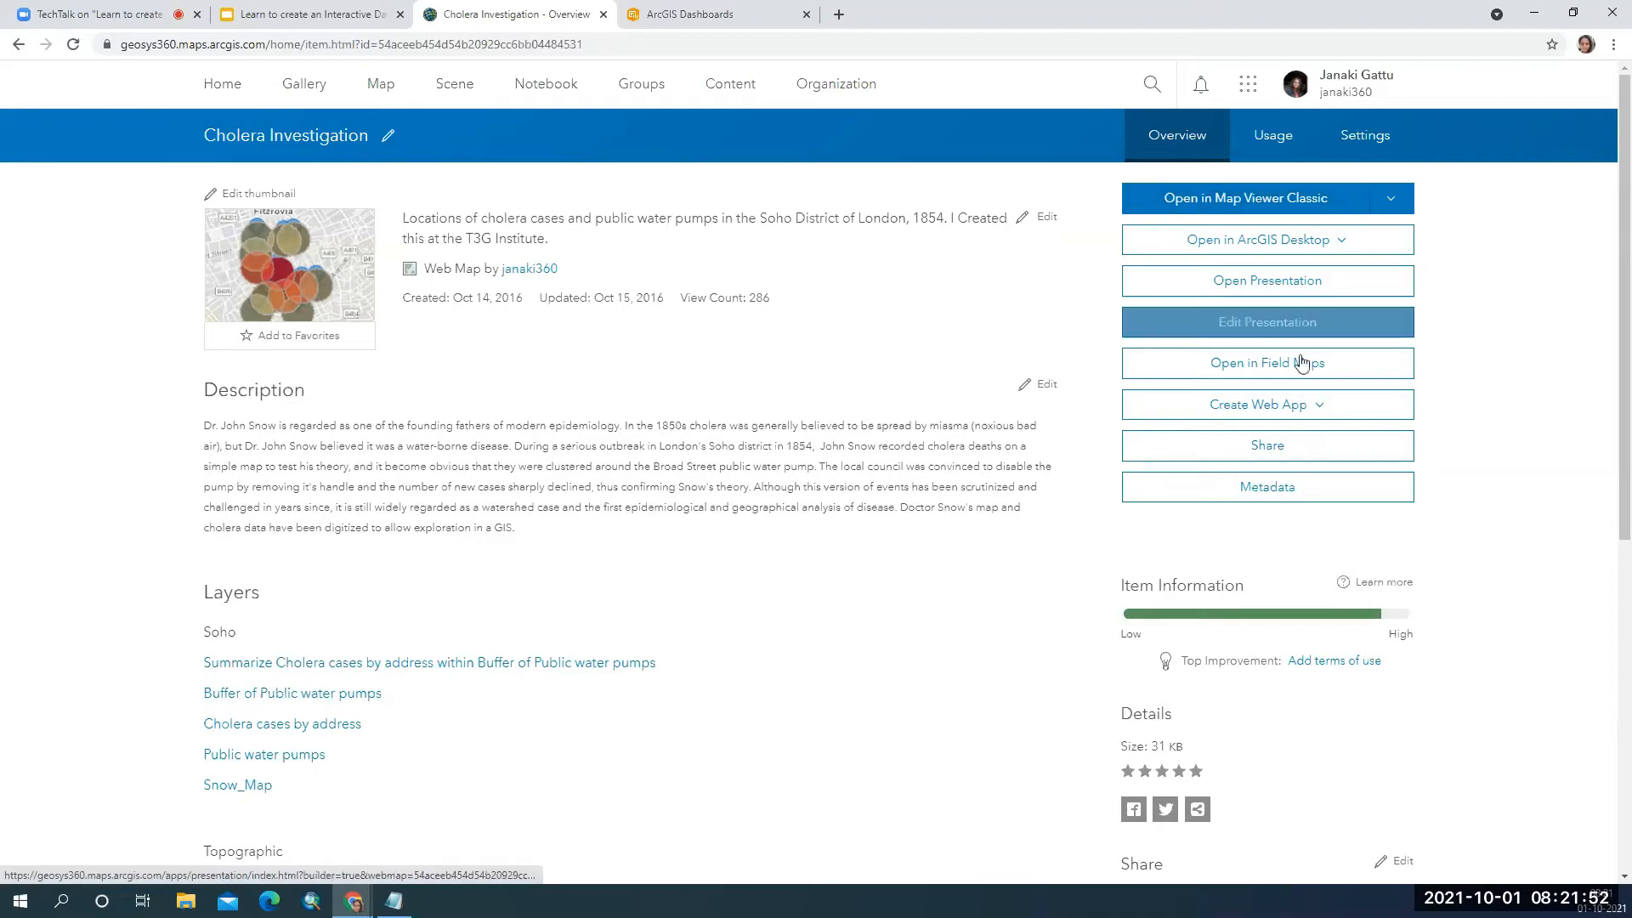
Start a new dashboard from the Cholera Investigation web map, review its prefilled form and cancel the creation.
{"action": "left_click", "coordinate": [1329, 412]}
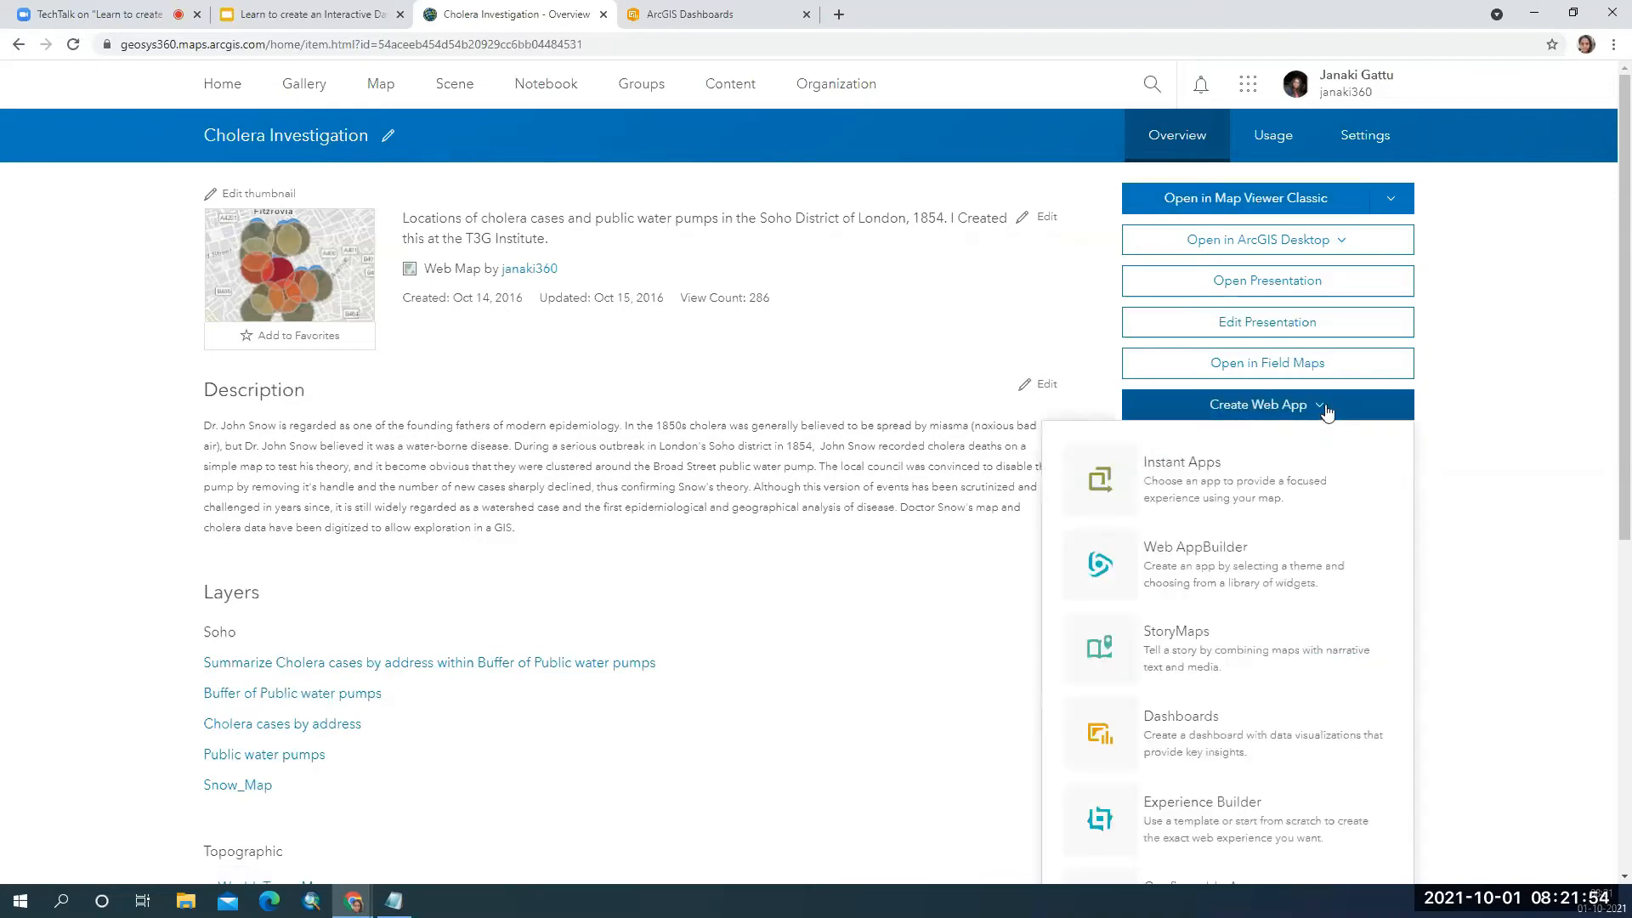
{"action": "scroll", "coordinate": [1250, 425], "scroll_direction": "down", "scroll_amount": 3}
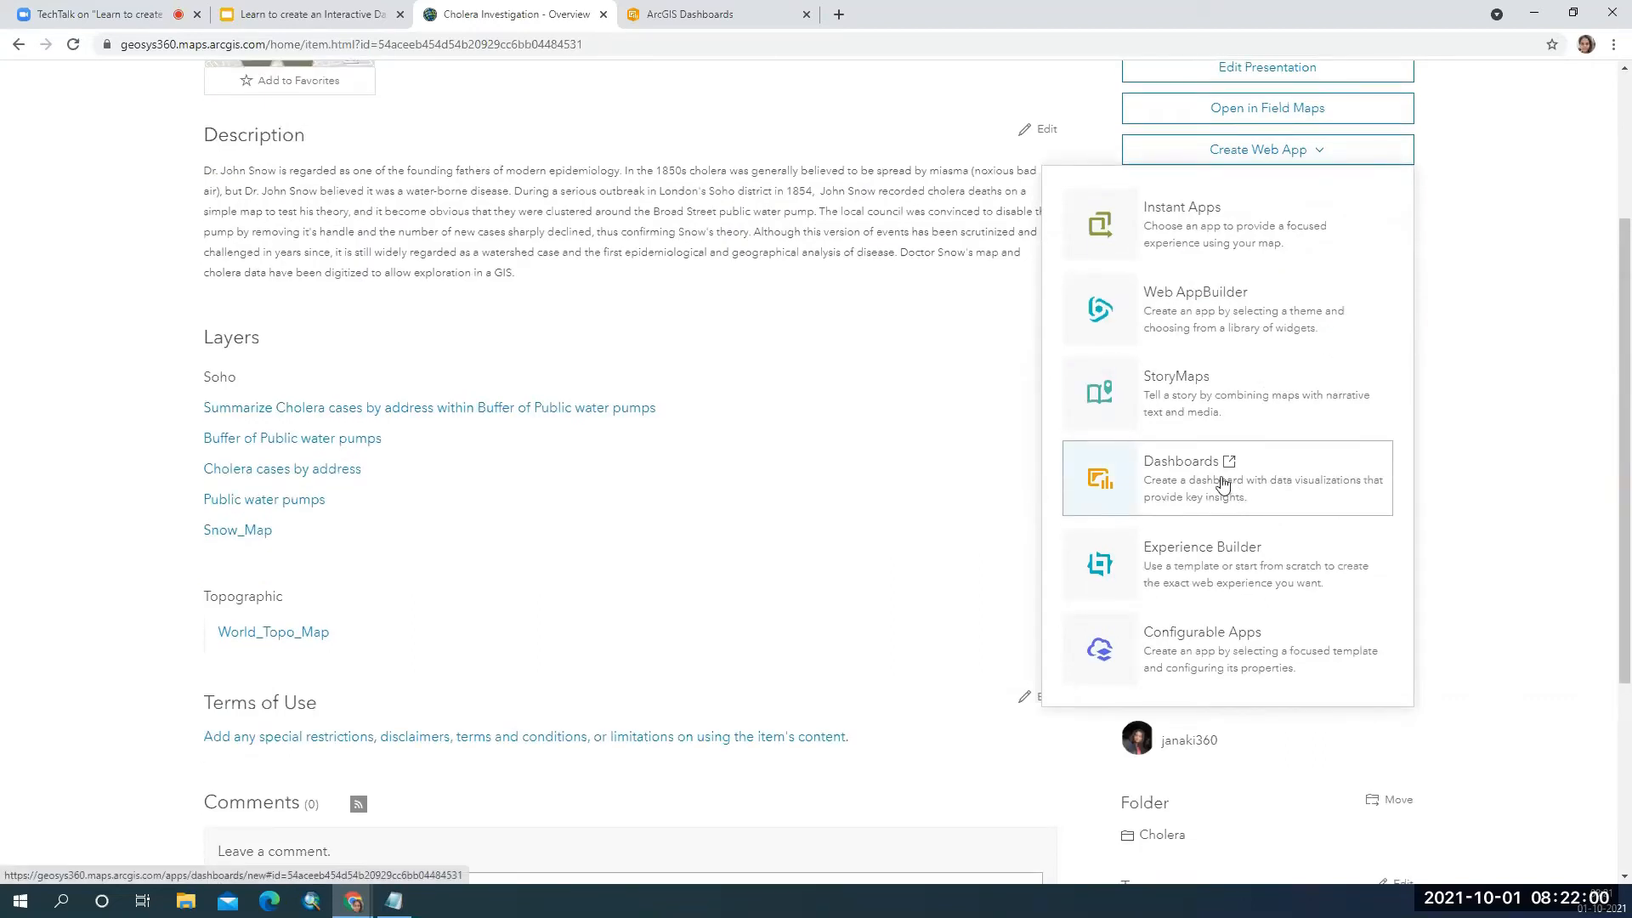
{"action": "left_click", "coordinate": [1224, 481]}
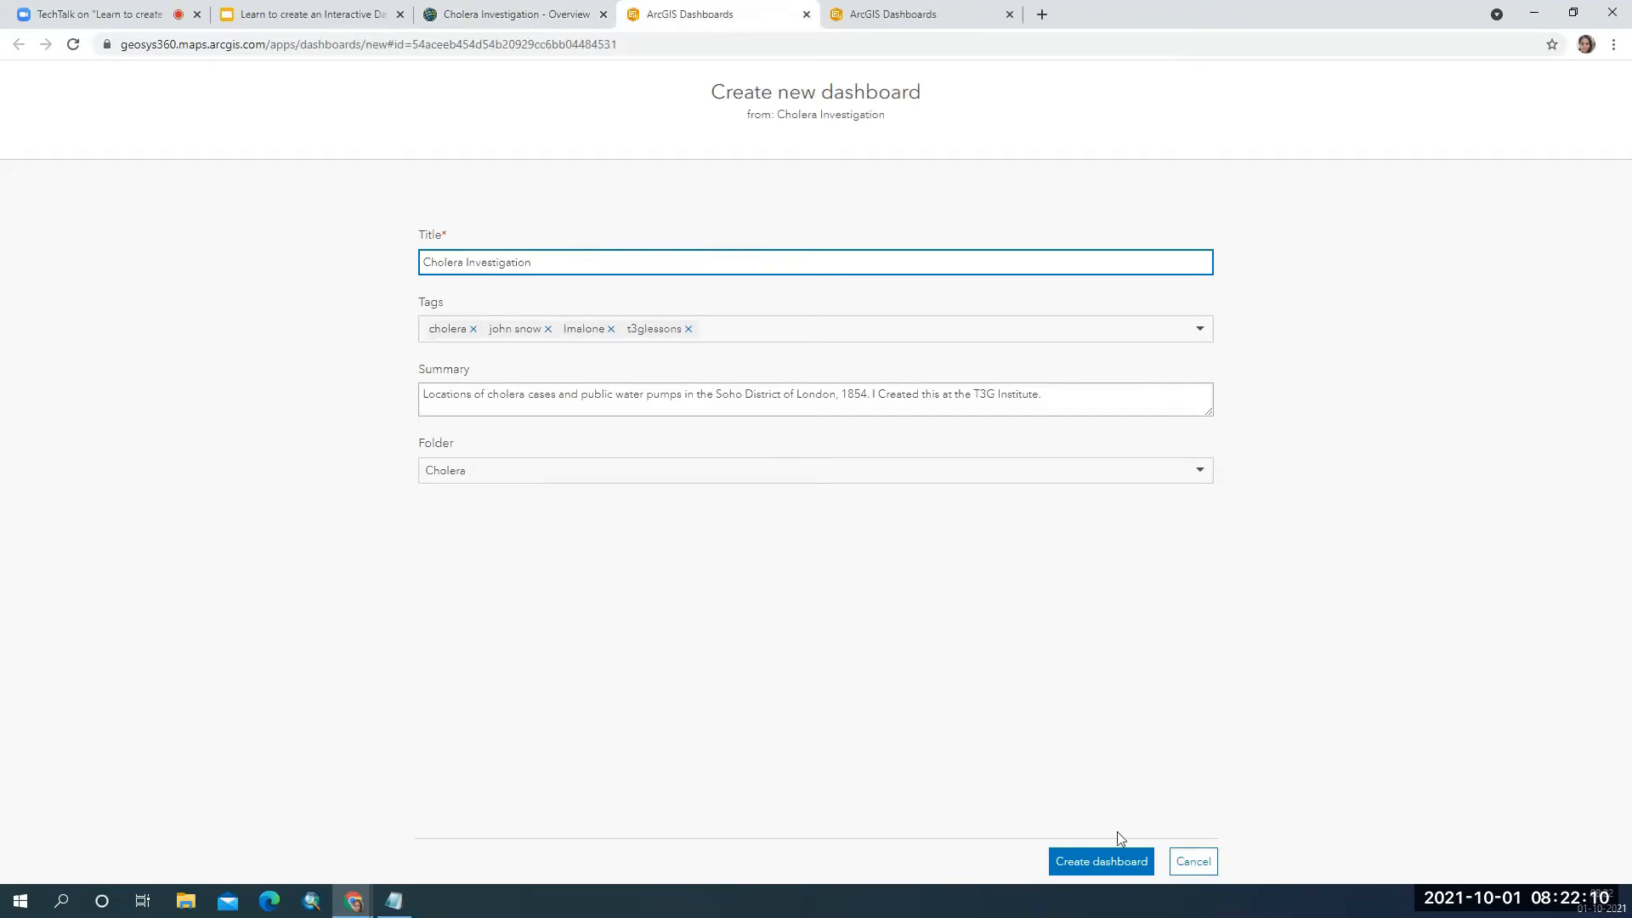
{"action": "left_click", "coordinate": [1183, 861]}
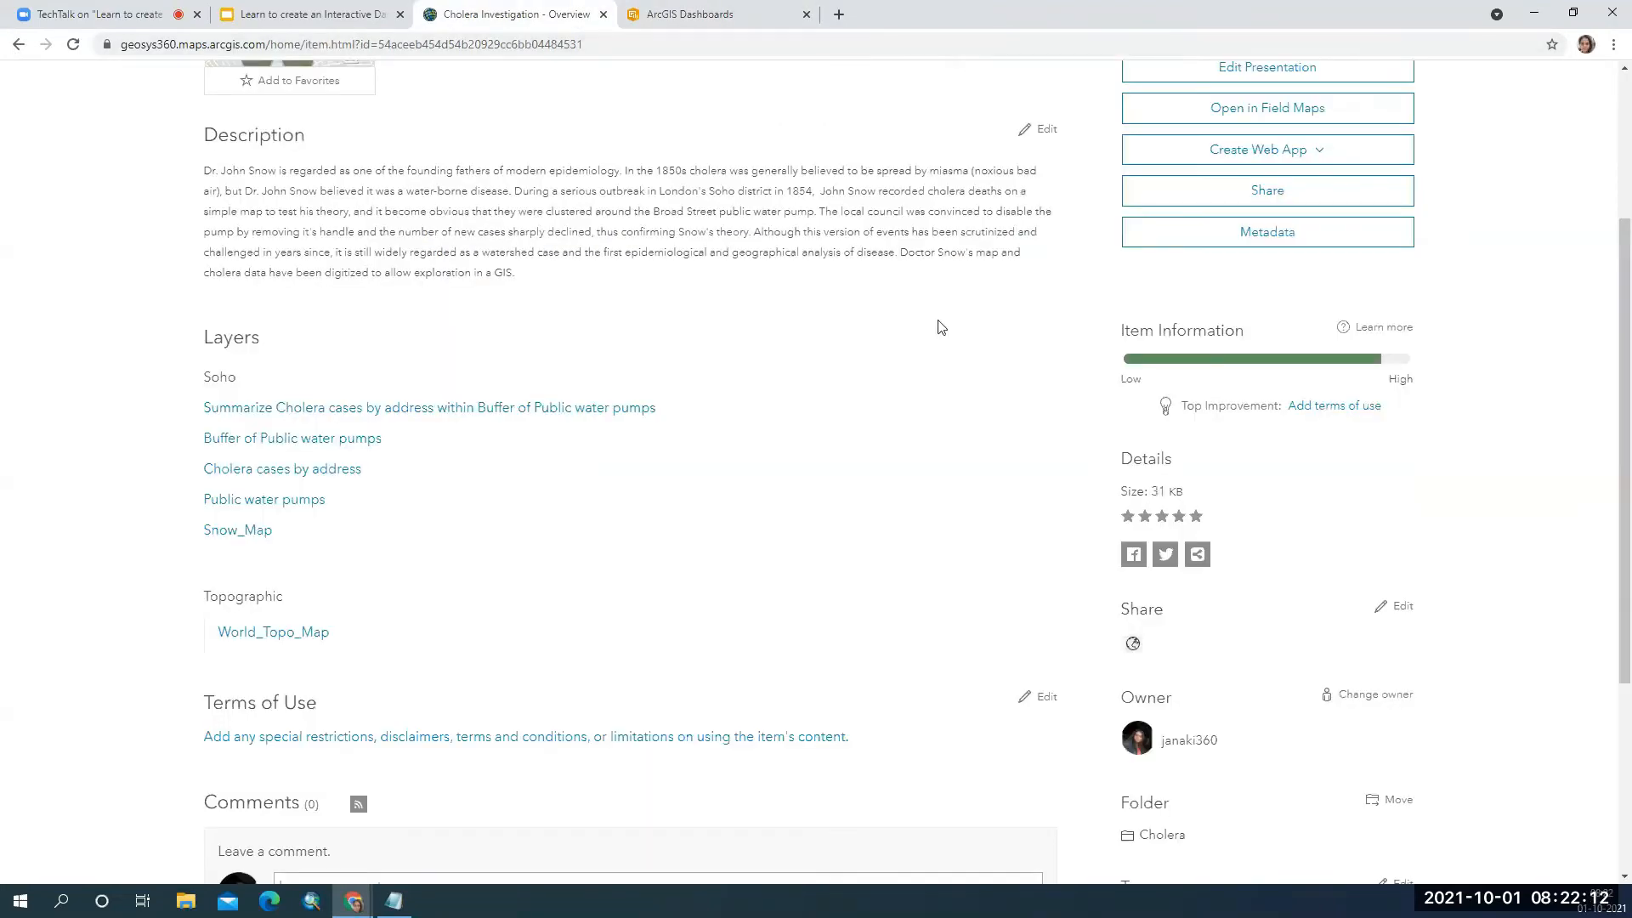
{"action": "scroll", "coordinate": [977, 330], "scroll_direction": "up", "scroll_amount": 3}
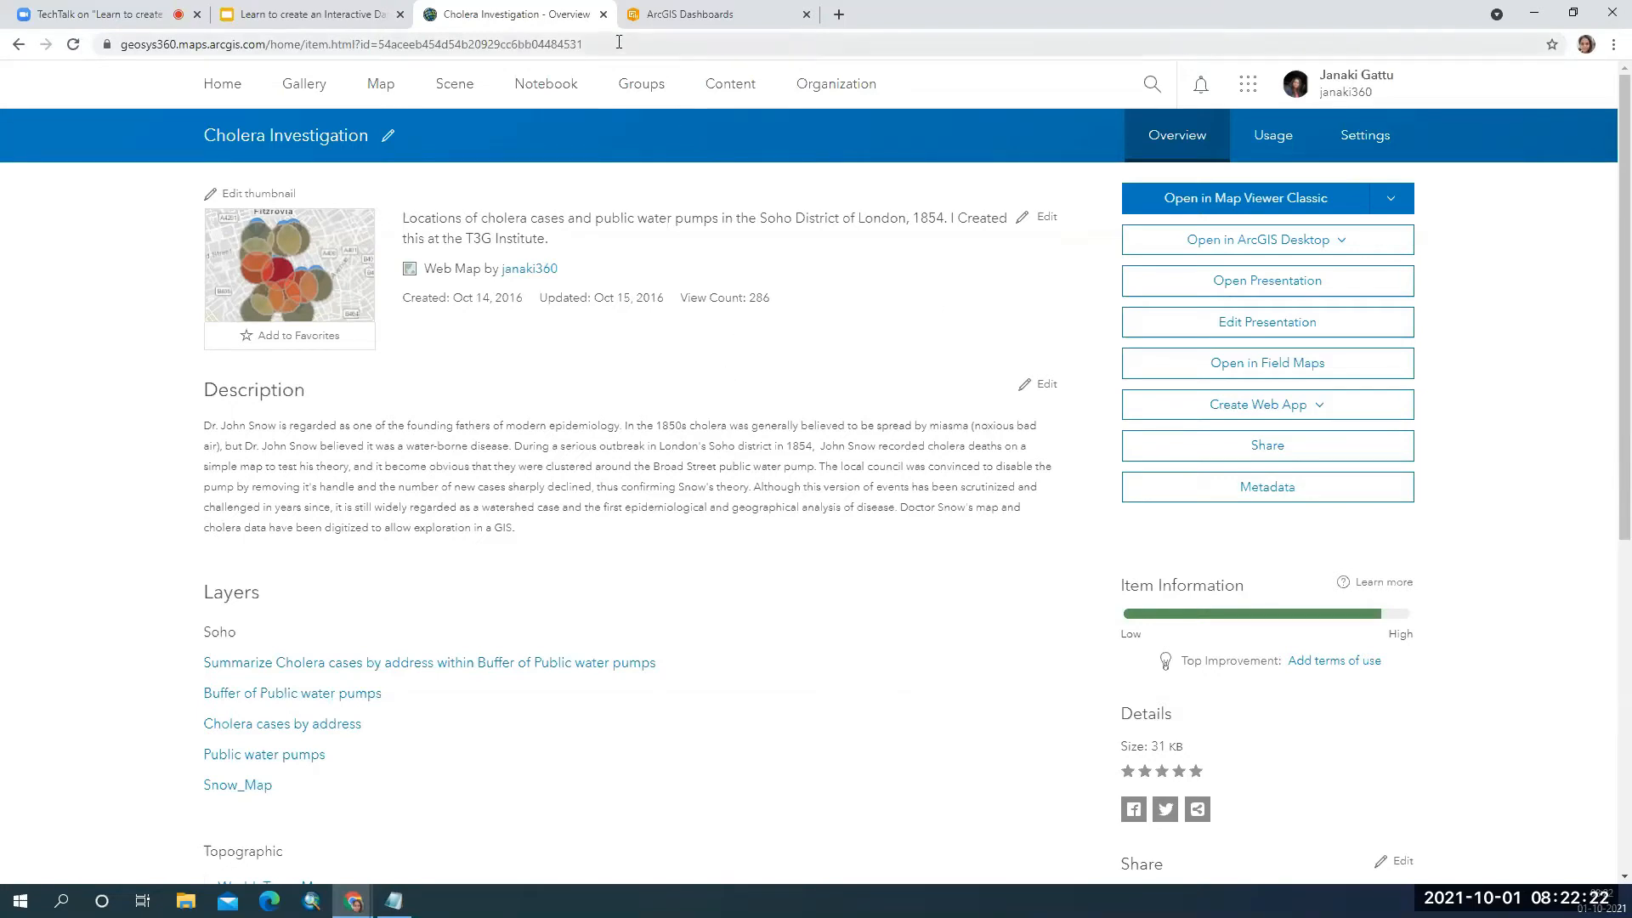
Open the map viewer, start adding layers to the map and browse the layers available in My Content.
{"action": "left_click", "coordinate": [381, 86]}
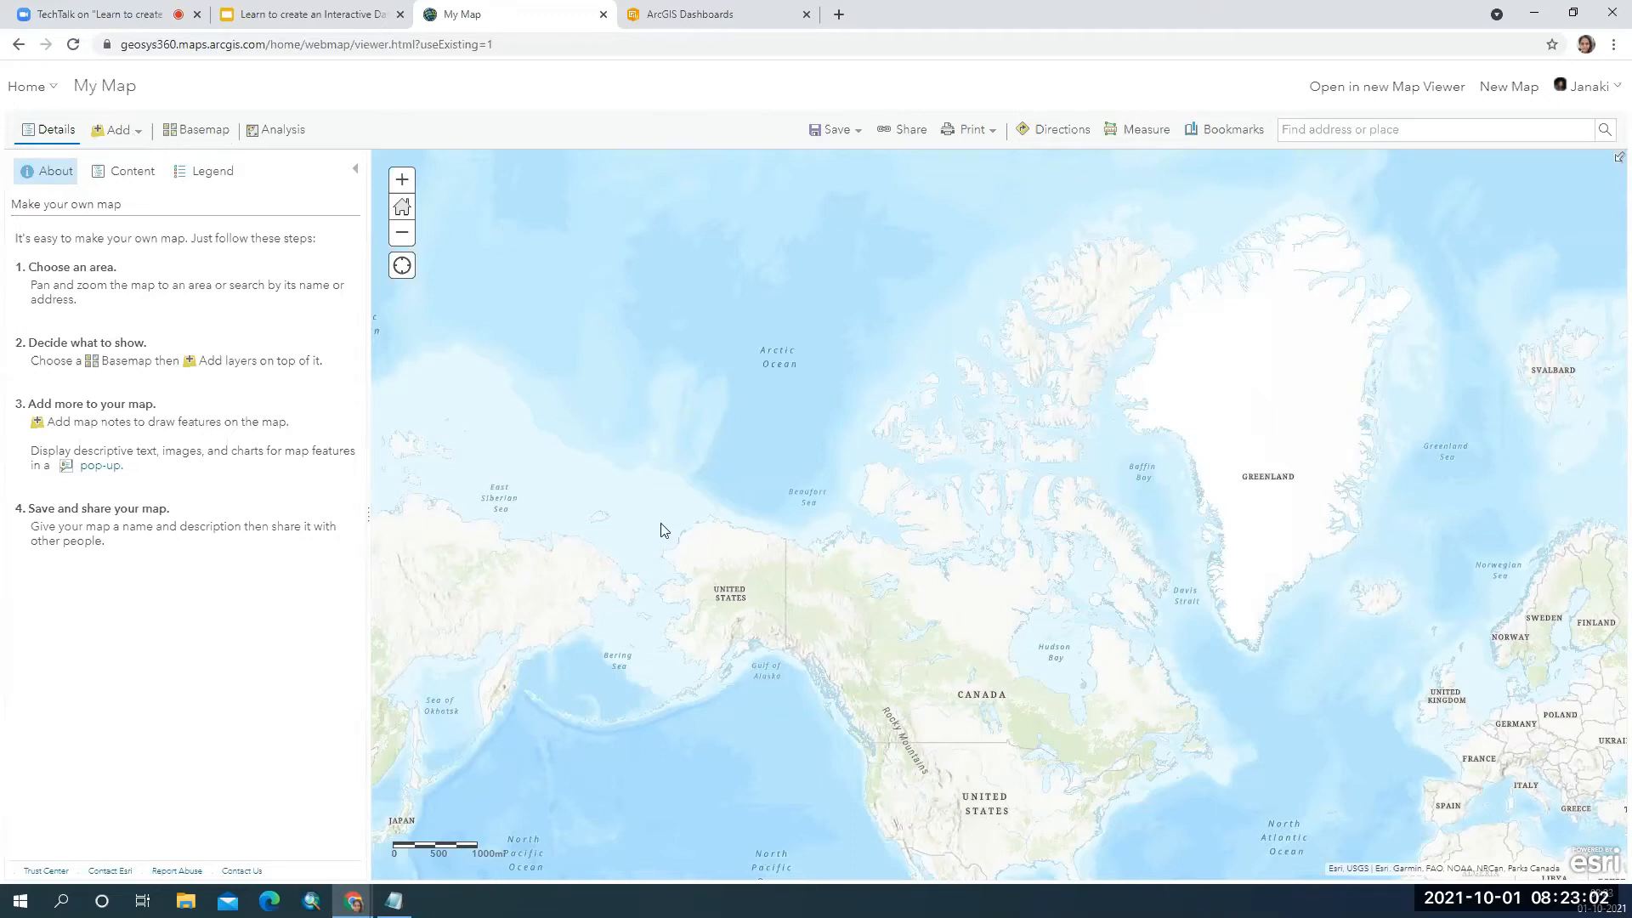
{"action": "left_click_drag", "start_coordinate": [908, 686], "coordinate": [658, 409]}
{"action": "left_click", "coordinate": [132, 138]}
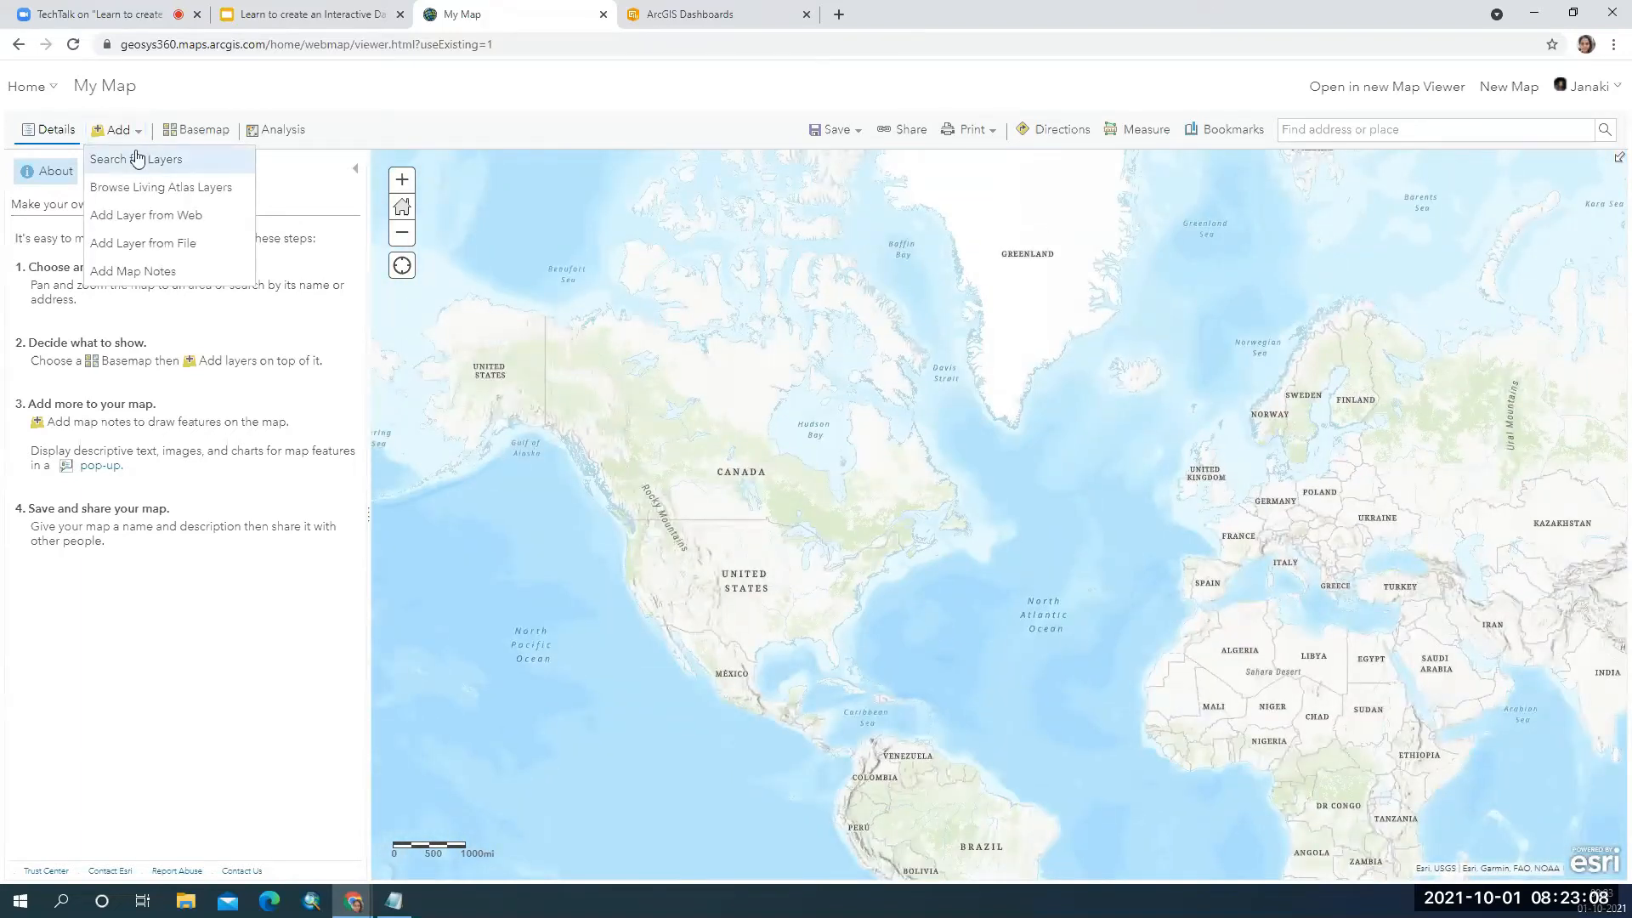
{"action": "left_click", "coordinate": [137, 159]}
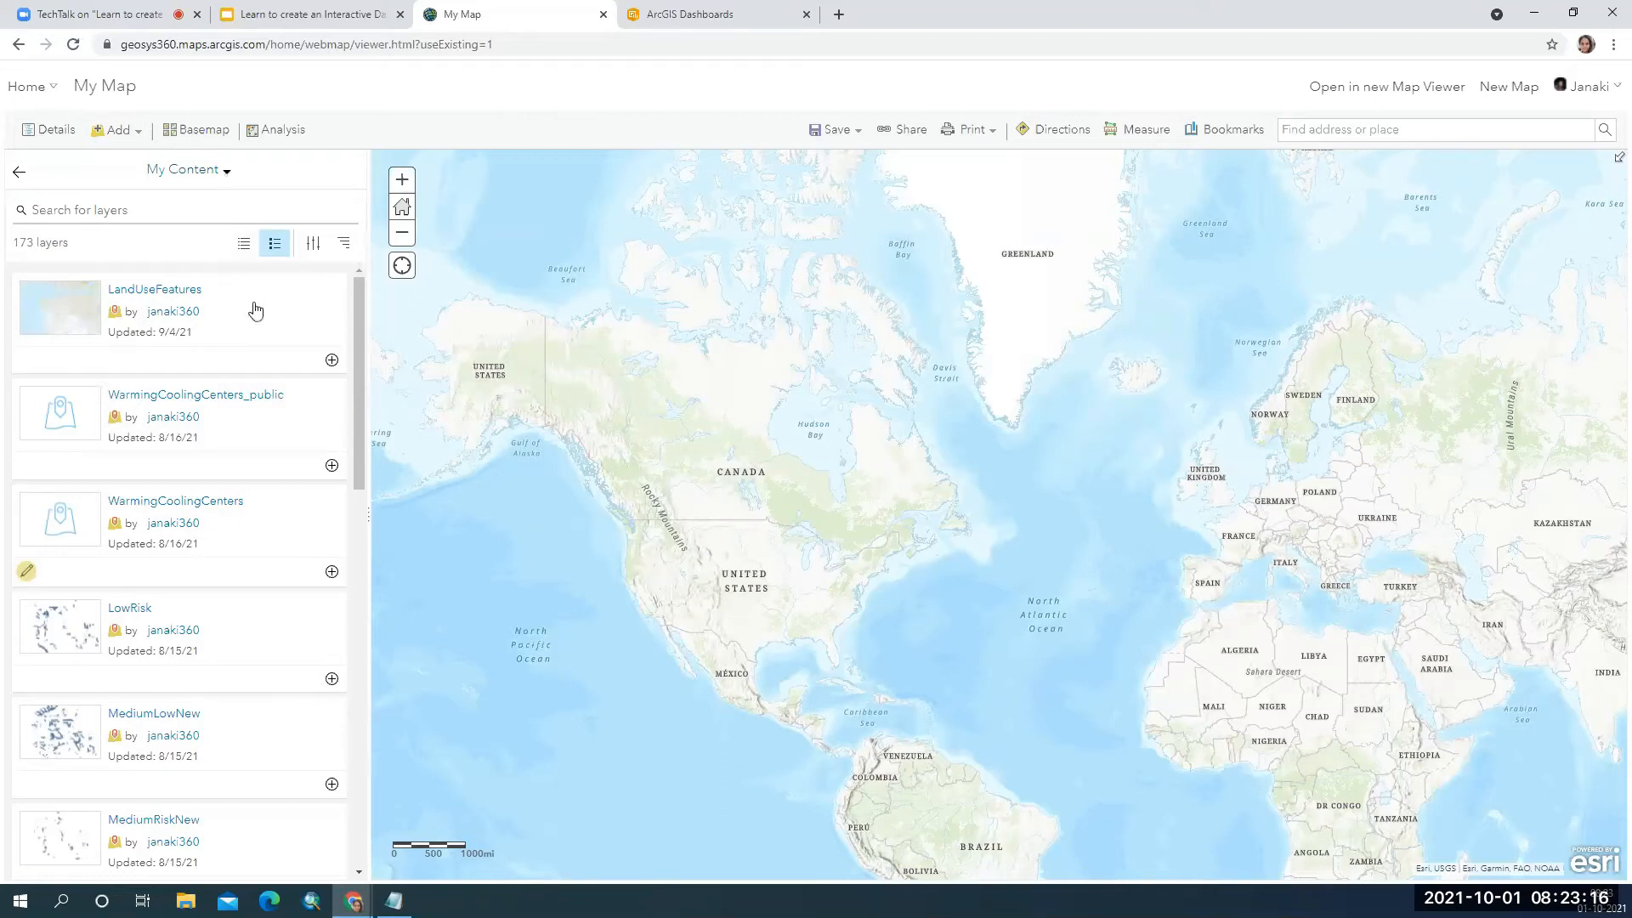
{"action": "scroll", "coordinate": [227, 319], "scroll_direction": "down", "scroll_amount": 1}
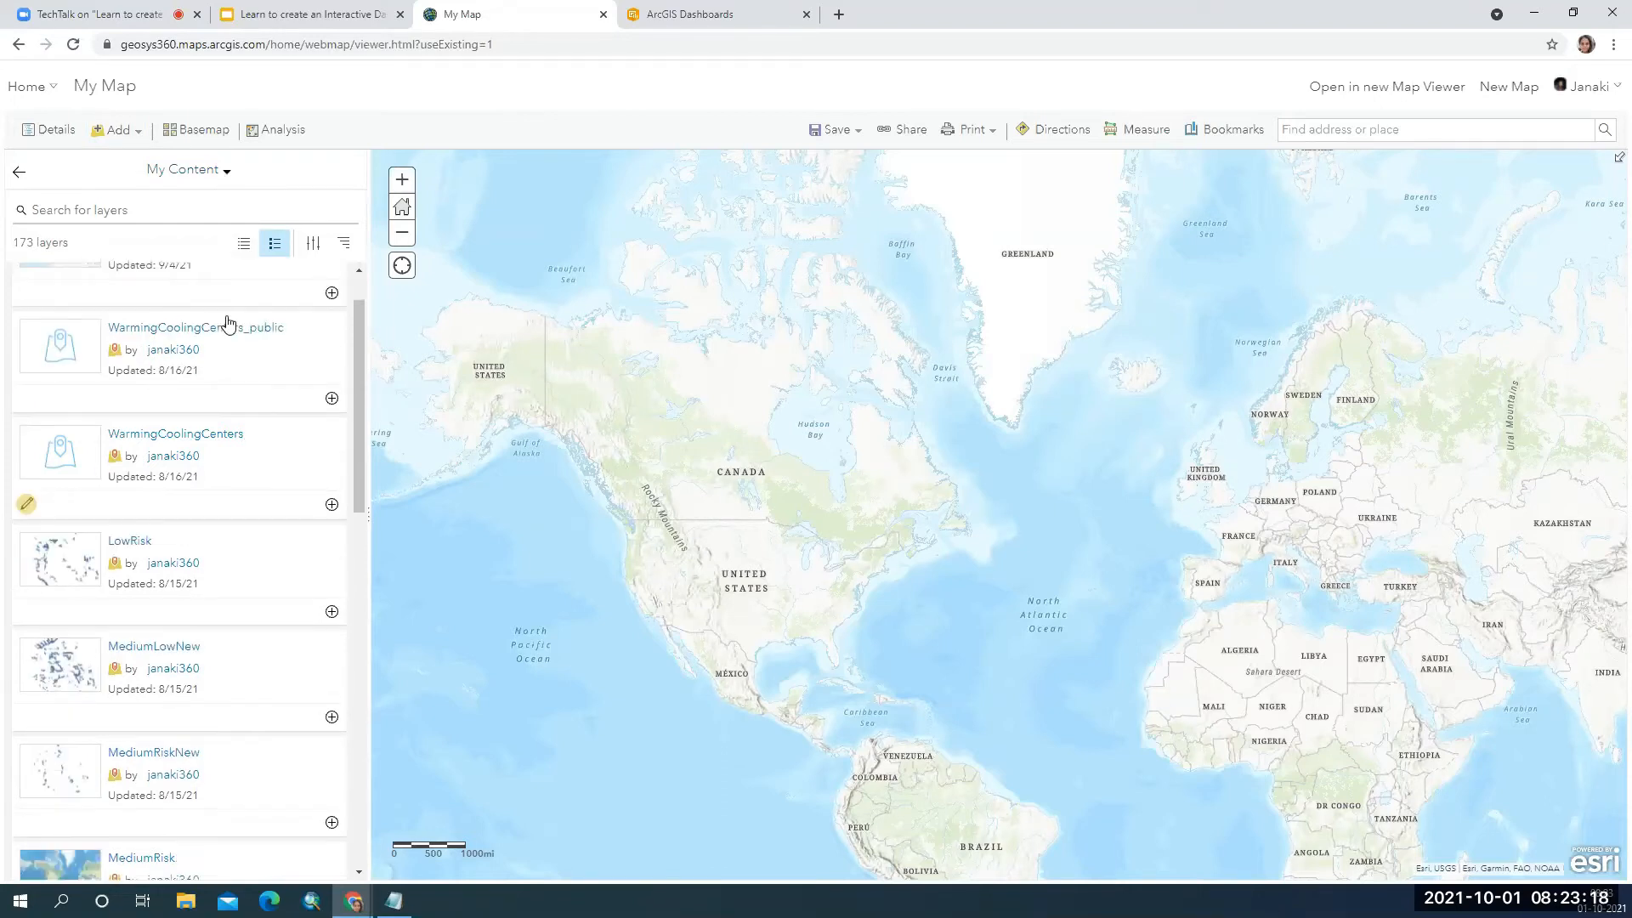
{"action": "scroll", "coordinate": [237, 310], "scroll_direction": "down", "scroll_amount": 5}
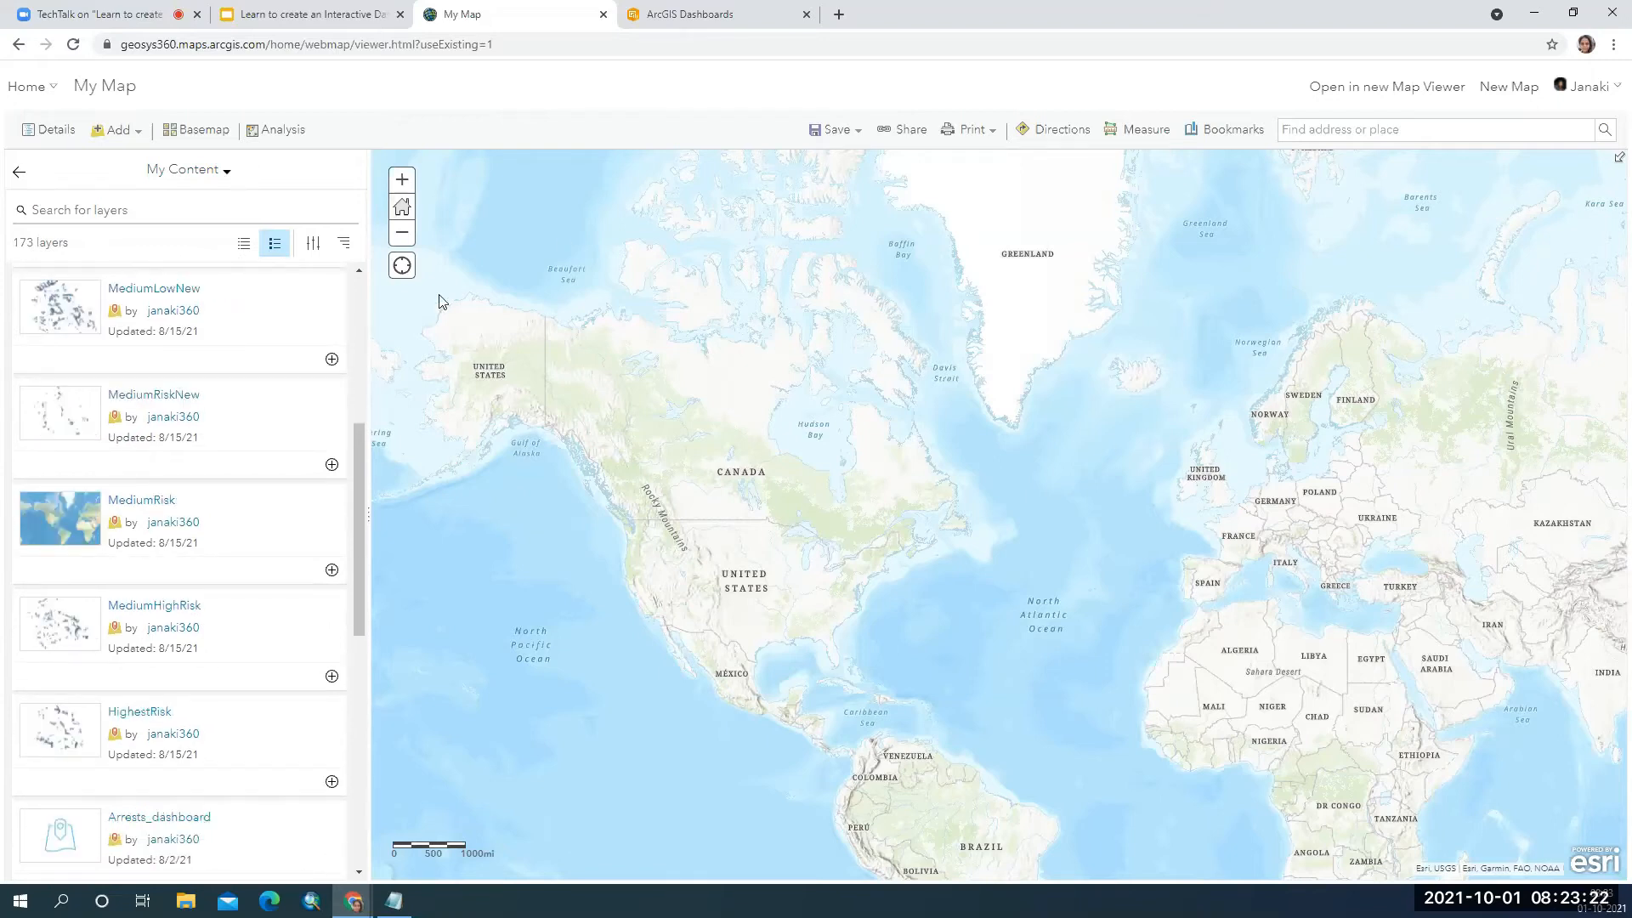
Search the layers for Crime and widen the search source from My Content to ArcGIS Online.
{"action": "left_click", "coordinate": [251, 207]}
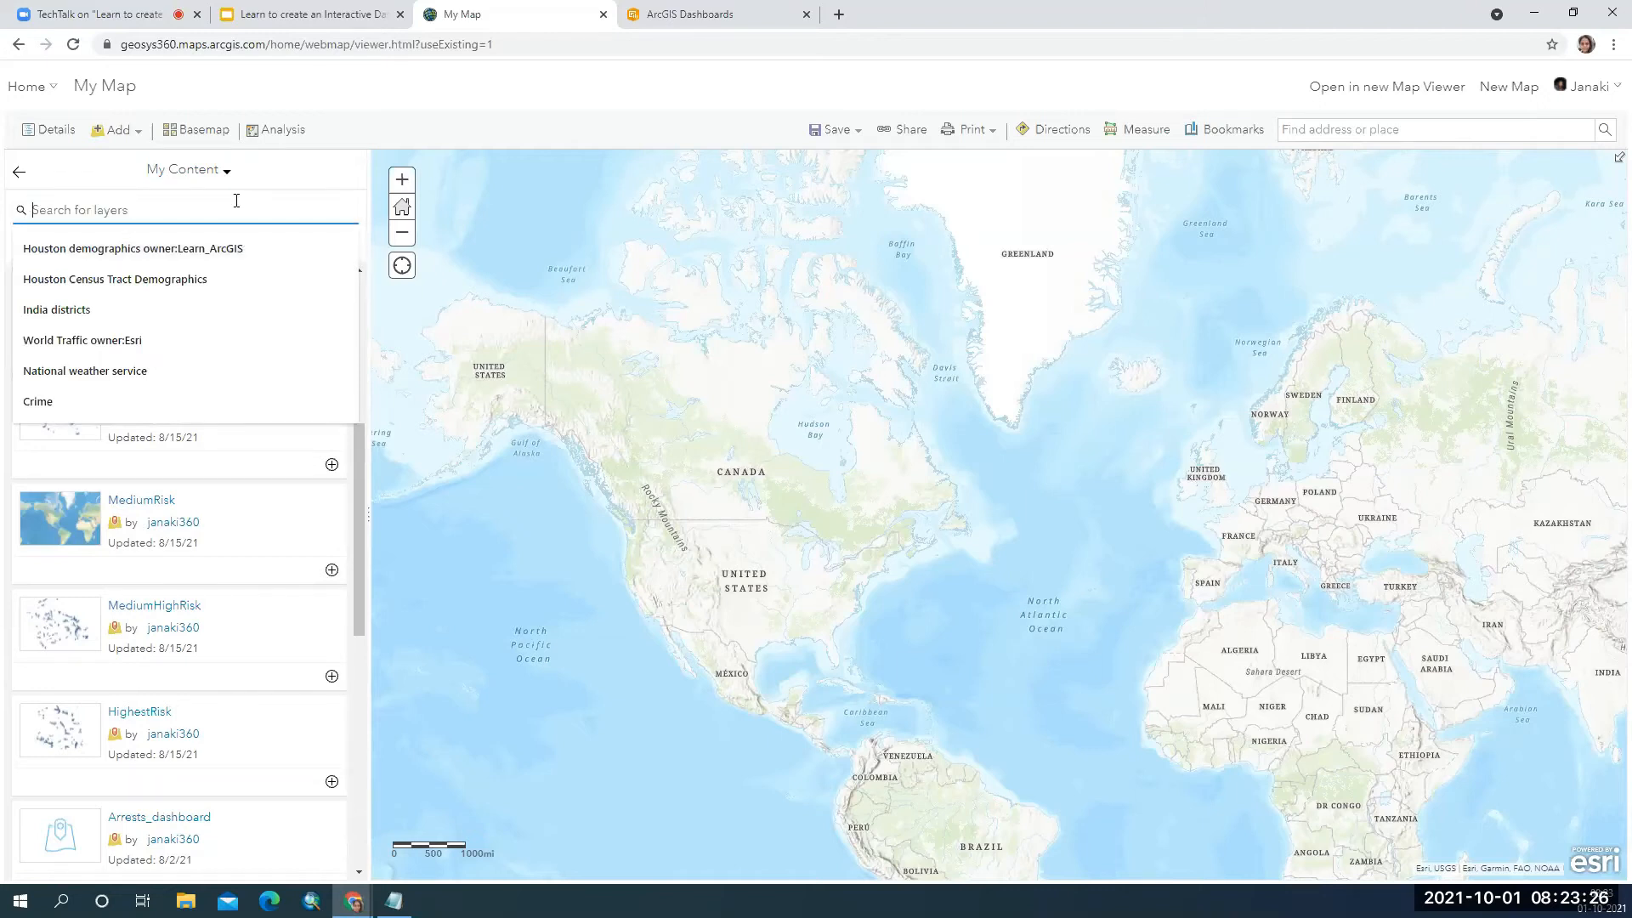
{"action": "type", "text": "Crime"}
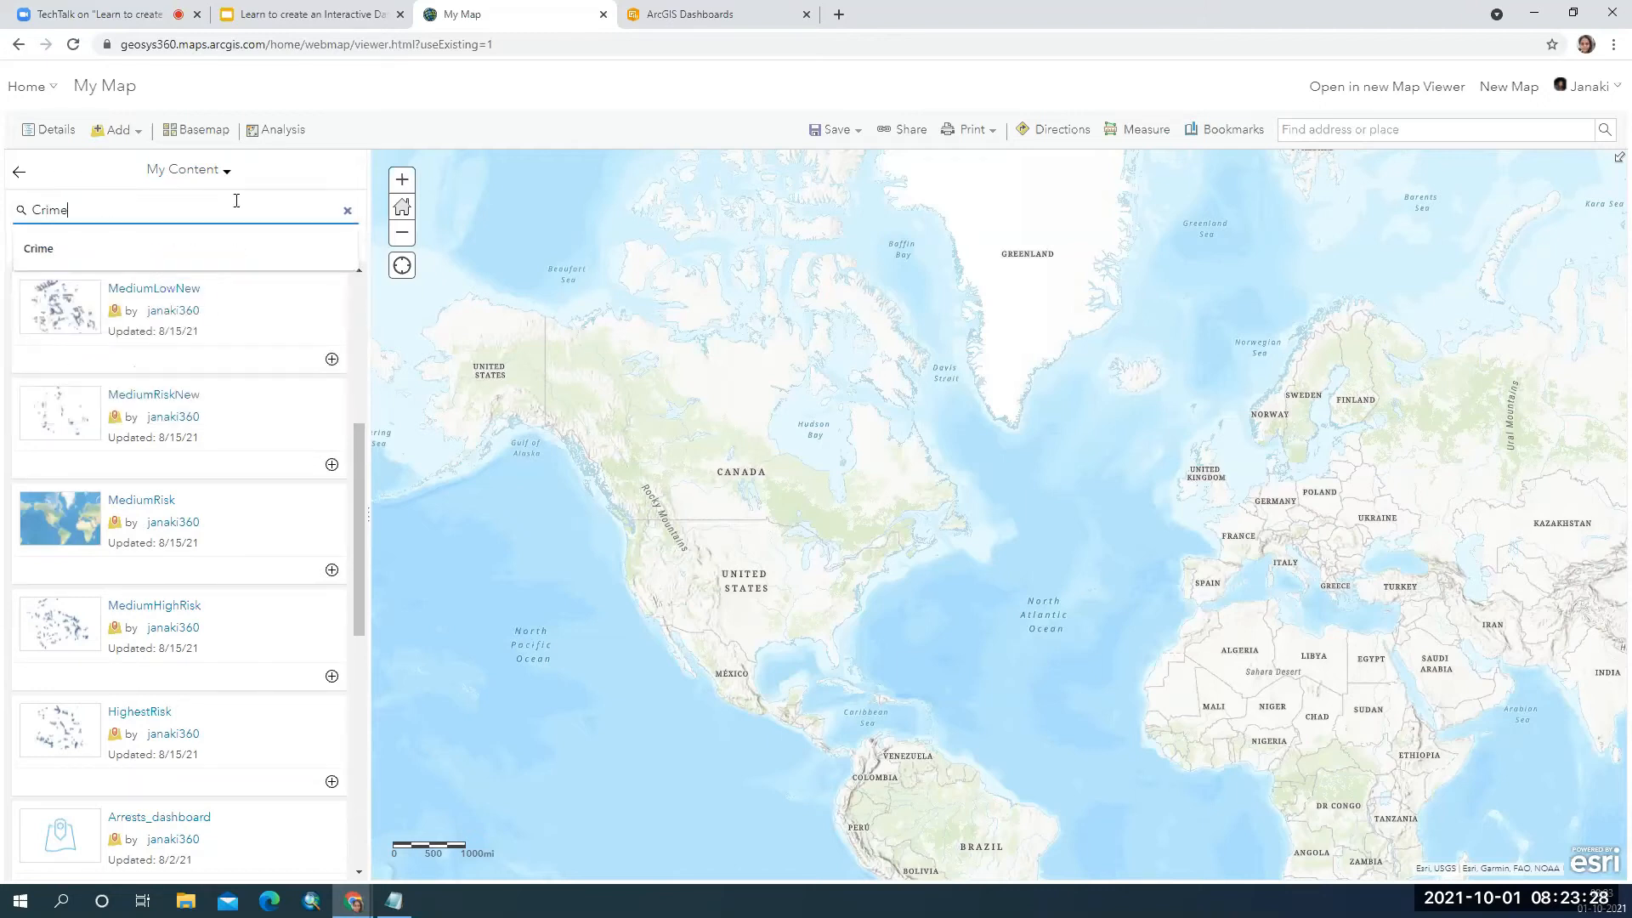
{"action": "key", "text": "Return"}
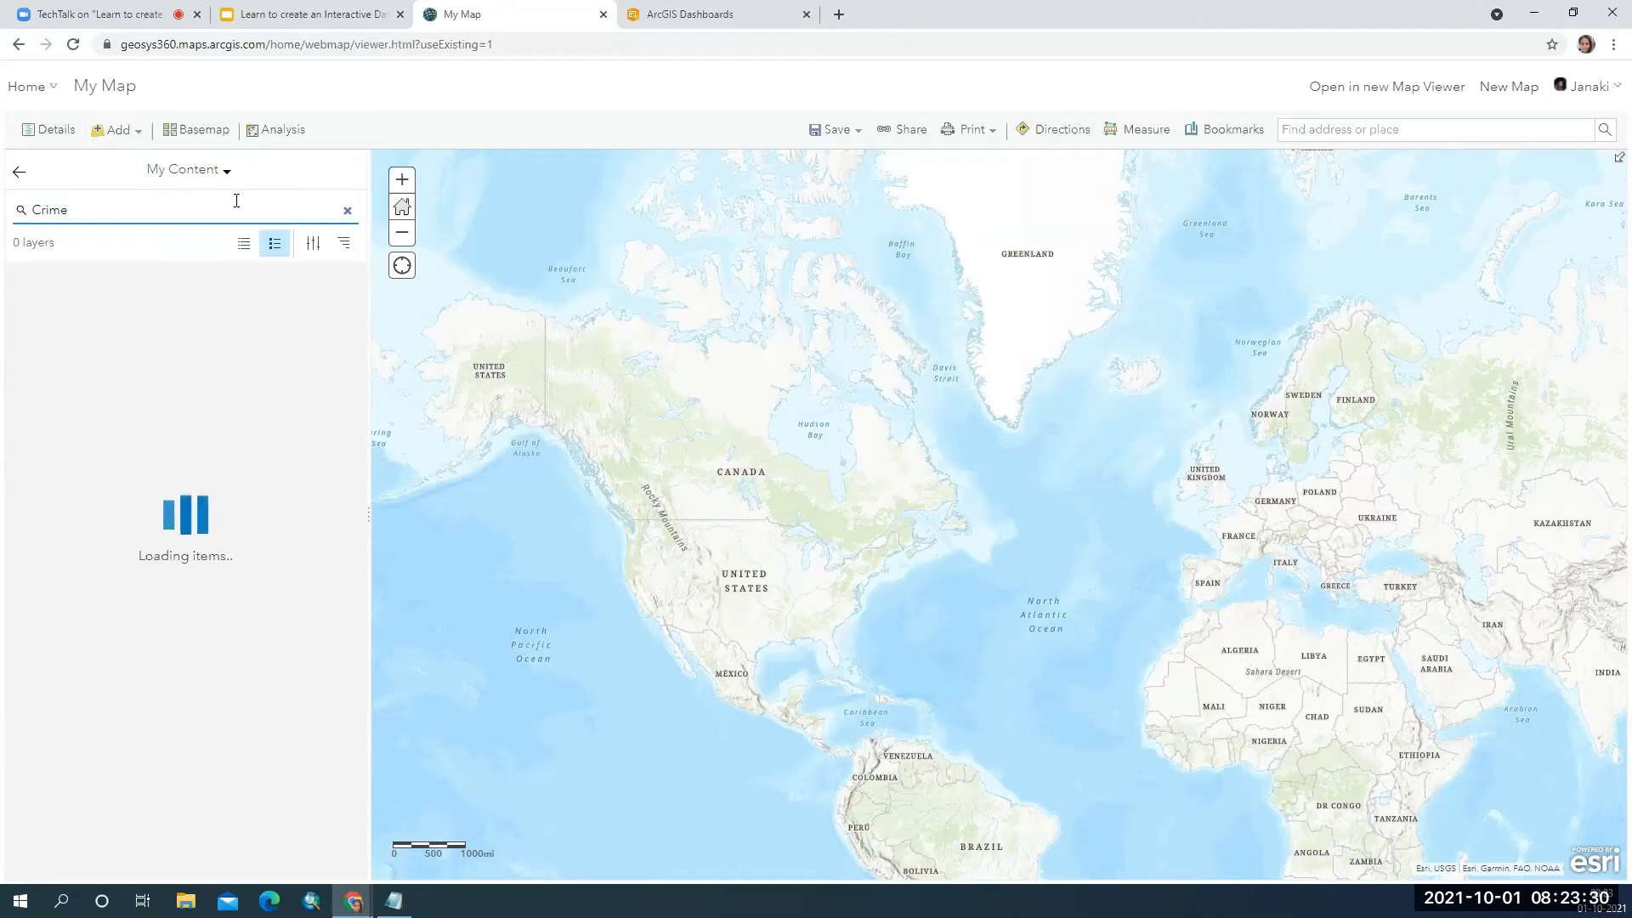
{"action": "left_click", "coordinate": [220, 175]}
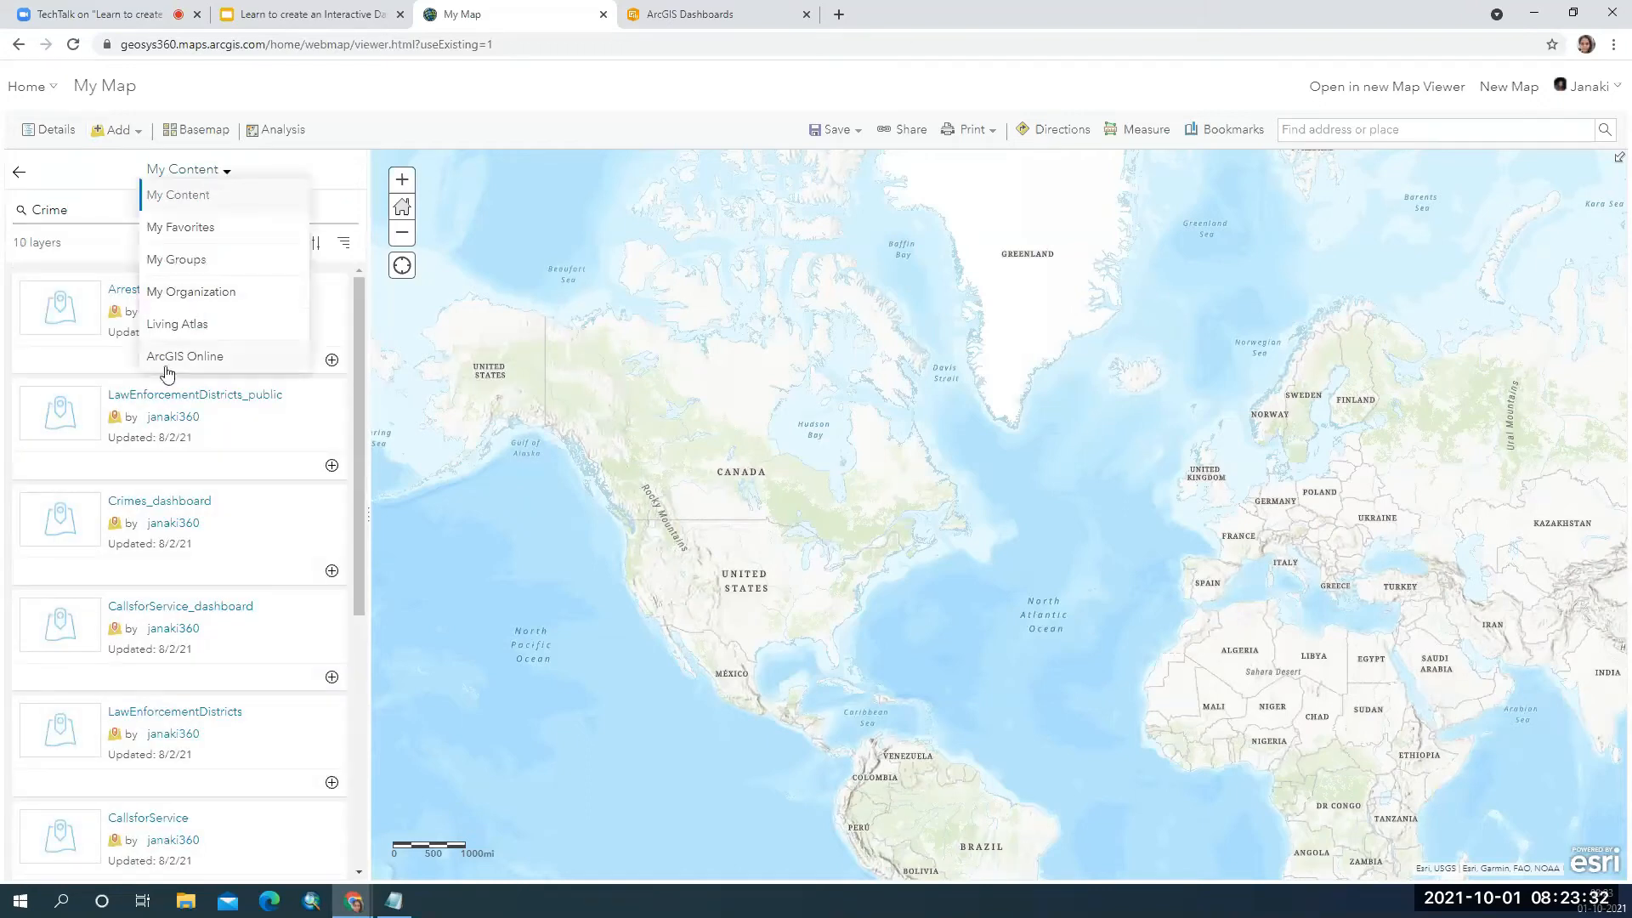
{"action": "left_click", "coordinate": [184, 359]}
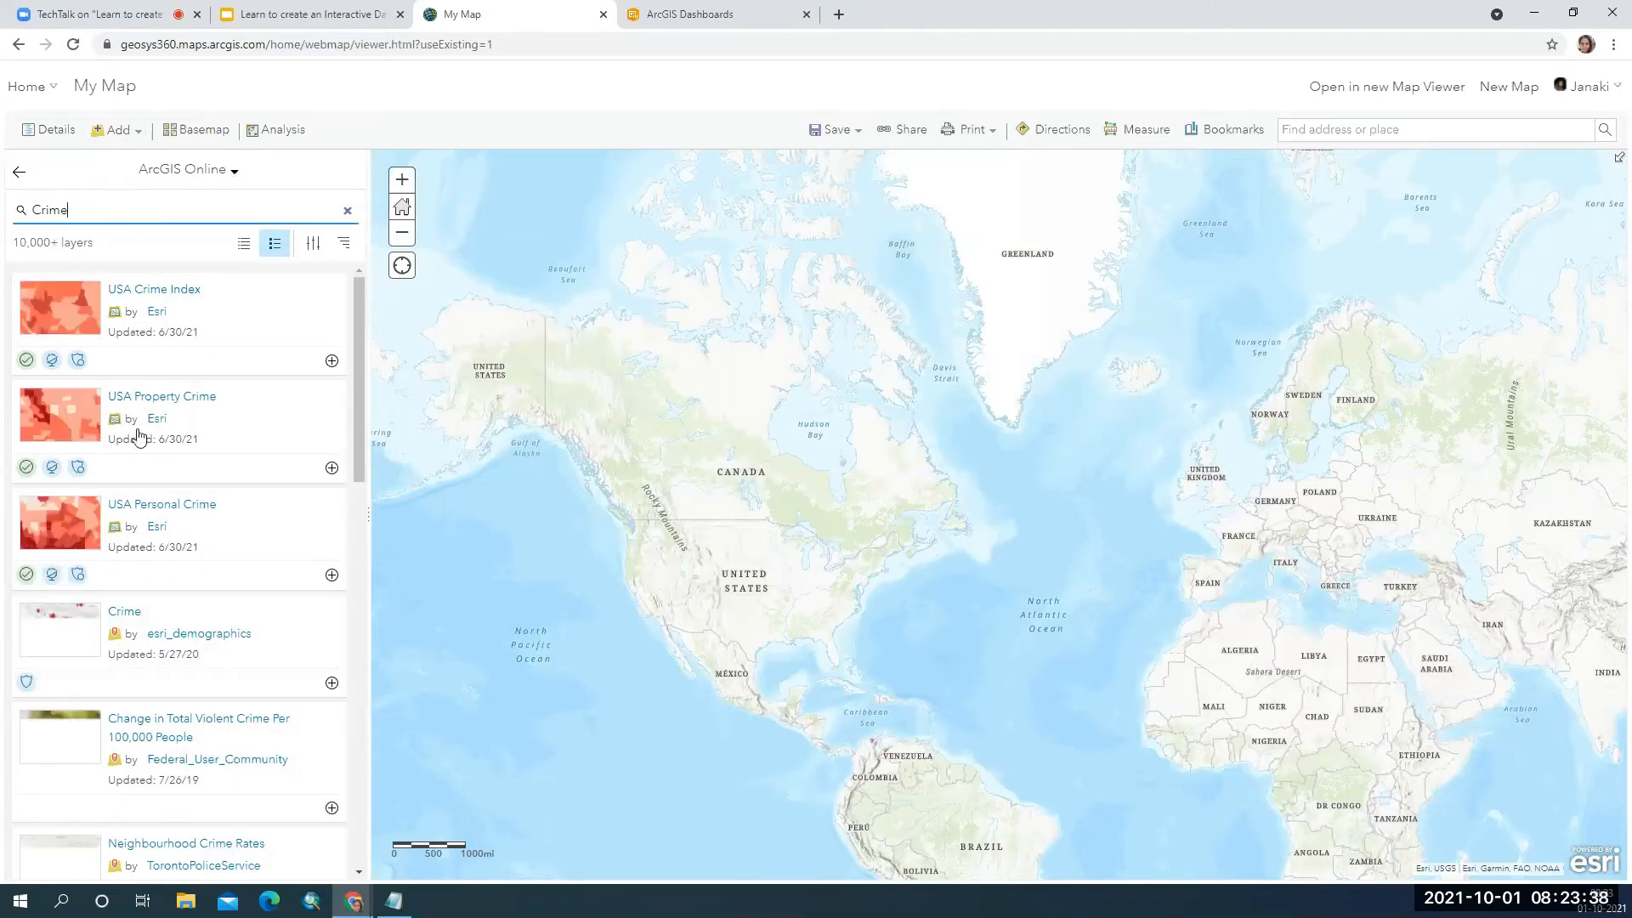
Browse the crime layers found and open the item details of Crime Rates 2016 per Population, CSO/AIRO.
{"action": "scroll", "coordinate": [264, 486], "scroll_direction": "down", "scroll_amount": 2}
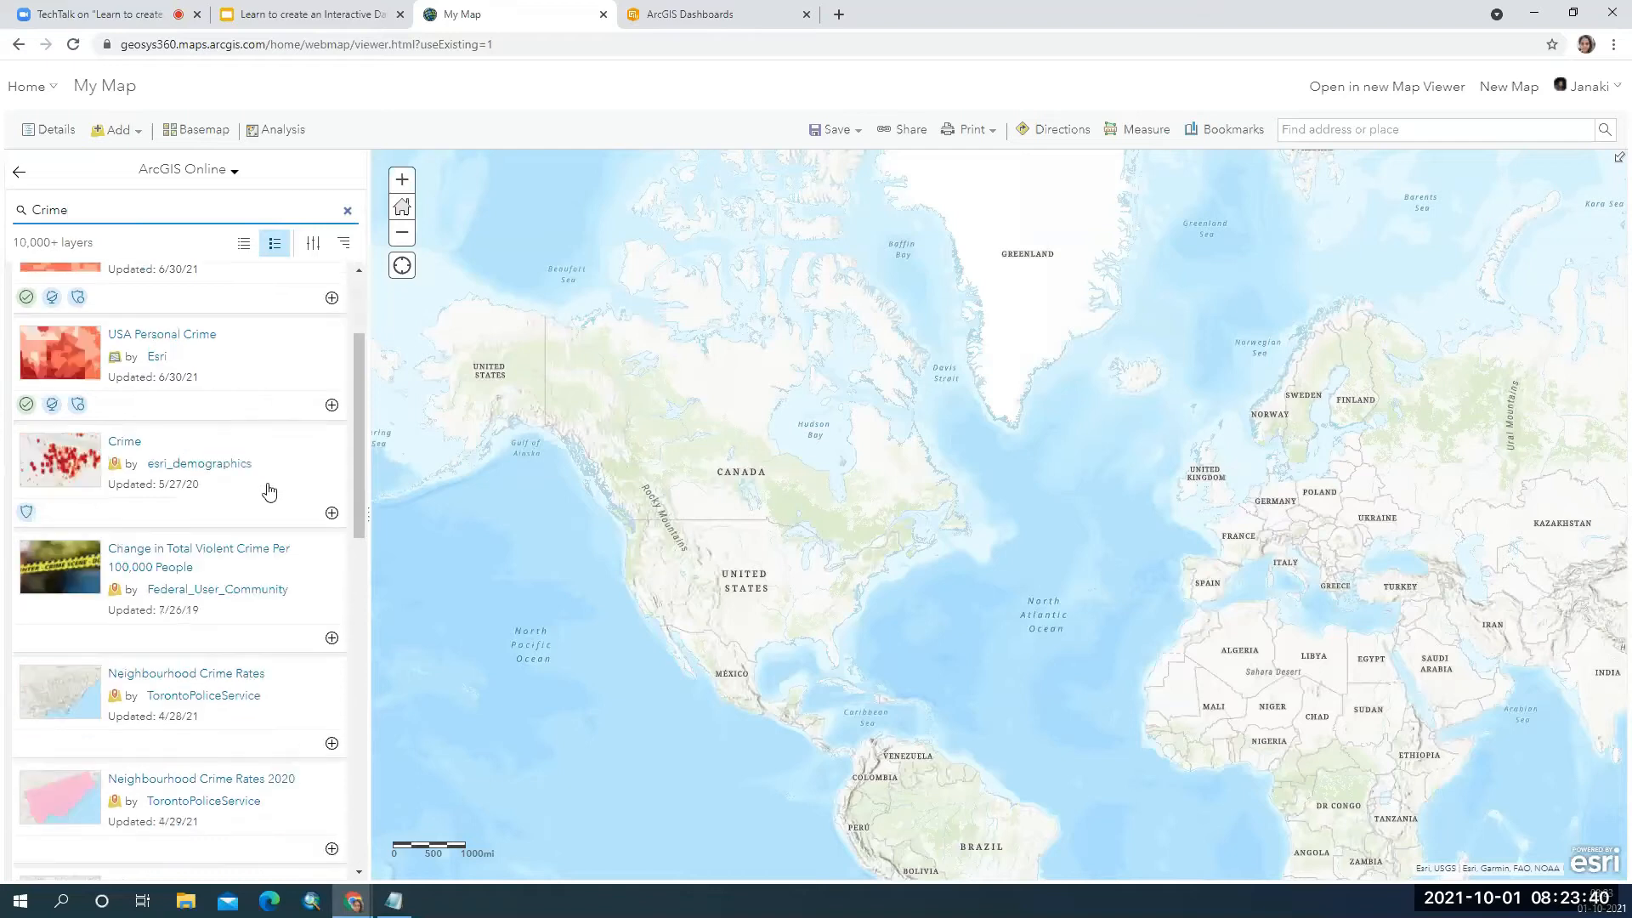
{"action": "scroll", "coordinate": [271, 487], "scroll_direction": "down", "scroll_amount": 5}
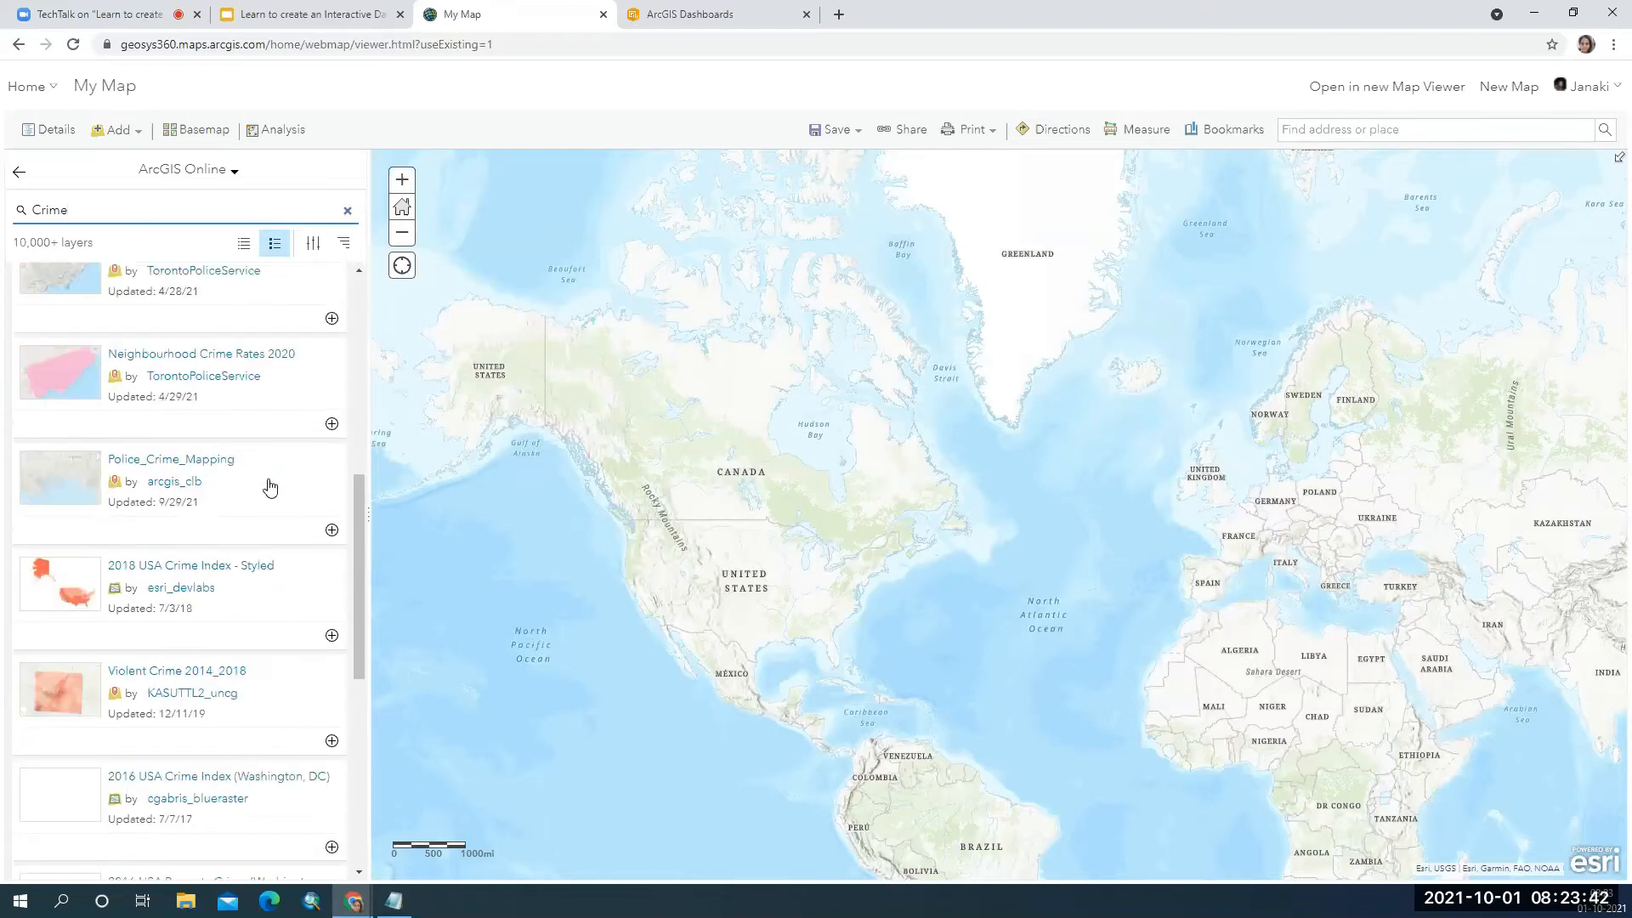
{"action": "scroll", "coordinate": [270, 486], "scroll_direction": "down", "scroll_amount": 4}
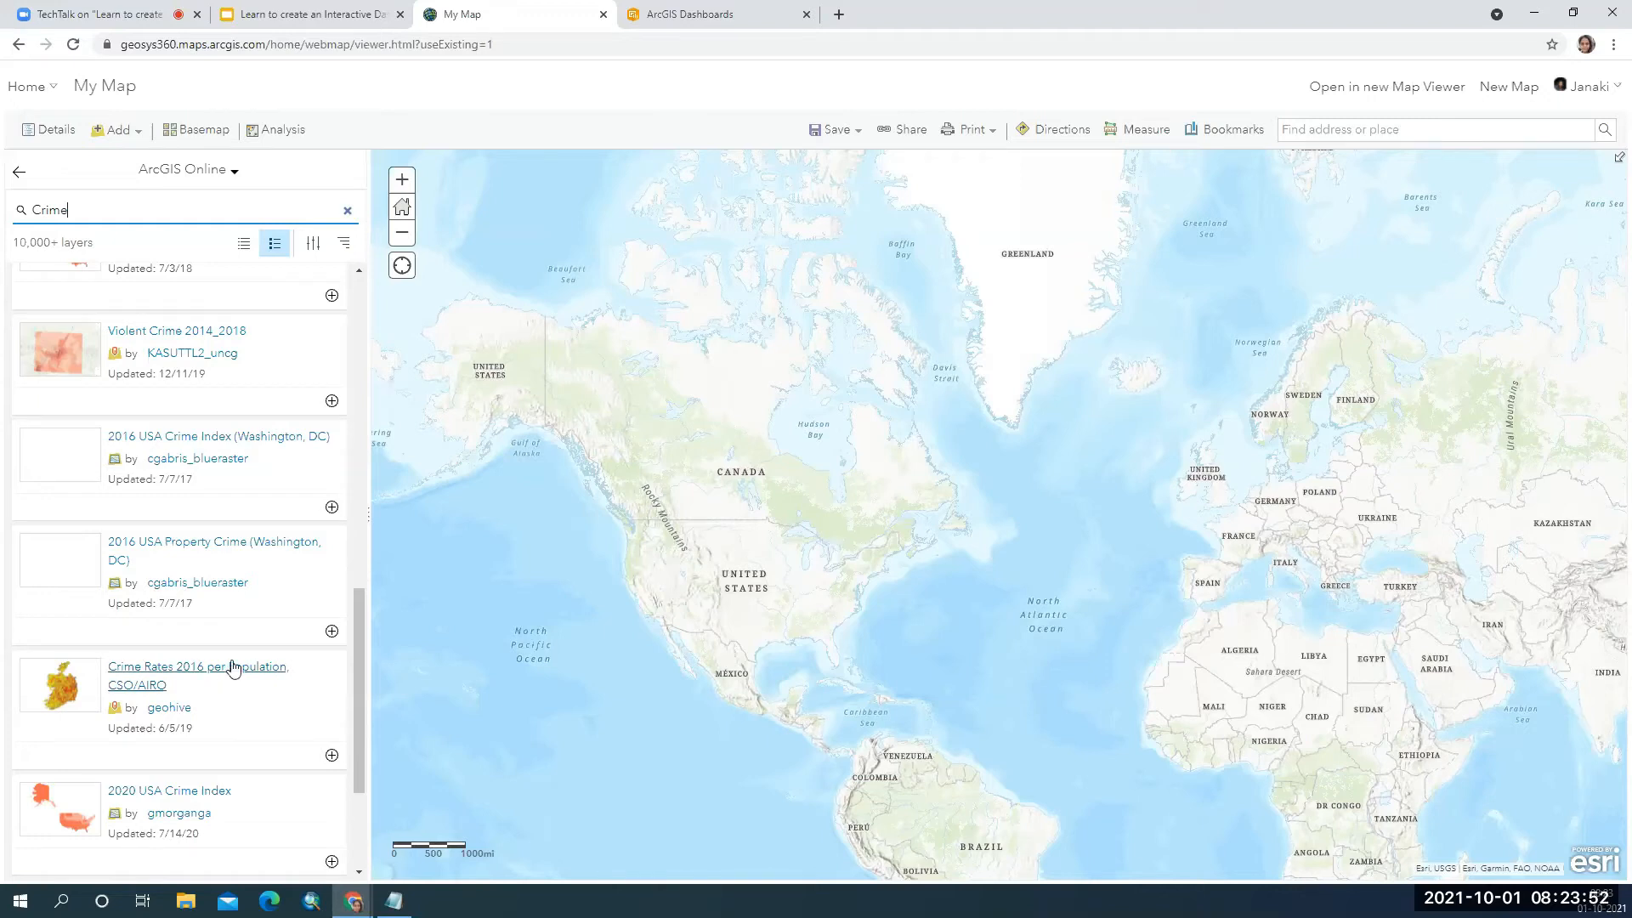
{"action": "scroll", "coordinate": [230, 676], "scroll_direction": "down", "scroll_amount": 3}
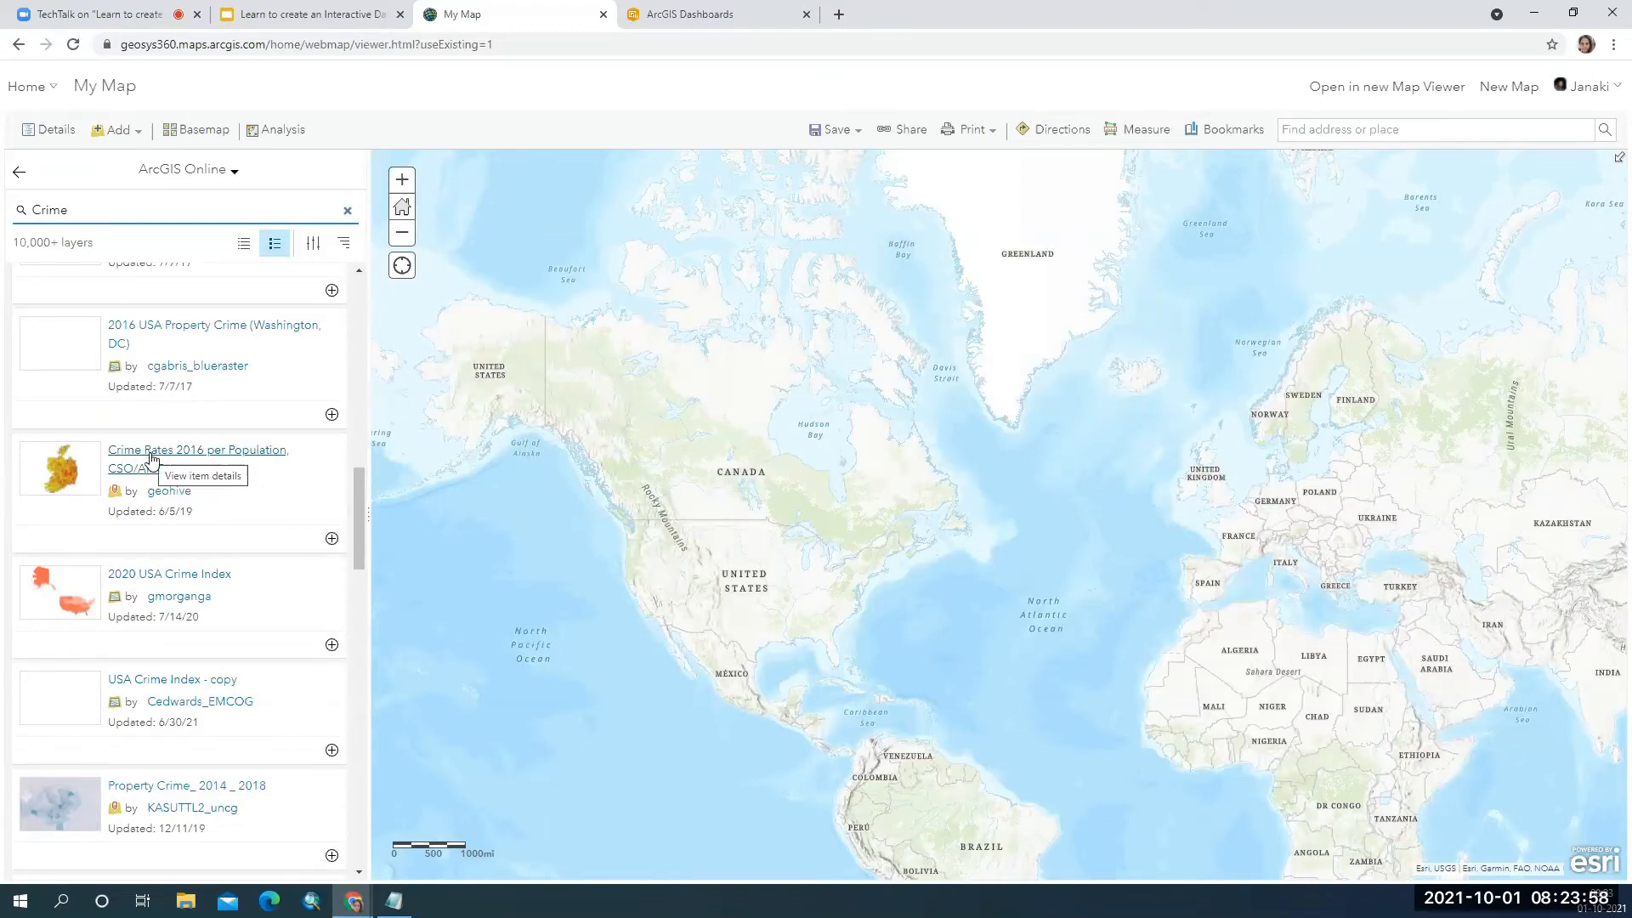
{"action": "left_click", "coordinate": [152, 460]}
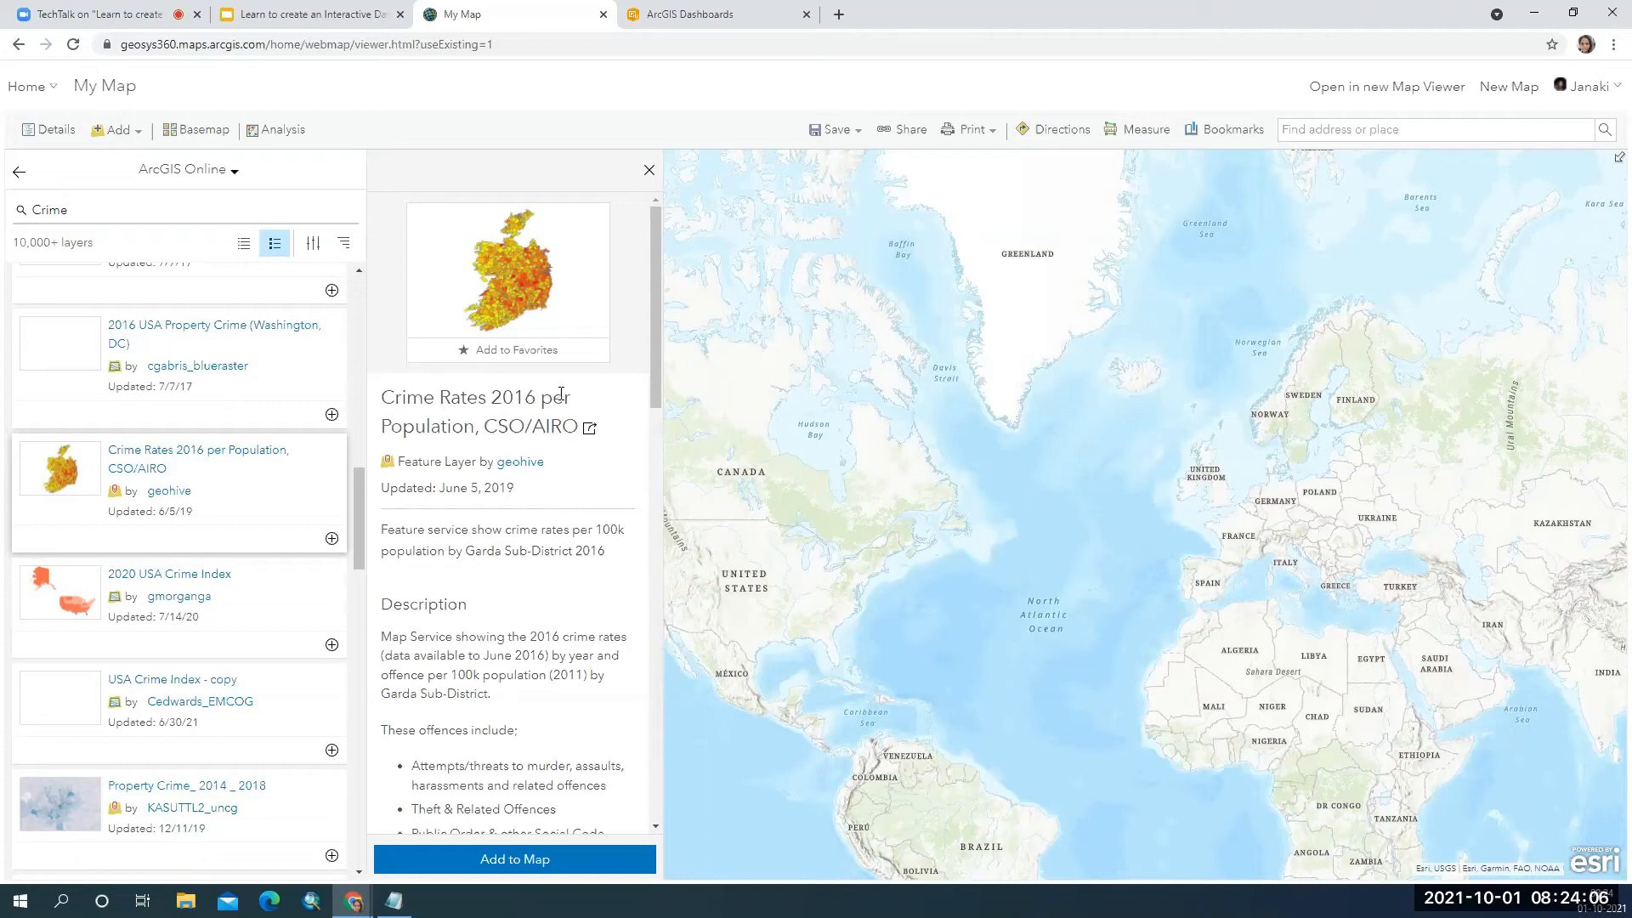
Examine the Crime Rates 2016 layer's description, listed offences, data source and terms of use.
{"action": "scroll", "coordinate": [580, 518], "scroll_direction": "down", "scroll_amount": 3}
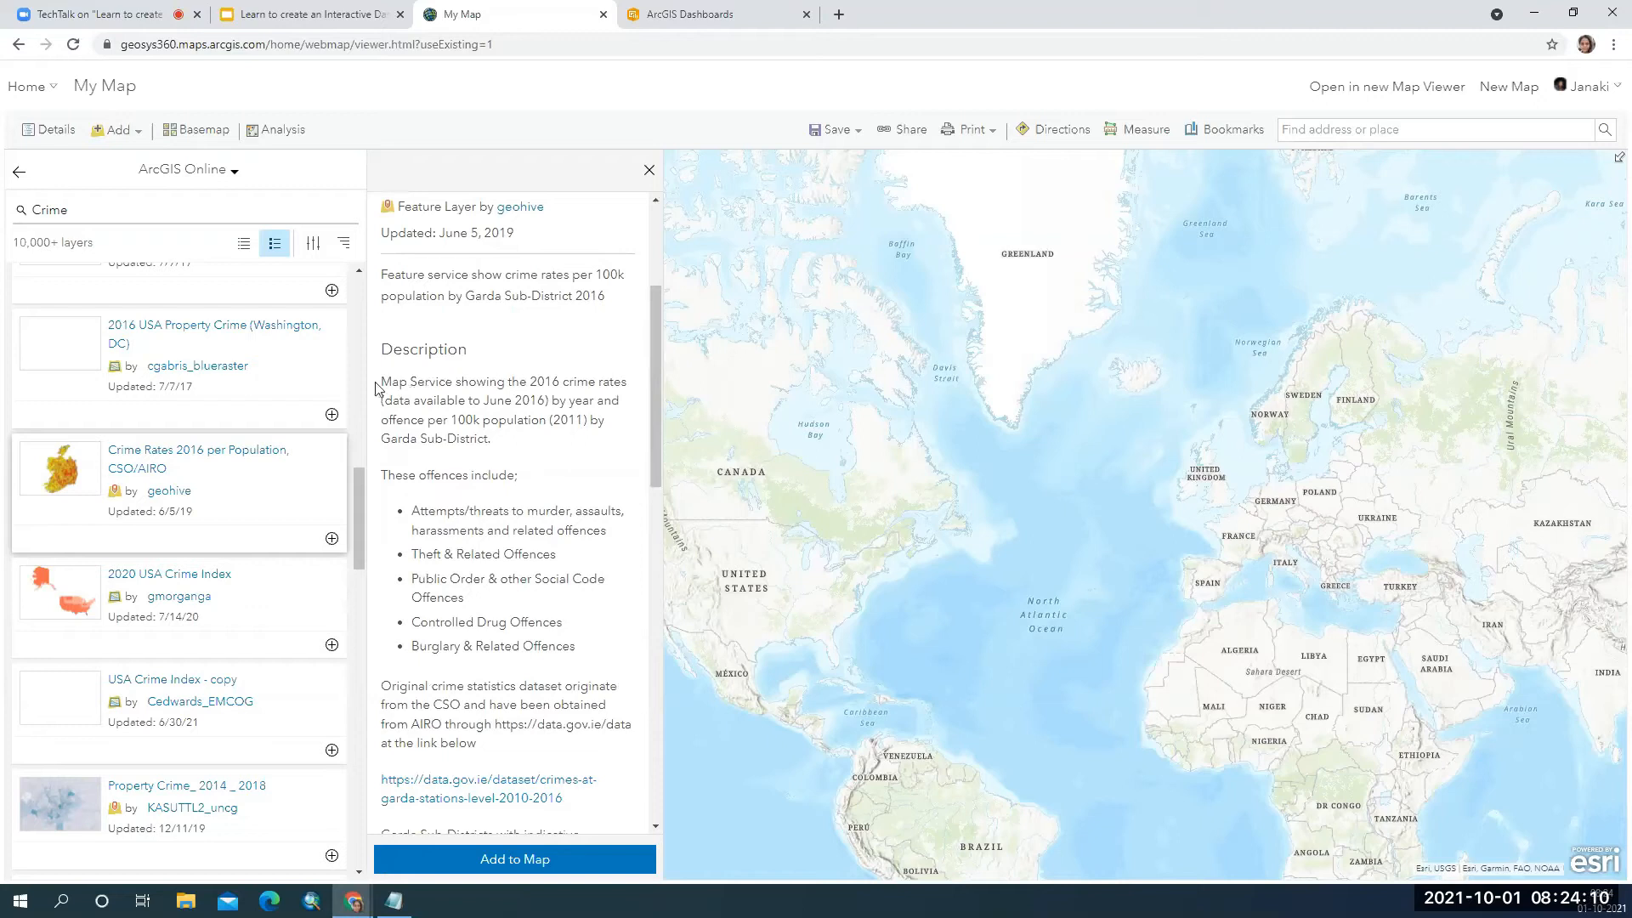
{"action": "left_click_drag", "start_coordinate": [381, 381], "coordinate": [604, 386]}
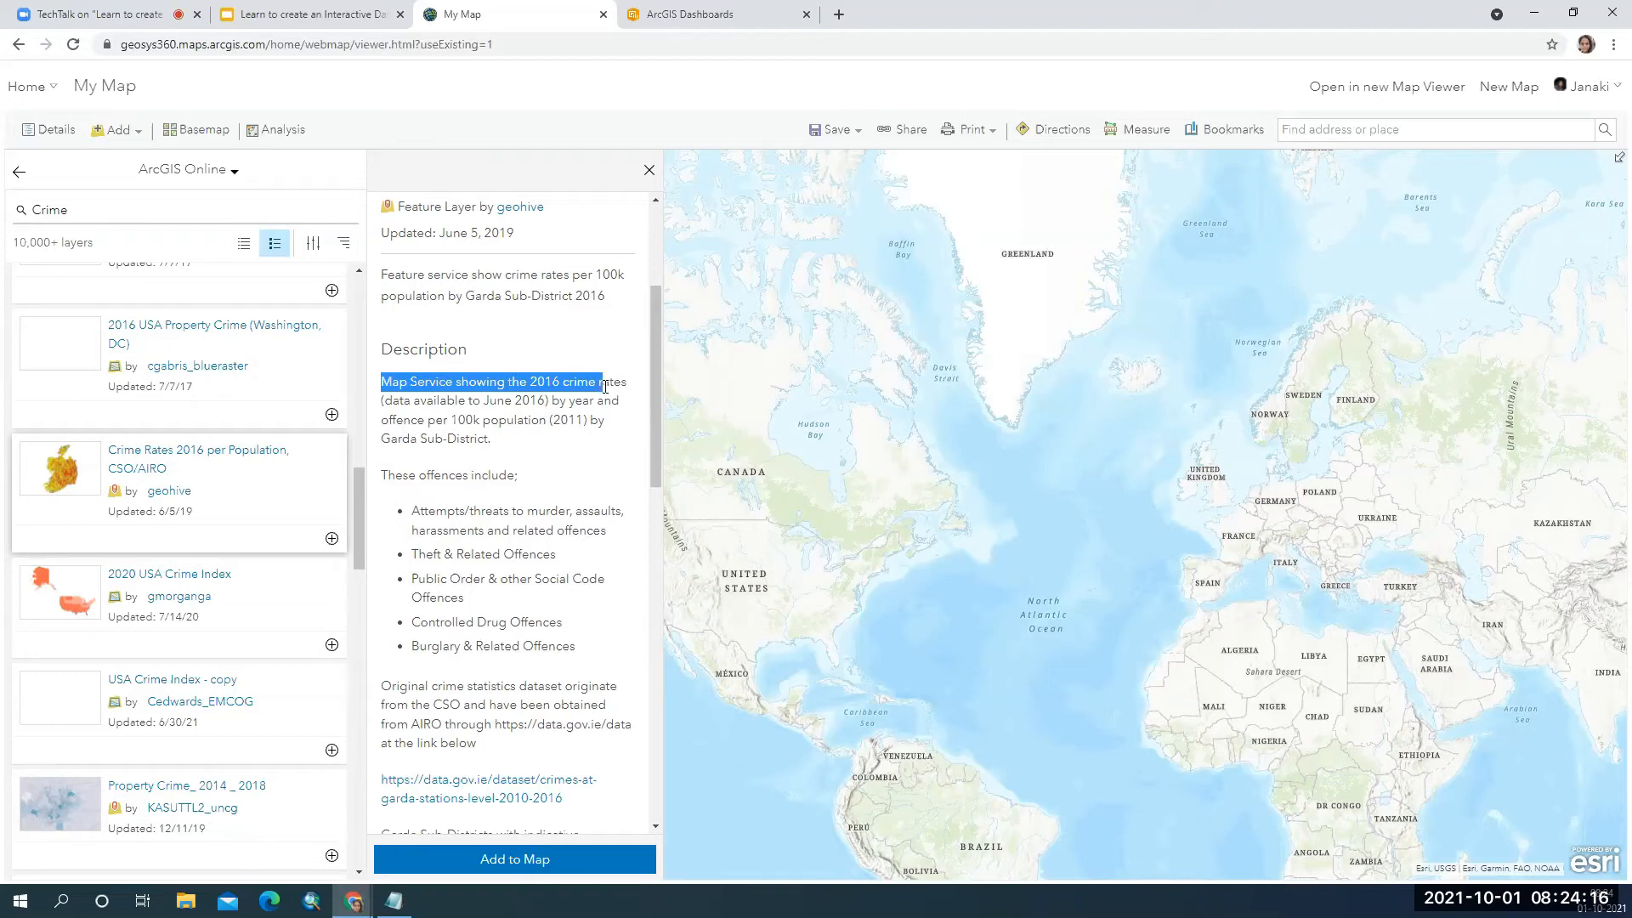
{"action": "left_click", "coordinate": [605, 384]}
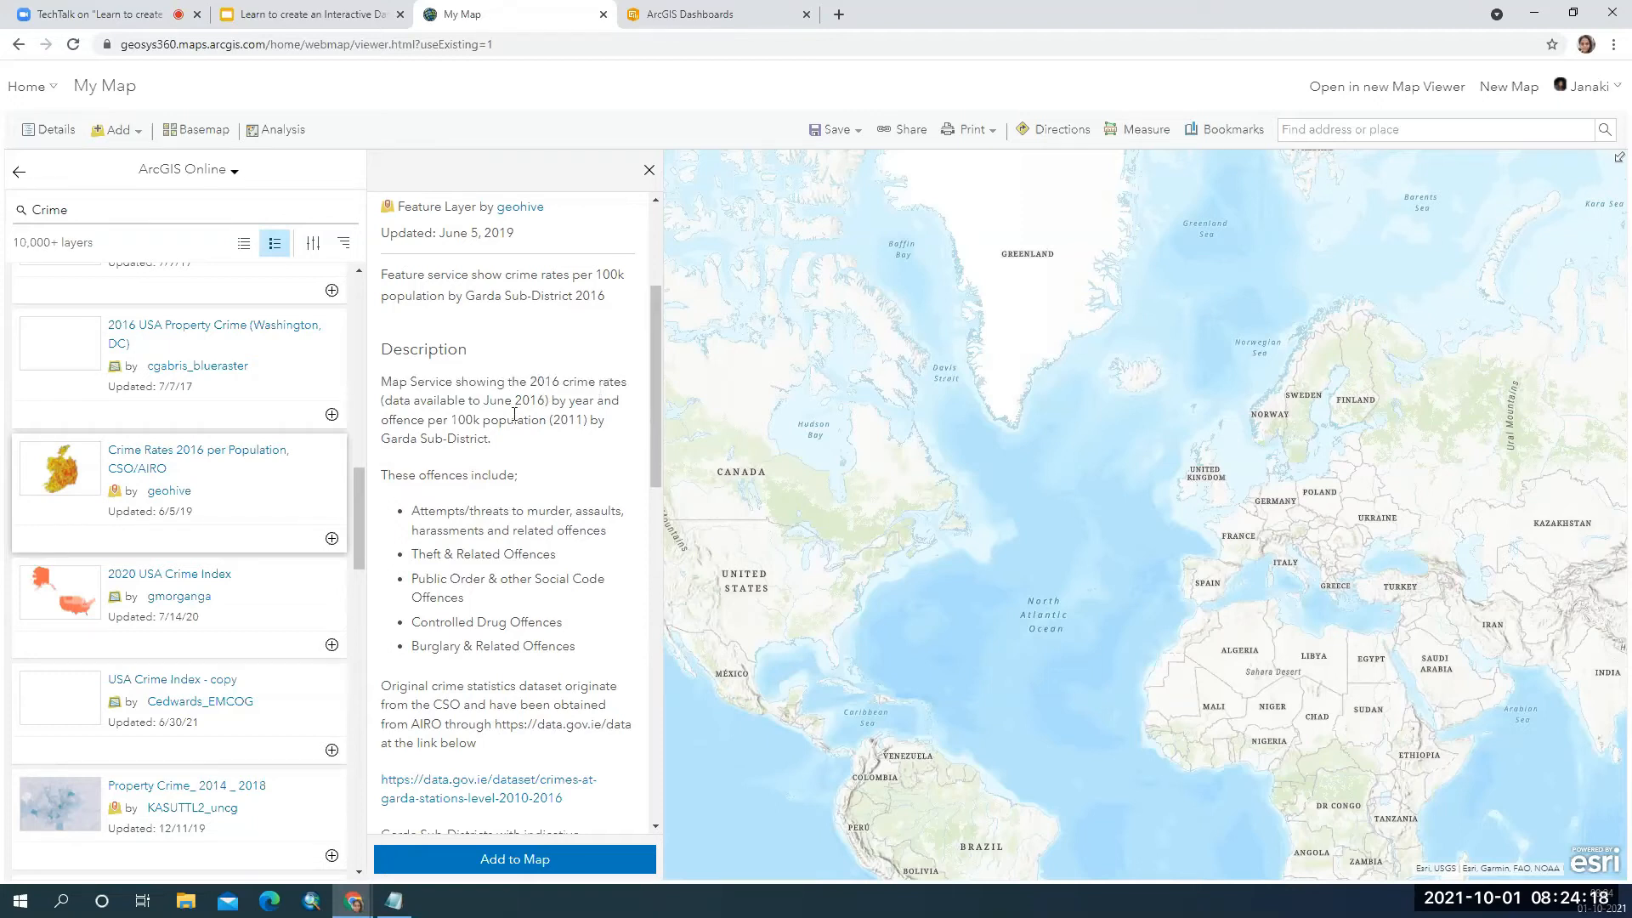
{"action": "scroll", "coordinate": [545, 464], "scroll_direction": "down", "scroll_amount": 2}
{"action": "scroll", "coordinate": [546, 463], "scroll_direction": "down", "scroll_amount": 1}
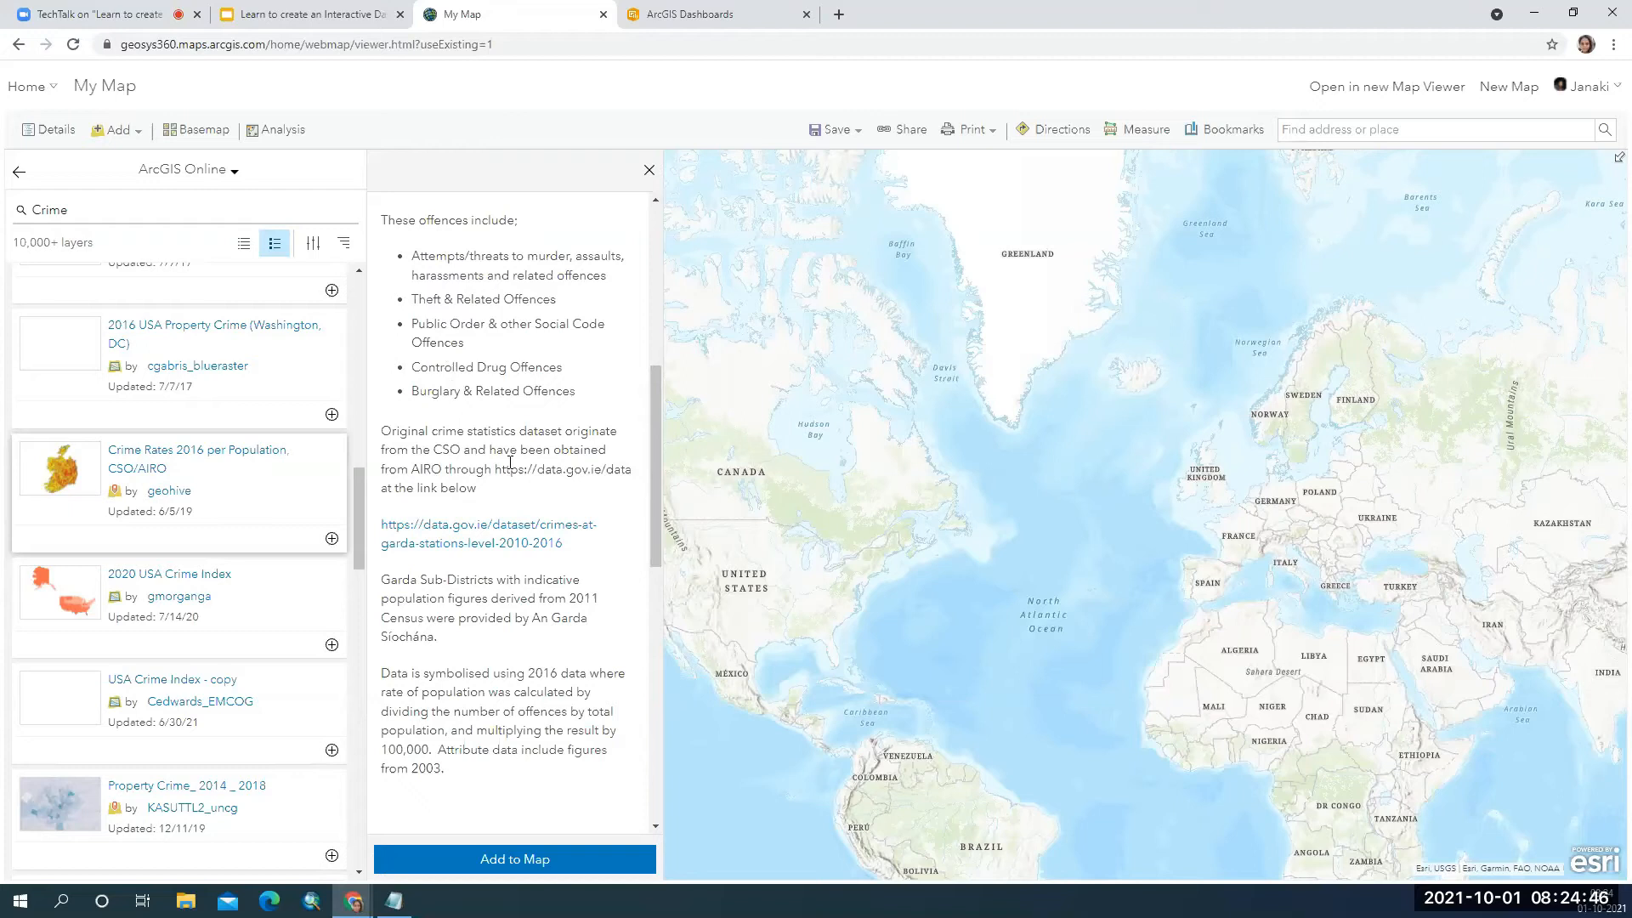
{"action": "left_click_drag", "start_coordinate": [381, 430], "coordinate": [633, 487]}
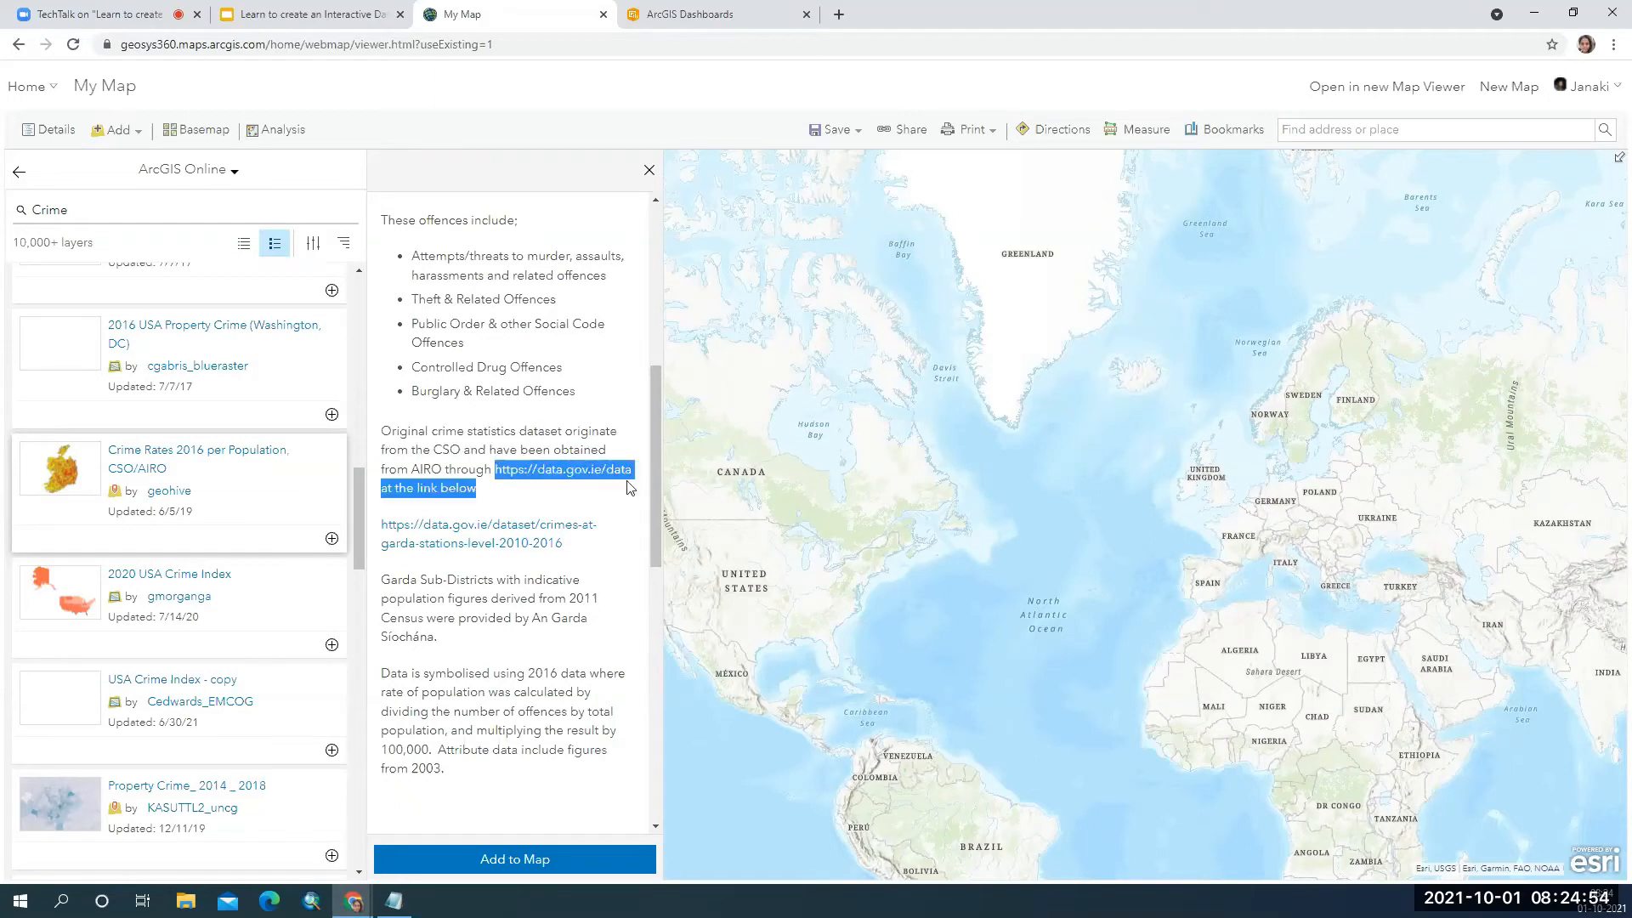
{"action": "left_click", "coordinate": [594, 515]}
{"action": "scroll", "coordinate": [615, 499], "scroll_direction": "down", "scroll_amount": 4}
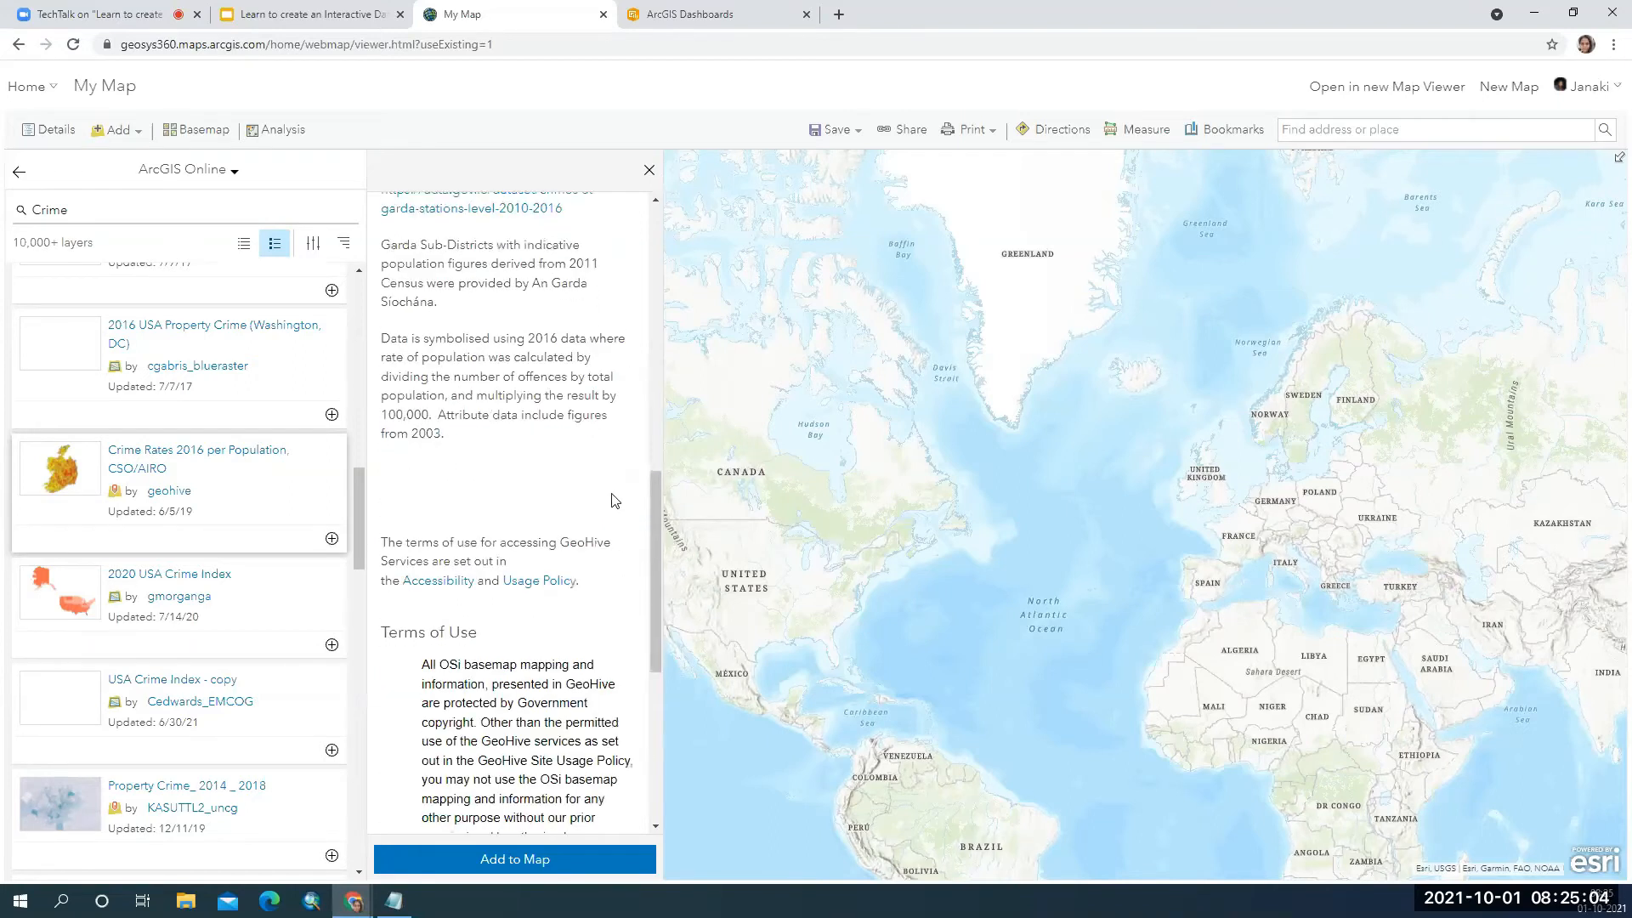
{"action": "scroll", "coordinate": [615, 492], "scroll_direction": "up", "scroll_amount": 3}
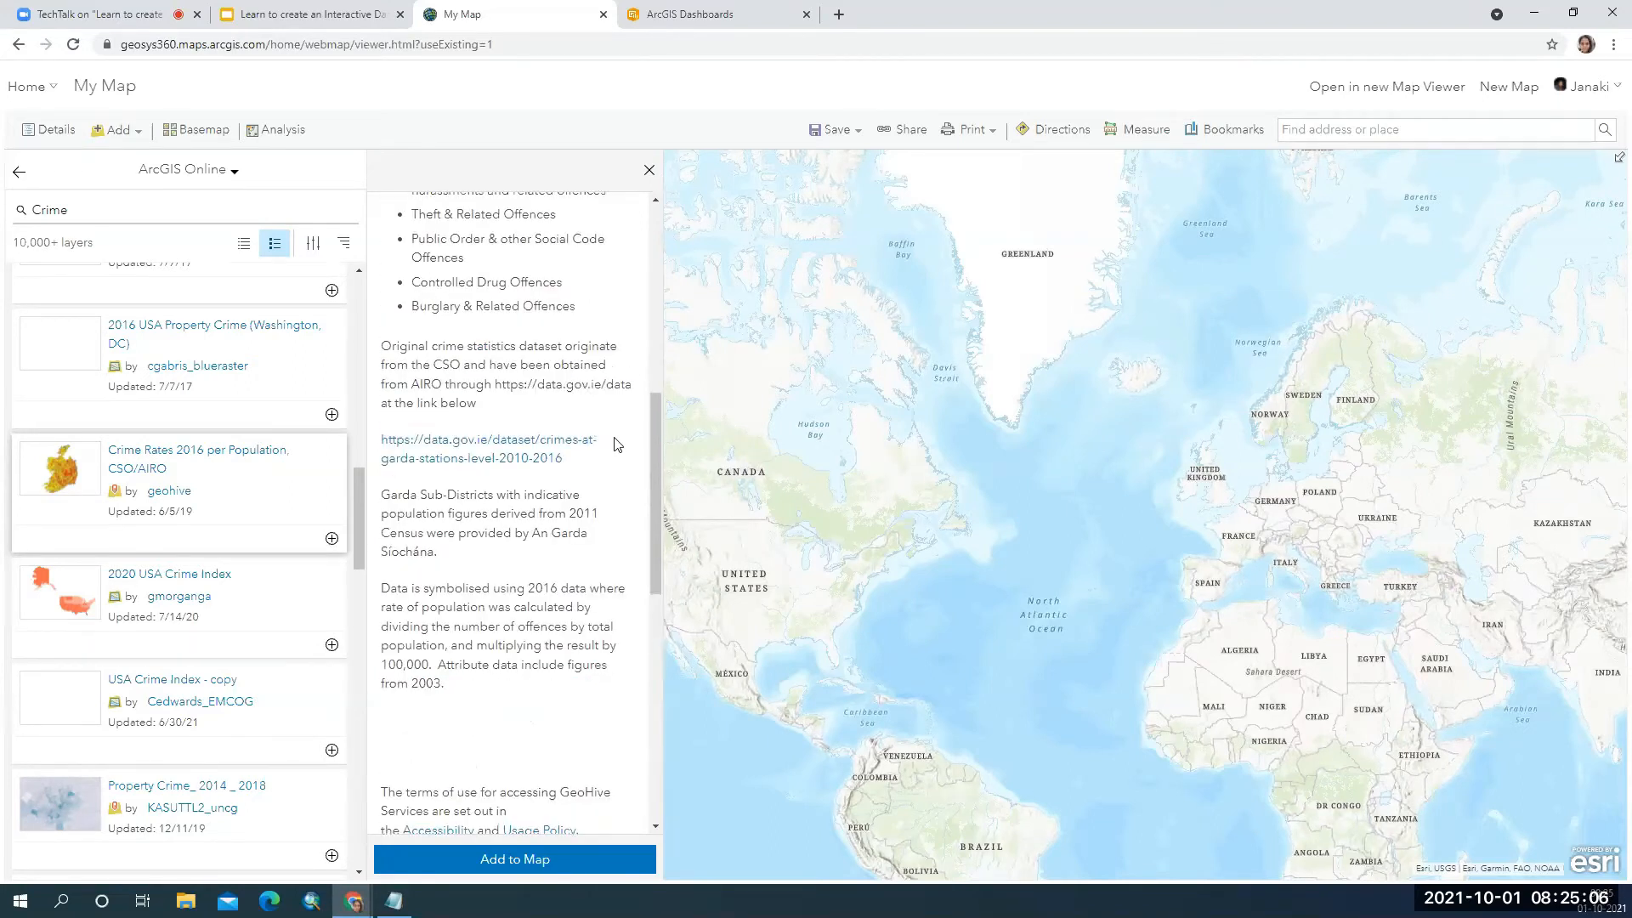
{"action": "scroll", "coordinate": [618, 444], "scroll_direction": "down", "scroll_amount": 5}
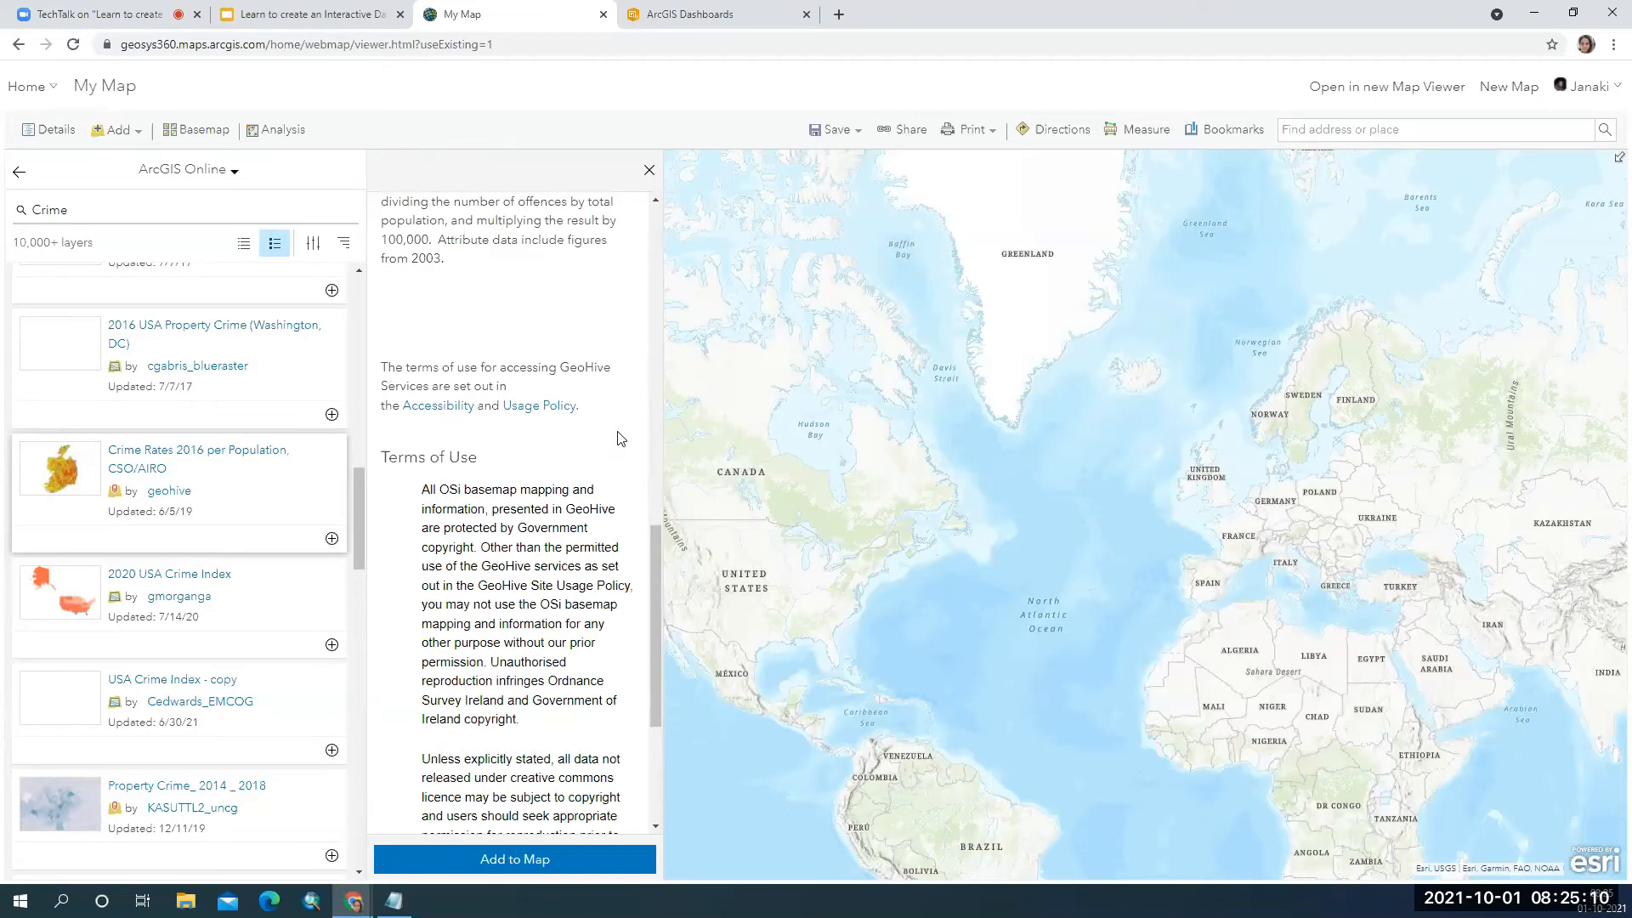
{"action": "scroll", "coordinate": [620, 438], "scroll_direction": "up", "scroll_amount": 10}
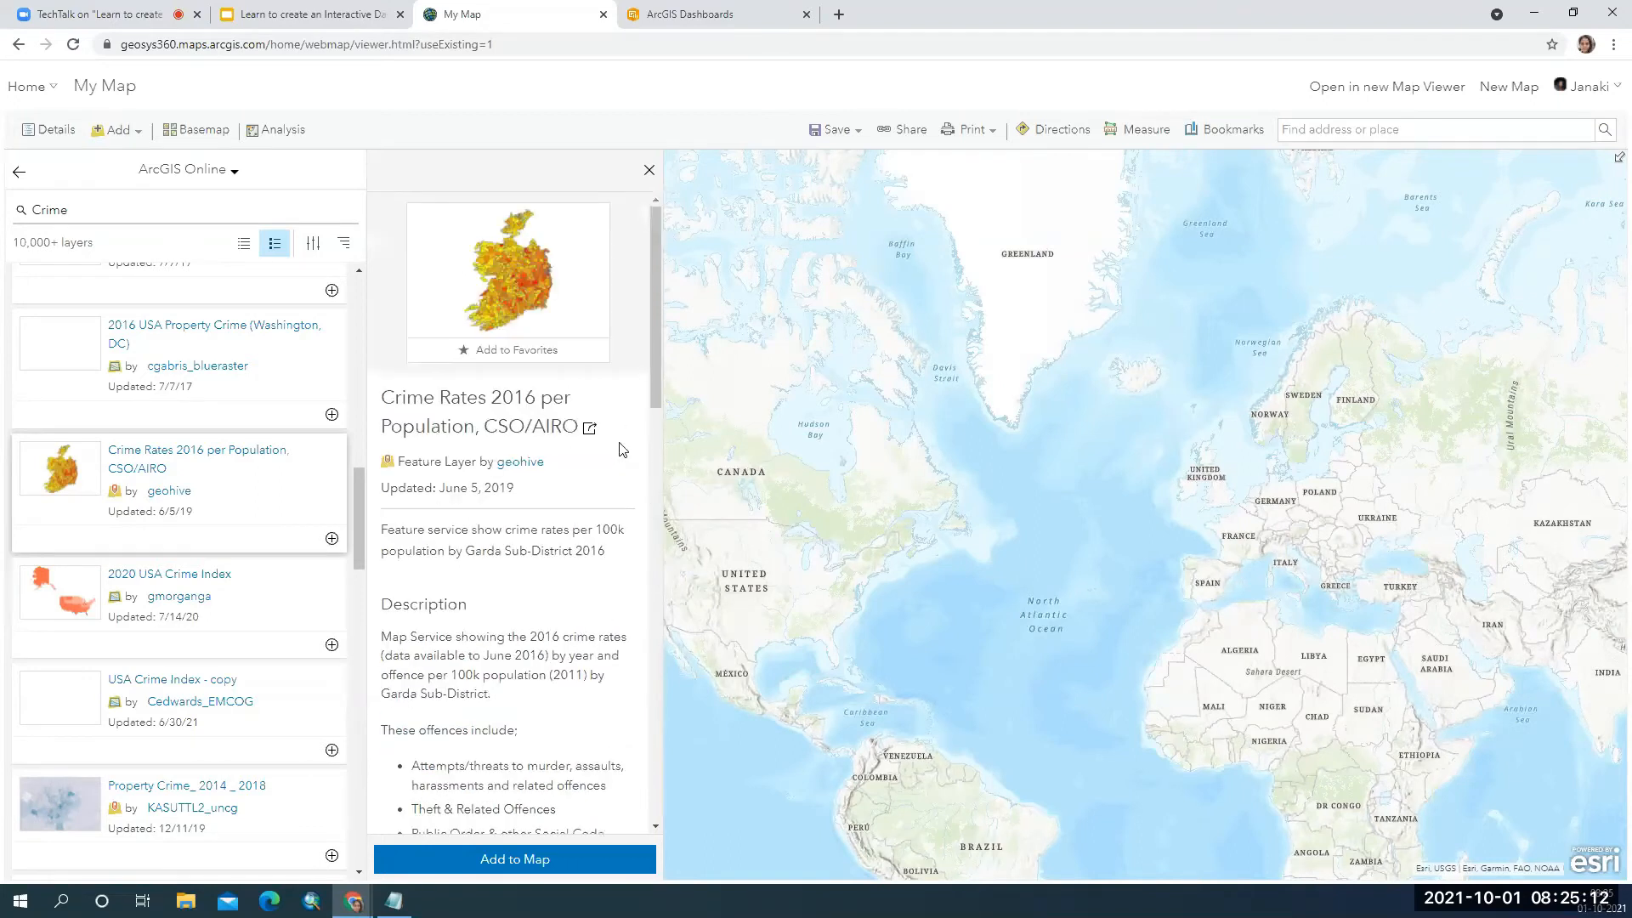
Add the Crime Rates 2016 per Population, CSO/AIRO layer to the map, frame Ireland and list the map's contents.
{"action": "left_click", "coordinate": [534, 861]}
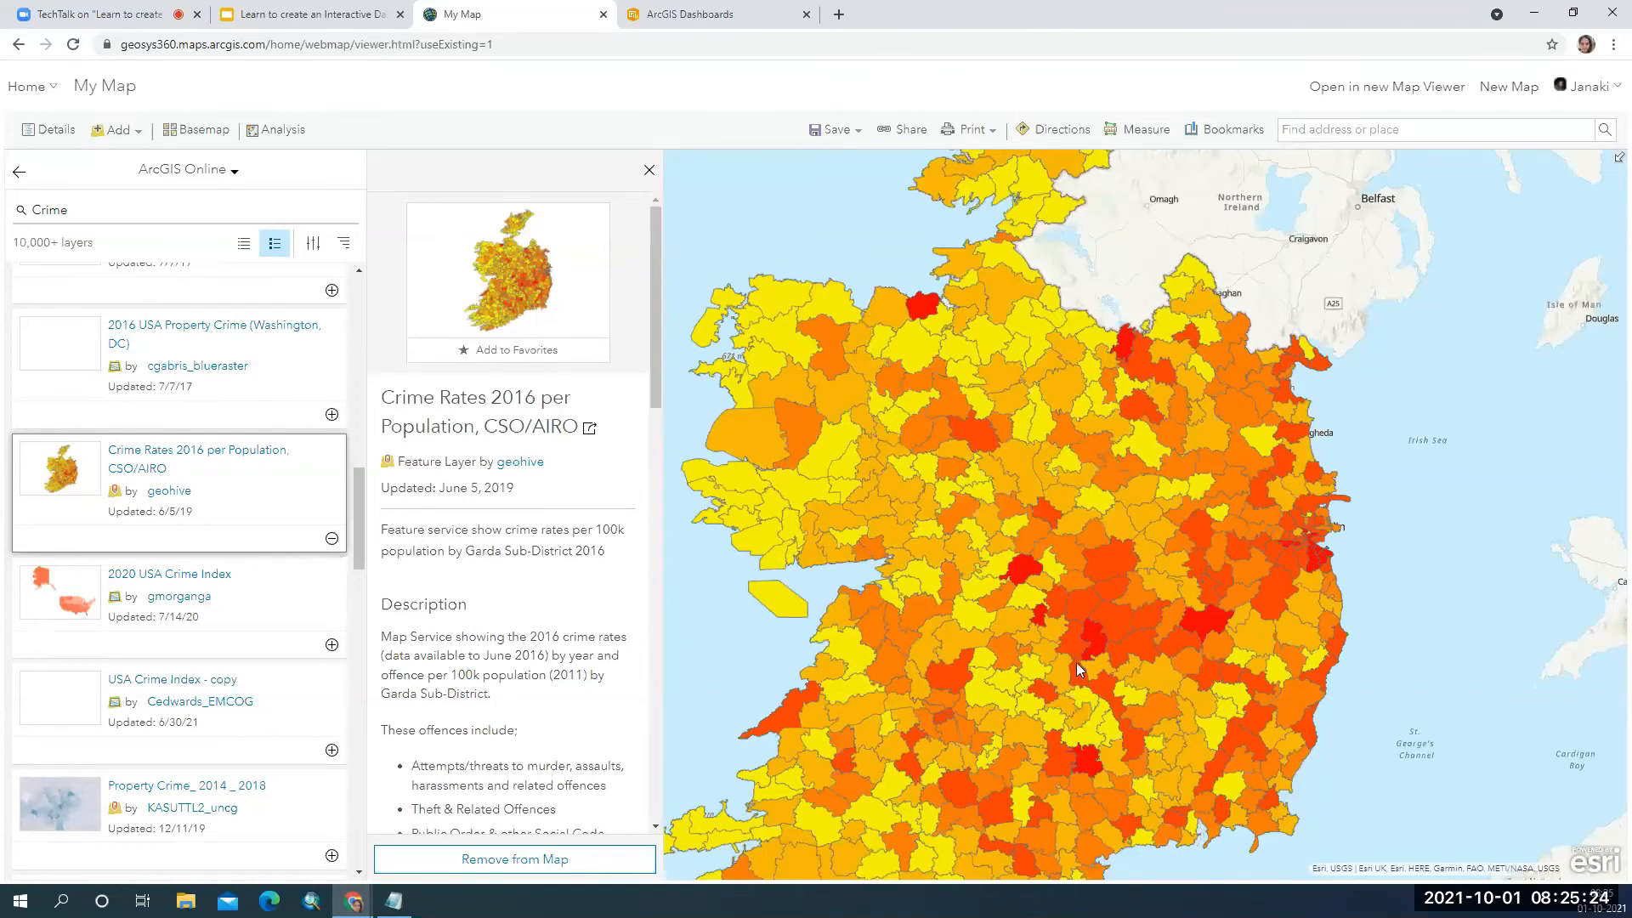
{"action": "scroll", "coordinate": [1076, 662], "scroll_direction": "down", "scroll_amount": 2}
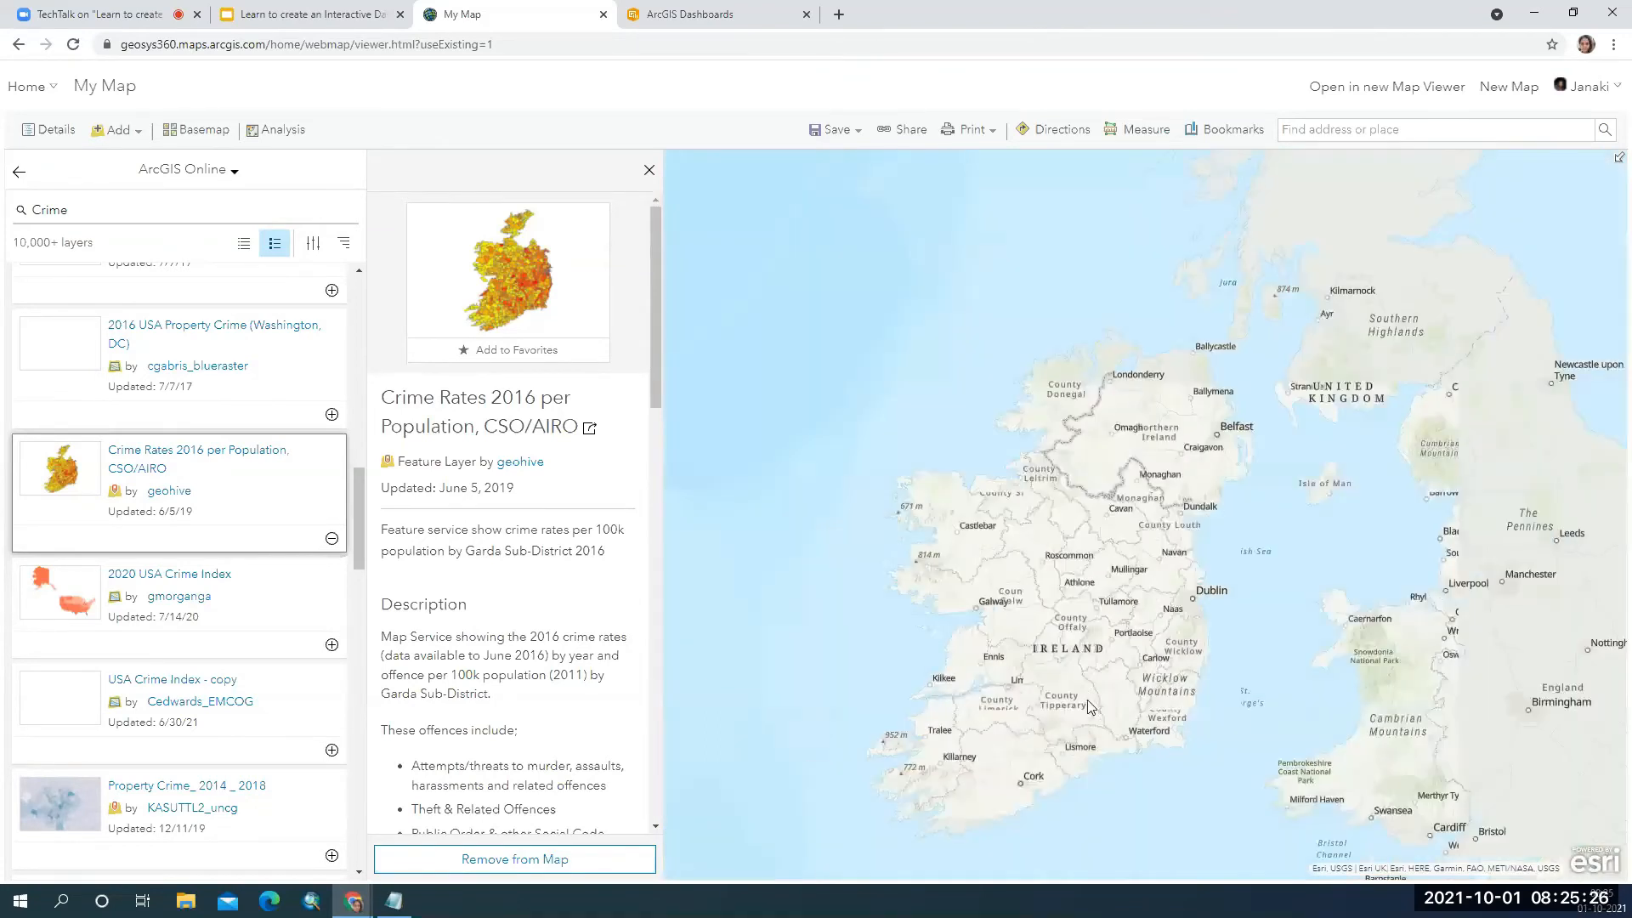
{"action": "left_click_drag", "start_coordinate": [1090, 707], "coordinate": [1059, 599]}
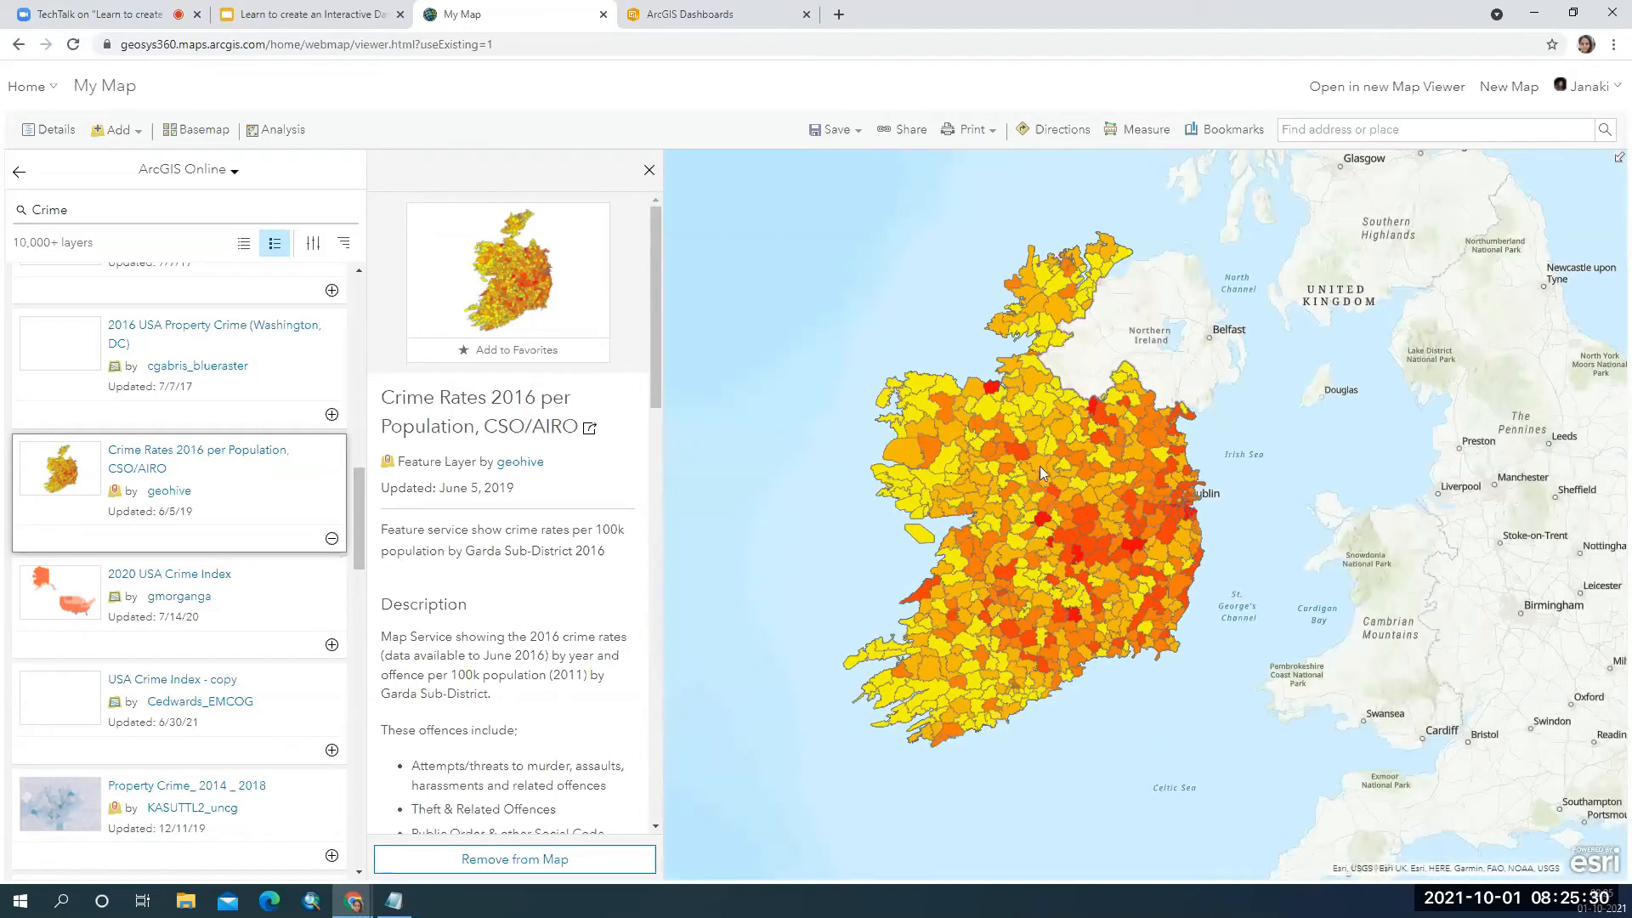
{"action": "left_click", "coordinate": [648, 171]}
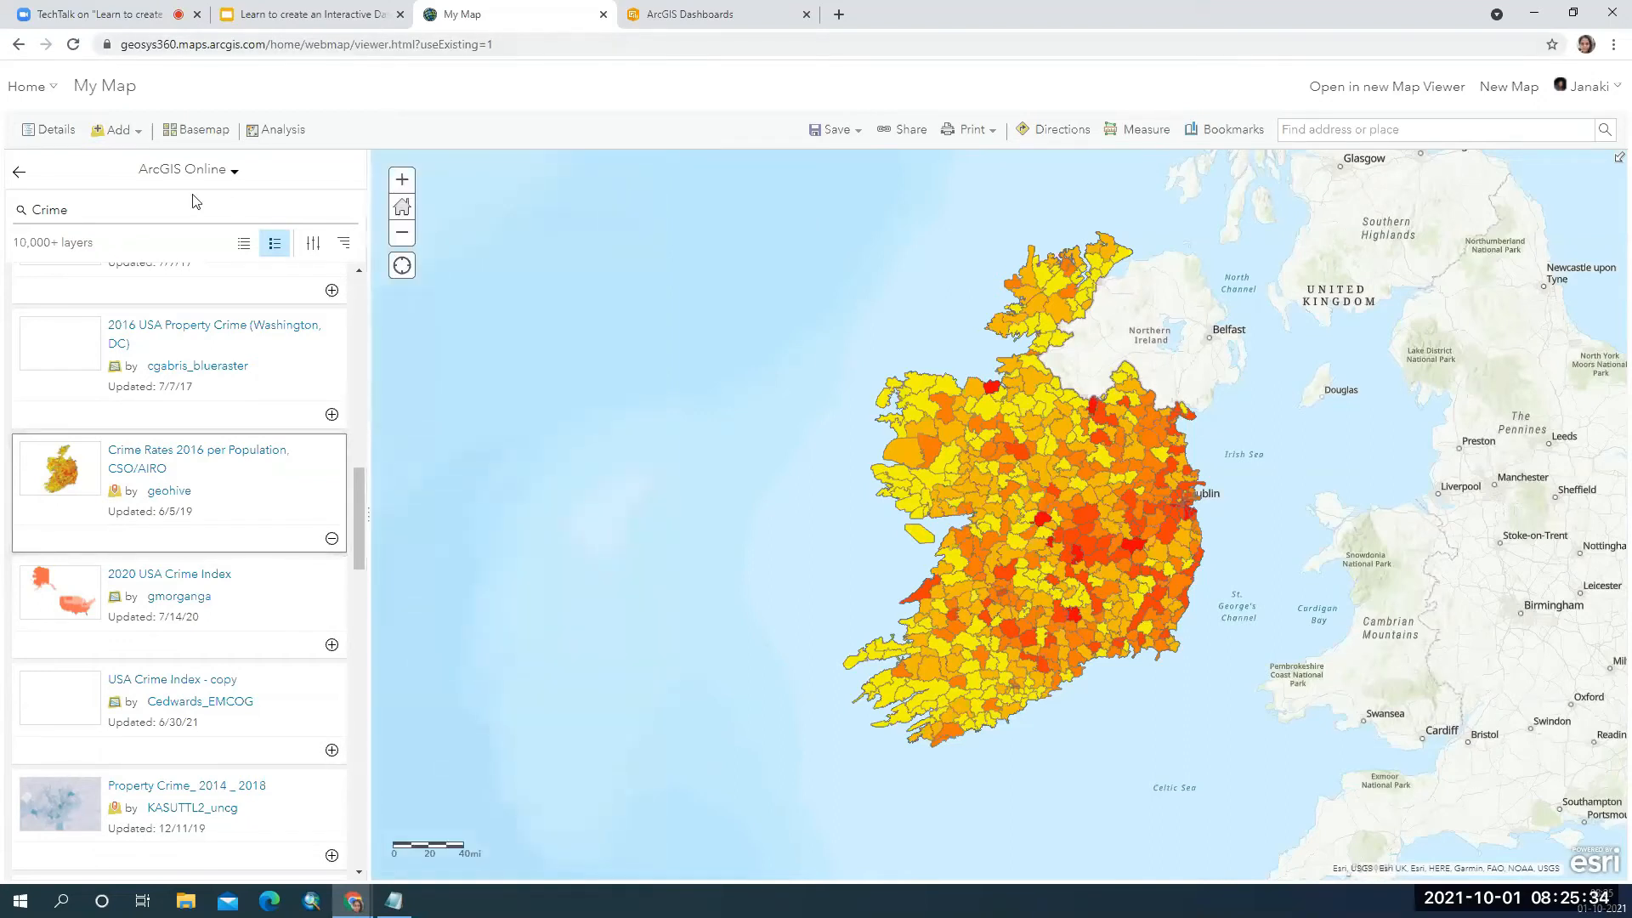
{"action": "left_click", "coordinate": [18, 177]}
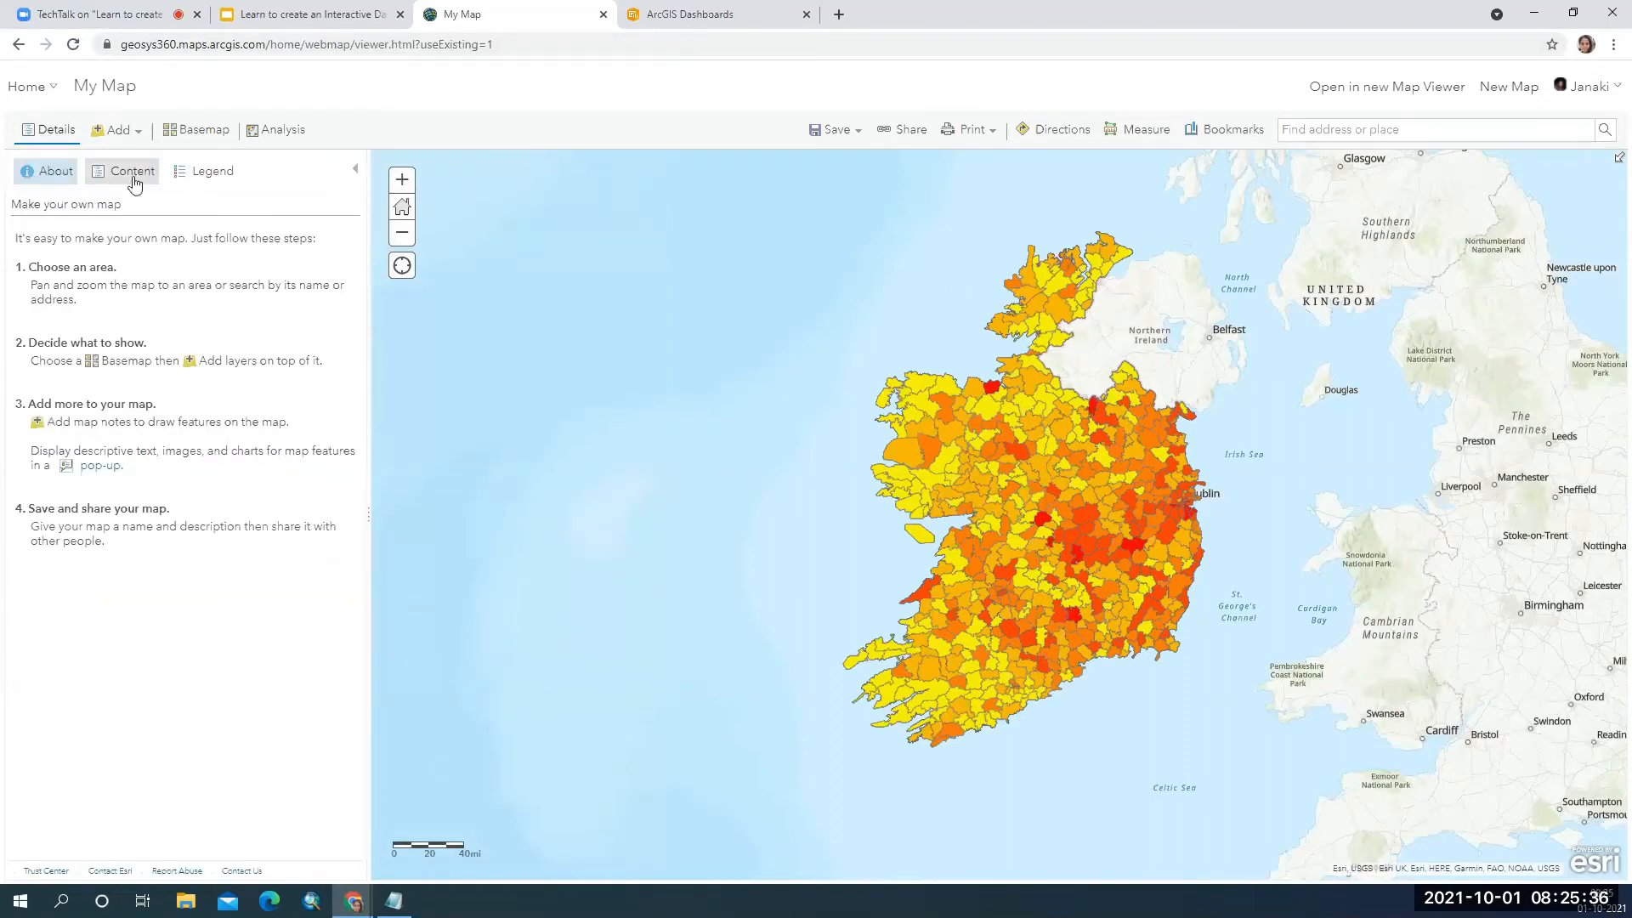
{"action": "left_click", "coordinate": [134, 172]}
View the attribute tables of the Burglary & Related Offences 2016 and Theft & Related Offences 2016 layers.
{"action": "mouse_move", "coordinate": [159, 308]}
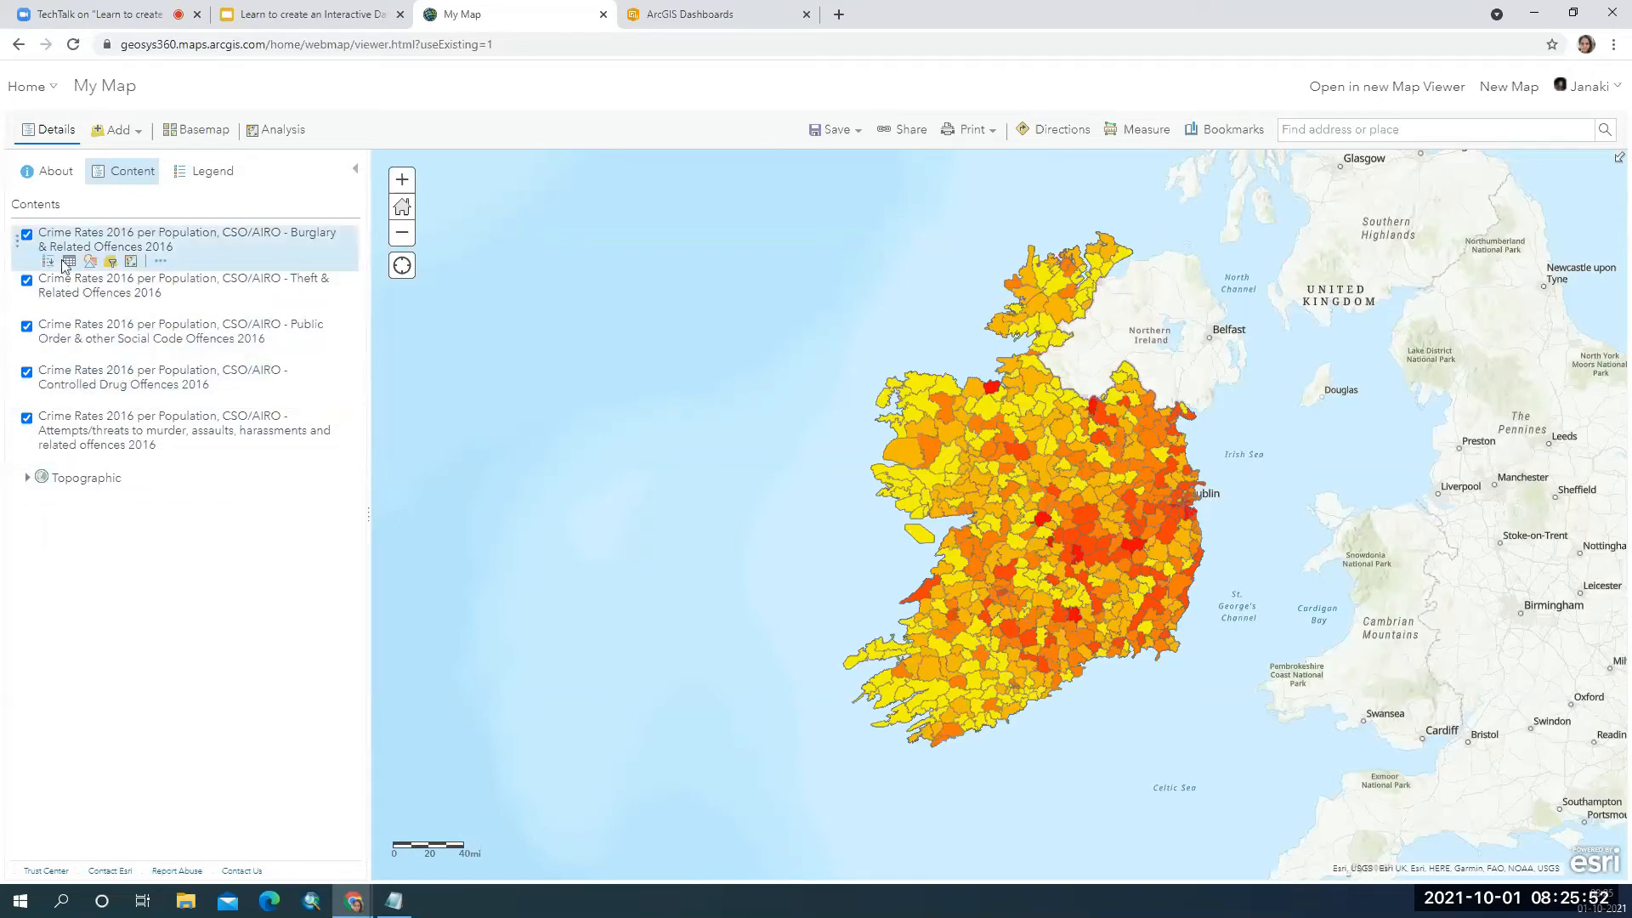
{"action": "left_click", "coordinate": [69, 262]}
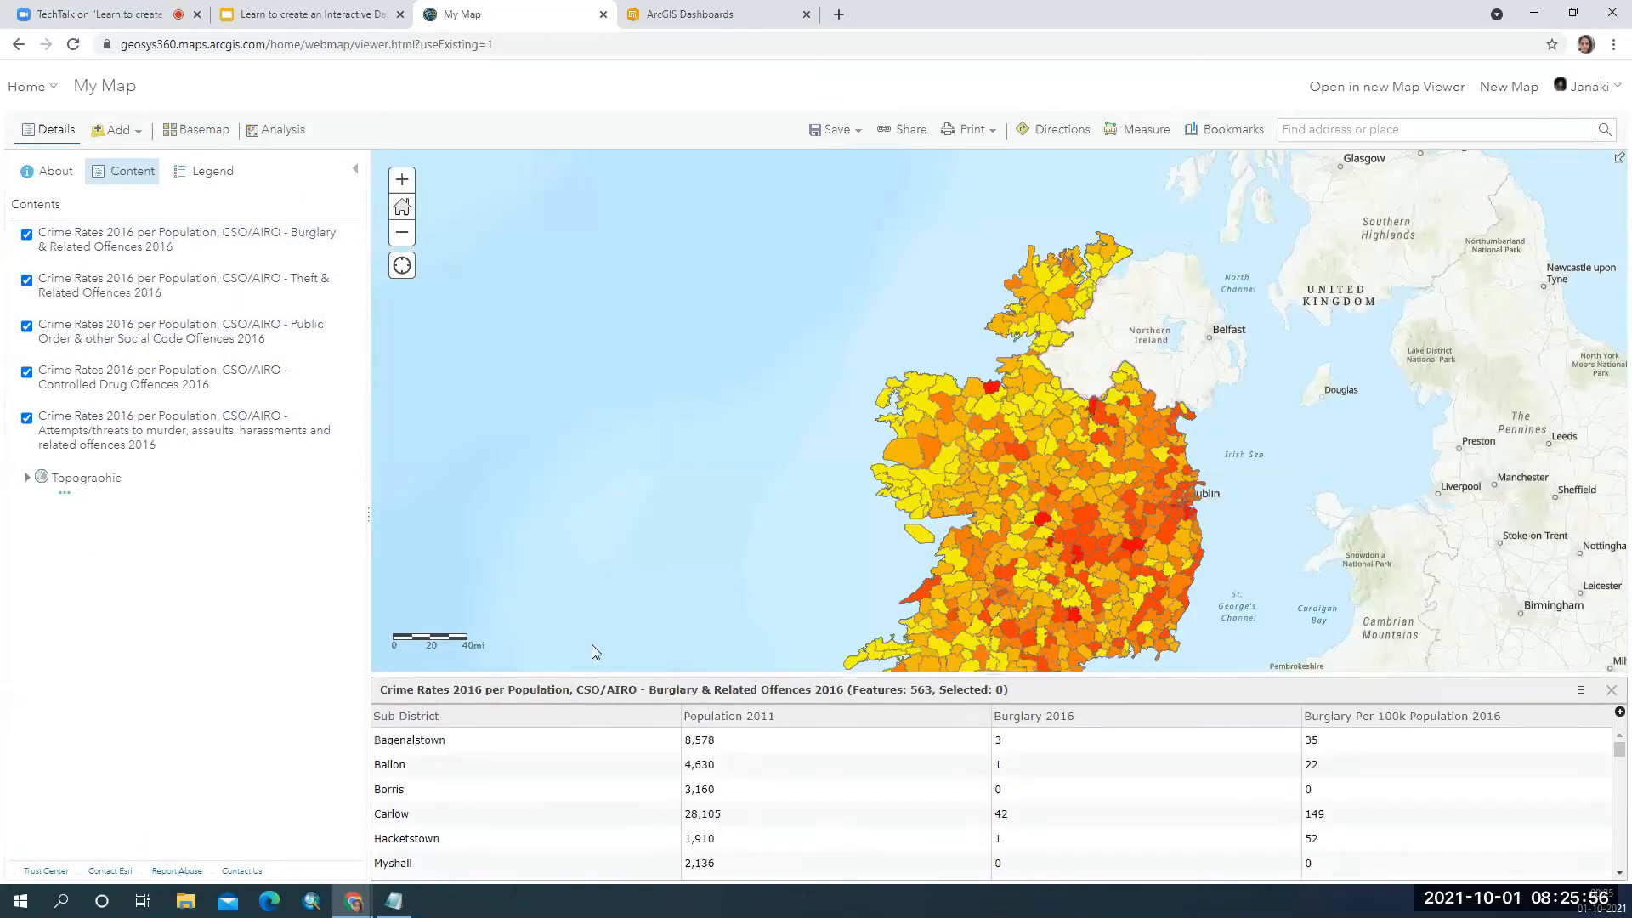
{"action": "left_click_drag", "start_coordinate": [594, 677], "coordinate": [590, 563]}
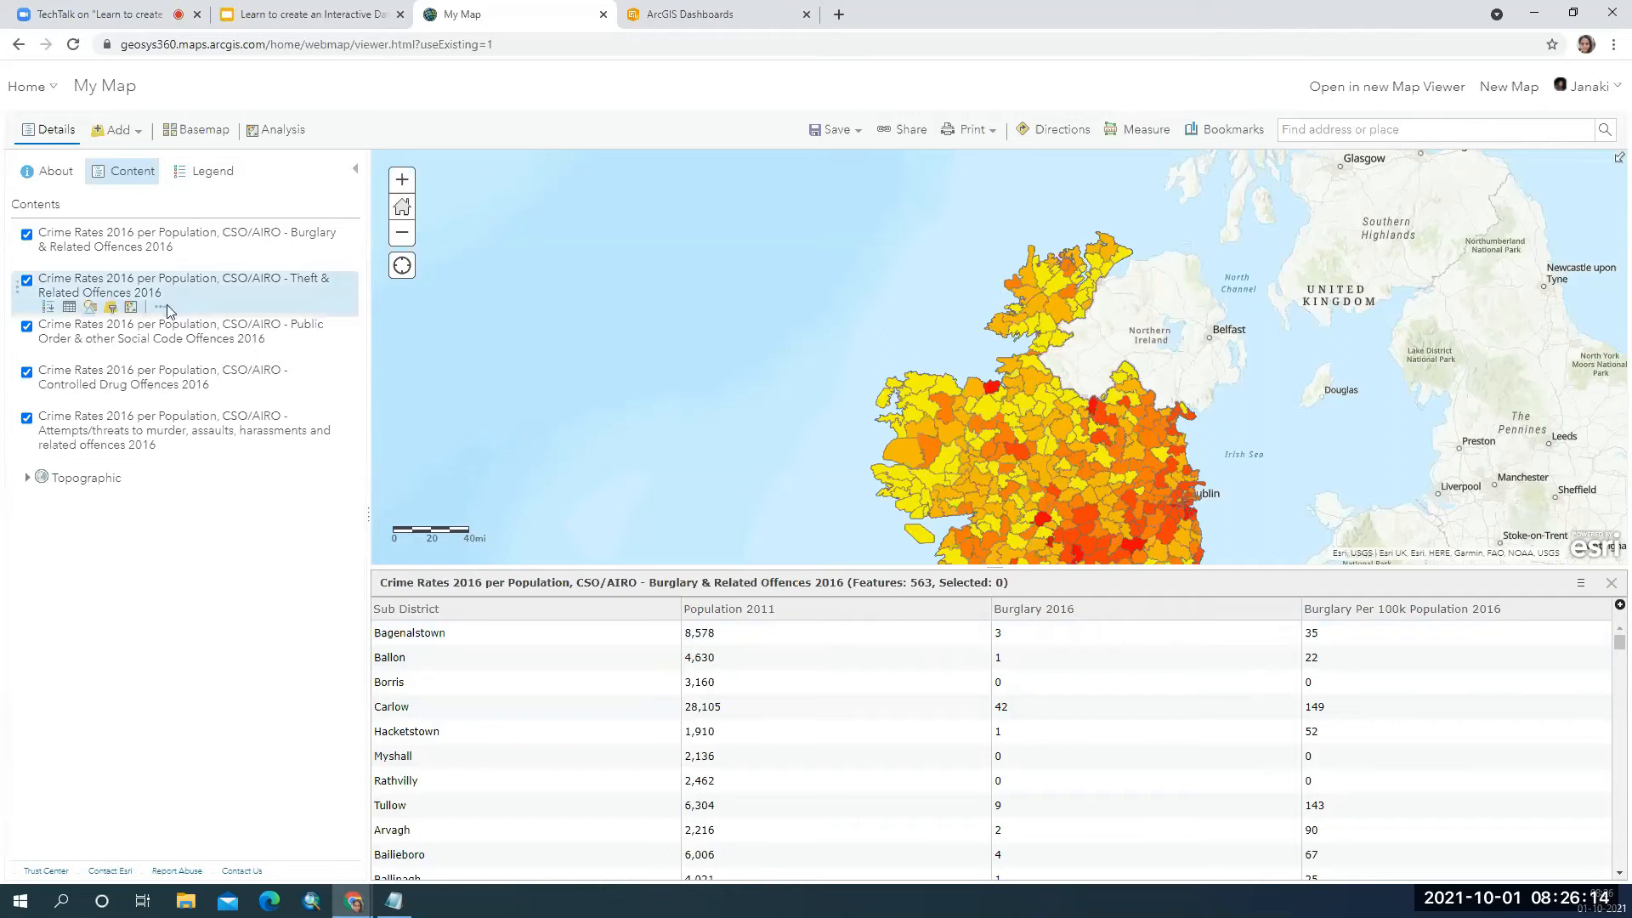
{"action": "left_click", "coordinate": [160, 307]}
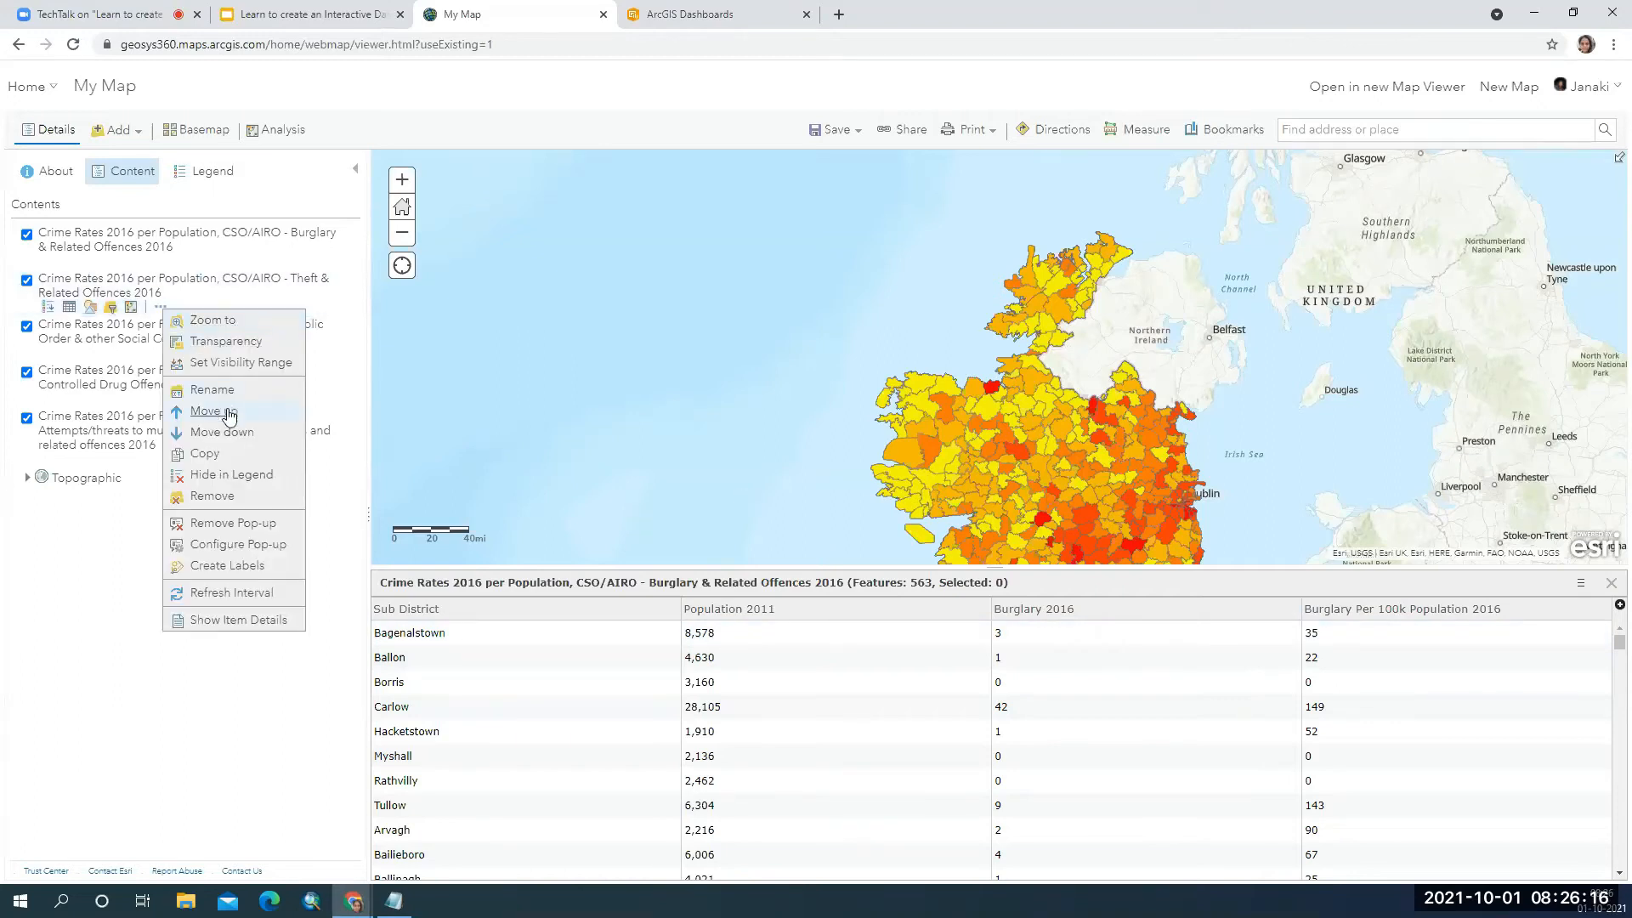
{"action": "left_click", "coordinate": [70, 308]}
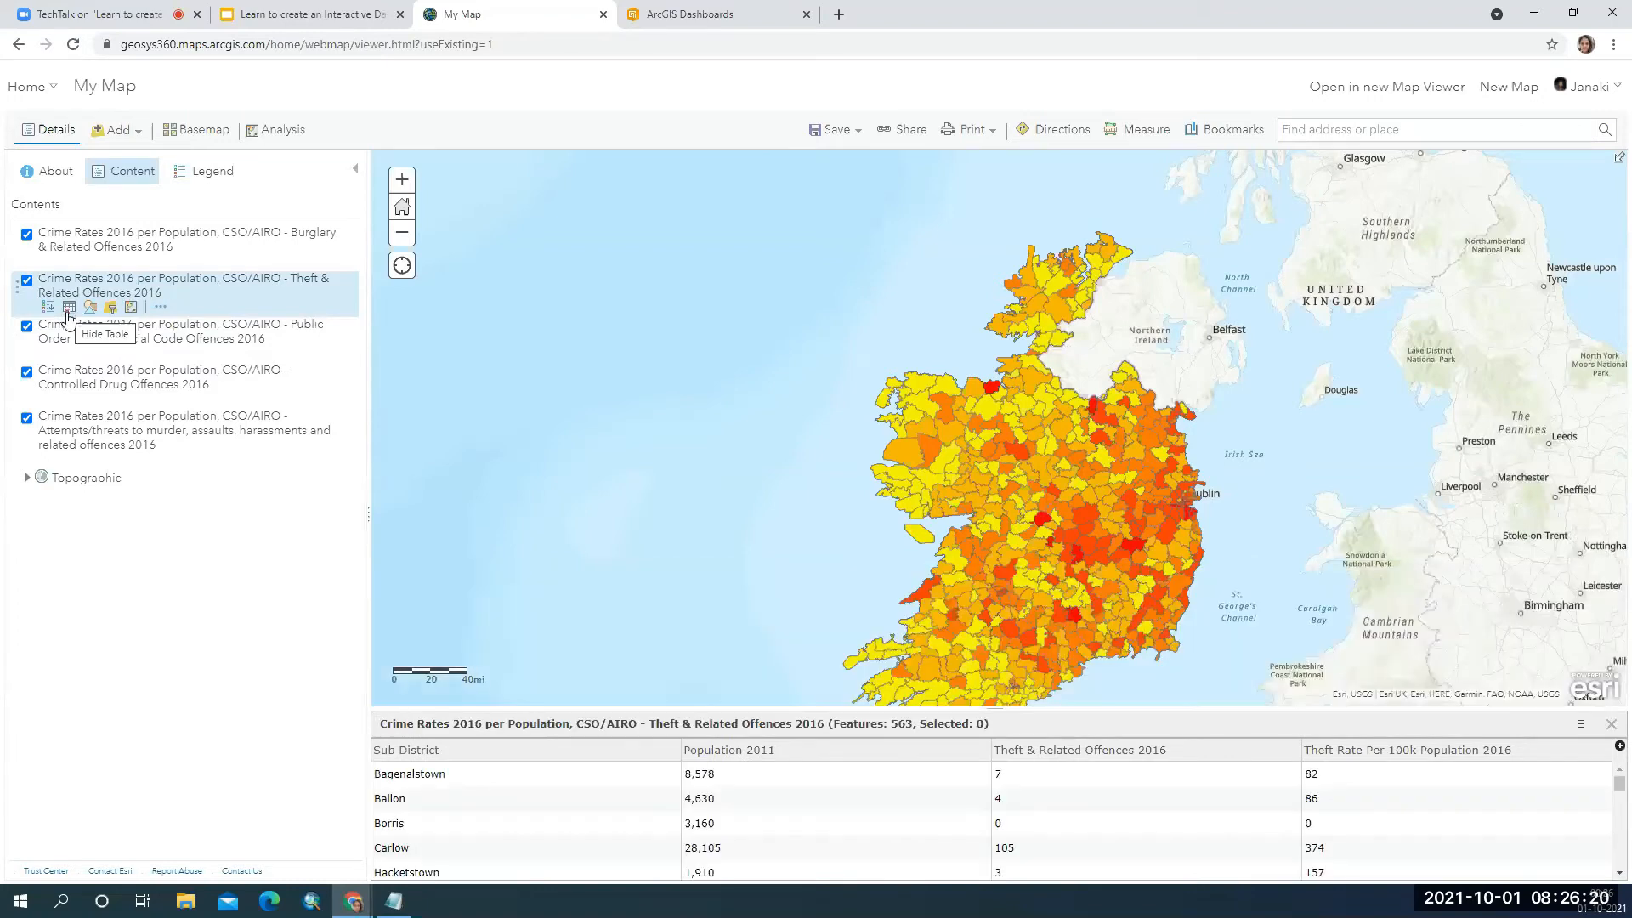
{"action": "mouse_move", "coordinate": [69, 339]}
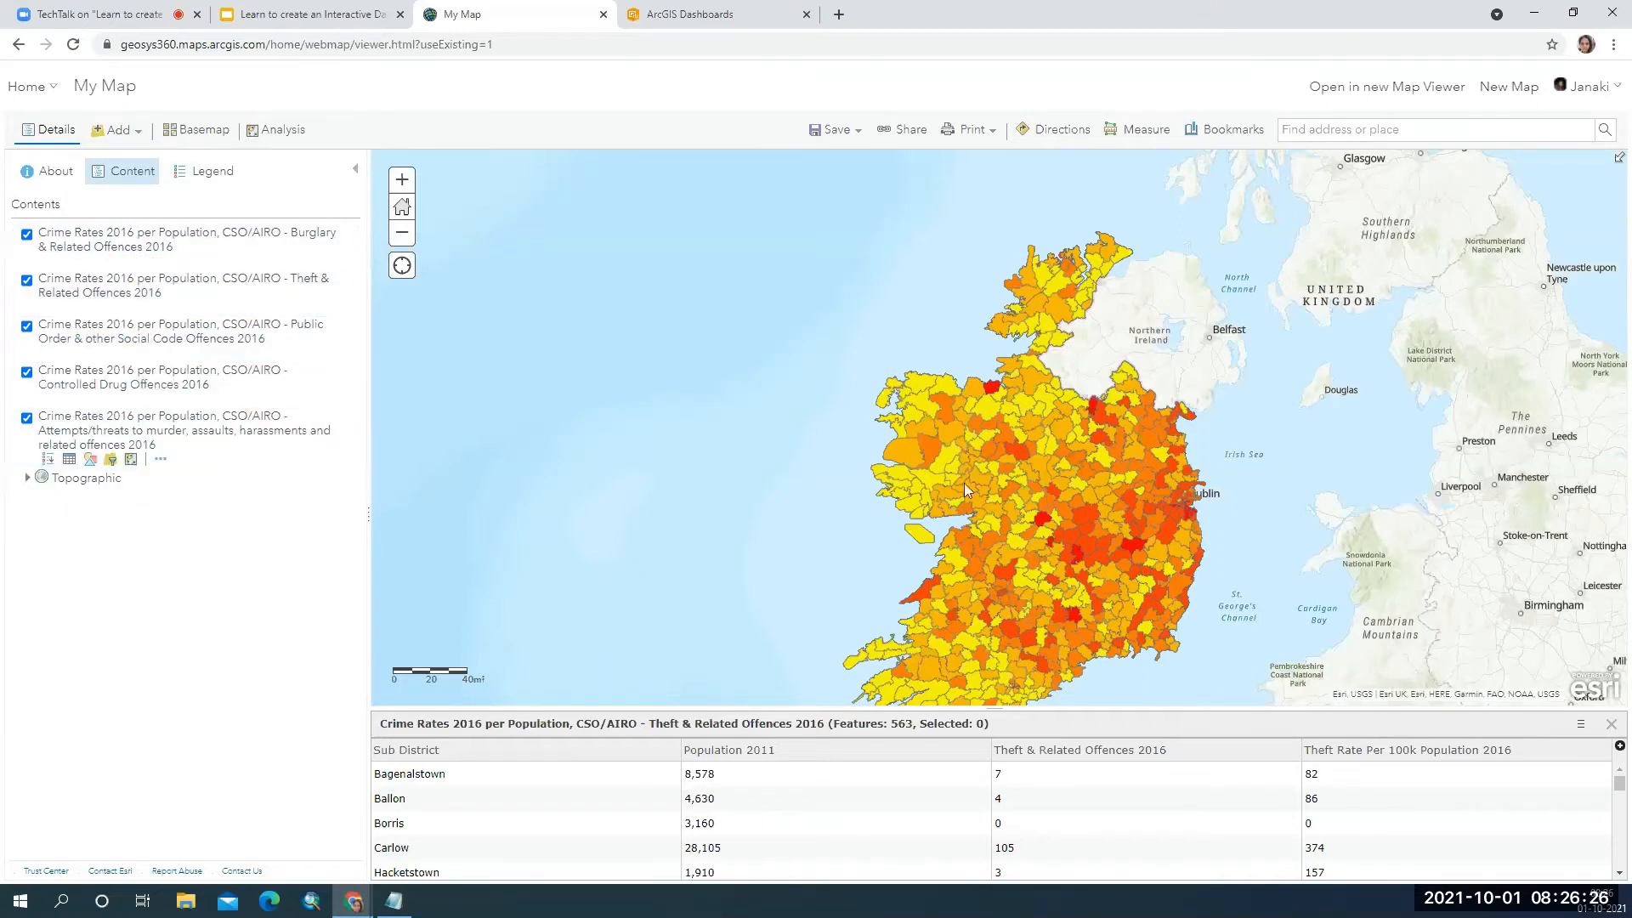
{"action": "left_click_drag", "start_coordinate": [940, 440], "coordinate": [905, 428]}
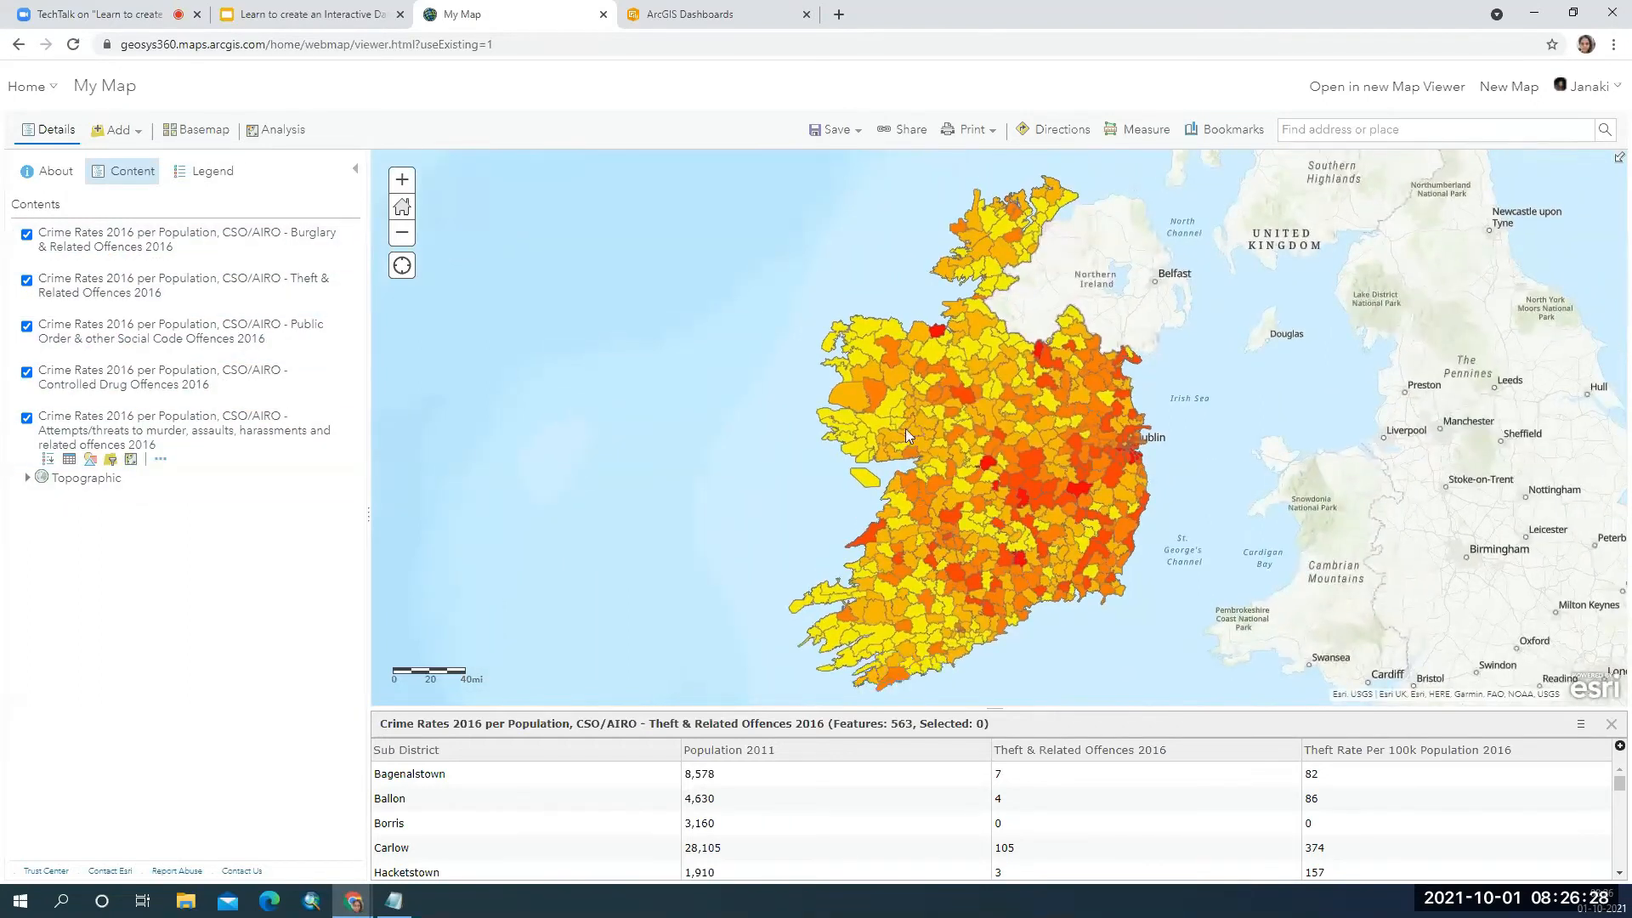
Enlarge the theft attribute table and show all of its columns except OBJECTID_12.
{"action": "left_click", "coordinate": [1620, 747]}
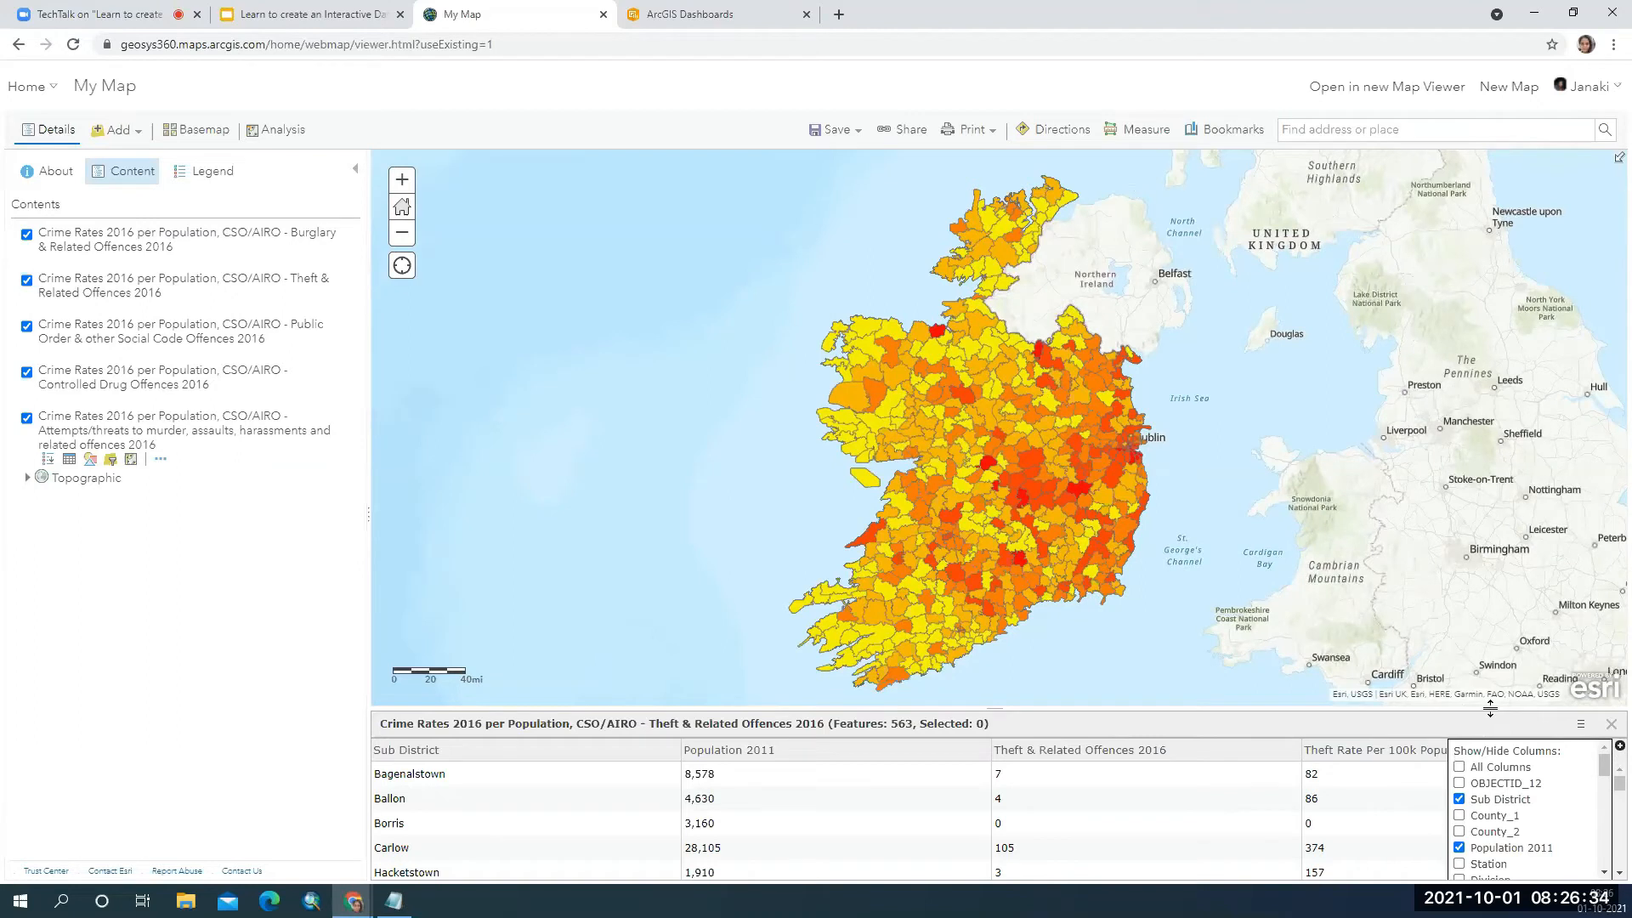
{"action": "left_click_drag", "start_coordinate": [1490, 709], "coordinate": [1490, 553]}
{"action": "scroll", "coordinate": [1521, 669], "scroll_direction": "down", "scroll_amount": 3}
{"action": "scroll", "coordinate": [1521, 668], "scroll_direction": "up", "scroll_amount": 3}
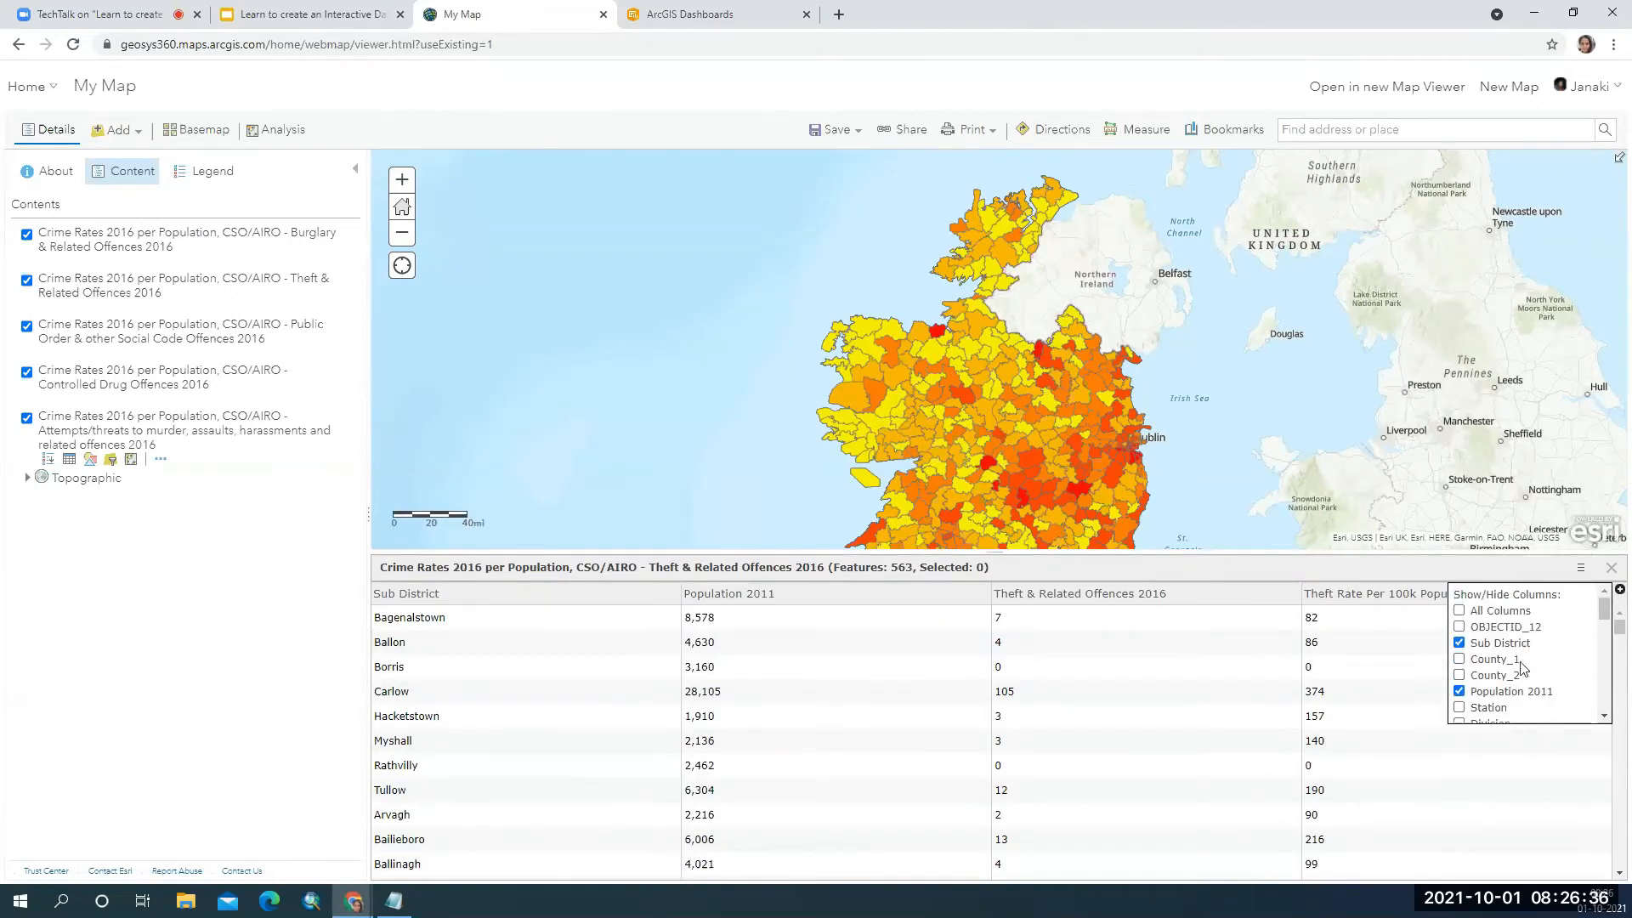
{"action": "scroll", "coordinate": [1501, 661], "scroll_direction": "down", "scroll_amount": 5}
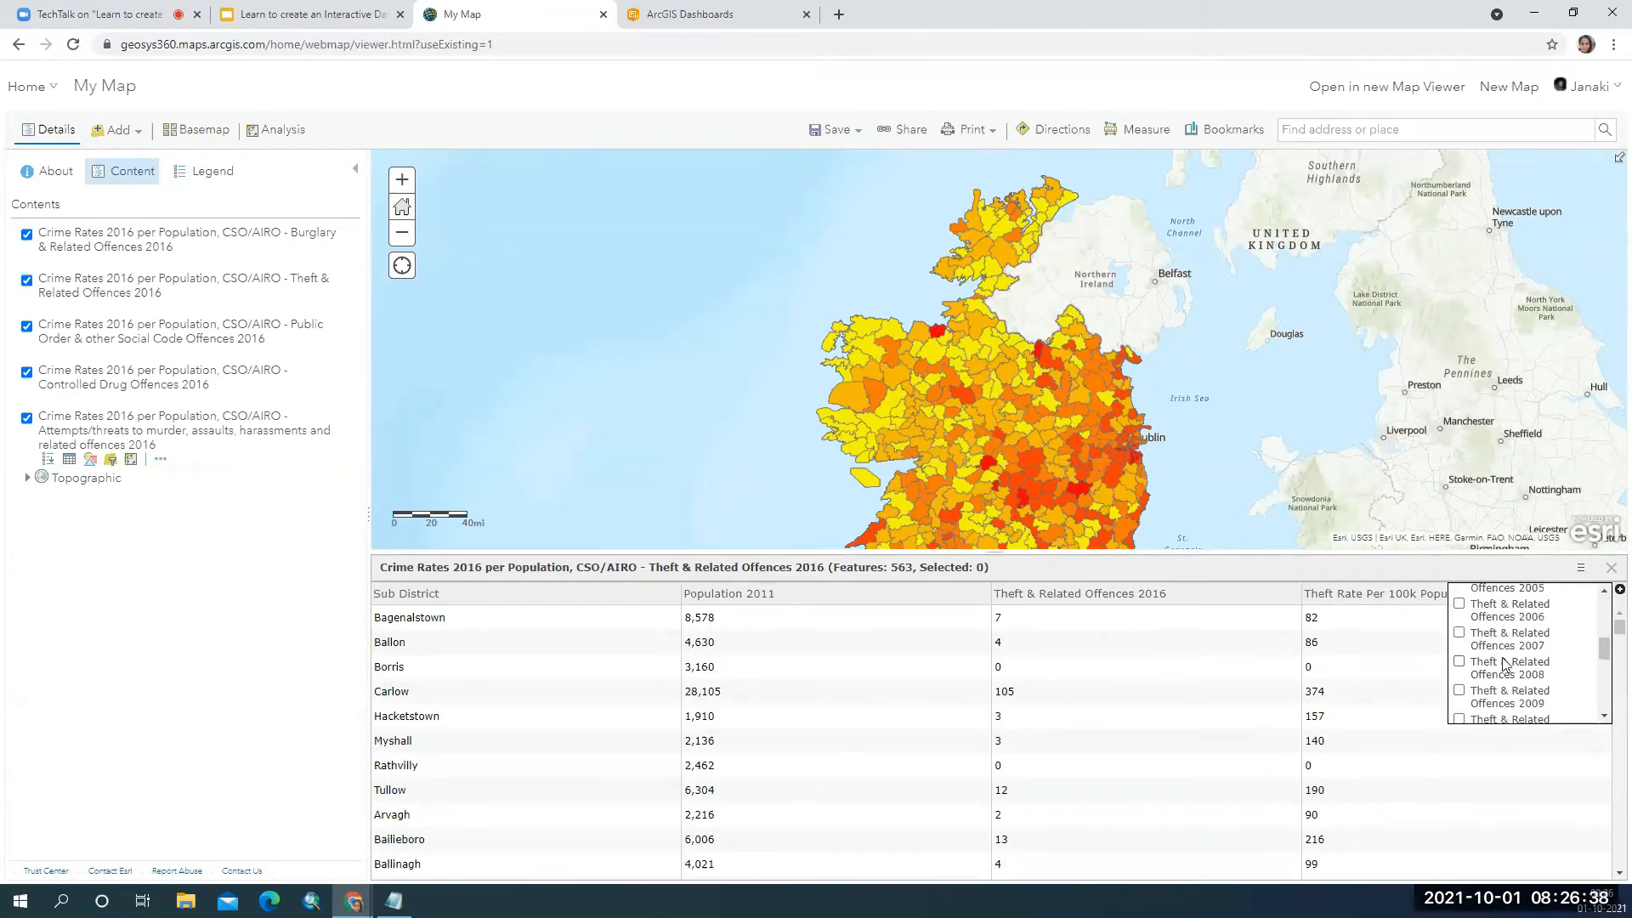
{"action": "scroll", "coordinate": [1500, 662], "scroll_direction": "up", "scroll_amount": 5}
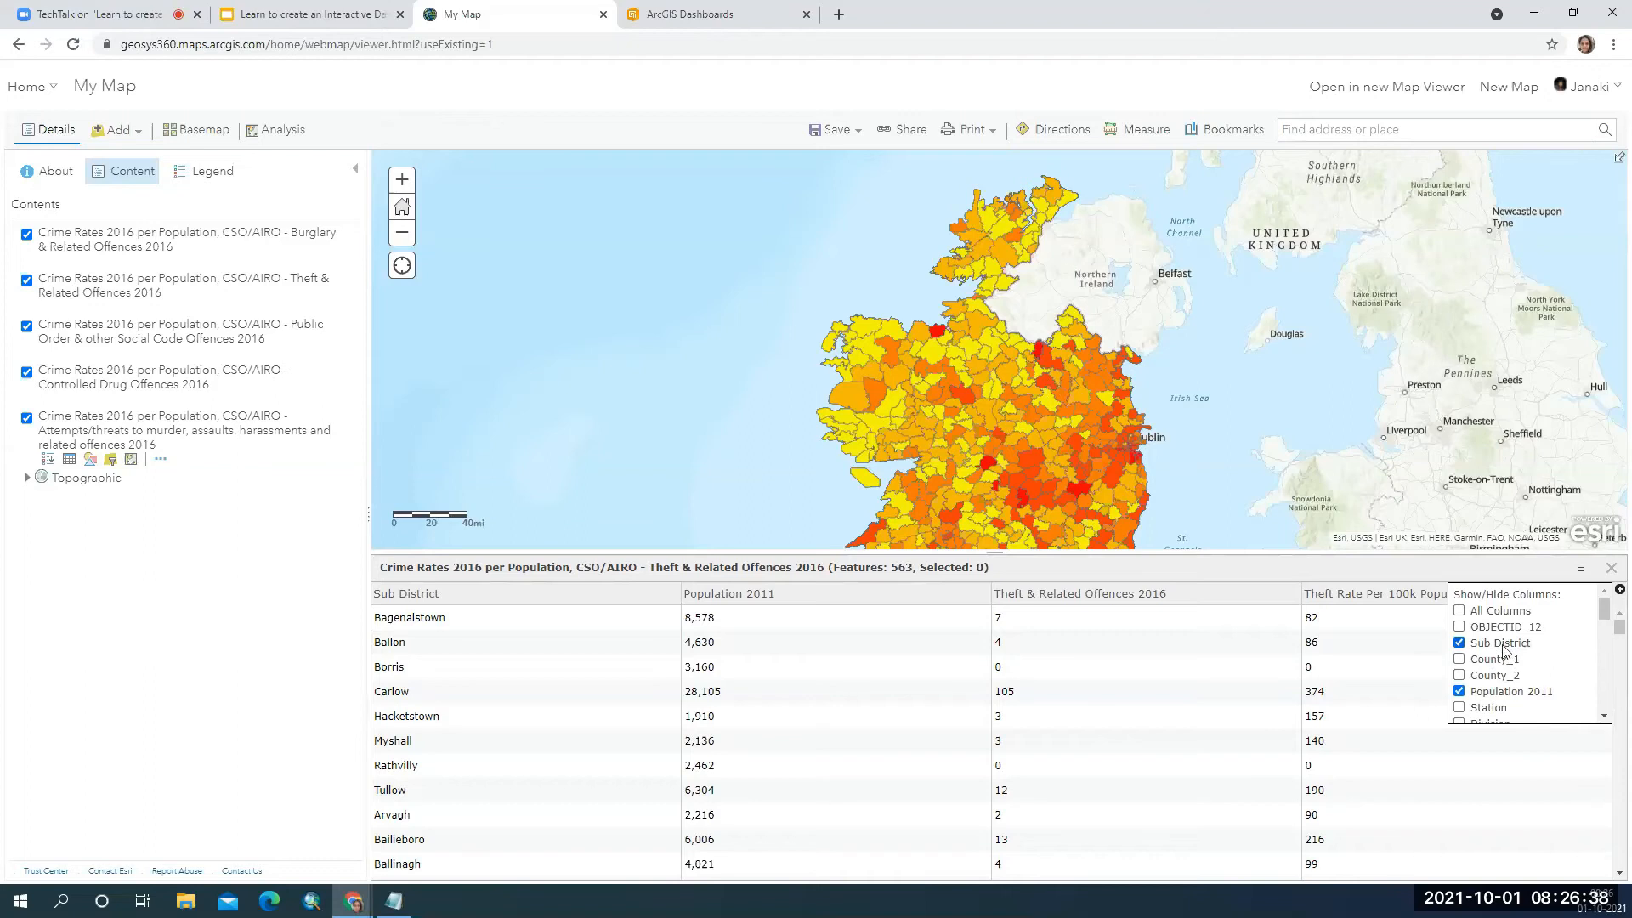
{"action": "left_click", "coordinate": [1461, 612]}
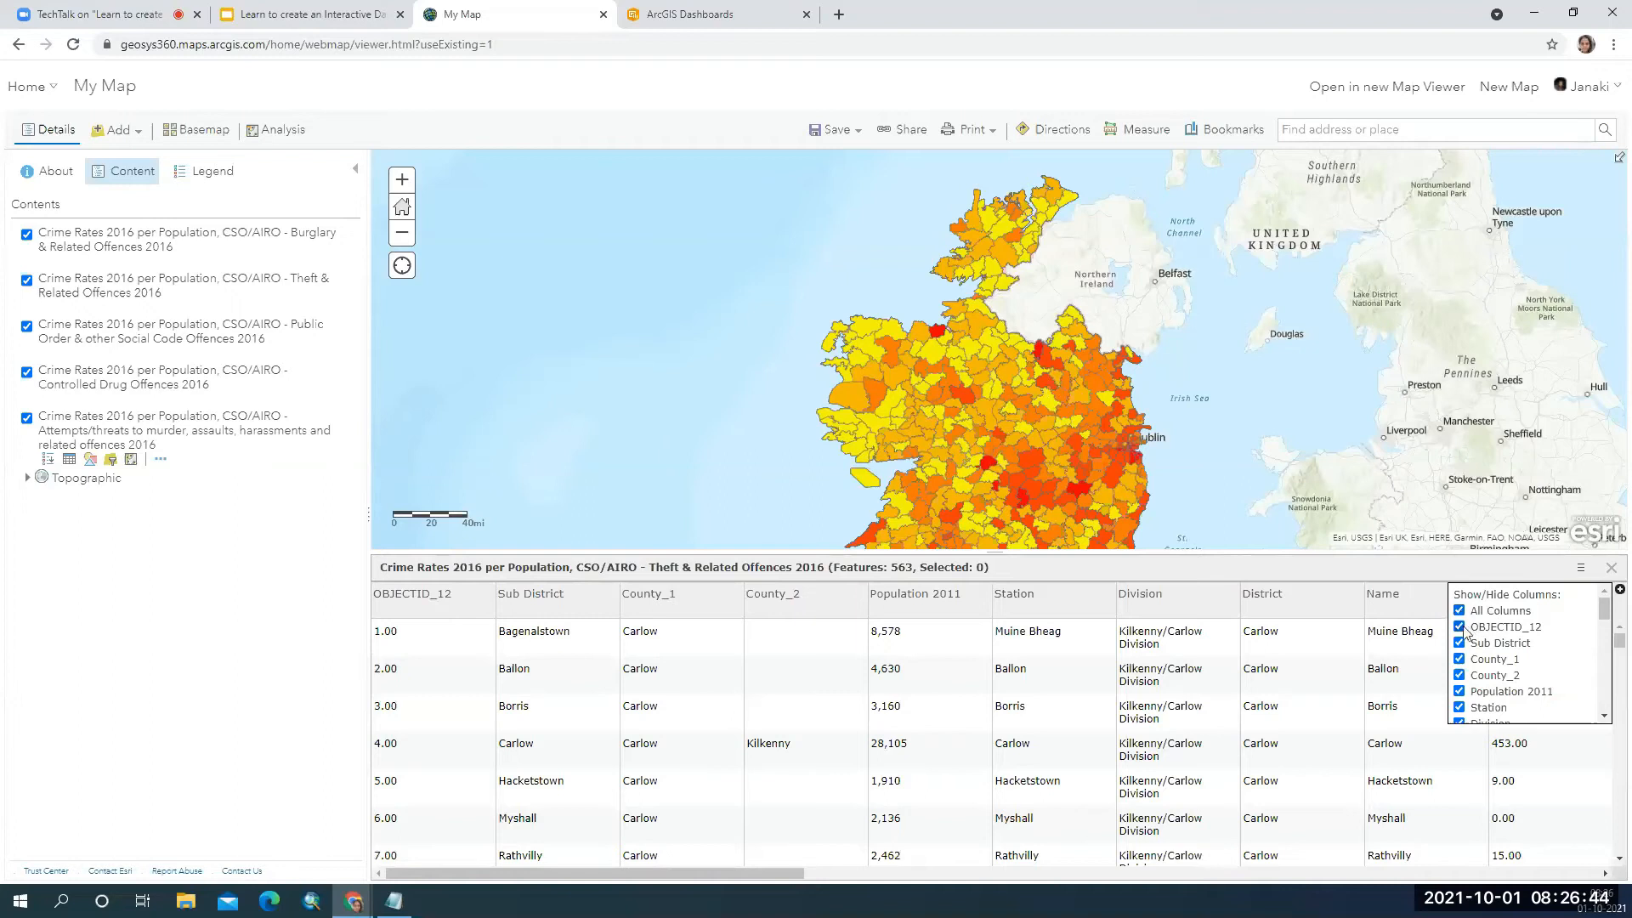
{"action": "left_click", "coordinate": [1460, 627]}
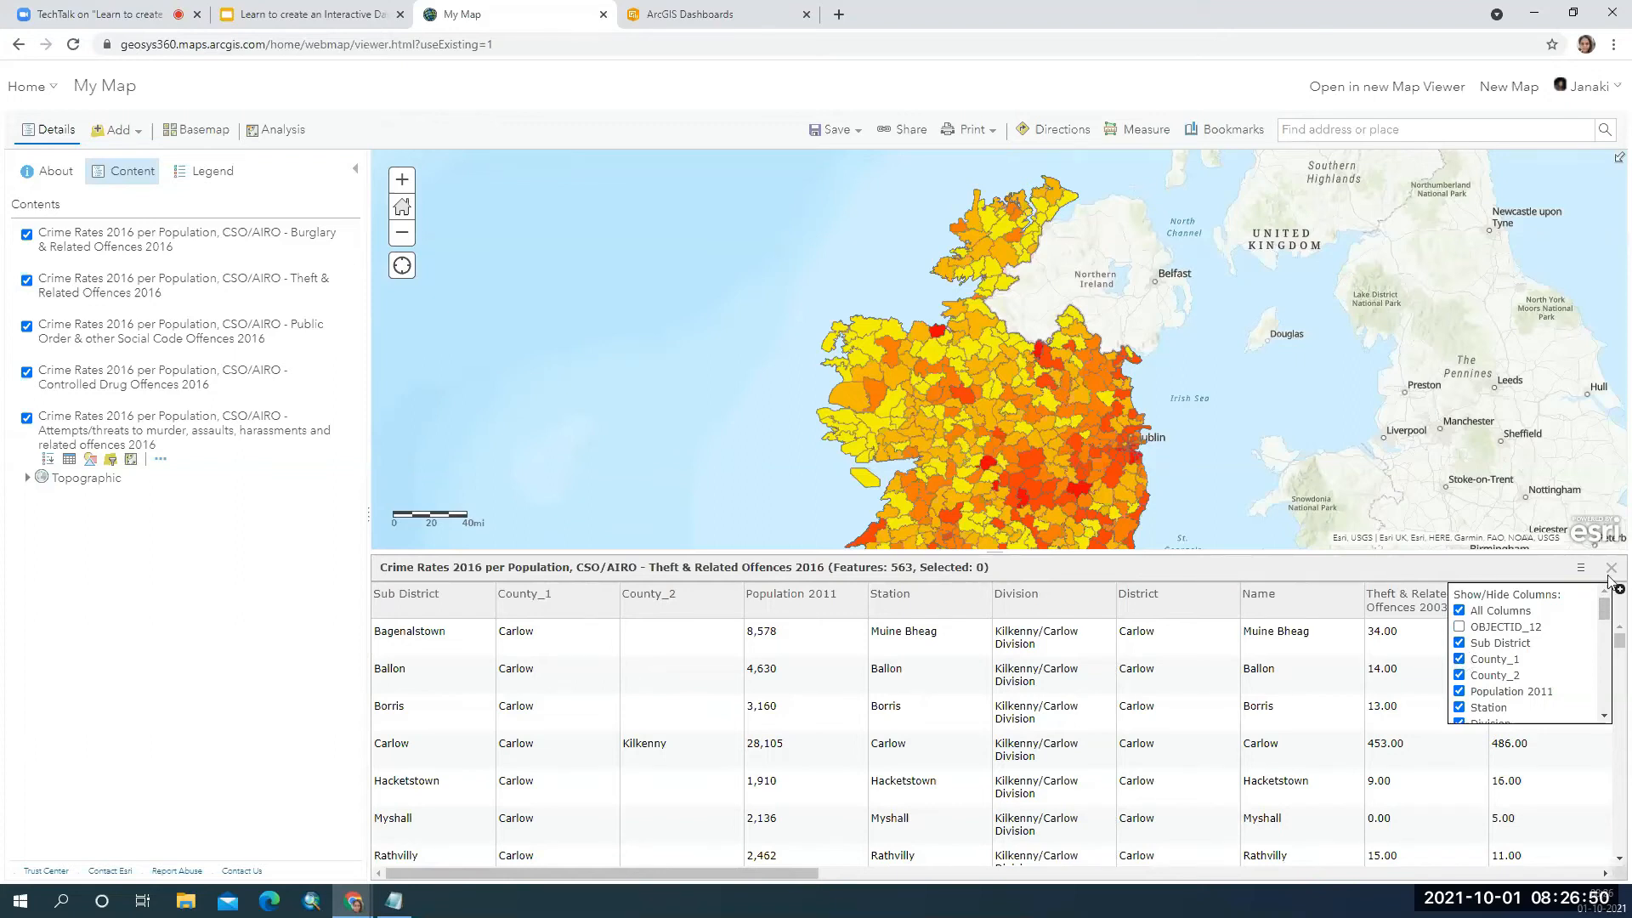
{"action": "left_click", "coordinate": [1549, 581]}
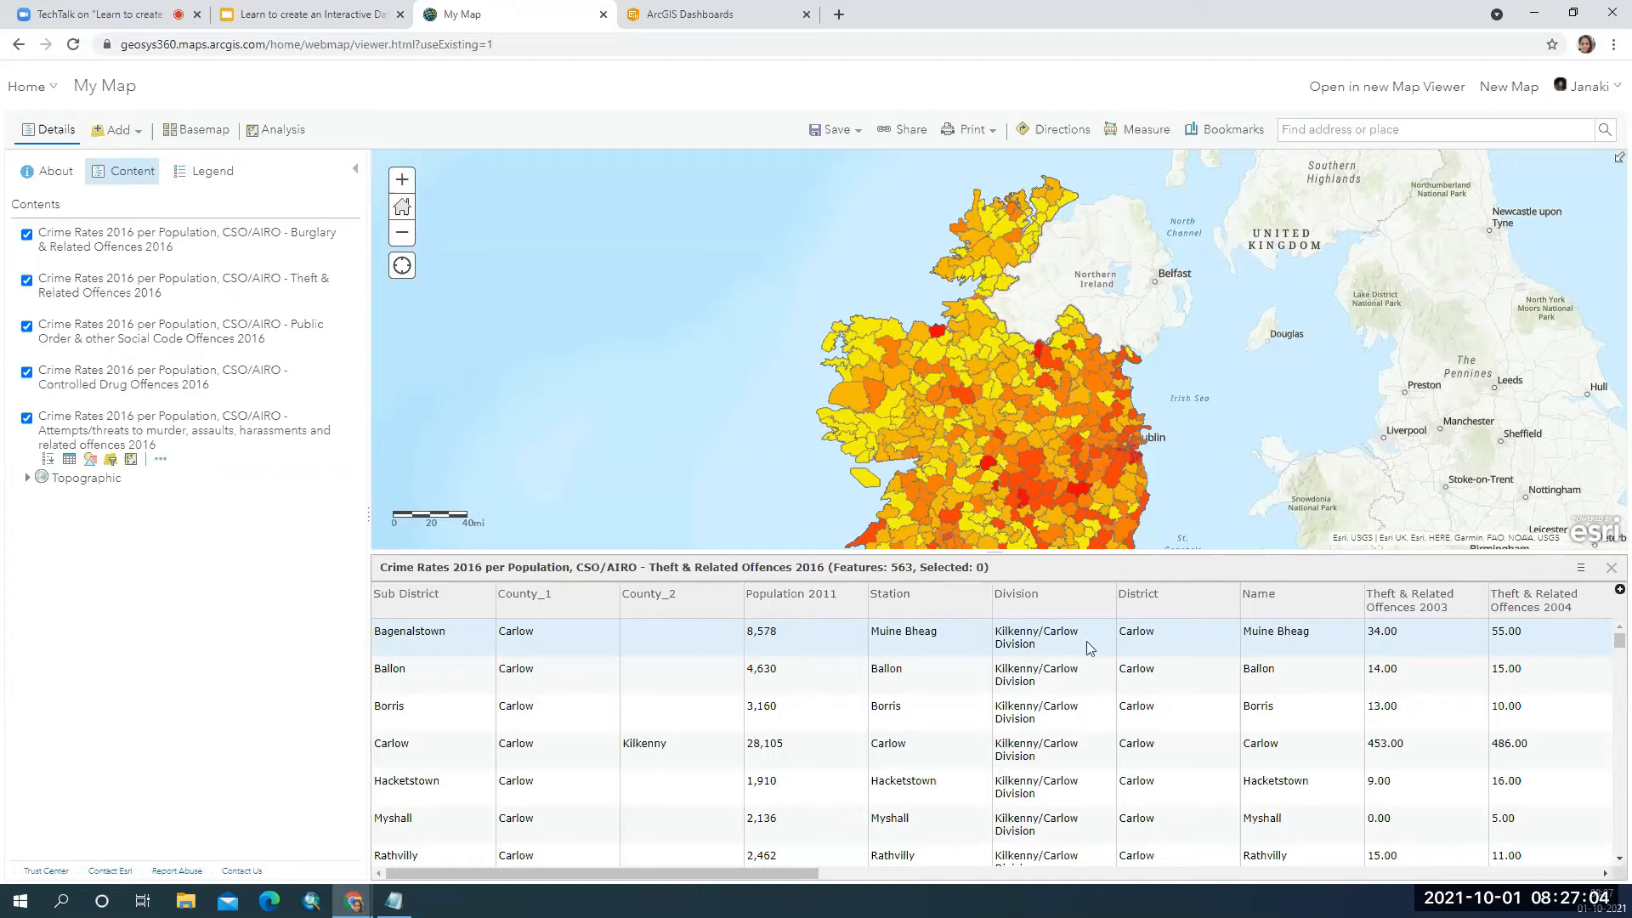
Examine the theft table's yearly offence counts and rate-per-100k columns, widening a truncated rate column, and close the table.
{"action": "left_click_drag", "start_coordinate": [816, 874], "coordinate": [988, 877]}
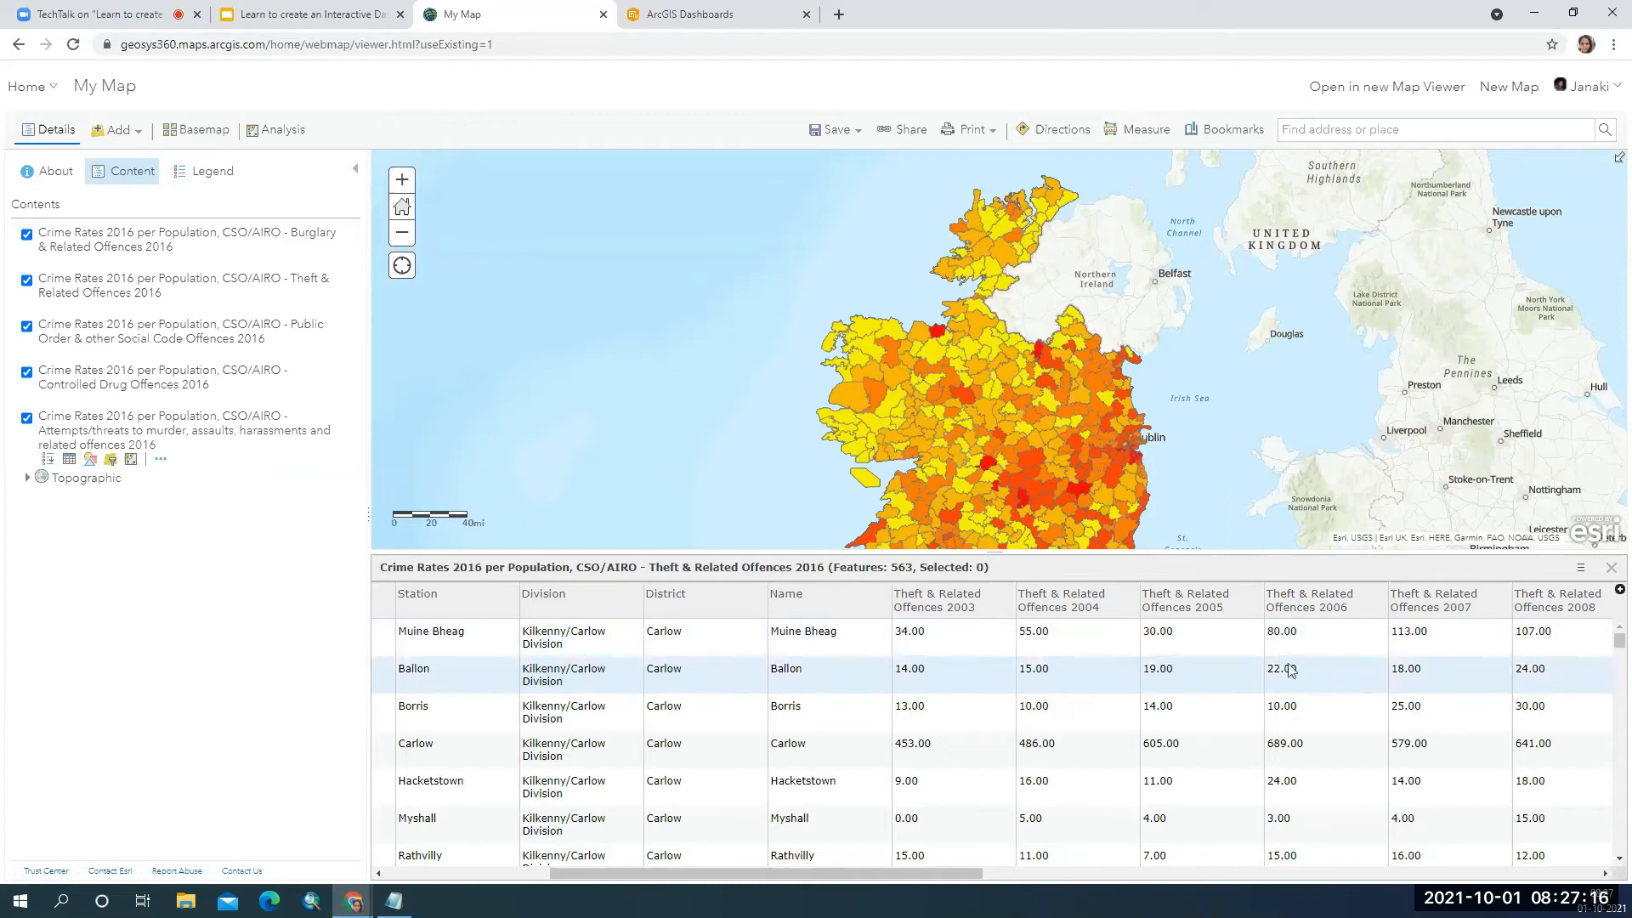
{"action": "left_click_drag", "start_coordinate": [975, 871], "coordinate": [1596, 857]}
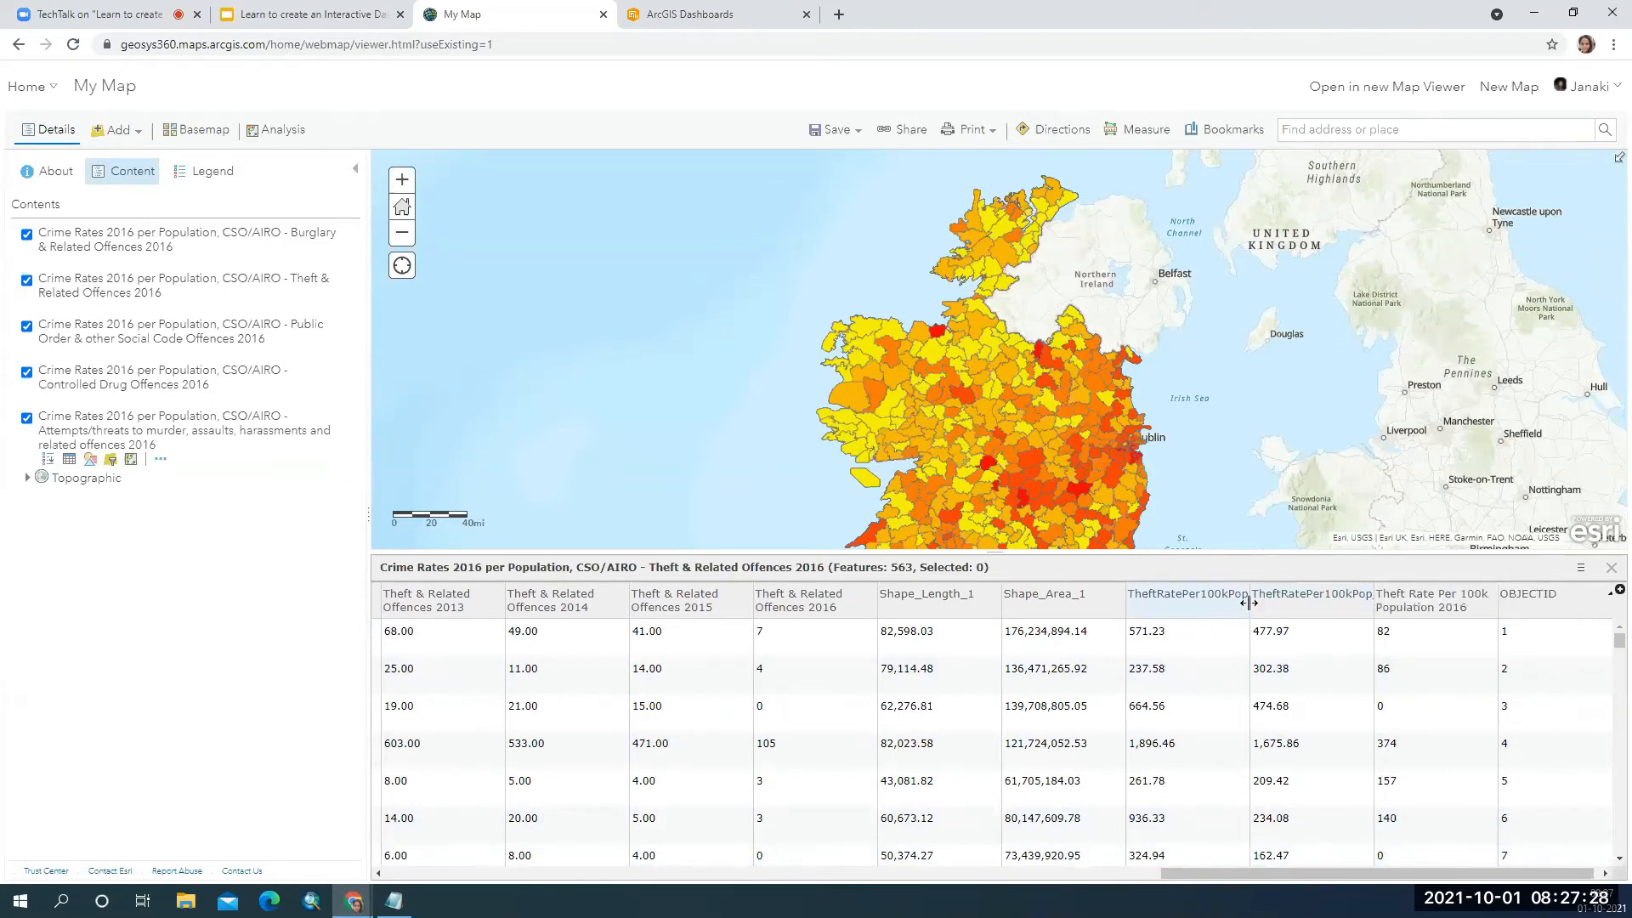
{"action": "left_click_drag", "start_coordinate": [1248, 601], "coordinate": [1325, 615]}
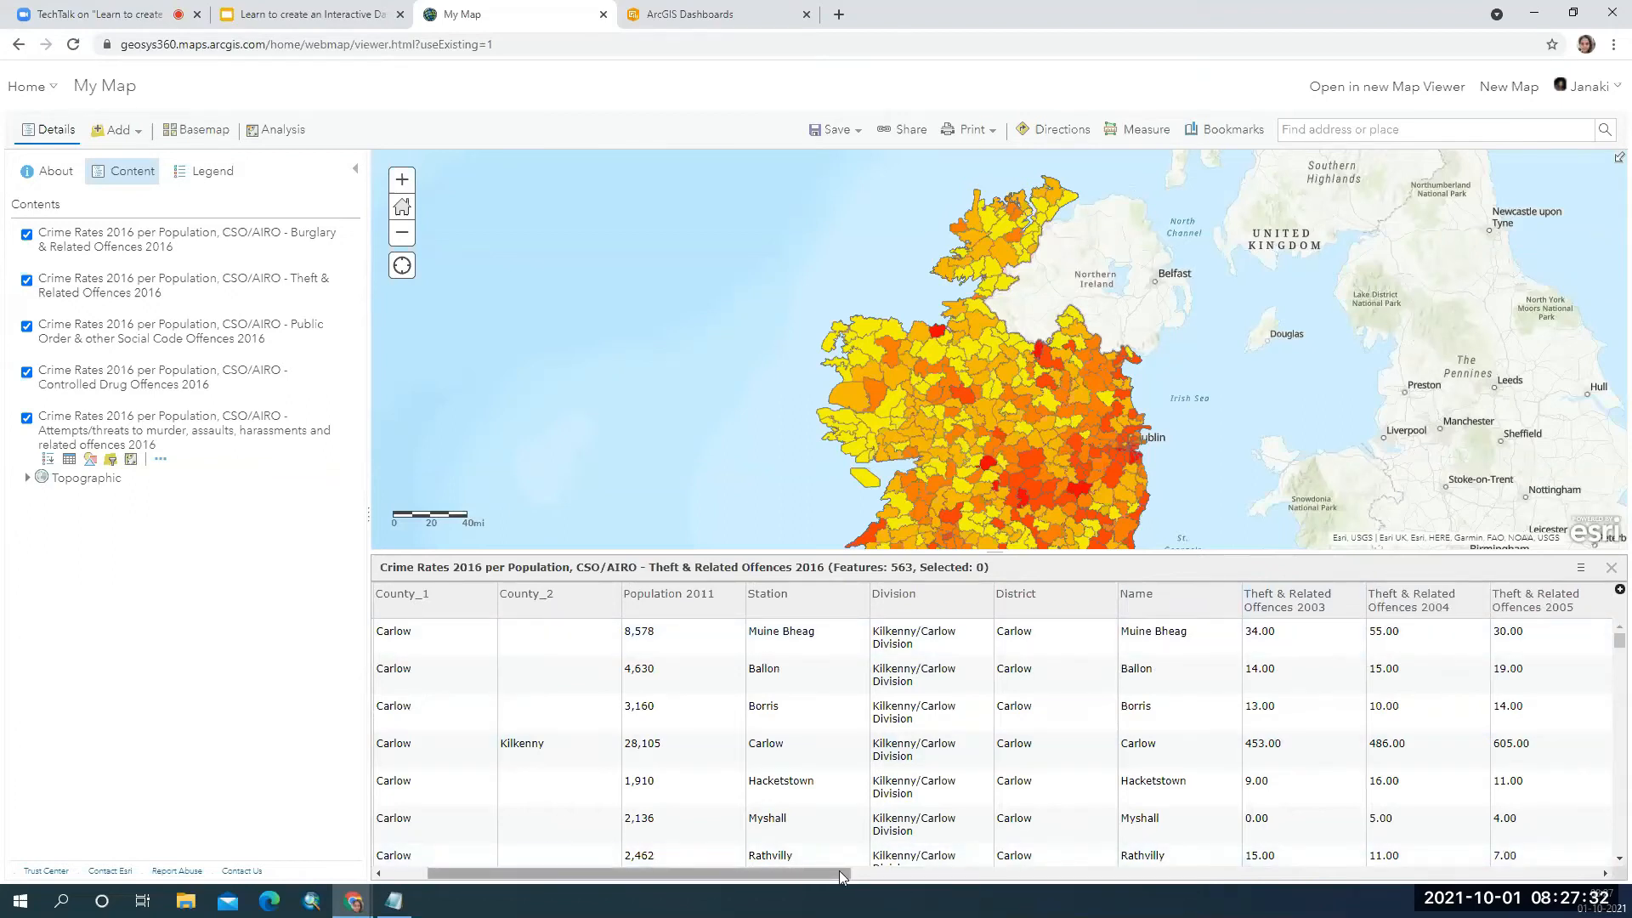
{"action": "left_click", "coordinate": [1612, 569]}
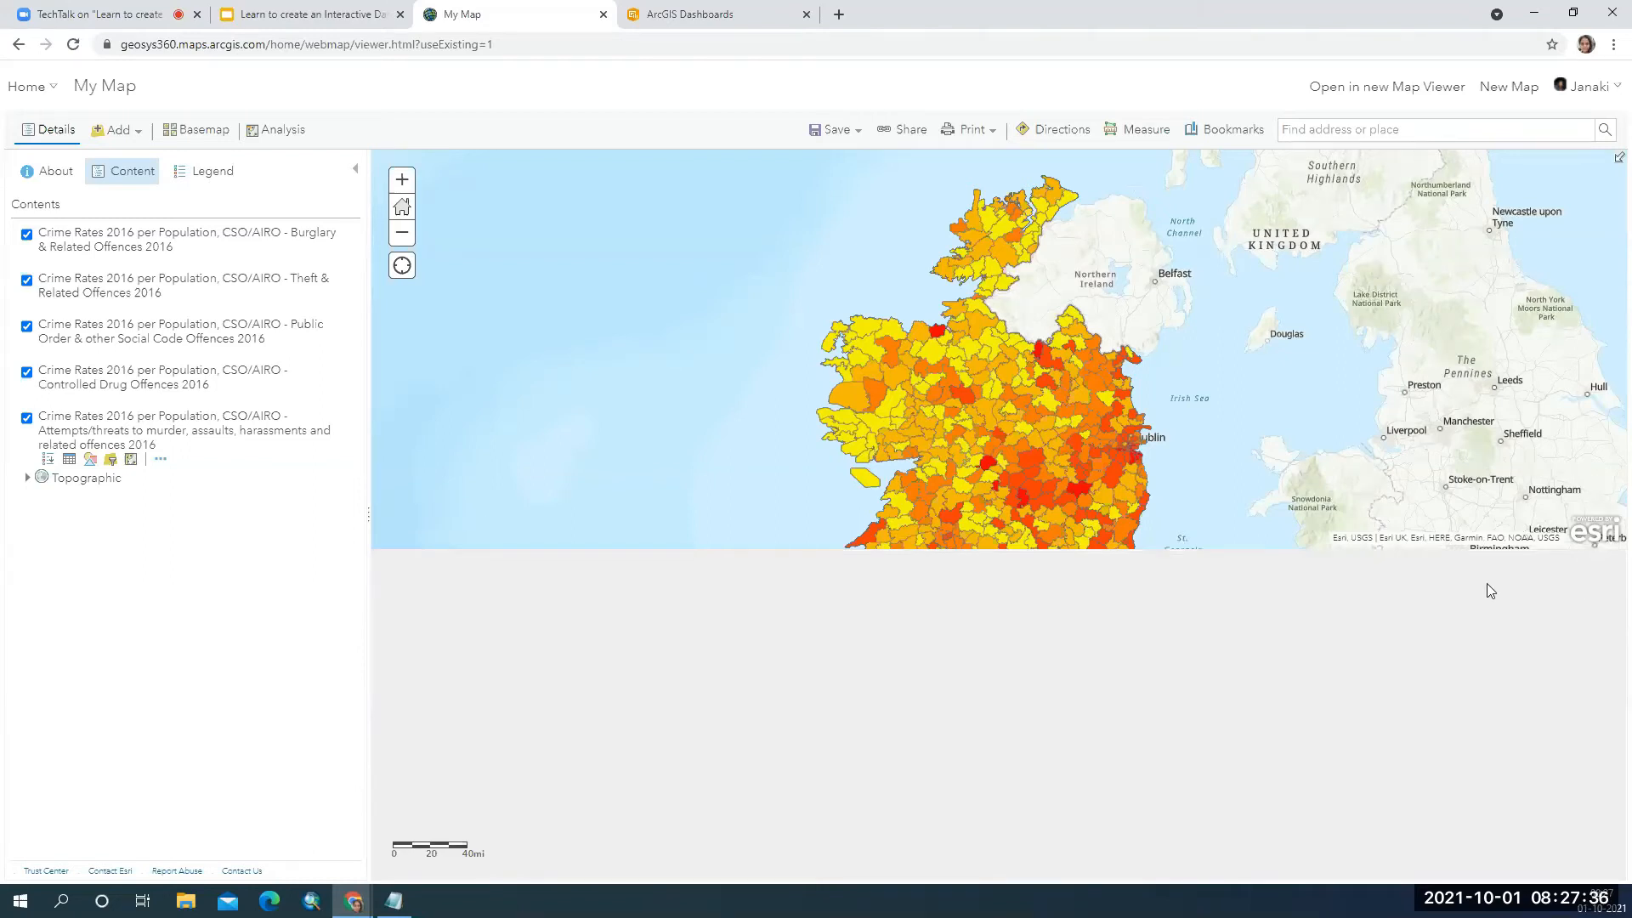
Center Ireland in the map, start saving the map and title it Crime Rate in Ireland.
{"action": "left_click_drag", "start_coordinate": [1129, 539], "coordinate": [959, 574]}
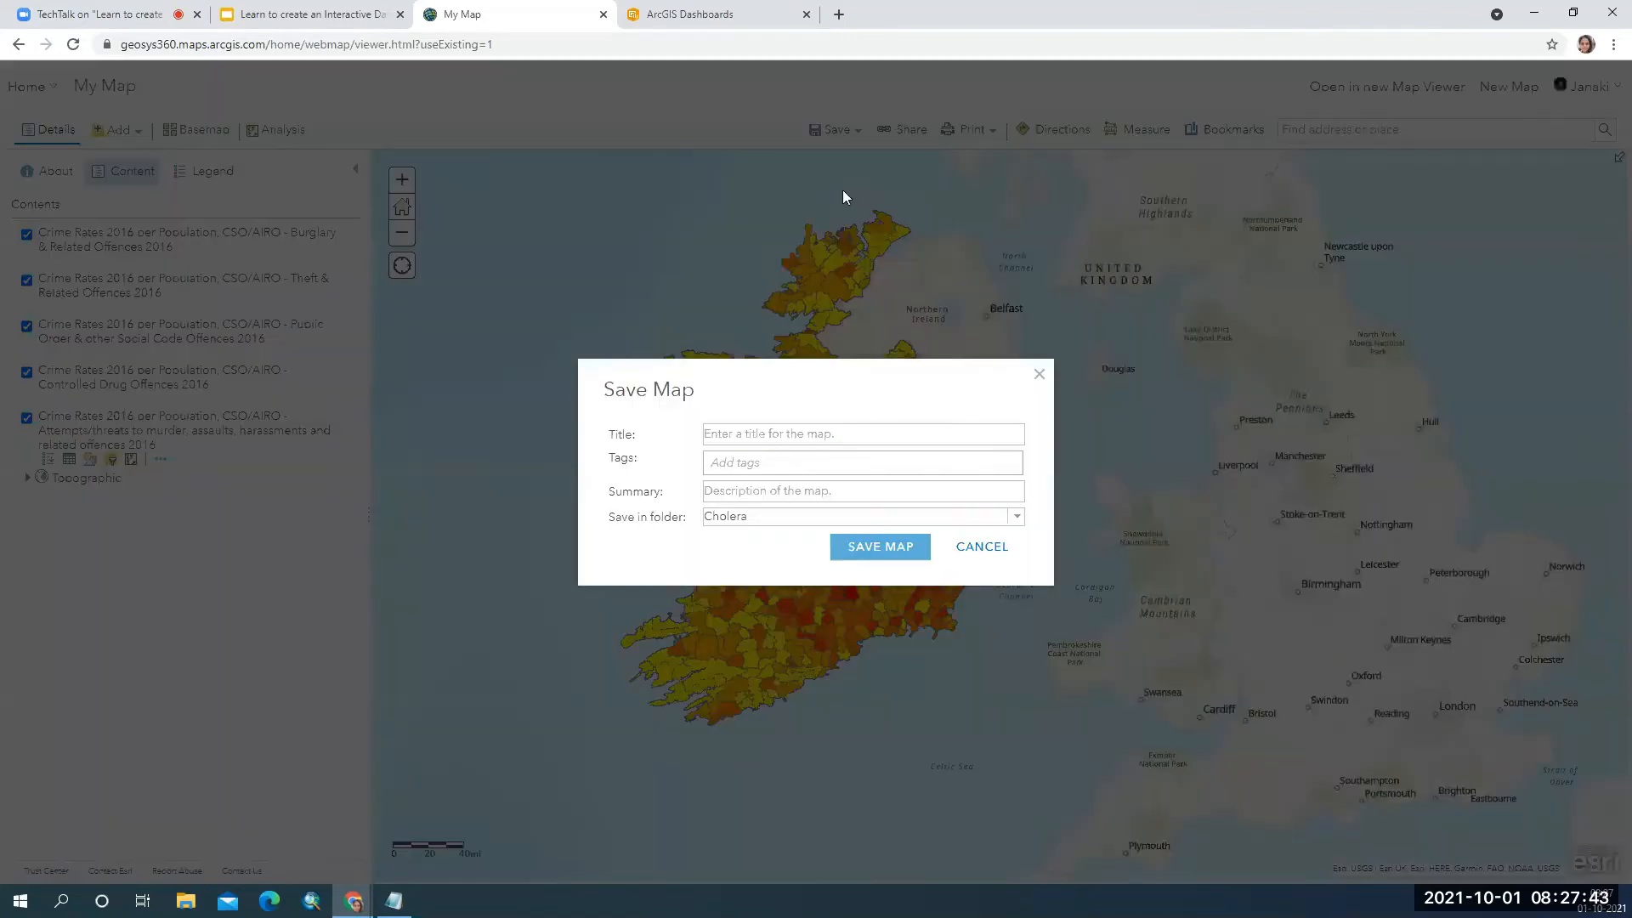
{"action": "left_click", "coordinate": [786, 435]}
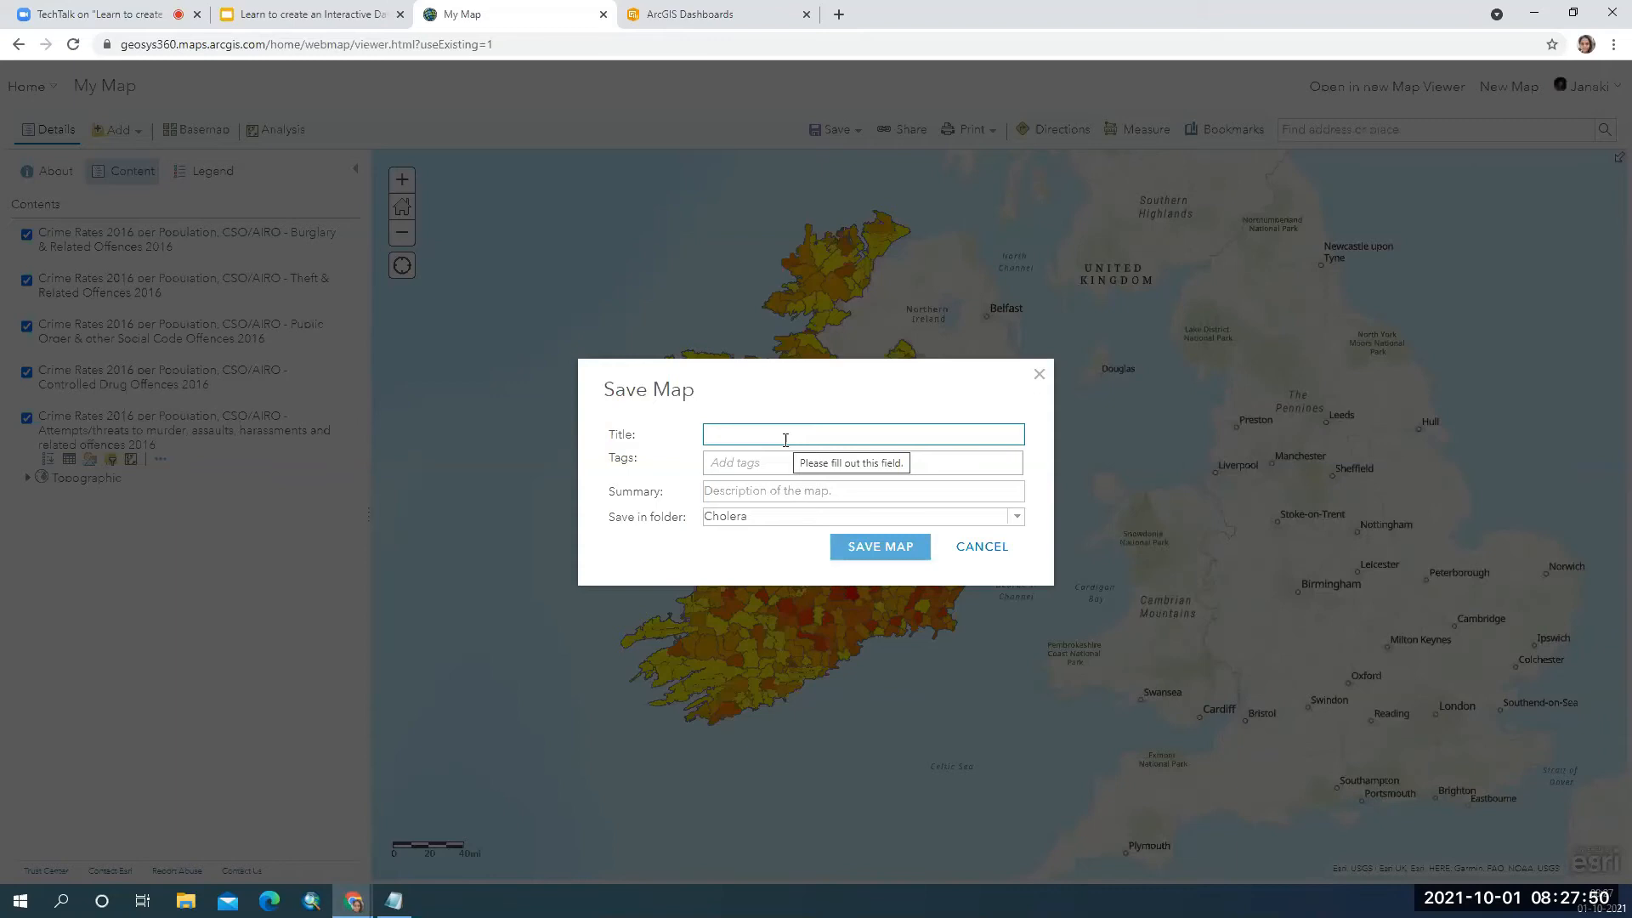
{"action": "type", "text": "Crime Rate in Ireland"}
{"action": "key", "text": "ctrl+a"}
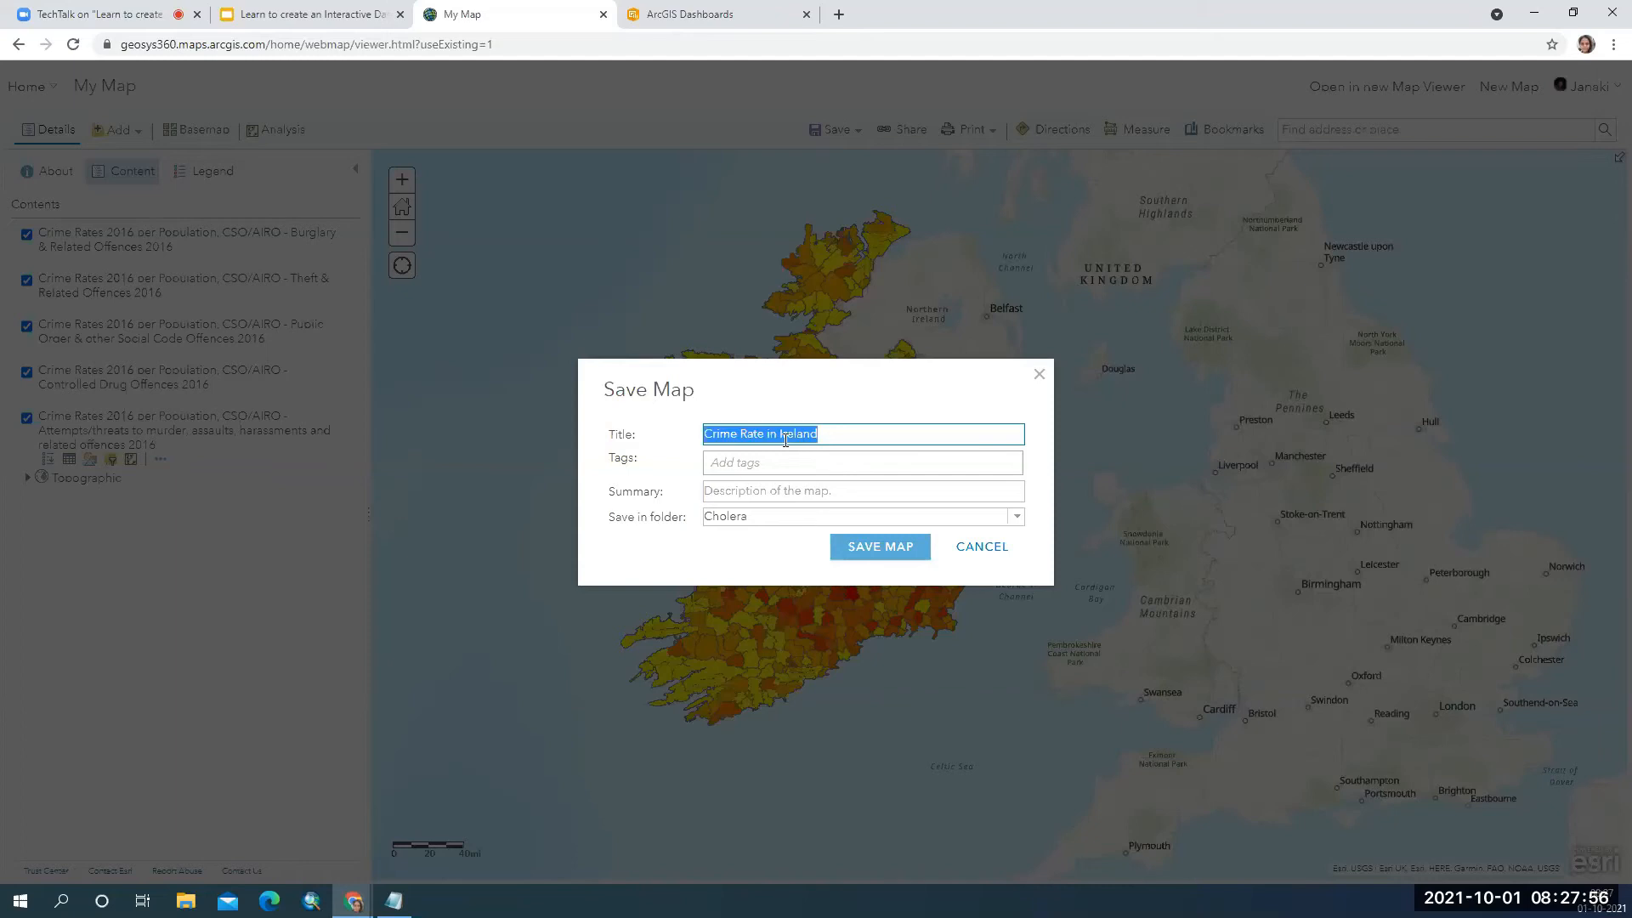
Tag the map with Crime, the author's first name, the author's full name and Geosys Enterprise Solutions.
{"action": "left_click", "coordinate": [784, 460]}
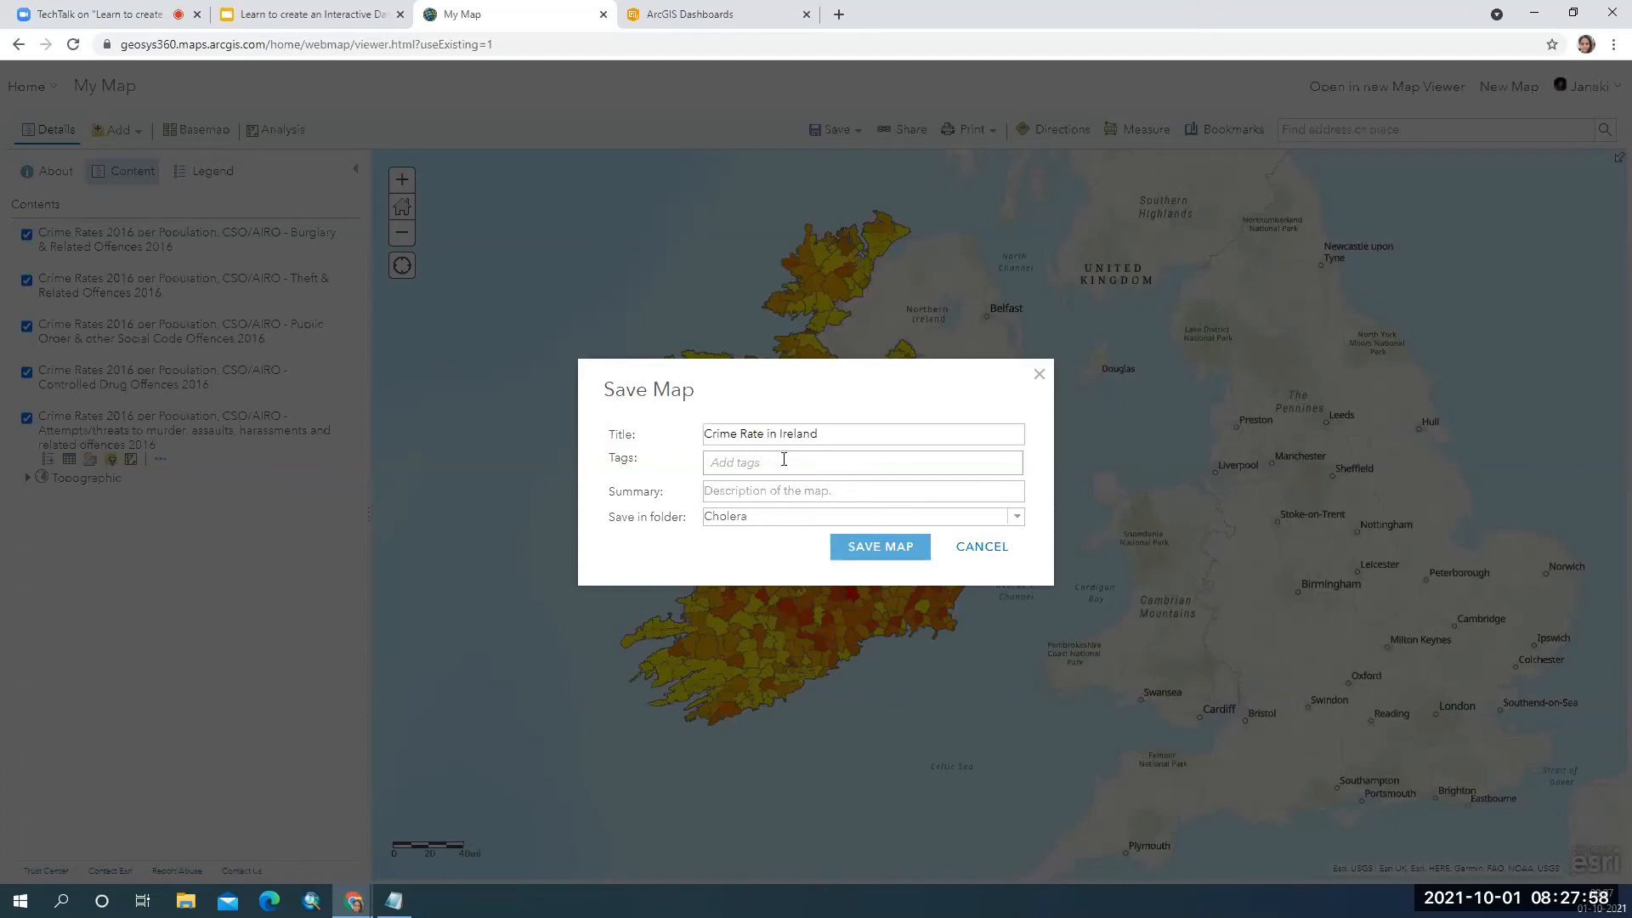
{"action": "type", "text": "Crime"}
{"action": "key", "text": "Return"}
{"action": "type", "text": "Janaki"}
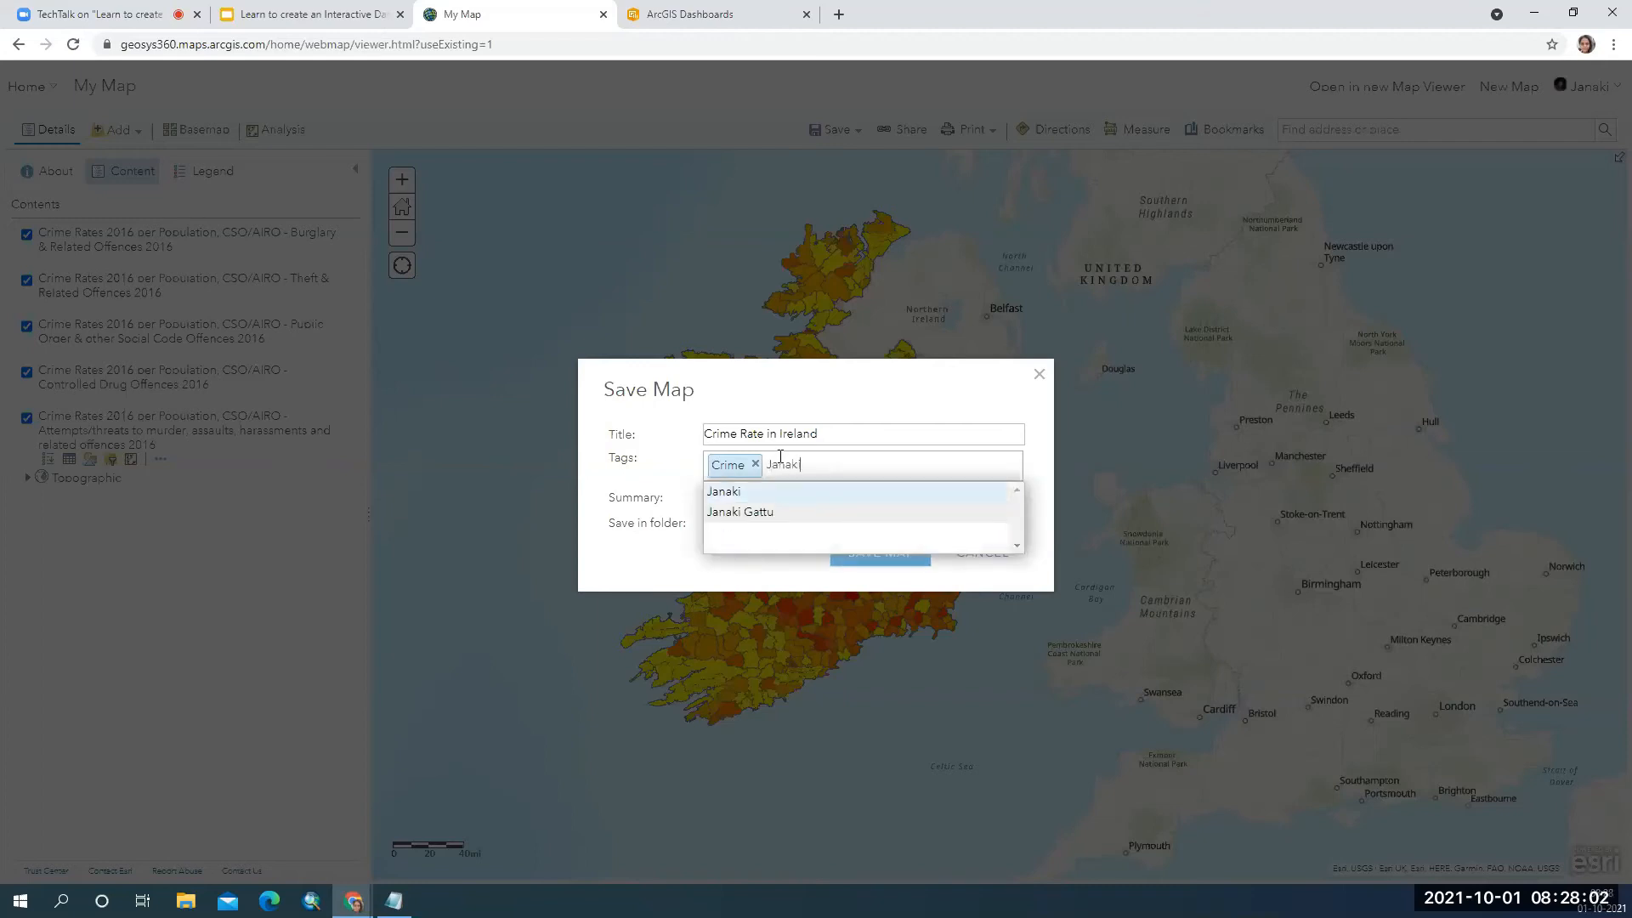
{"action": "key", "text": "Return"}
{"action": "type", "text": "Janaki Gattu"}
{"action": "key", "text": "Return"}
{"action": "type", "text": "Geosys"}
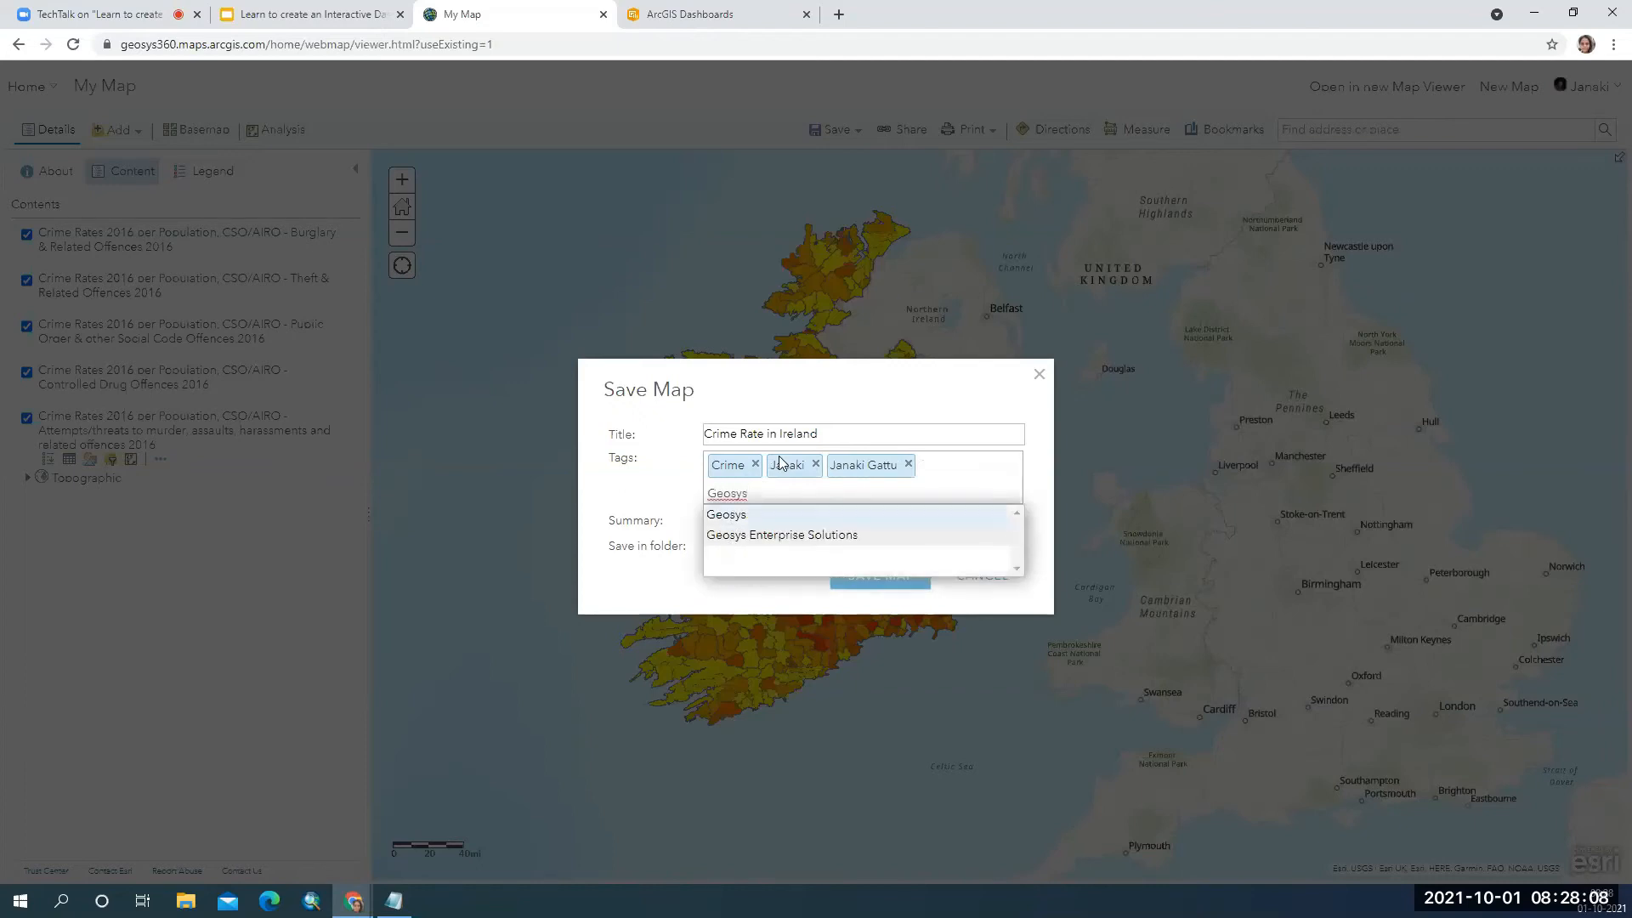
{"action": "left_click", "coordinate": [792, 535]}
Enter the summary "Creating a Web Map for crime rate in Ireland" and save the map in the CrimeInformation_01102021 folder.
{"action": "left_click", "coordinate": [783, 547]}
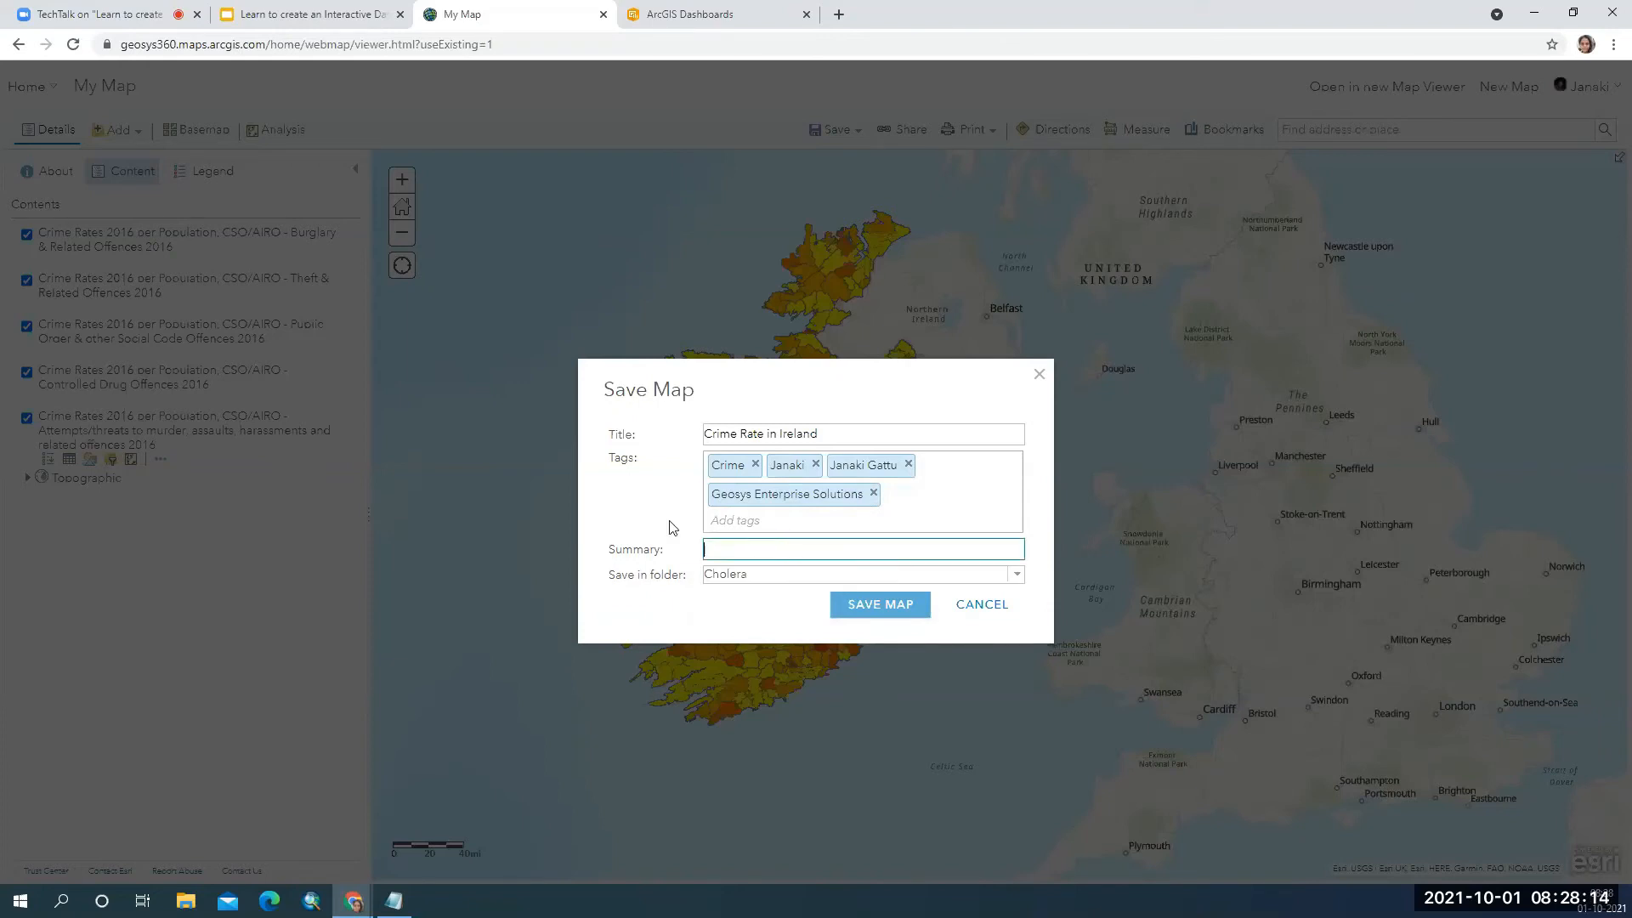
{"action": "type", "text": "Creating a Web Map for crime rate in "}
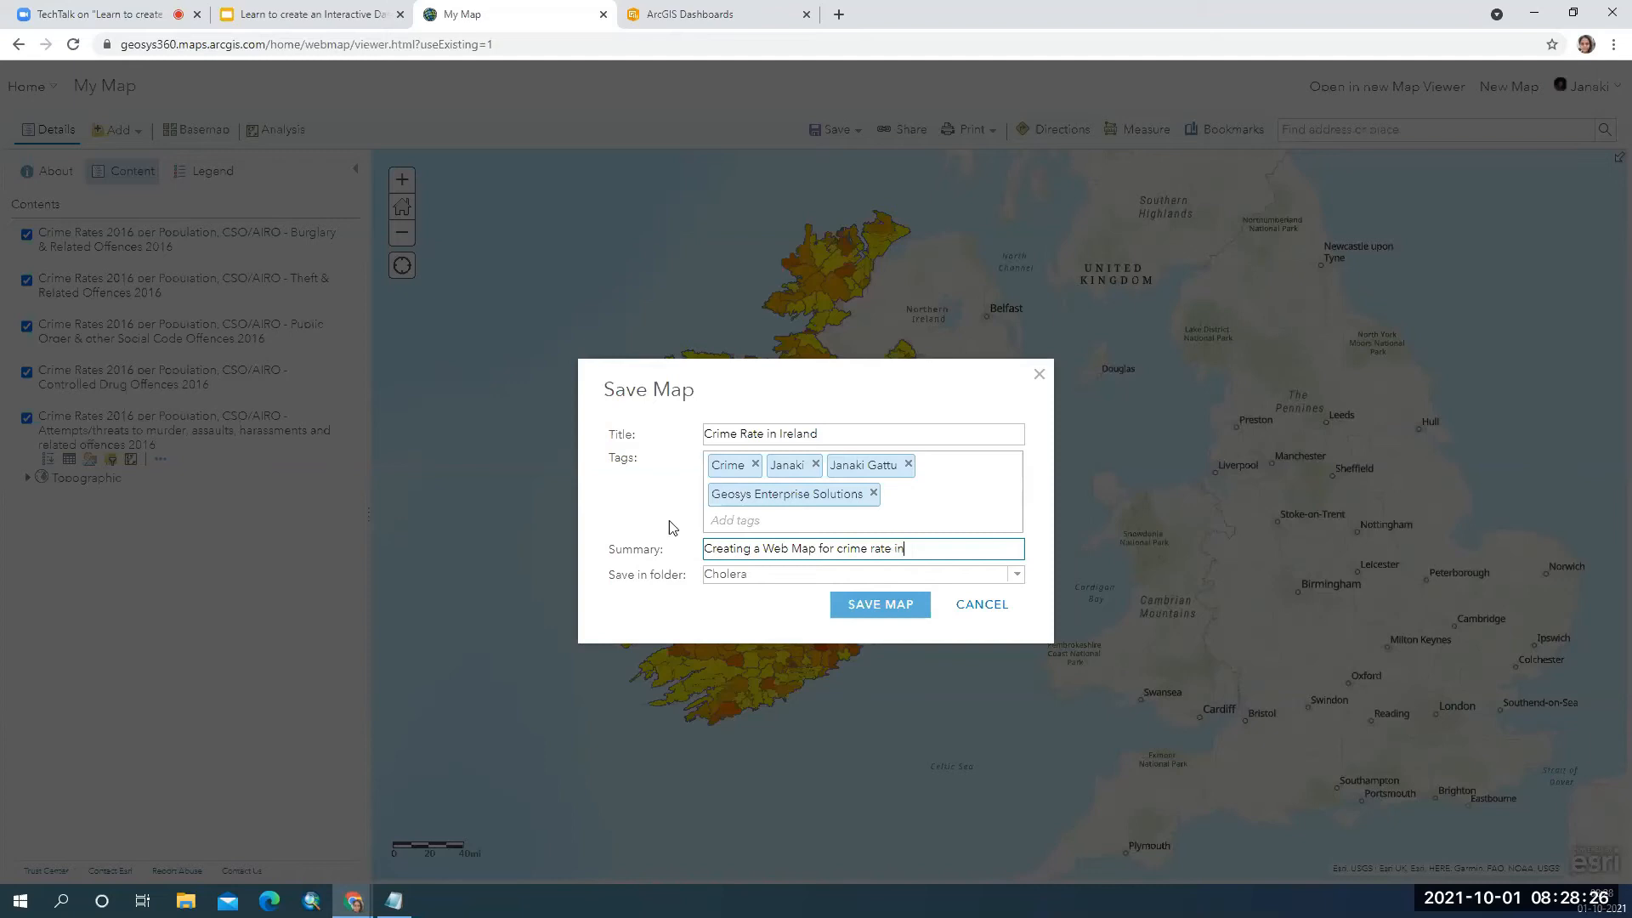
{"action": "type", "text": "Ireland"}
{"action": "left_click", "coordinate": [1017, 580]}
{"action": "left_click", "coordinate": [1017, 580]}
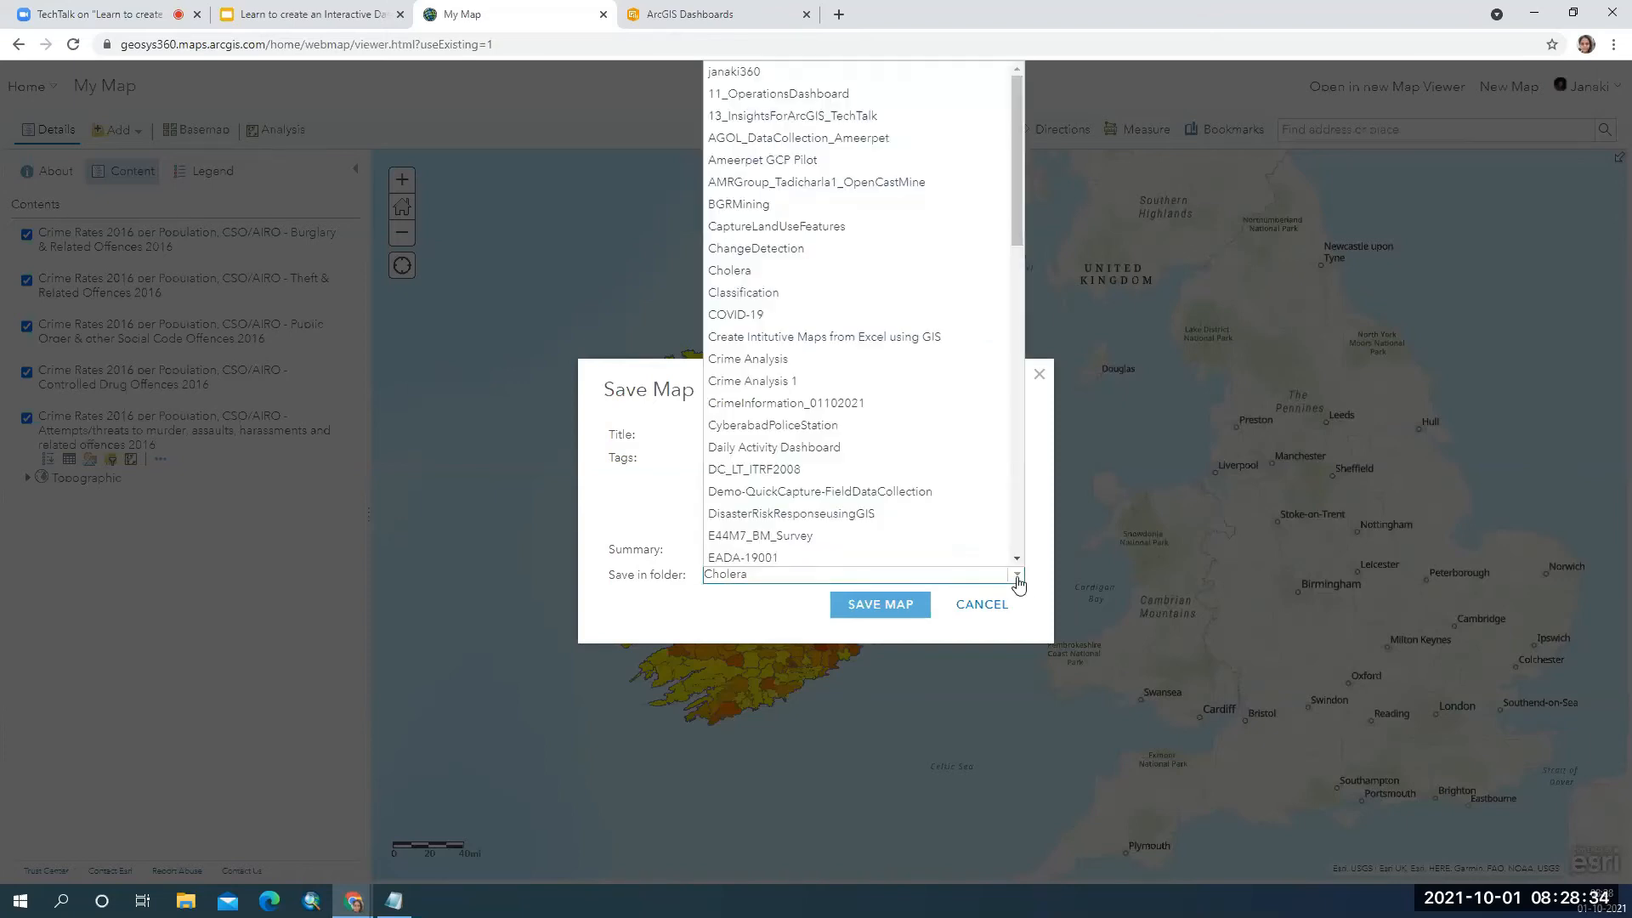
{"action": "left_click", "coordinate": [848, 406]}
{"action": "left_click", "coordinate": [894, 607]}
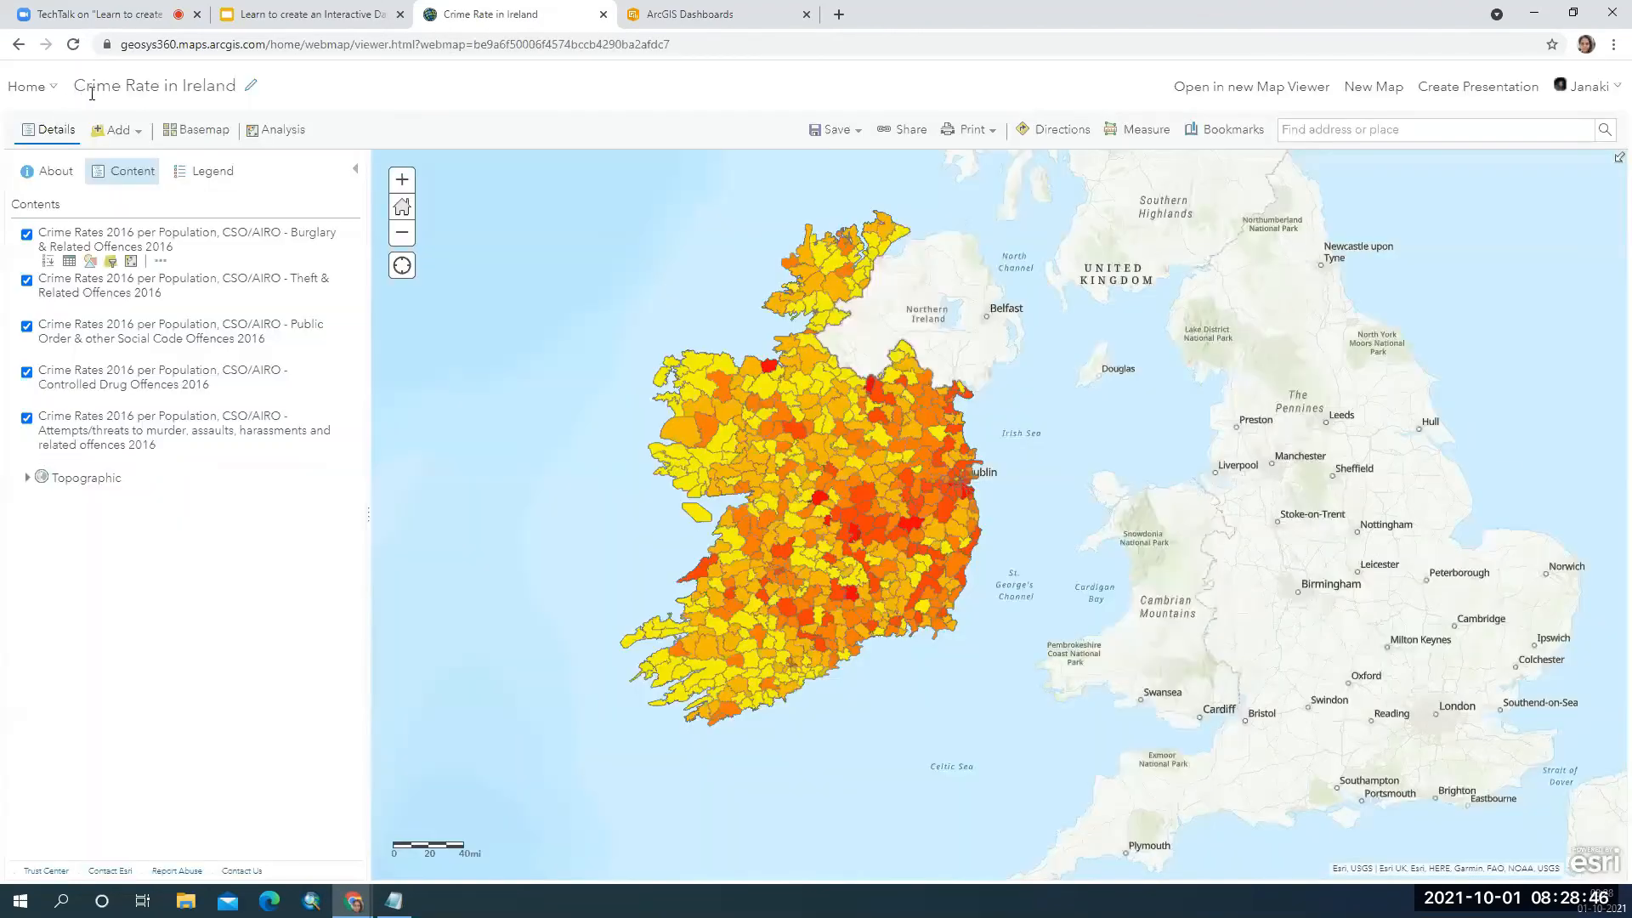
Inspect the theft offences pop-up of a sub-district in western Ireland and close it.
{"action": "left_click_drag", "start_coordinate": [79, 79], "coordinate": [238, 94]}
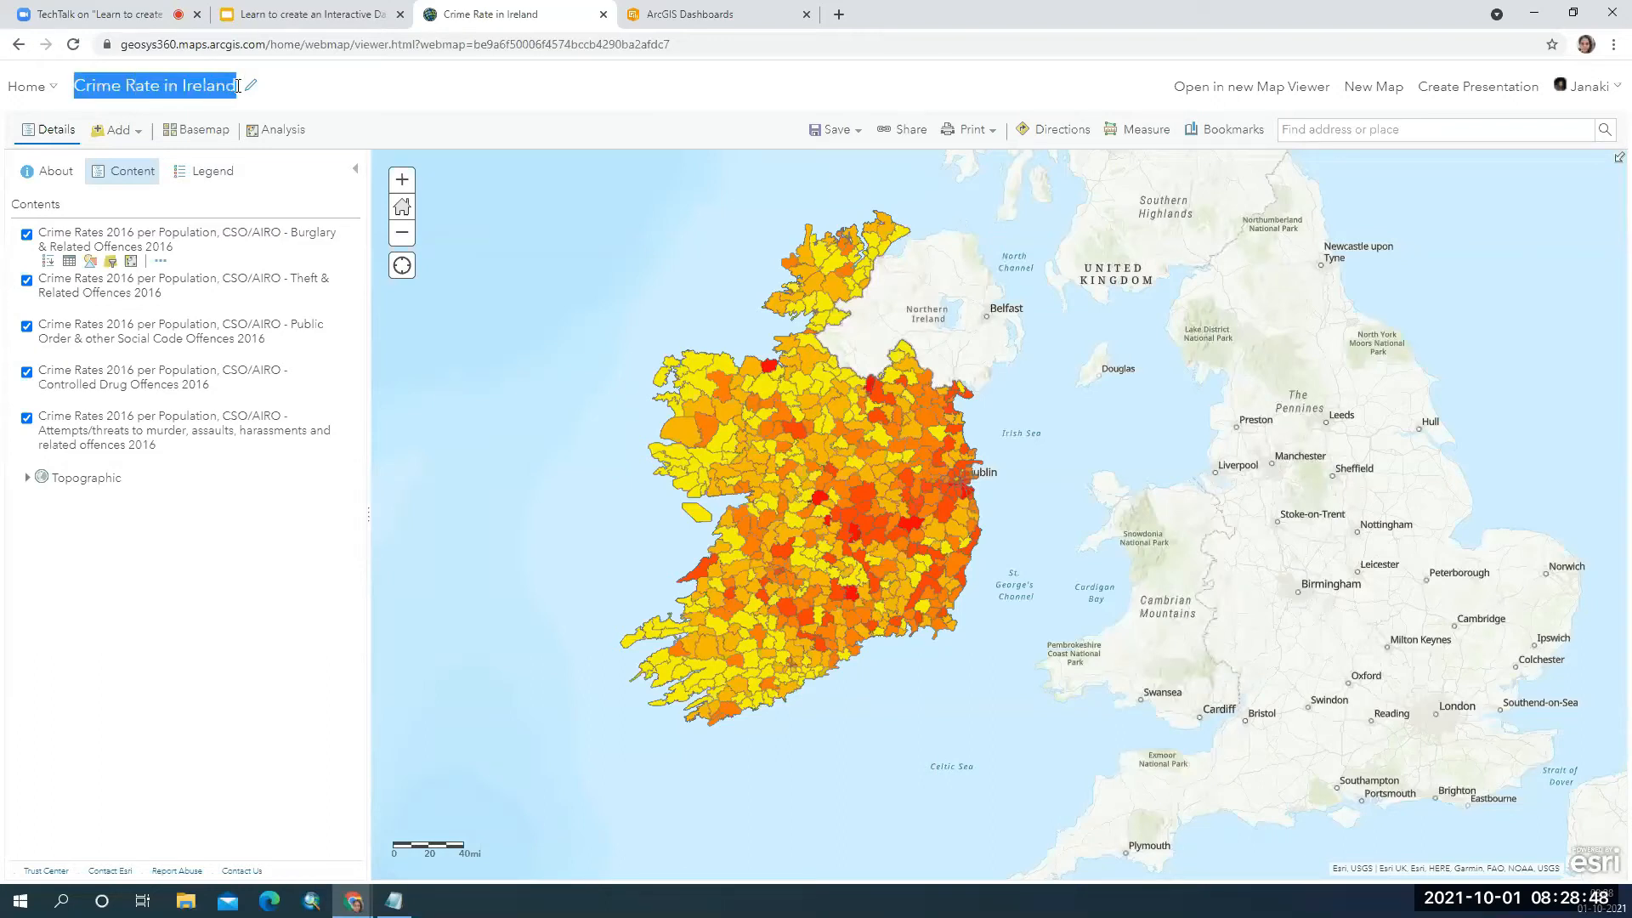
{"action": "left_click", "coordinate": [708, 443]}
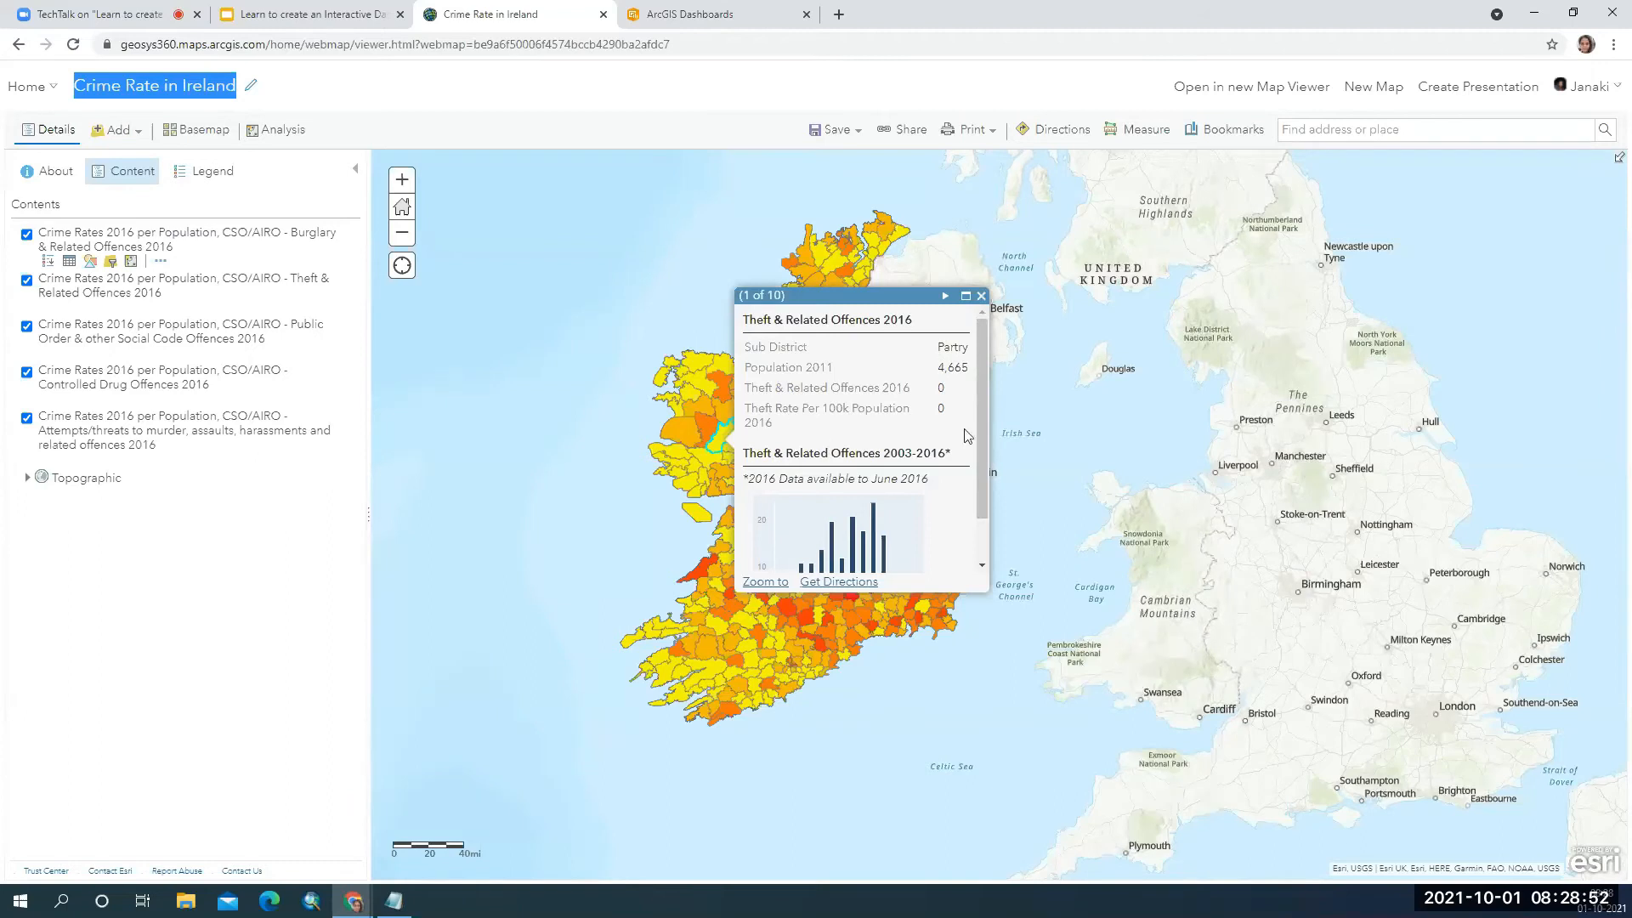
{"action": "left_click_drag", "start_coordinate": [978, 430], "coordinate": [987, 346]}
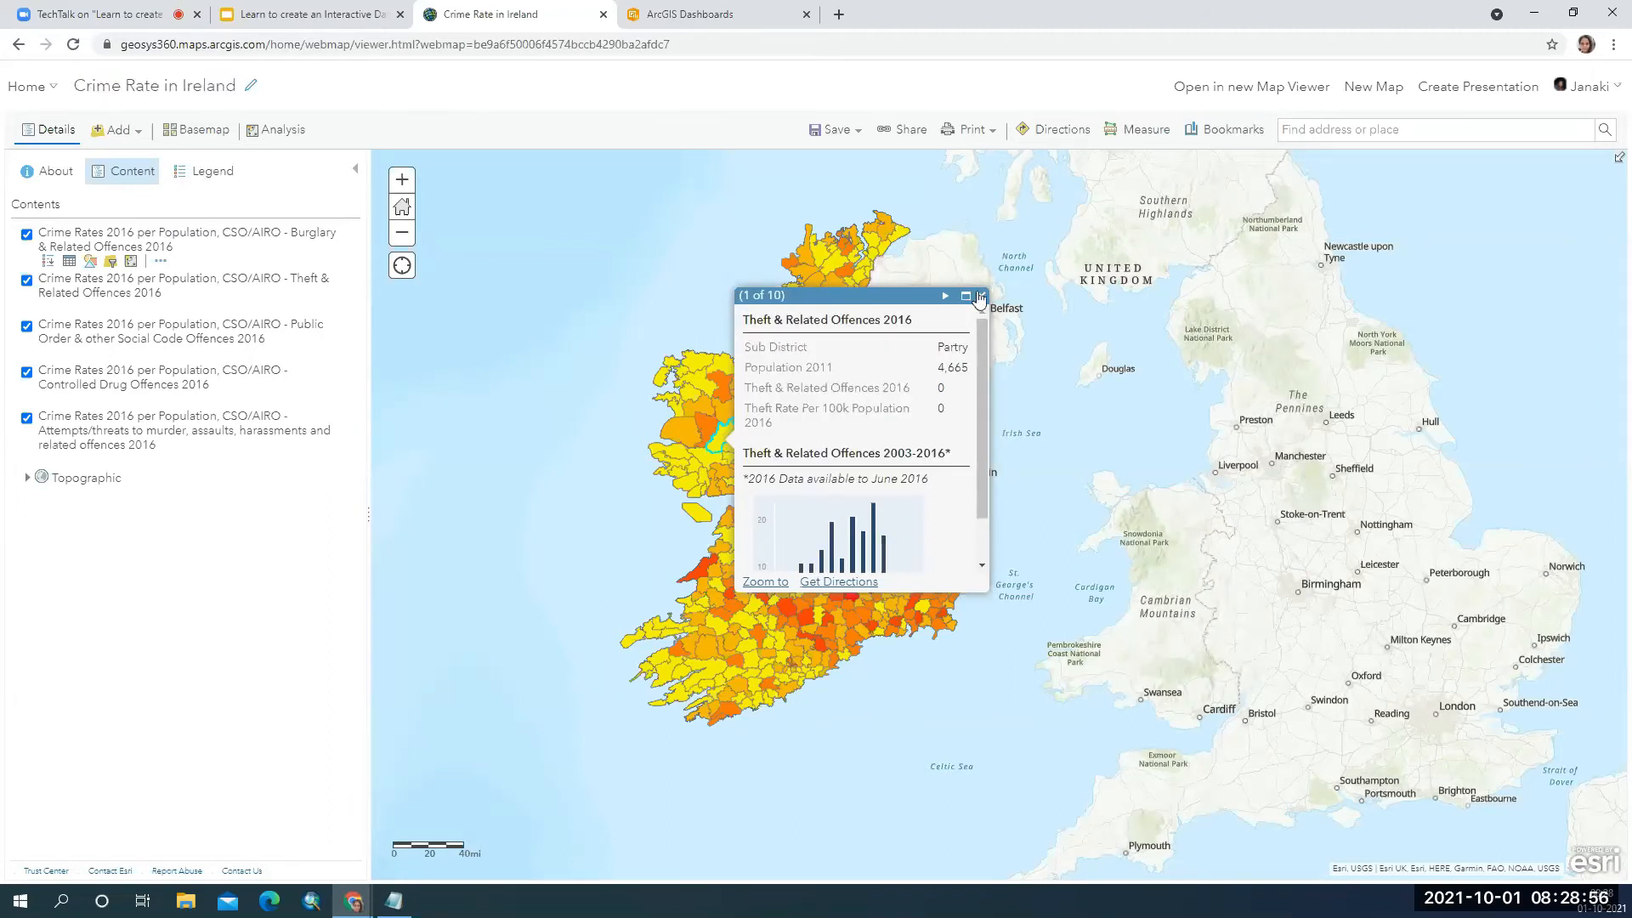
{"action": "left_click", "coordinate": [981, 295]}
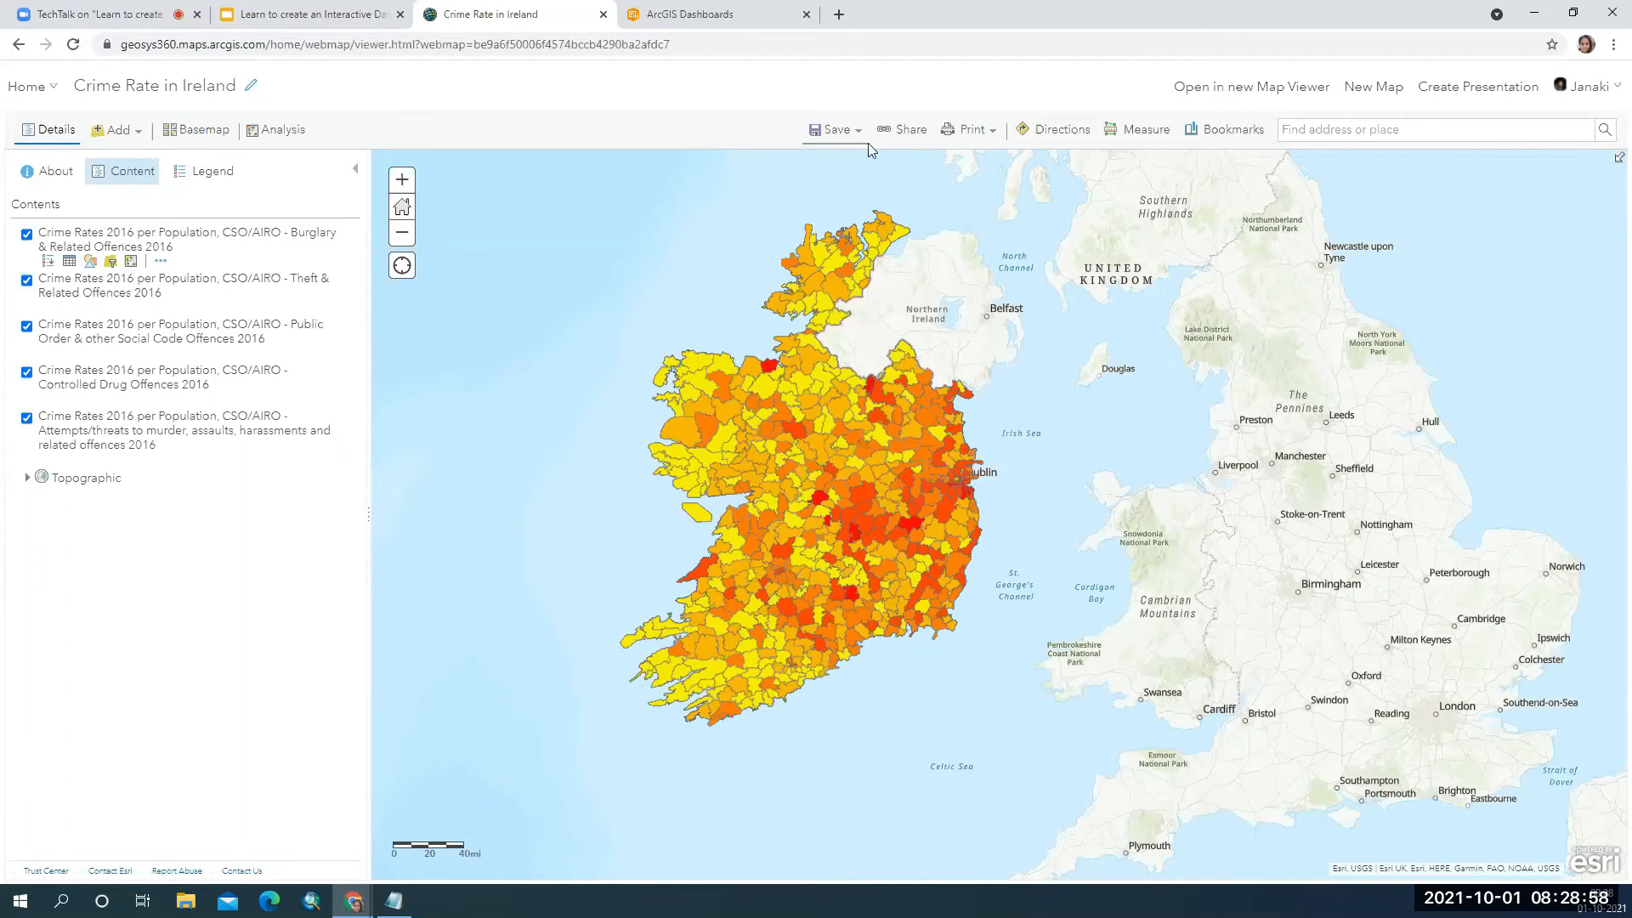
Share the map with everyone, the Geosys Enterprise Solutions Pvt. Ltd. organization and all listed groups.
{"action": "left_click", "coordinate": [908, 129]}
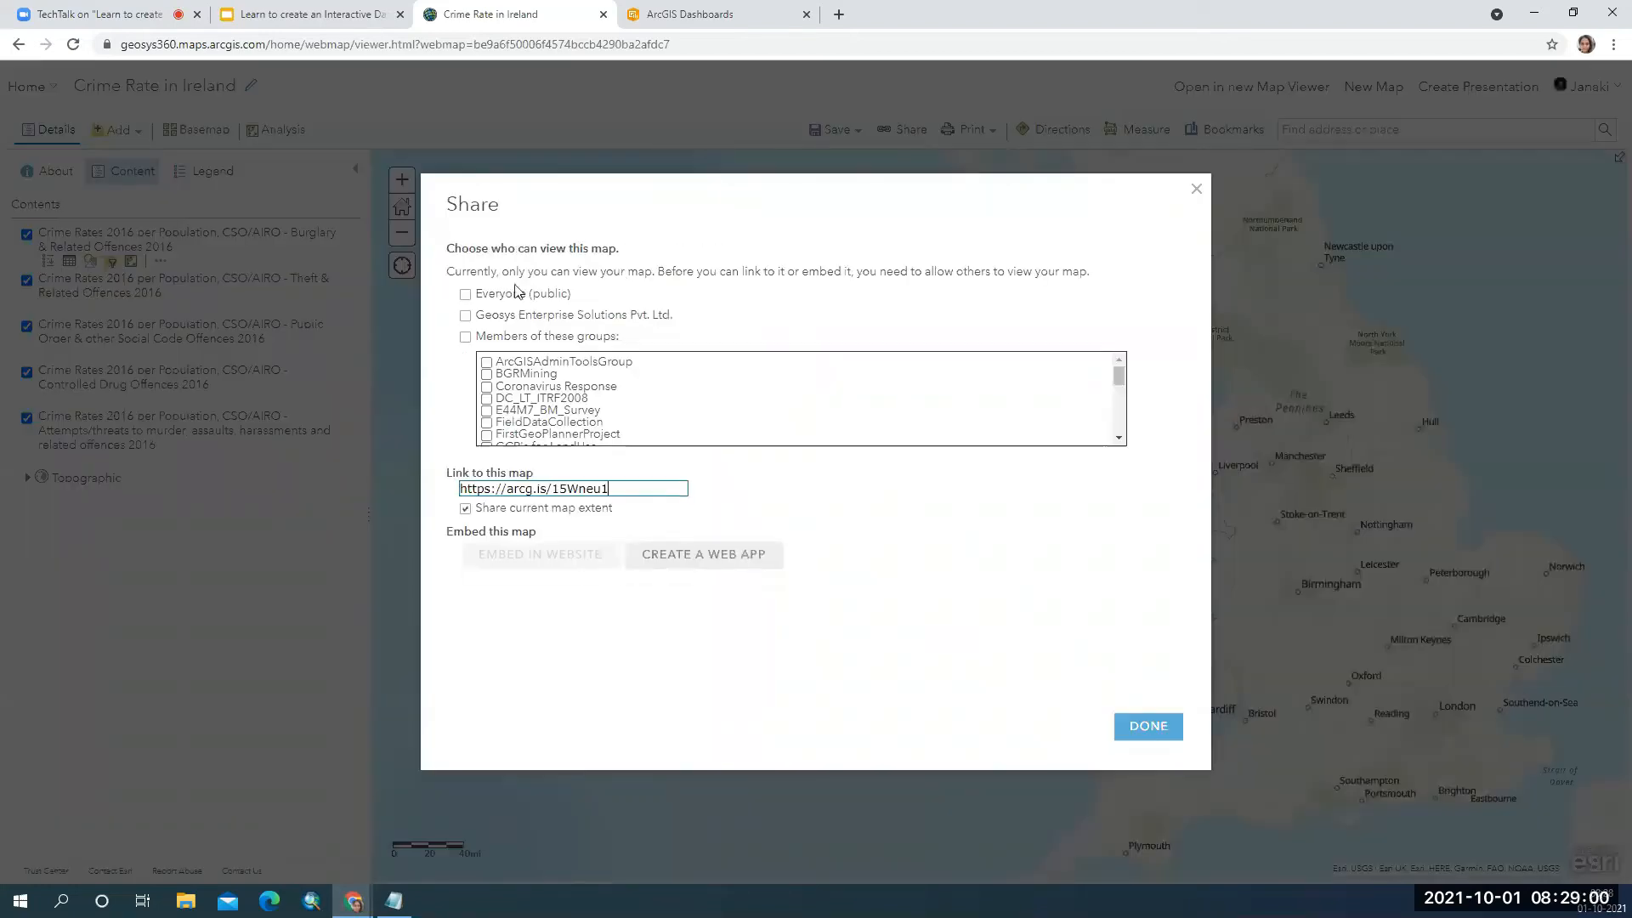
{"action": "left_click", "coordinate": [466, 294]}
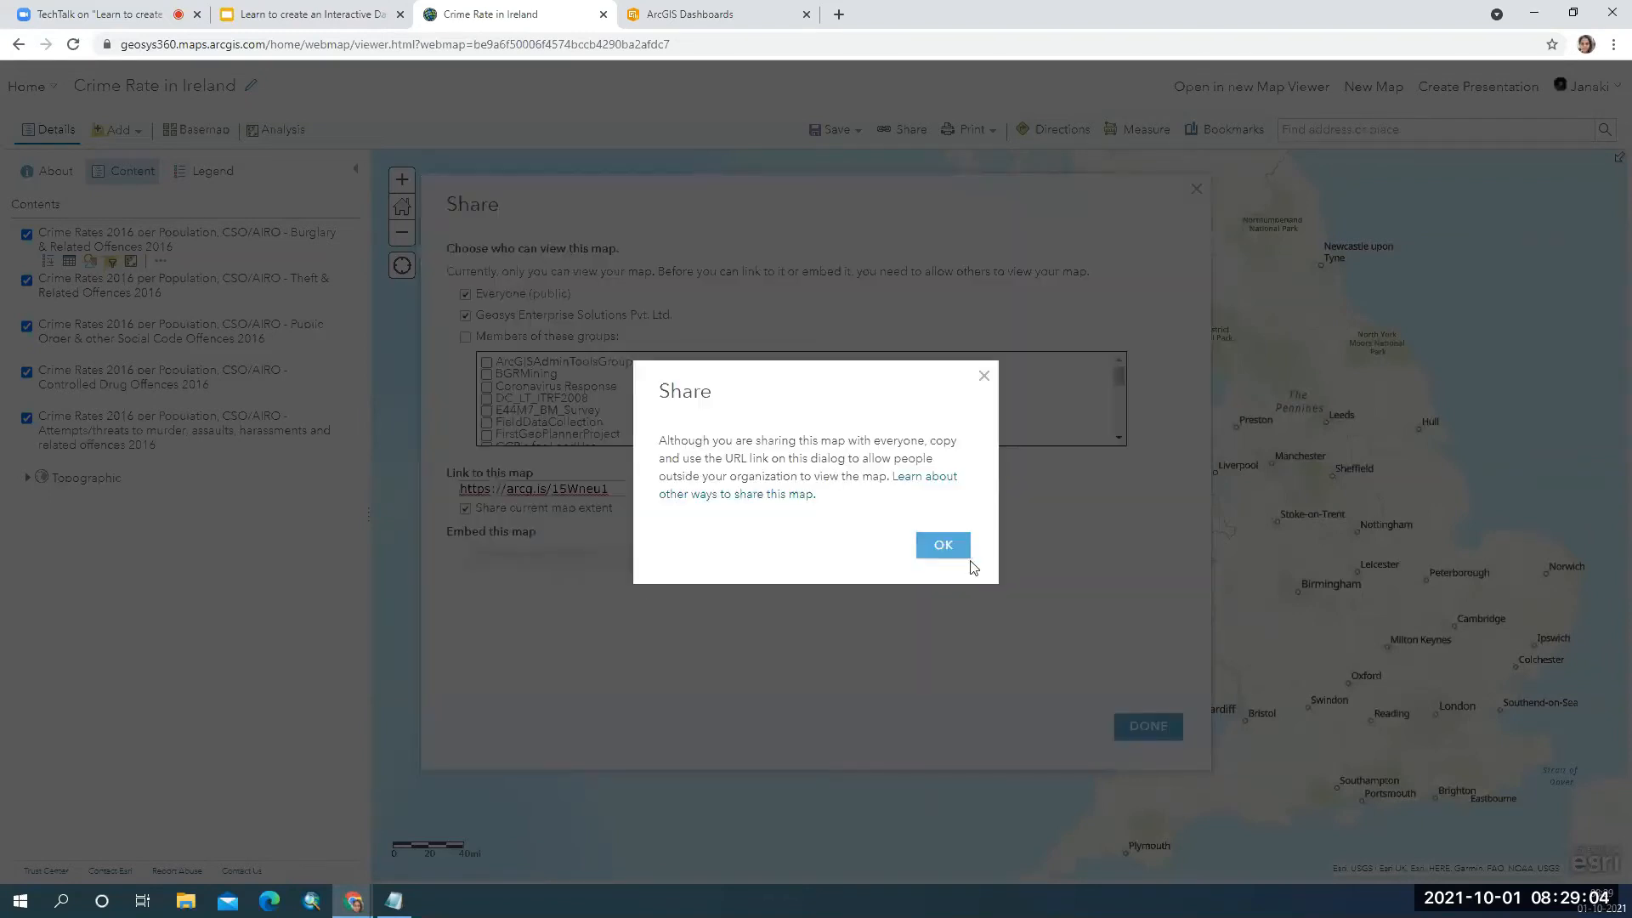
{"action": "left_click", "coordinate": [935, 545]}
{"action": "left_click", "coordinate": [464, 352]}
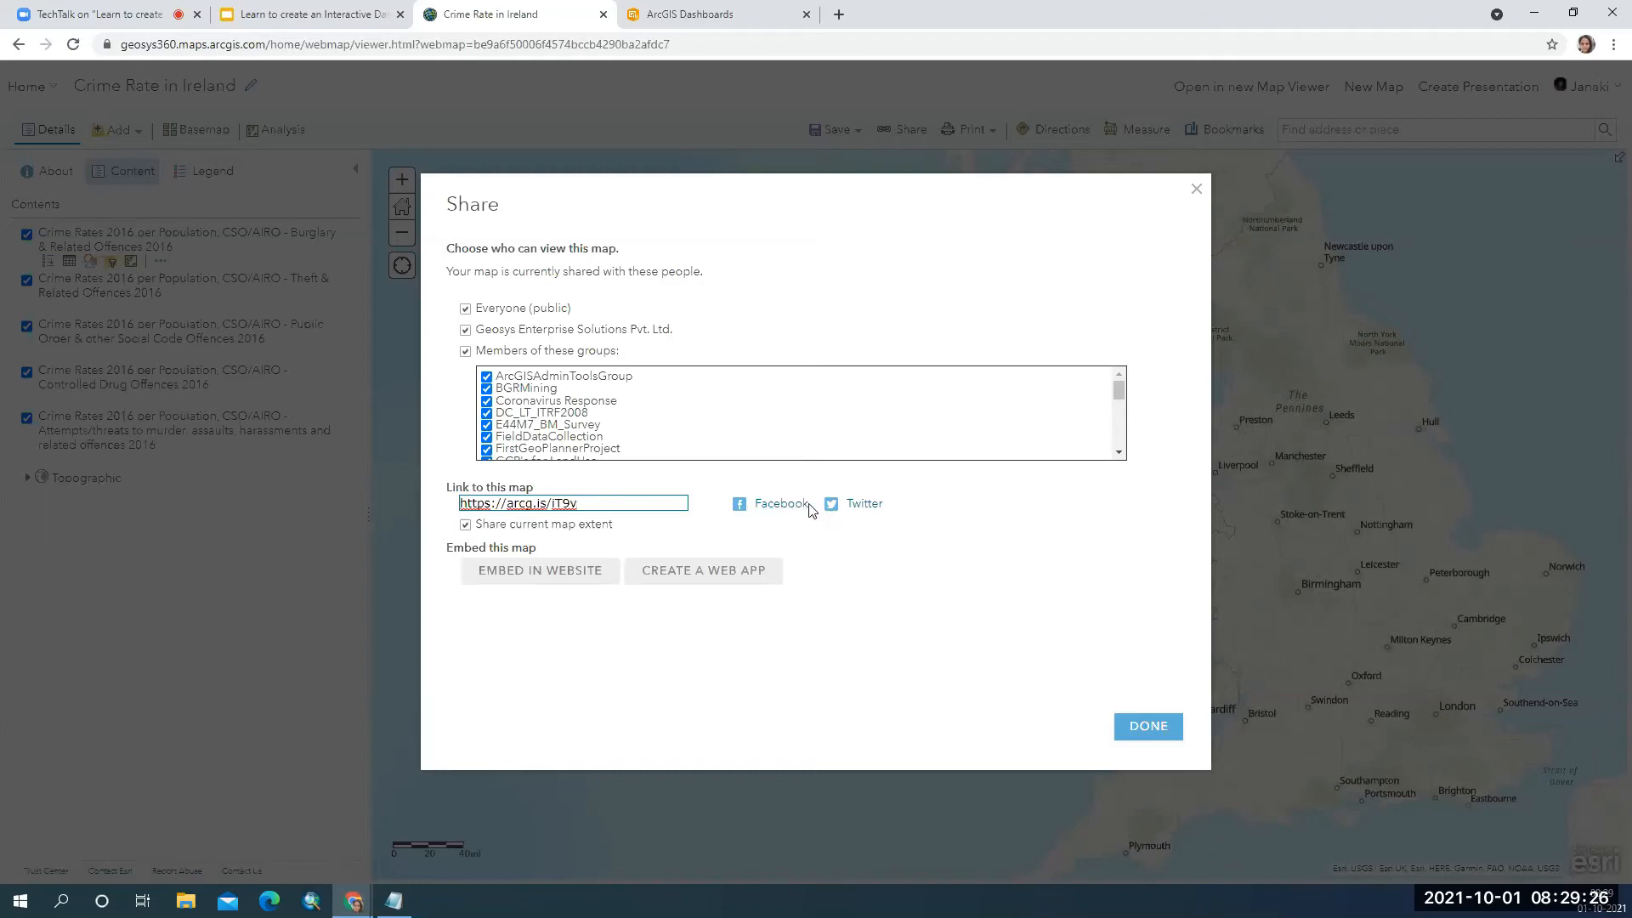
Start creating an ArcGIS Dashboards web app from the shared map and set its save folder to CrimeInformation_01102021.
{"action": "left_click", "coordinate": [758, 584]}
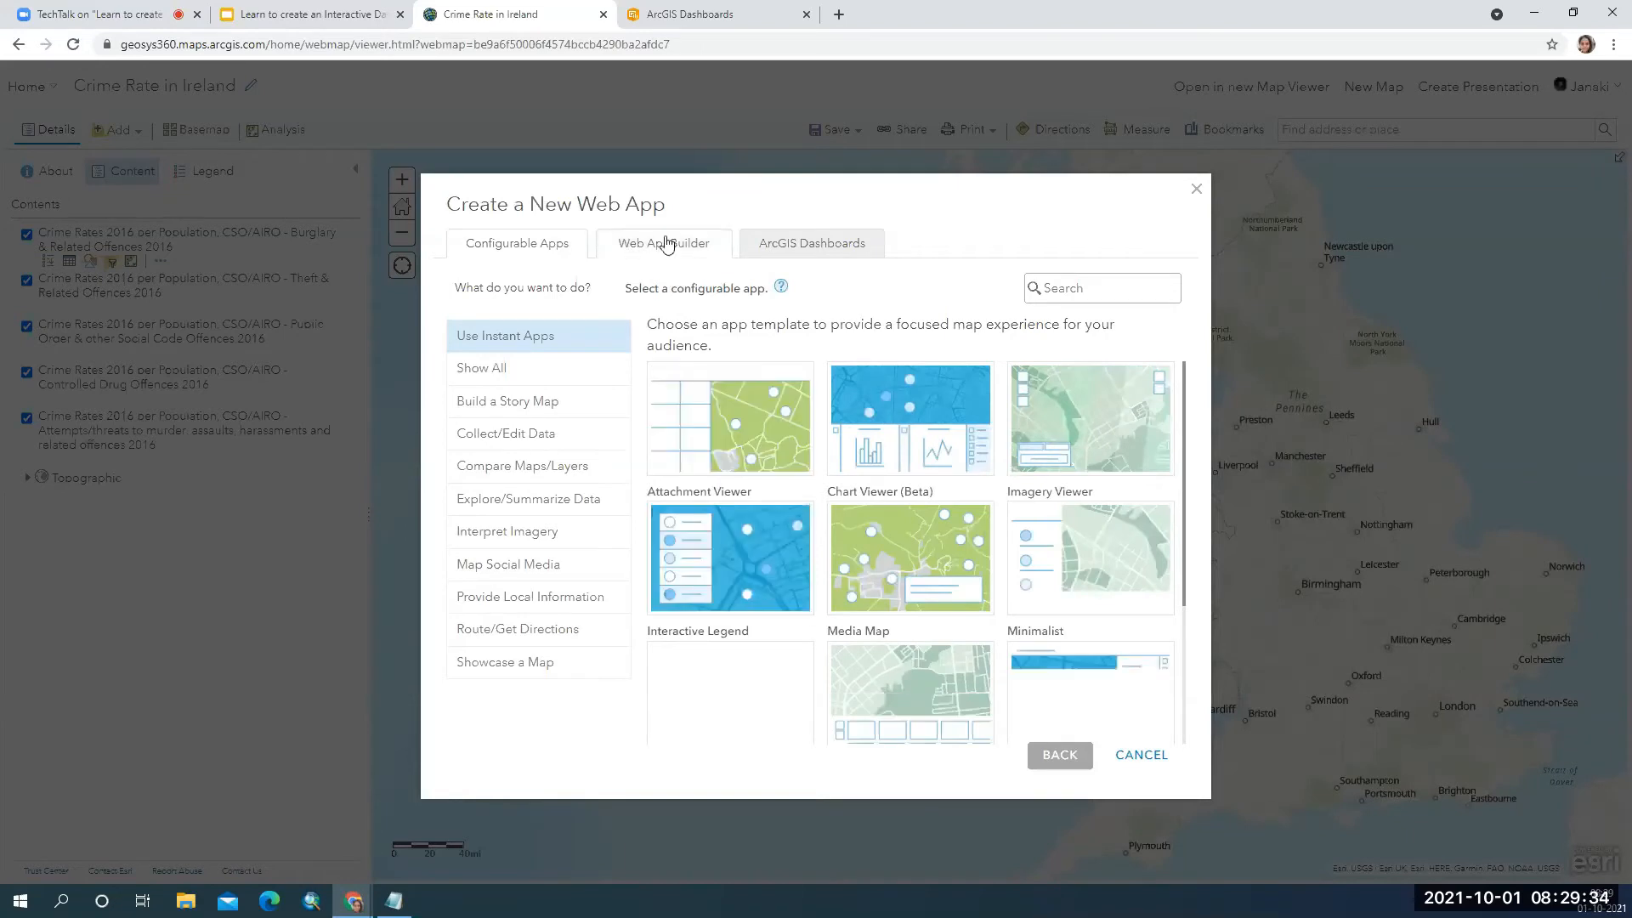
{"action": "left_click", "coordinate": [821, 253]}
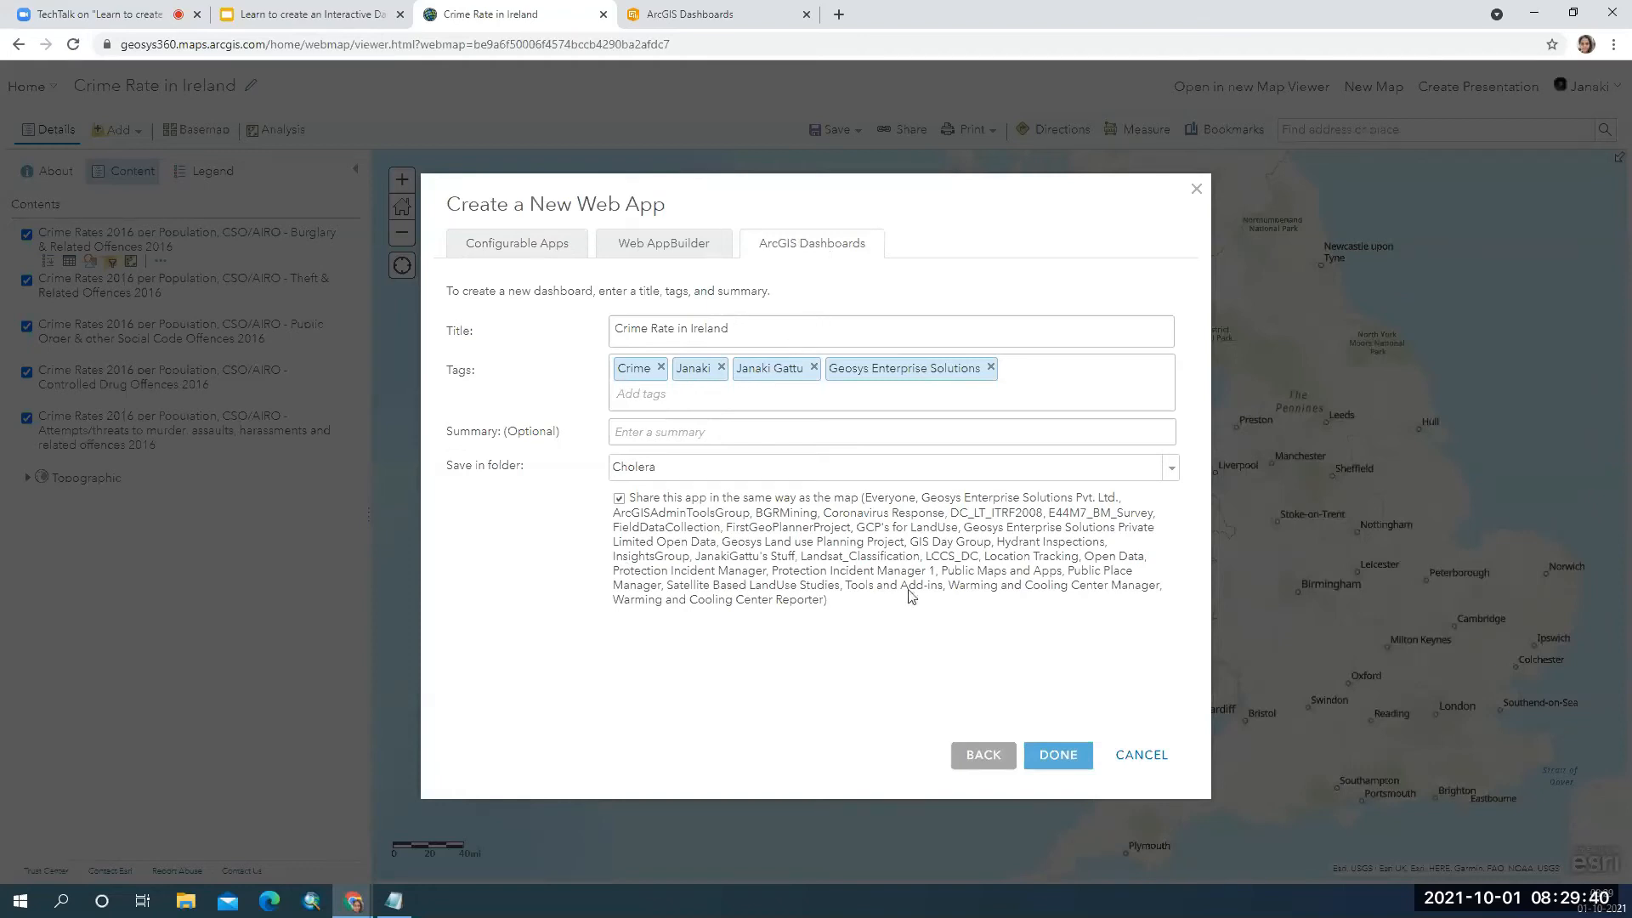
{"action": "left_click", "coordinate": [698, 476]}
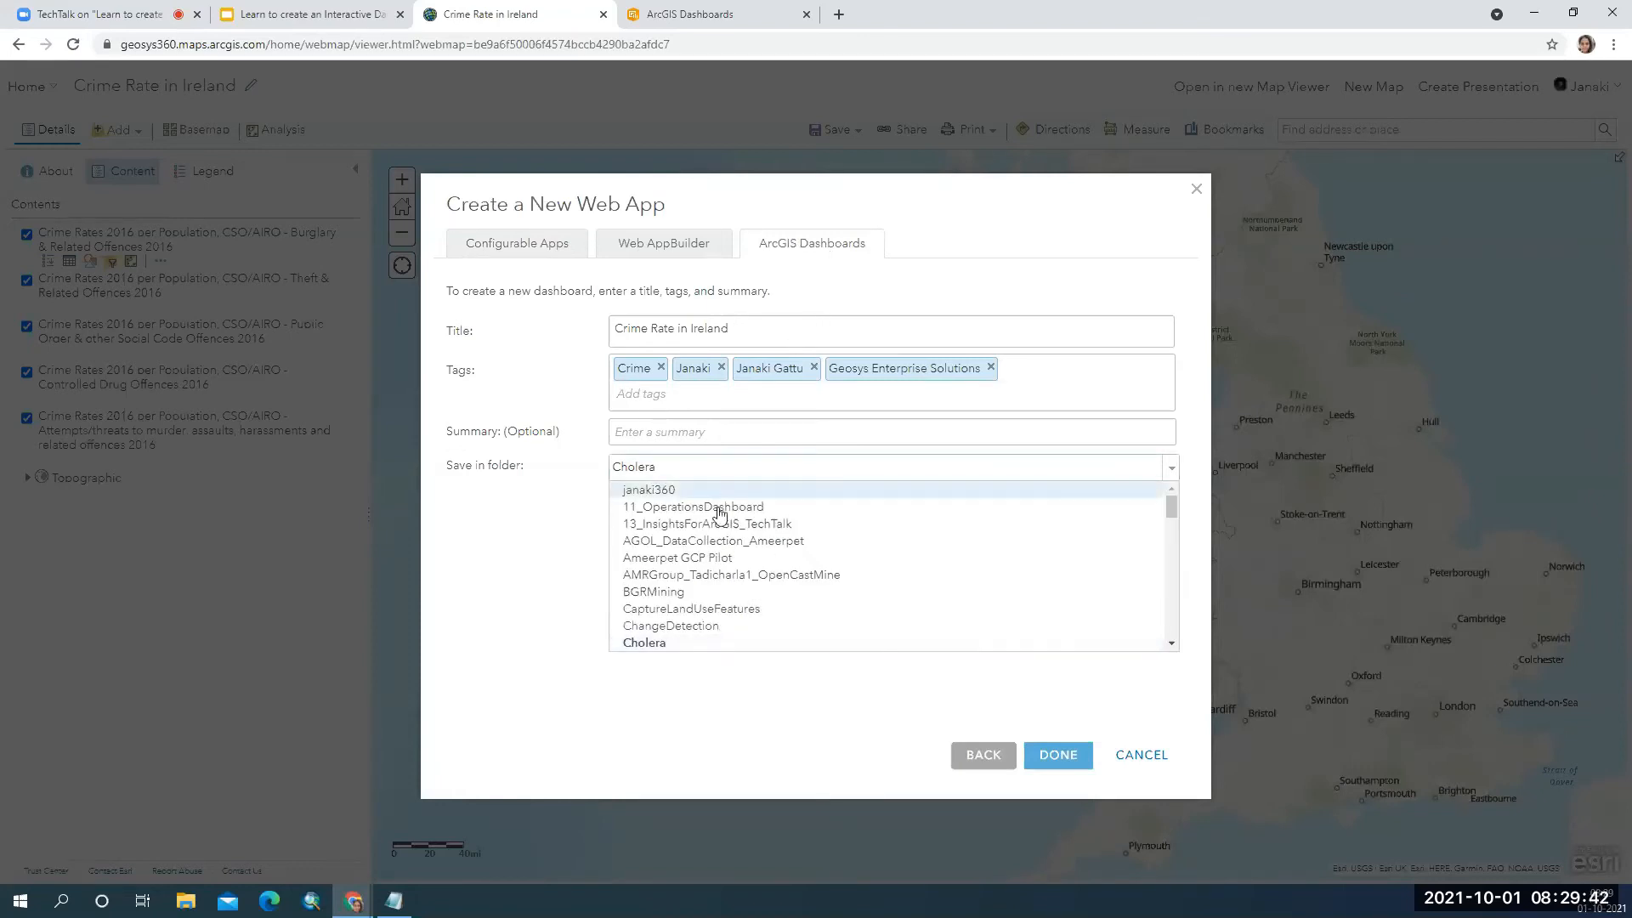
{"action": "scroll", "coordinate": [726, 612], "scroll_direction": "down", "scroll_amount": 1}
{"action": "scroll", "coordinate": [726, 614], "scroll_direction": "down", "scroll_amount": 1}
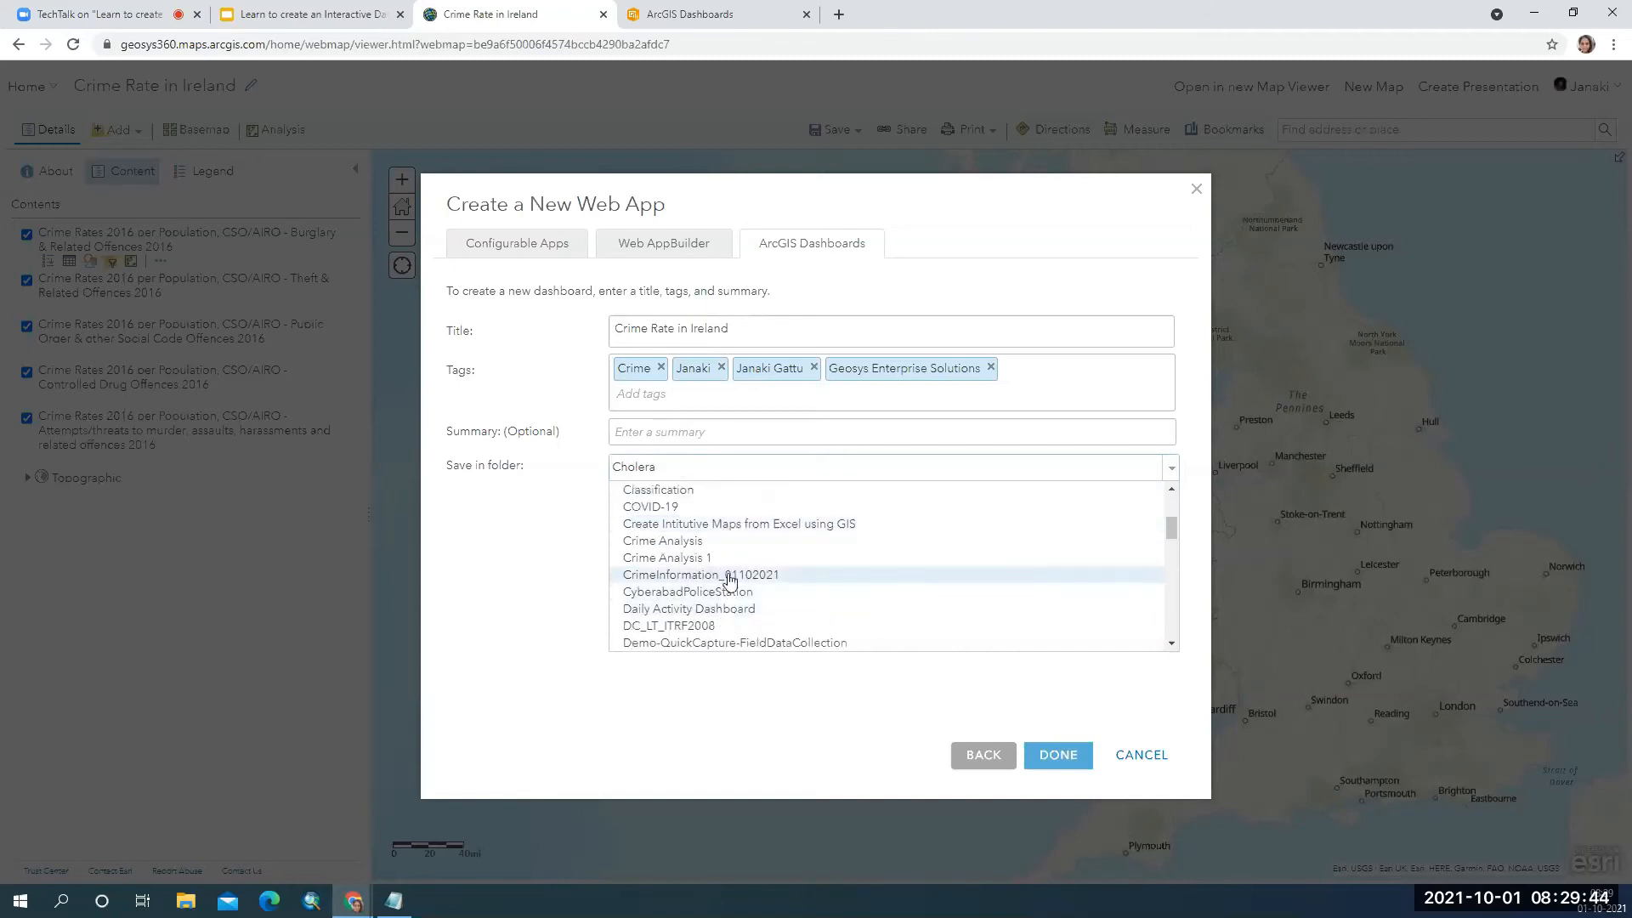
{"action": "left_click", "coordinate": [728, 576]}
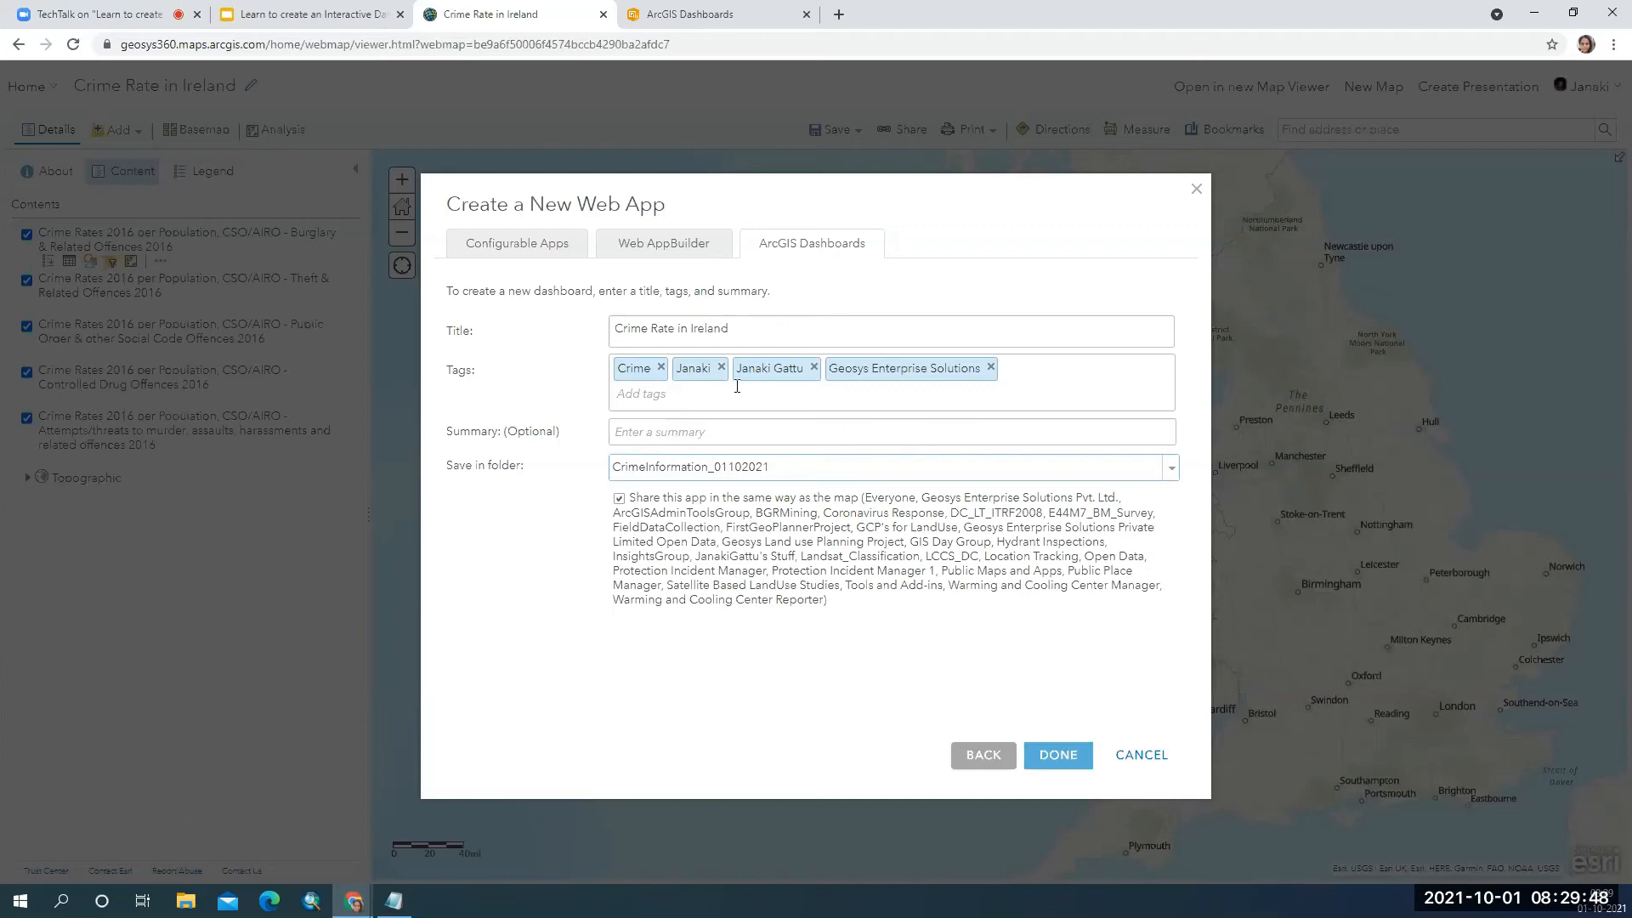
Enter the summary "Web Application for Crime Rate in Ireland" and create the dashboard.
{"action": "left_click", "coordinate": [725, 423]}
{"action": "type", "text": "Web Application for Crime "}
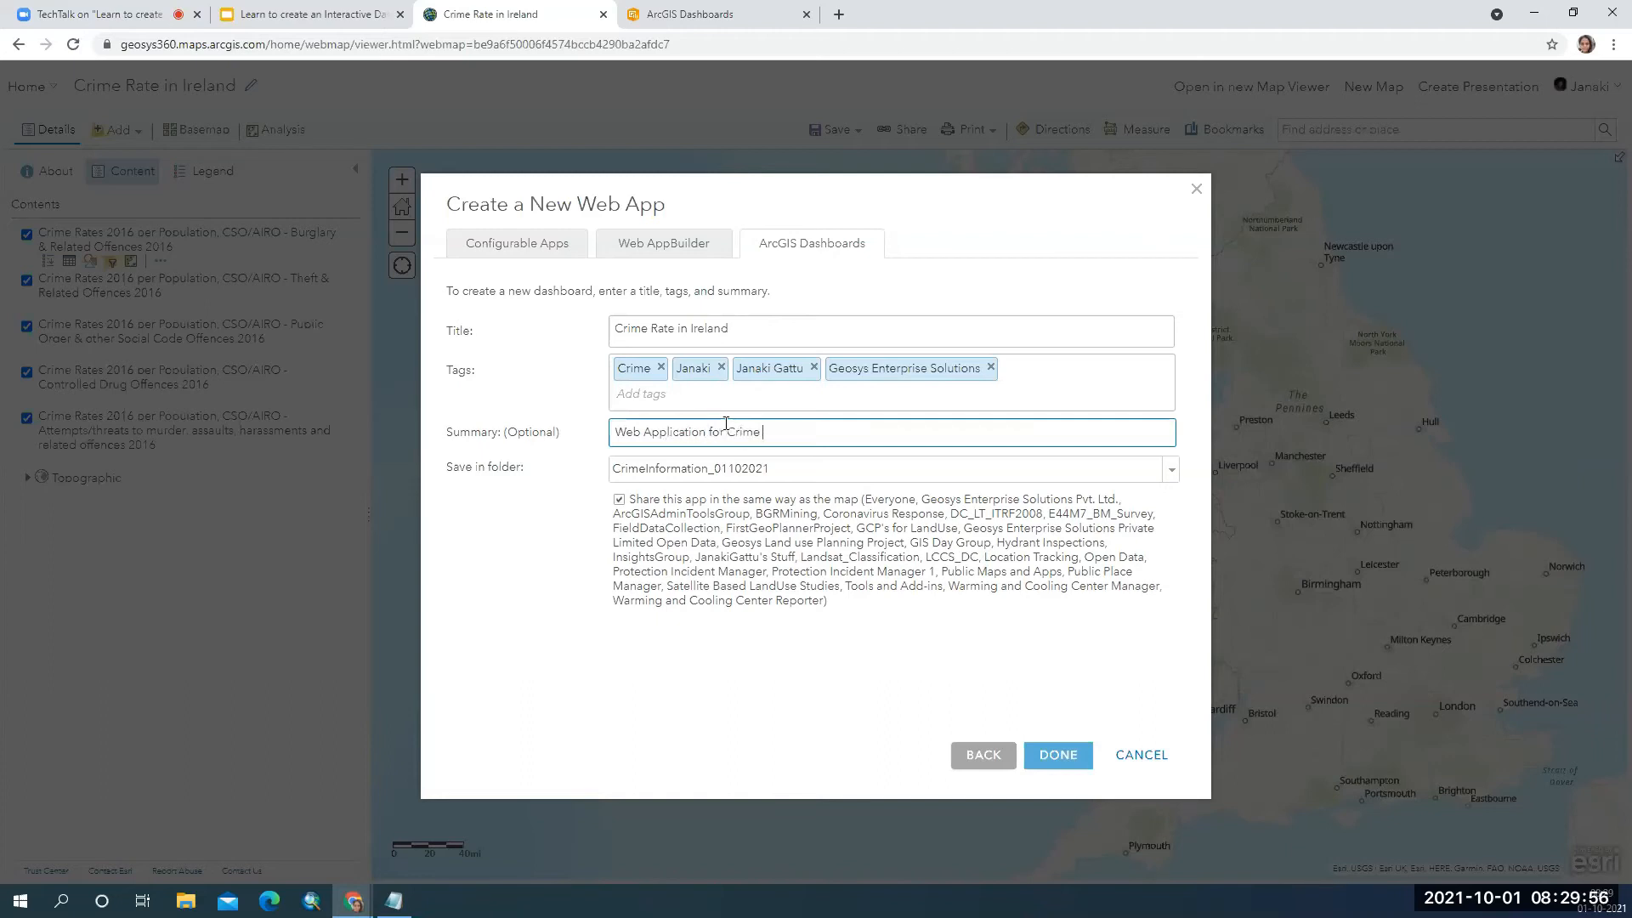
{"action": "type", "text": "RATE"}
{"action": "key", "text": "BackSpace"}
{"action": "type", "text": "ate in Ireland"}
{"action": "left_click", "coordinate": [1056, 756]}
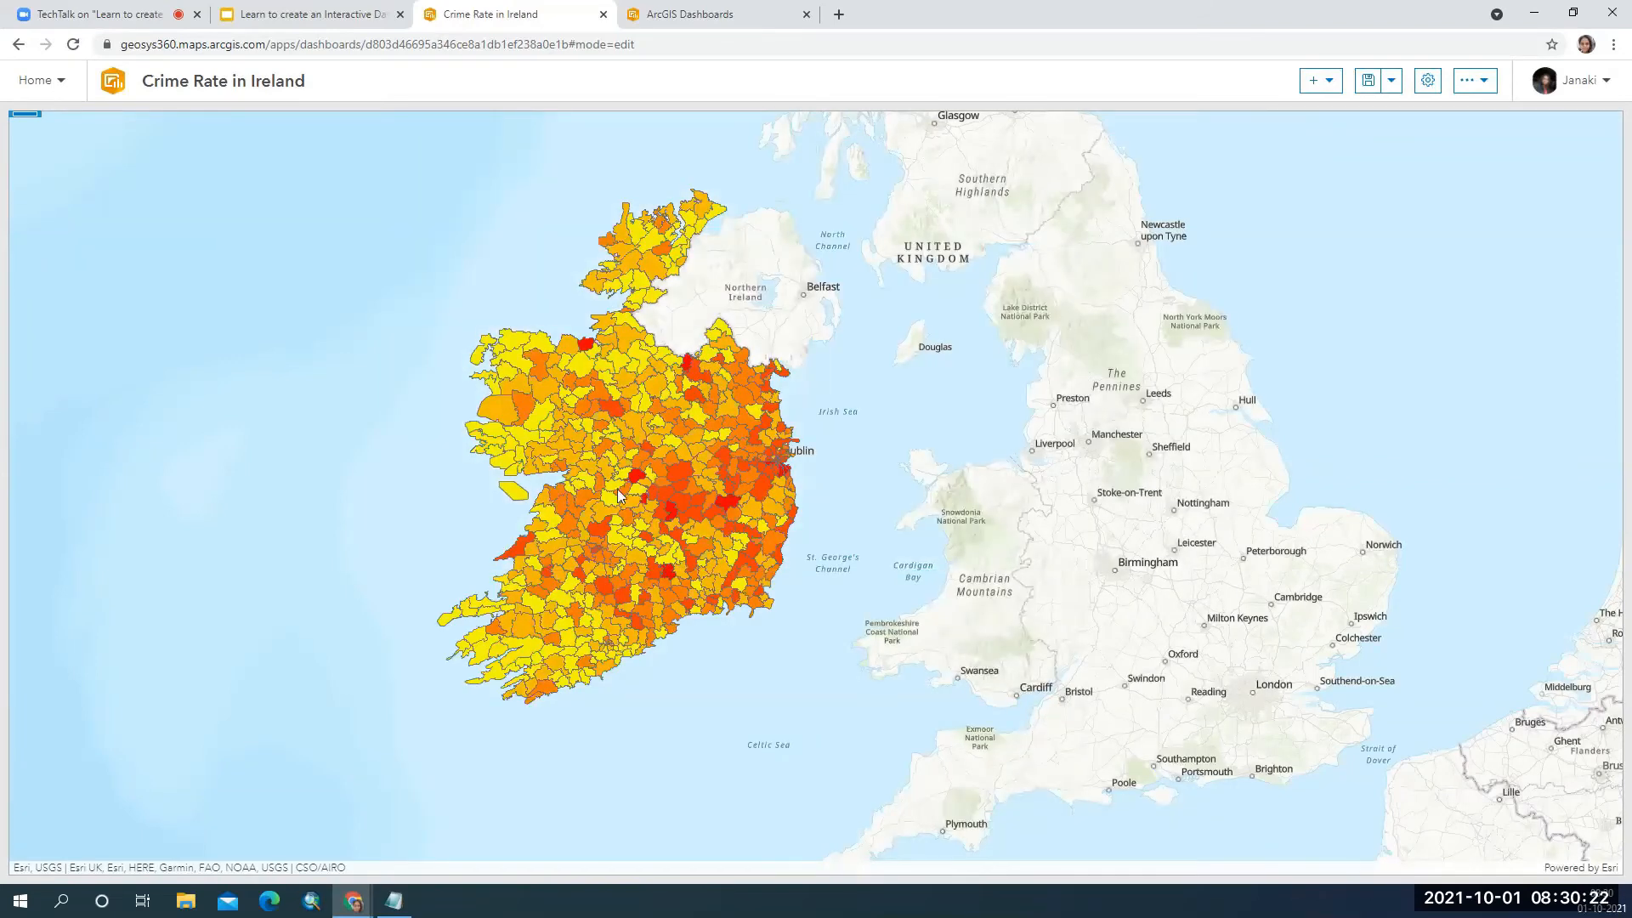
Refresh the ArcGIS Dashboards home page and check the new Crime Rate in Ireland dashboard's title, date and owner.
{"action": "left_click_drag", "start_coordinate": [654, 517], "coordinate": [764, 578]}
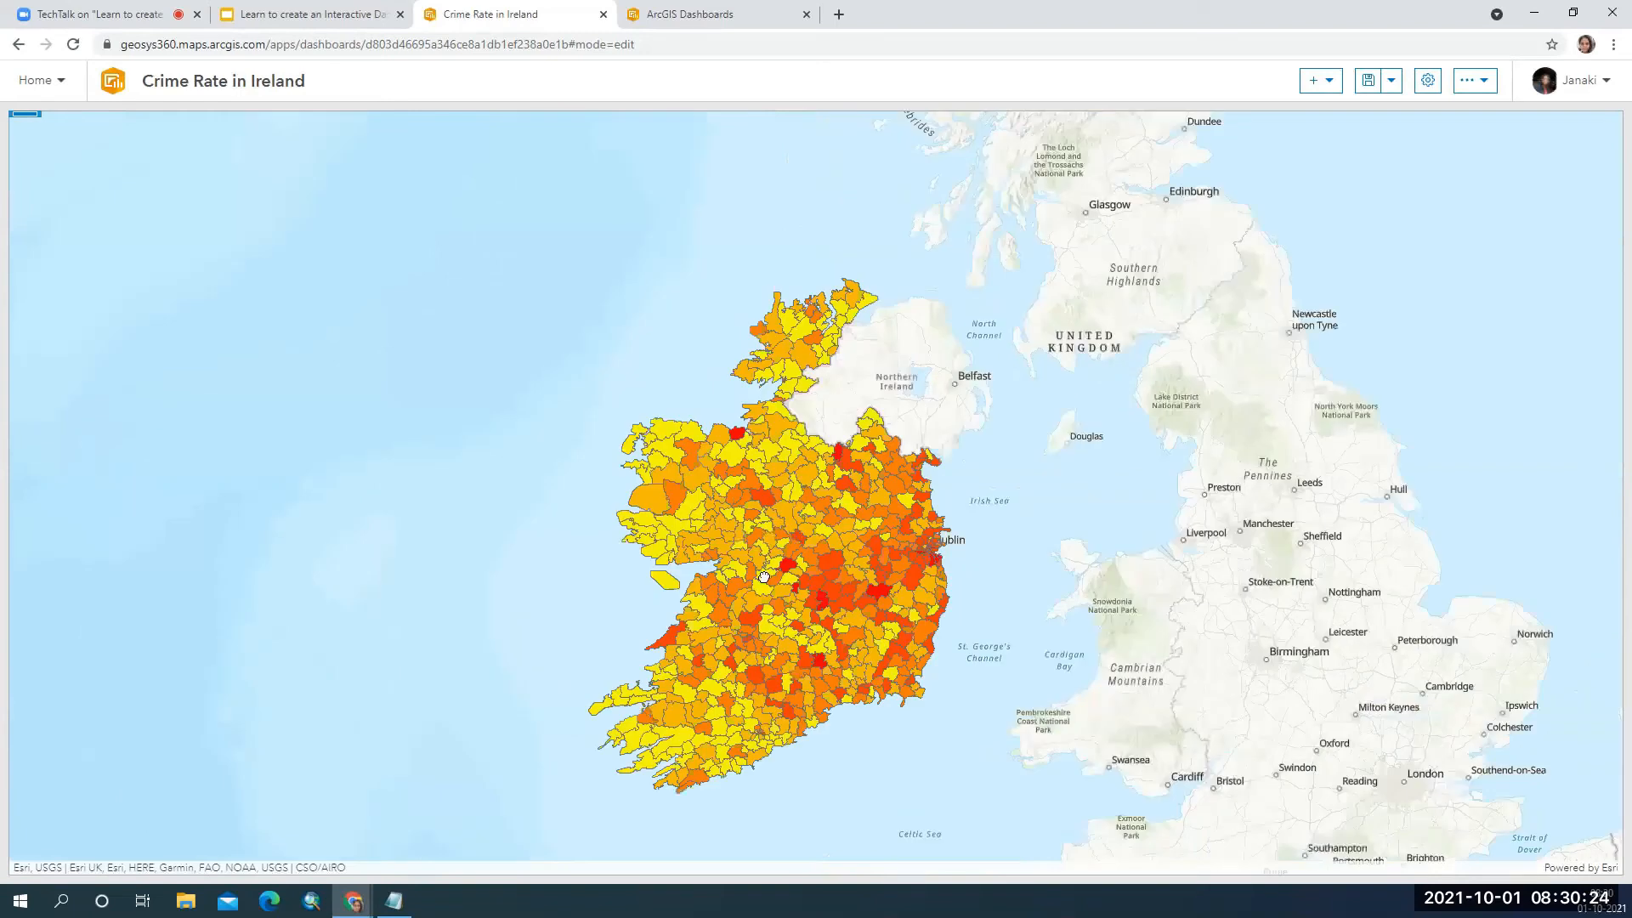
{"action": "scroll", "coordinate": [764, 577], "scroll_direction": "up", "scroll_amount": 1}
{"action": "scroll", "coordinate": [767, 577], "scroll_direction": "down", "scroll_amount": 1}
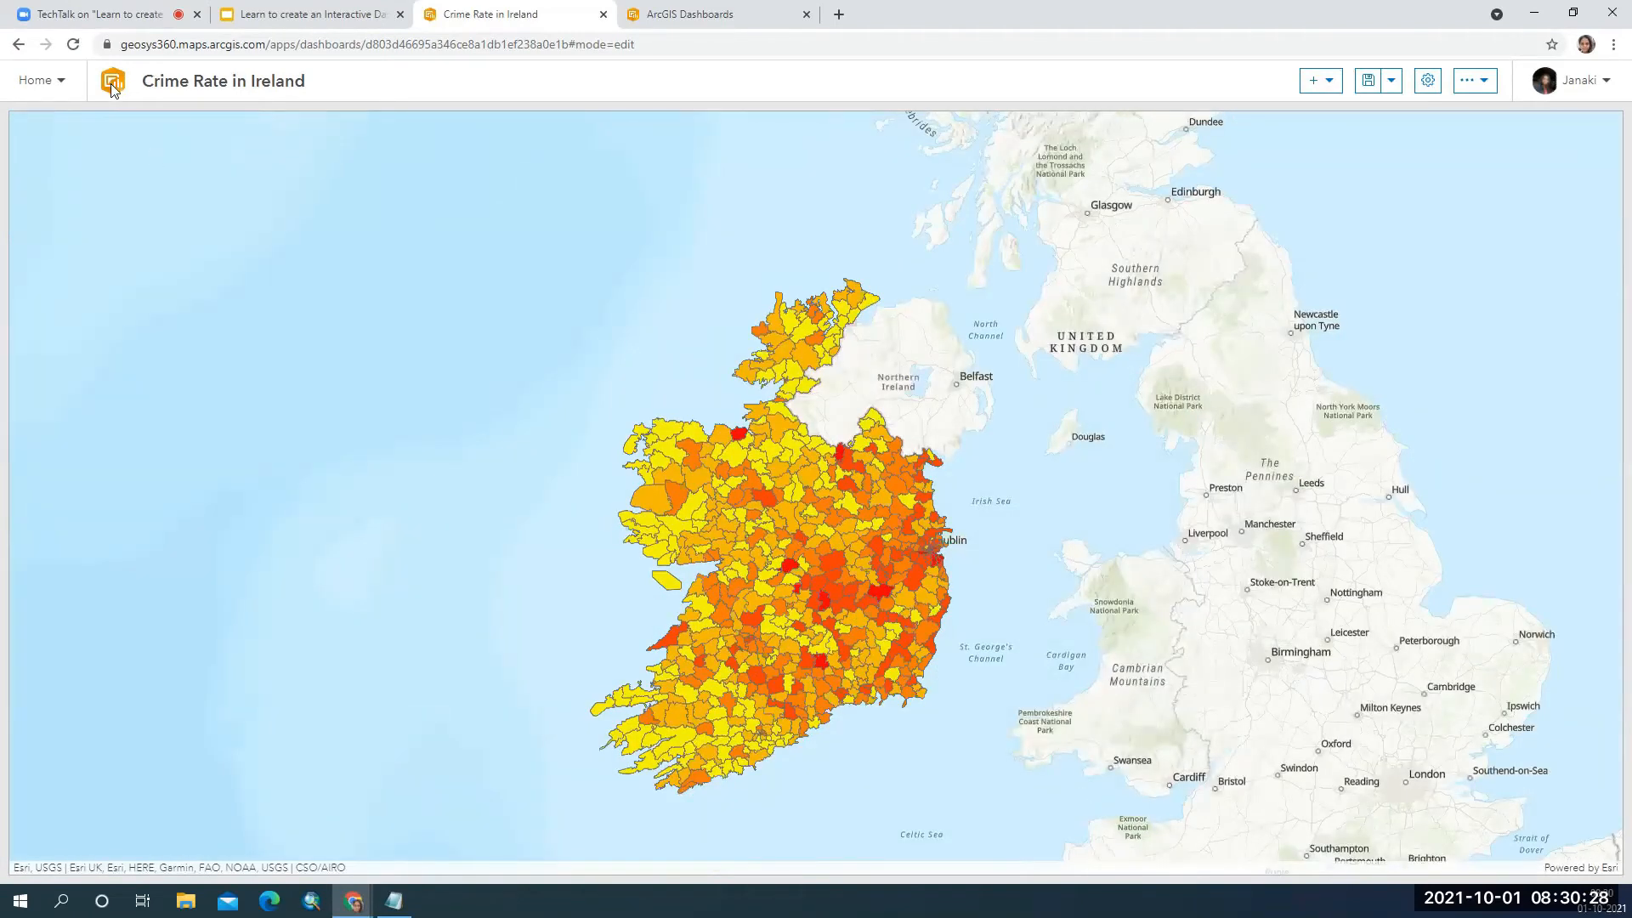
{"action": "left_click", "coordinate": [685, 14]}
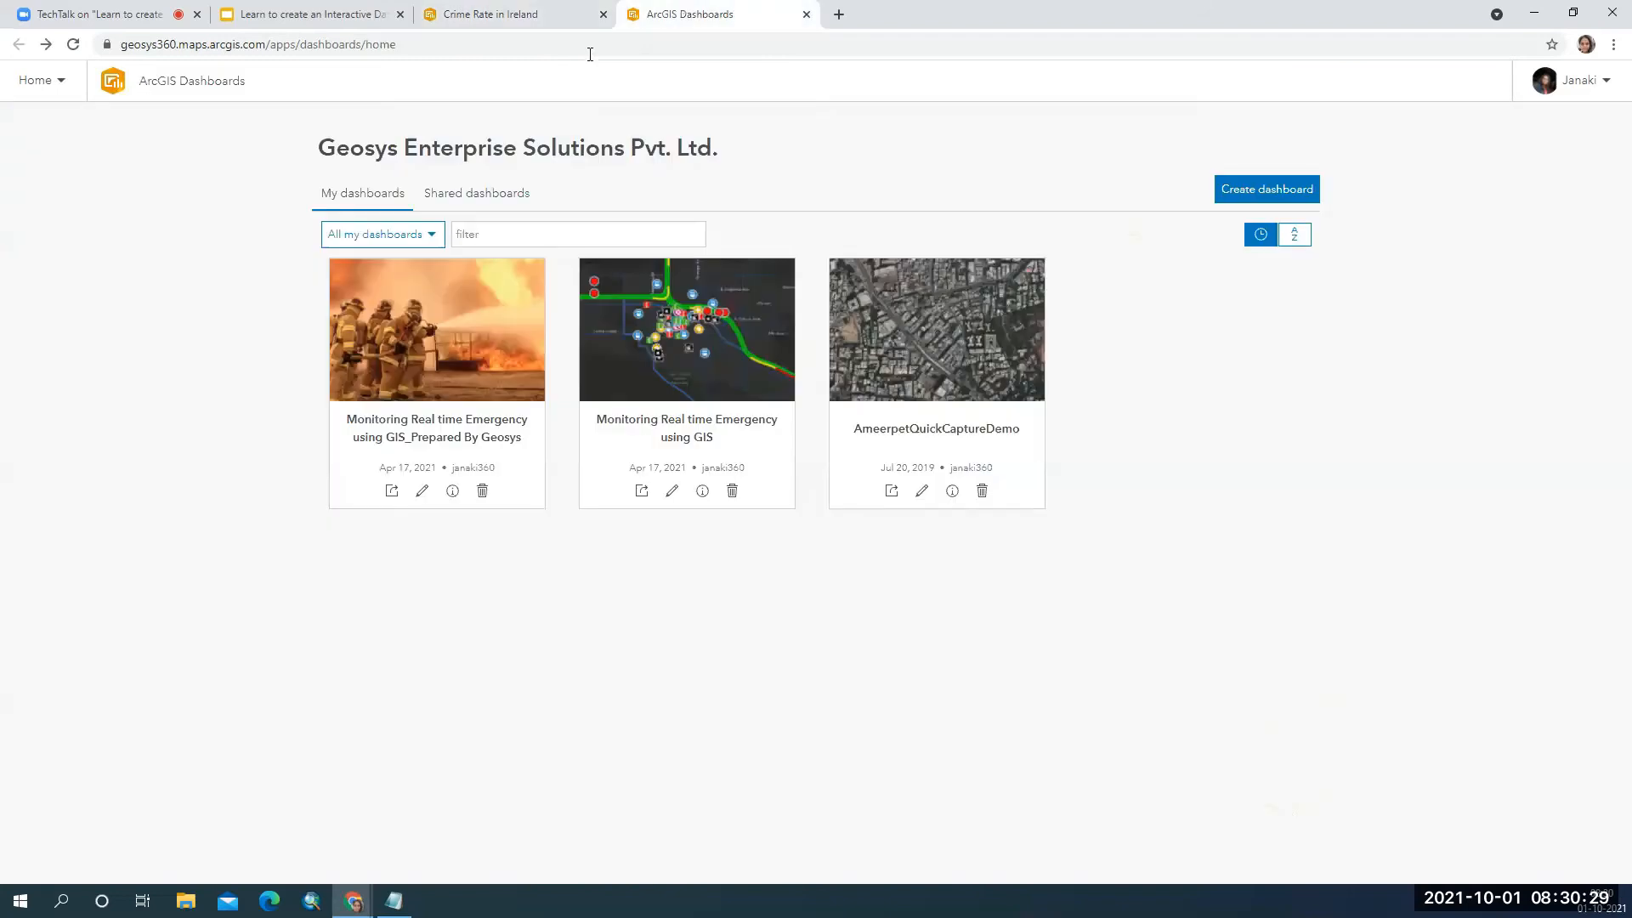
{"action": "left_click", "coordinate": [74, 45]}
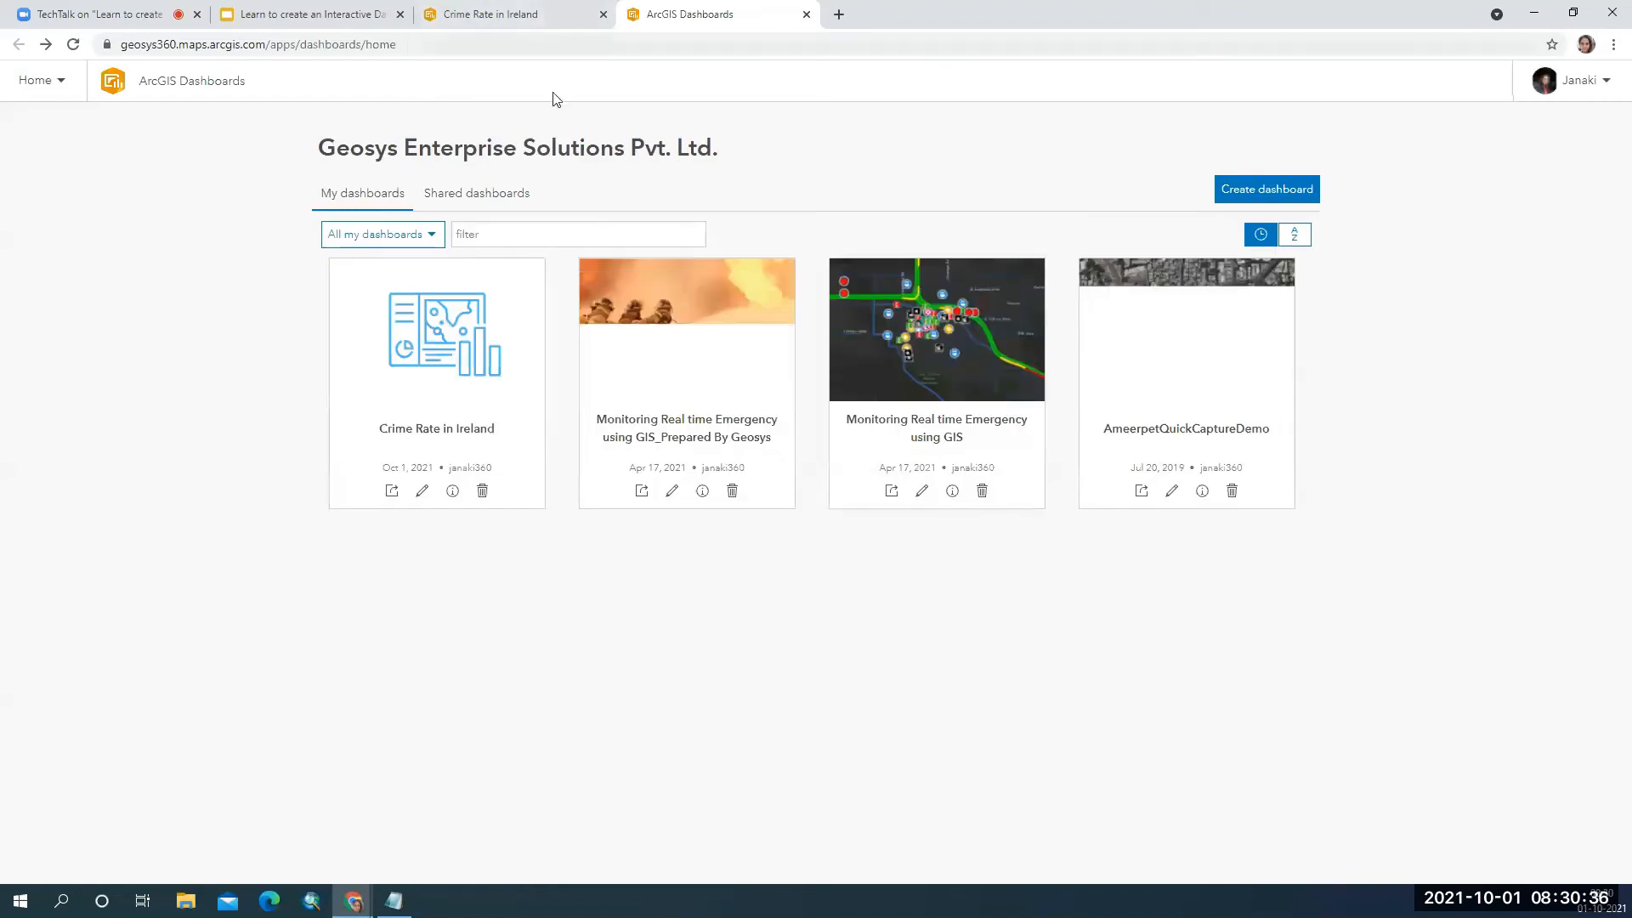
{"action": "left_click_drag", "start_coordinate": [388, 429], "coordinate": [485, 431]}
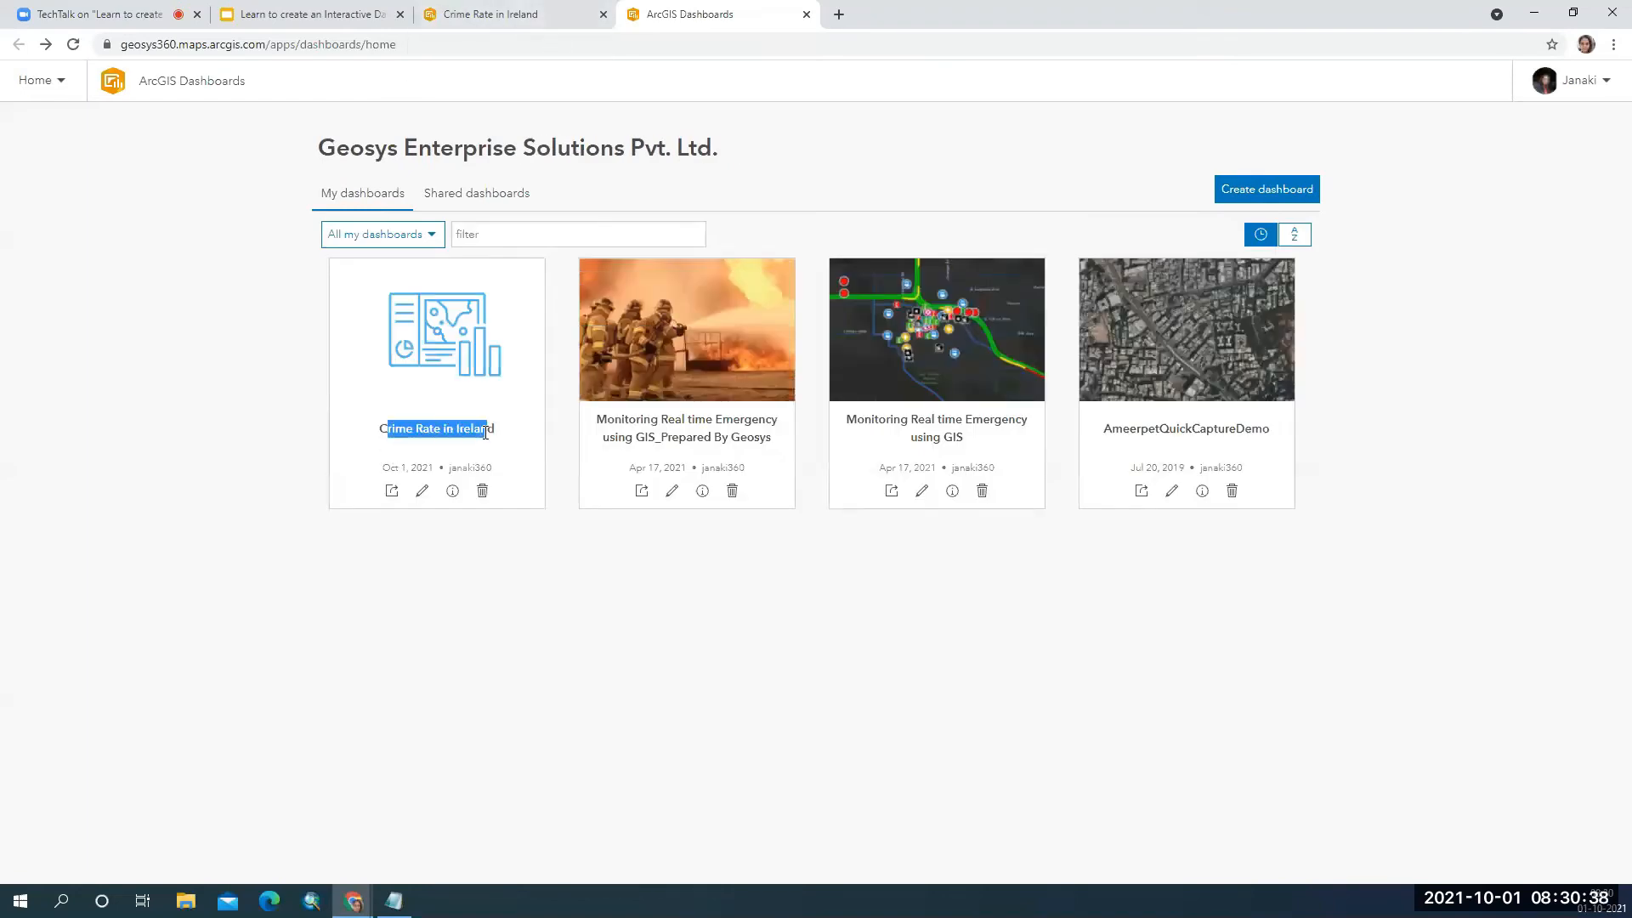
{"action": "left_click_drag", "start_coordinate": [382, 468], "coordinate": [492, 468]}
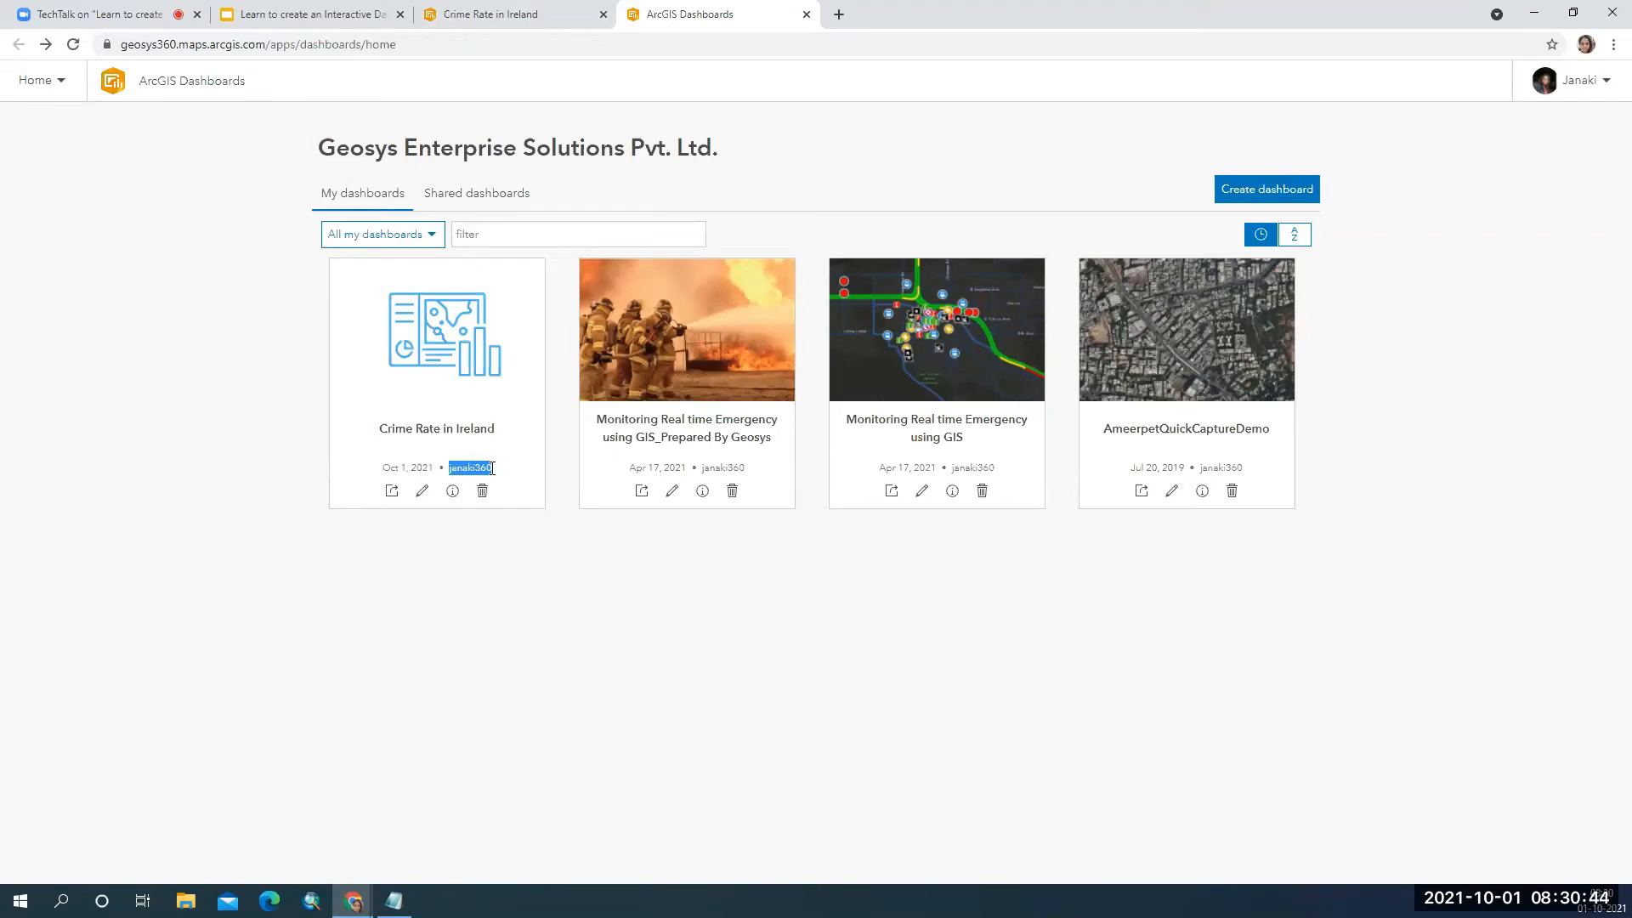
Return to the Crime Rate in Ireland dashboard and add a header titled "Crime Rate in Ireland".
{"action": "left_click", "coordinate": [507, 10]}
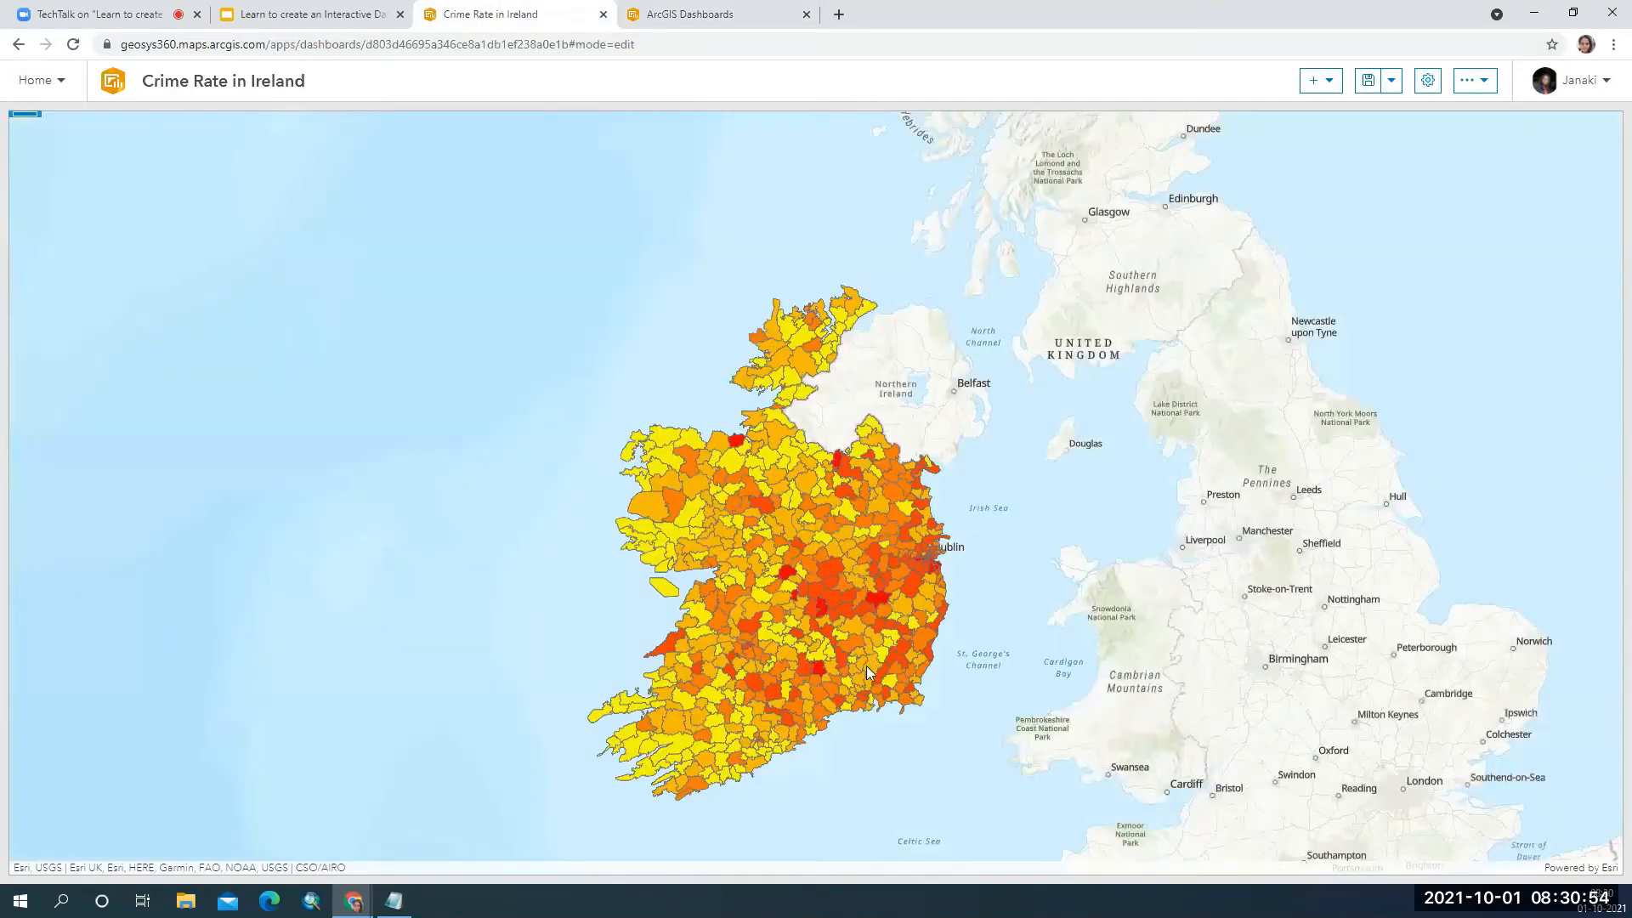
{"action": "left_click_drag", "start_coordinate": [815, 735], "coordinate": [810, 615]}
{"action": "scroll", "coordinate": [810, 615], "scroll_direction": "up", "scroll_amount": 2}
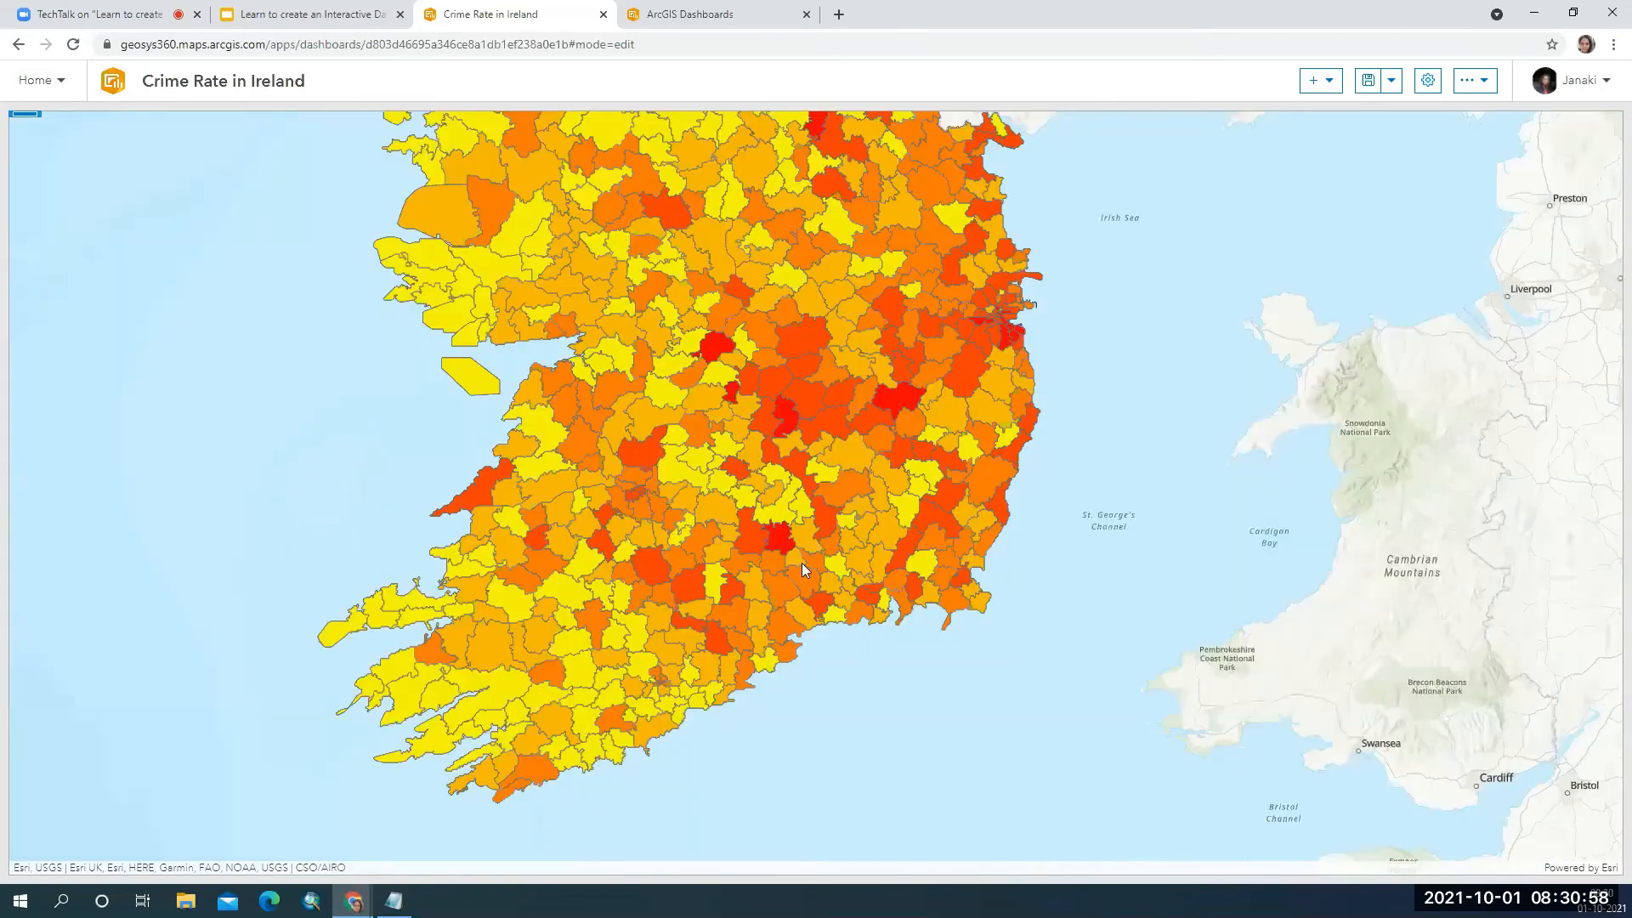
{"action": "scroll", "coordinate": [802, 563], "scroll_direction": "down", "scroll_amount": 1}
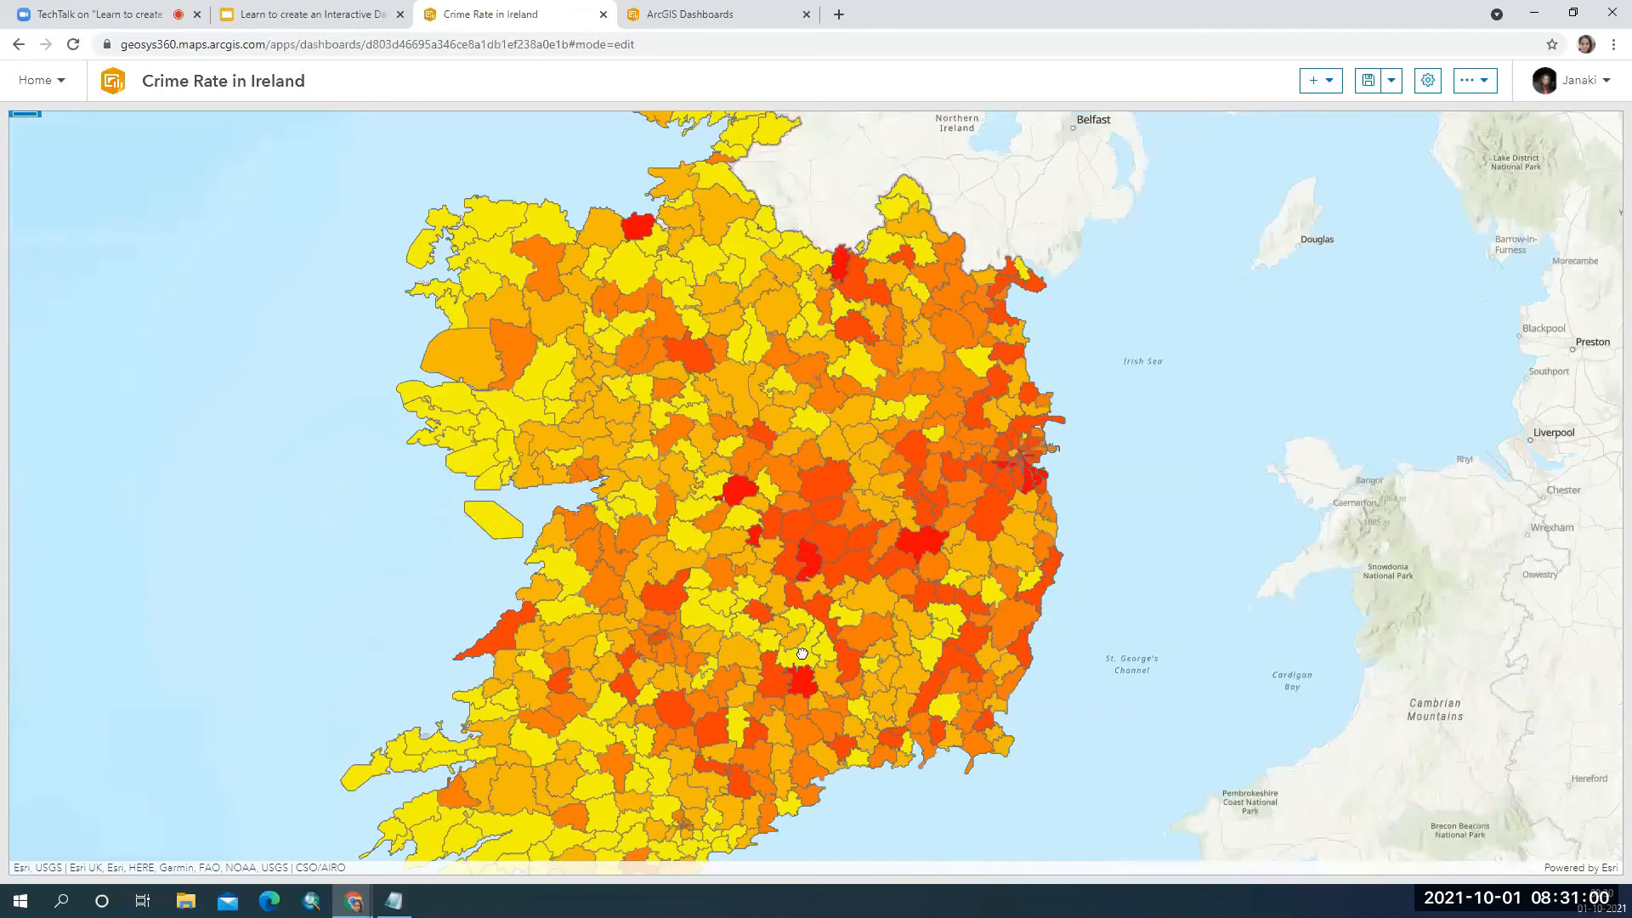
{"action": "scroll", "coordinate": [814, 583], "scroll_direction": "down", "scroll_amount": 2}
{"action": "left_click", "coordinate": [1315, 80]}
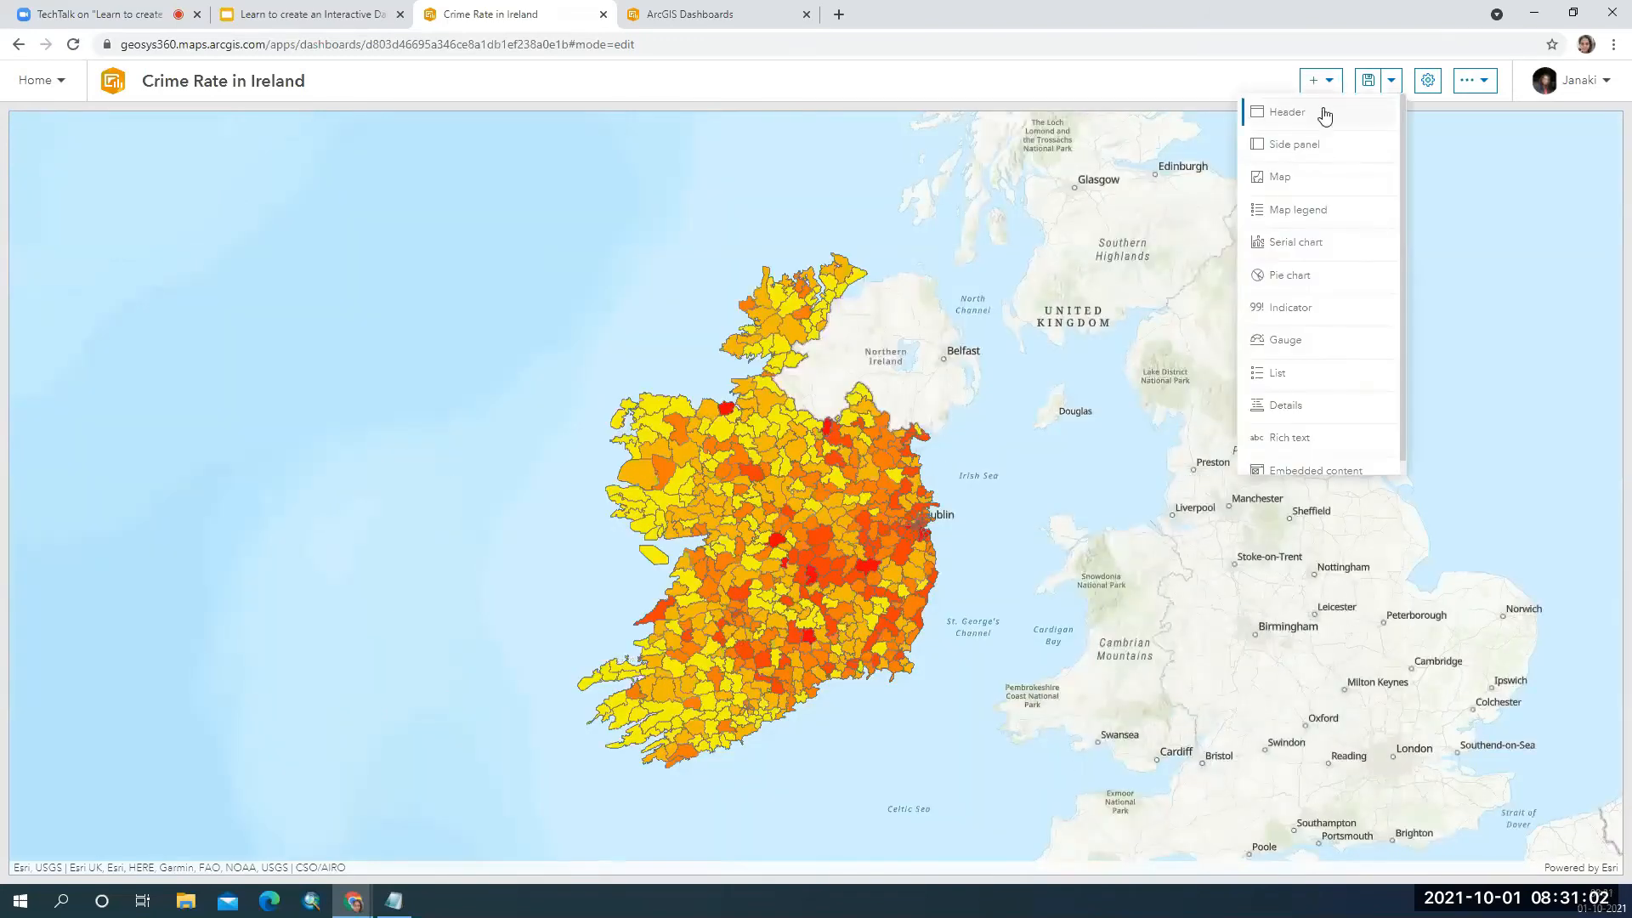
{"action": "left_click", "coordinate": [1323, 114]}
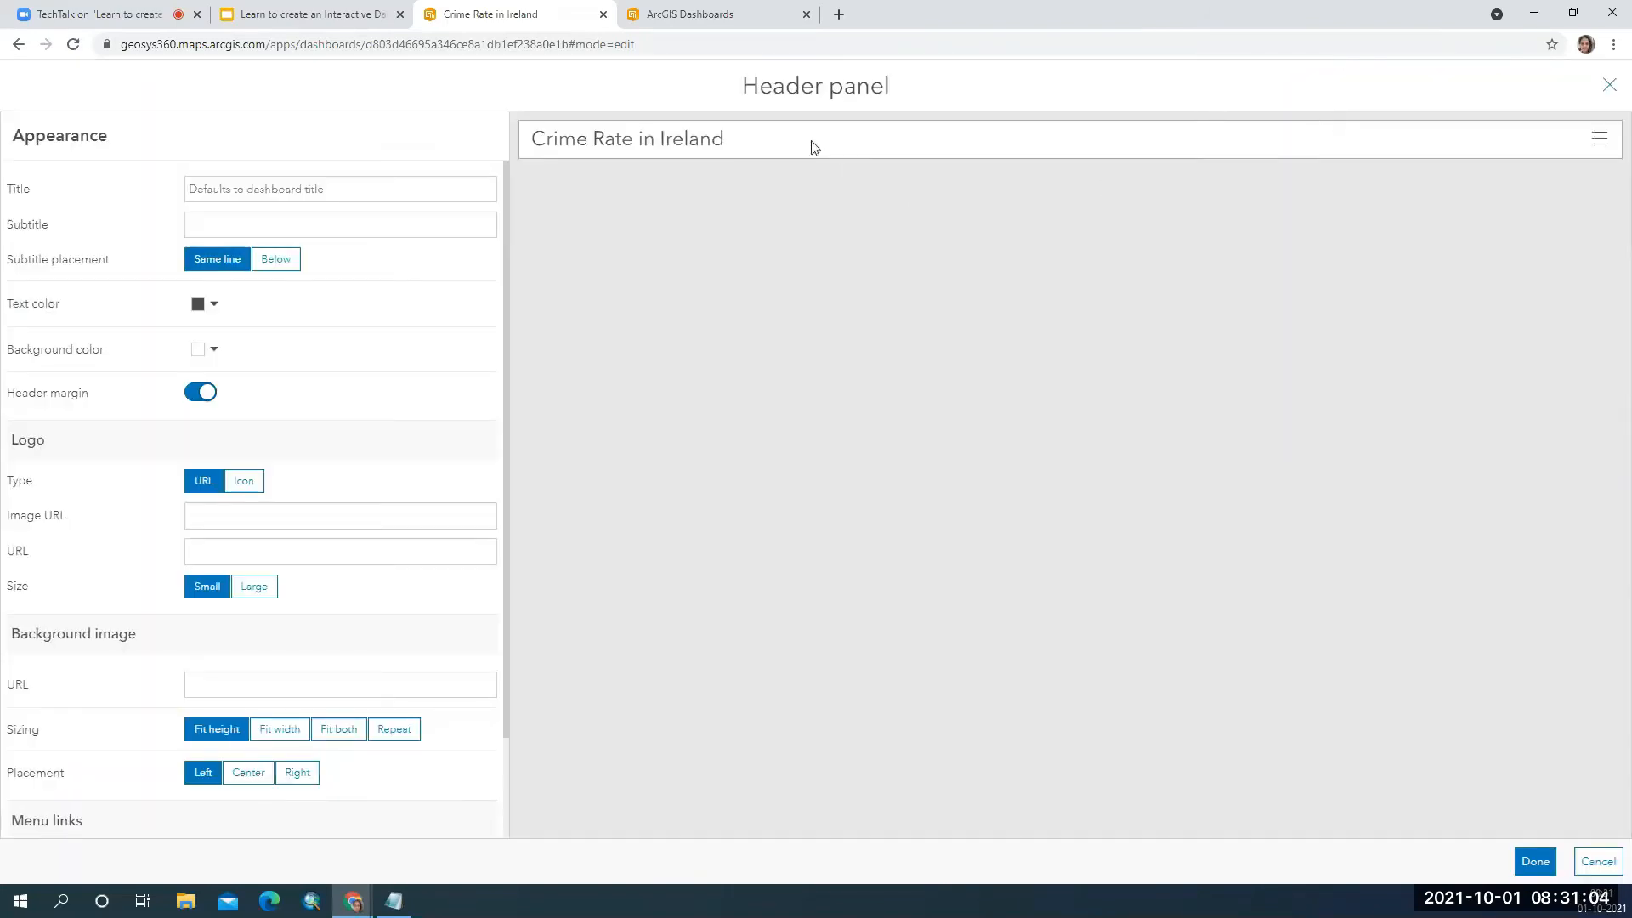
{"action": "double_click", "coordinate": [643, 136]}
{"action": "left_click", "coordinate": [270, 187]}
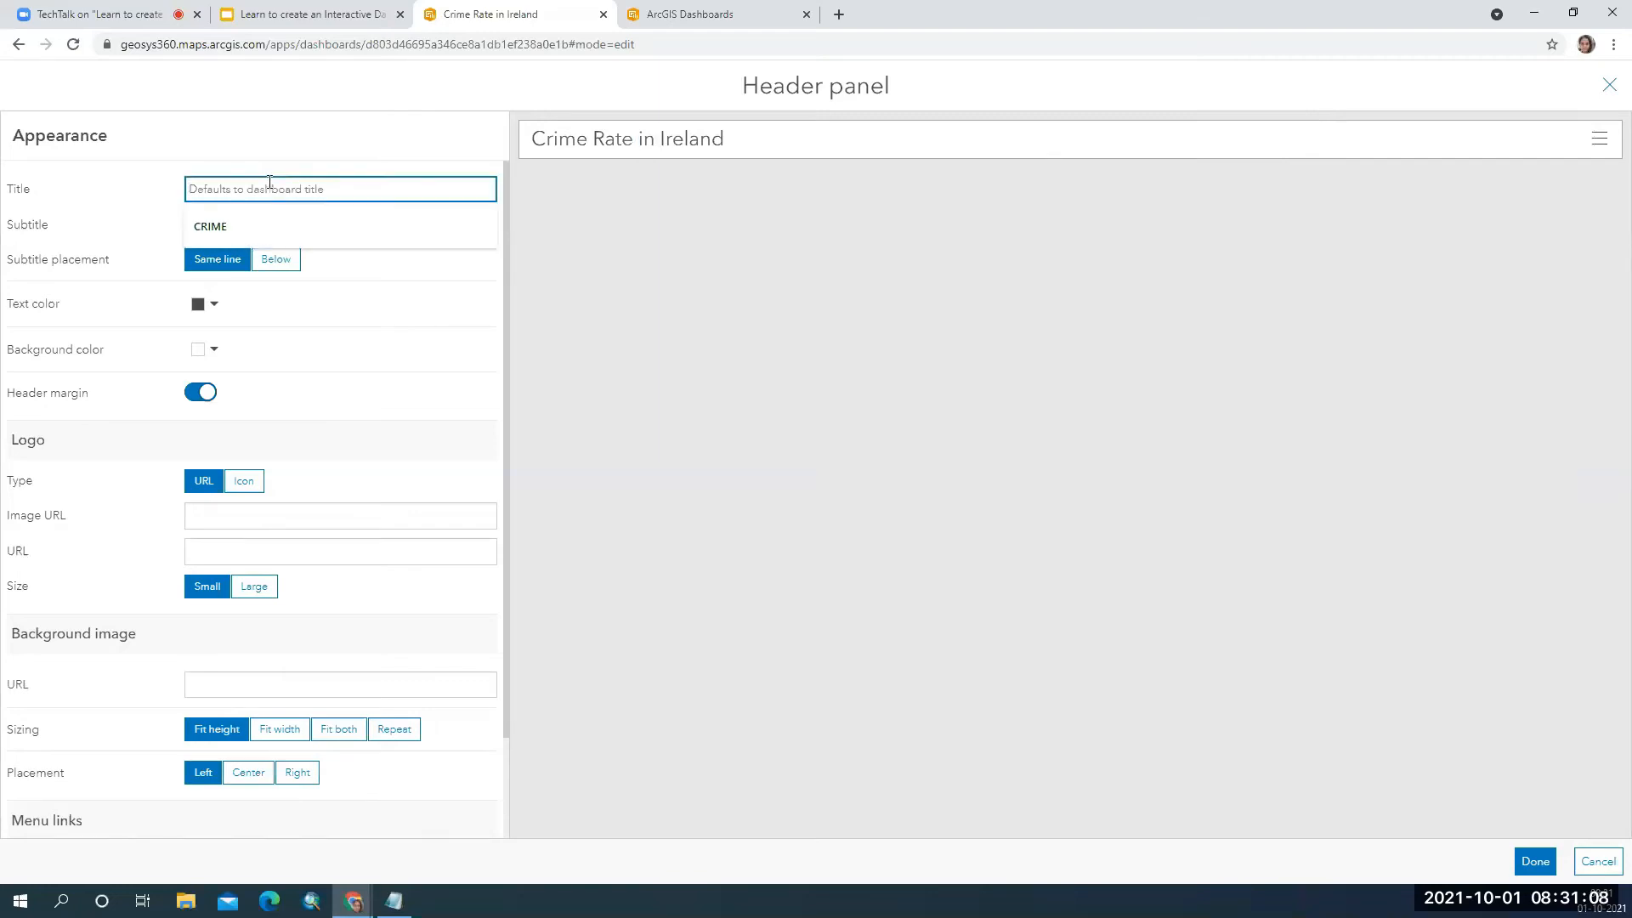
{"action": "type", "text": "Crimt"}
{"action": "key", "text": "BackSpace"}
{"action": "type", "text": "e Rate in Ireland"}
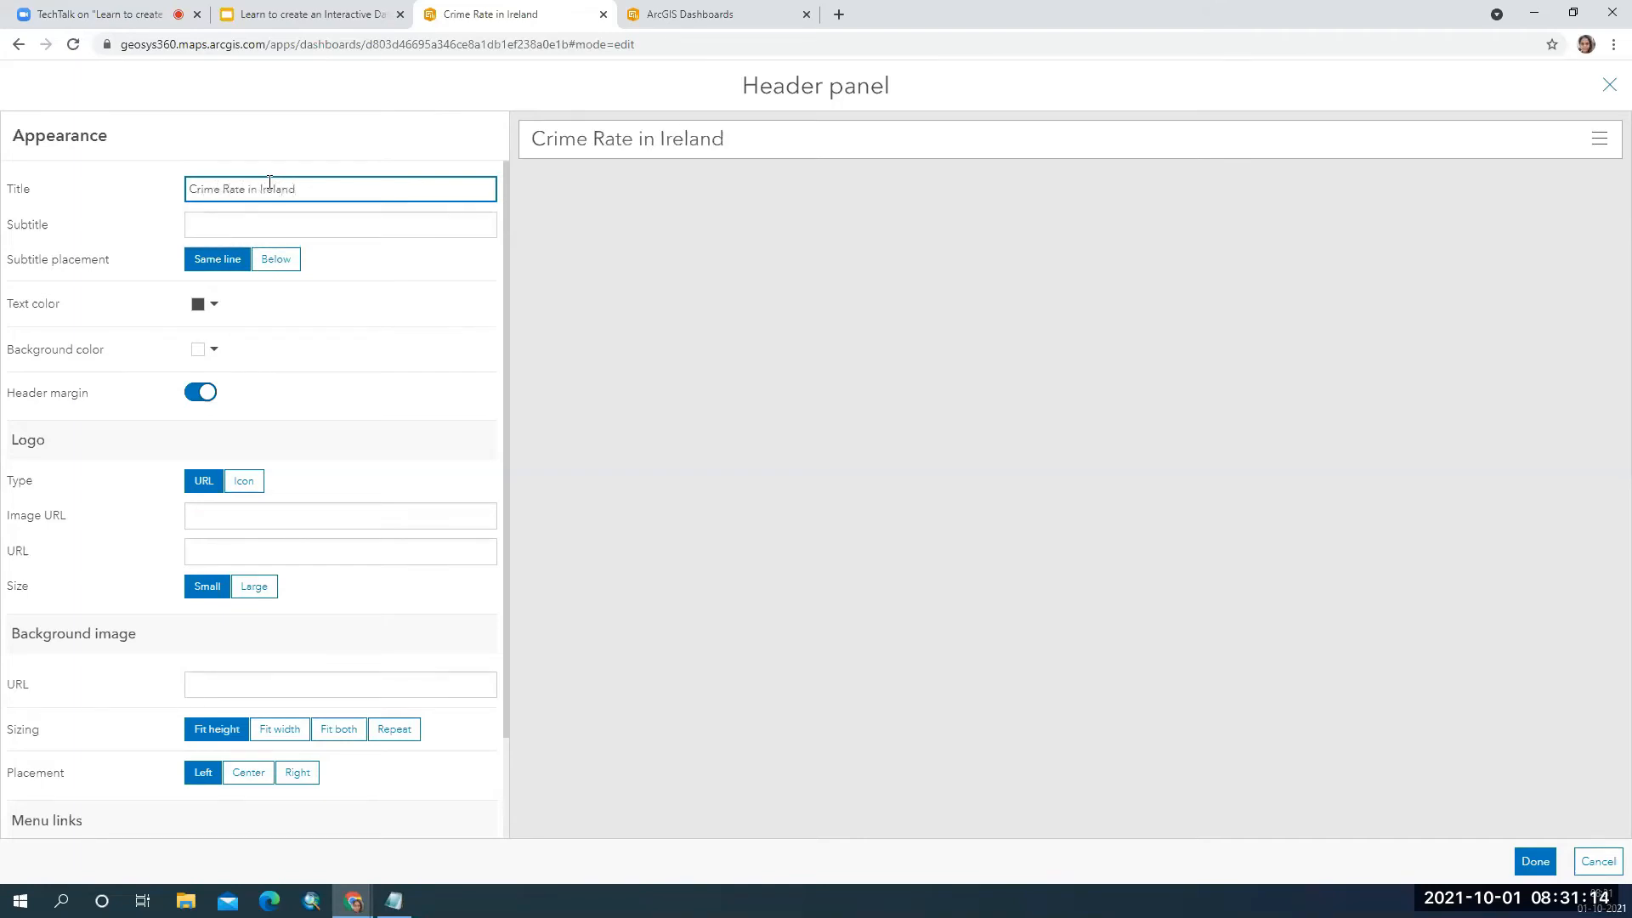
Set the header's subtitle to "Created by Geosys Enterprise Solutions Pvt. Ltd..," and finish the header.
{"action": "left_click", "coordinate": [264, 225]}
{"action": "type", "text": "C"}
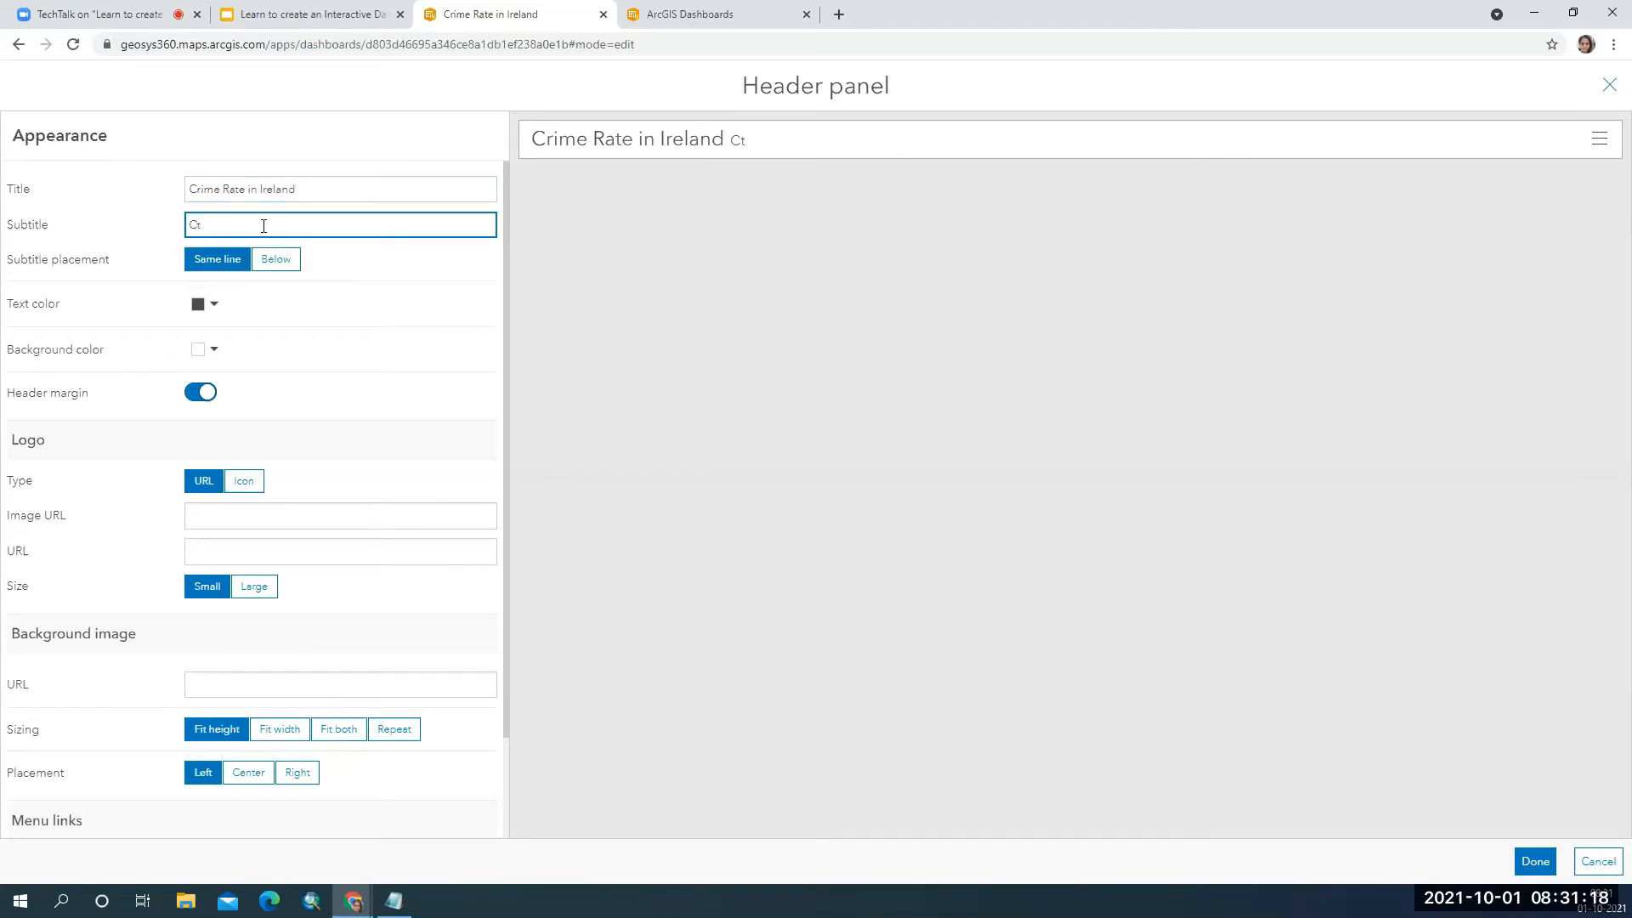
{"action": "type", "text": "reated by Geosys Entepri"}
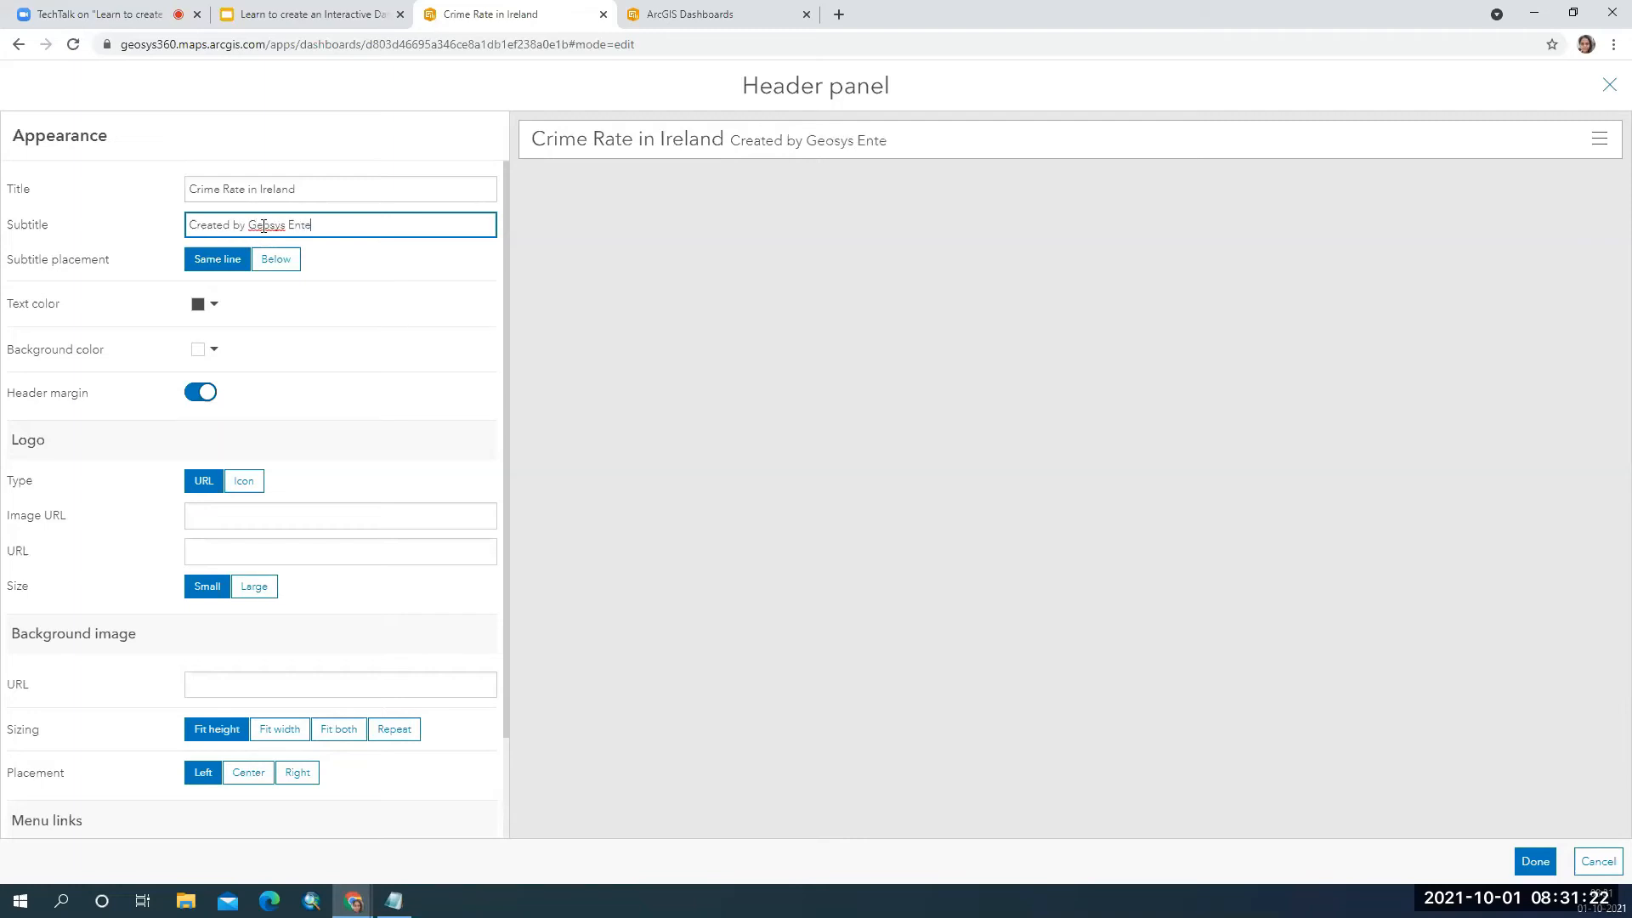
{"action": "key", "text": "BackSpace"}
{"action": "key", "text": "BackSpace"}
{"action": "key", "text": "BackSpace"}
{"action": "type", "text": "rprise Solutions Pvt. Ltd..,"}
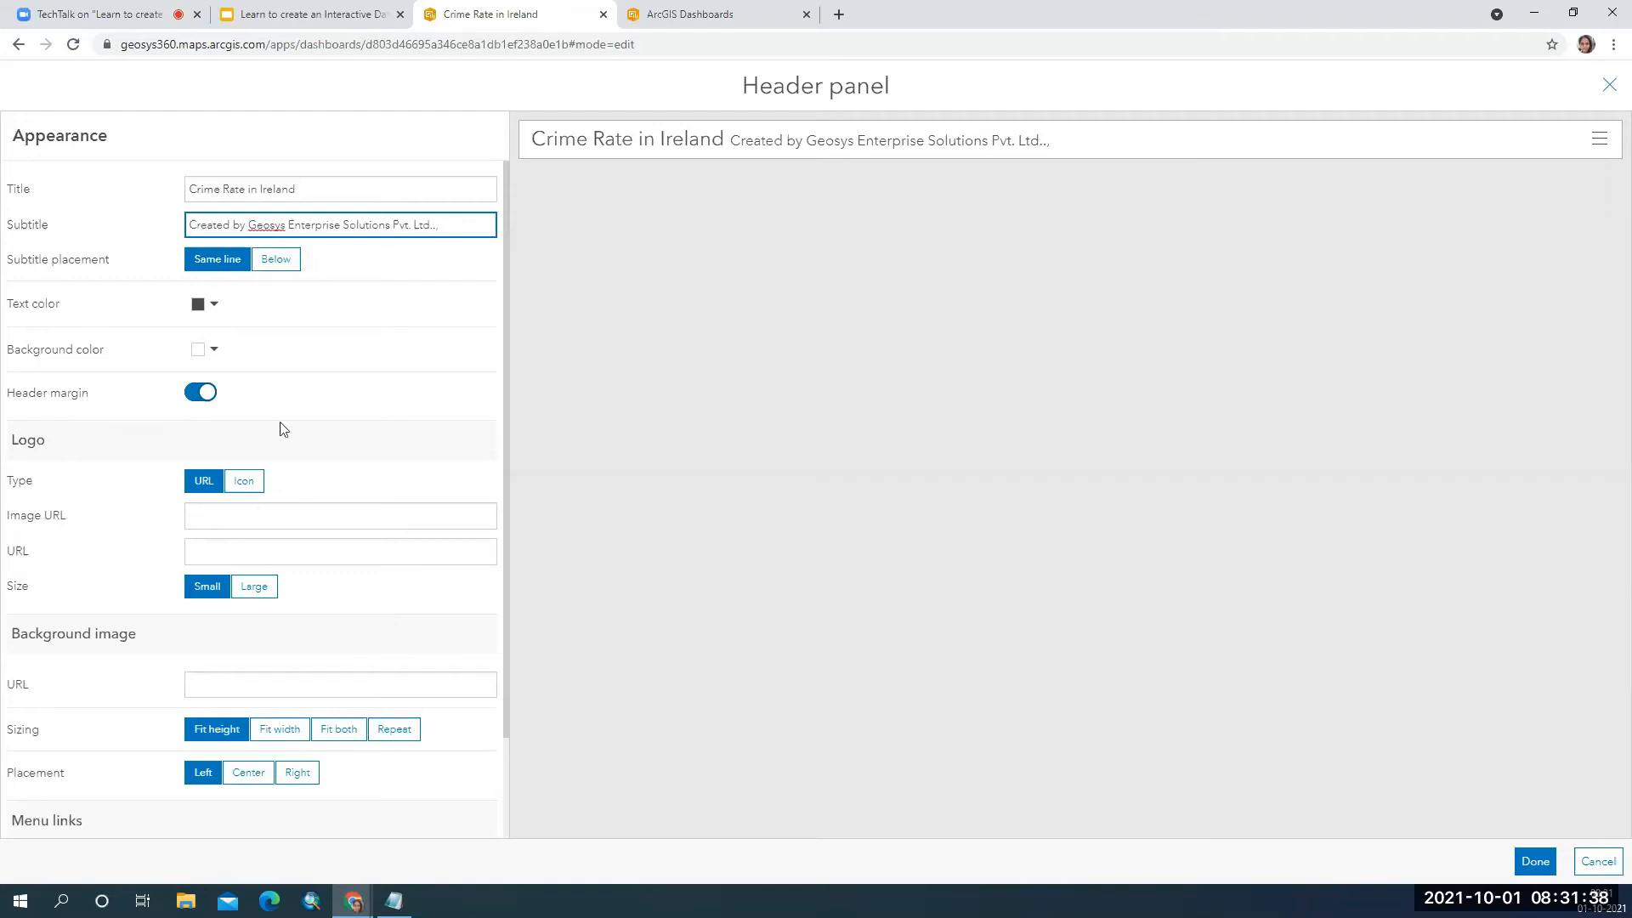
{"action": "scroll", "coordinate": [247, 595], "scroll_direction": "down", "scroll_amount": 3}
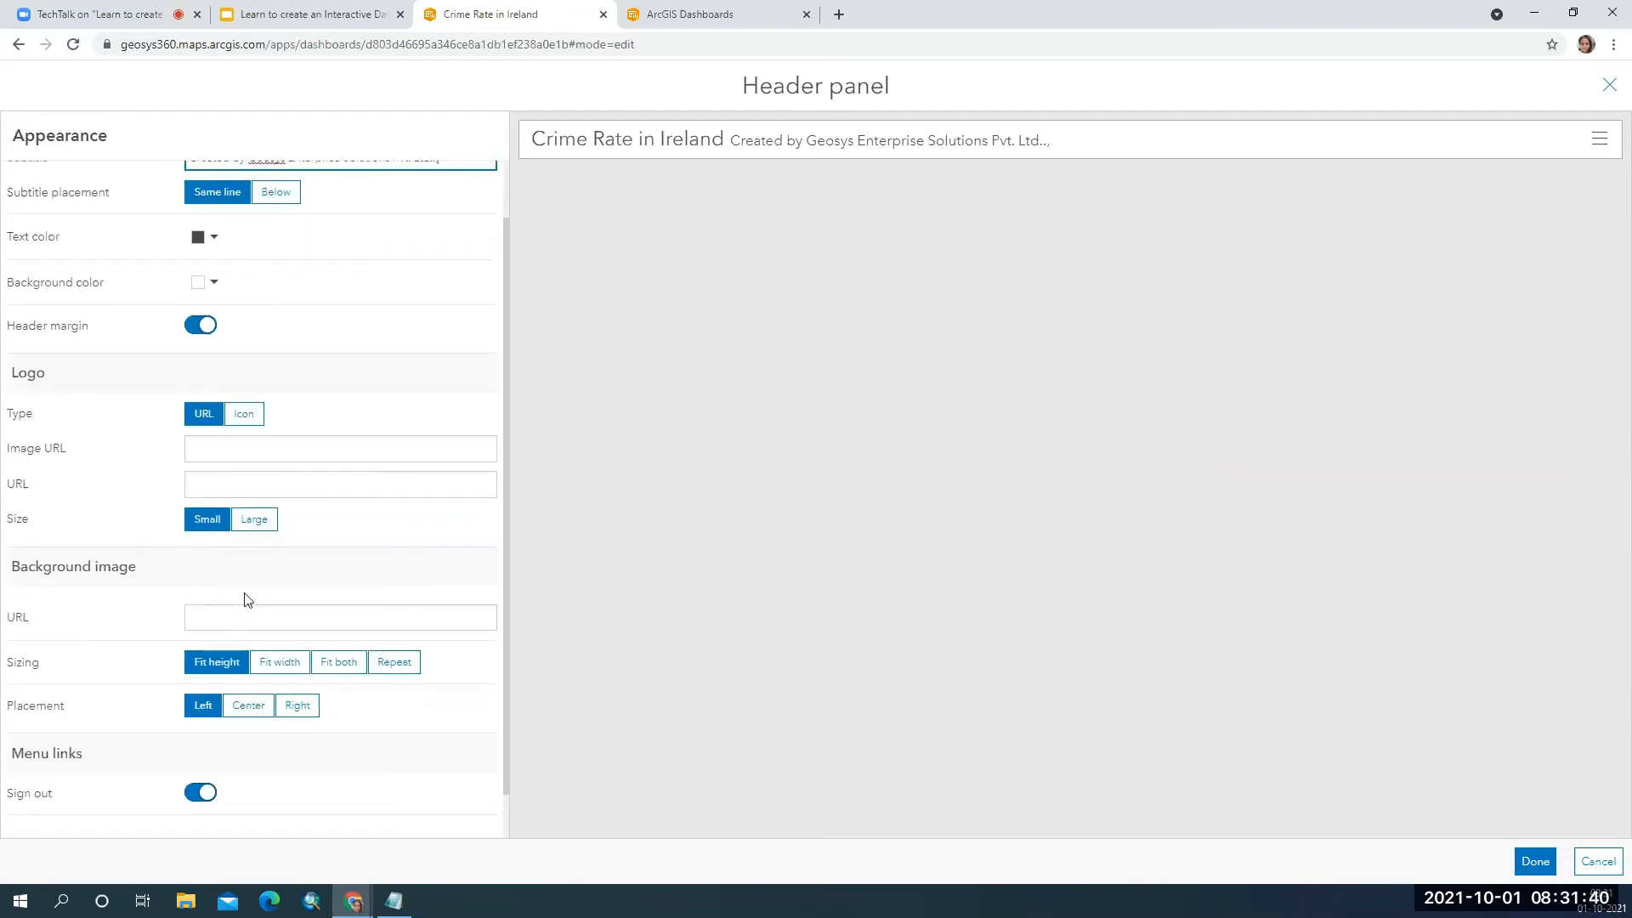
{"action": "scroll", "coordinate": [399, 395], "scroll_direction": "up", "scroll_amount": 3}
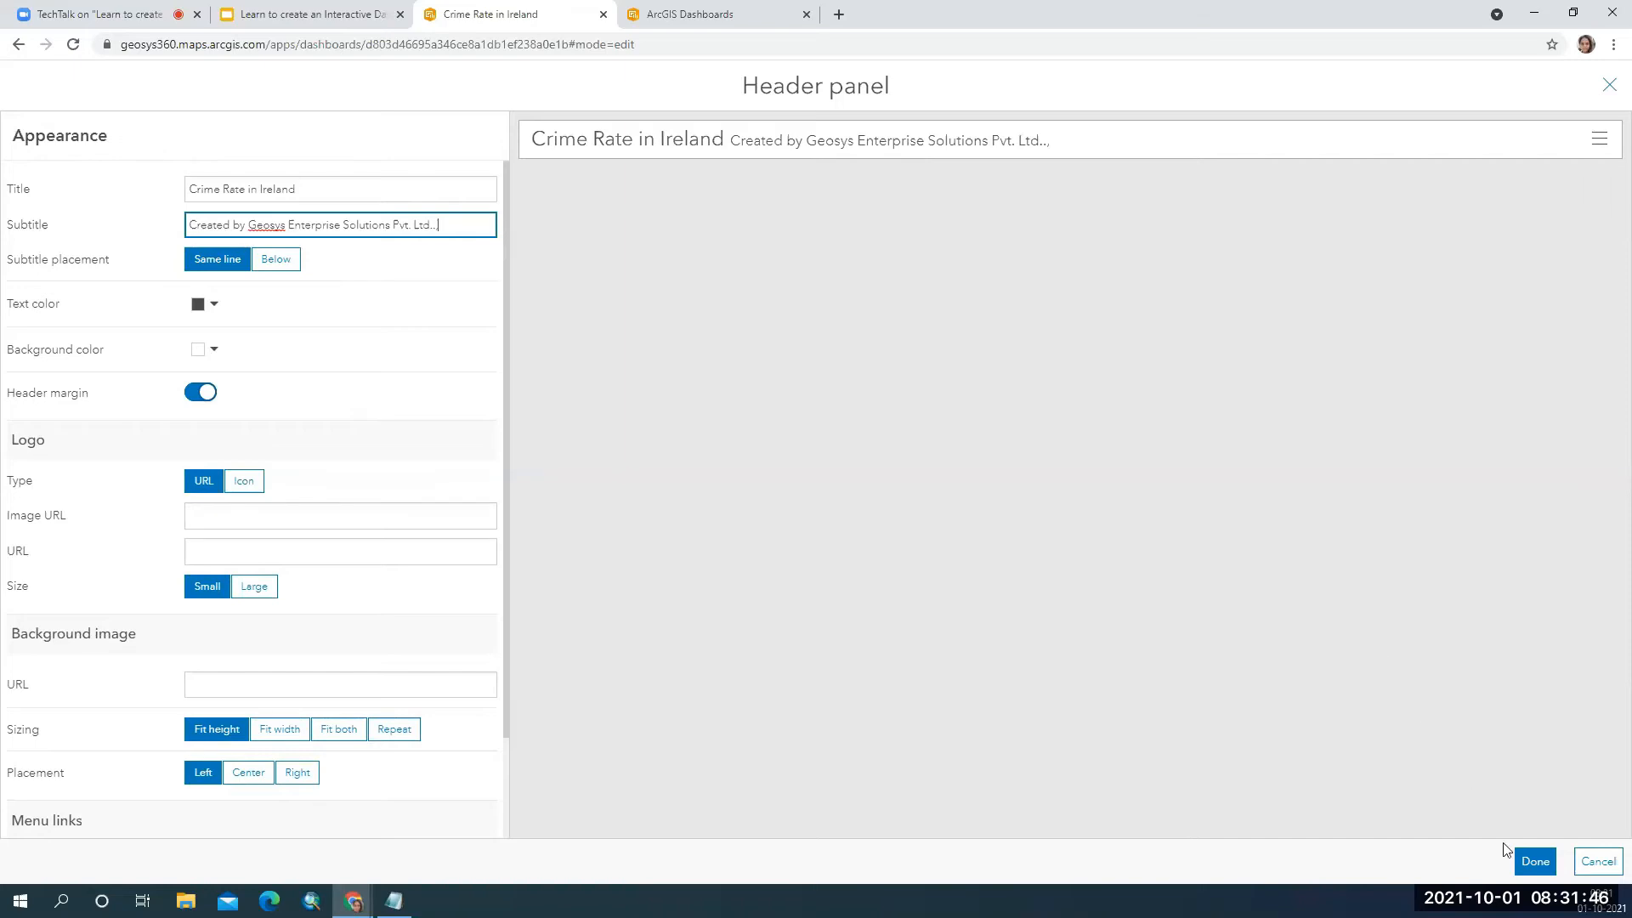
{"action": "left_click", "coordinate": [1542, 863]}
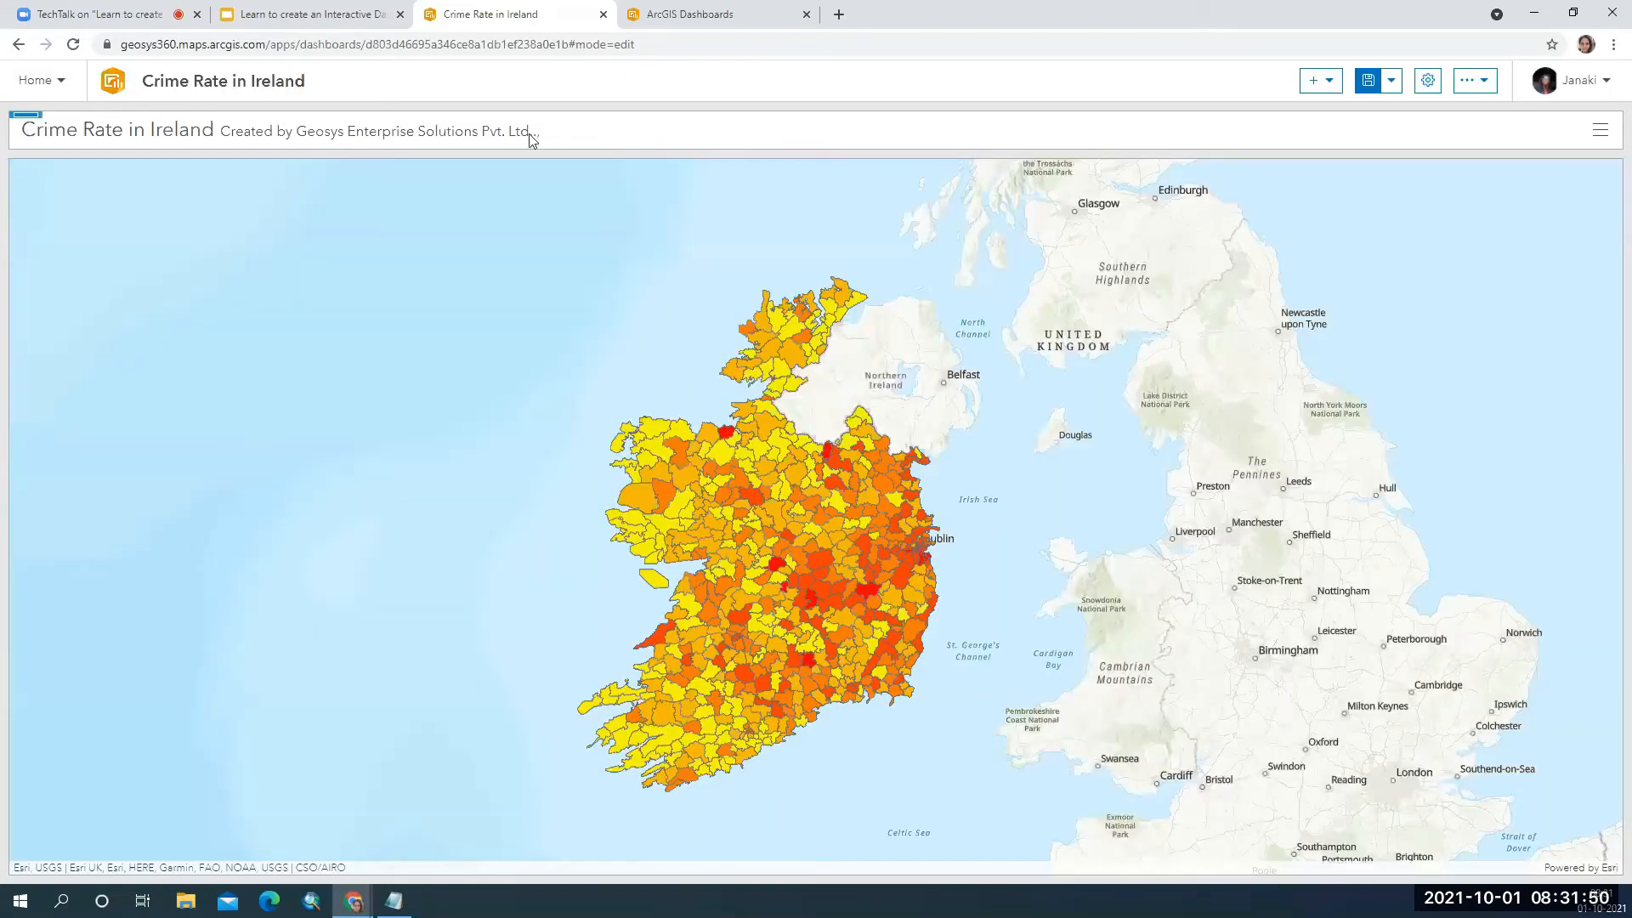
Add a map legend with default appearance to the dashboard and narrow it to a slim column beside the map.
{"action": "left_click", "coordinate": [1320, 82]}
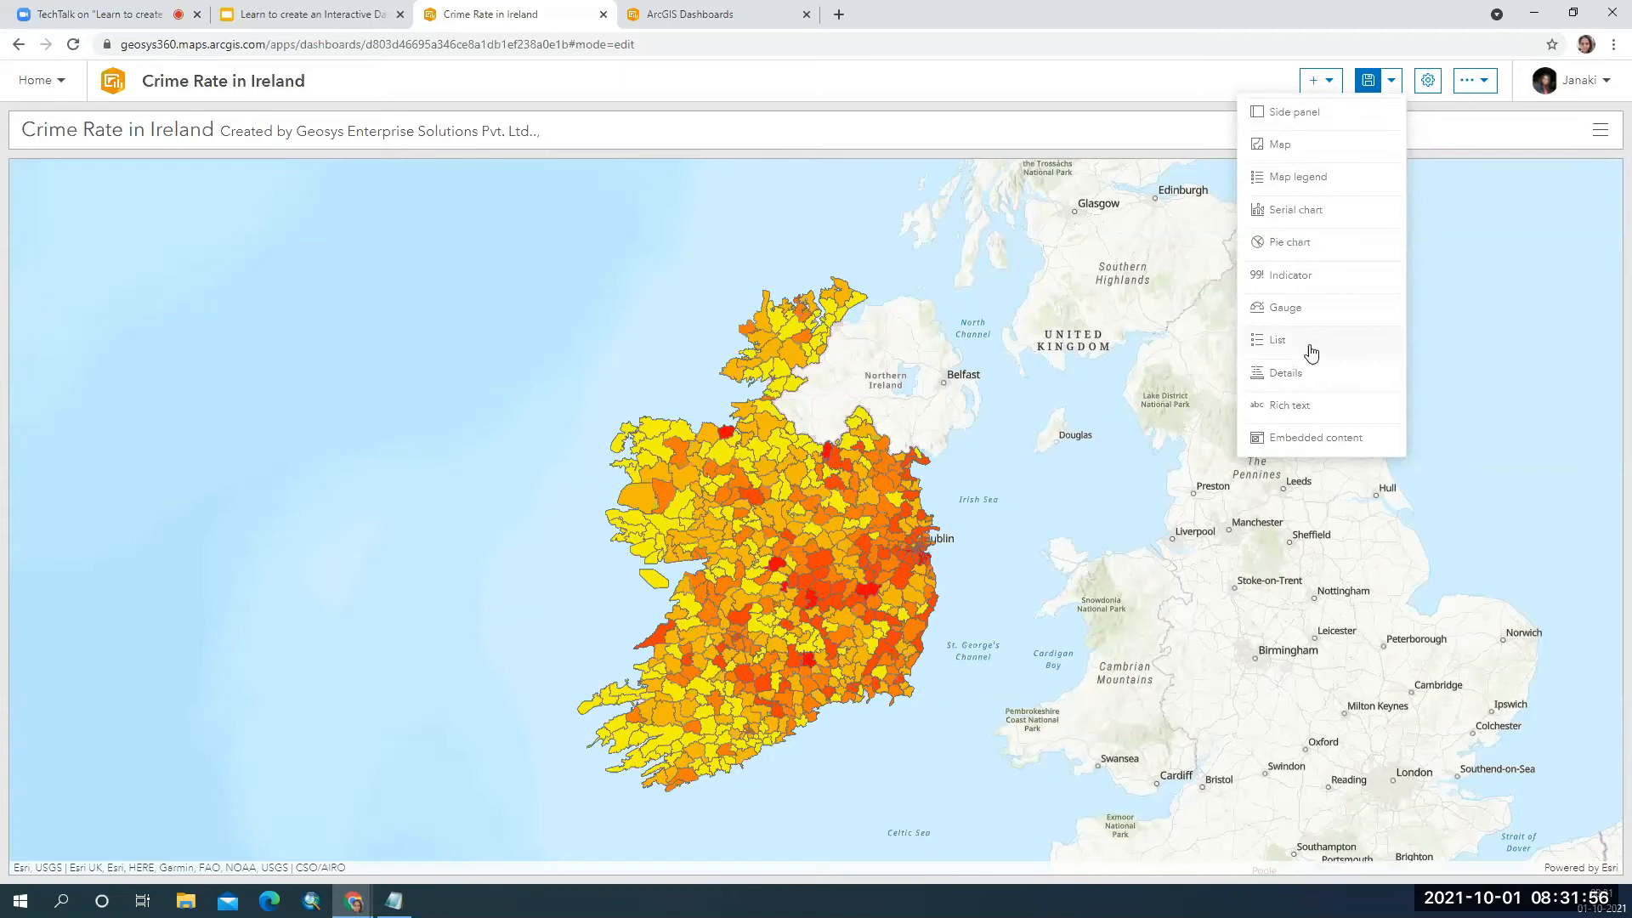
{"action": "left_click", "coordinate": [1286, 178]}
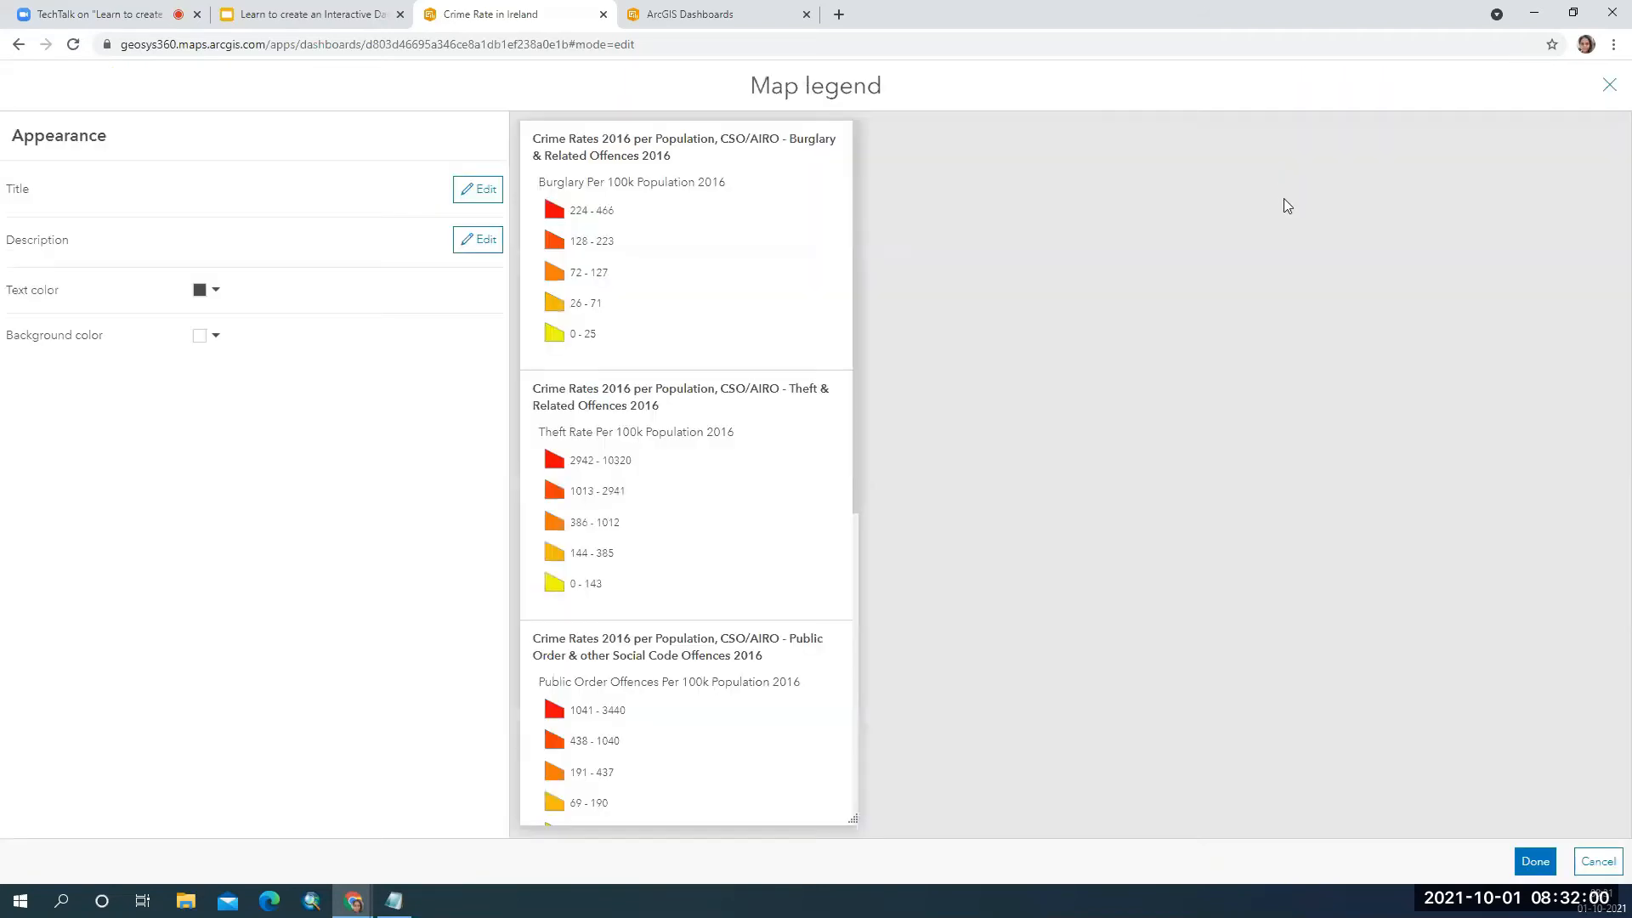
{"action": "left_click", "coordinate": [1535, 862]}
{"action": "left_click_drag", "start_coordinate": [815, 566], "coordinate": [263, 498]}
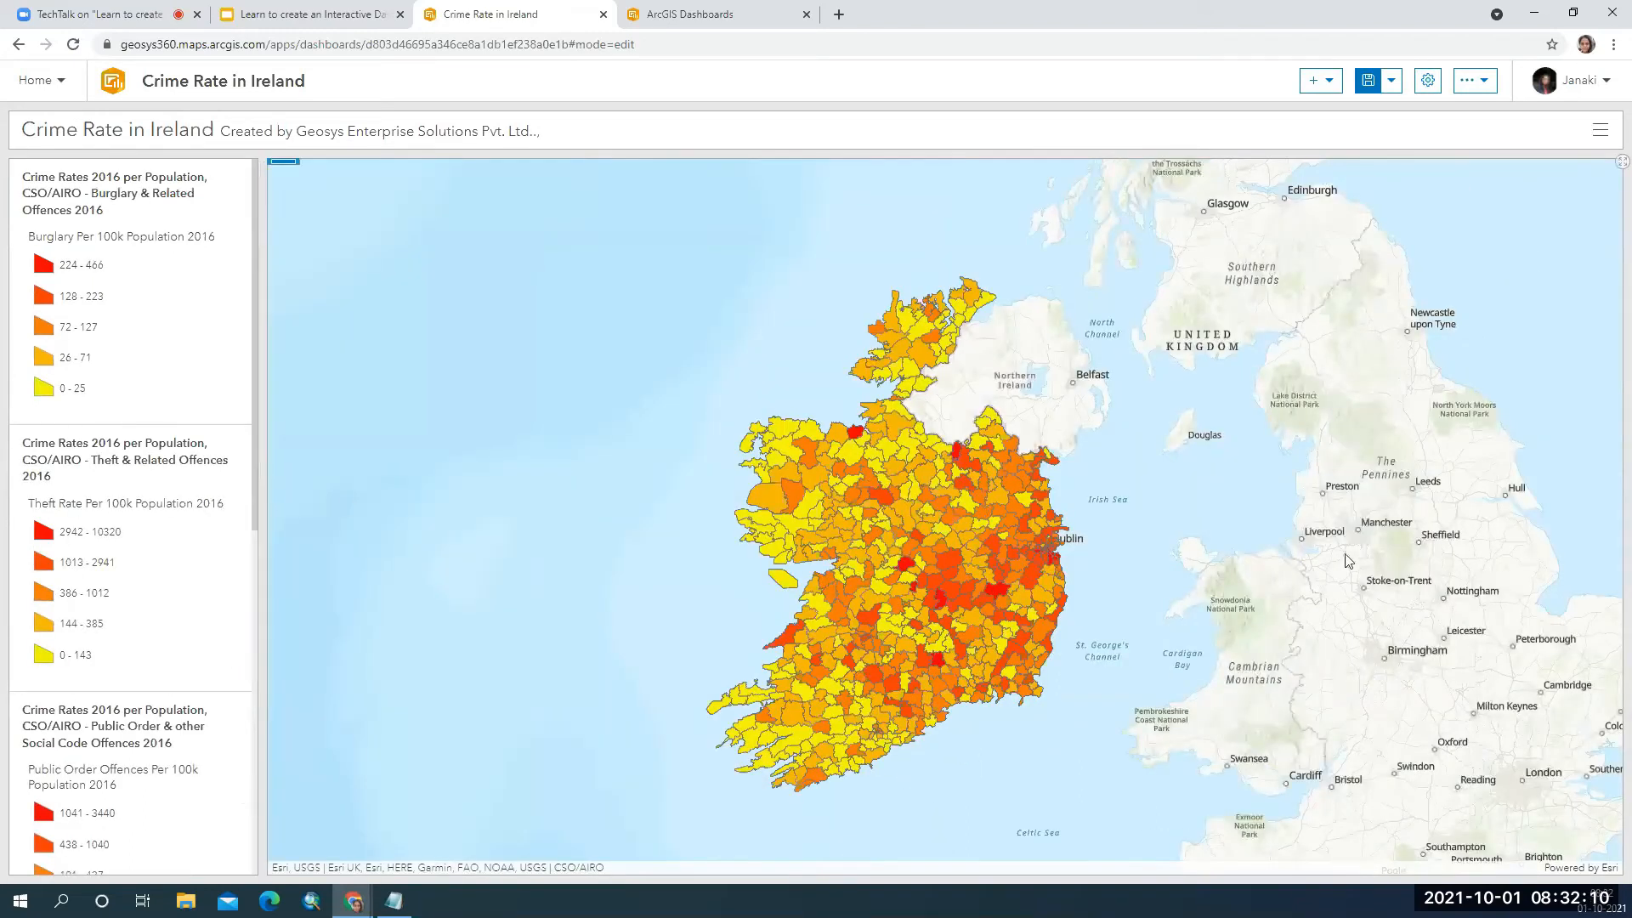
{"action": "left_click", "coordinate": [1313, 85]}
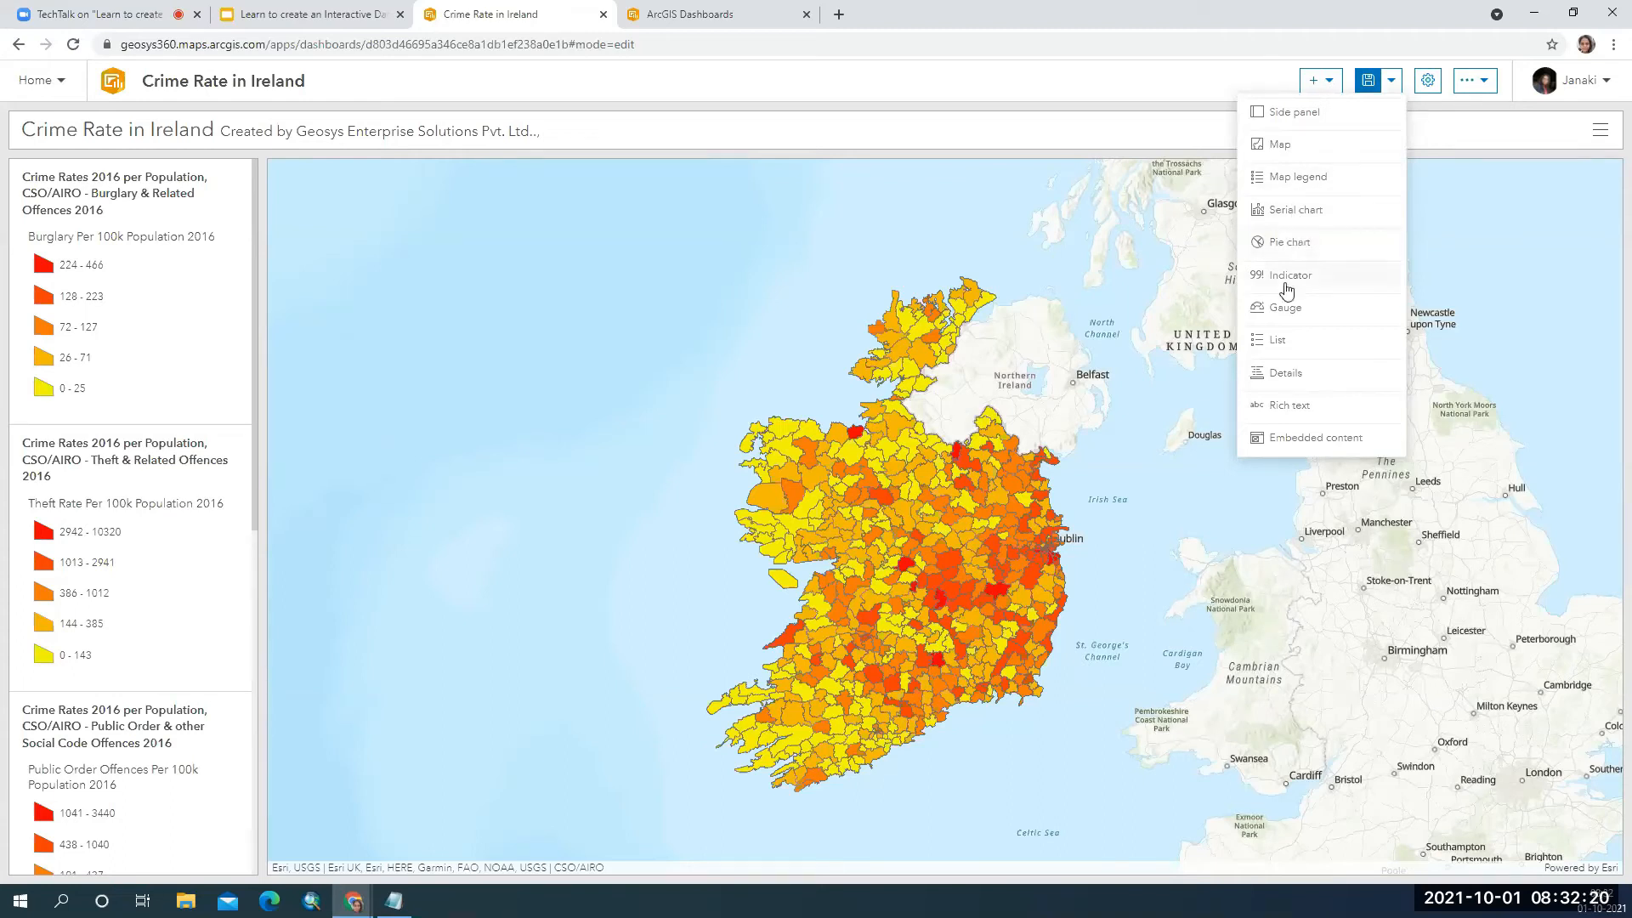
{"action": "left_click", "coordinate": [1262, 338]}
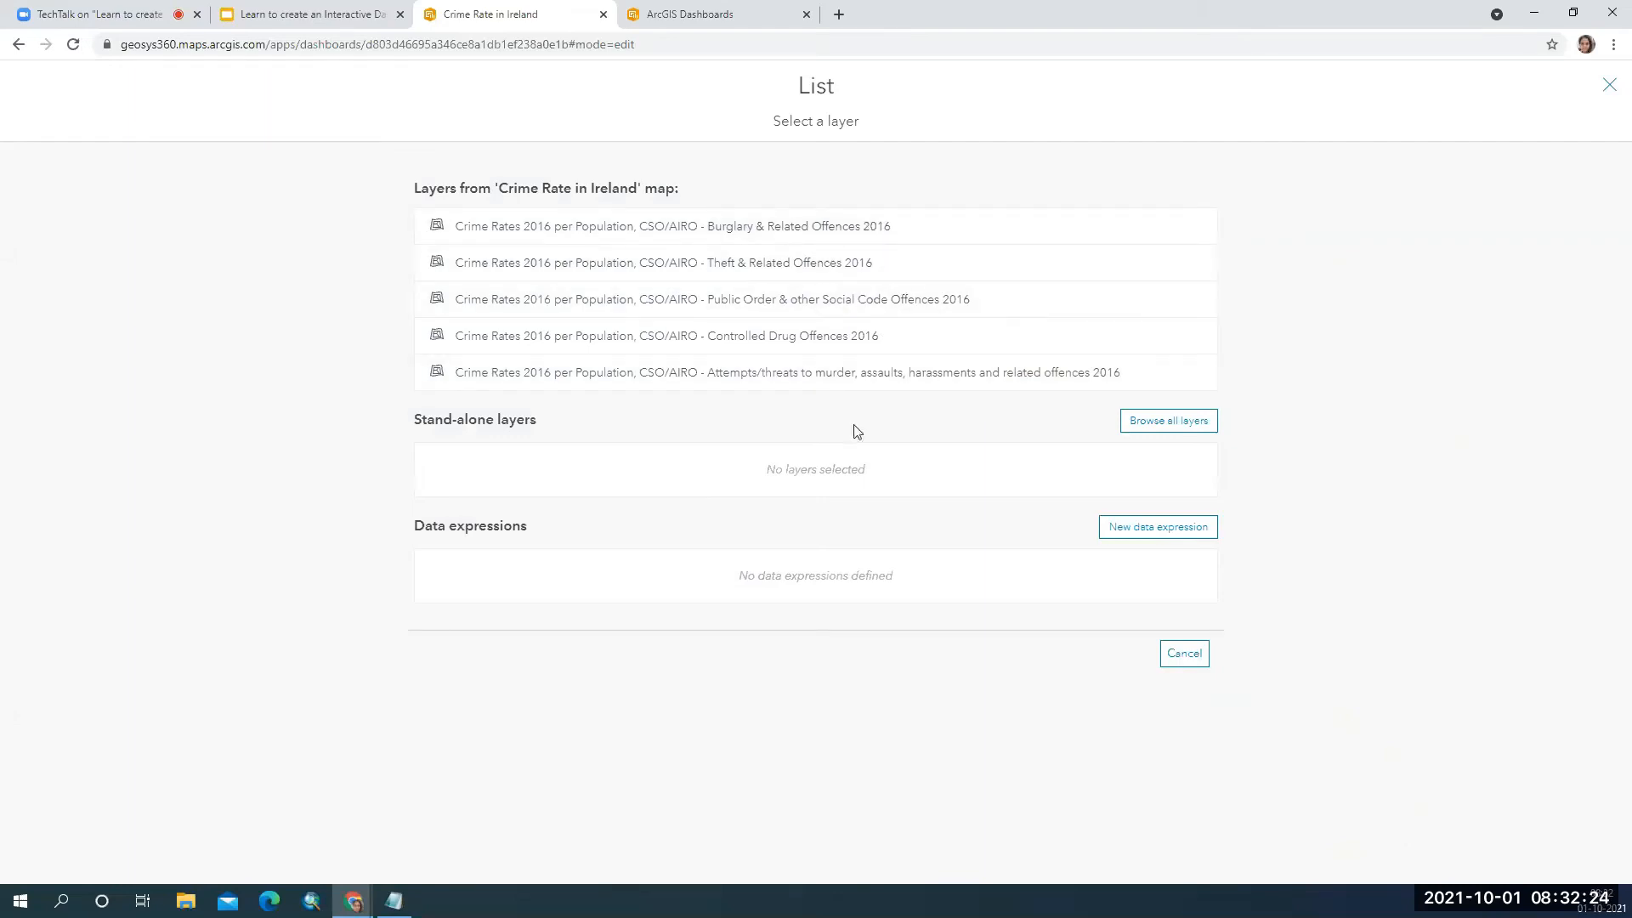
{"action": "left_click", "coordinate": [915, 235]}
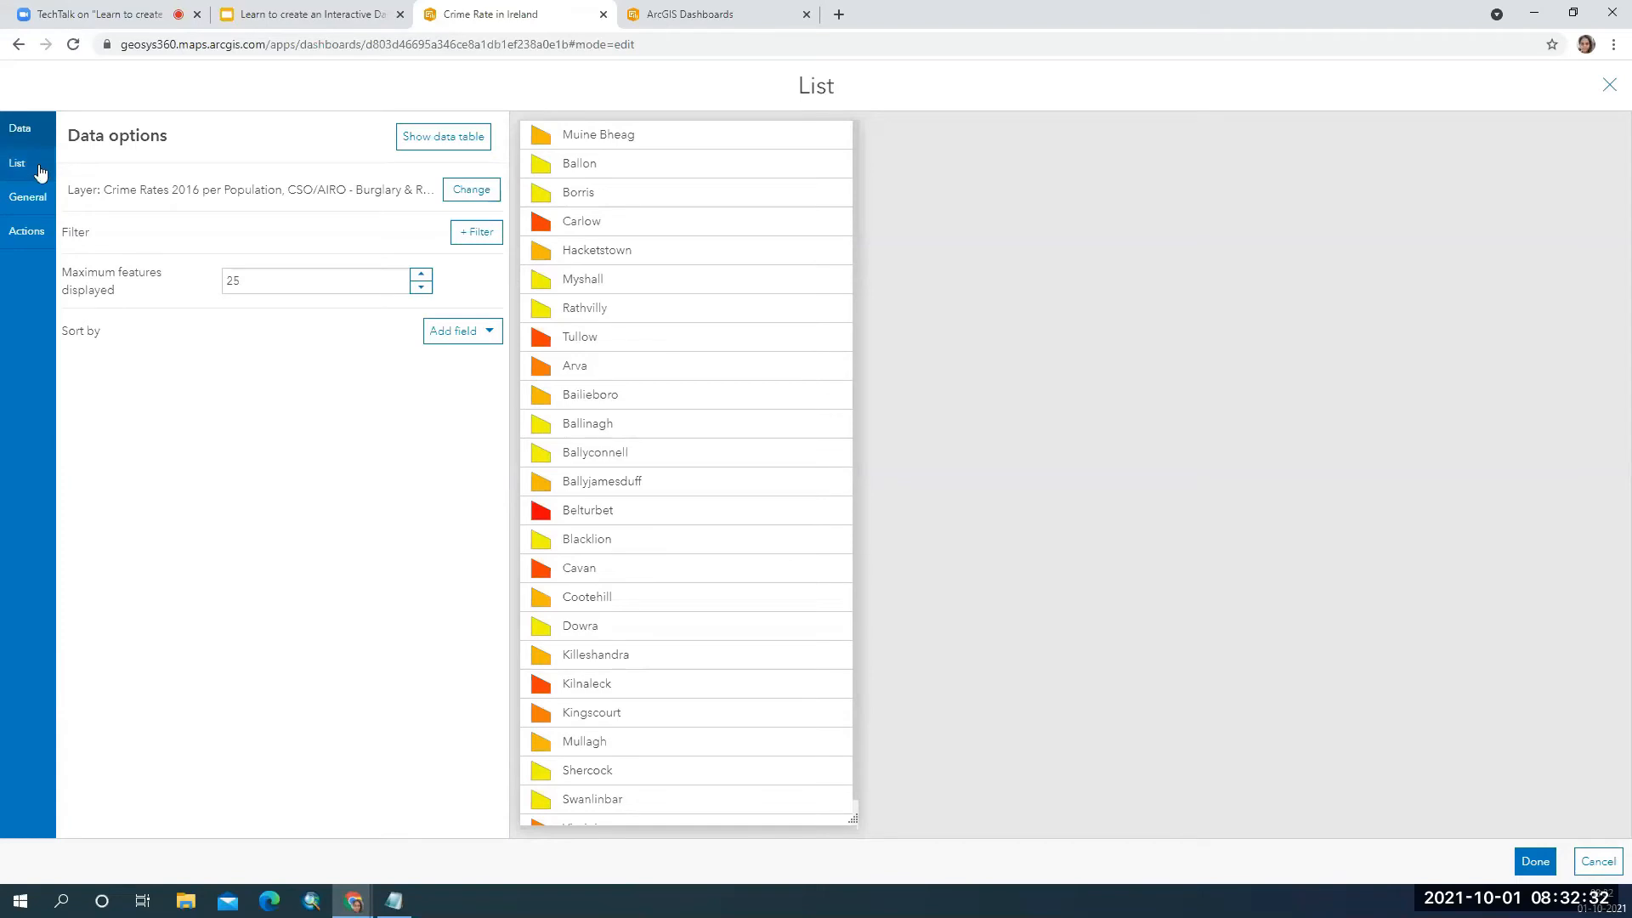
{"action": "left_click", "coordinate": [1598, 861]}
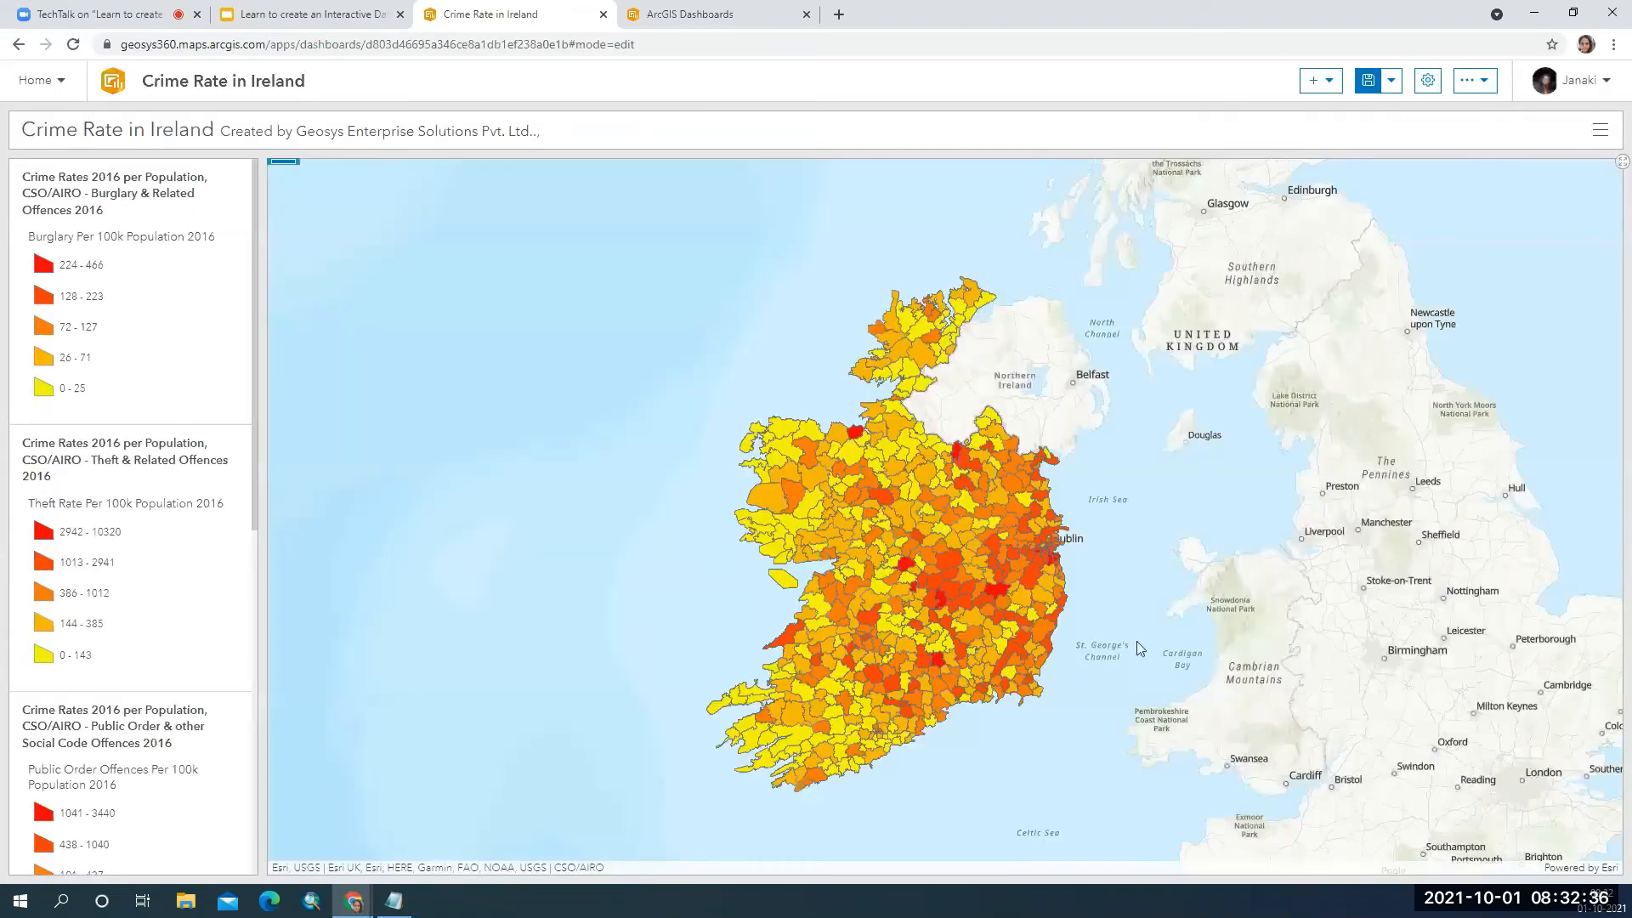
Add a pie chart from the Burglary & Related Offences 2016 layer, with BURG_2016 as its category field.
{"action": "scroll", "coordinate": [1169, 655], "scroll_direction": "up", "scroll_amount": 1}
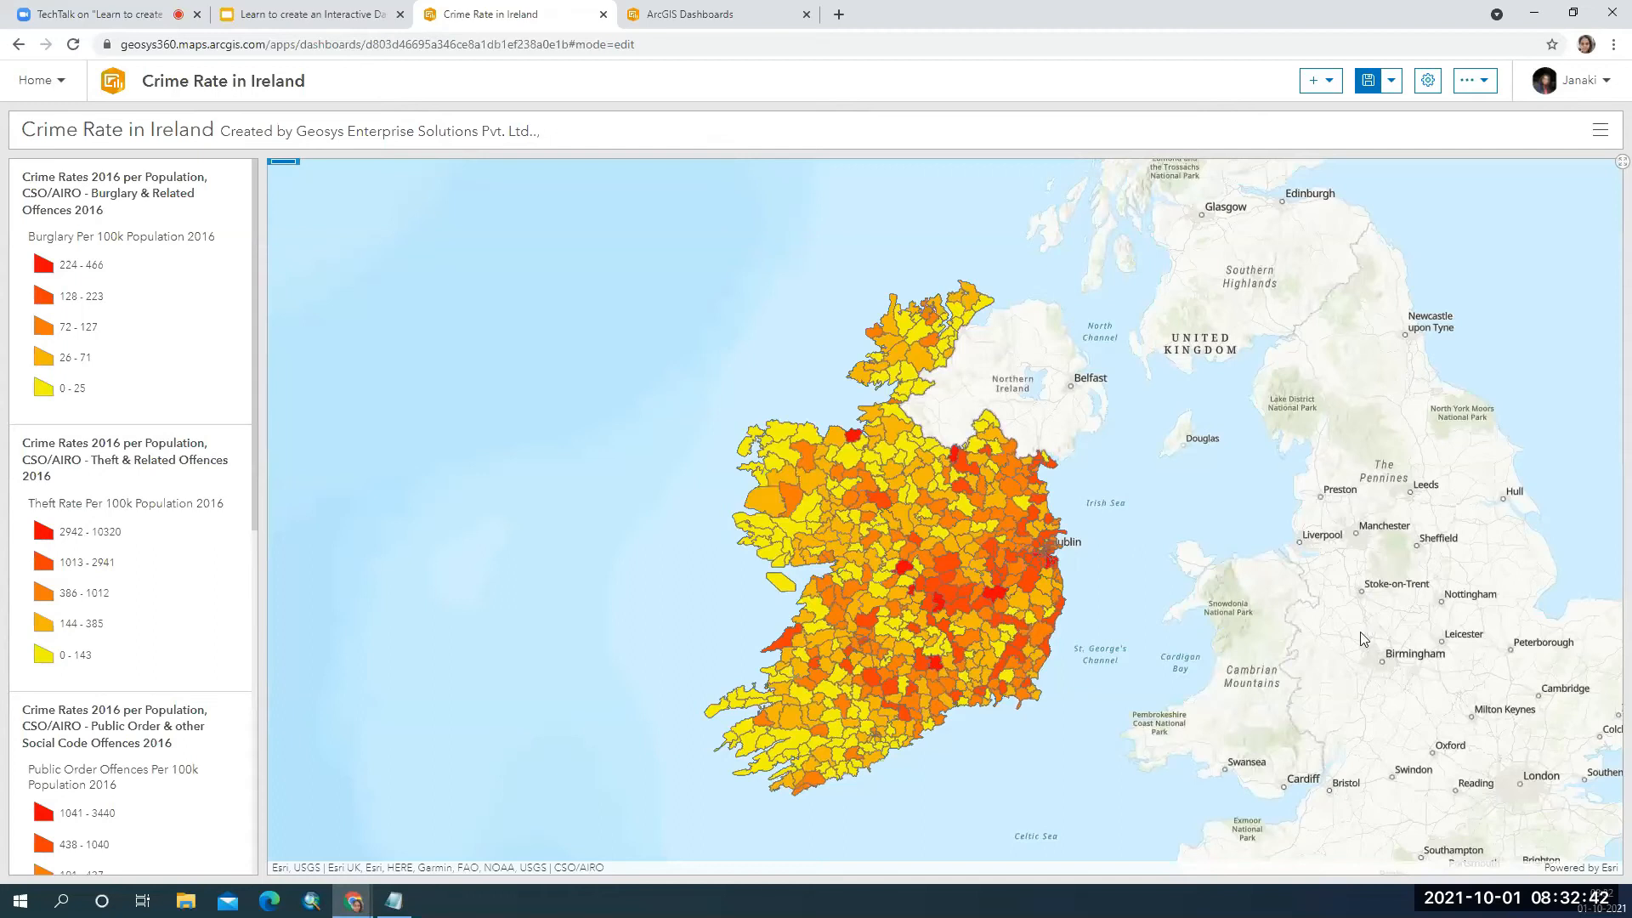
{"action": "left_click_drag", "start_coordinate": [1144, 546], "coordinate": [1093, 503]}
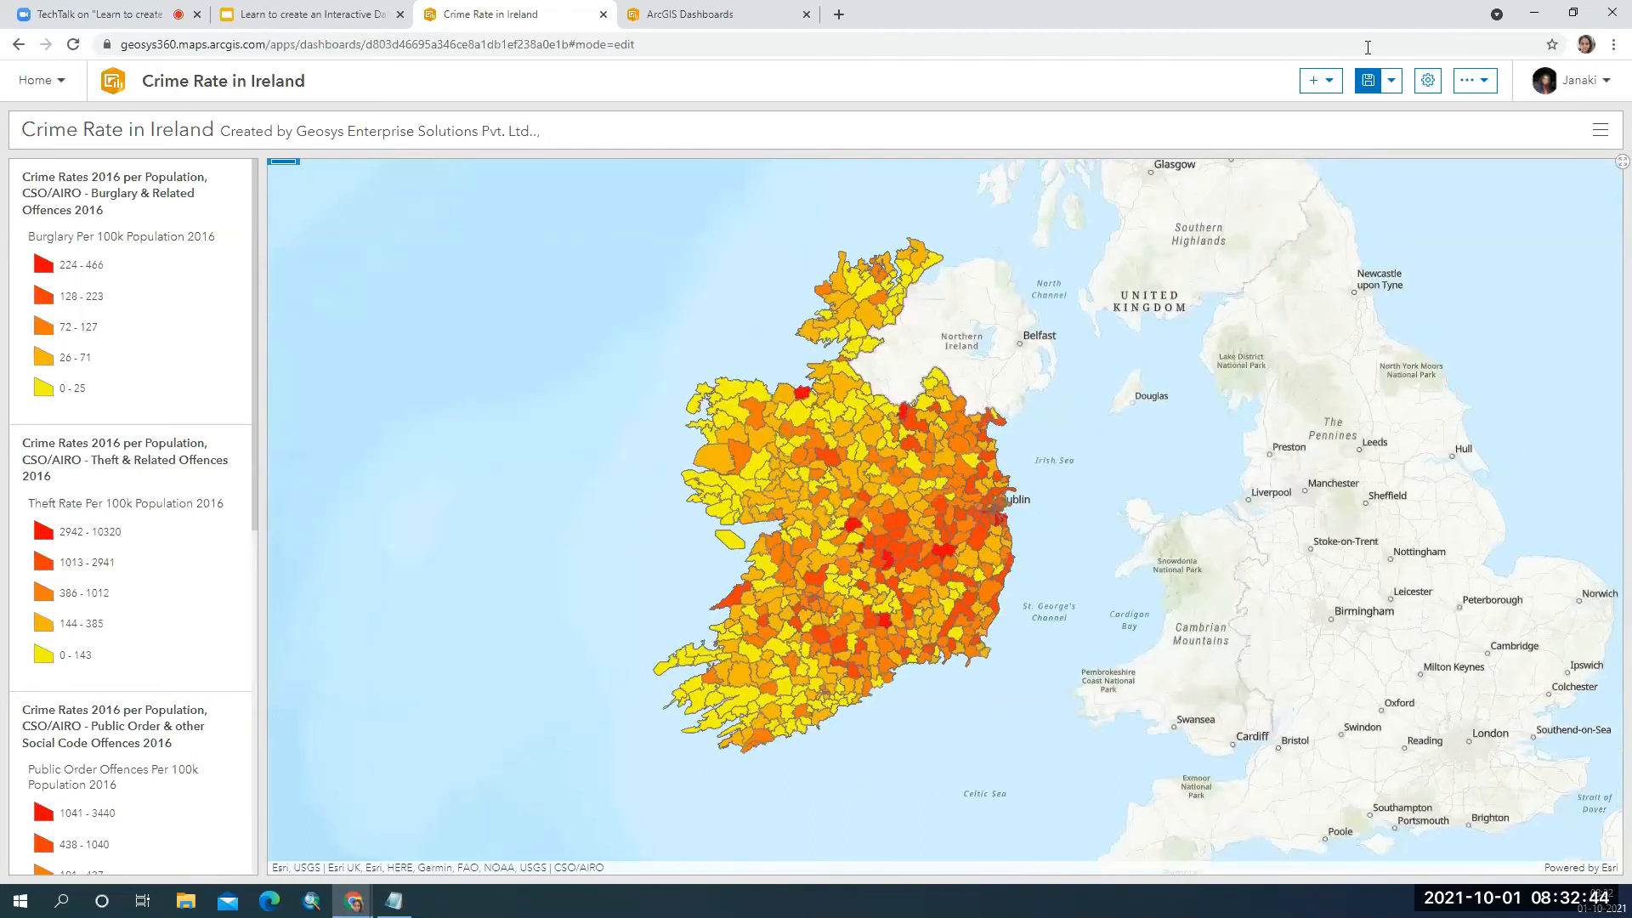
{"action": "left_click", "coordinate": [1333, 87]}
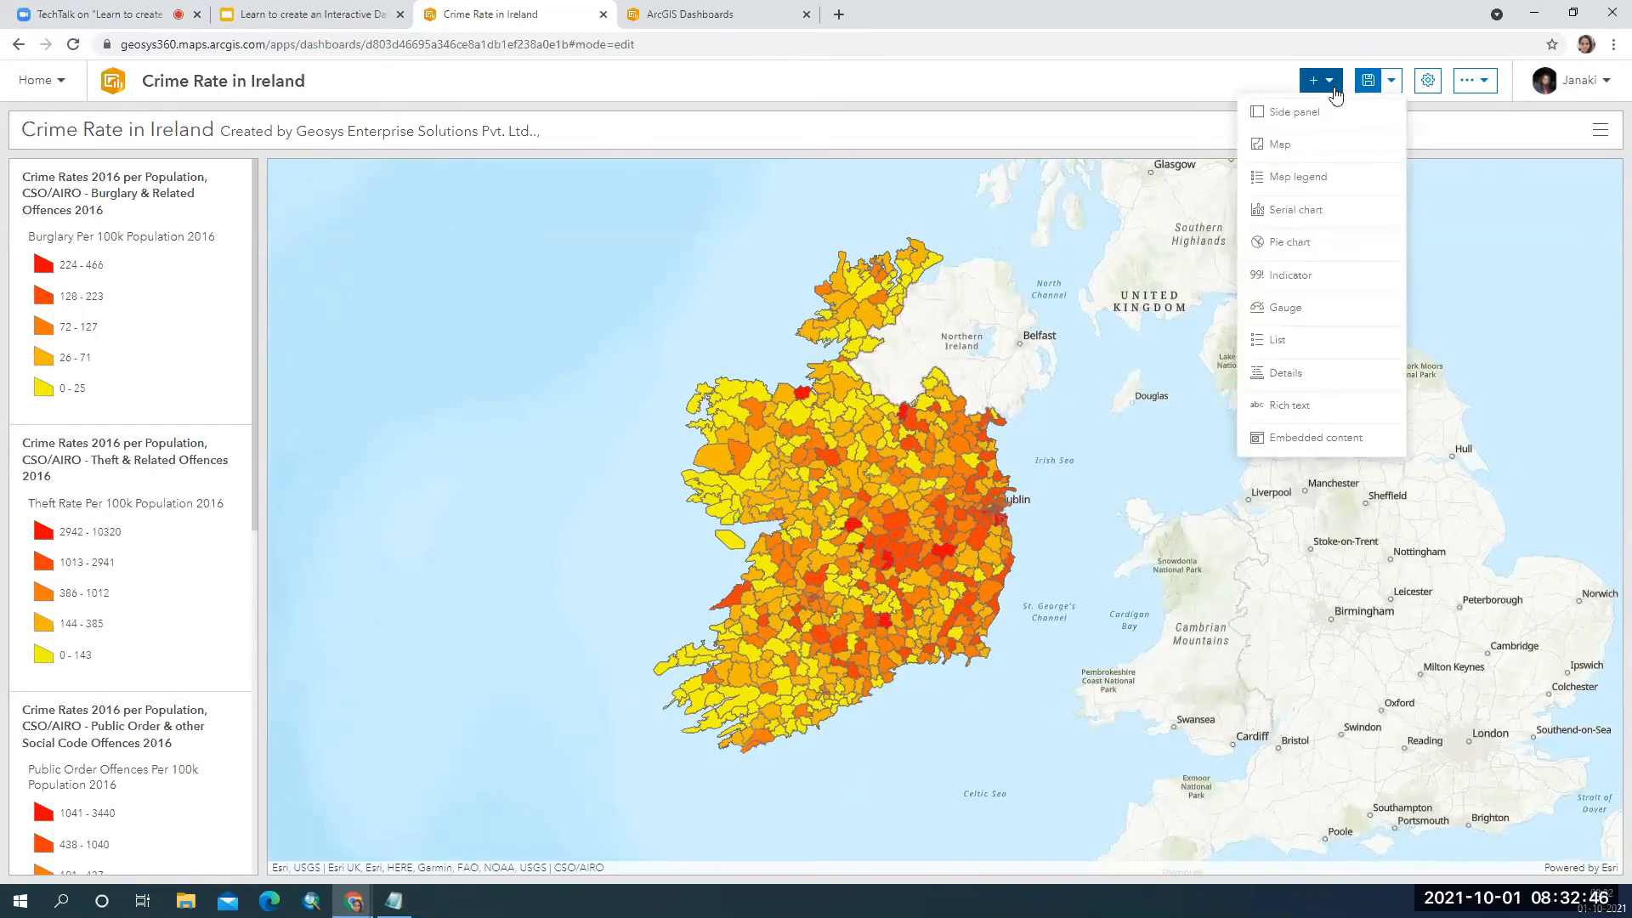
{"action": "left_click", "coordinate": [1303, 251]}
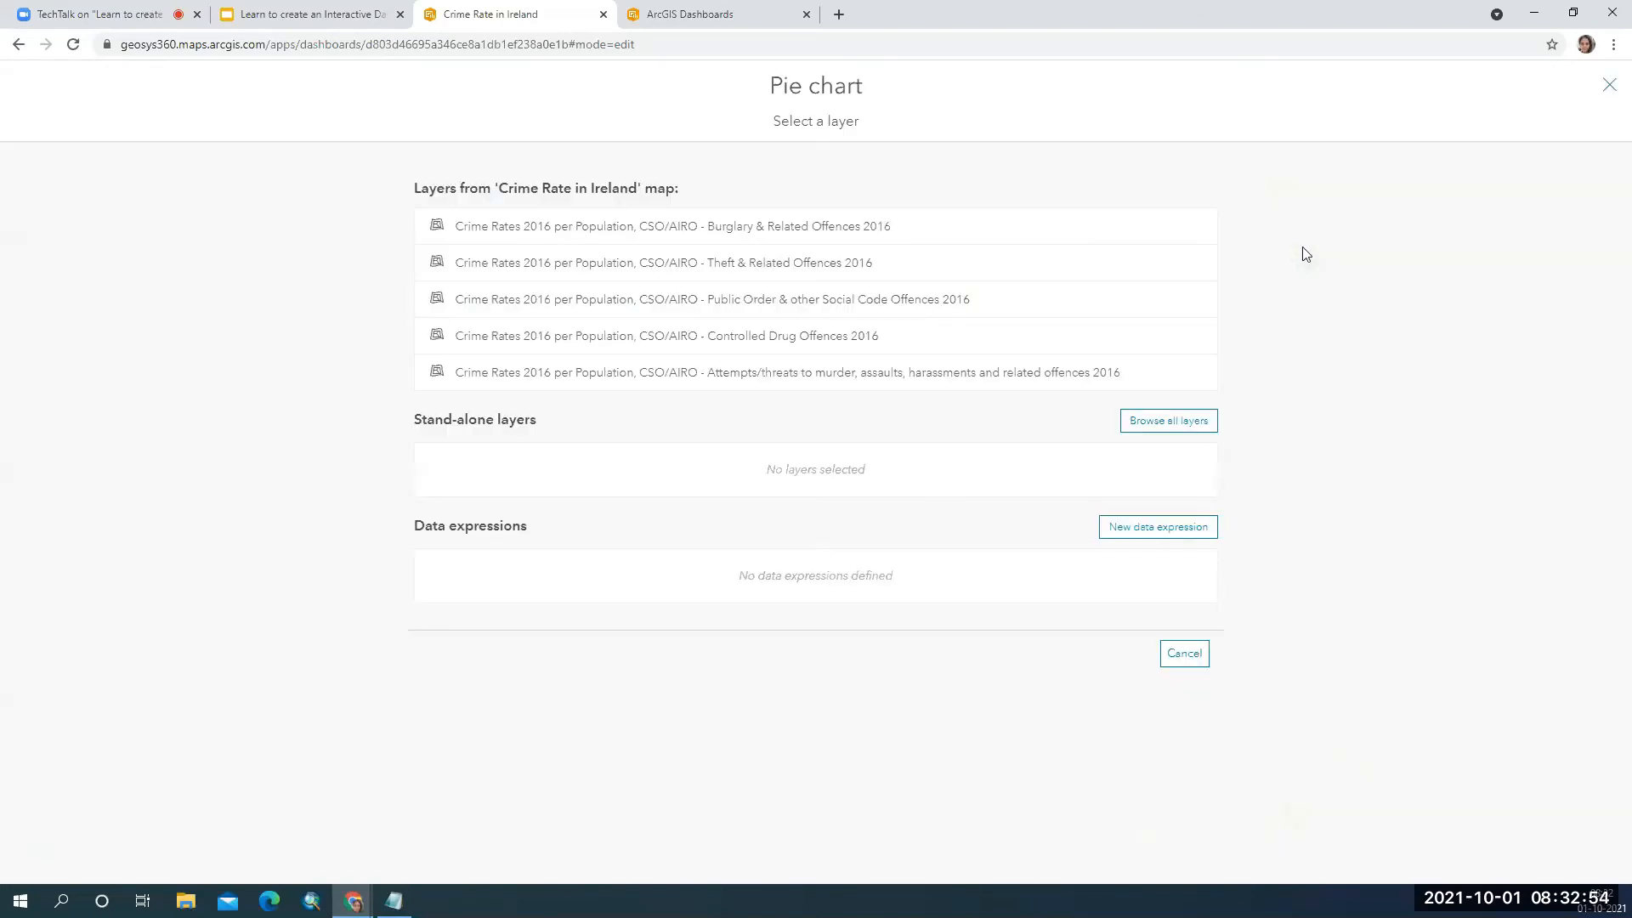
{"action": "left_click", "coordinate": [806, 227]}
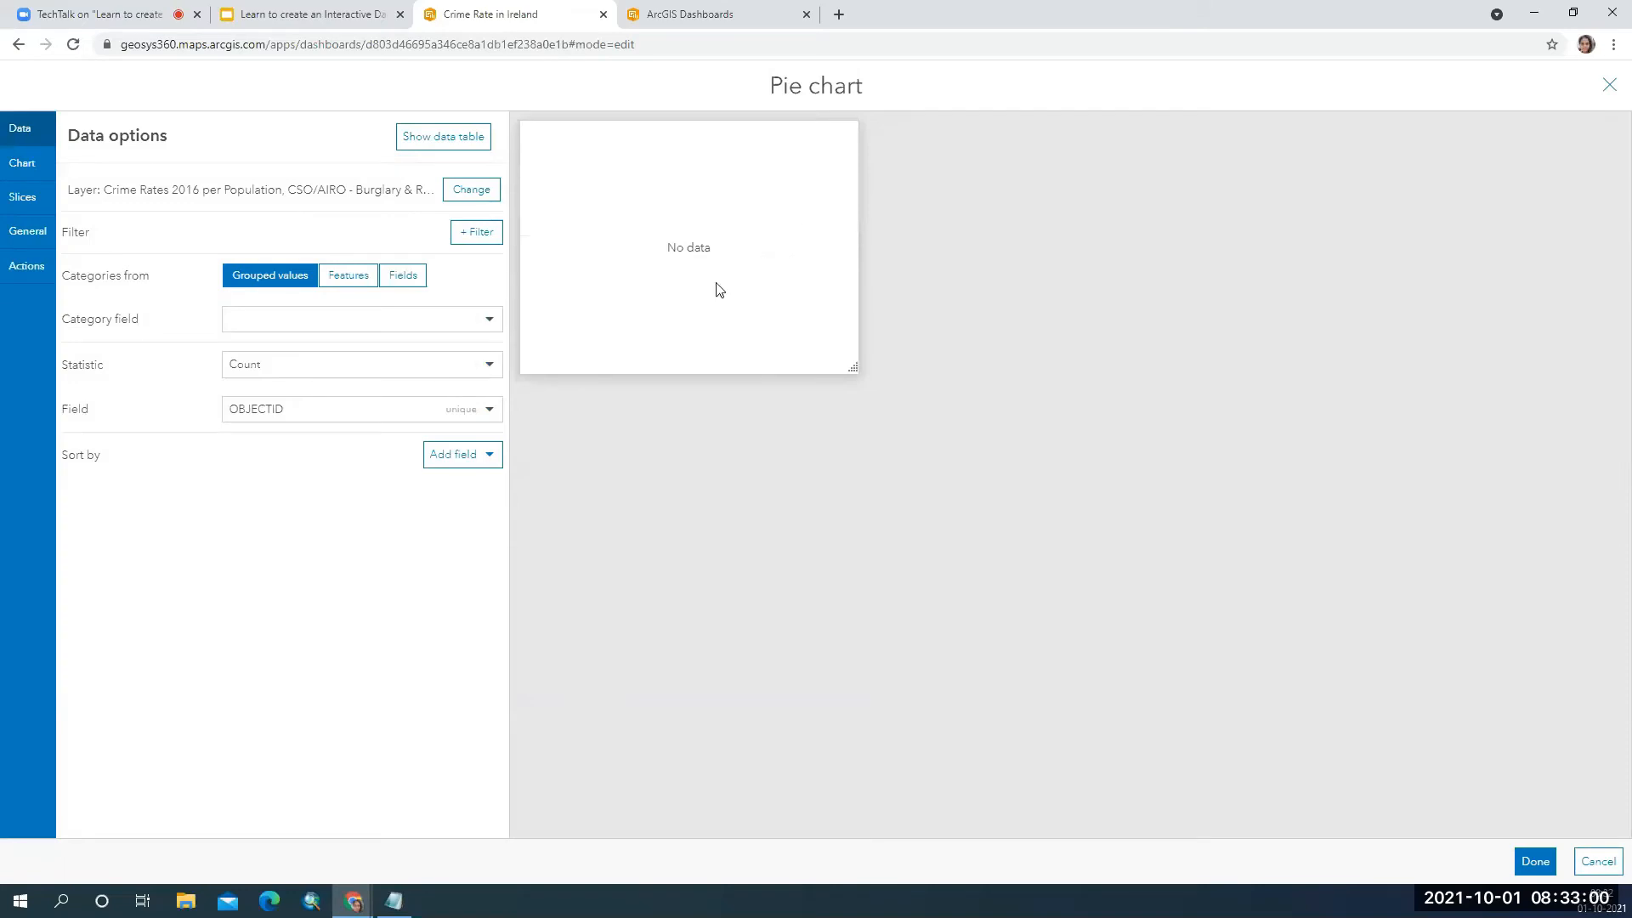
{"action": "left_click", "coordinate": [492, 324]}
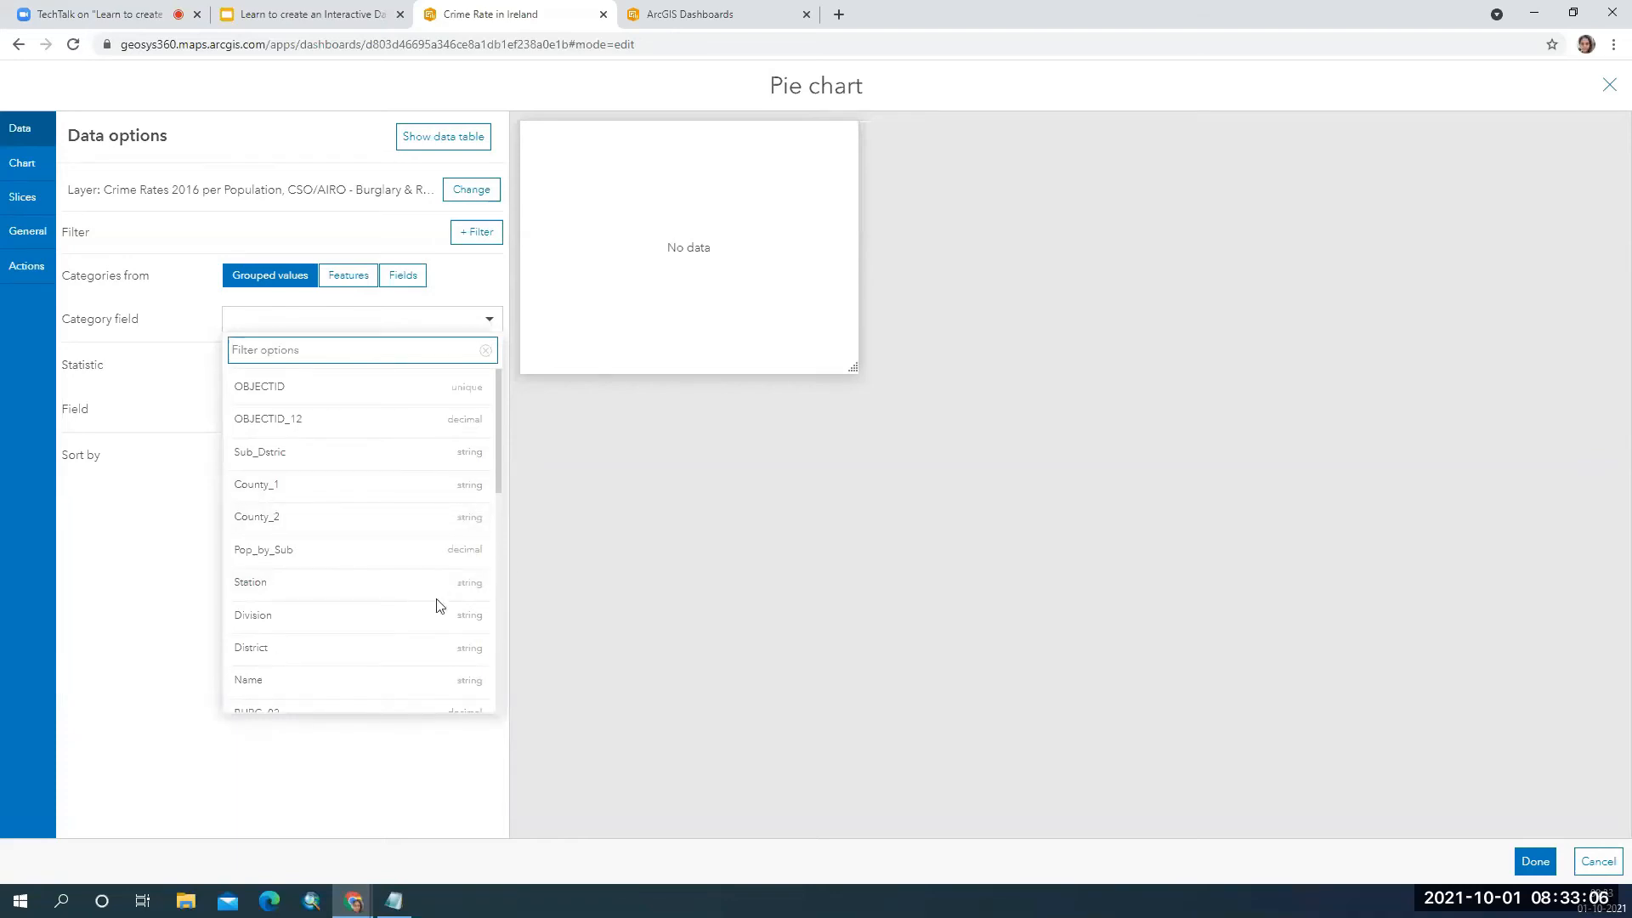
{"action": "scroll", "coordinate": [440, 605], "scroll_direction": "down", "scroll_amount": 2}
{"action": "scroll", "coordinate": [448, 598], "scroll_direction": "down", "scroll_amount": 5}
{"action": "left_click", "coordinate": [442, 541]}
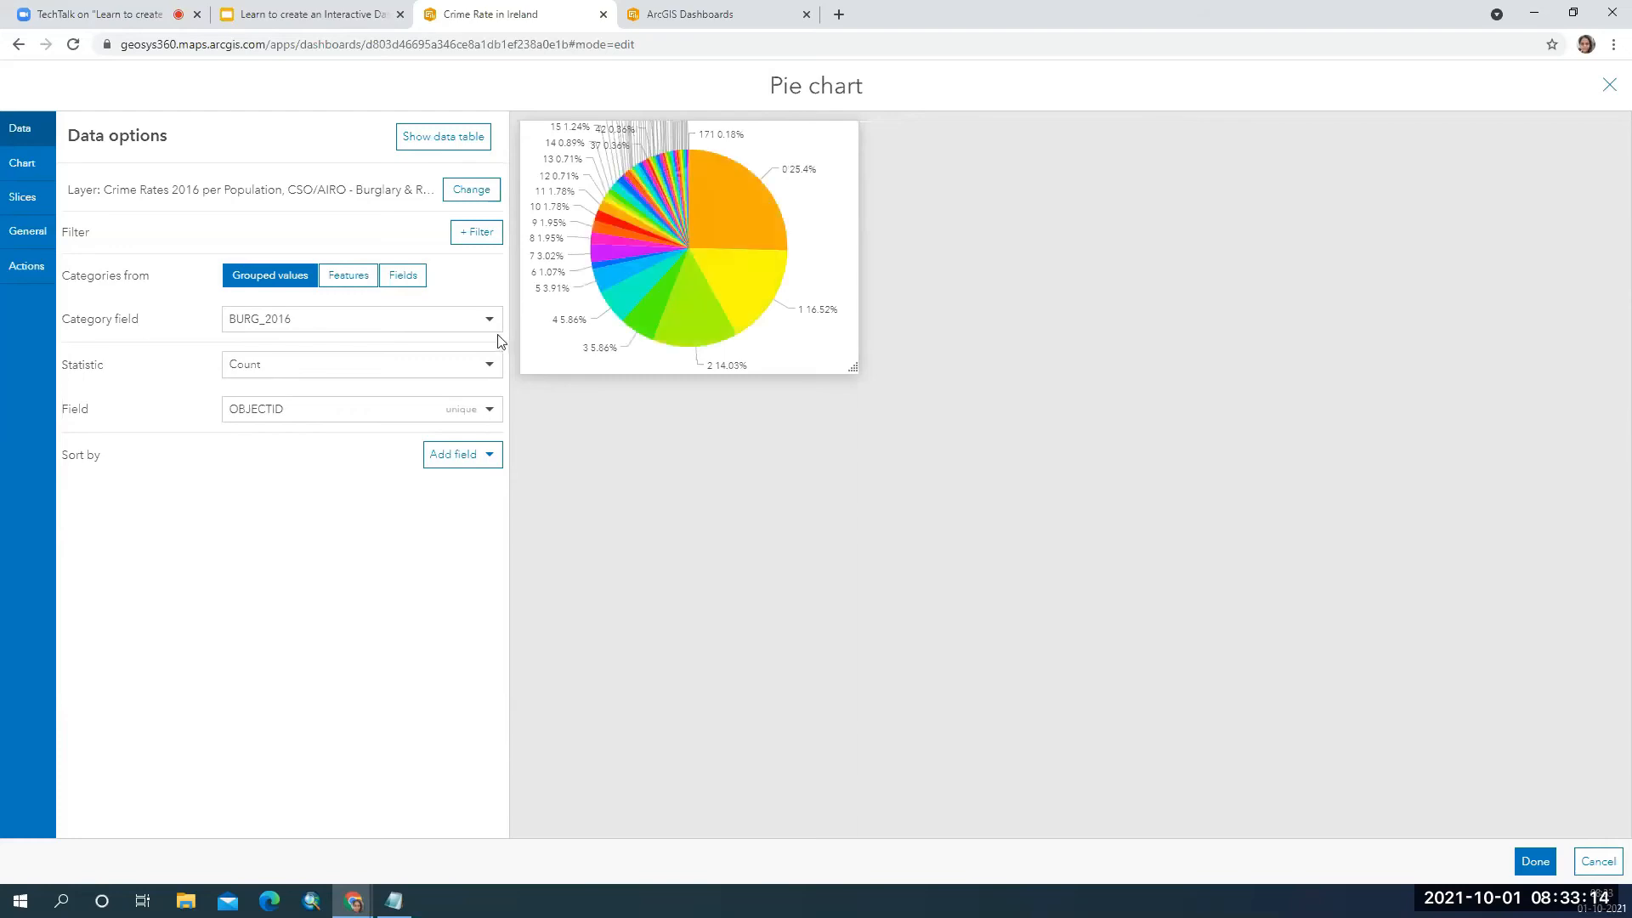
Try the Sum, Average and Count statistics on the pie chart and compare the slices in the preview.
{"action": "left_click", "coordinate": [490, 366]}
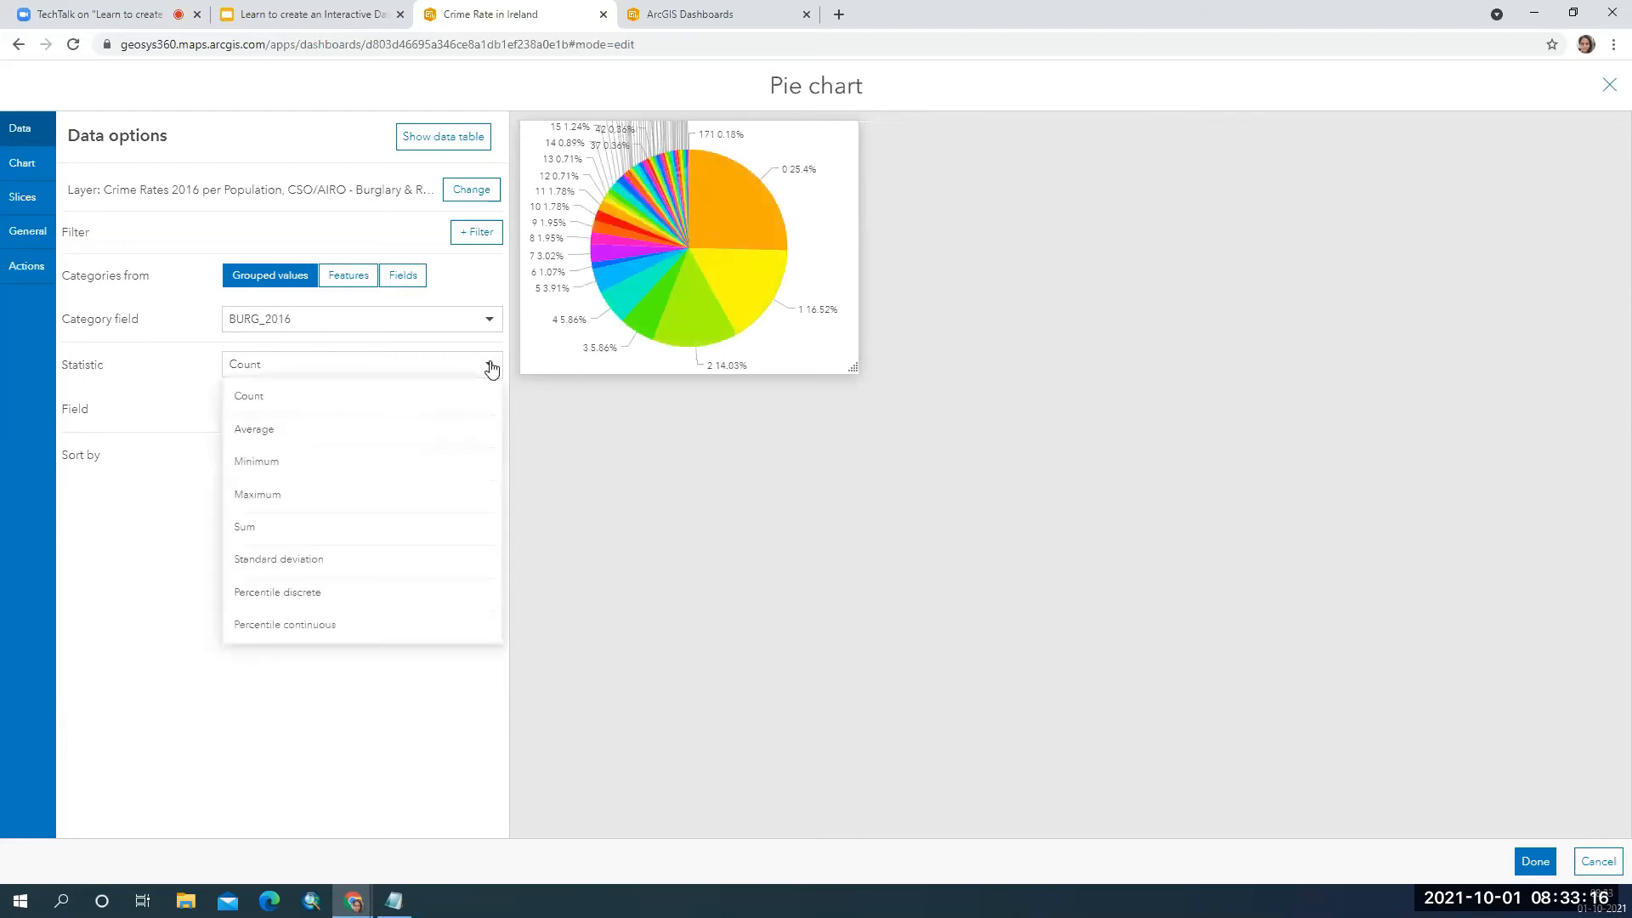
{"action": "left_click", "coordinate": [423, 534]}
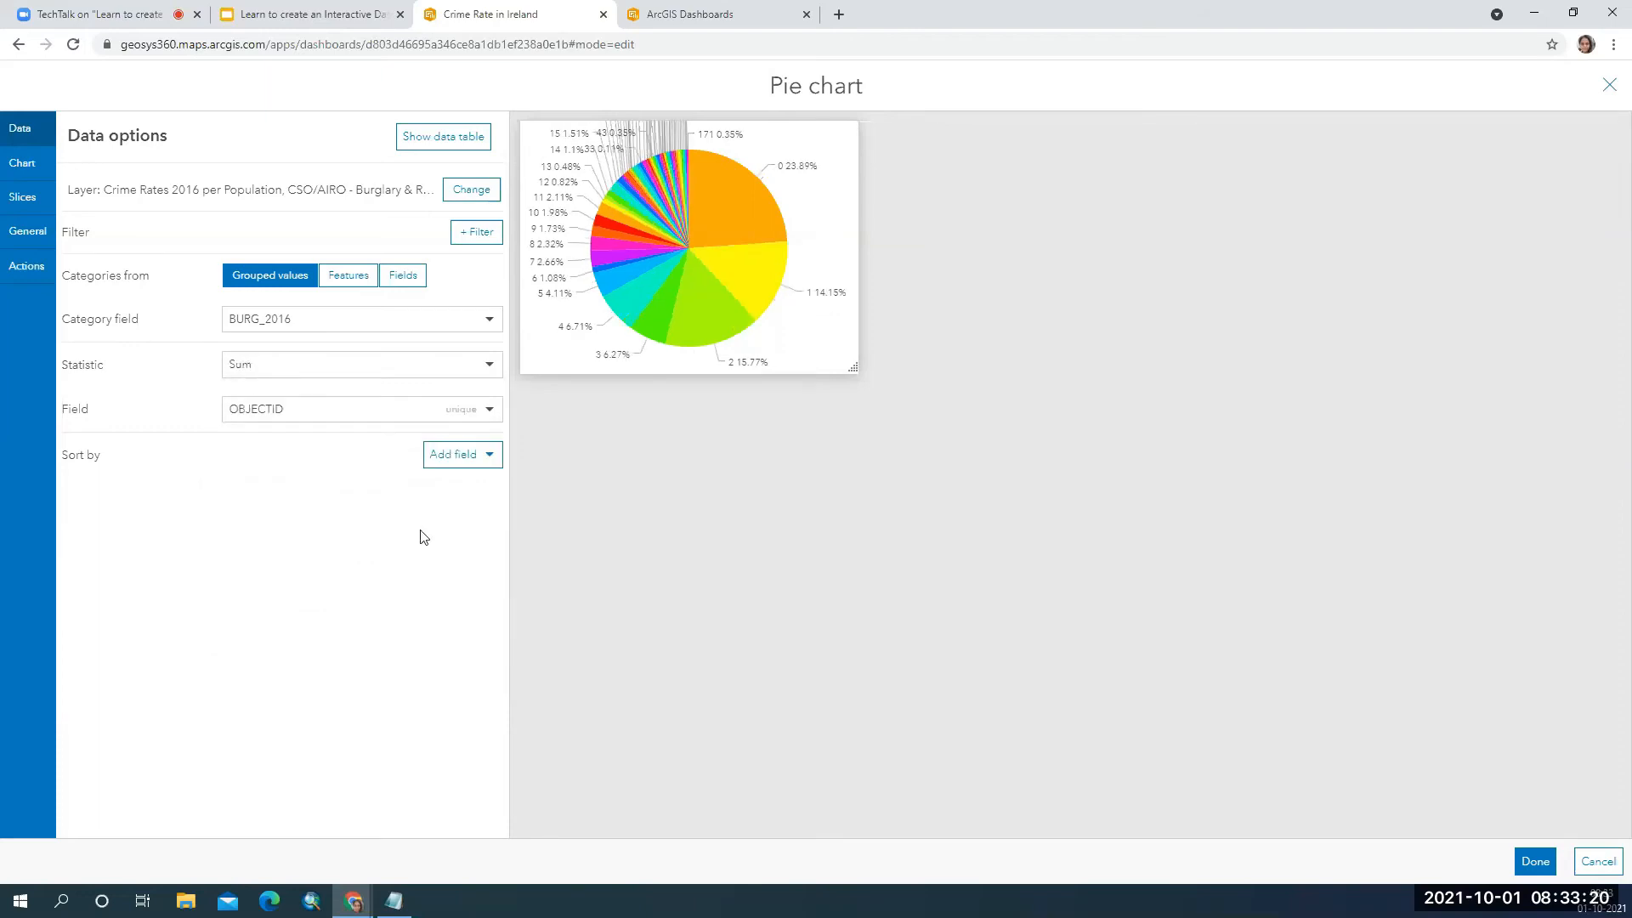
{"action": "mouse_move", "coordinate": [654, 331]}
{"action": "left_click", "coordinate": [491, 367]}
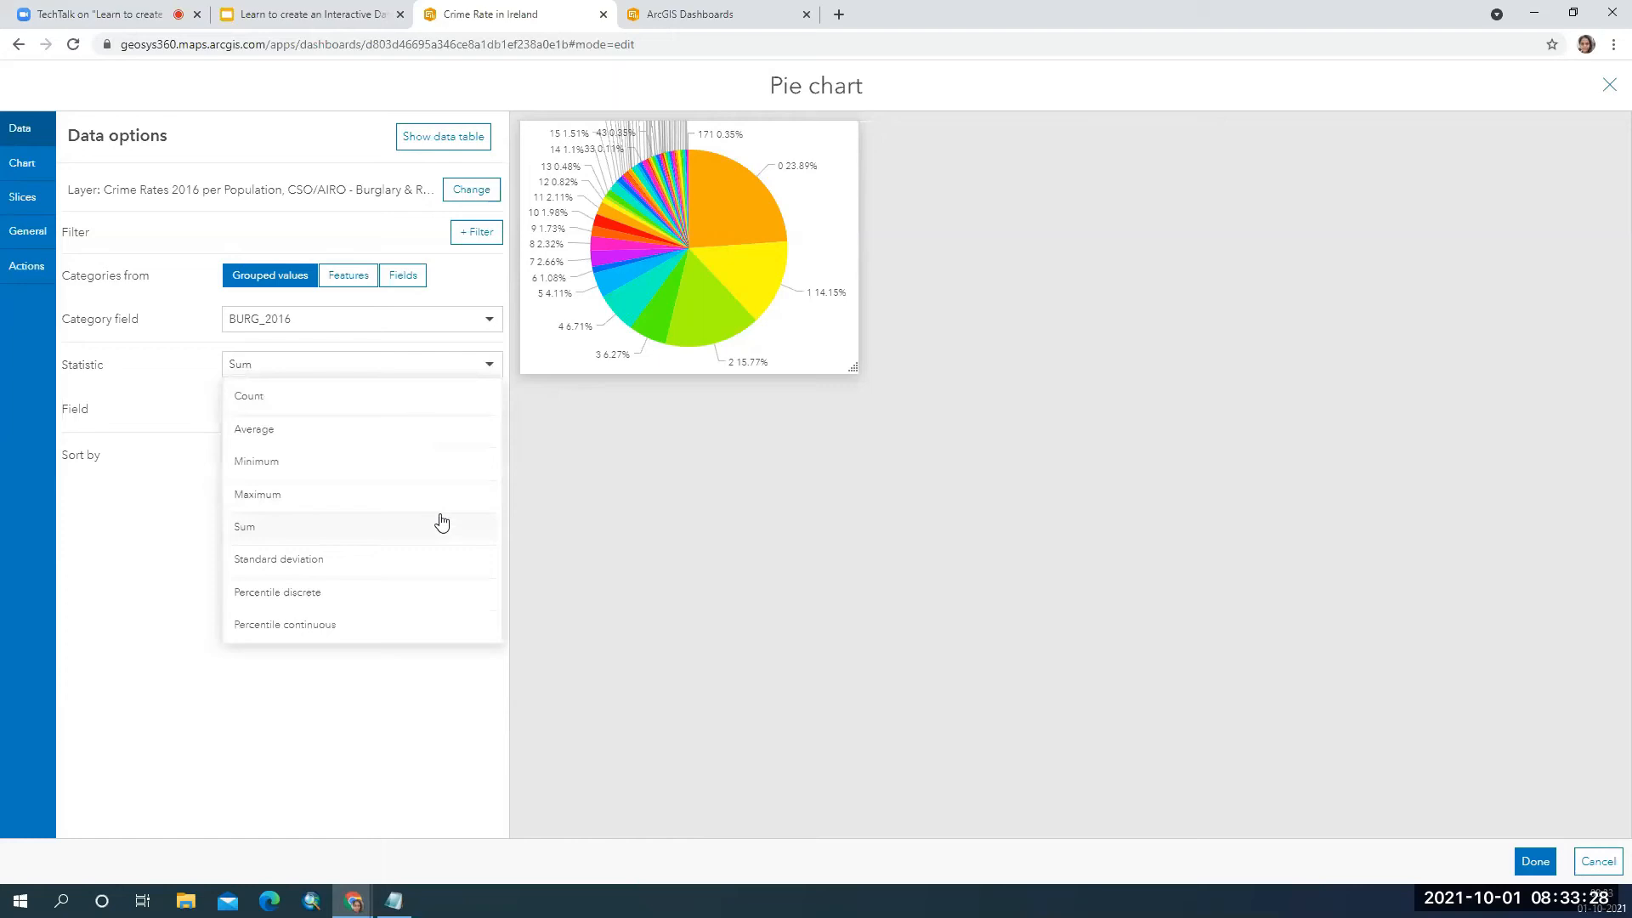
{"action": "left_click", "coordinate": [448, 430]}
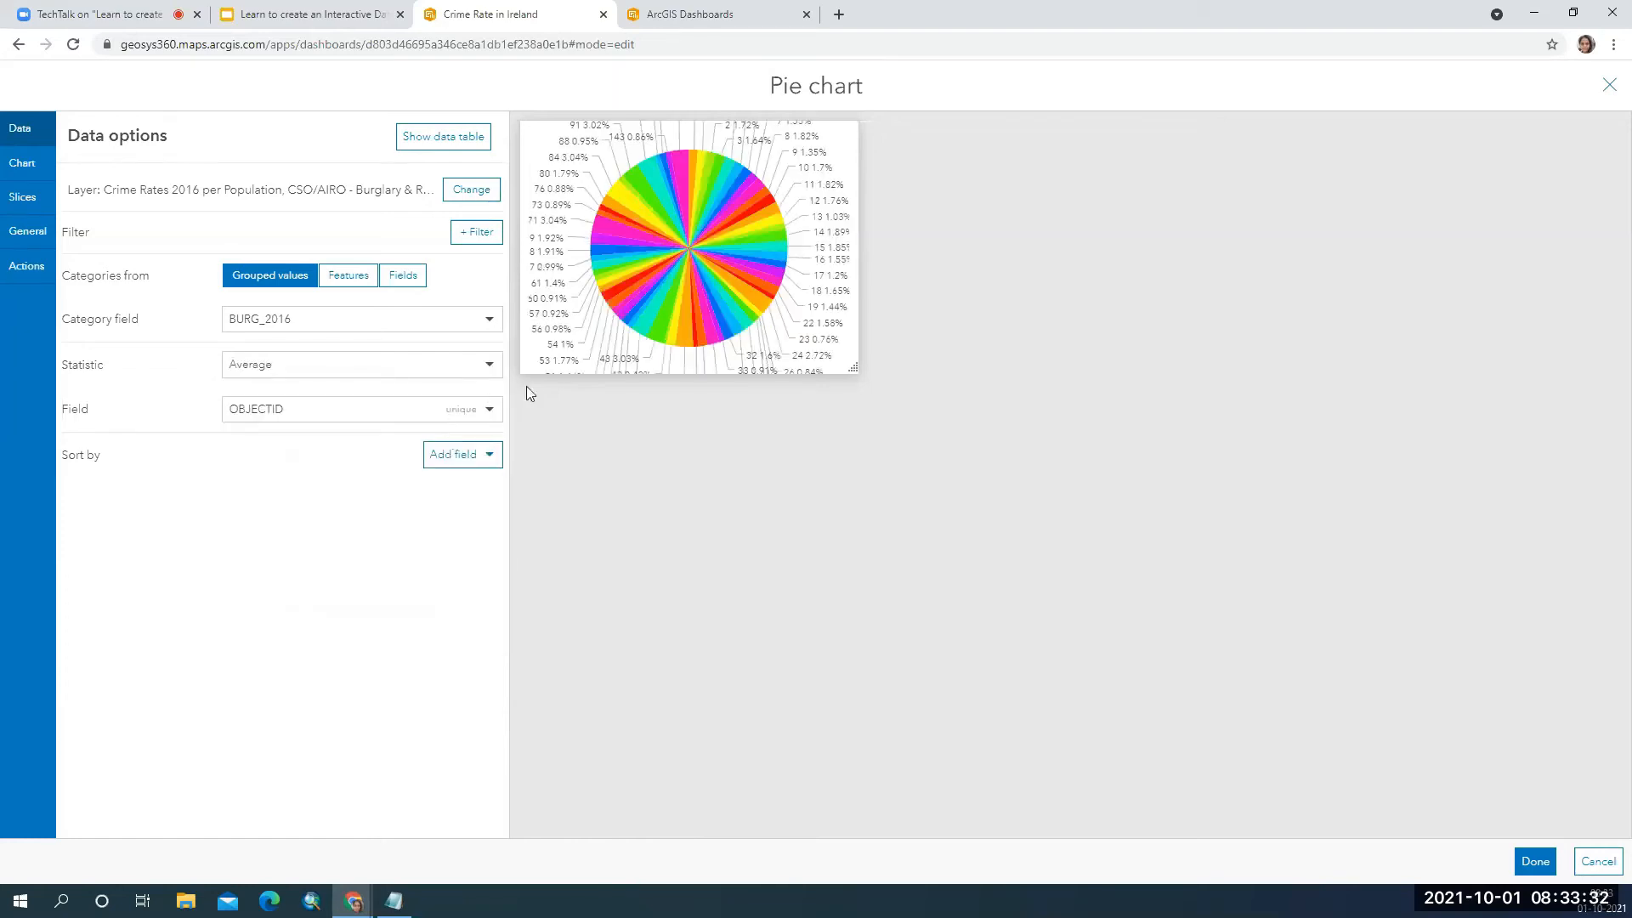
{"action": "left_click", "coordinate": [486, 379]}
{"action": "left_click", "coordinate": [456, 404]}
Set the pie chart's statistic to Sum of the BURG_2016 field and finish the chart.
{"action": "left_click", "coordinate": [492, 370]}
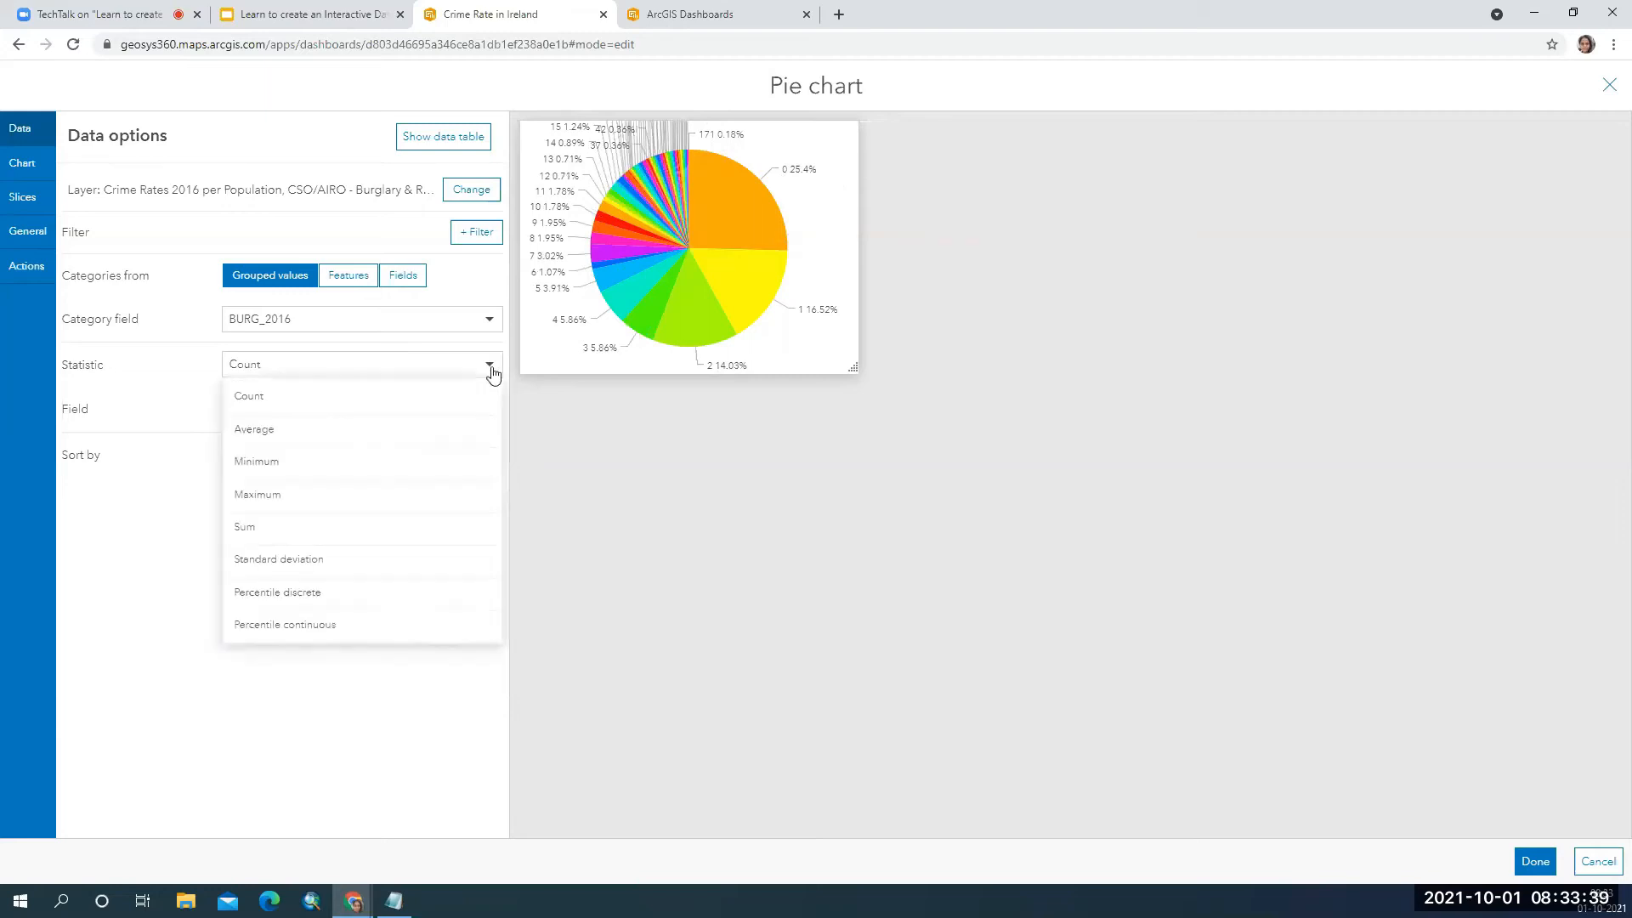
{"action": "left_click", "coordinate": [408, 531]}
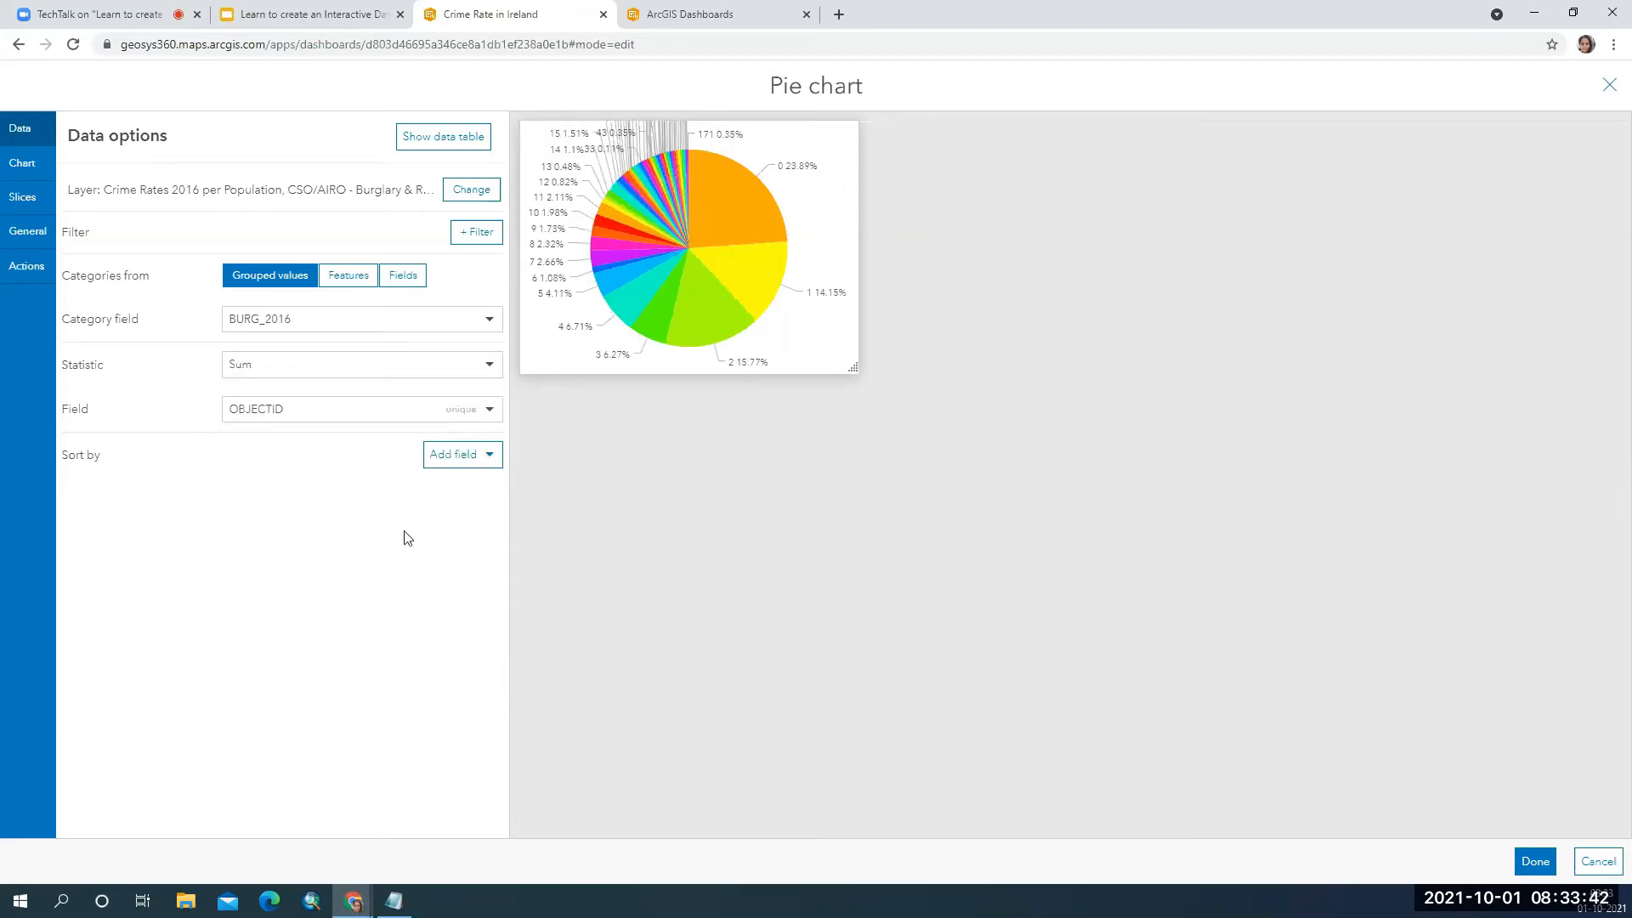
{"action": "left_click", "coordinate": [477, 420]}
{"action": "scroll", "coordinate": [387, 638], "scroll_direction": "down", "scroll_amount": 5}
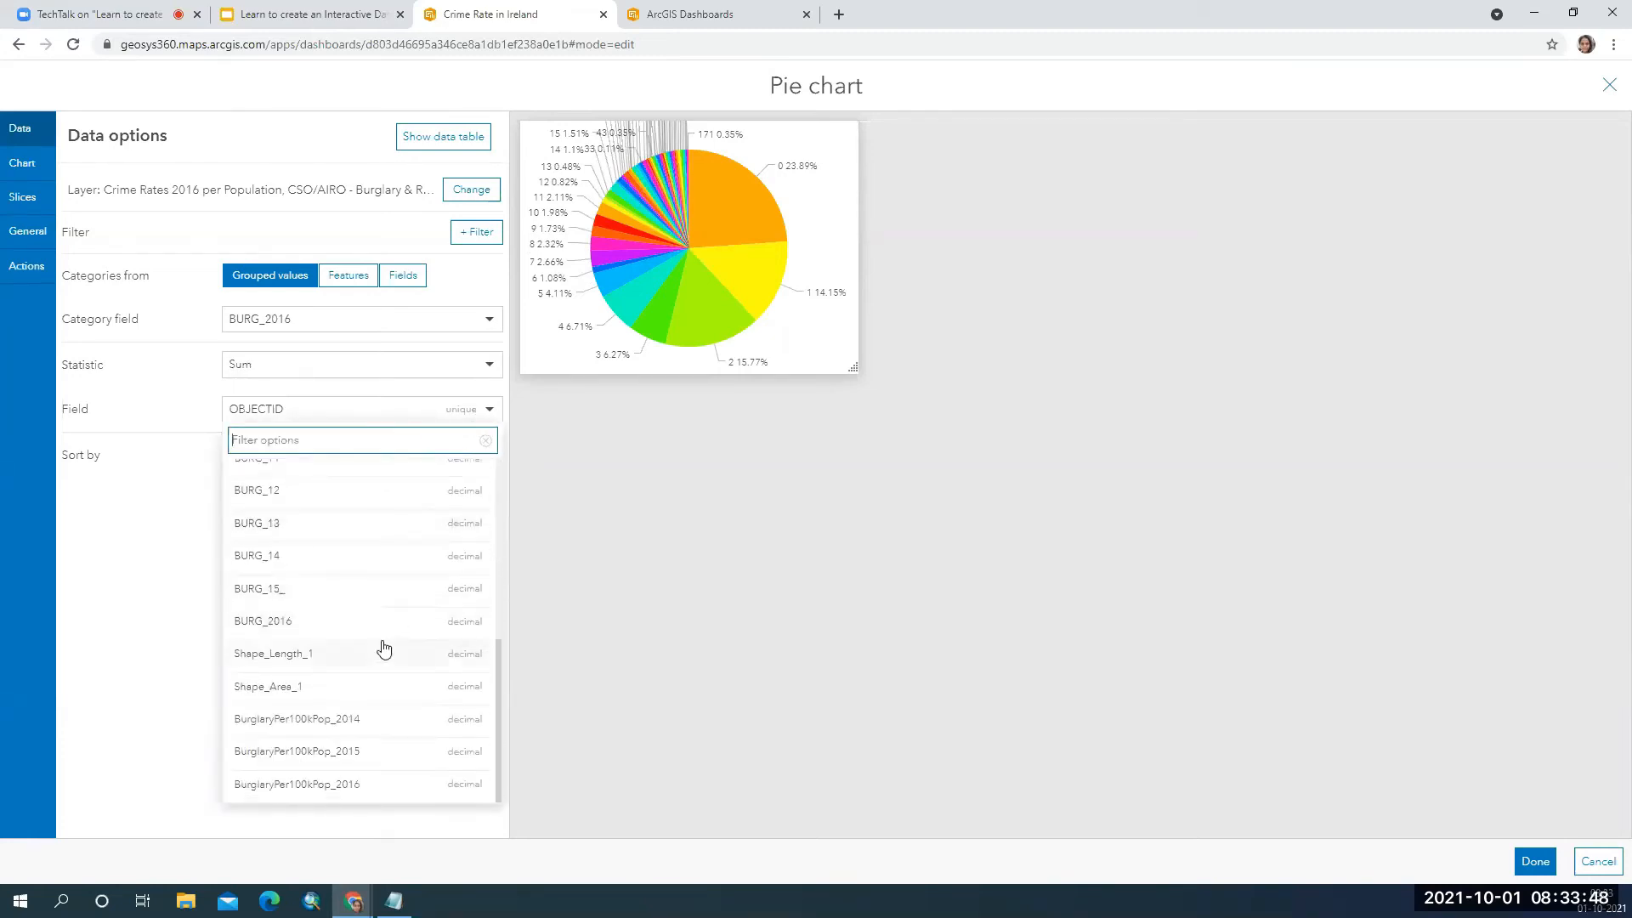
{"action": "left_click", "coordinate": [387, 629]}
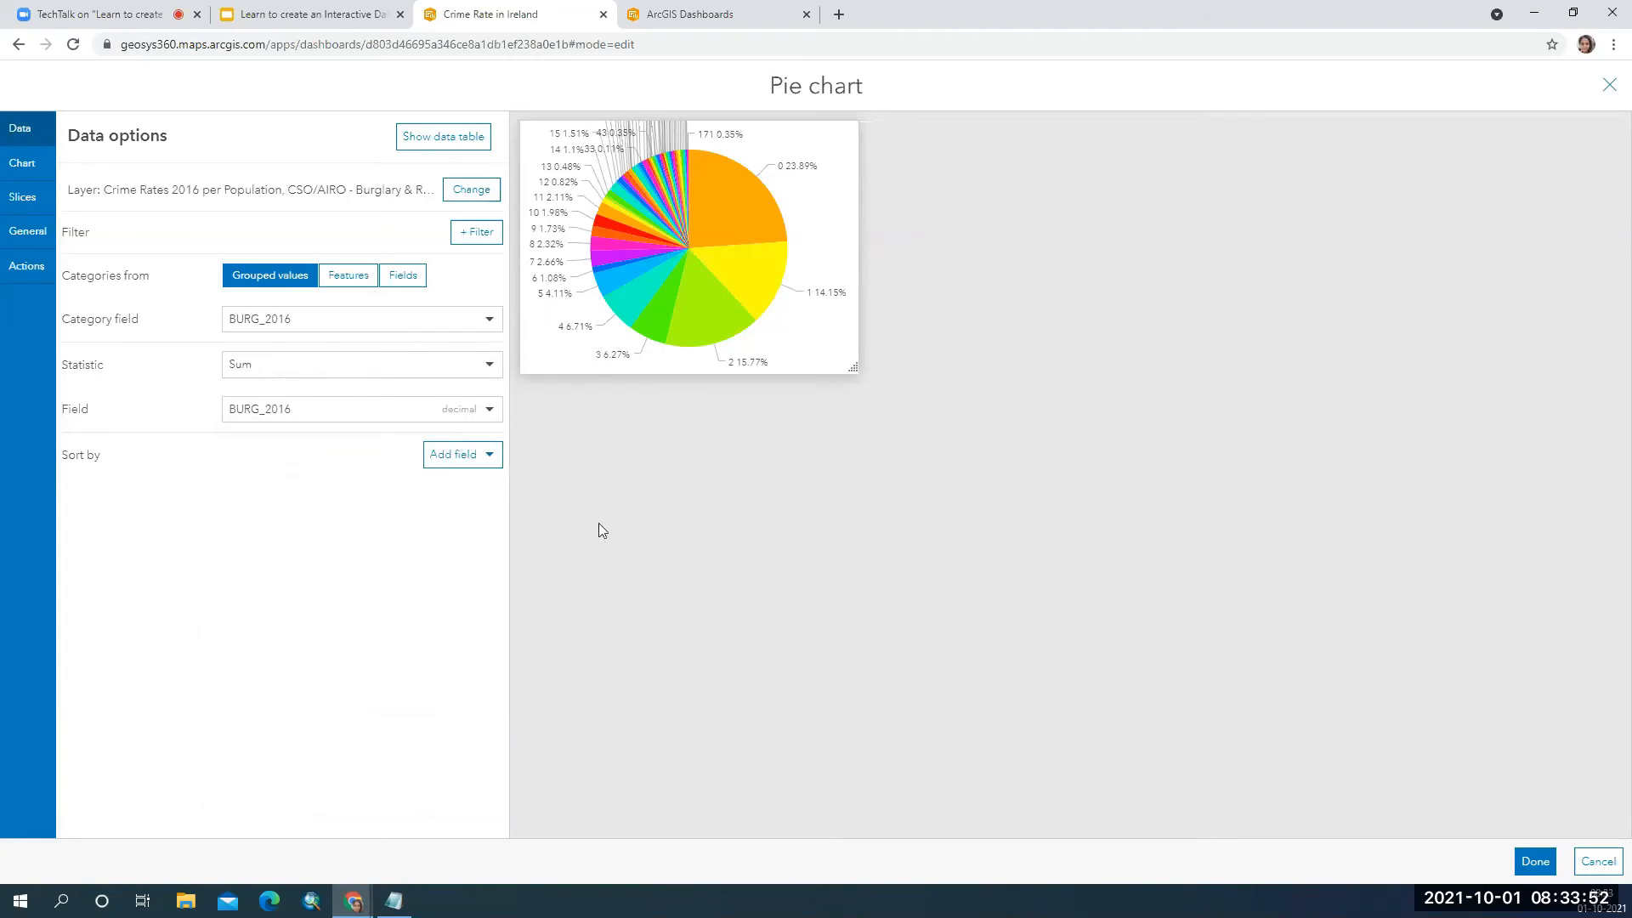
{"action": "left_click", "coordinate": [1535, 861]}
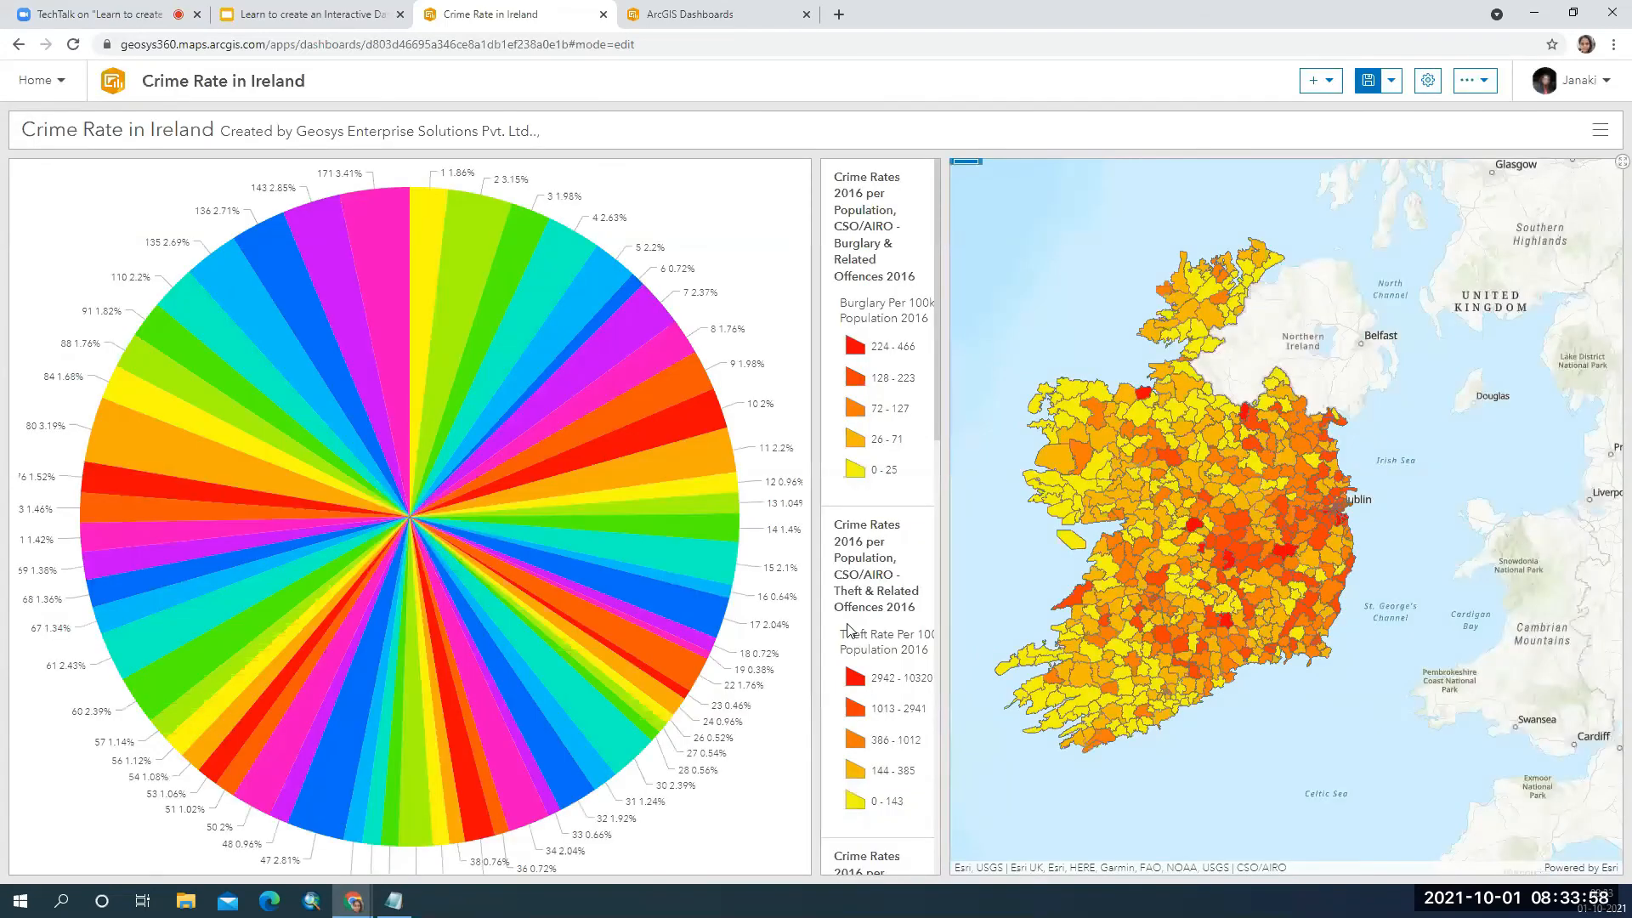
Stack the pie chart below the map legend, shorten the legend, and narrow their shared column to about 29.3%.
{"action": "left_click_drag", "start_coordinate": [812, 651], "coordinate": [470, 690]}
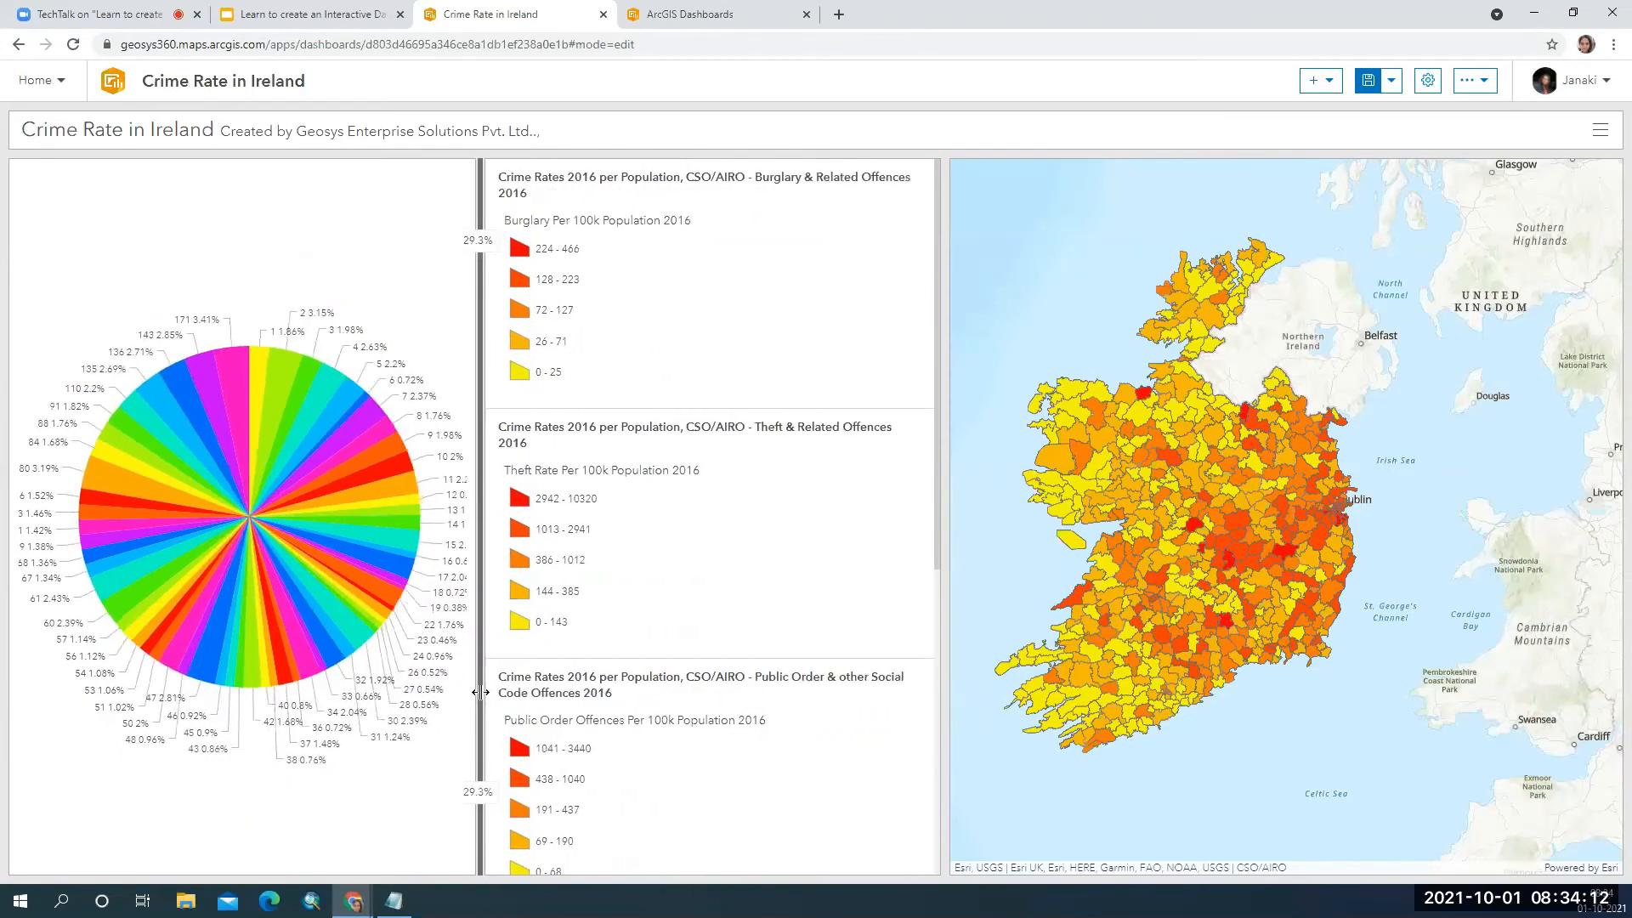
{"action": "mouse_move", "coordinate": [23, 170]}
{"action": "left_click_drag", "start_coordinate": [23, 170], "coordinate": [709, 848]}
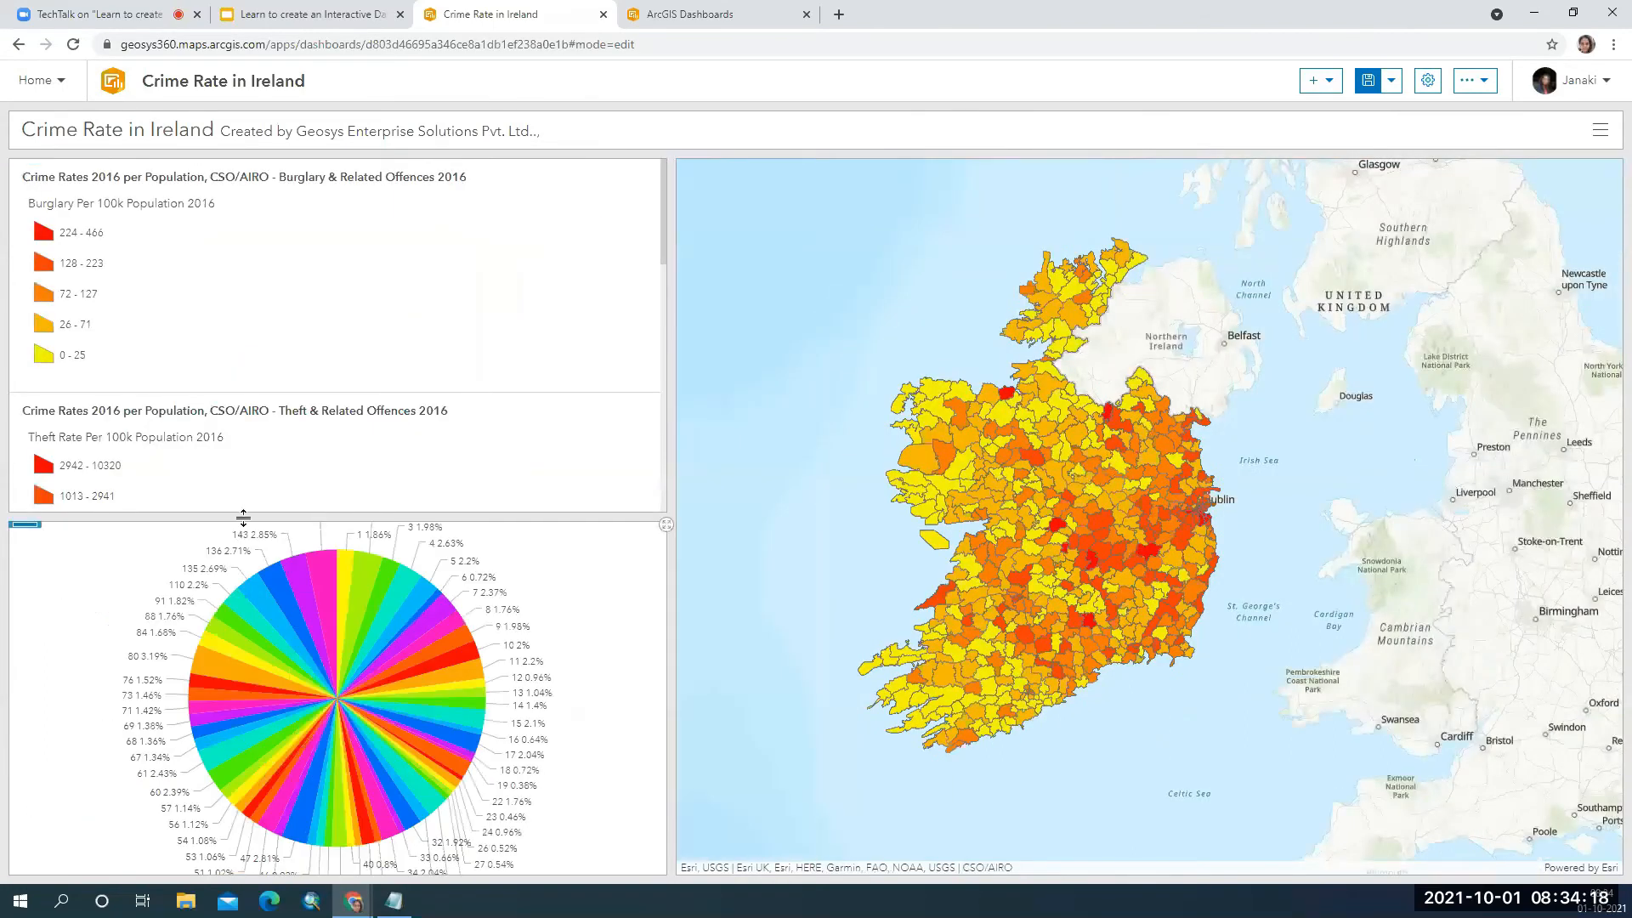
{"action": "left_click_drag", "start_coordinate": [246, 516], "coordinate": [254, 393]}
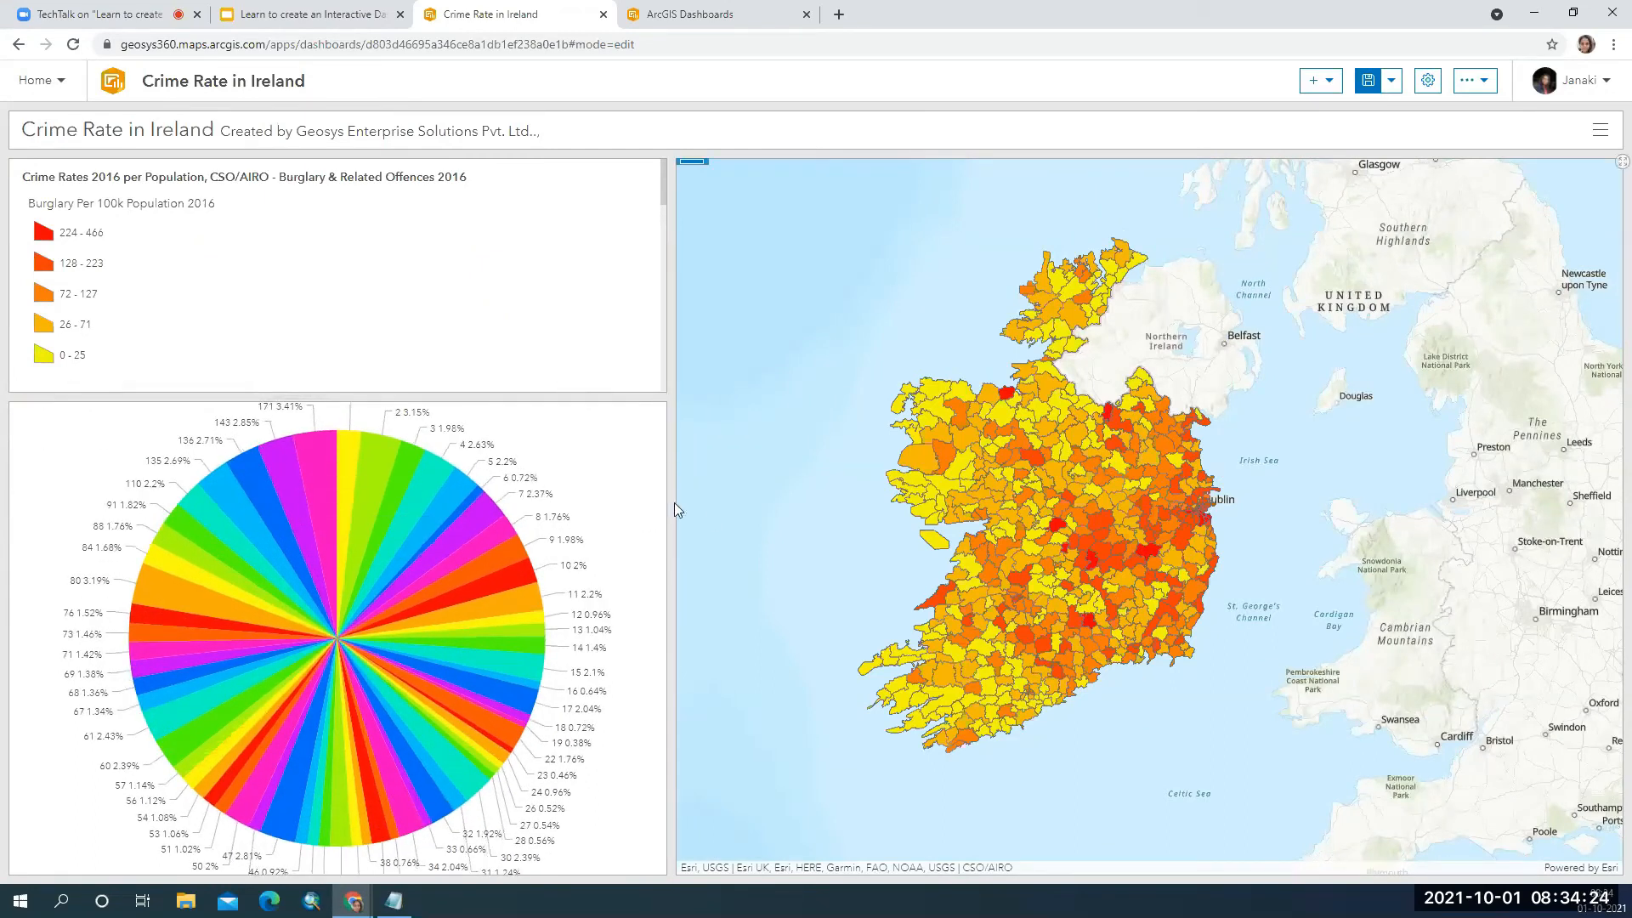
{"action": "left_click_drag", "start_coordinate": [670, 499], "coordinate": [477, 485]}
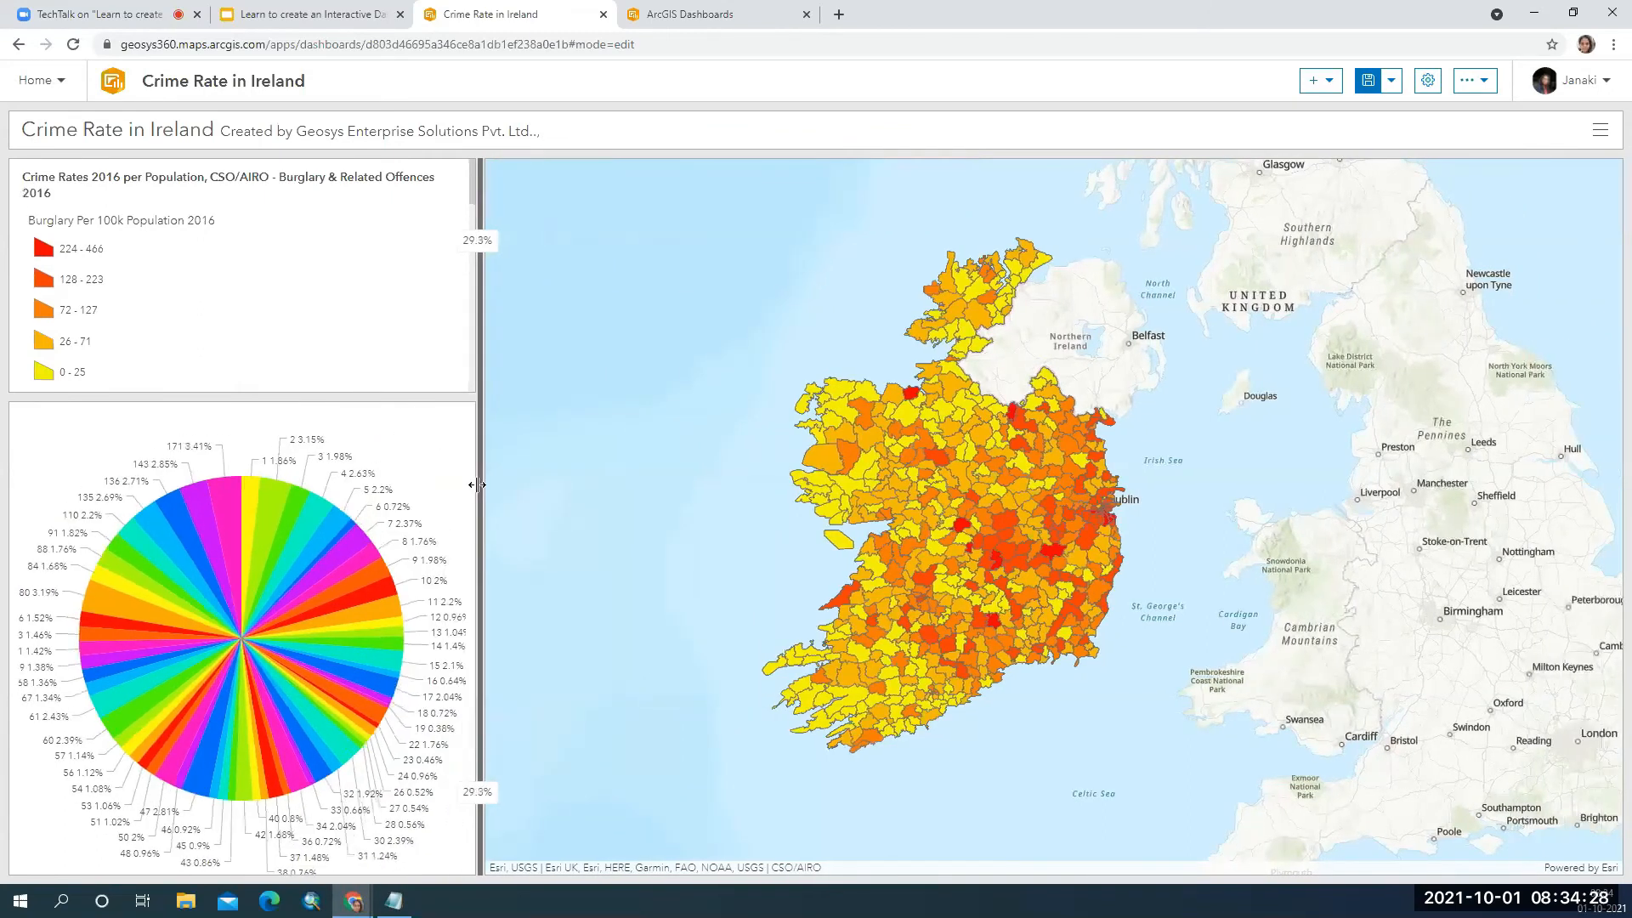
Add a serial chart from the Public Order & other Social Code Offences 2016 layer, with District as its category field.
{"action": "left_click", "coordinate": [1334, 85]}
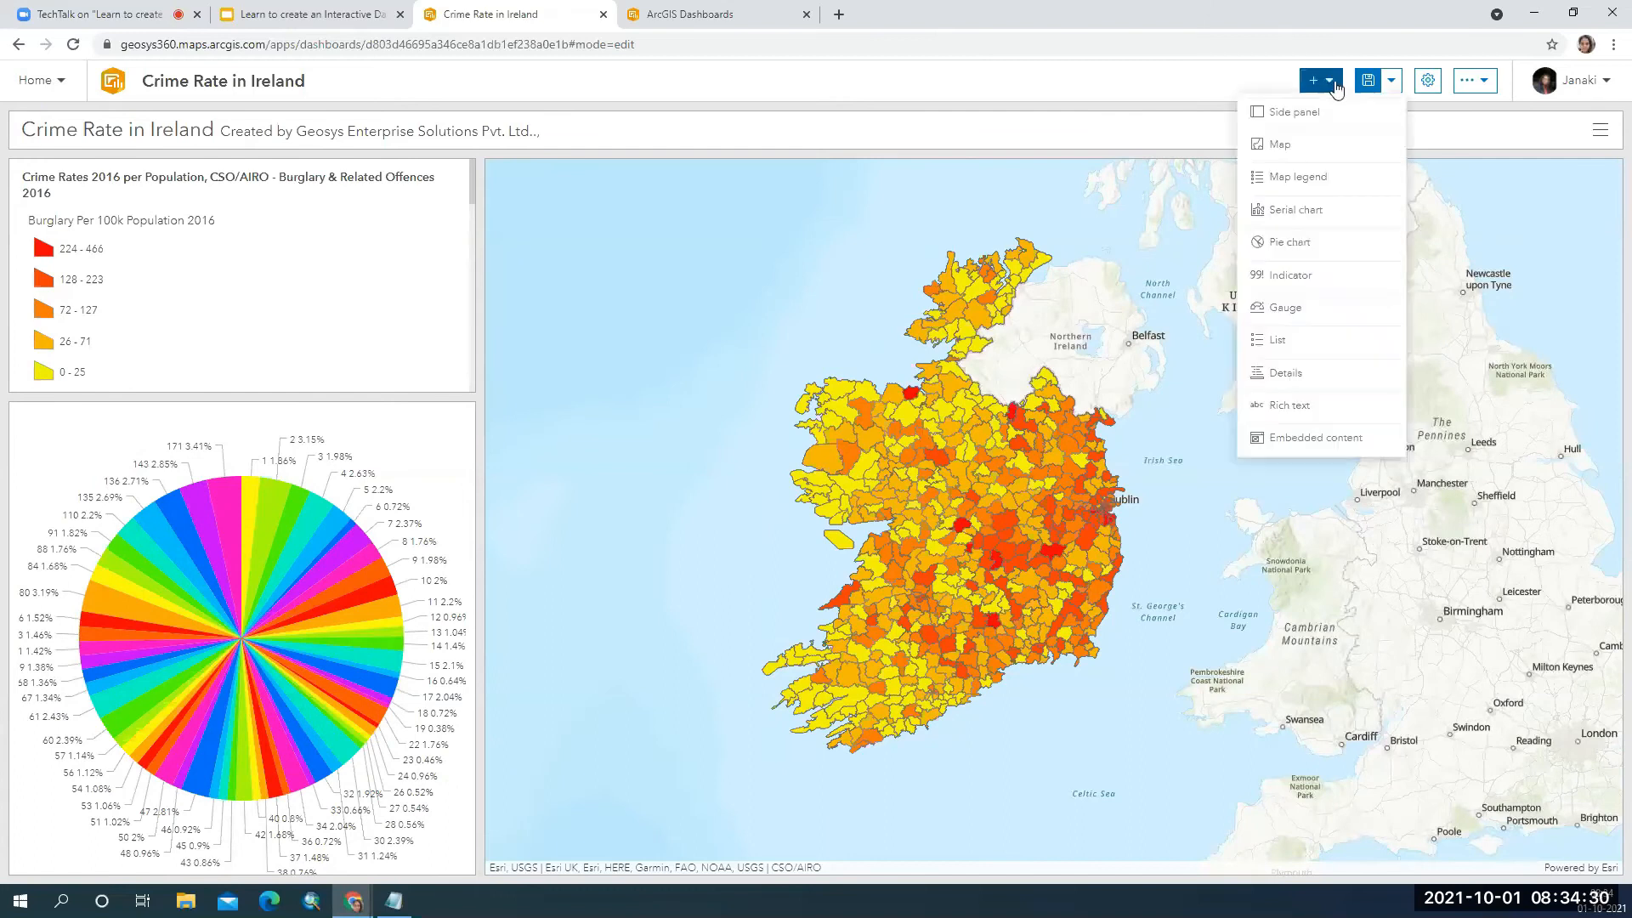
{"action": "left_click", "coordinate": [1290, 220]}
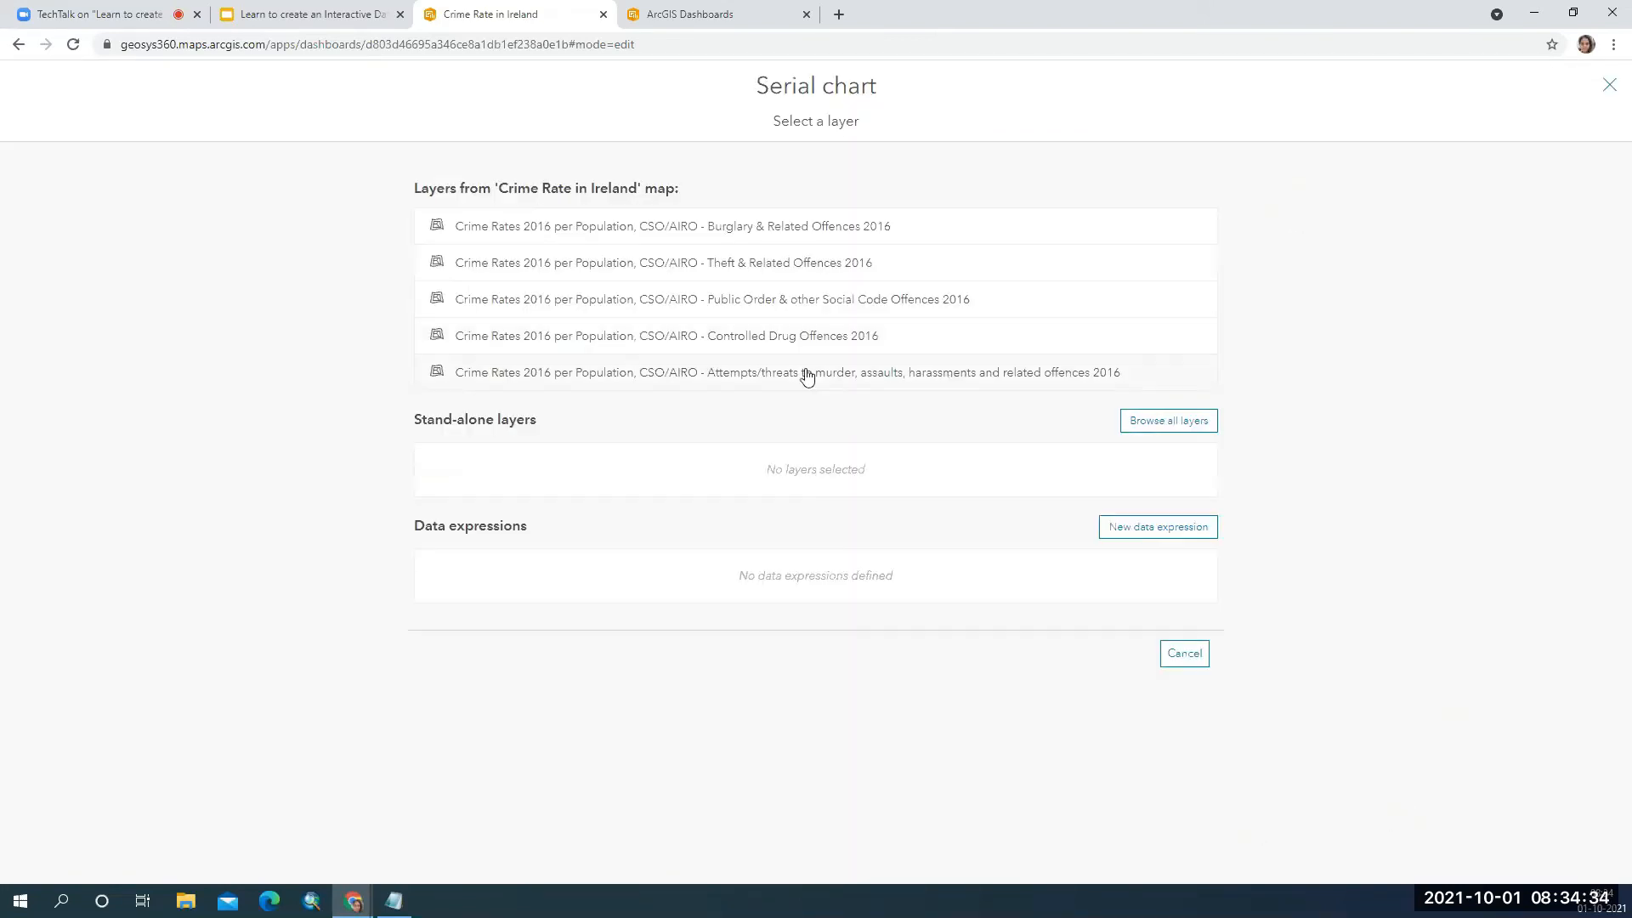
{"action": "left_click", "coordinate": [805, 301]}
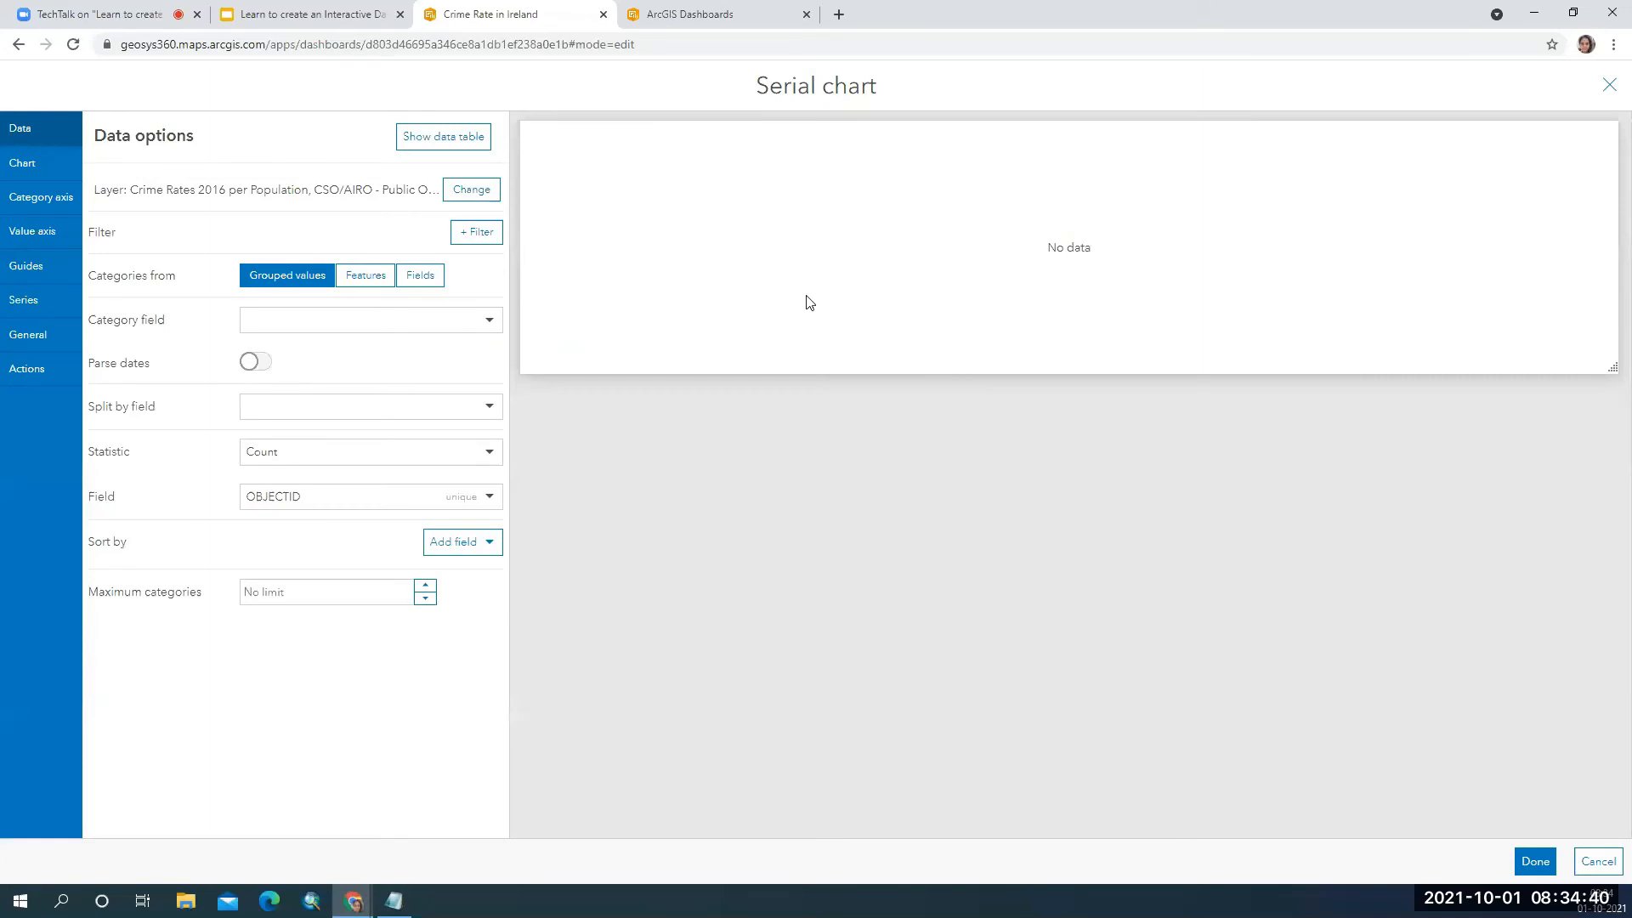
{"action": "left_click", "coordinate": [479, 328]}
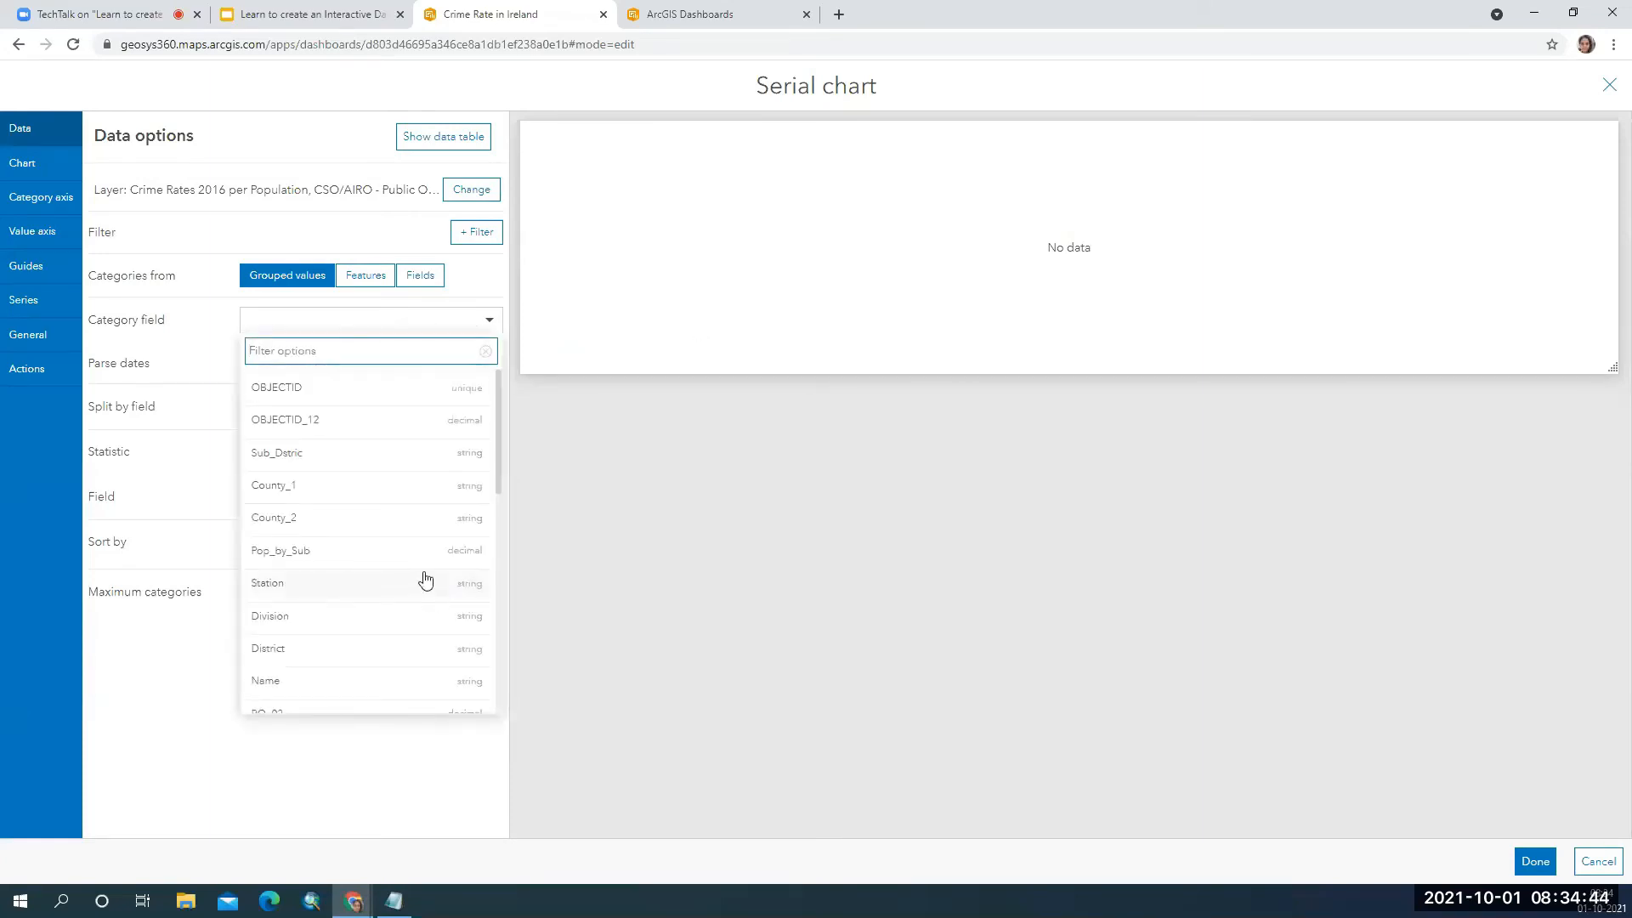
{"action": "scroll", "coordinate": [426, 580], "scroll_direction": "down", "scroll_amount": 1}
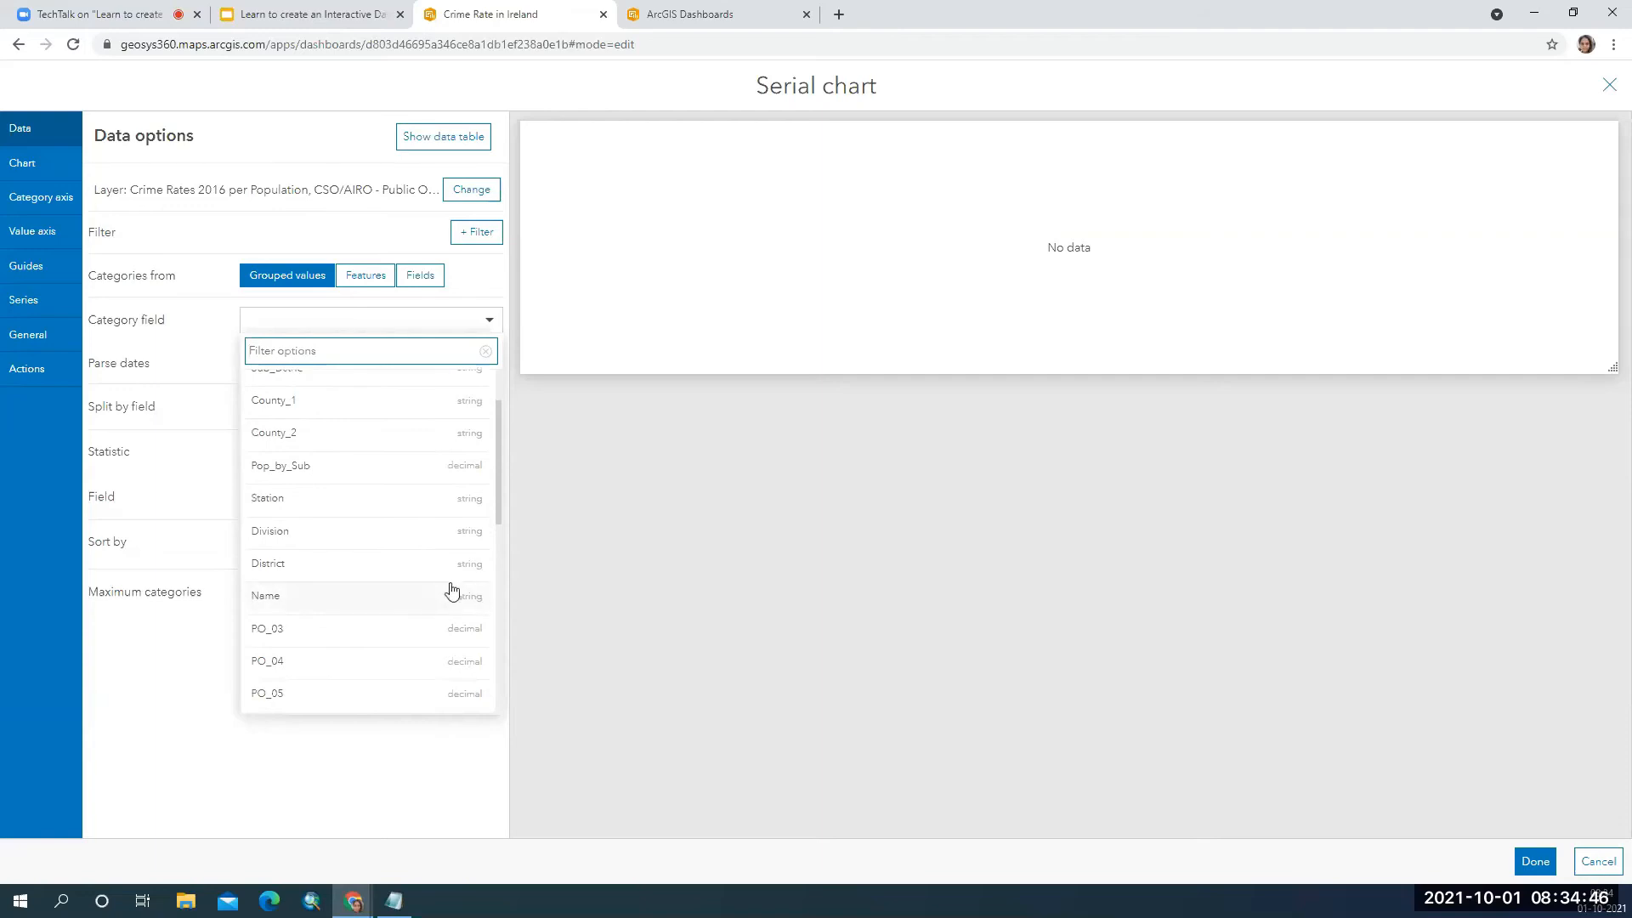
{"action": "left_click", "coordinate": [452, 572]}
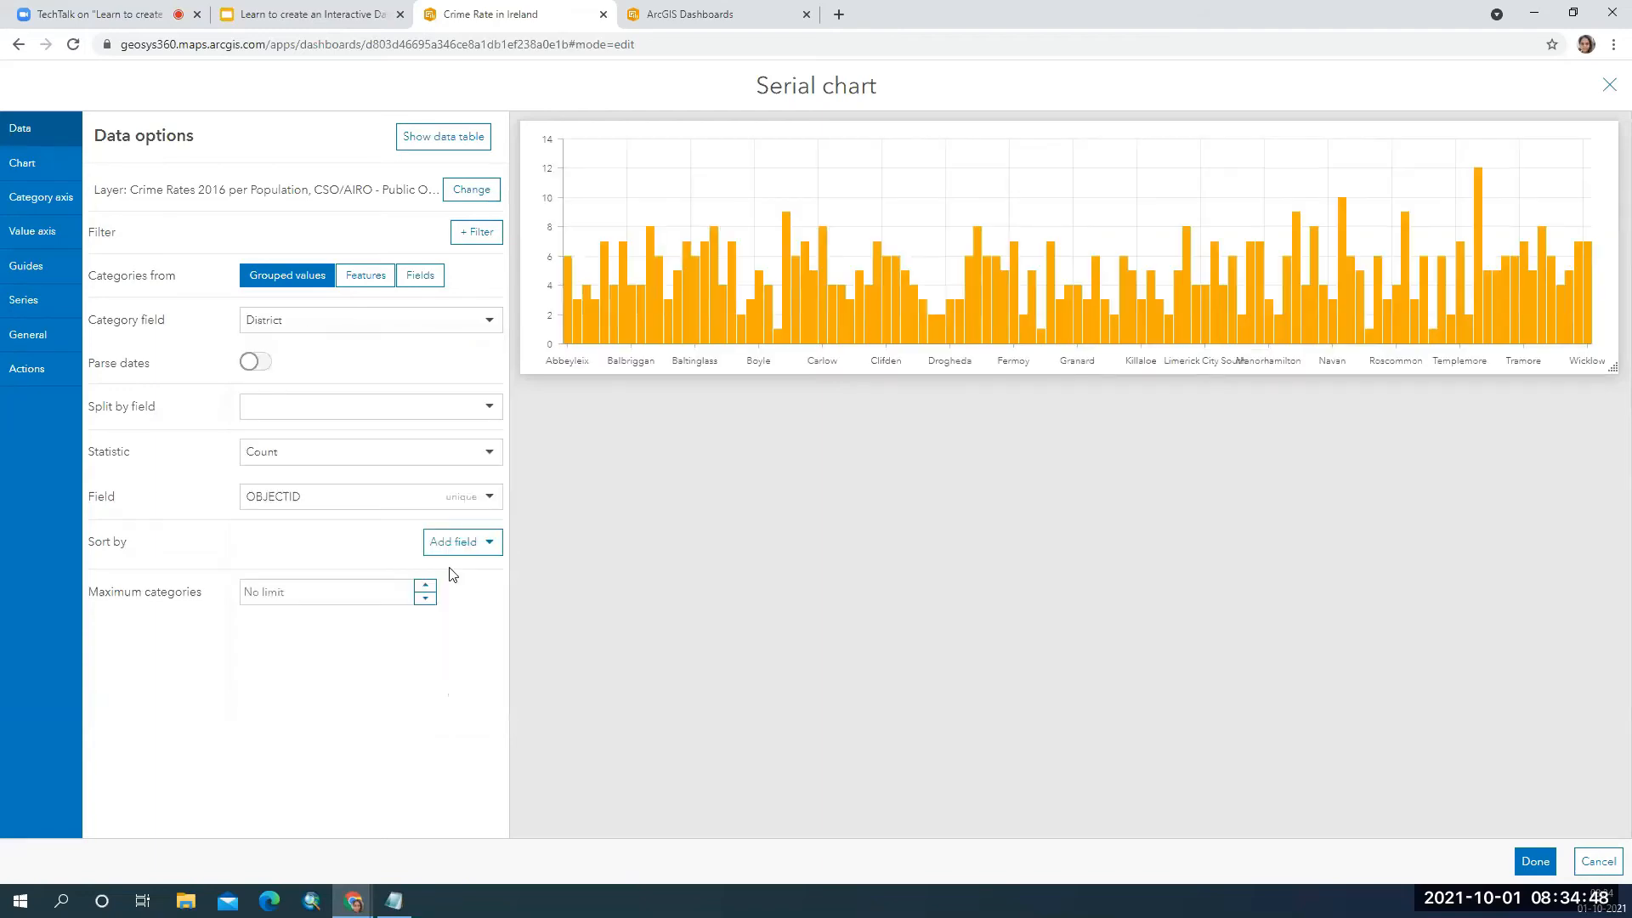
Split the serial chart's district categories by the PO_16_ field.
{"action": "left_click", "coordinate": [486, 415]}
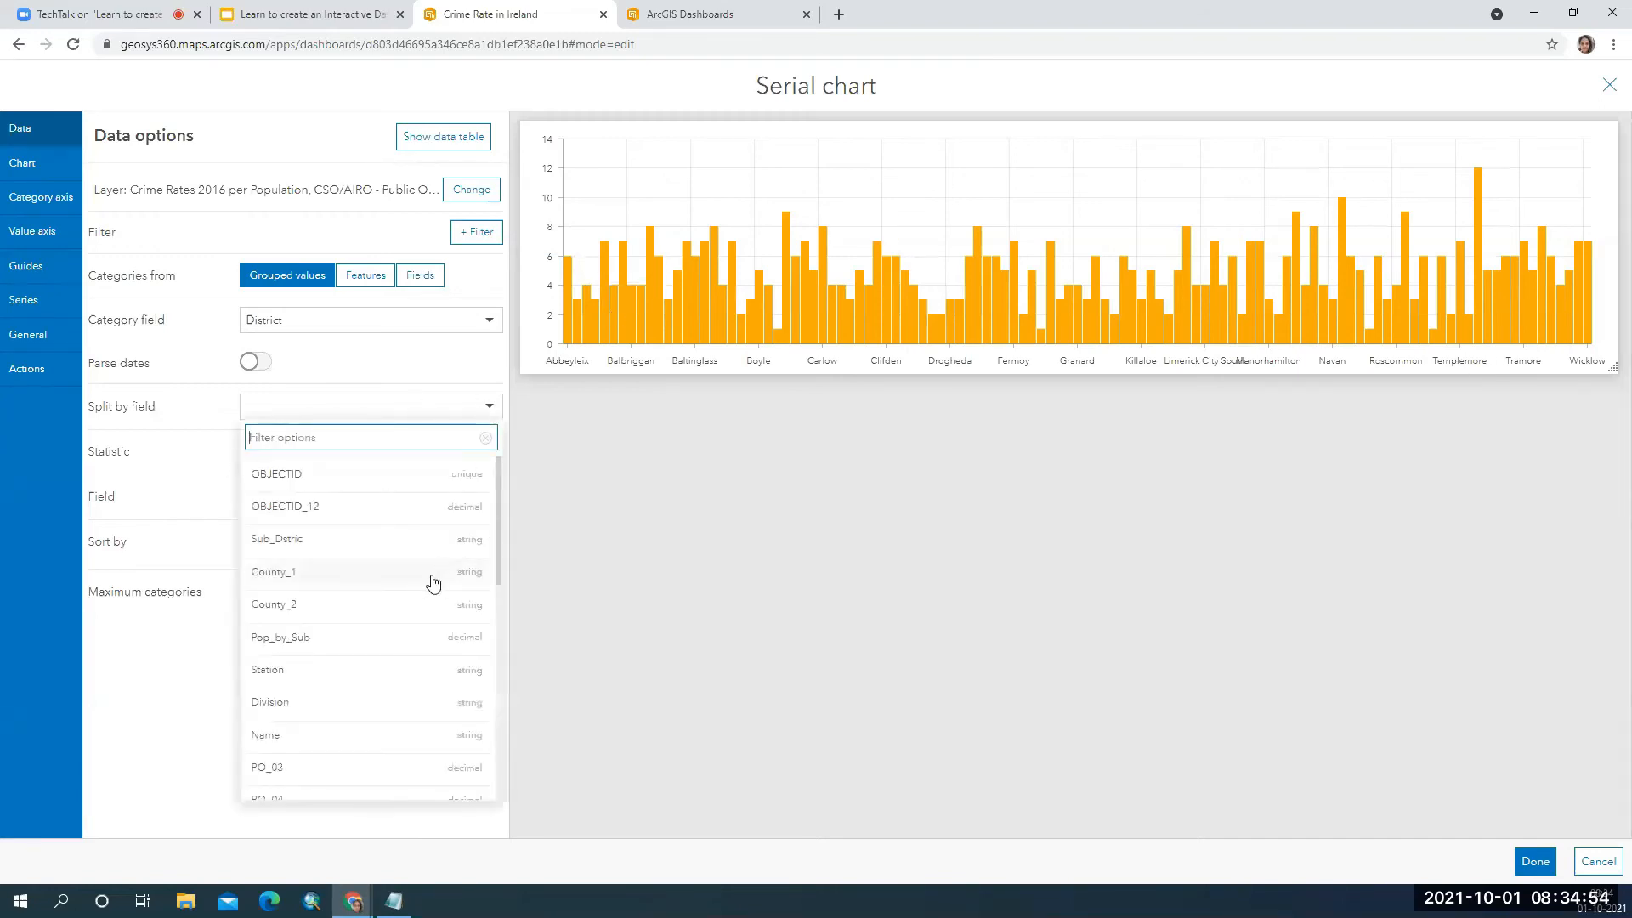
{"action": "scroll", "coordinate": [433, 587], "scroll_direction": "down", "scroll_amount": 1}
{"action": "scroll", "coordinate": [422, 743], "scroll_direction": "down", "scroll_amount": 3}
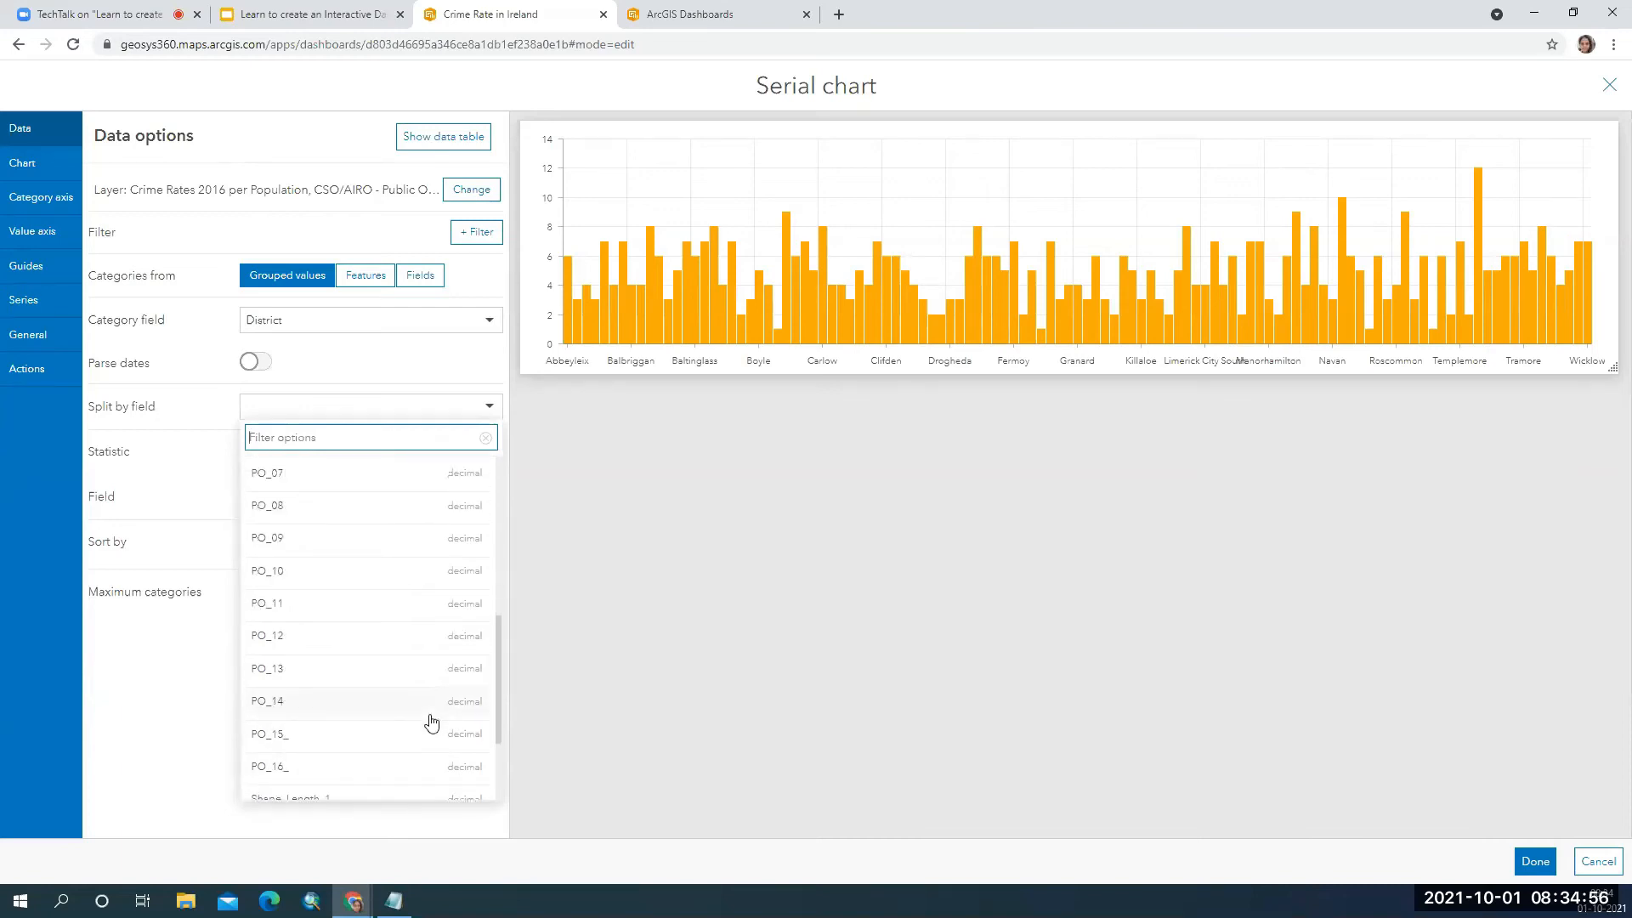
{"action": "scroll", "coordinate": [431, 705], "scroll_direction": "down", "scroll_amount": 2}
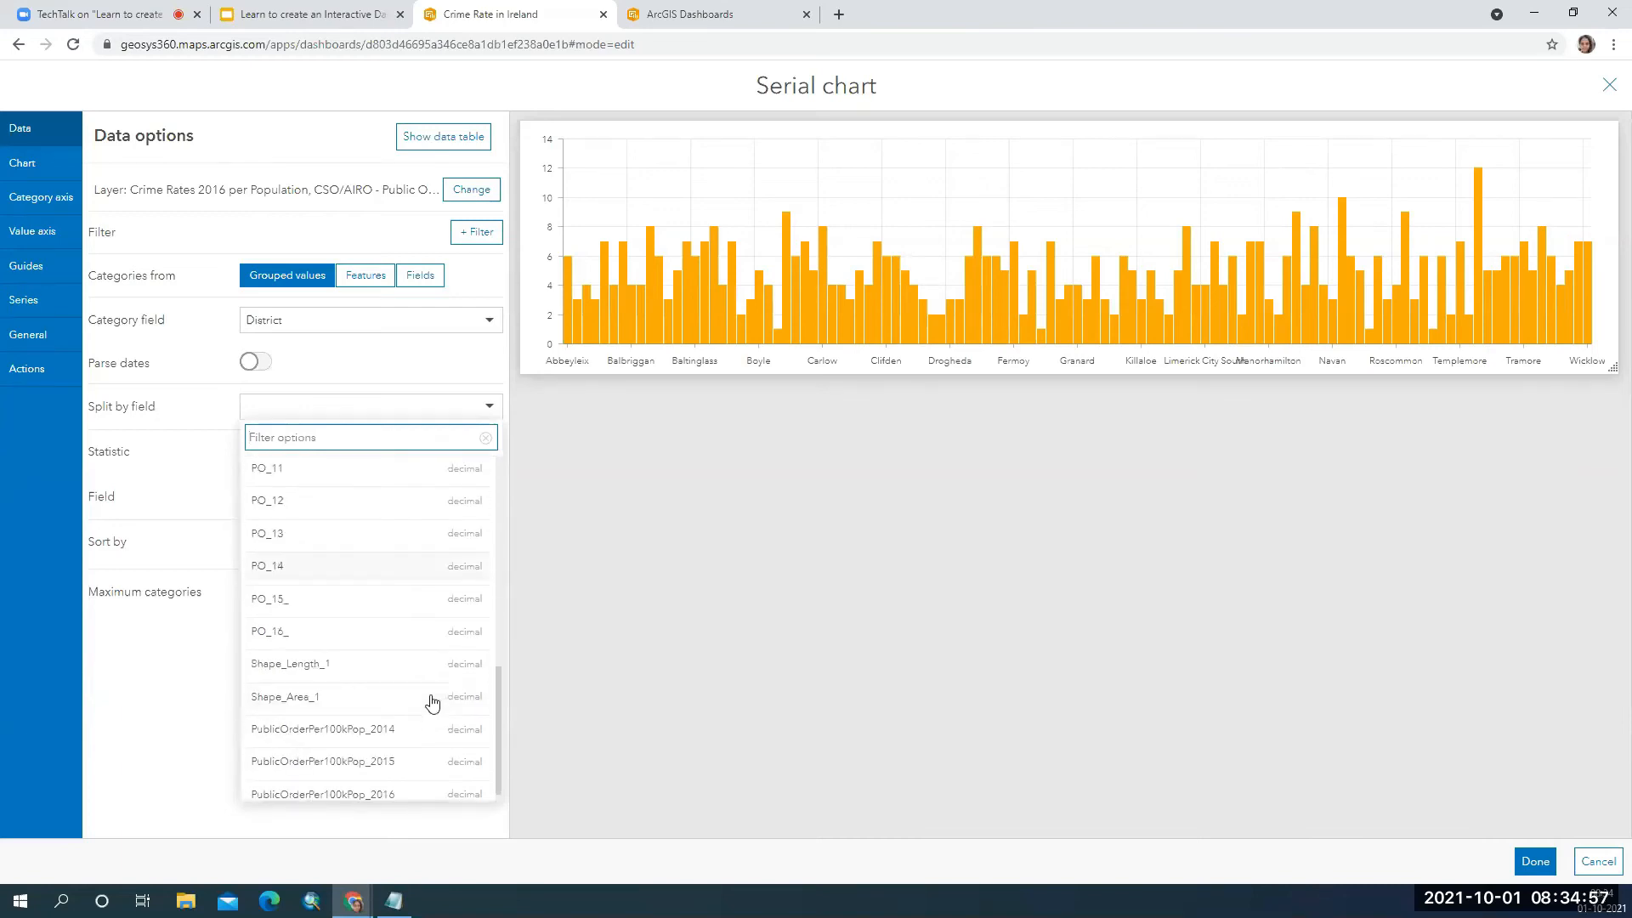
{"action": "left_click", "coordinate": [437, 627]}
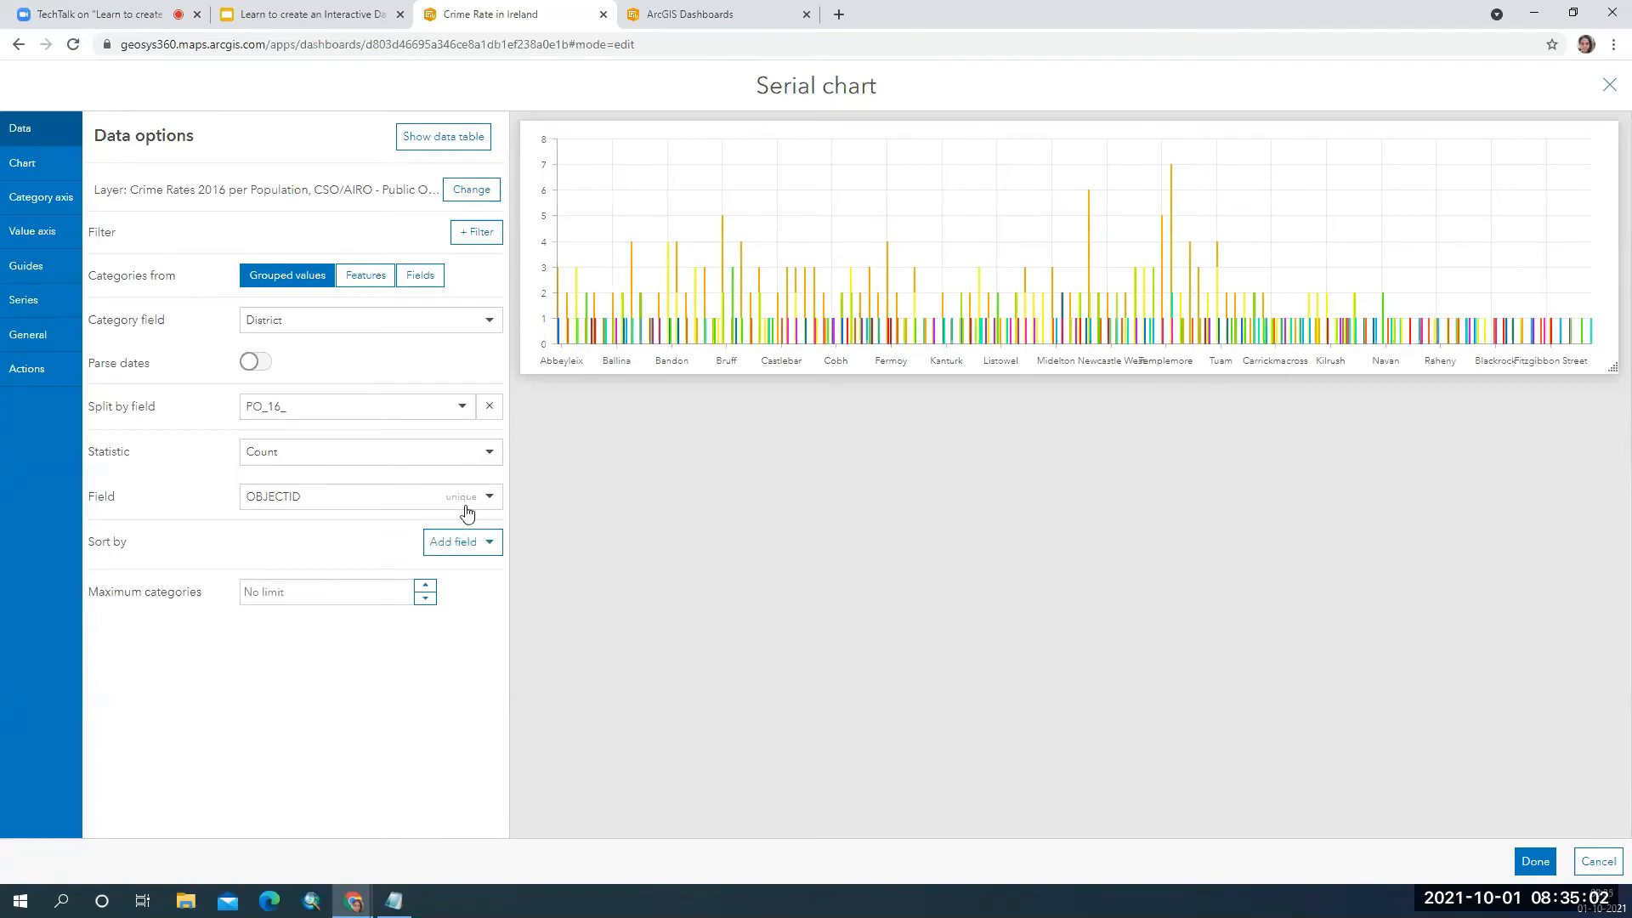
Set the serial chart's statistic to Sum of OBJECTID and finish the chart.
{"action": "left_click", "coordinate": [489, 463]}
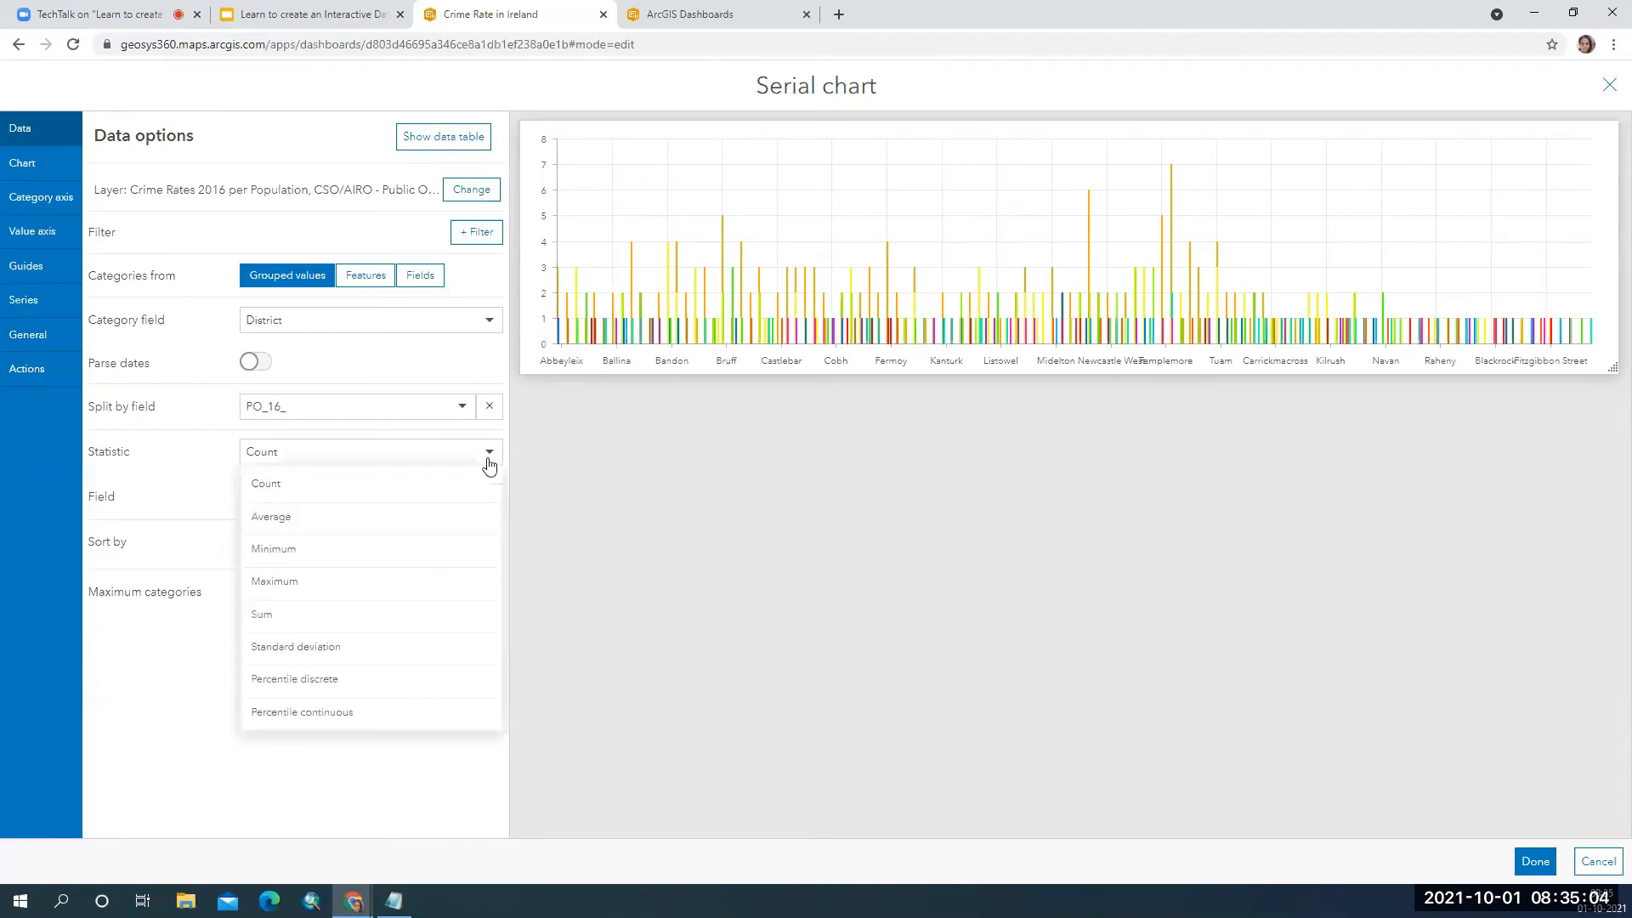
{"action": "left_click", "coordinate": [399, 627]}
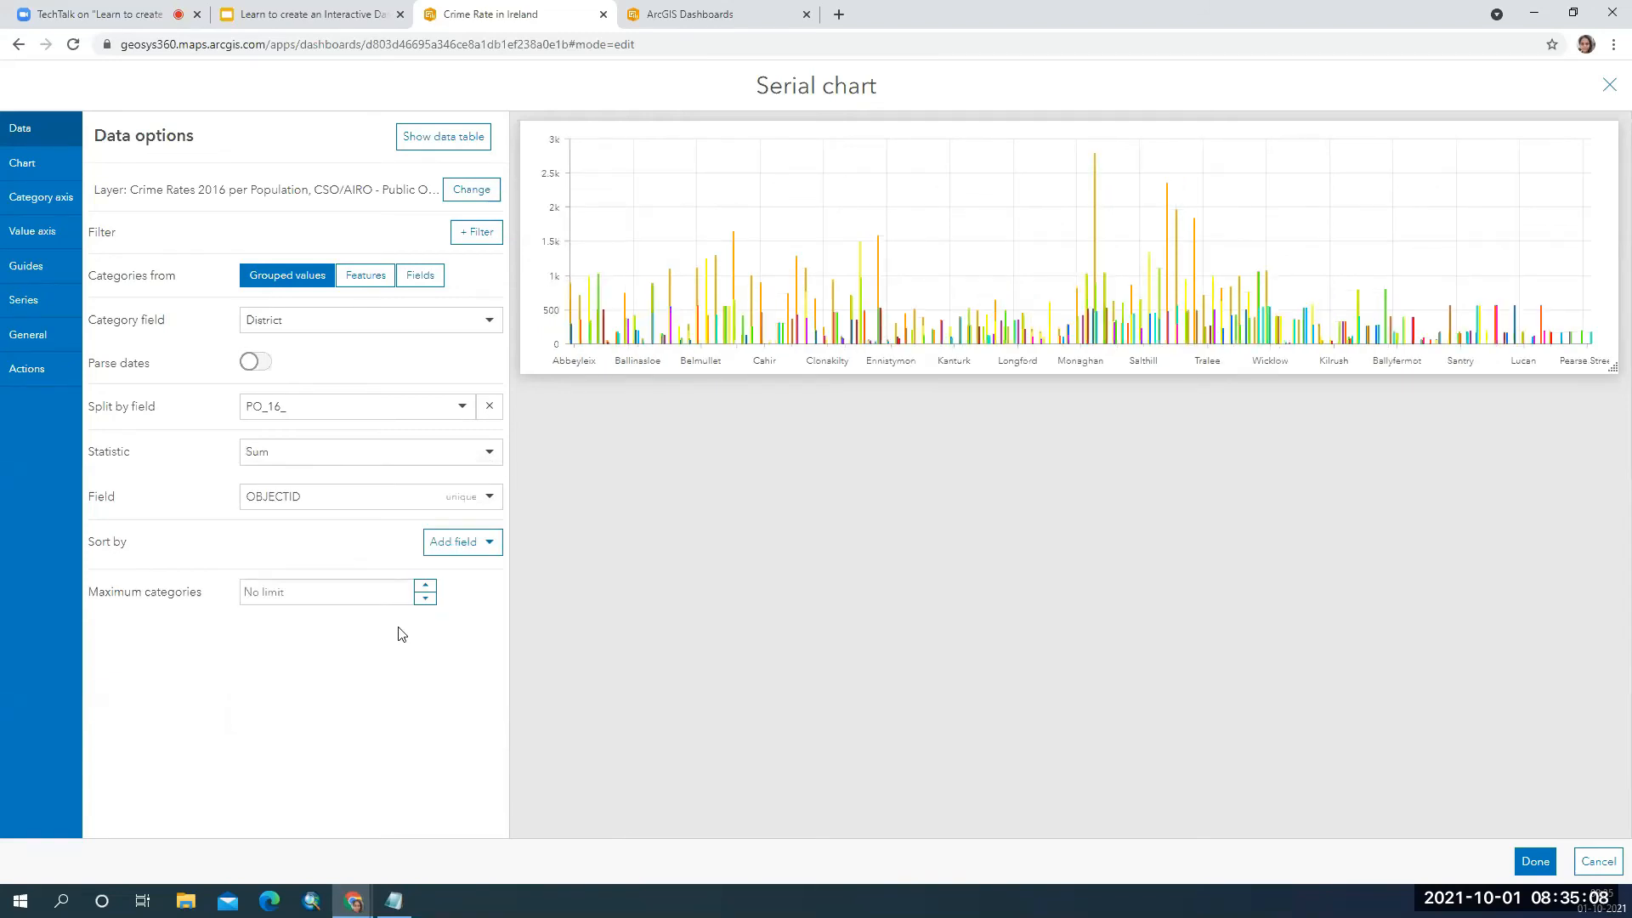
{"action": "left_click", "coordinate": [1535, 862]}
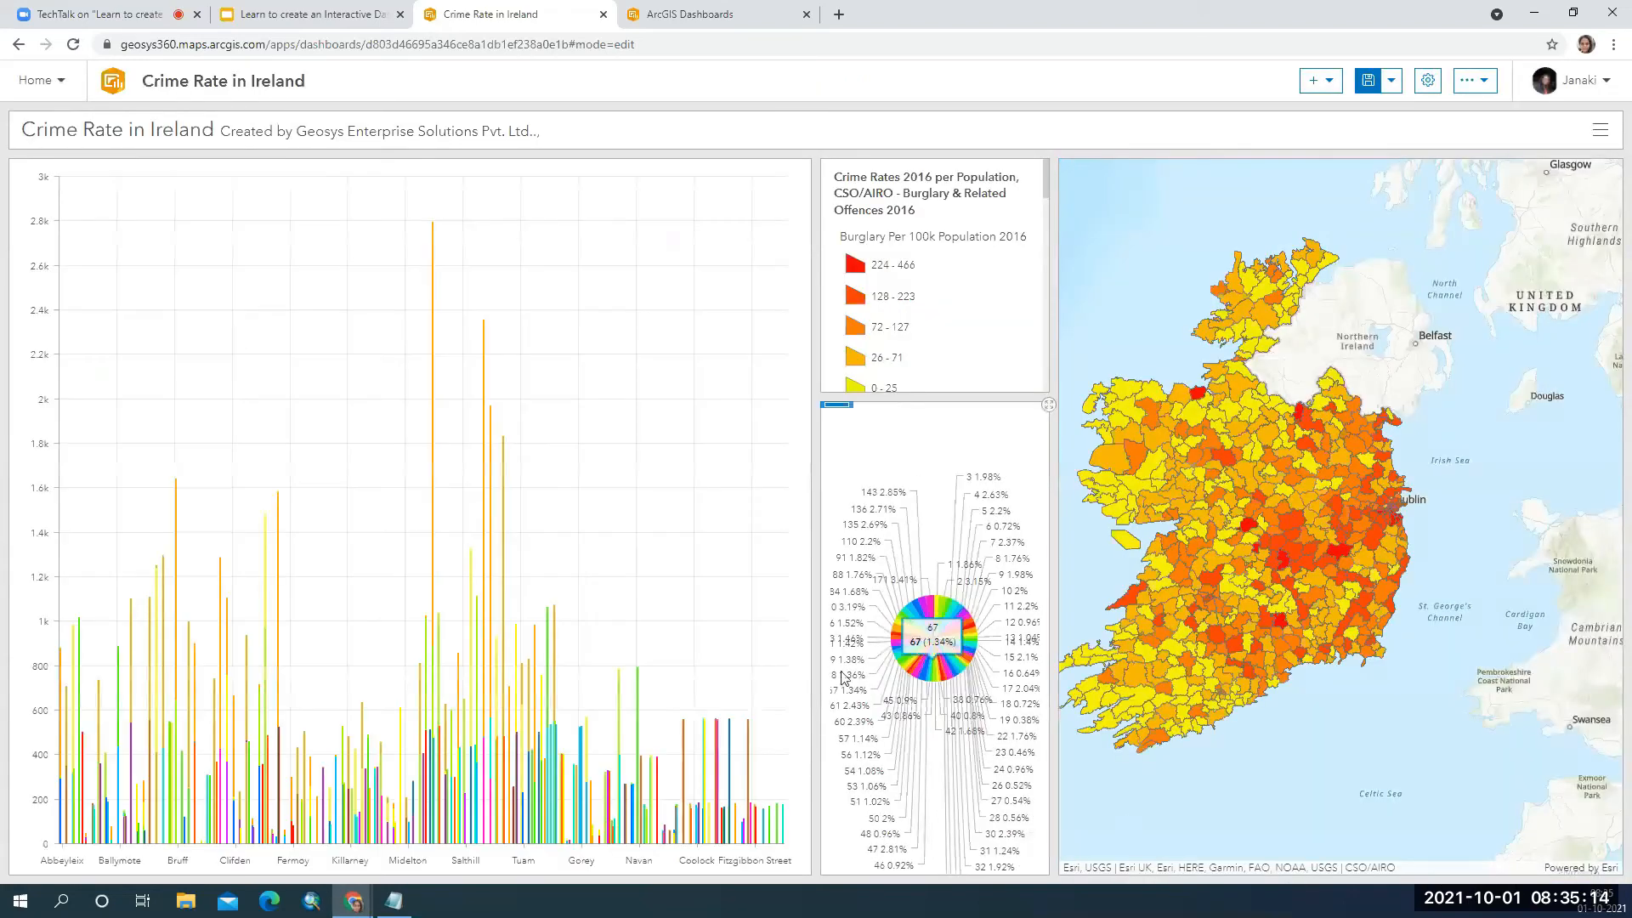
Stack the pie chart above the serial chart, narrow their column, and widen the map by moving its divider to about 44.8%.
{"action": "left_click_drag", "start_coordinate": [813, 613], "coordinate": [509, 623]}
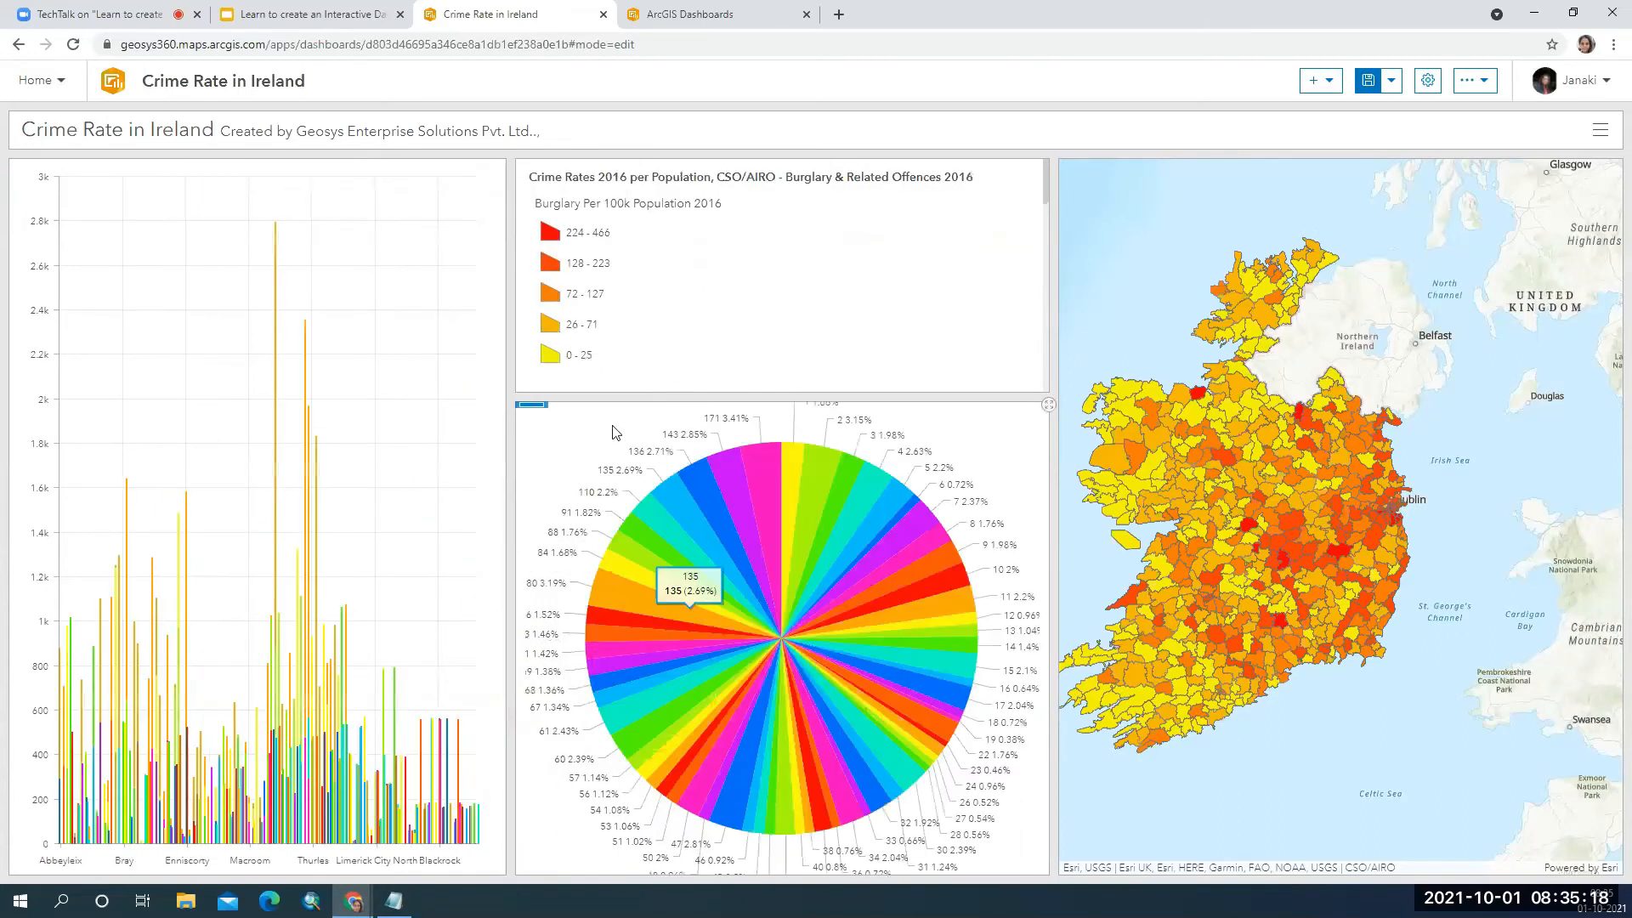
{"action": "mouse_move", "coordinate": [531, 408]}
{"action": "left_click_drag", "start_coordinate": [530, 409], "coordinate": [250, 177]}
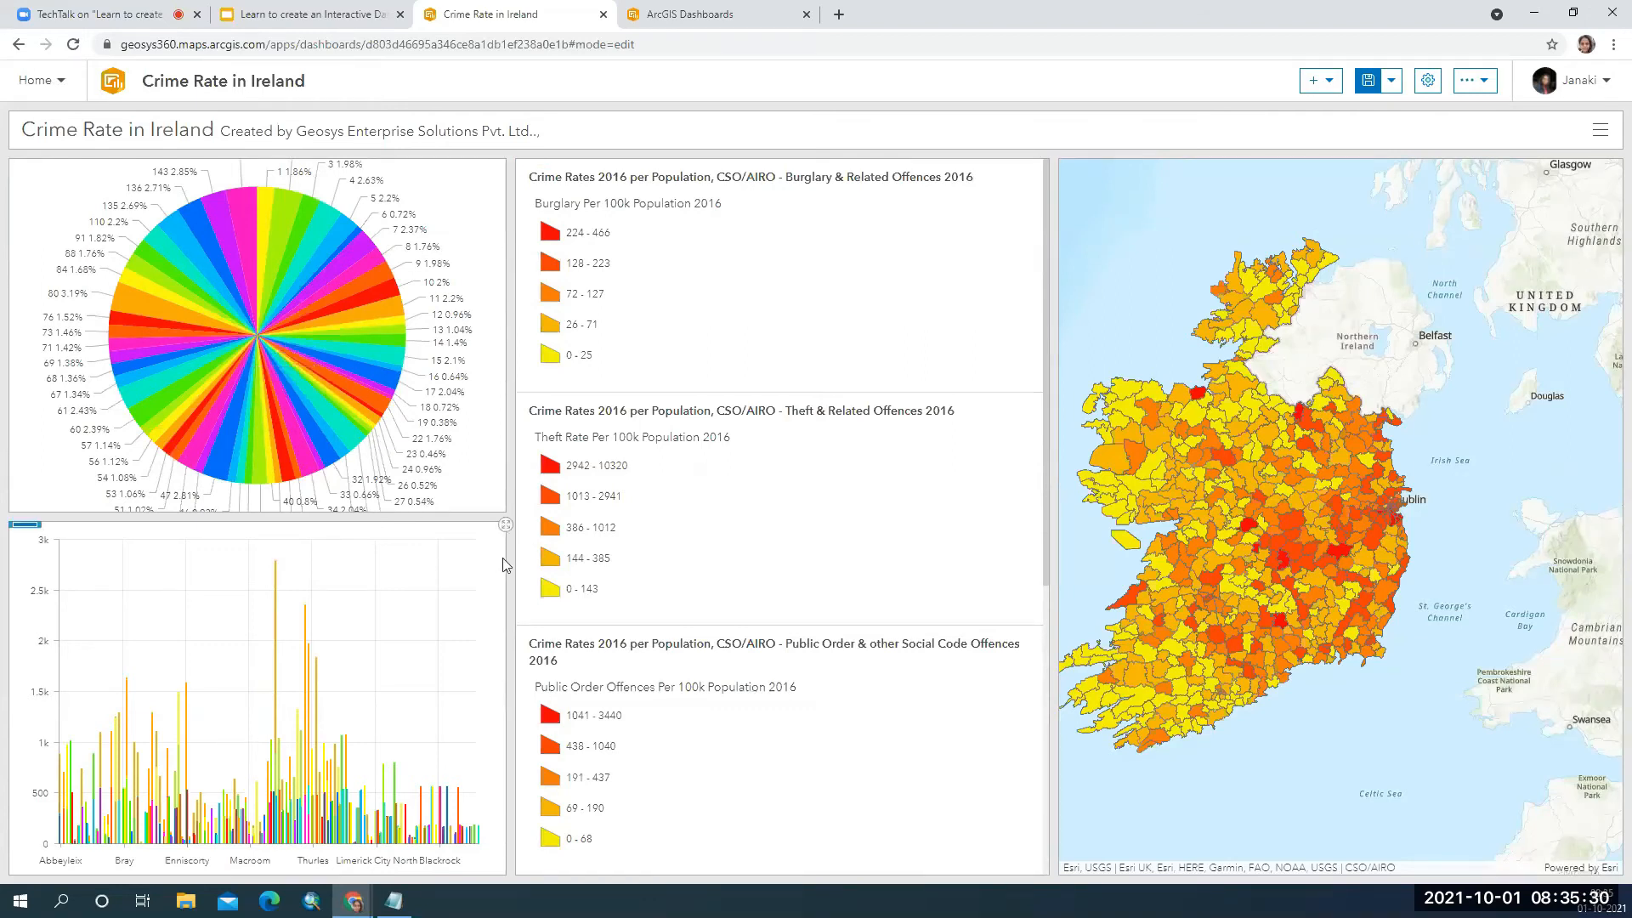
{"action": "left_click_drag", "start_coordinate": [502, 551], "coordinate": [428, 546]}
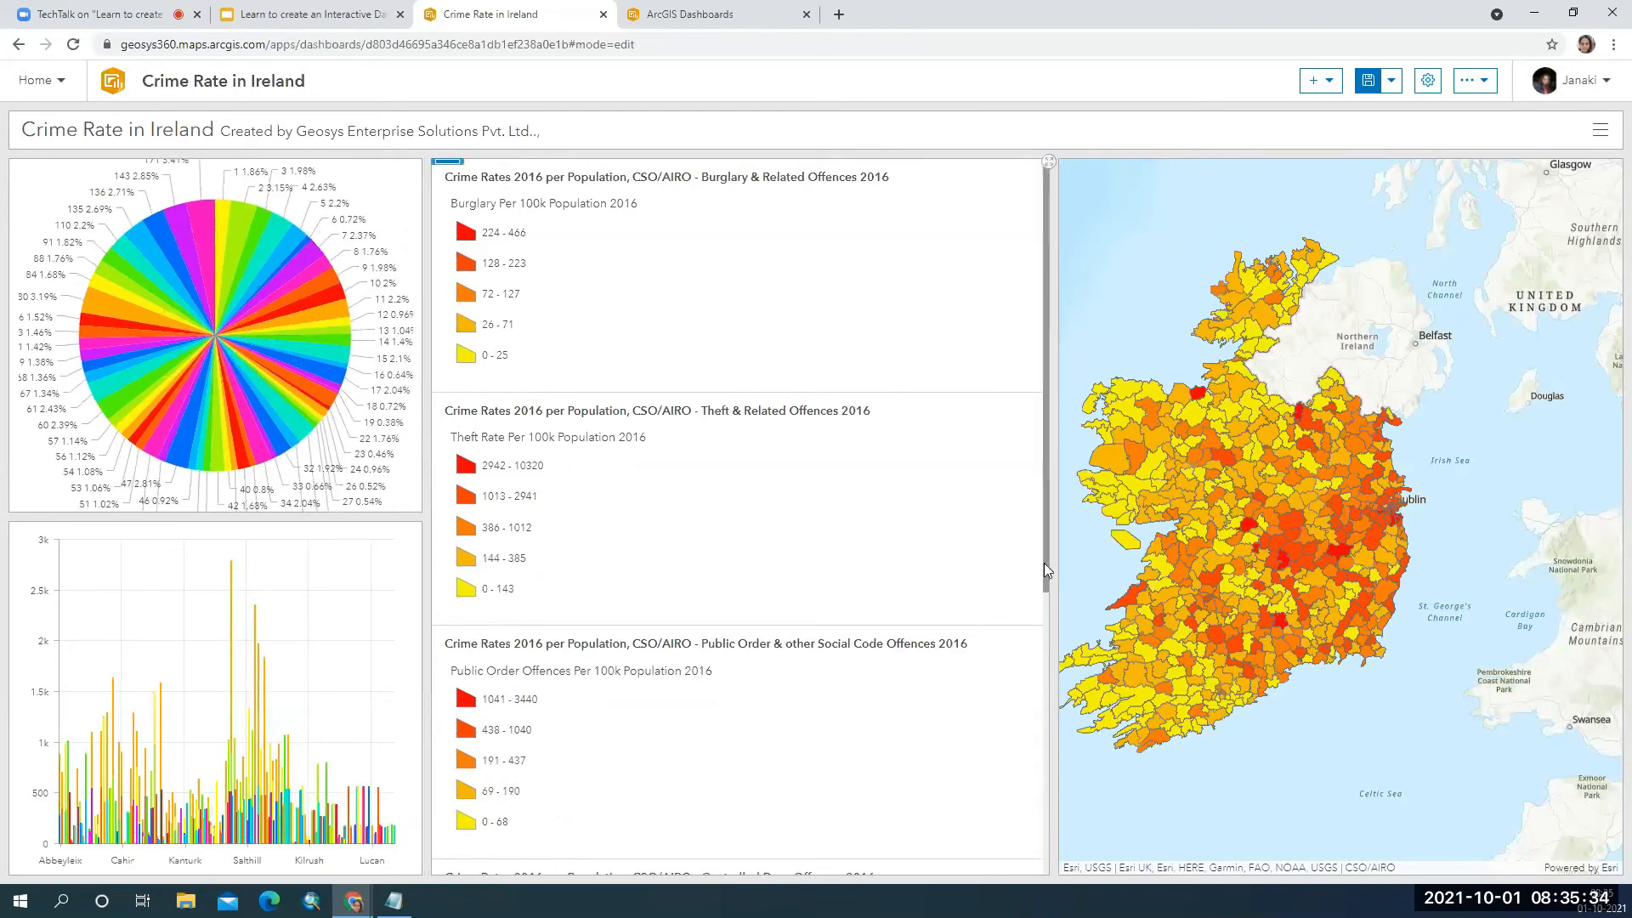
{"action": "left_click_drag", "start_coordinate": [1052, 561], "coordinate": [731, 547]}
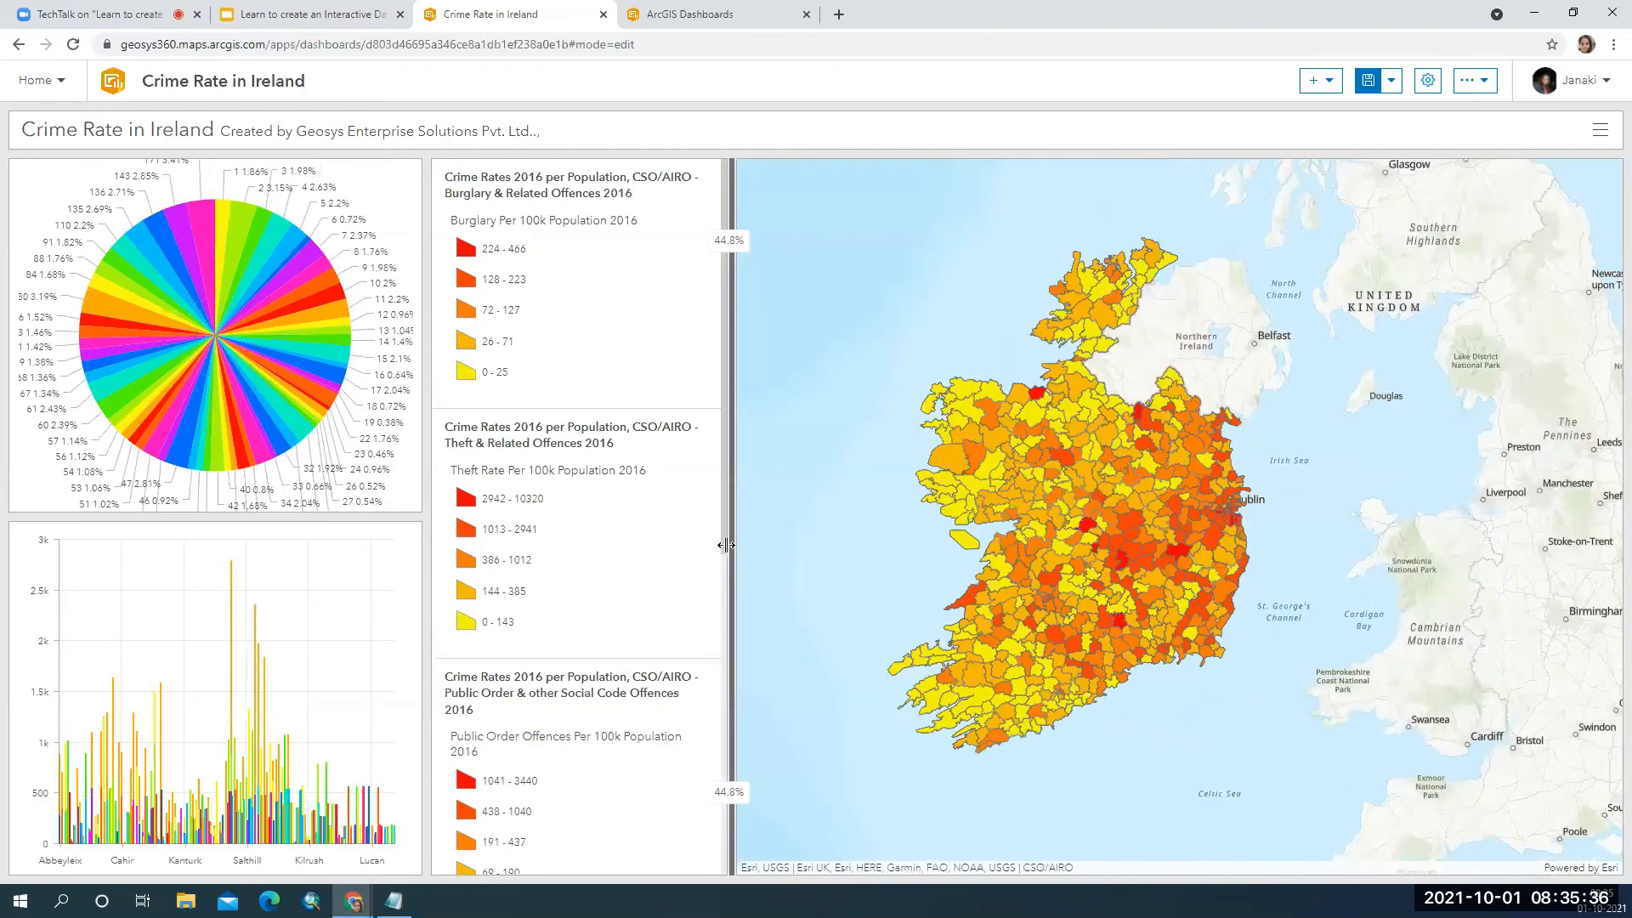
Add a gauge based on the Controlled Drug Offences 2016 layer.
{"action": "left_click", "coordinate": [1335, 86]}
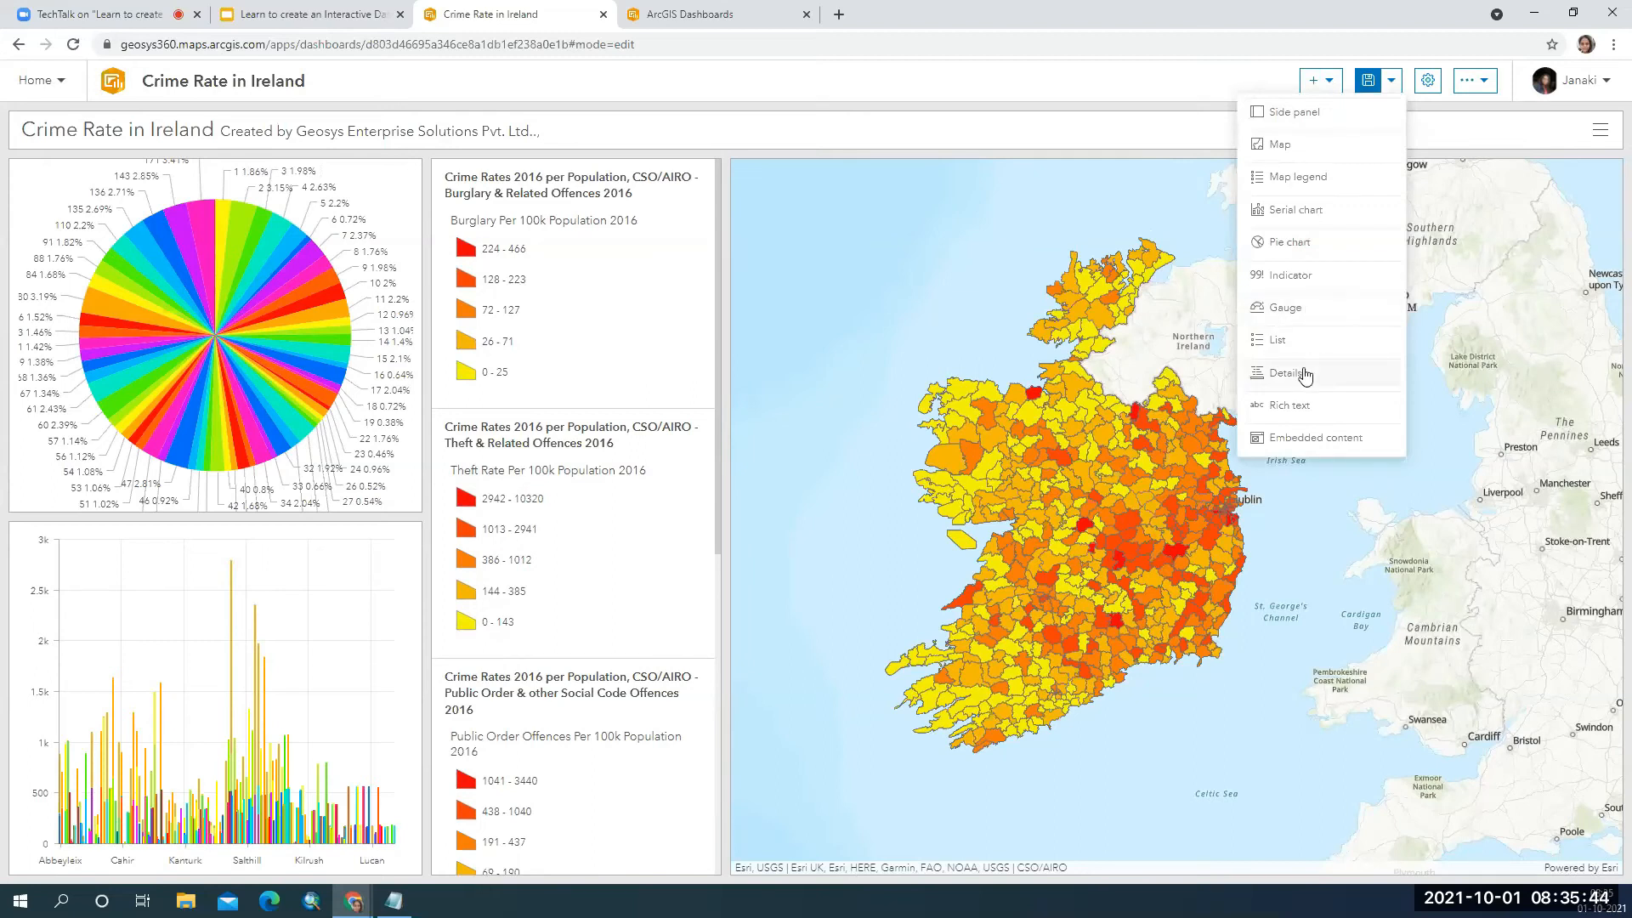
{"action": "left_click", "coordinate": [1300, 310]}
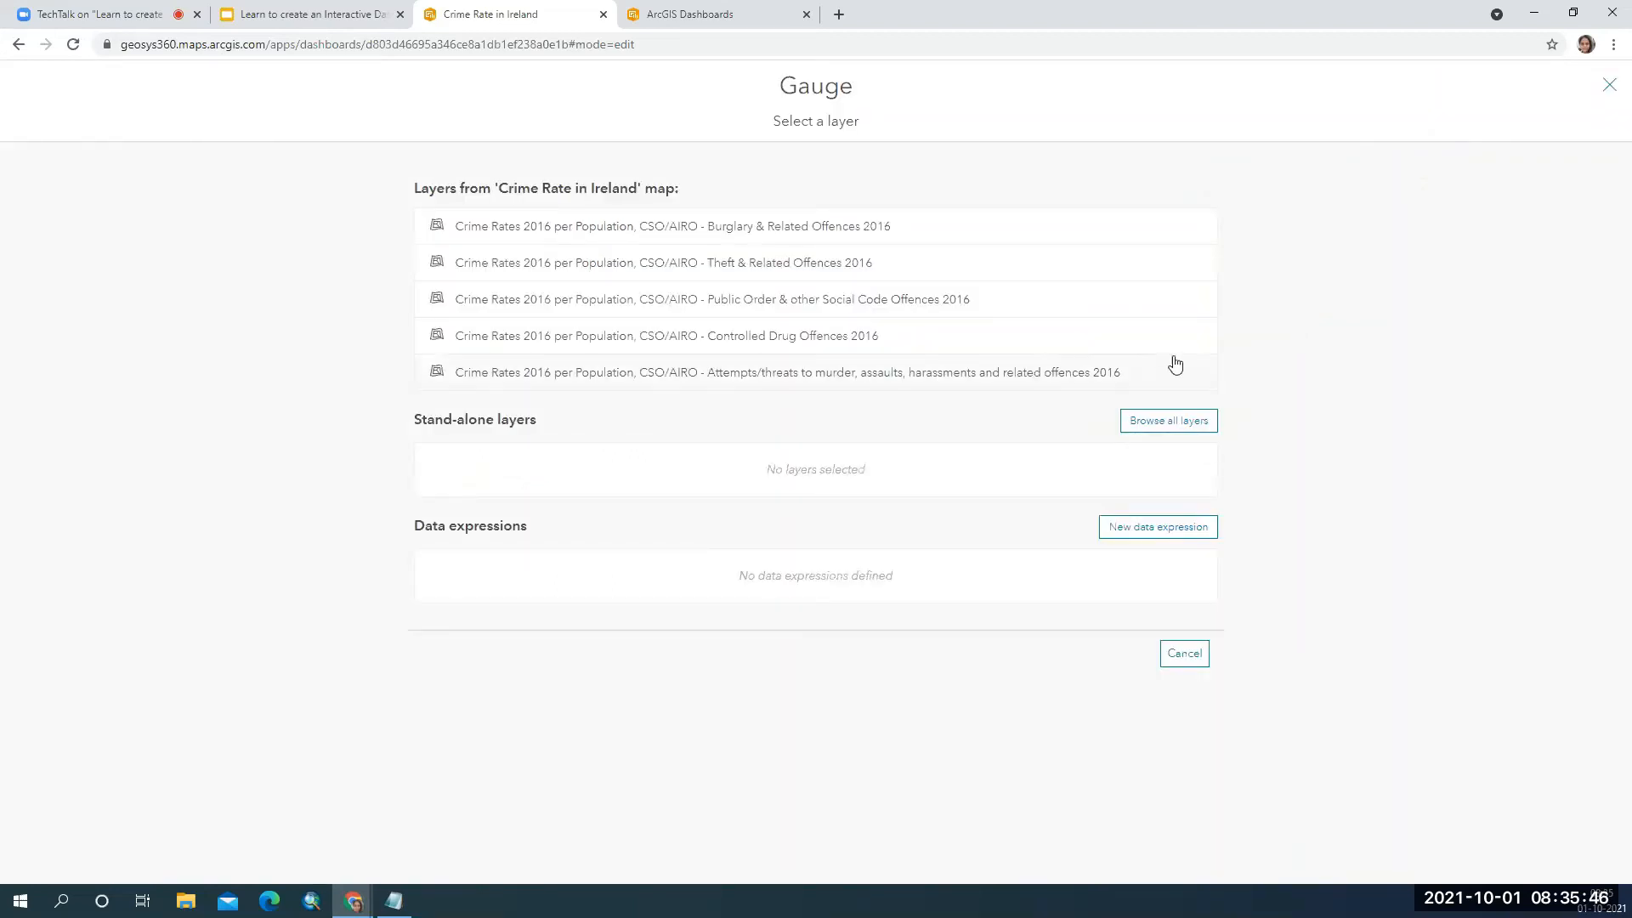
{"action": "left_click", "coordinate": [912, 332]}
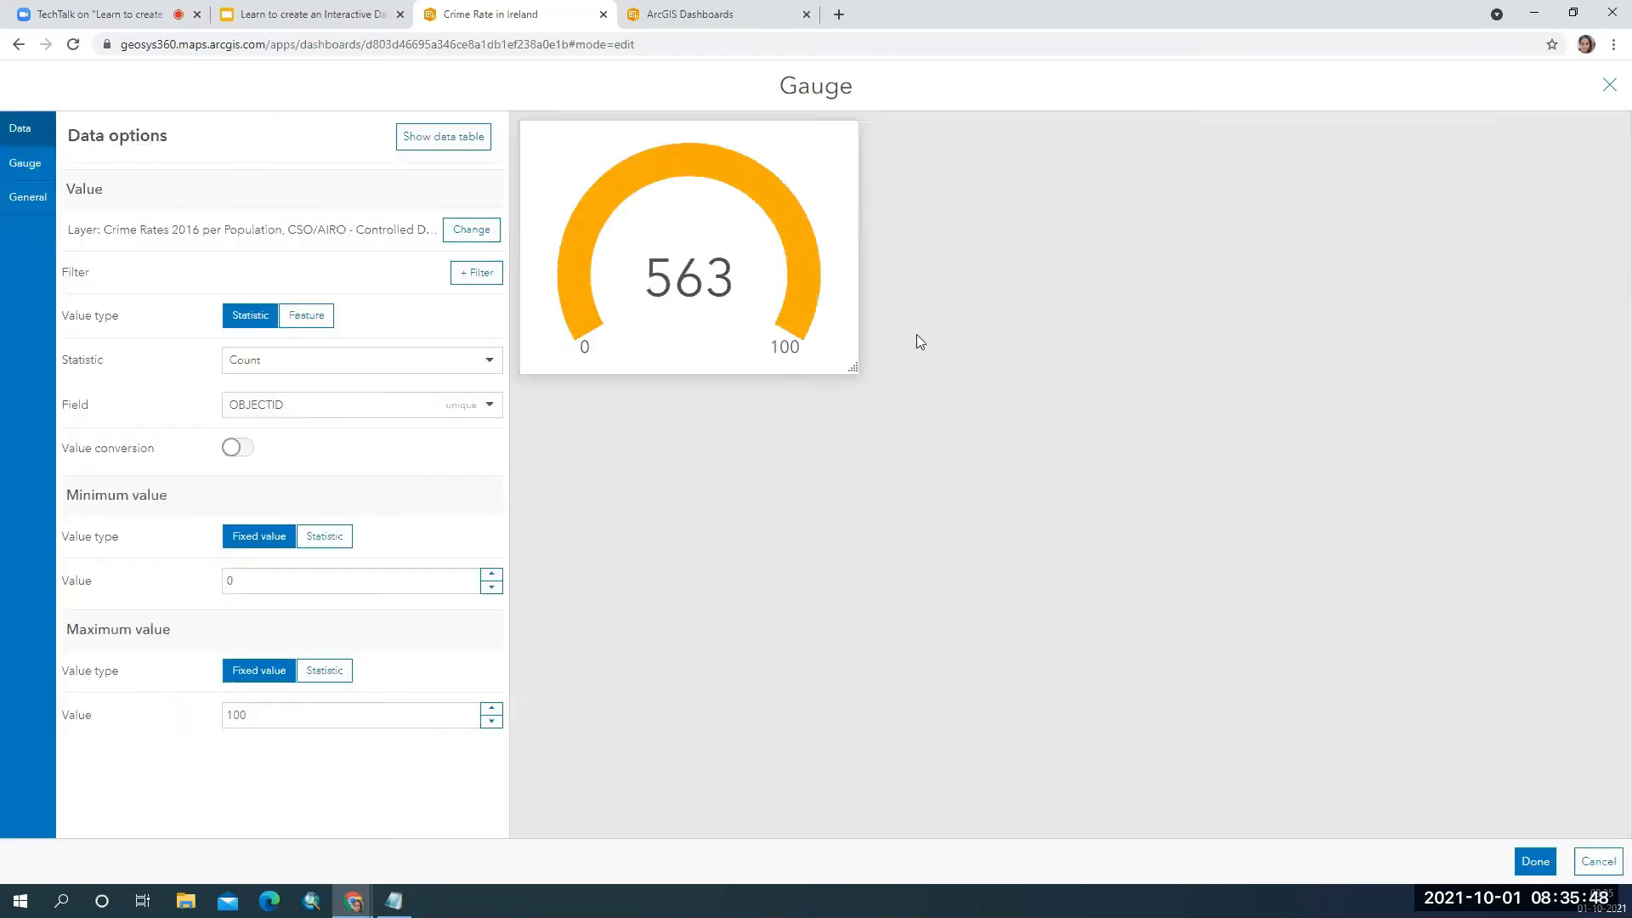
Try Sum on the gauge, set its statistic to Average of OBJECTID, and finish it after checking the data table.
{"action": "left_click", "coordinate": [491, 363]}
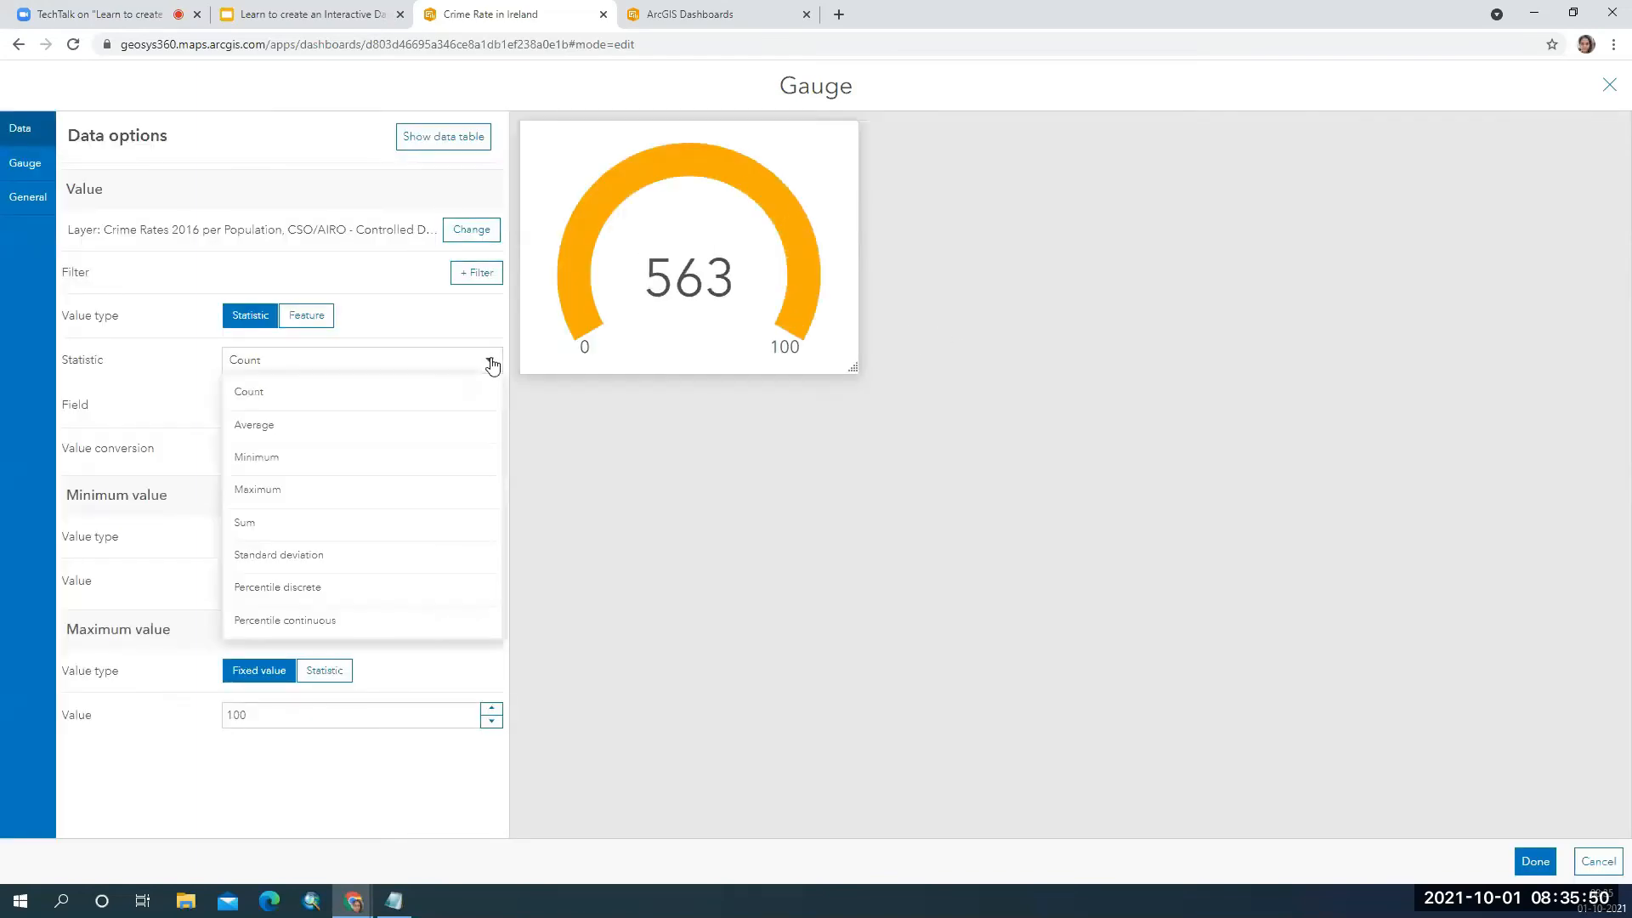
{"action": "left_click", "coordinate": [431, 524]}
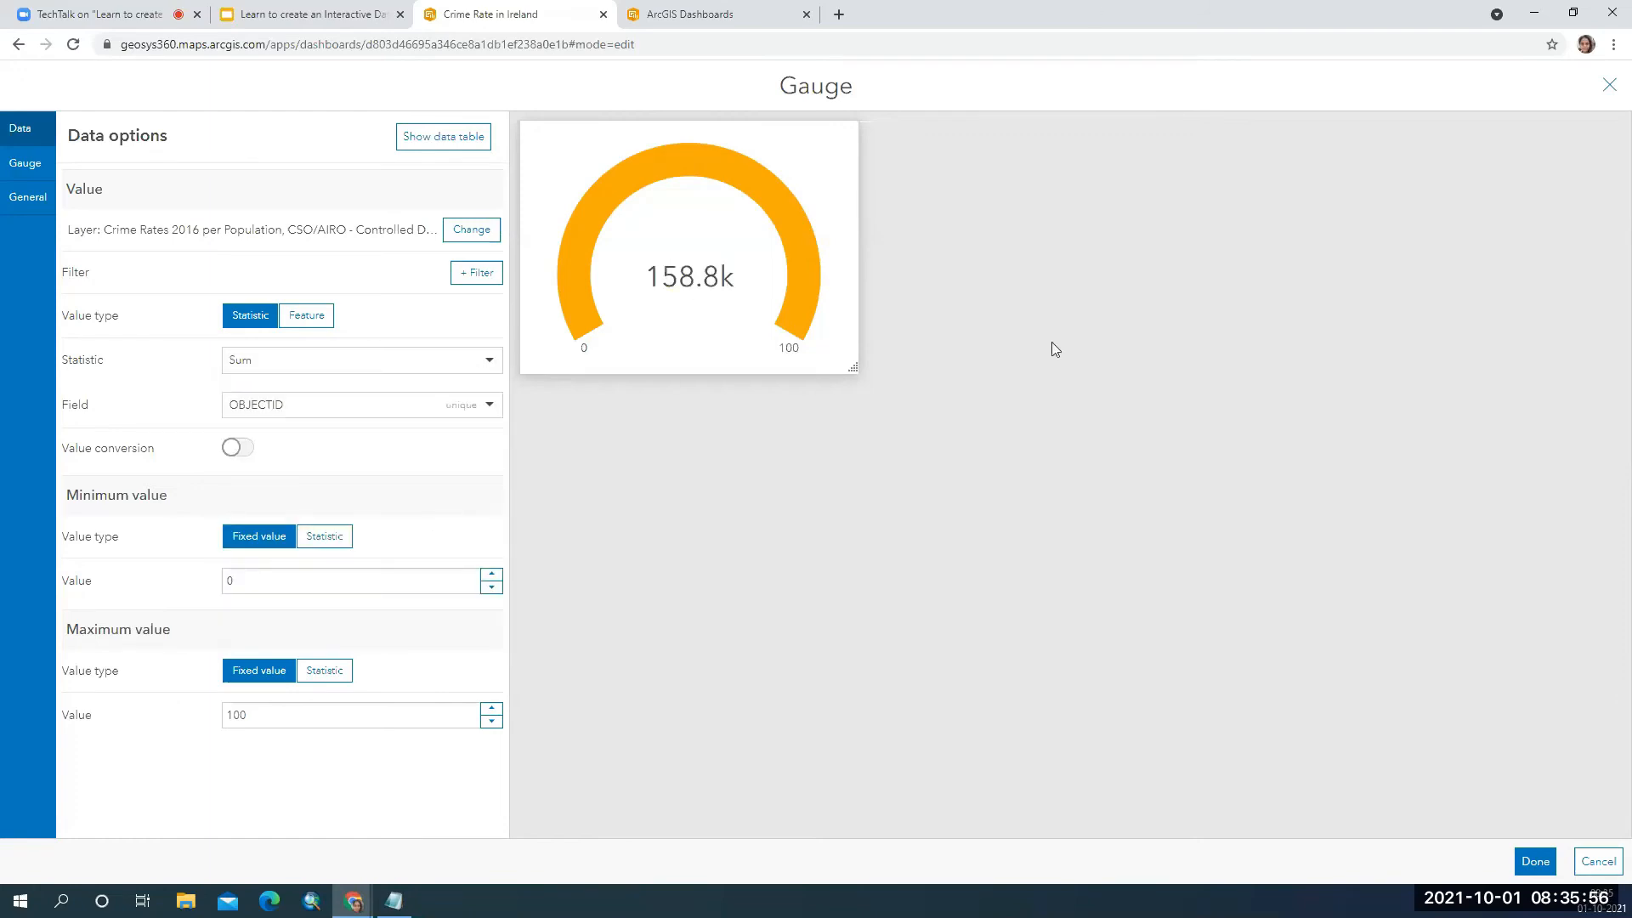
{"action": "left_click", "coordinate": [472, 371]}
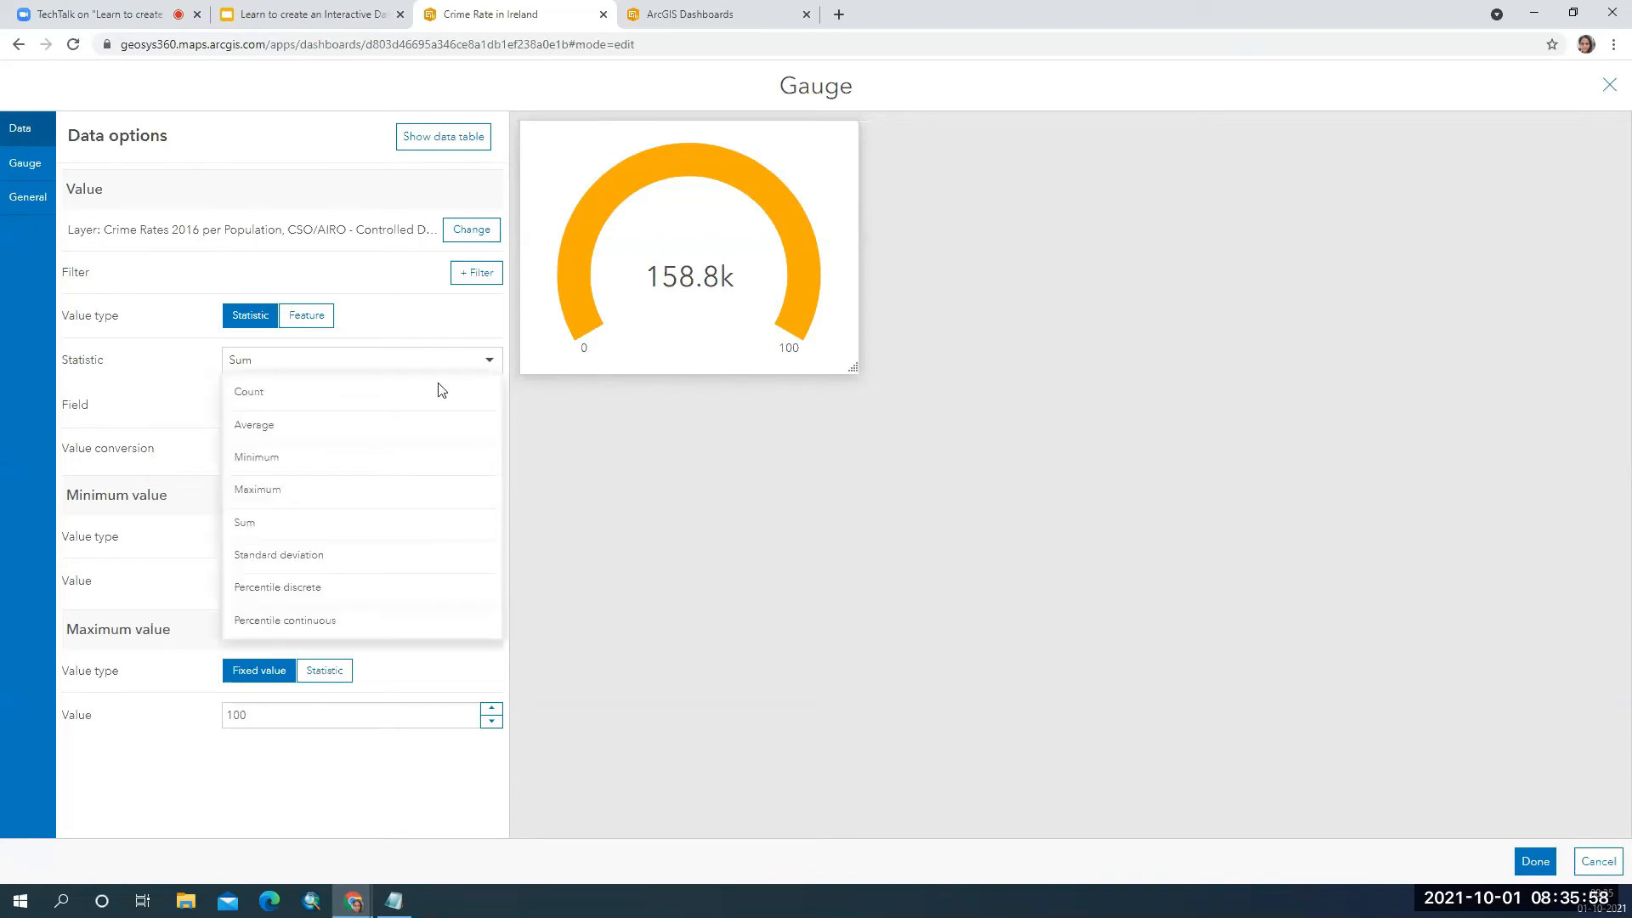
{"action": "left_click", "coordinate": [400, 425]}
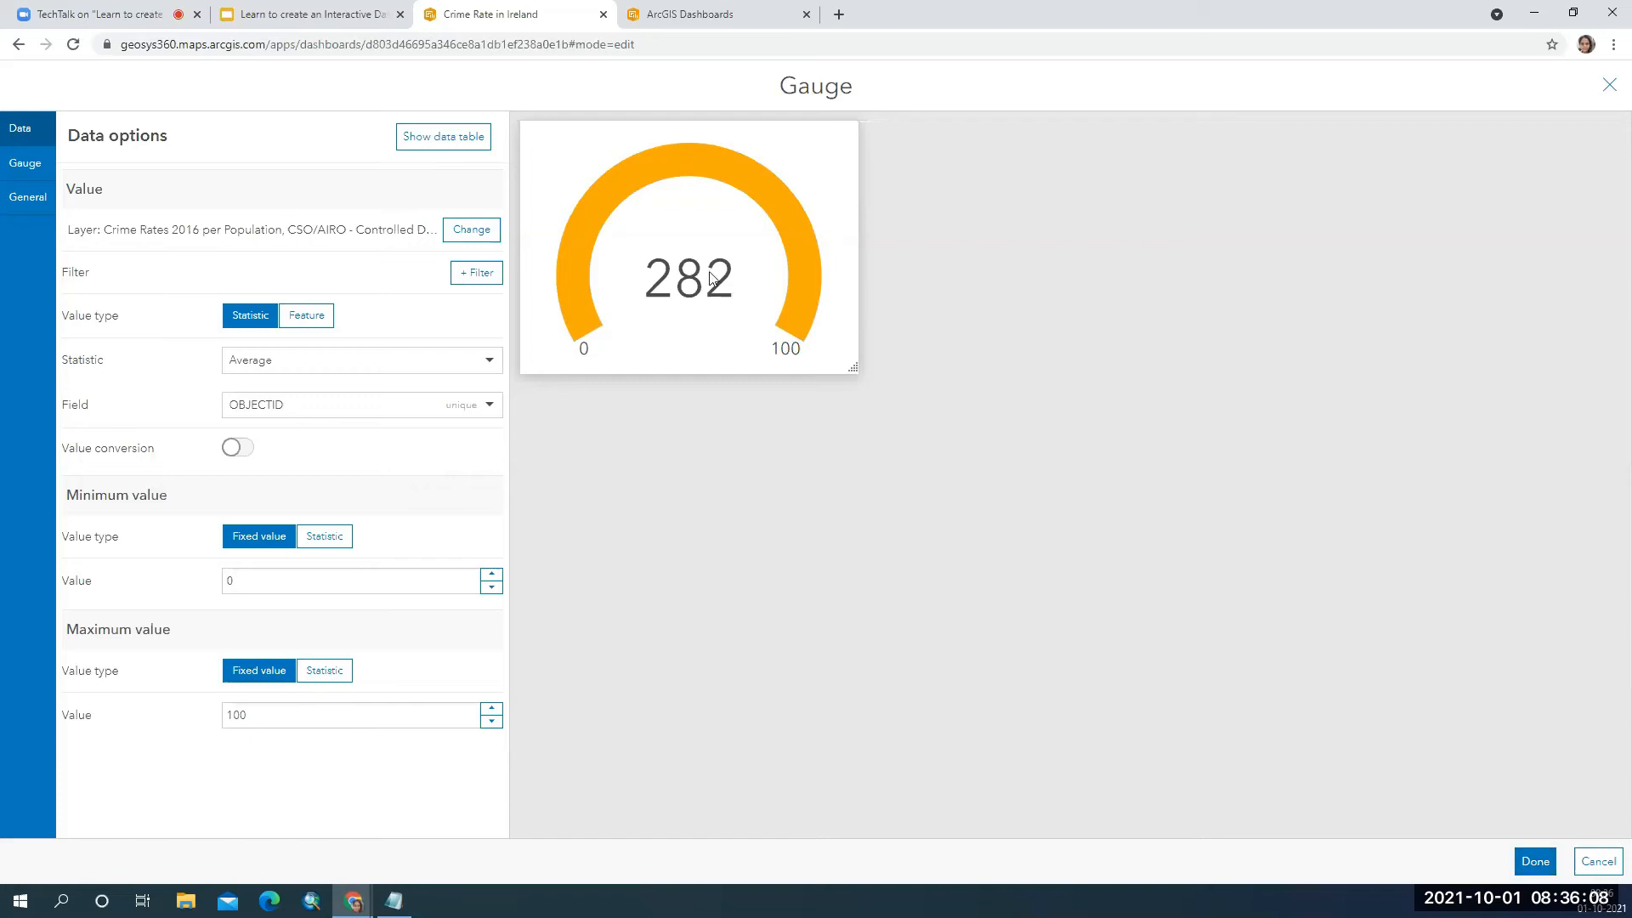
{"action": "left_click", "coordinate": [425, 138]}
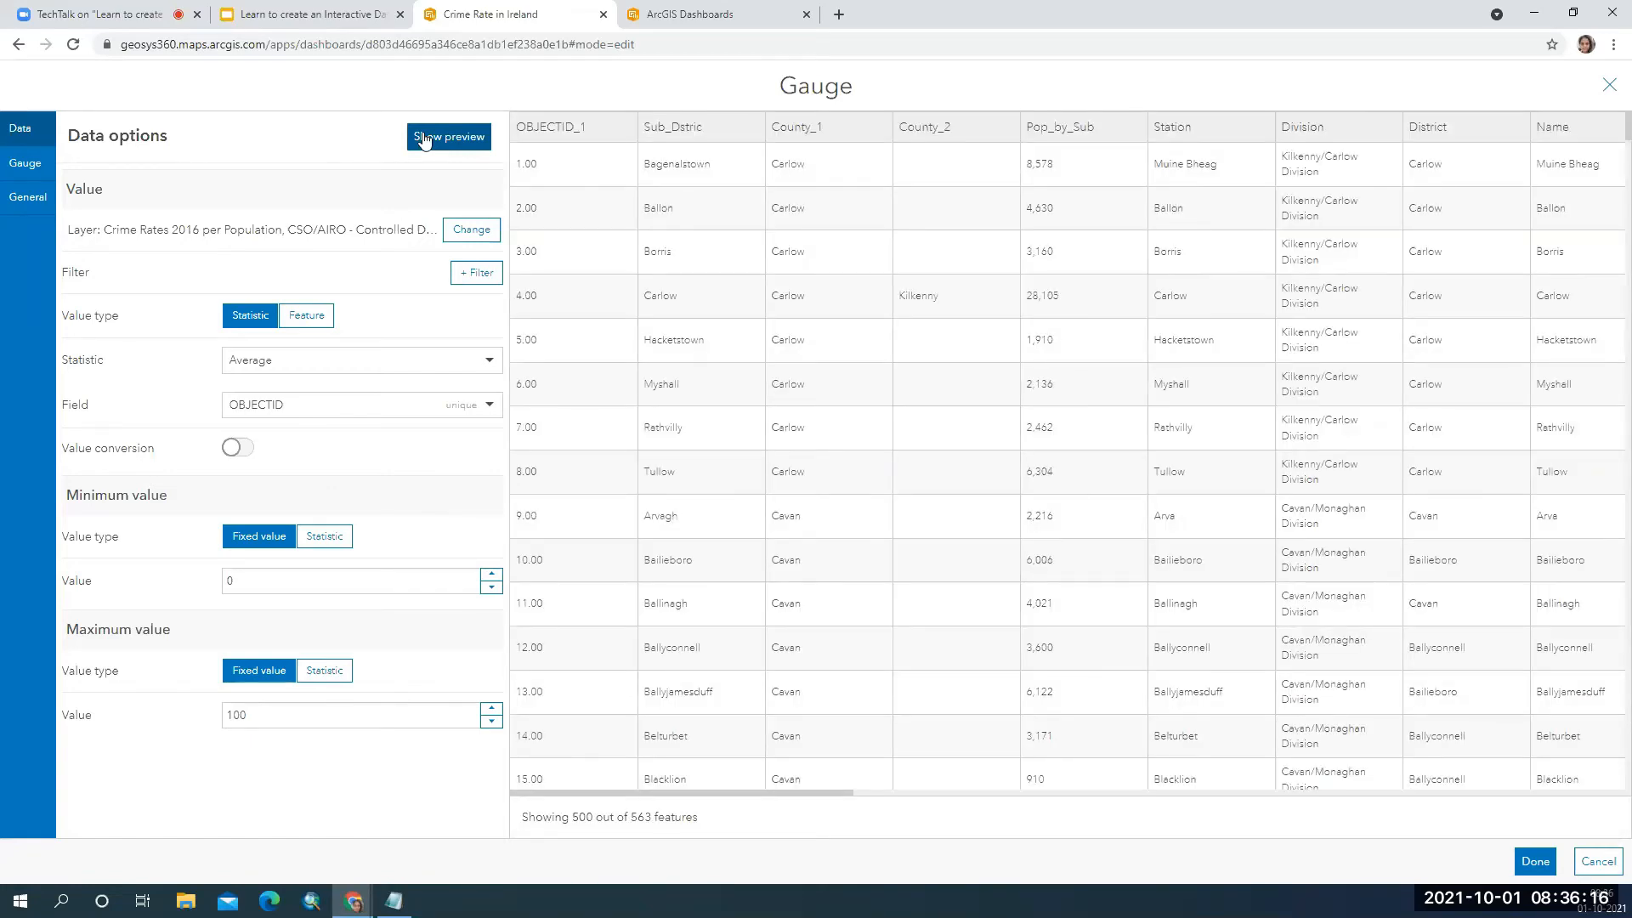
{"action": "left_click", "coordinate": [425, 140]}
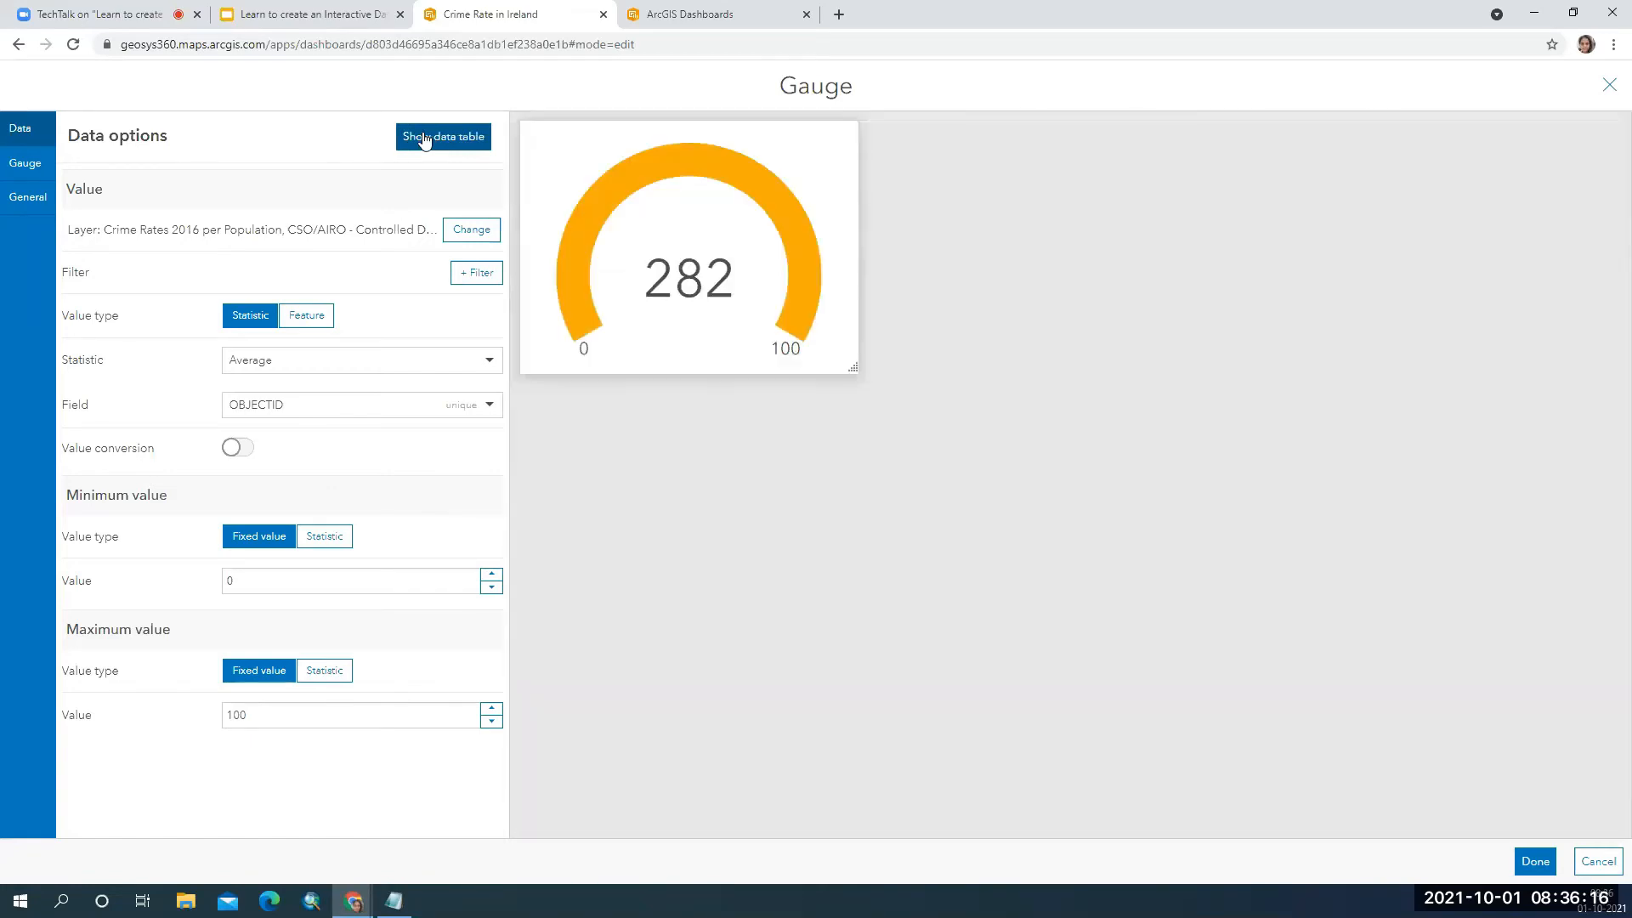
{"action": "left_click", "coordinate": [1513, 861]}
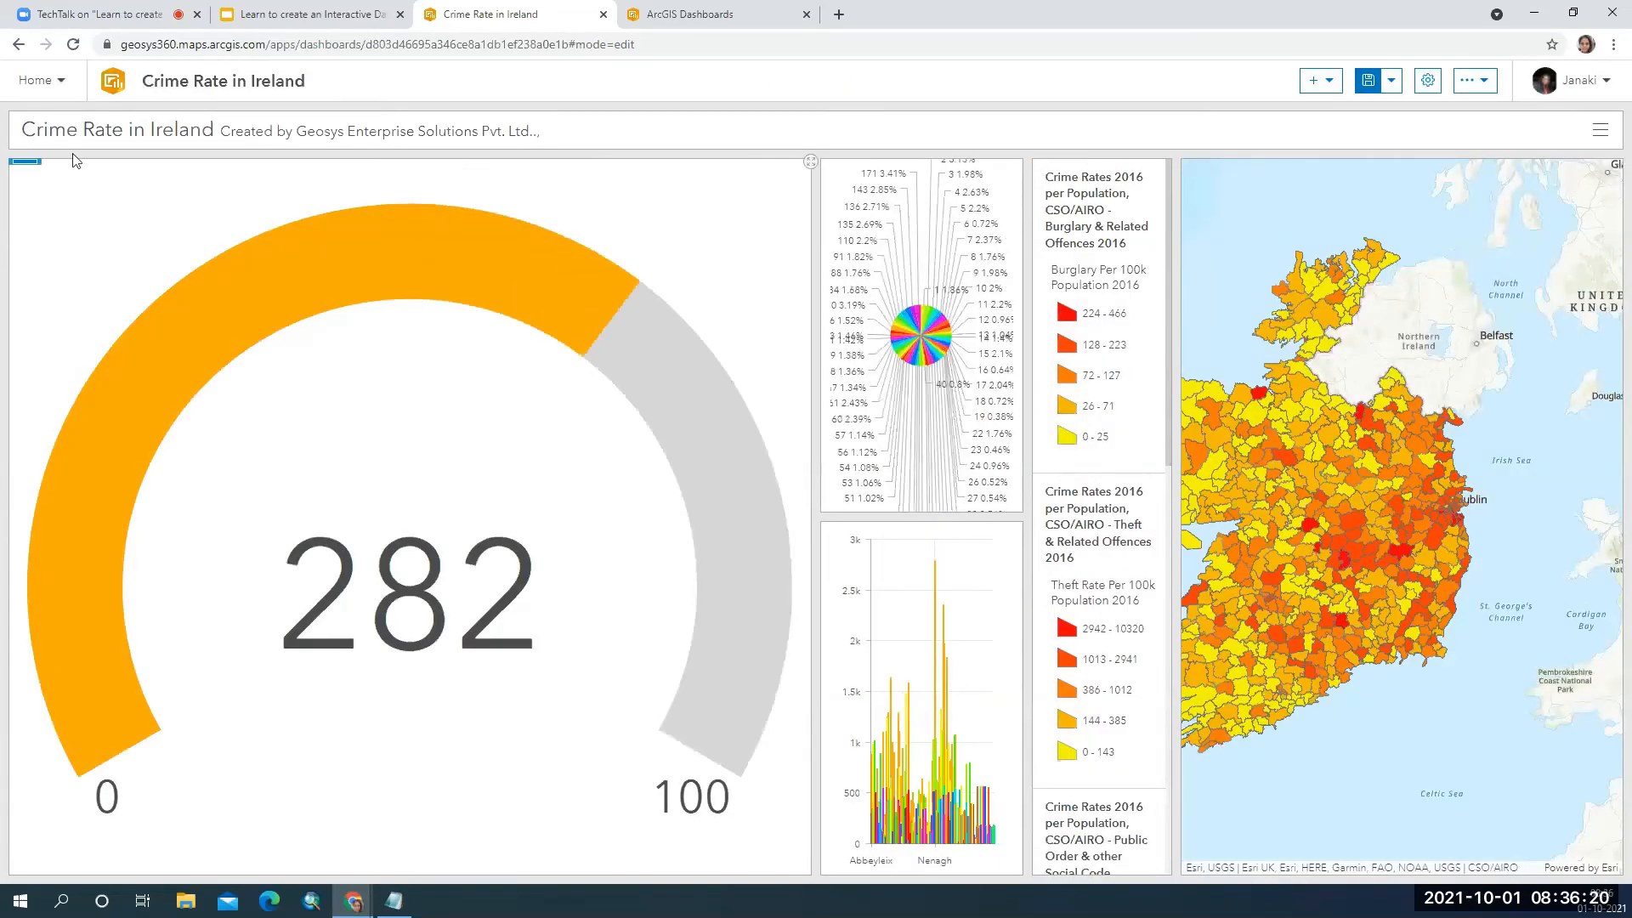
Rearrange the dashboard so the map legend sits to the right of the map with the gauge stacked beneath it.
{"action": "left_click_drag", "start_coordinate": [31, 164], "coordinate": [1099, 841]}
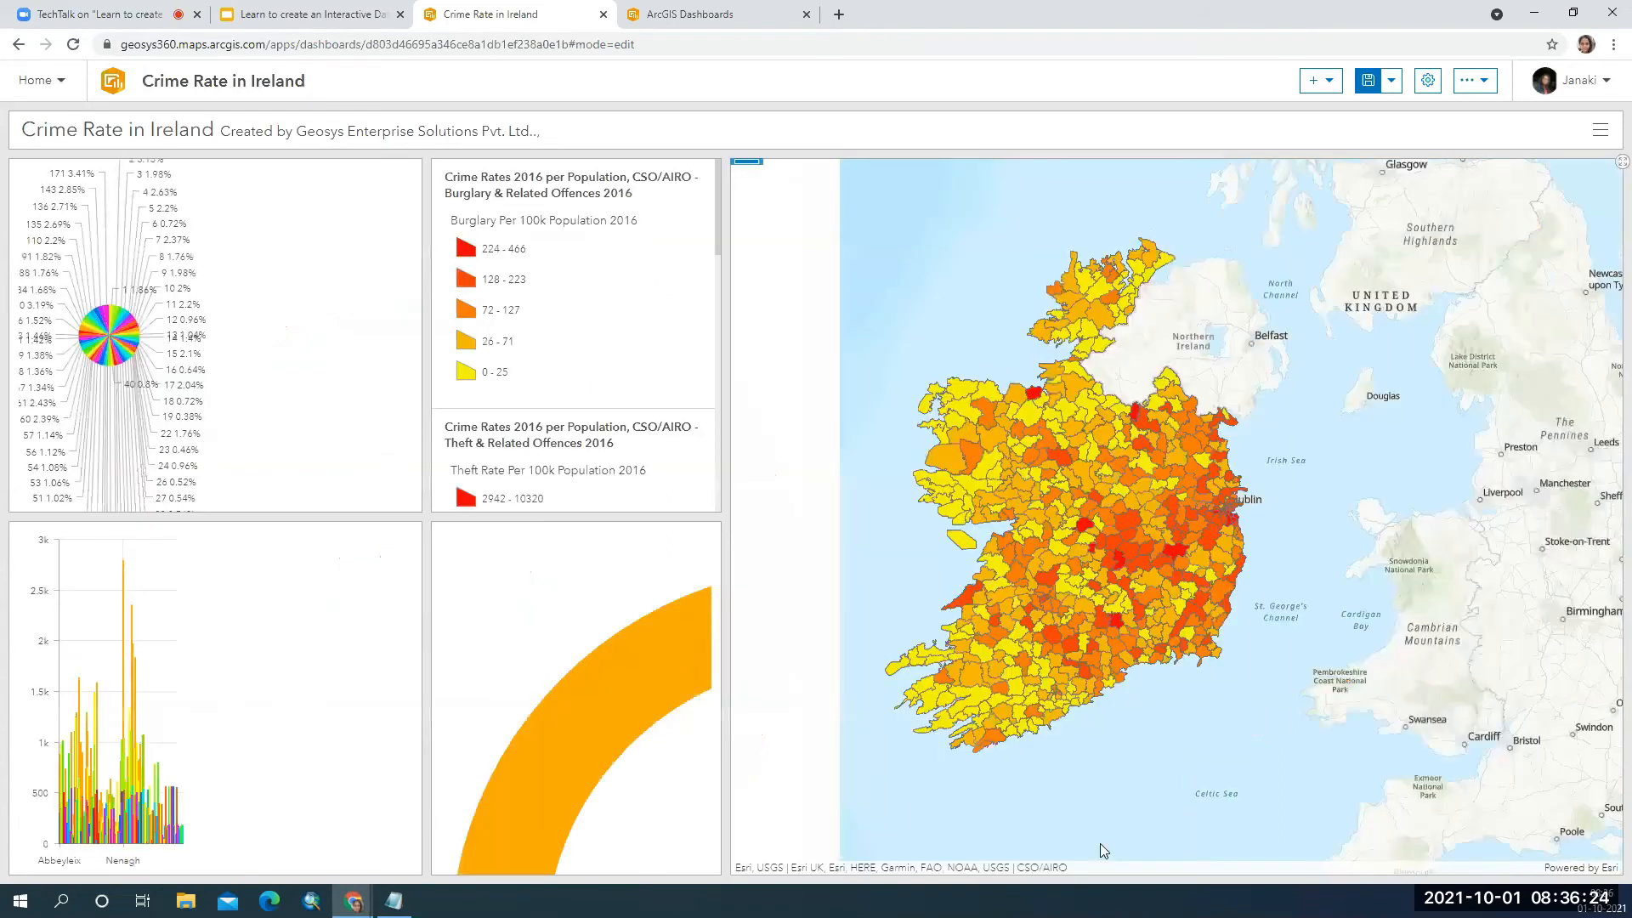
{"action": "left_click_drag", "start_coordinate": [417, 453], "coordinate": [270, 453]}
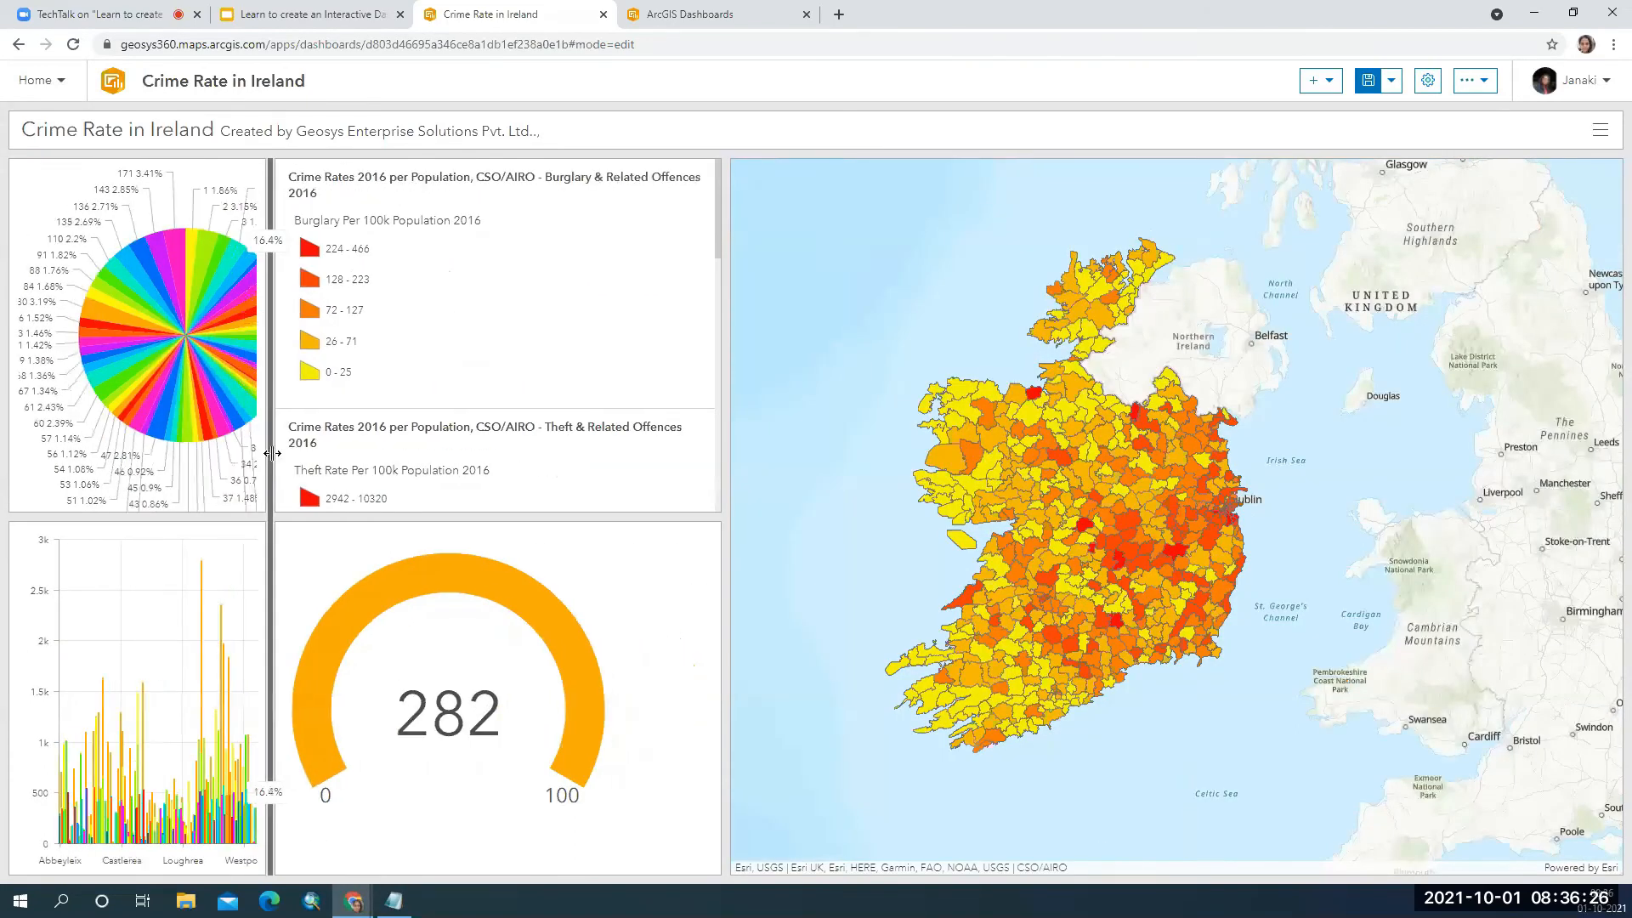
{"action": "mouse_move", "coordinate": [286, 169]}
{"action": "left_click_drag", "start_coordinate": [288, 169], "coordinate": [1600, 515]}
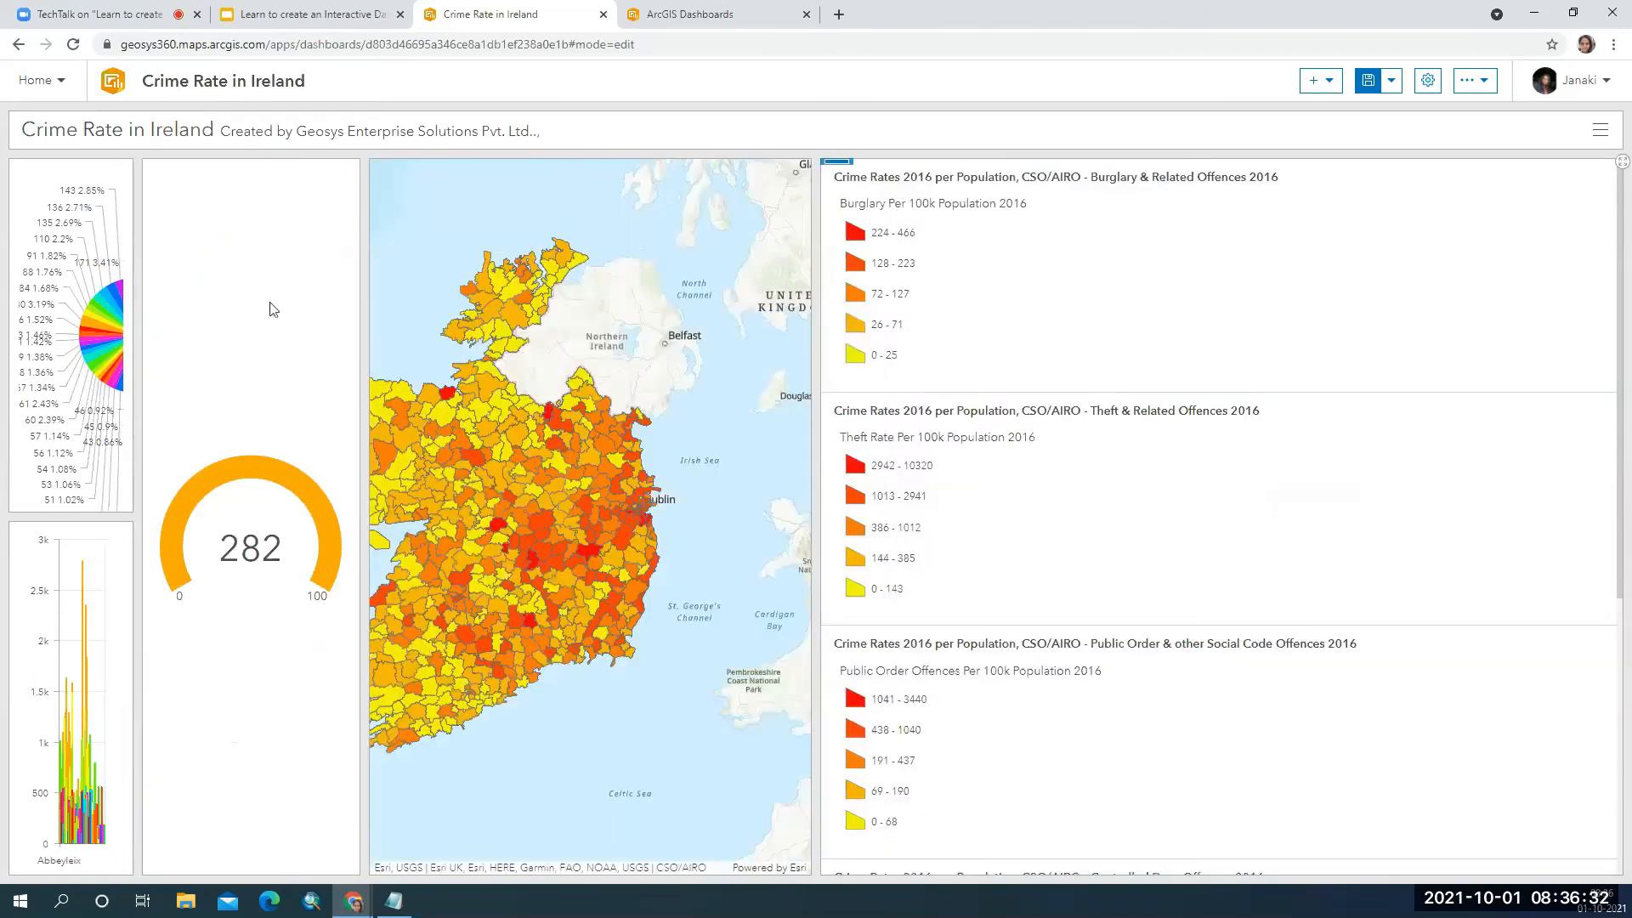
{"action": "mouse_move", "coordinate": [156, 167]}
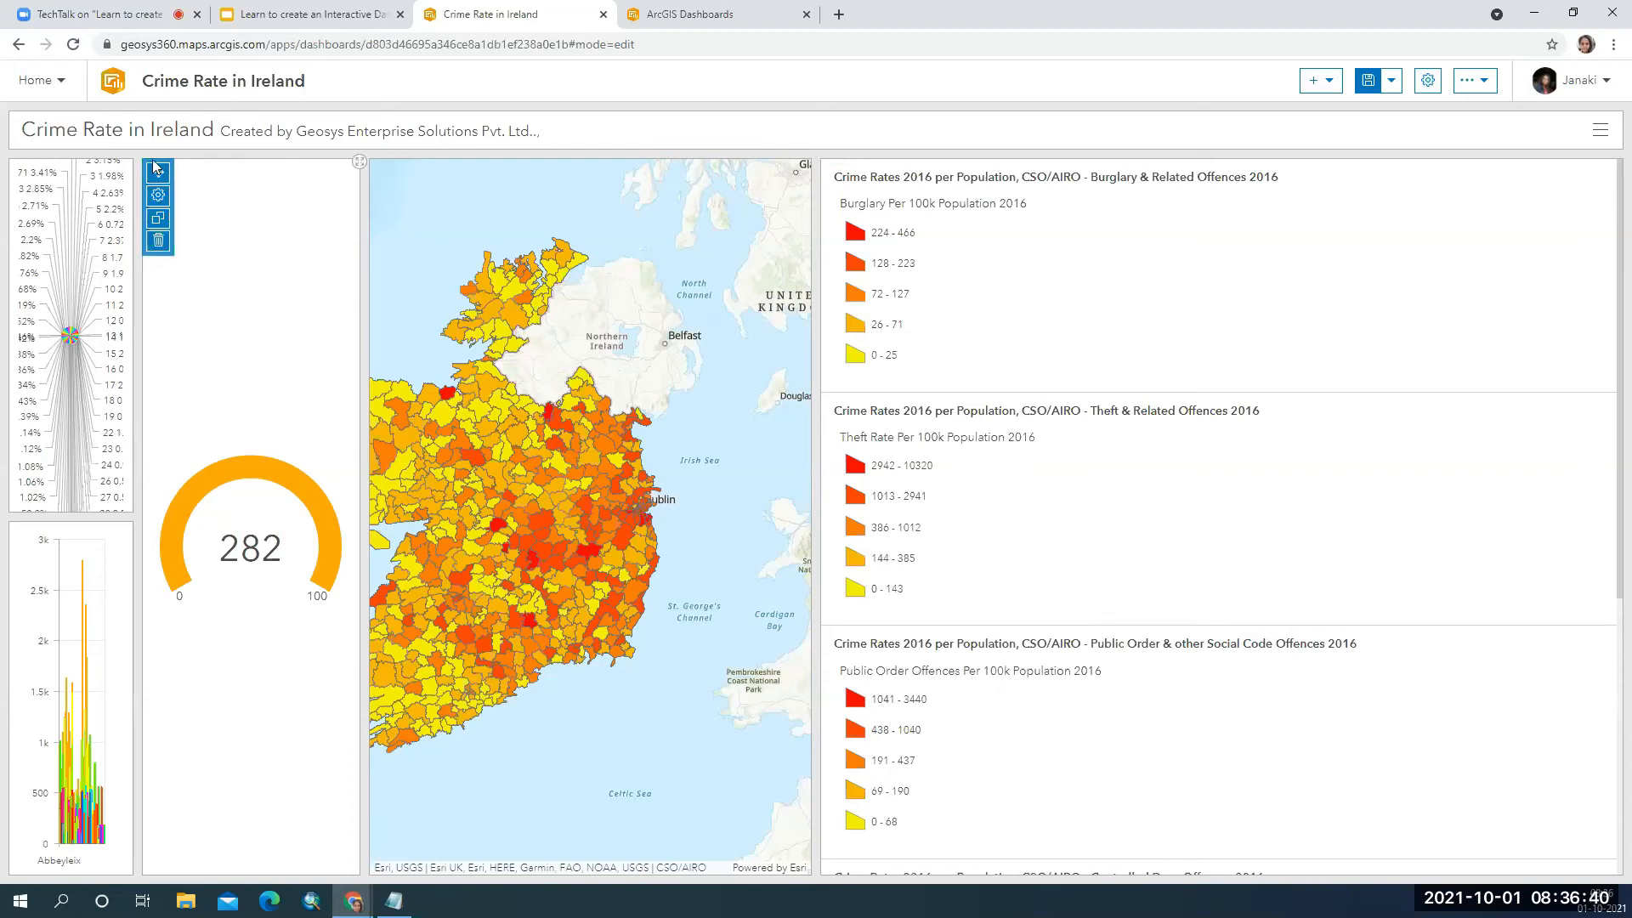
{"action": "mouse_move", "coordinate": [153, 172]}
{"action": "left_mouse_down"}
{"action": "mouse_move", "coordinate": [481, 297]}
{"action": "mouse_move", "coordinate": [961, 671]}
{"action": "mouse_move", "coordinate": [1227, 827]}
{"action": "mouse_move", "coordinate": [1225, 846]}
{"action": "left_mouse_up"}
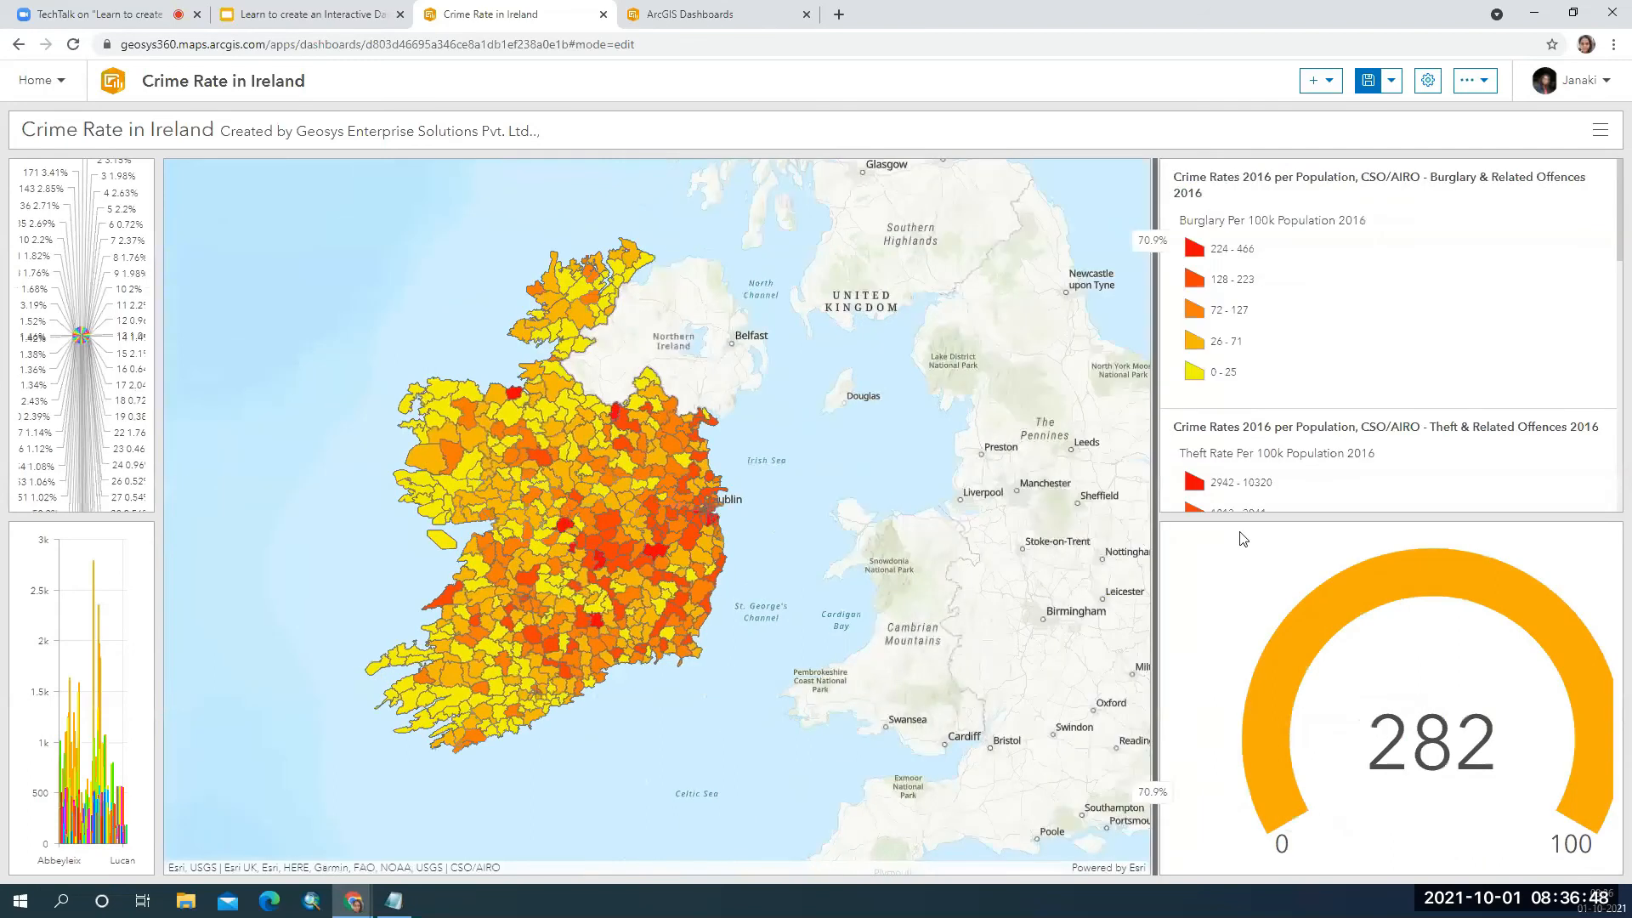
Widen the column holding the pie and serial charts, and recentre the map on Ireland.
{"action": "left_click_drag", "start_coordinate": [158, 426], "coordinate": [552, 443]}
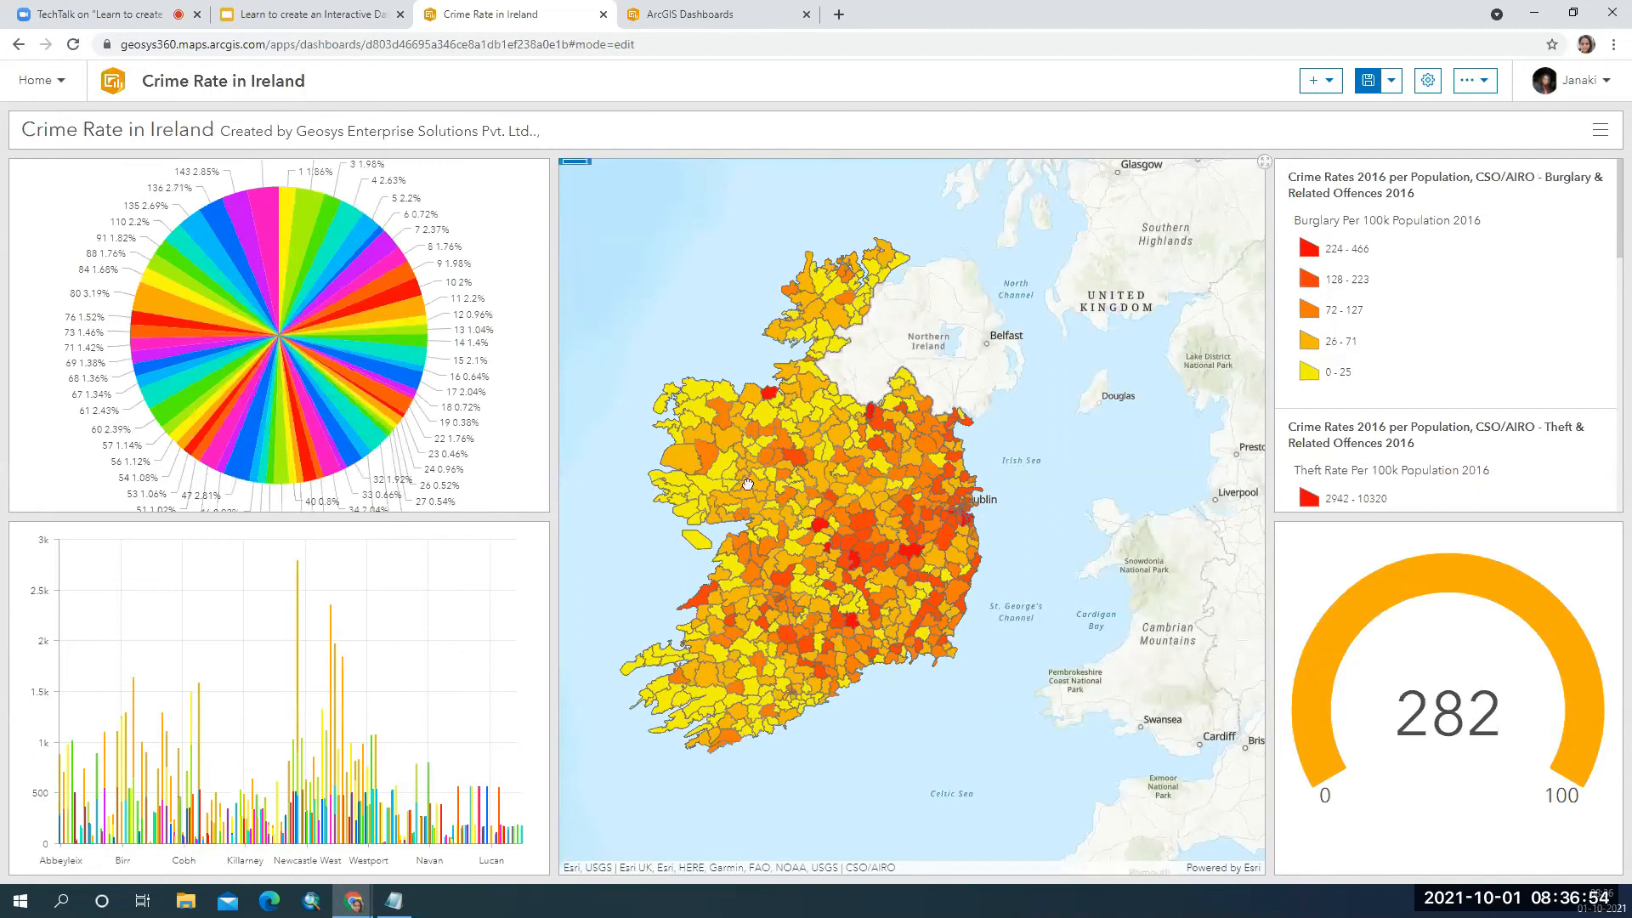
{"action": "left_click_drag", "start_coordinate": [747, 484], "coordinate": [844, 468]}
Add a details element from the Attempts/threats to murder, assaults, harassments and related offences 2016 layer, displaying at most 500 features.
{"action": "left_click", "coordinate": [1330, 81]}
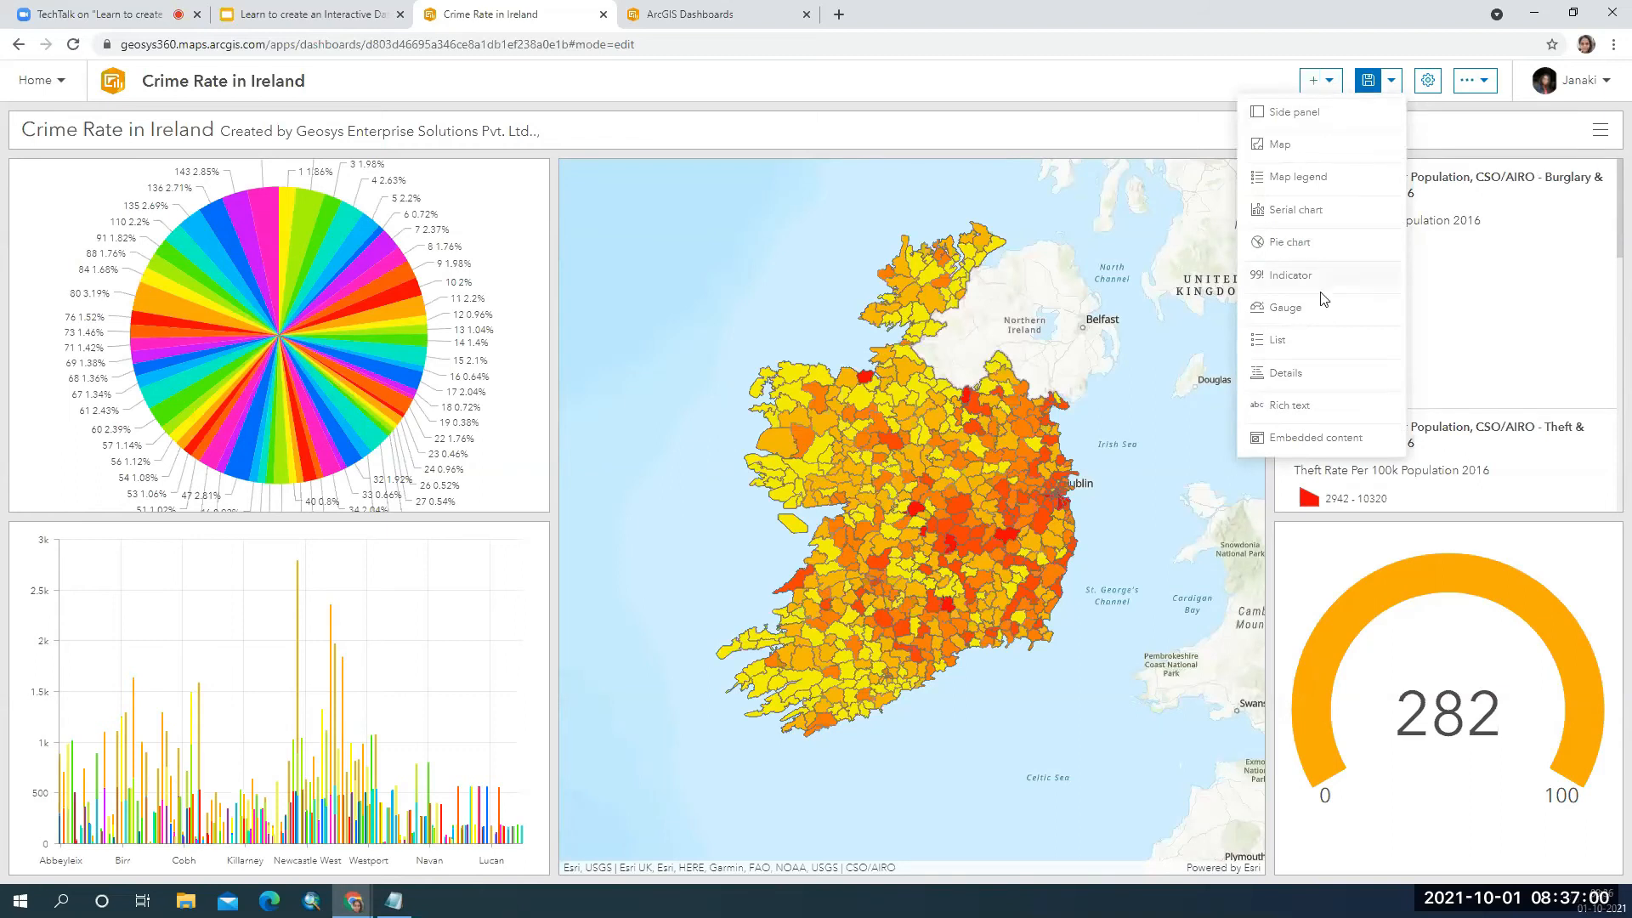
{"action": "left_click", "coordinate": [1313, 372]}
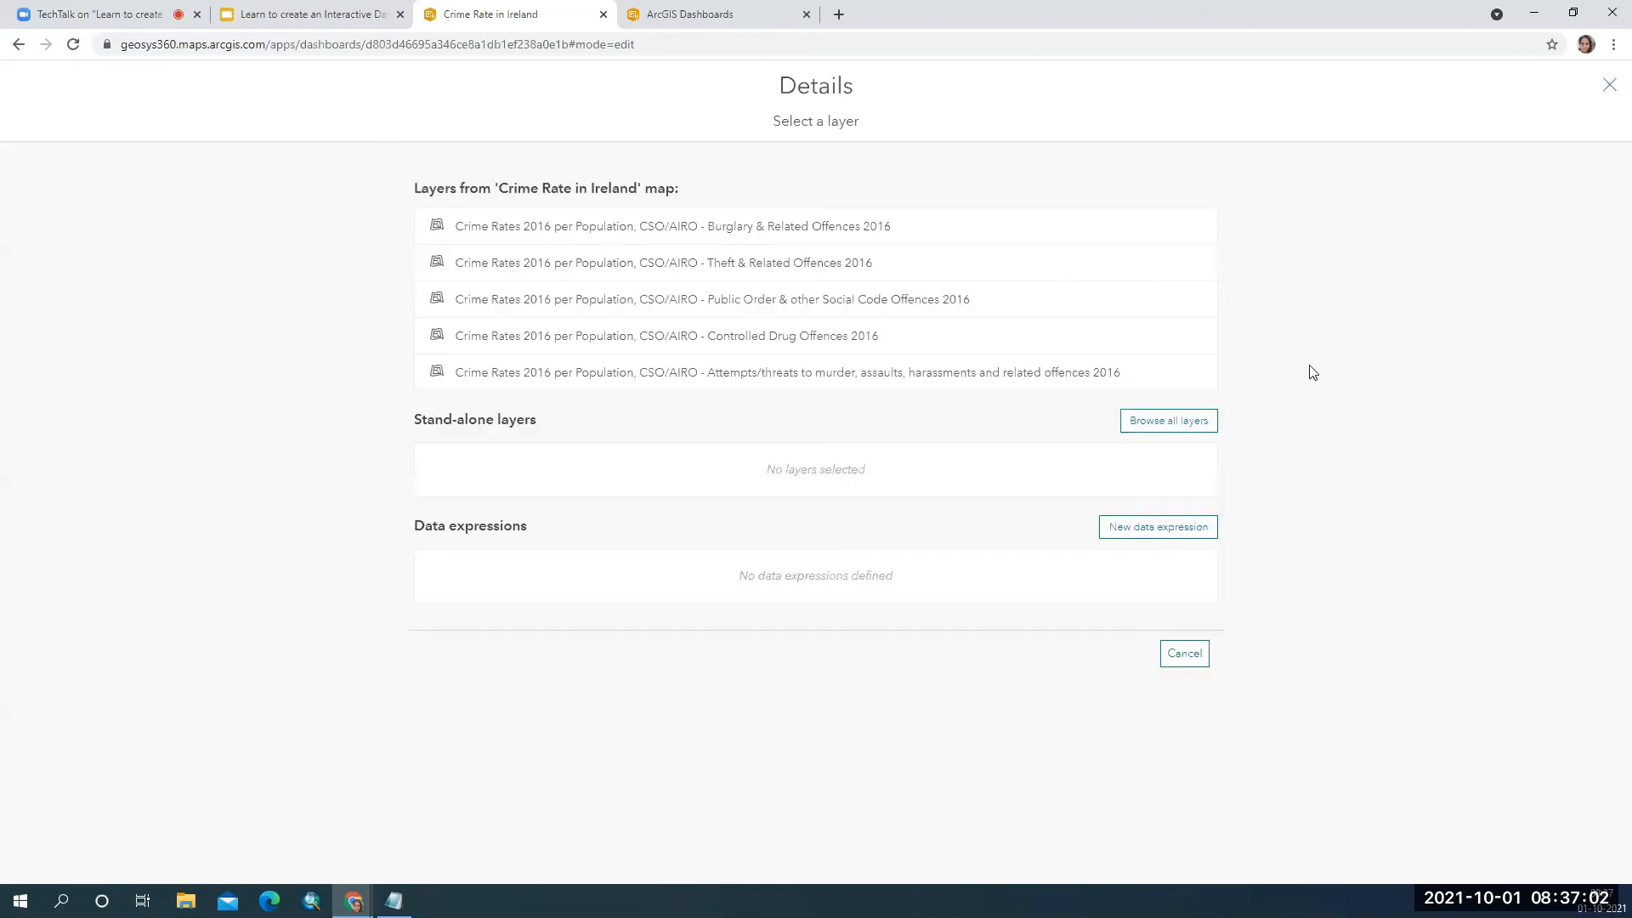
{"action": "left_click", "coordinate": [809, 380]}
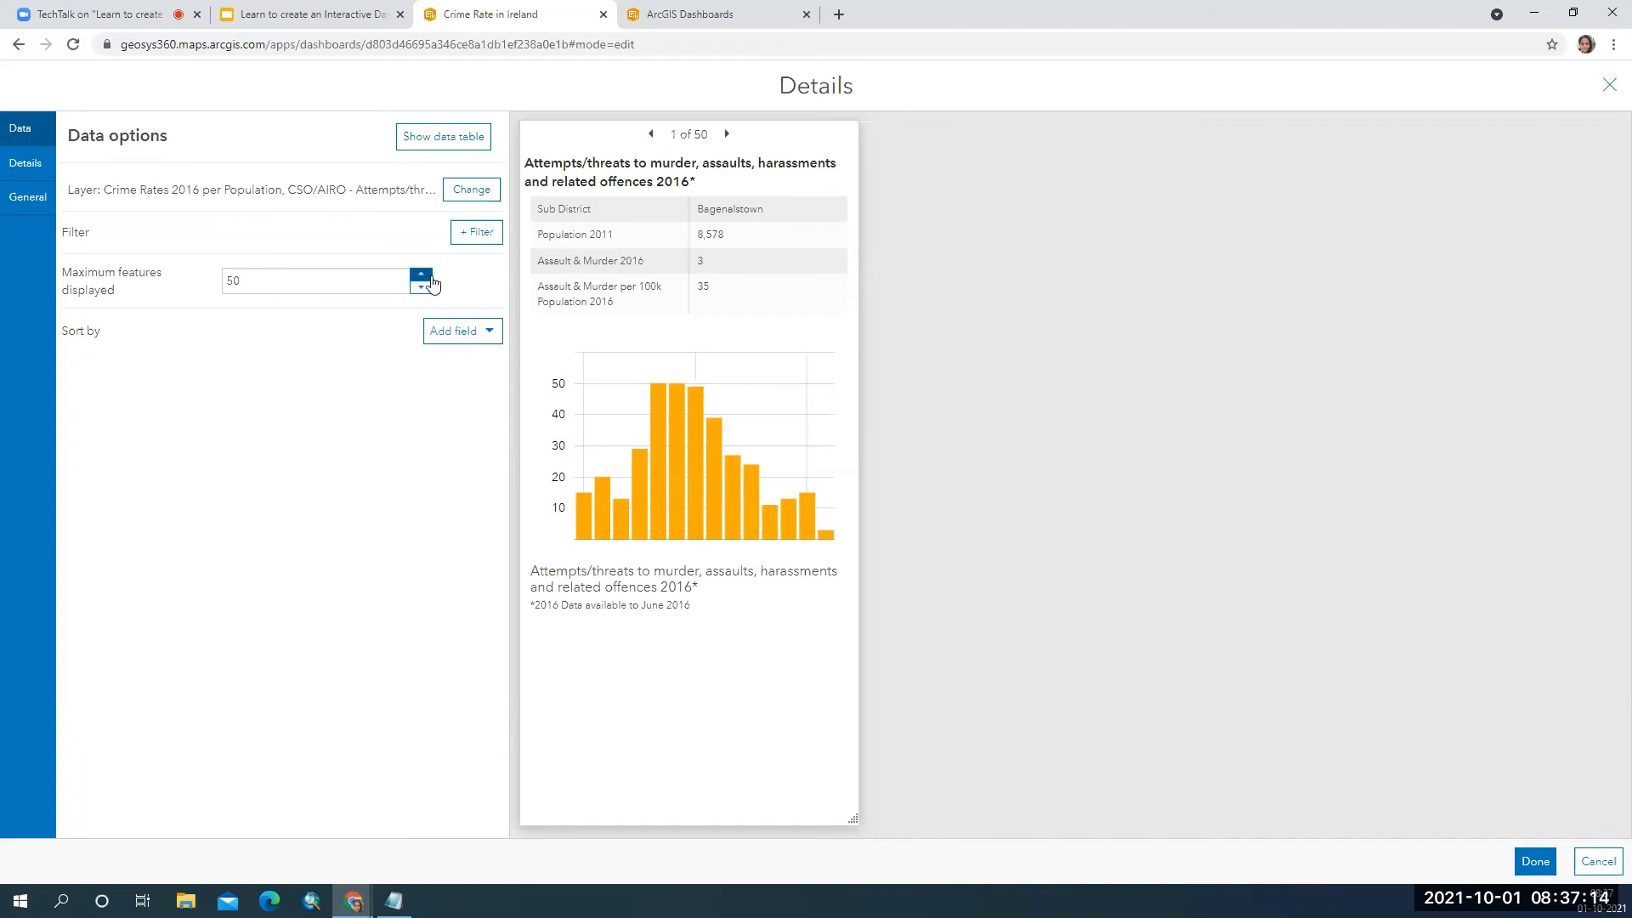
{"action": "left_click", "coordinate": [327, 278]}
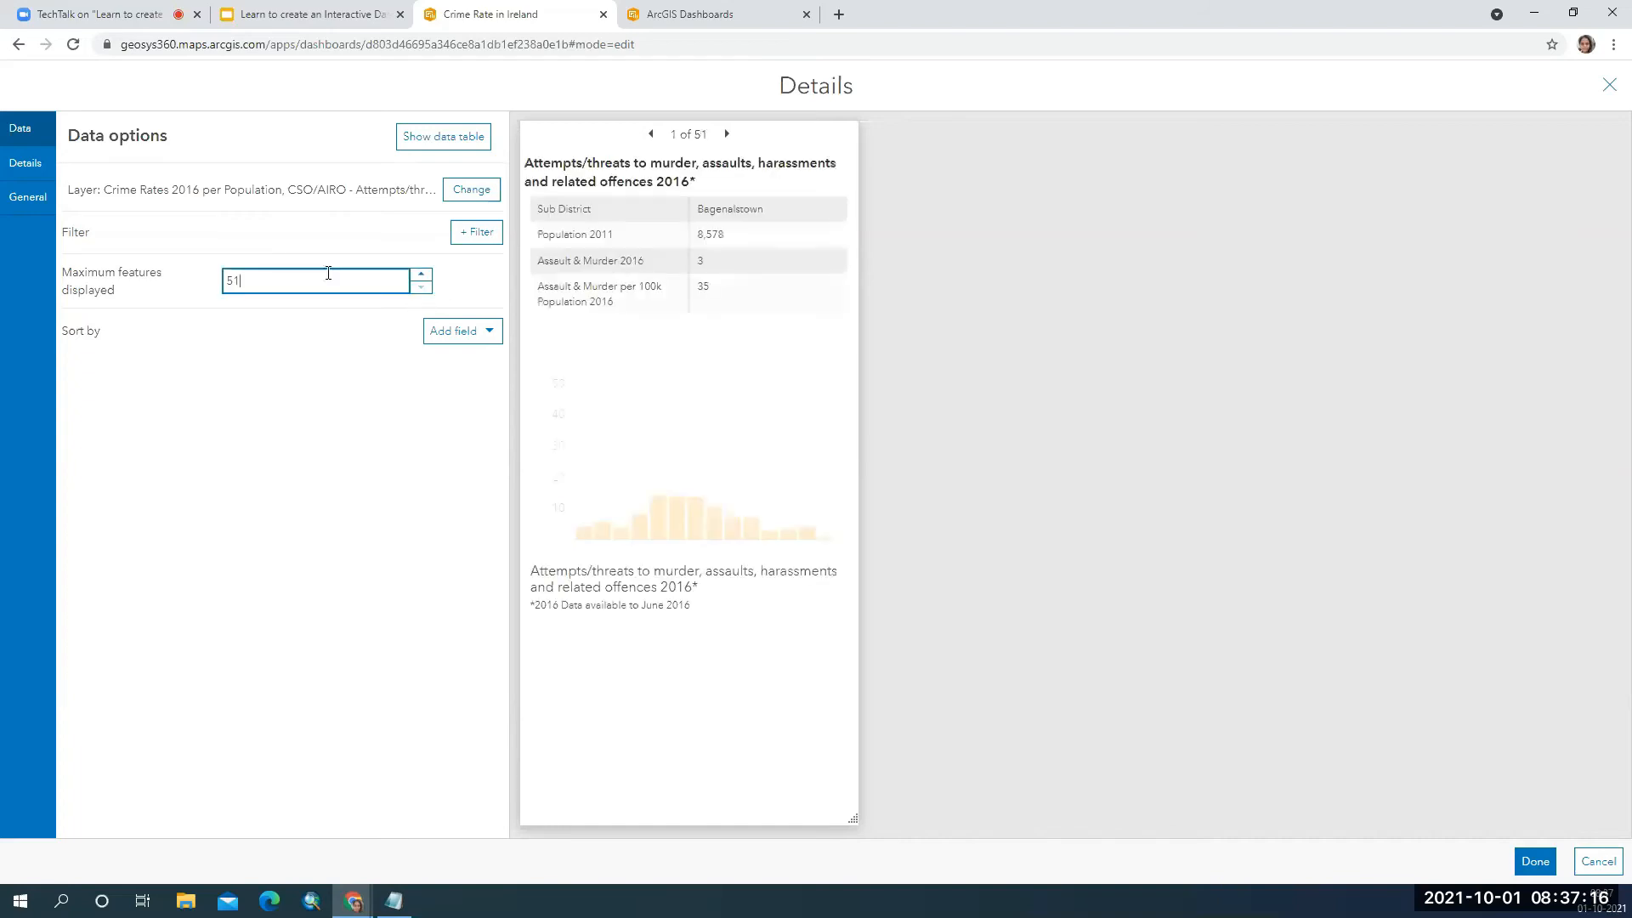
{"action": "double_click", "coordinate": [328, 278]}
{"action": "type", "text": "500"}
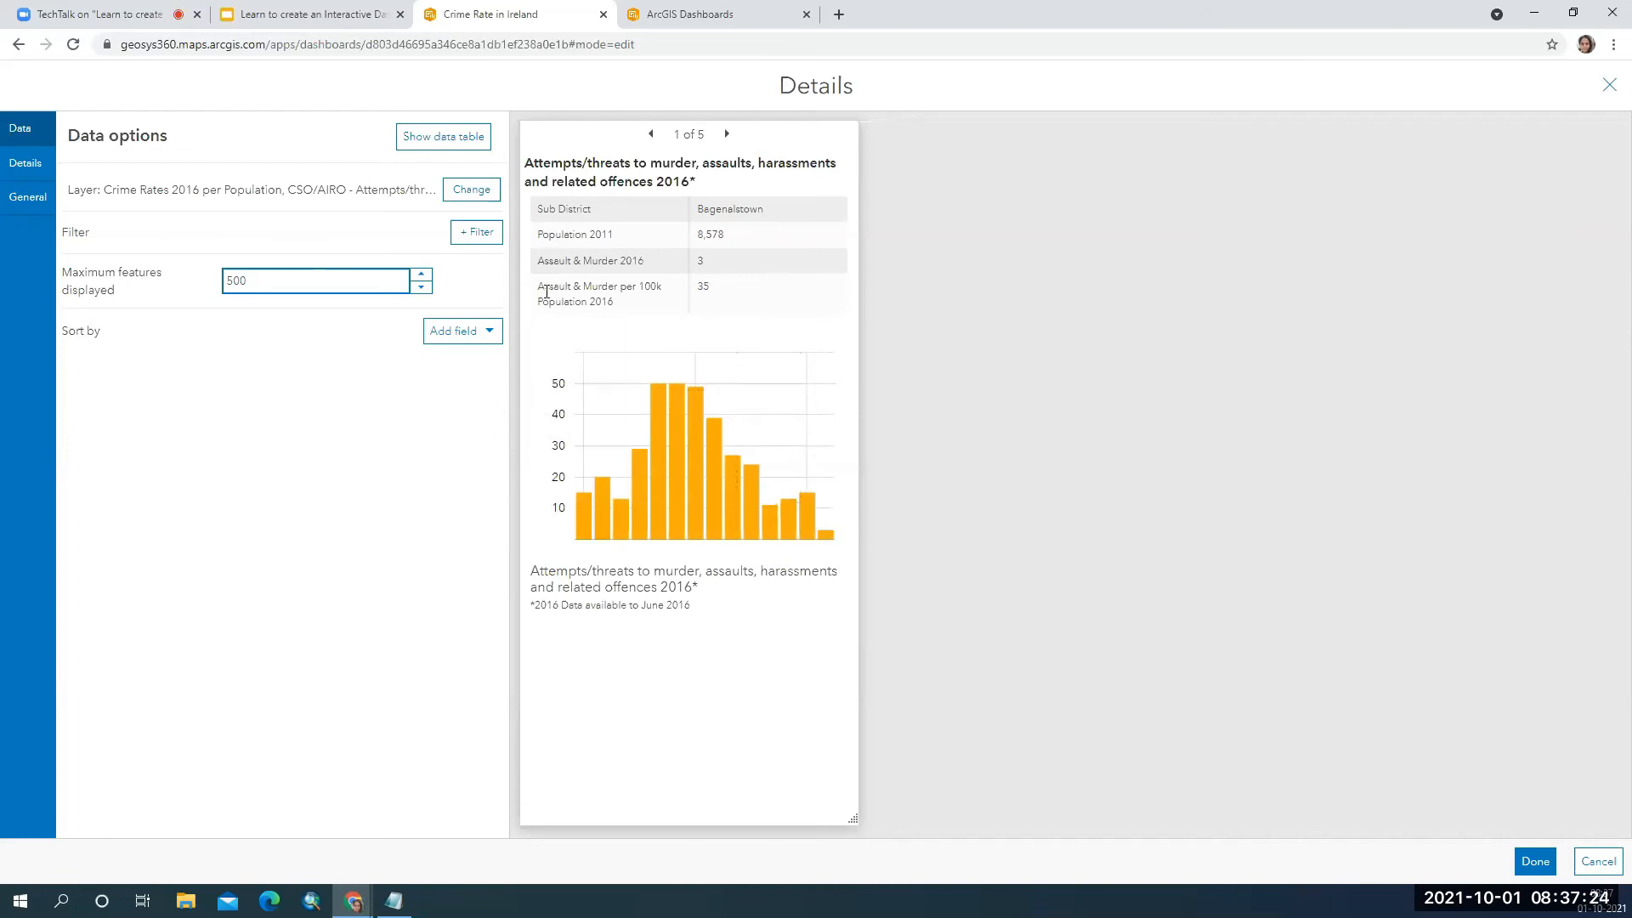
Add a filter condition on the Station field to the details element, leaving its value blank, and finish the element.
{"action": "left_click", "coordinate": [481, 231]}
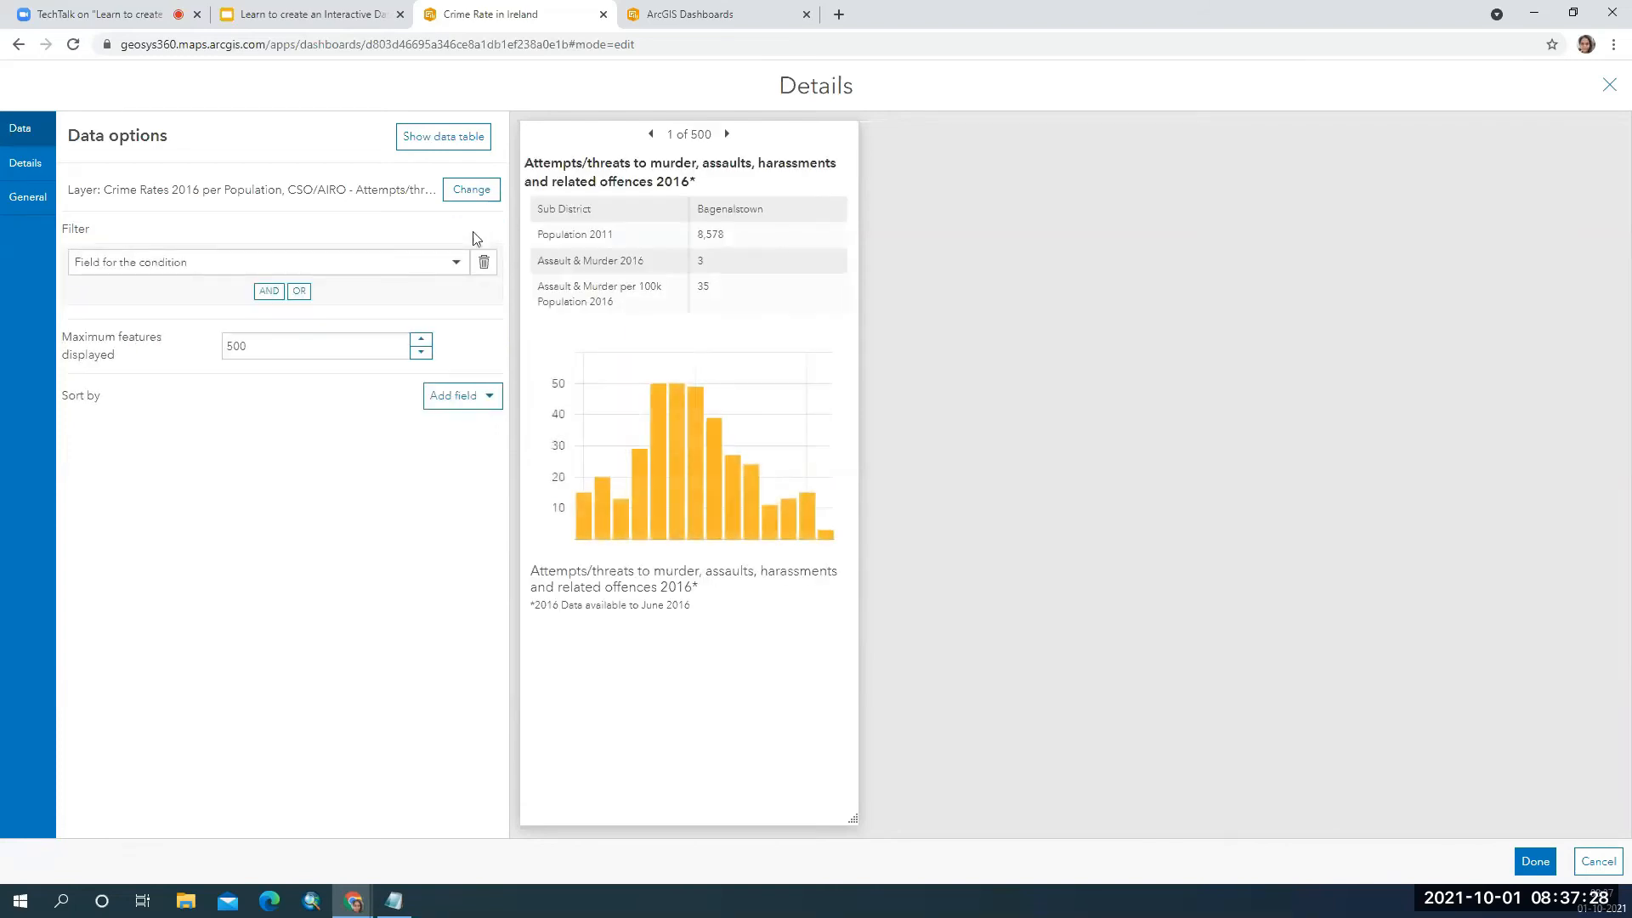
{"action": "left_click", "coordinate": [457, 263]}
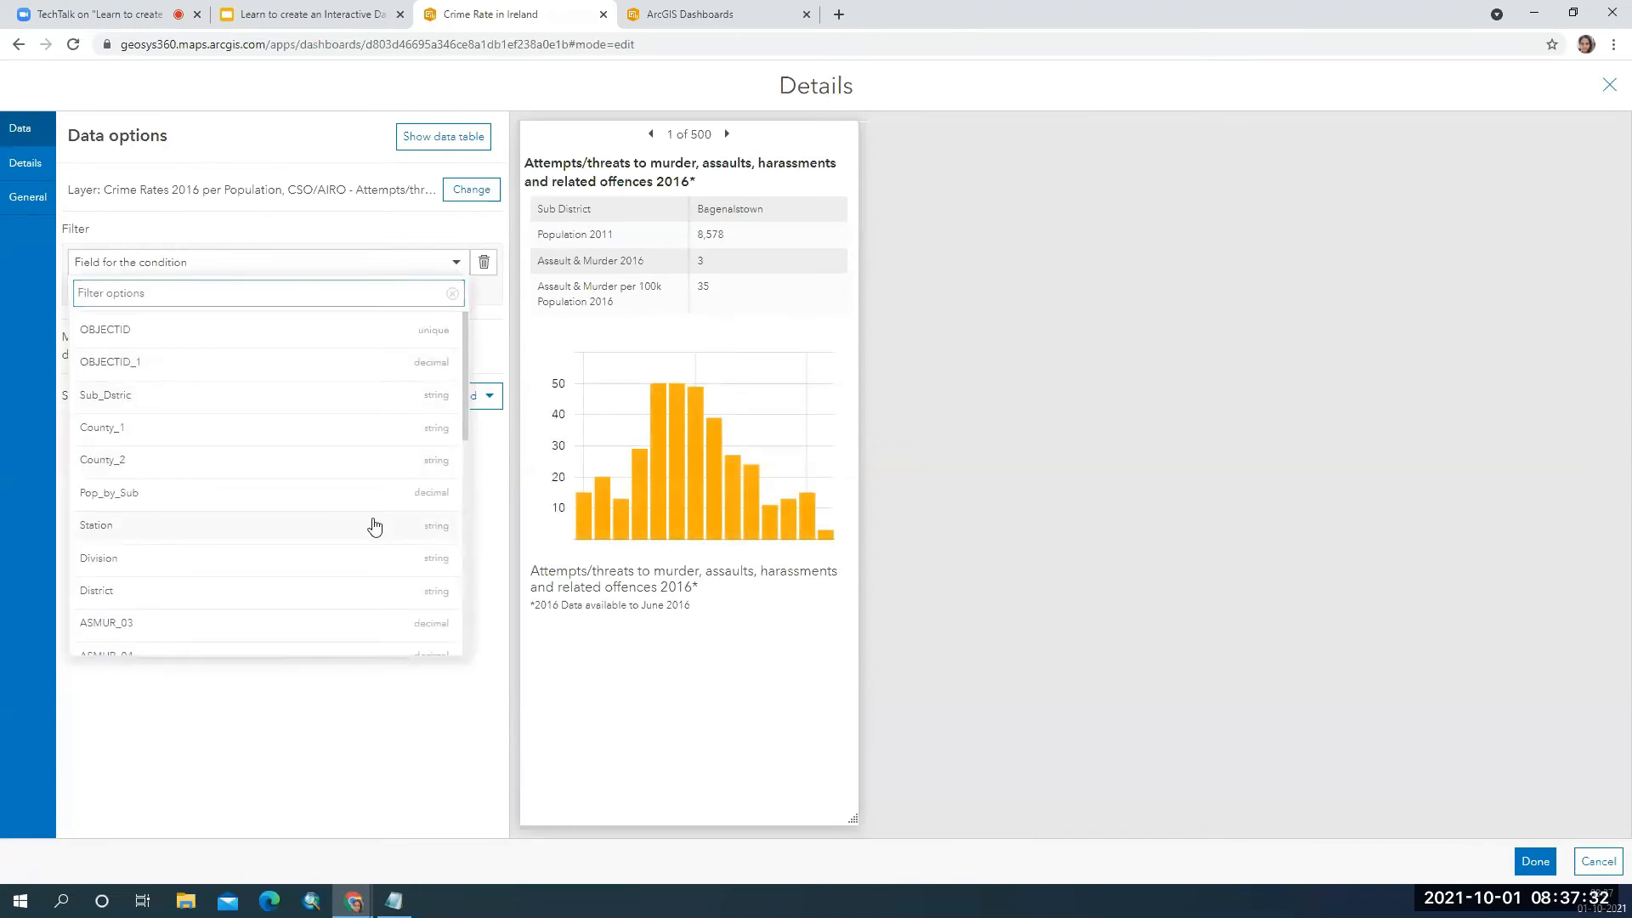
{"action": "left_click", "coordinate": [375, 525]}
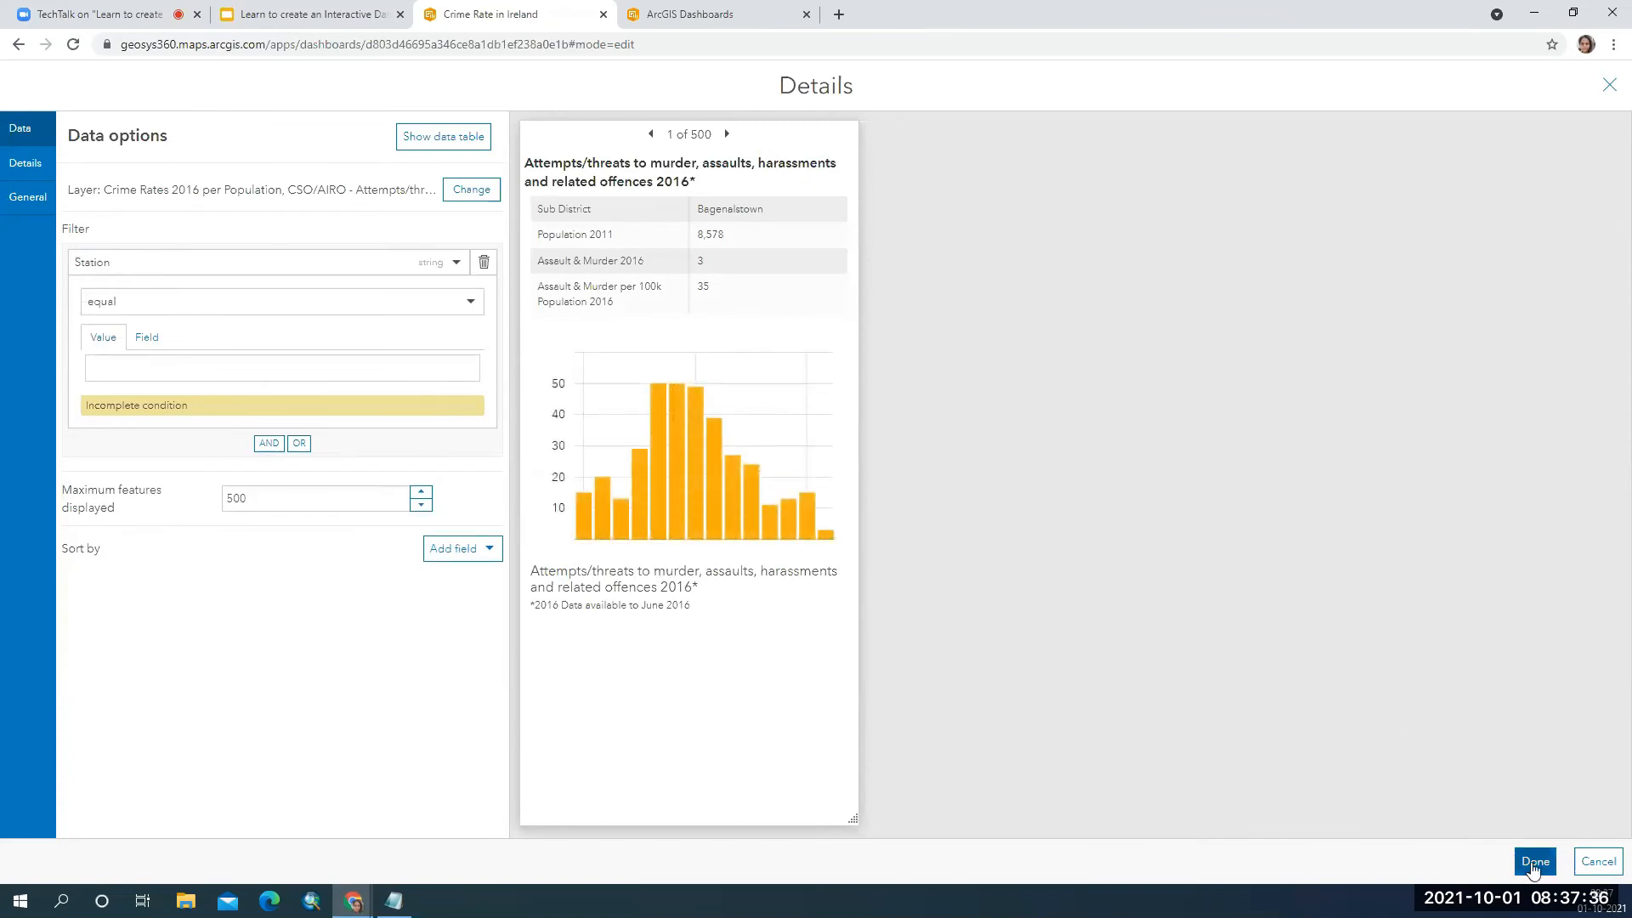
{"action": "left_click", "coordinate": [1535, 861]}
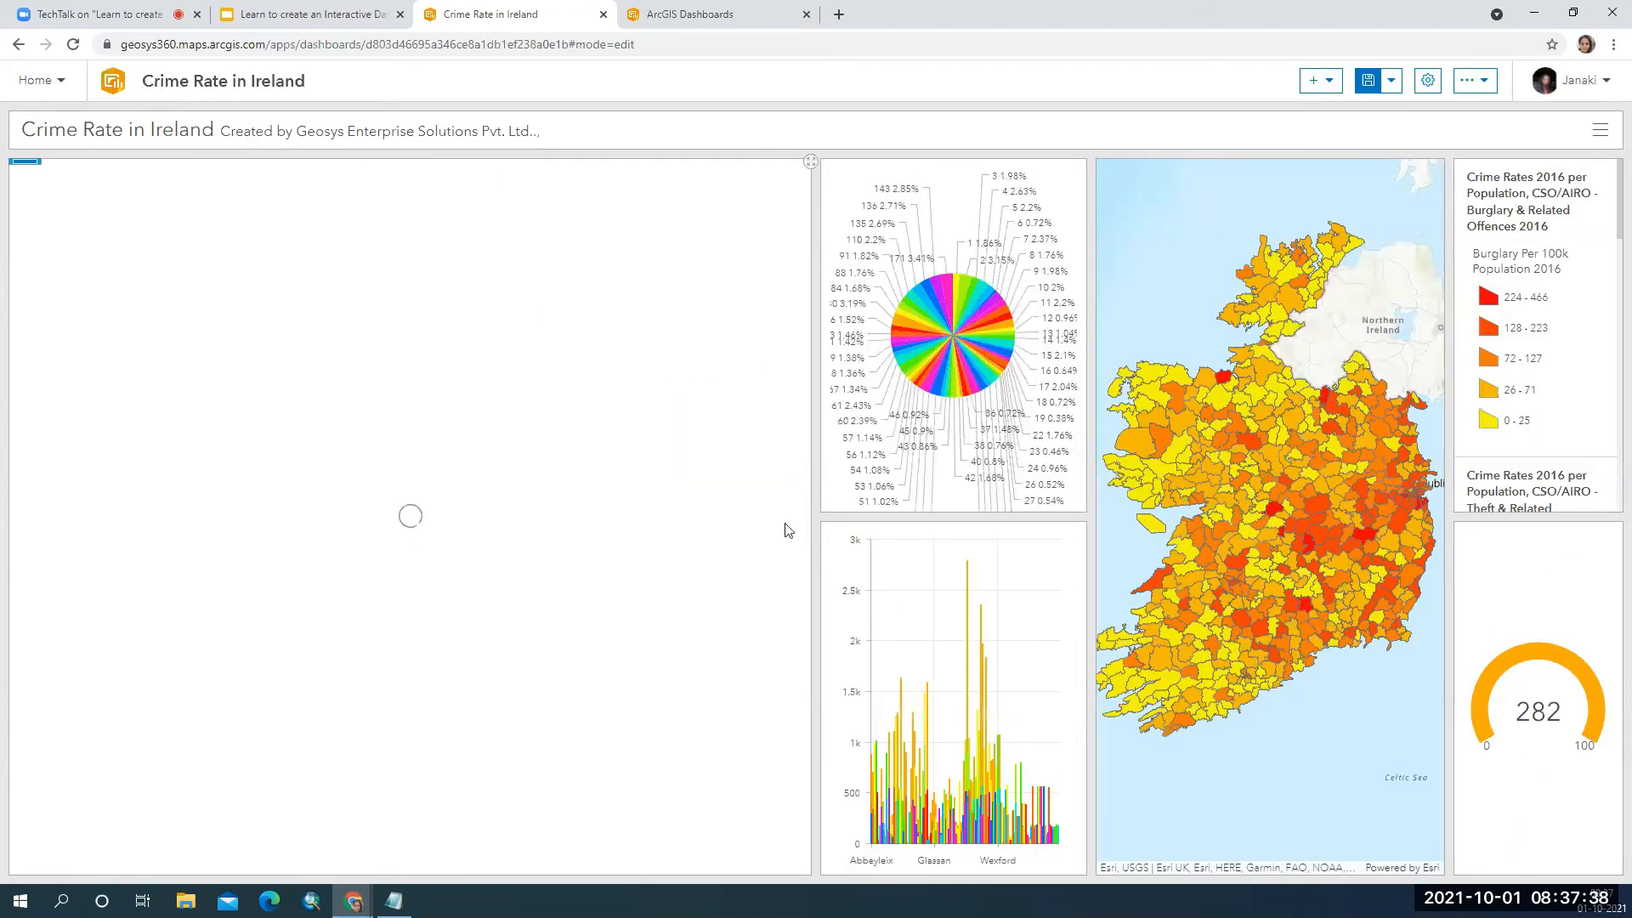
Narrow the details column, enlarge the map area, and widen the column holding the legend and gauge.
{"action": "left_click_drag", "start_coordinate": [815, 523], "coordinate": [365, 475]}
{"action": "left_click_drag", "start_coordinate": [1090, 507], "coordinate": [782, 510]}
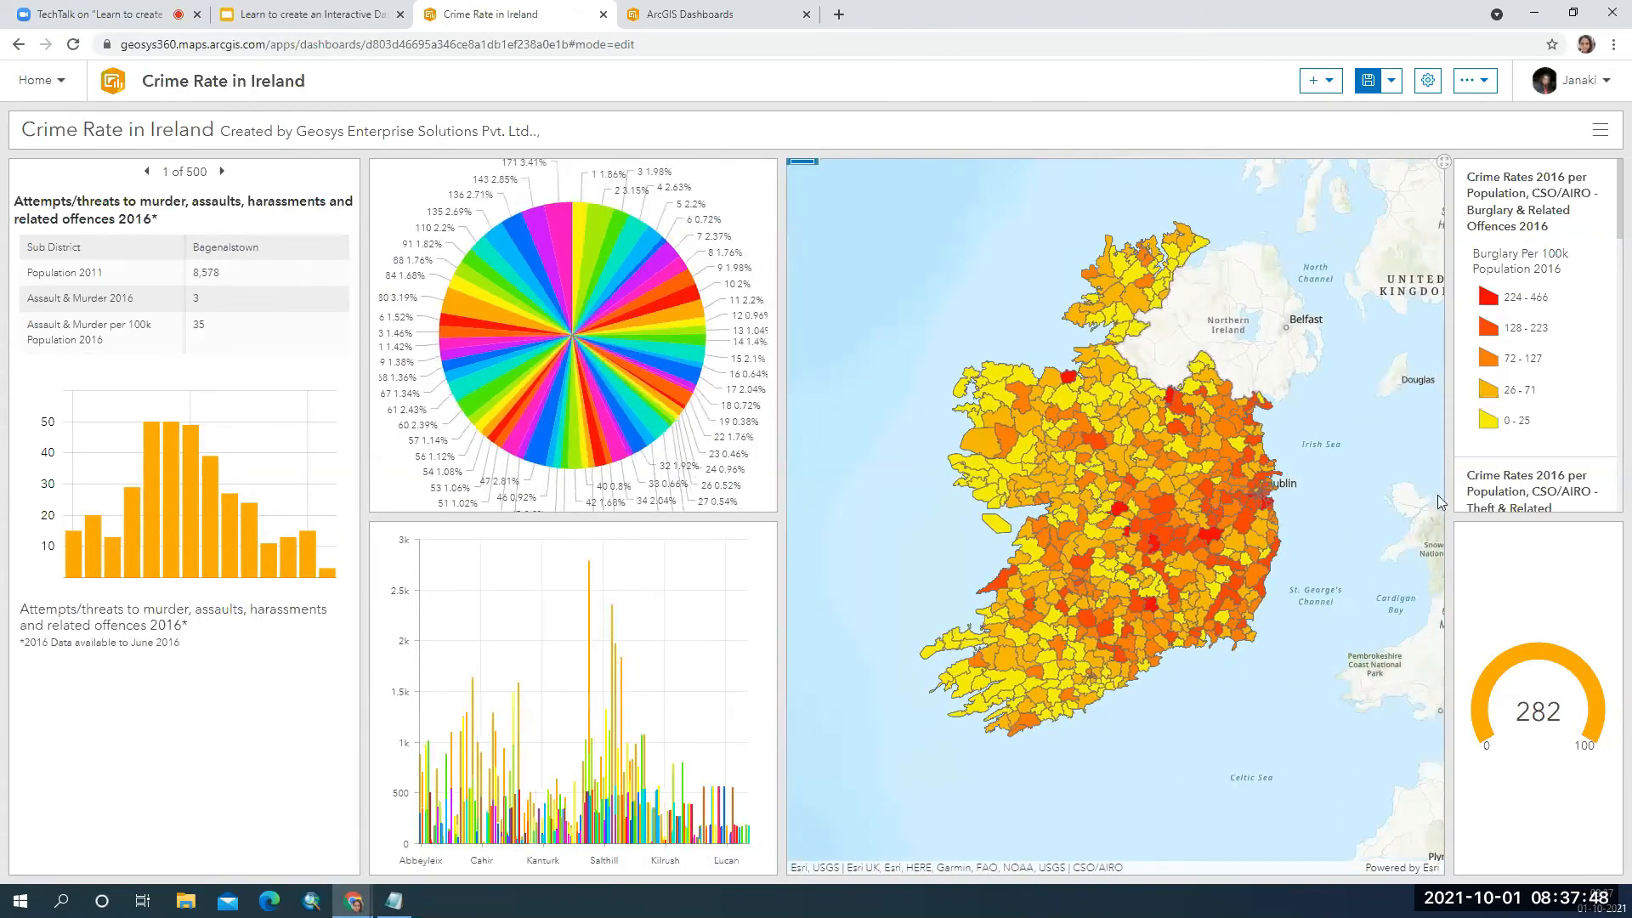
{"action": "left_click_drag", "start_coordinate": [1454, 501], "coordinate": [1267, 505]}
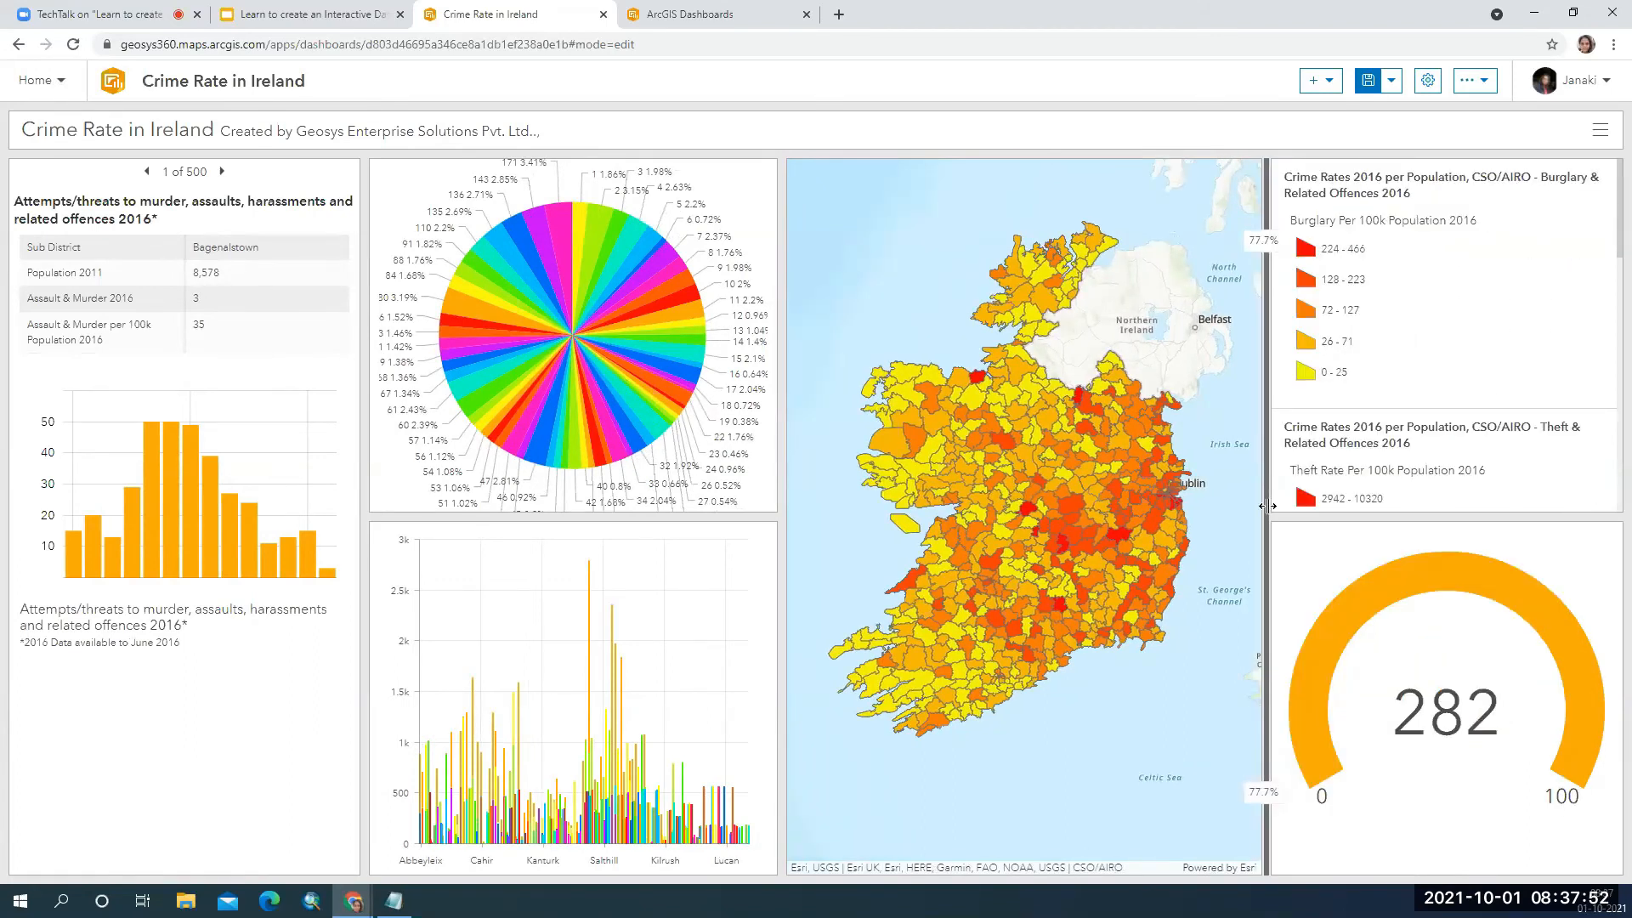
Add a second gauge from the Theft & Related Offences 2016 layer showing the Count of the District field.
{"action": "left_click", "coordinate": [1331, 84]}
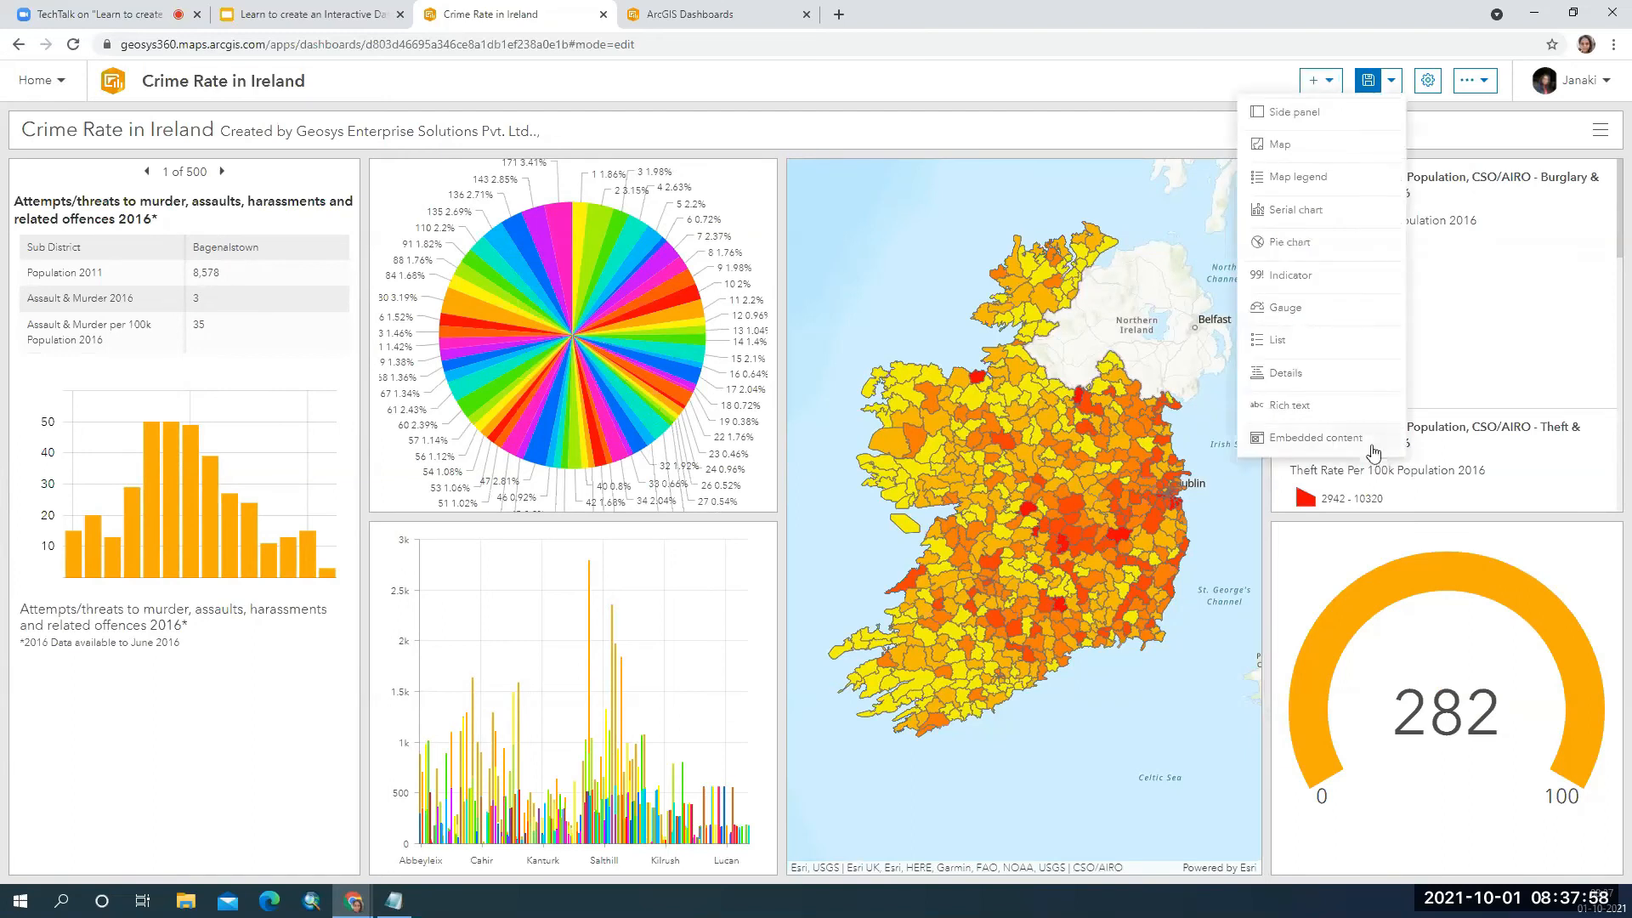
{"action": "left_click", "coordinate": [1299, 311]}
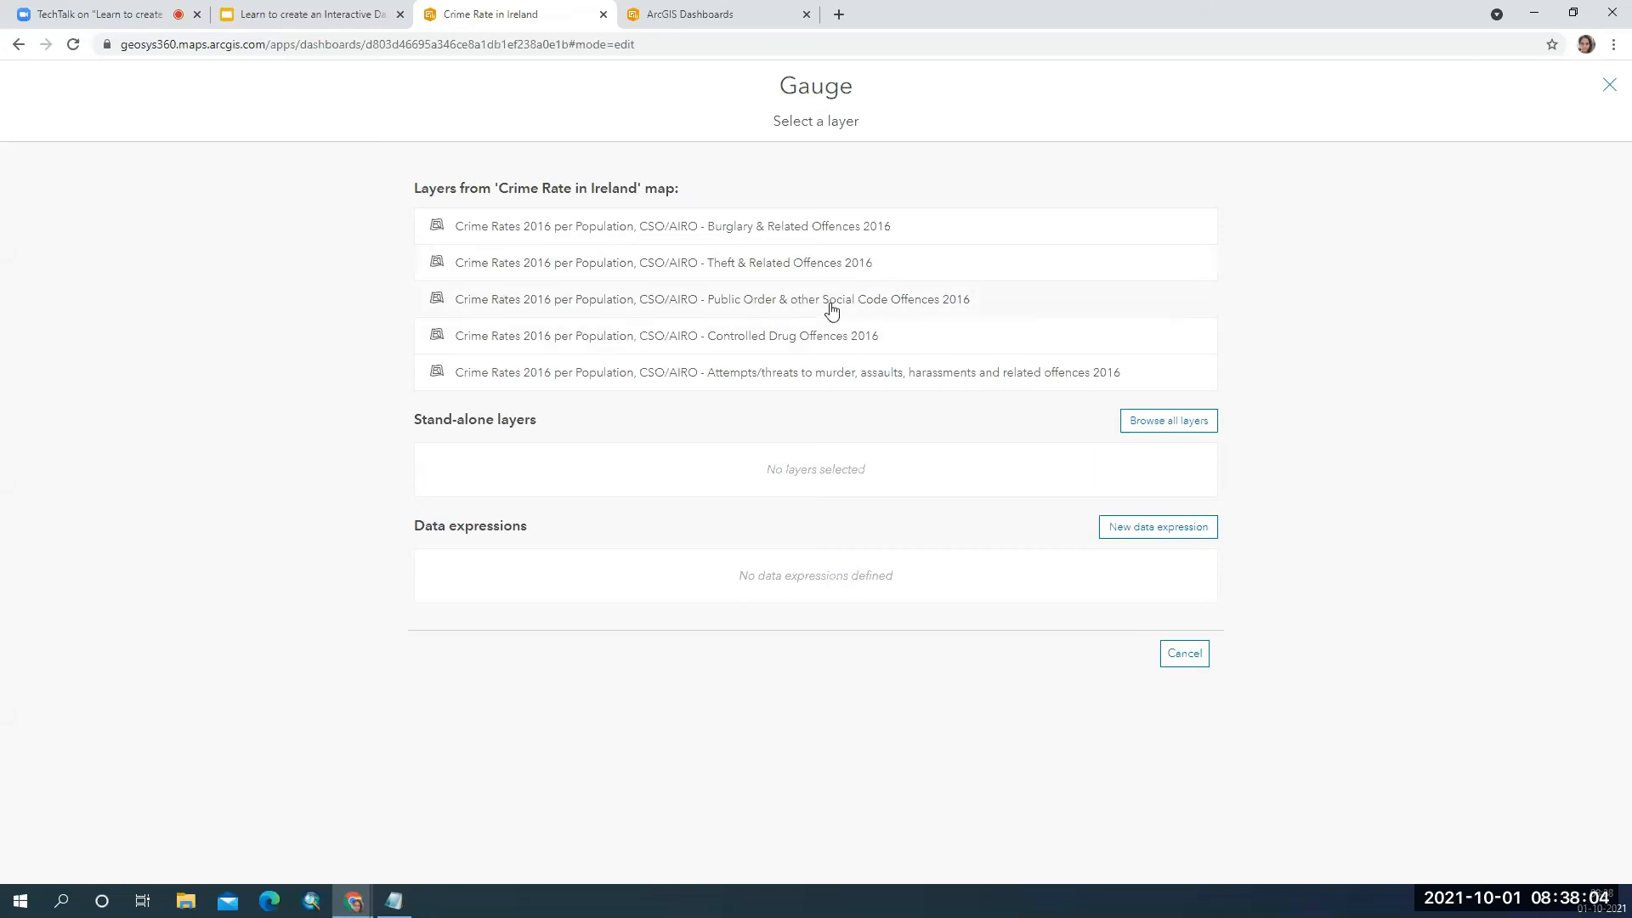
{"action": "left_click", "coordinate": [819, 270]}
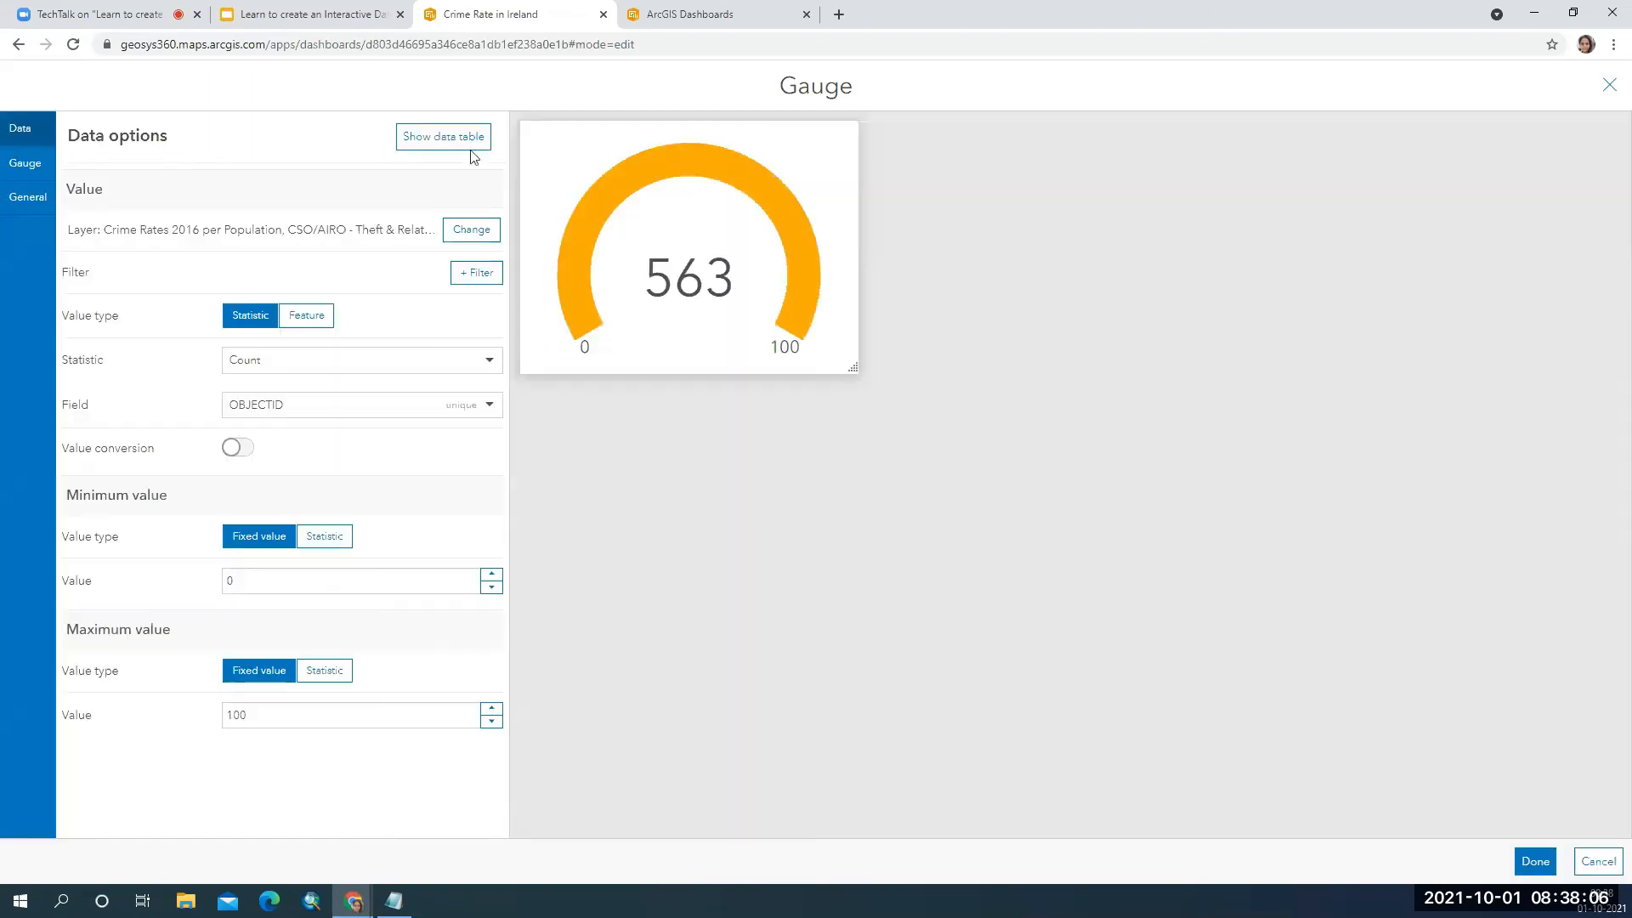
{"action": "left_click", "coordinate": [428, 141]}
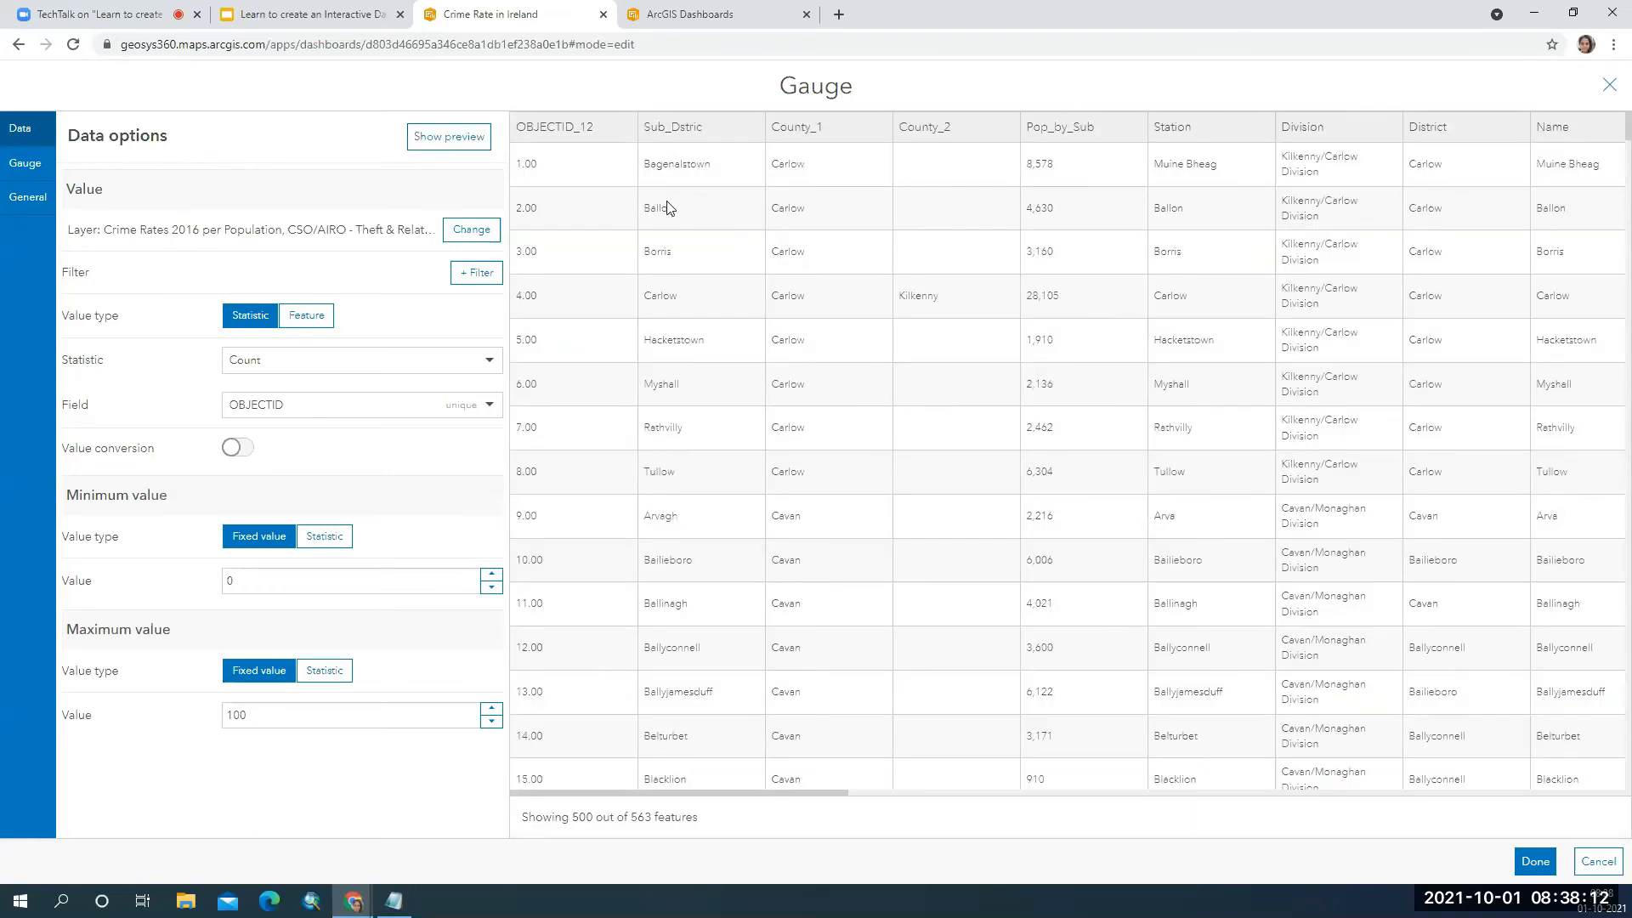
{"action": "left_click", "coordinate": [490, 409]}
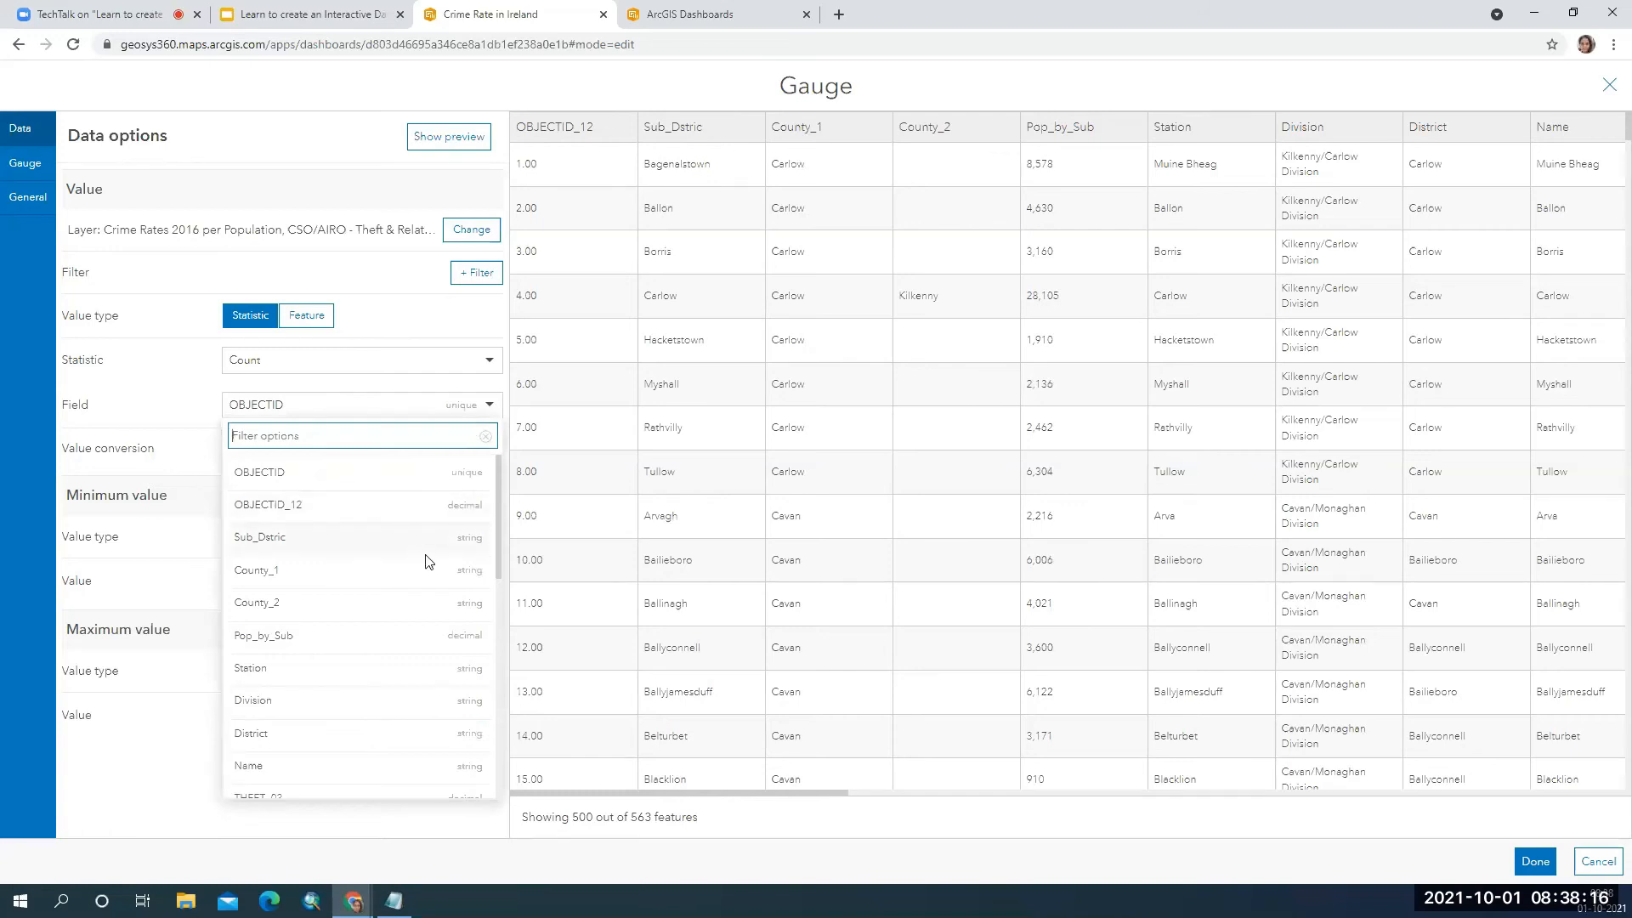
{"action": "scroll", "coordinate": [429, 563], "scroll_direction": "down", "scroll_amount": 2}
{"action": "left_click", "coordinate": [405, 567]}
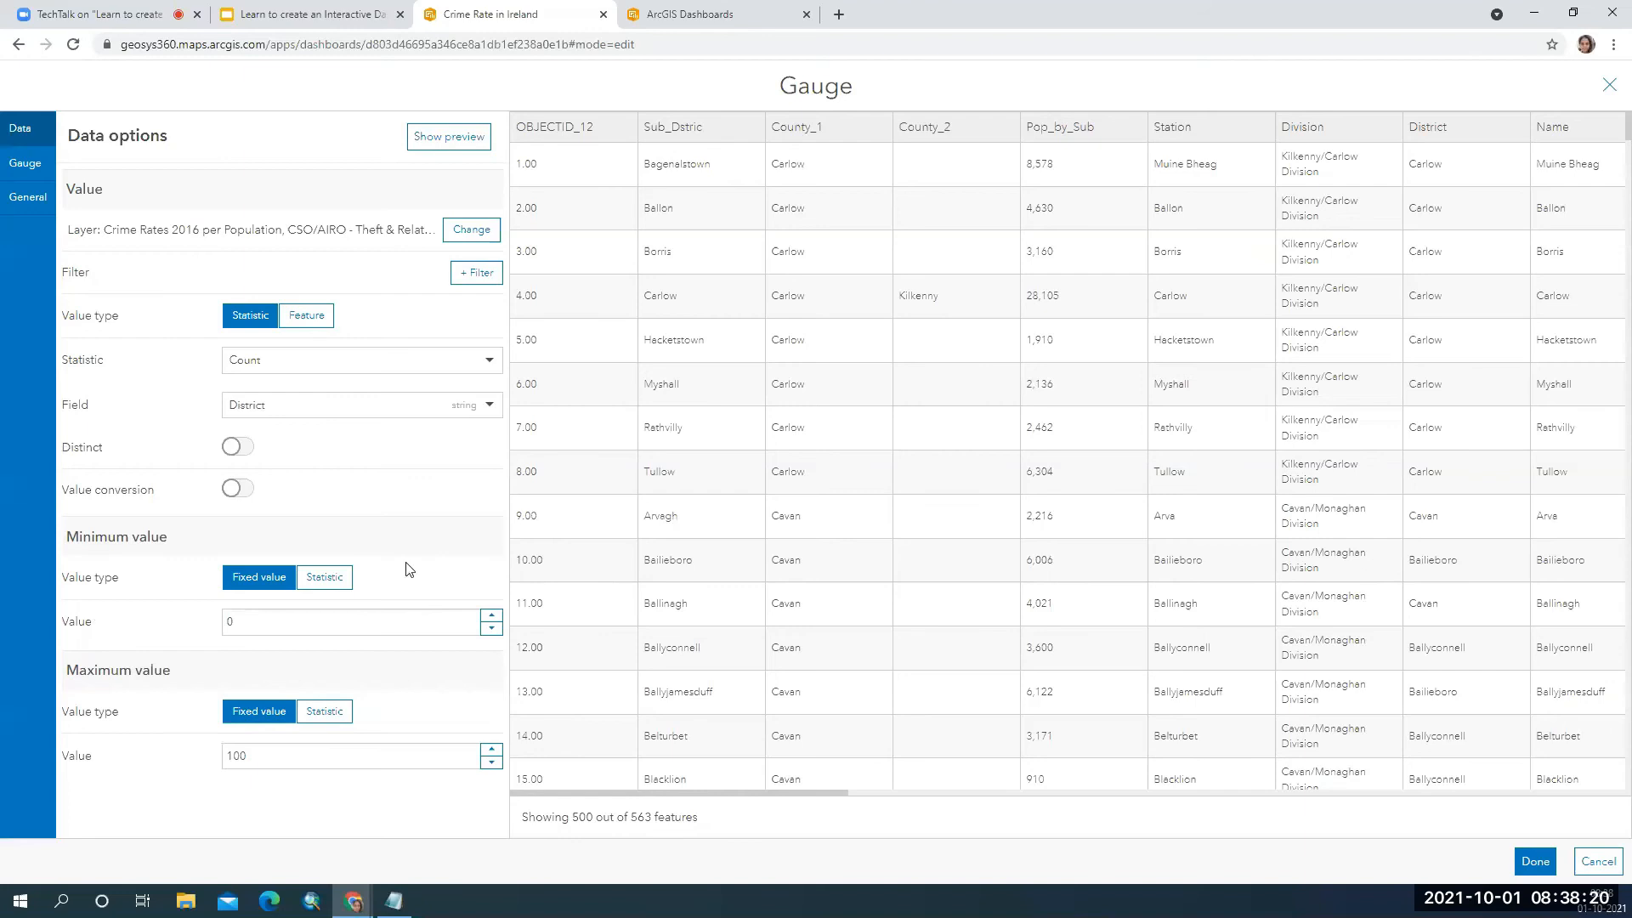
{"action": "left_click", "coordinate": [1536, 863]}
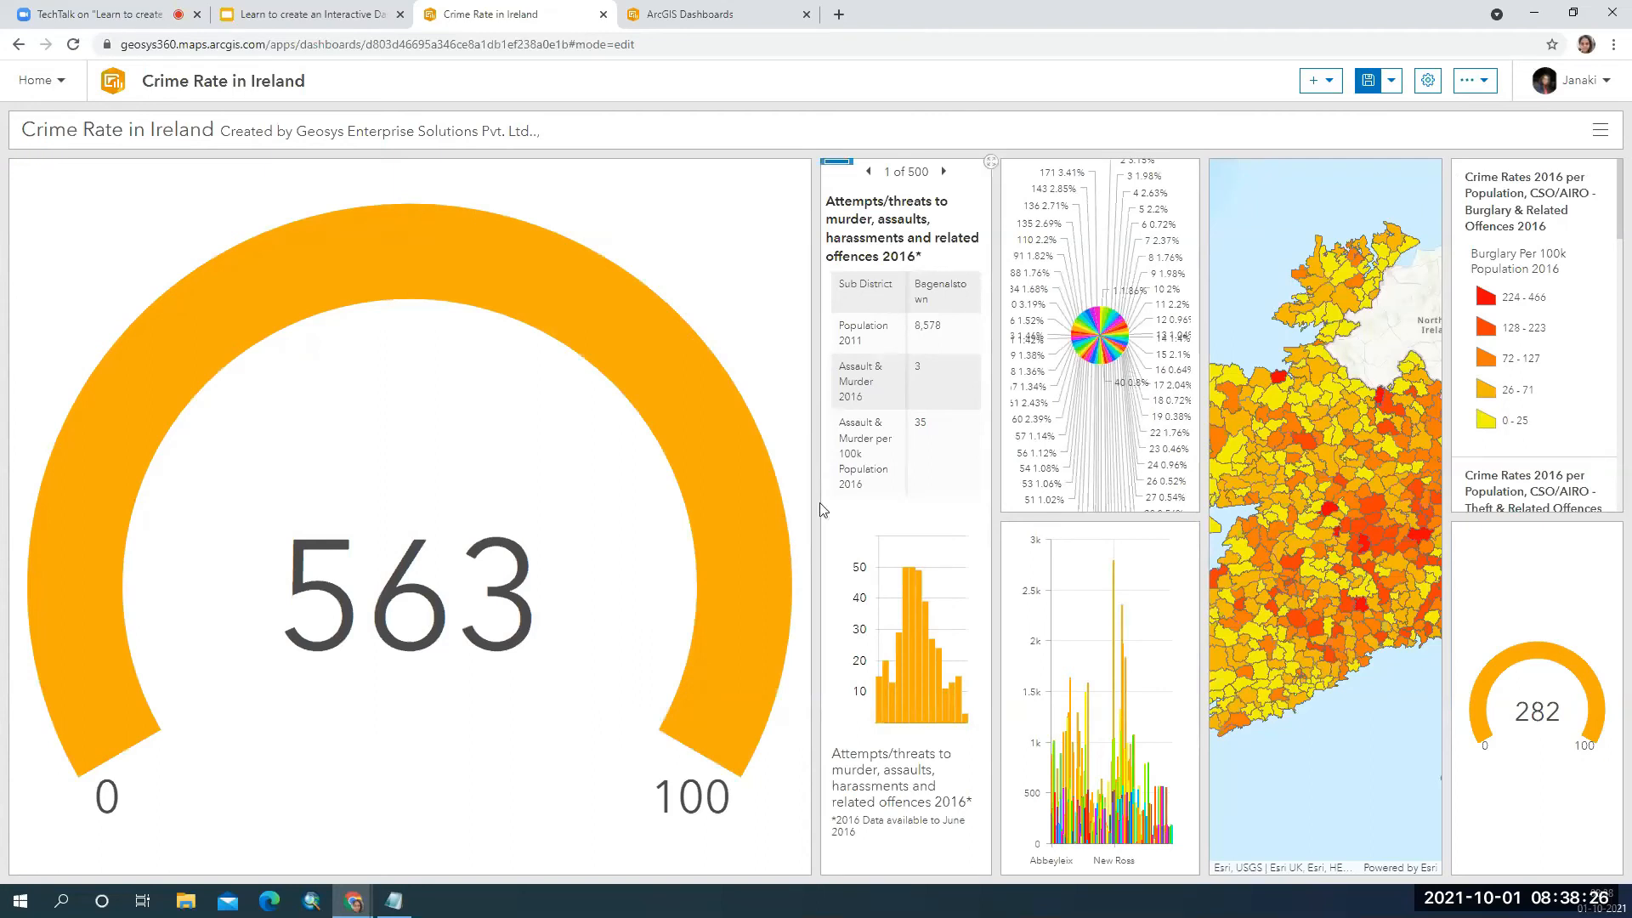
Narrow the new theft gauge's column and move the gauge beneath the existing gauge under the map legend.
{"action": "left_click_drag", "start_coordinate": [817, 502], "coordinate": [303, 451]}
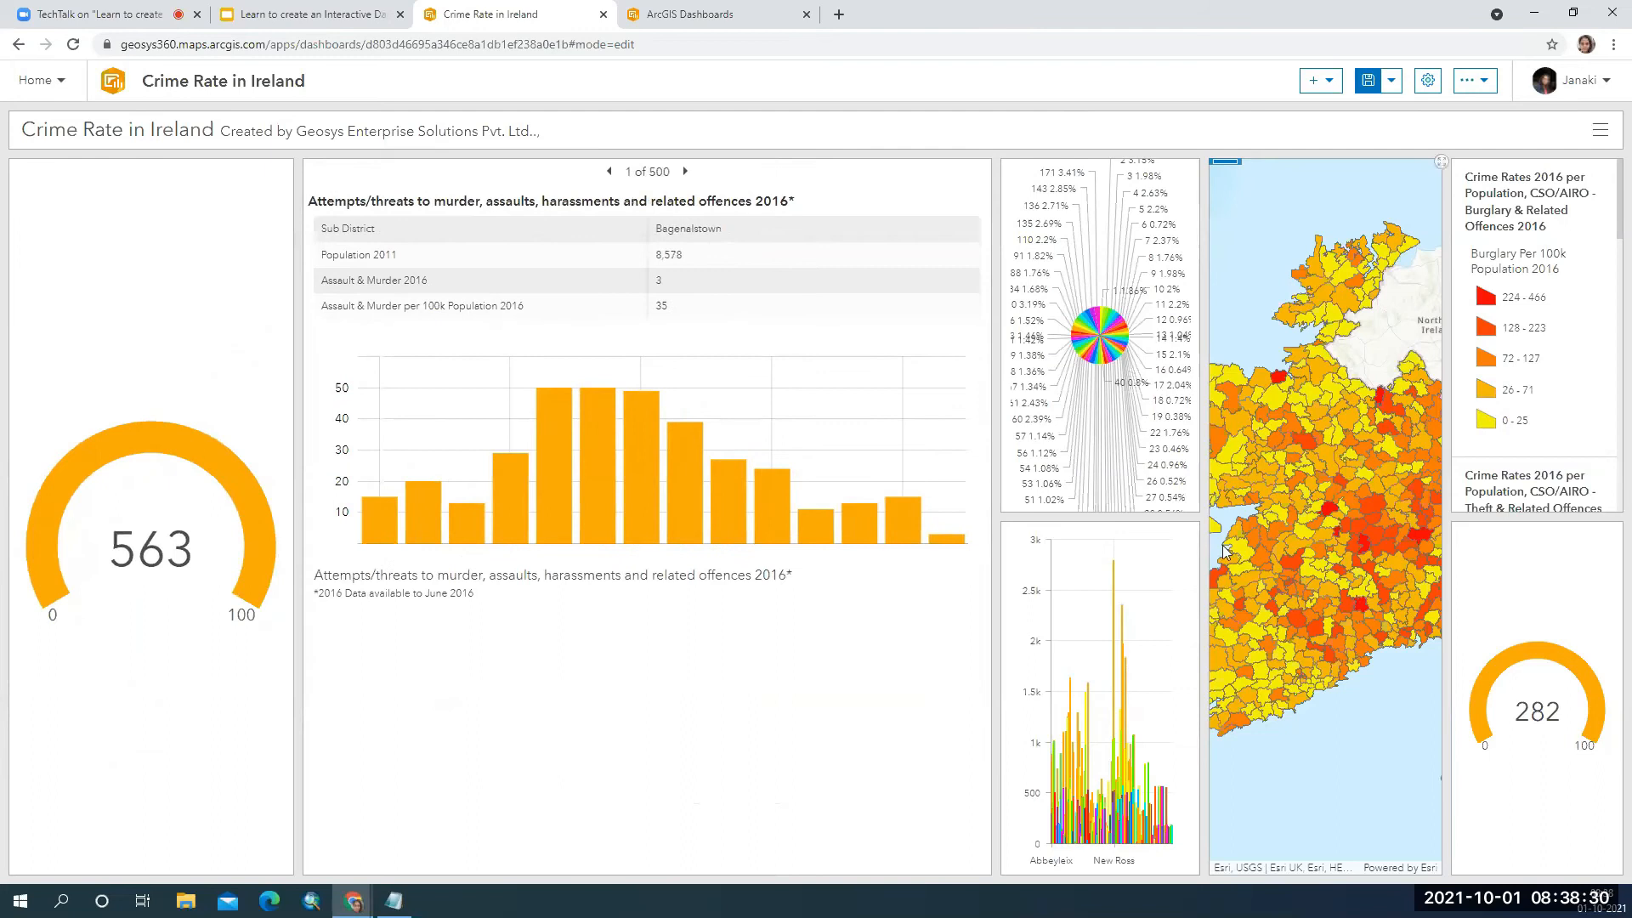
{"action": "mouse_move", "coordinate": [23, 166]}
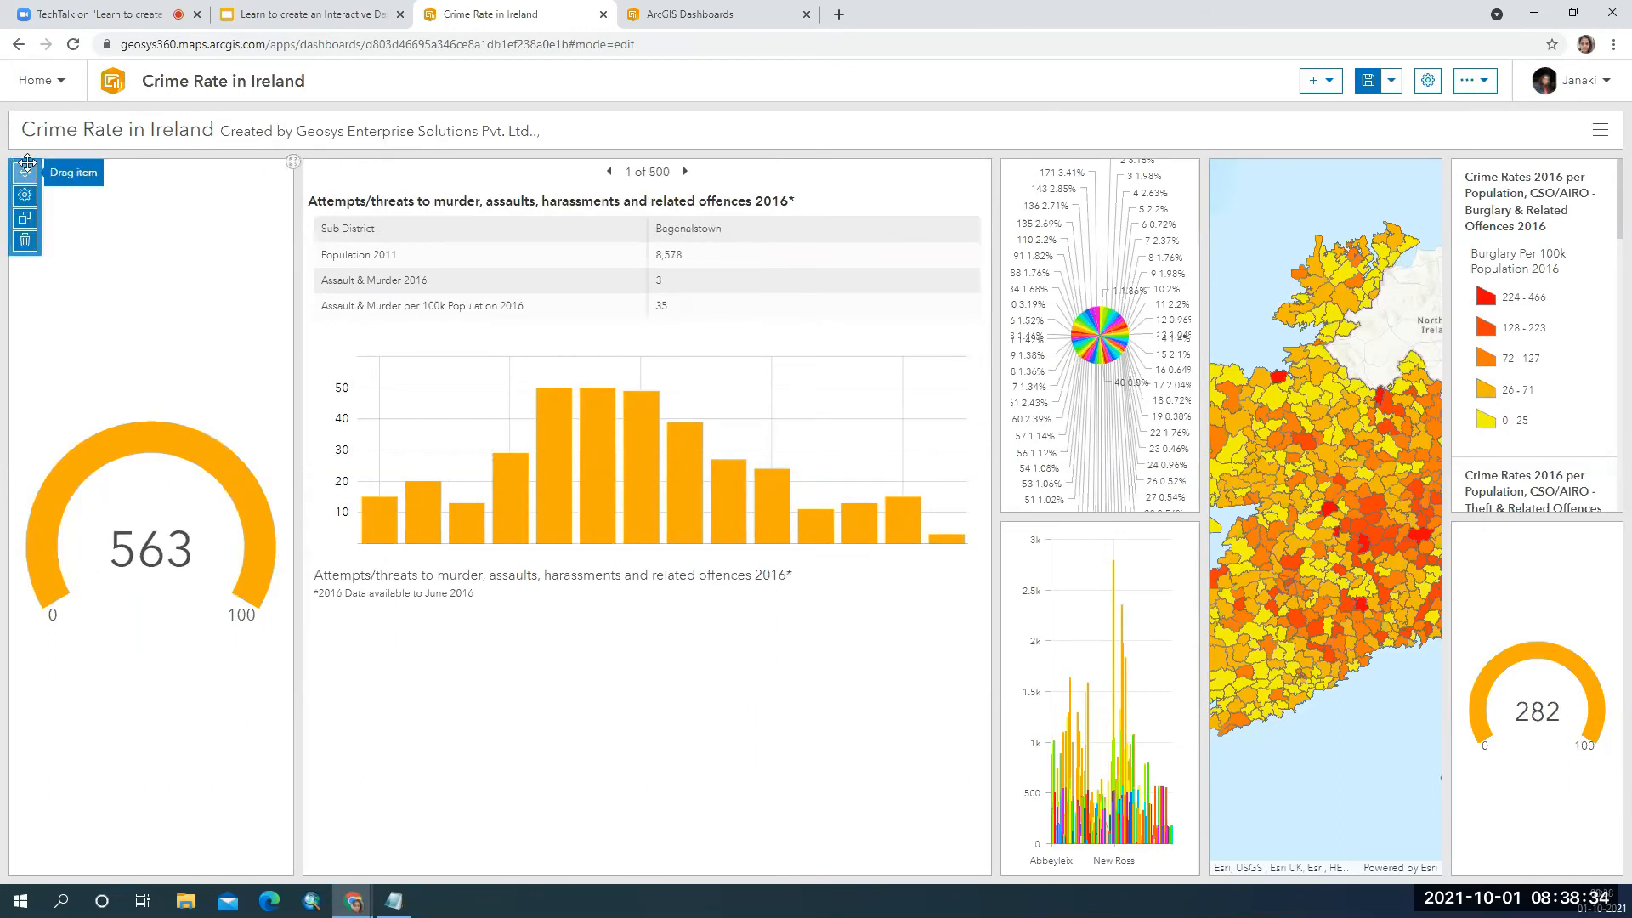
{"action": "mouse_move", "coordinate": [24, 166]}
{"action": "left_mouse_down"}
{"action": "mouse_move", "coordinate": [384, 340]}
{"action": "mouse_move", "coordinate": [1530, 706]}
{"action": "mouse_move", "coordinate": [1552, 728]}
{"action": "mouse_move", "coordinate": [1543, 855]}
{"action": "left_mouse_up"}
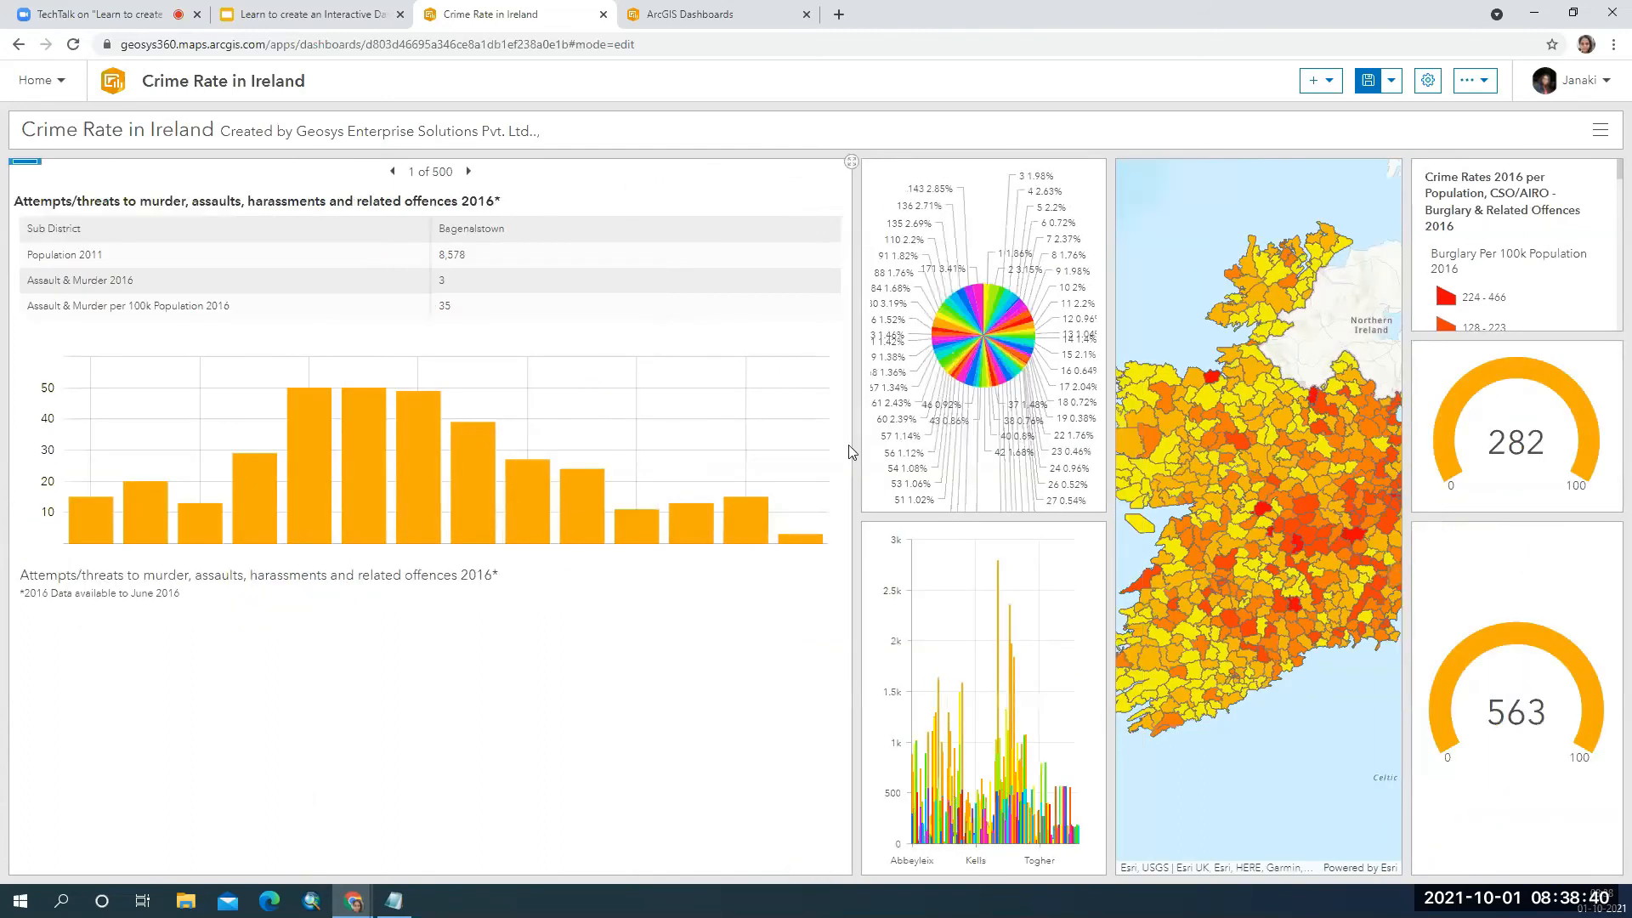
Resize the details and chart columns to give the map more width, and make the upper gauge taller.
{"action": "left_click_drag", "start_coordinate": [856, 442], "coordinate": [418, 423]}
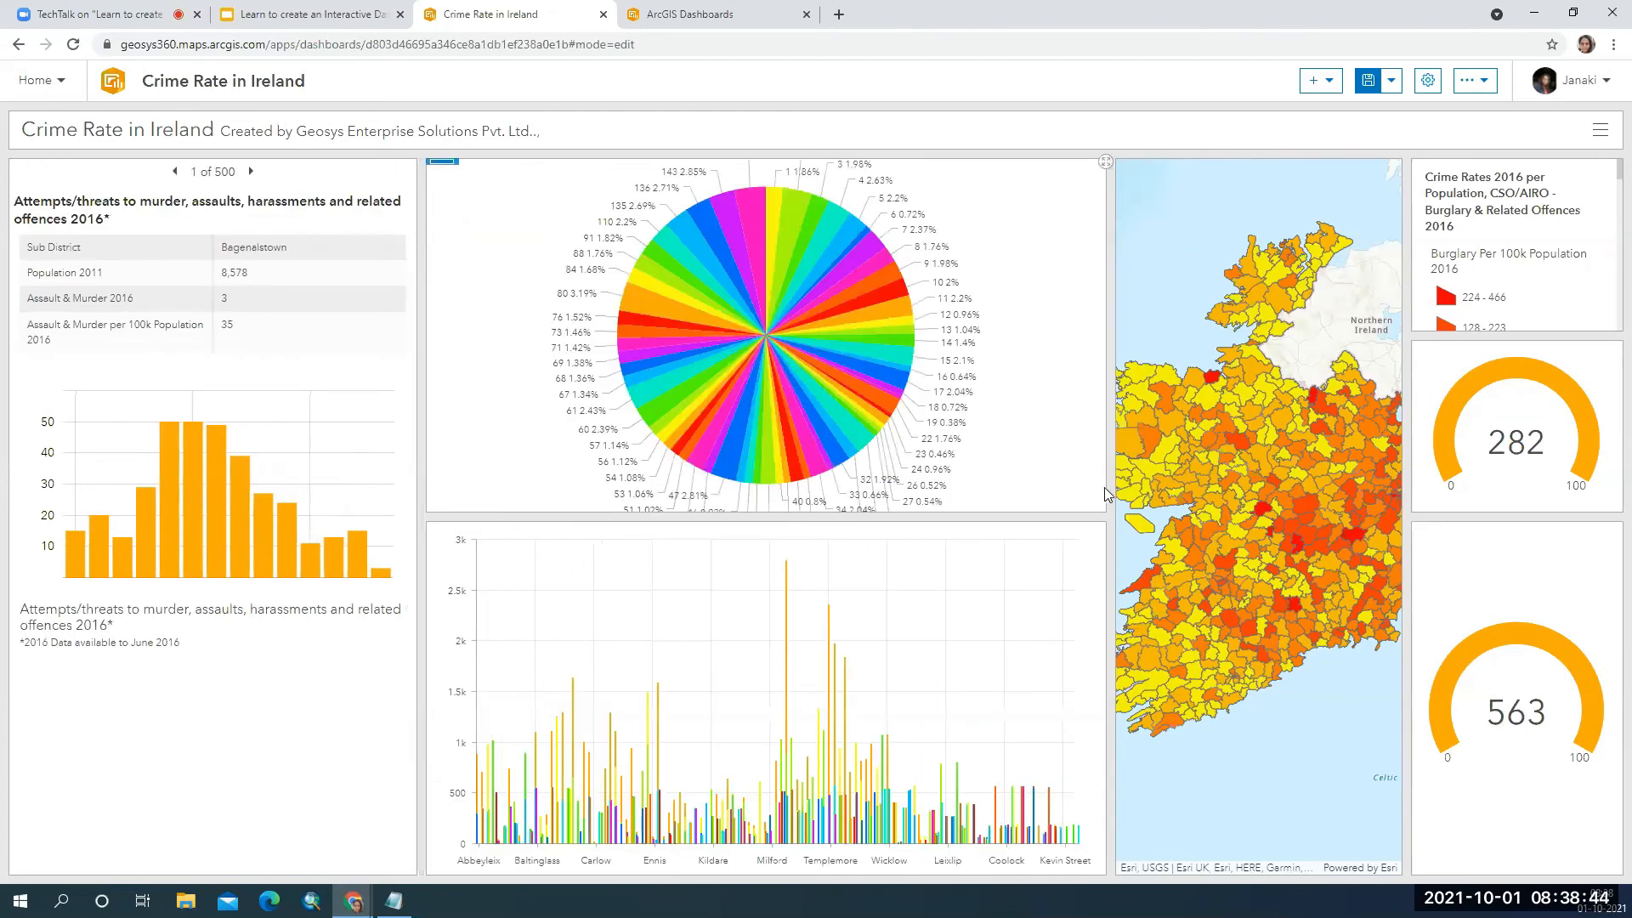
{"action": "left_click_drag", "start_coordinate": [1110, 487], "coordinate": [874, 487]}
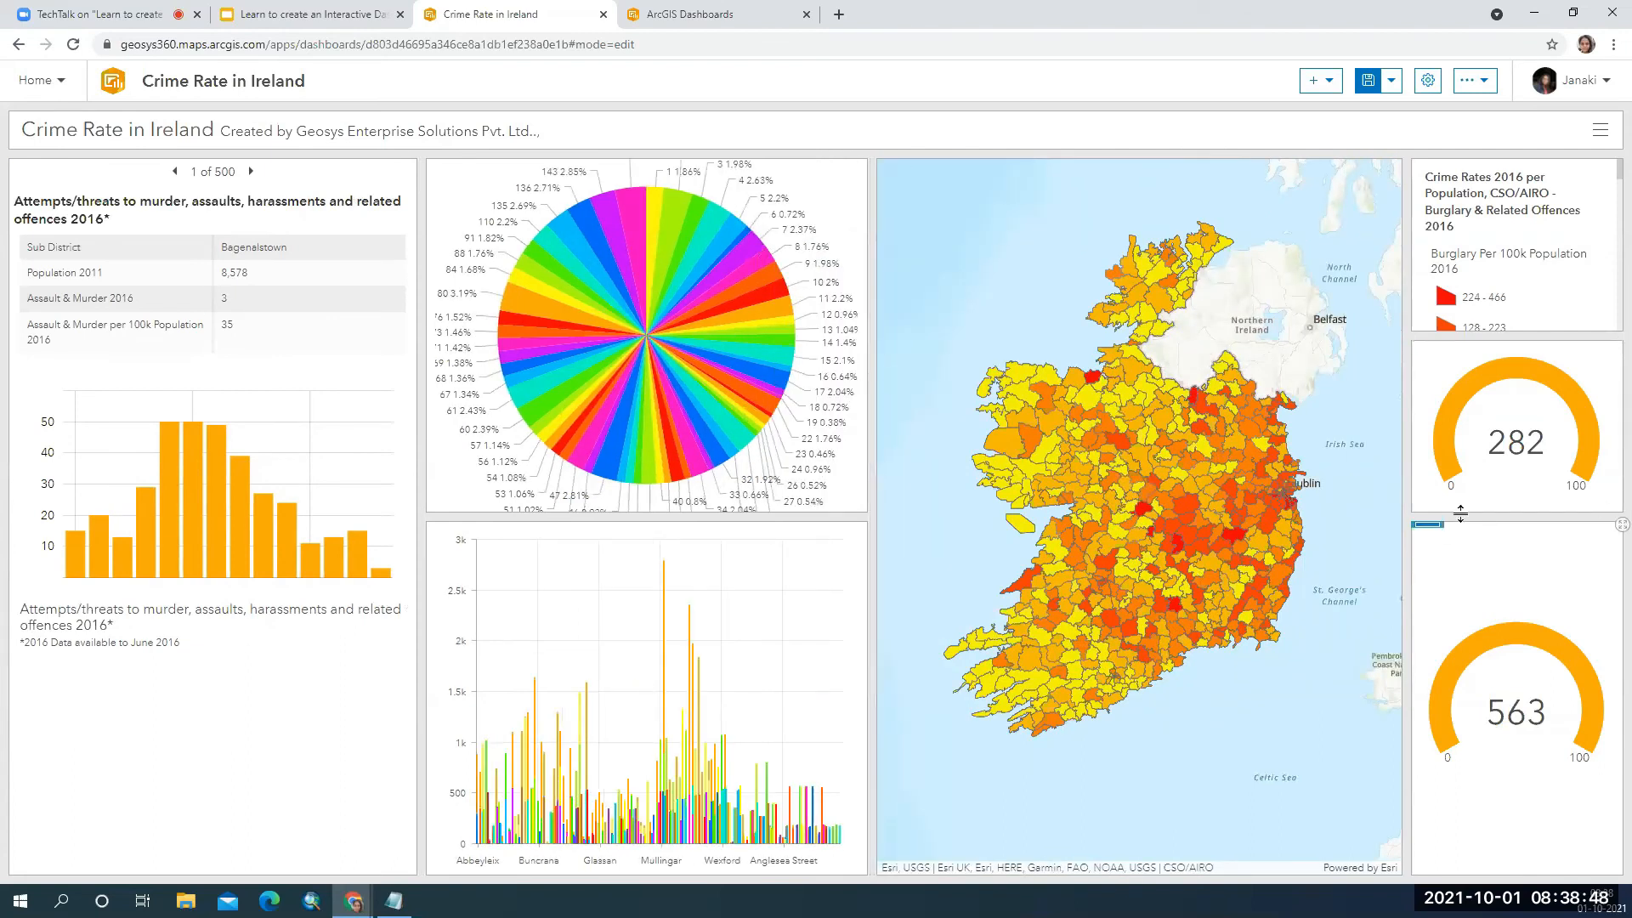
{"action": "left_click_drag", "start_coordinate": [1455, 518], "coordinate": [1453, 597]}
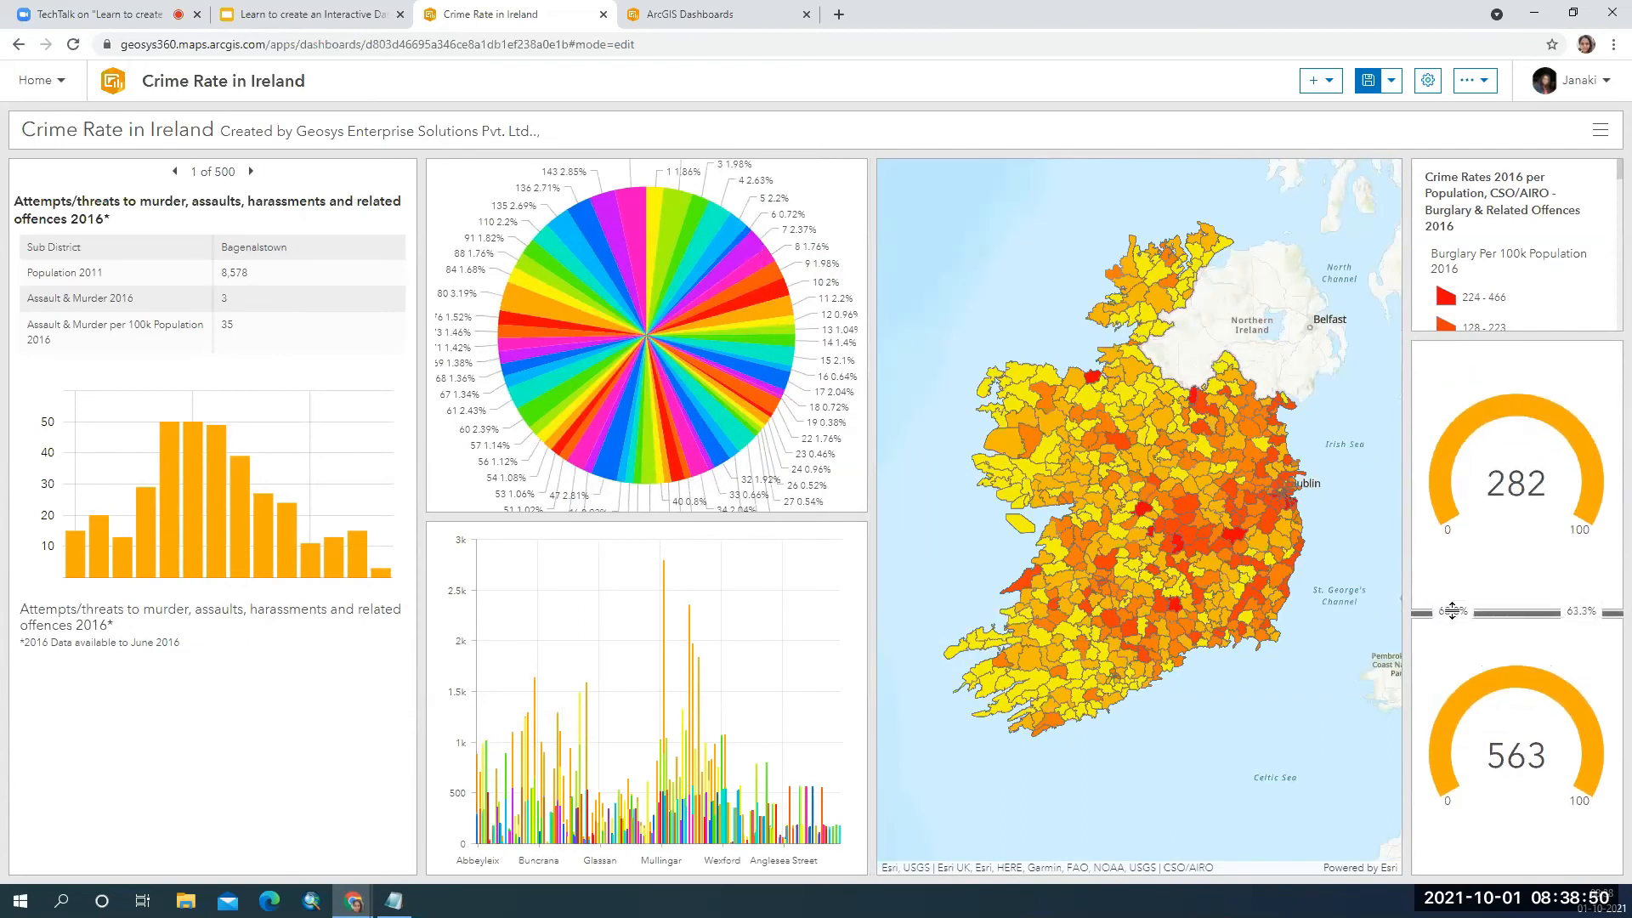
Reopen the theft gauge's configuration, add a blank filter condition, check the data table, and finish it.
{"action": "mouse_move", "coordinate": [1429, 636]}
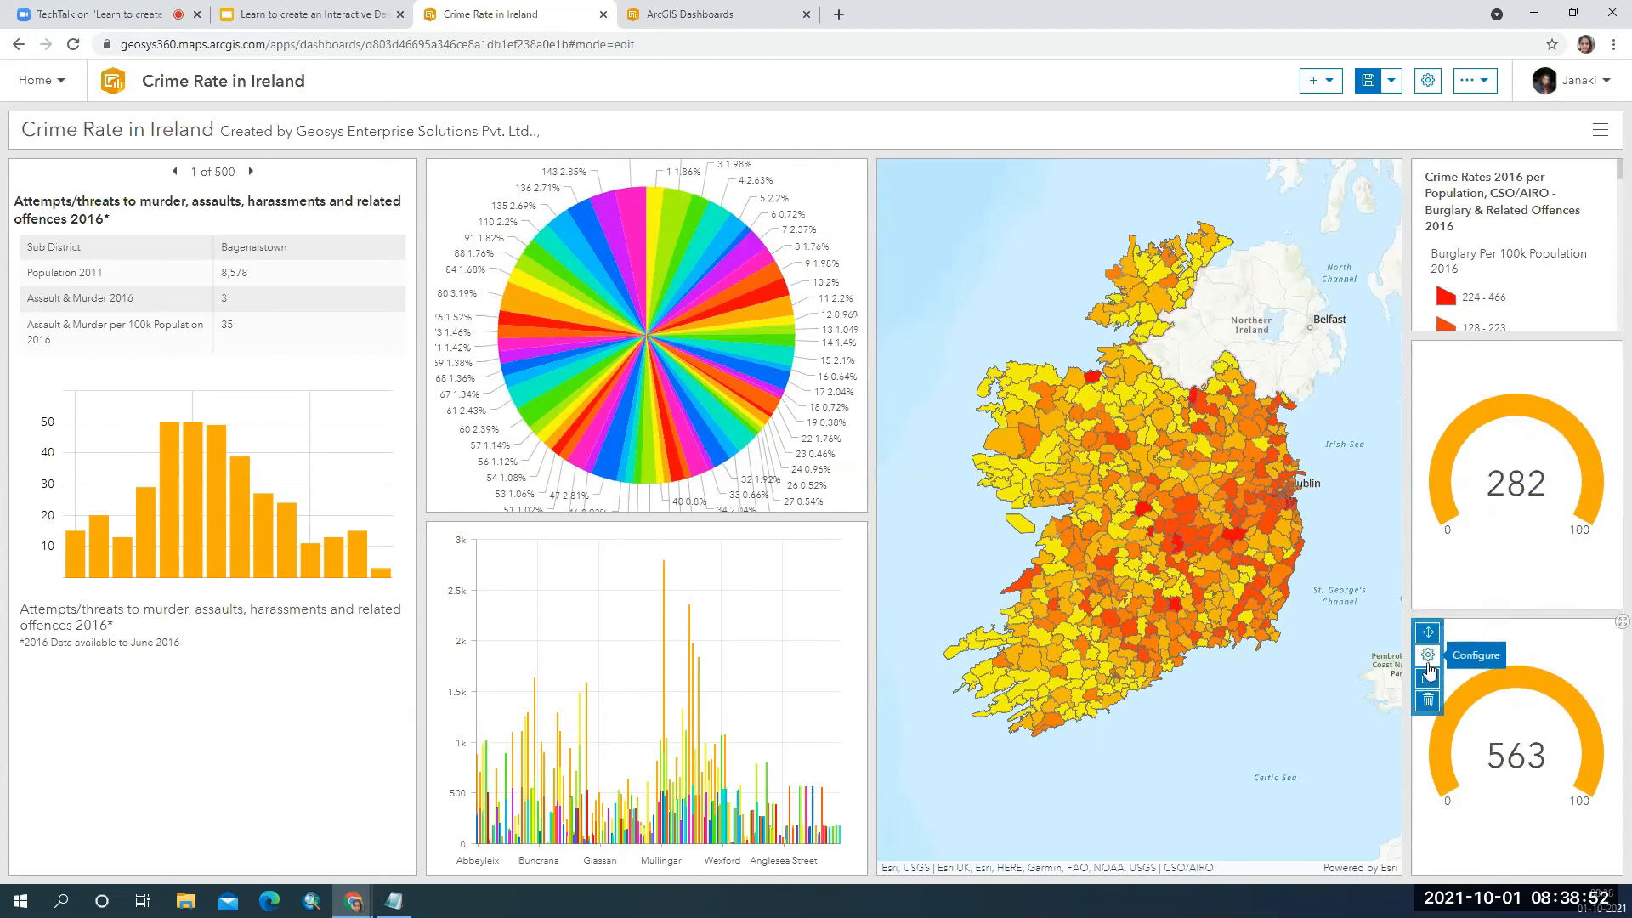
{"action": "left_click", "coordinate": [1429, 656]}
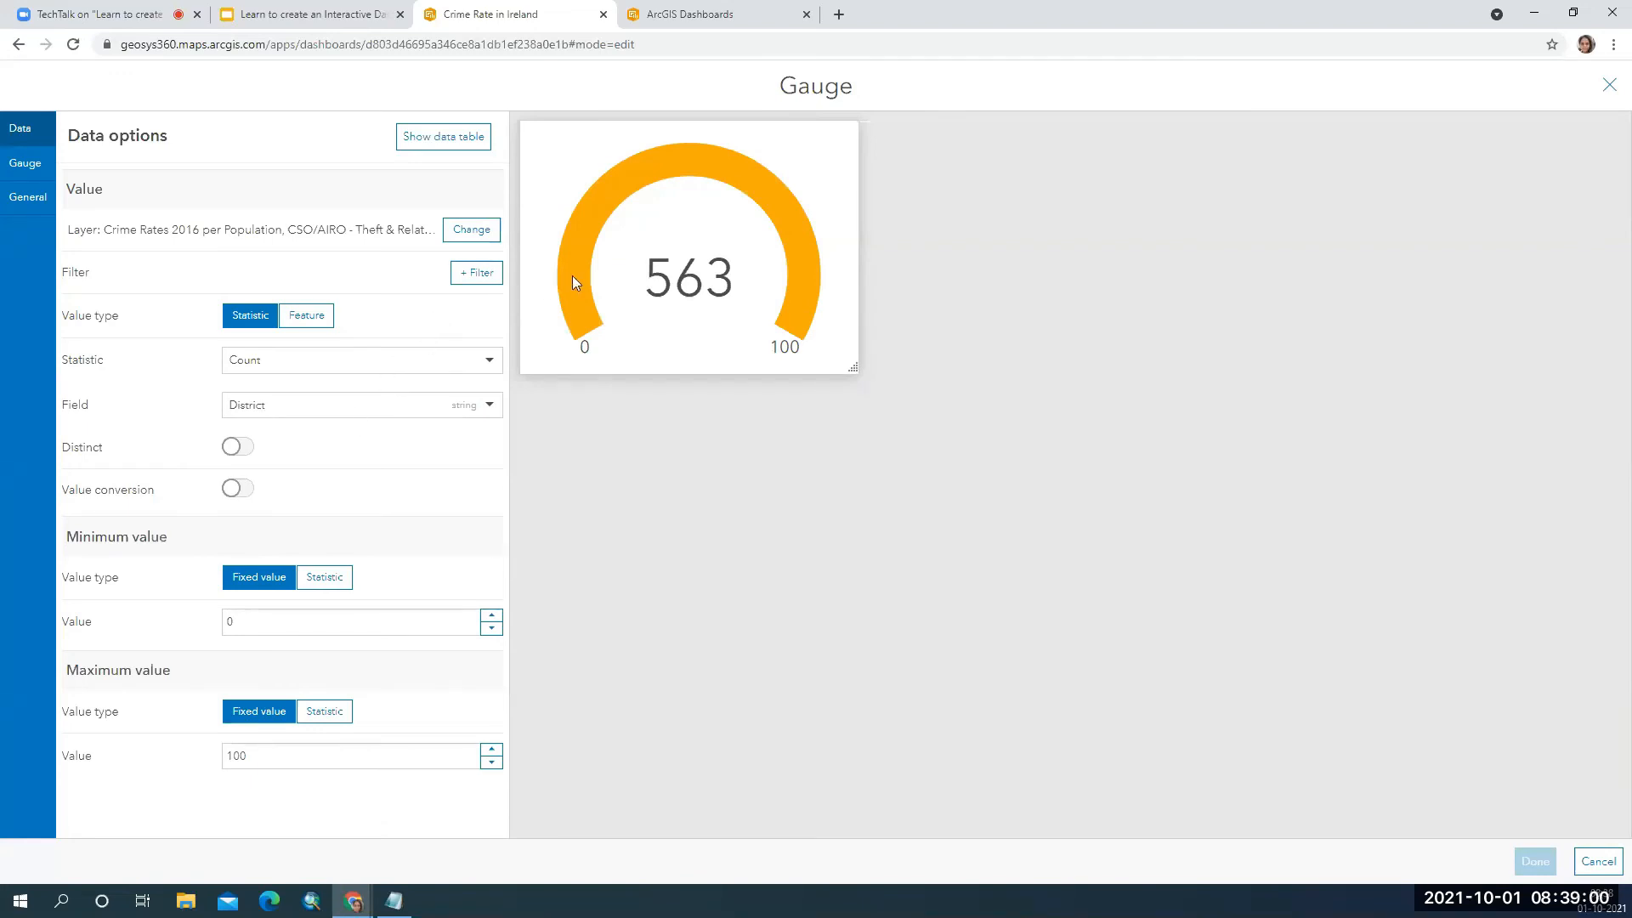
{"action": "left_click", "coordinate": [479, 283]}
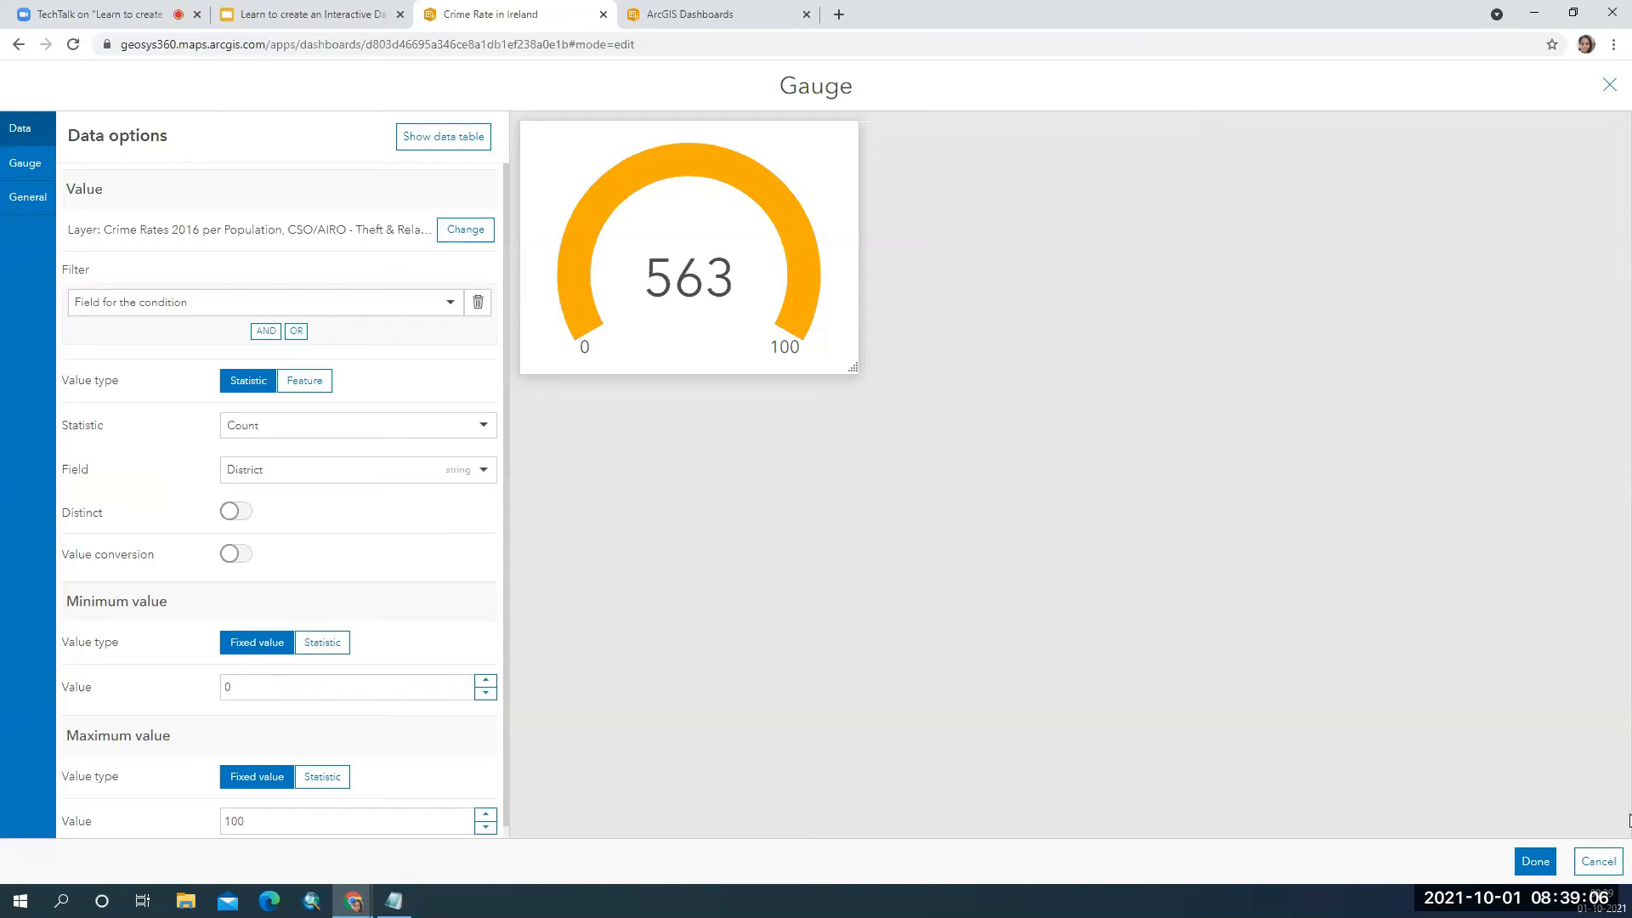
{"action": "left_click", "coordinate": [459, 150]}
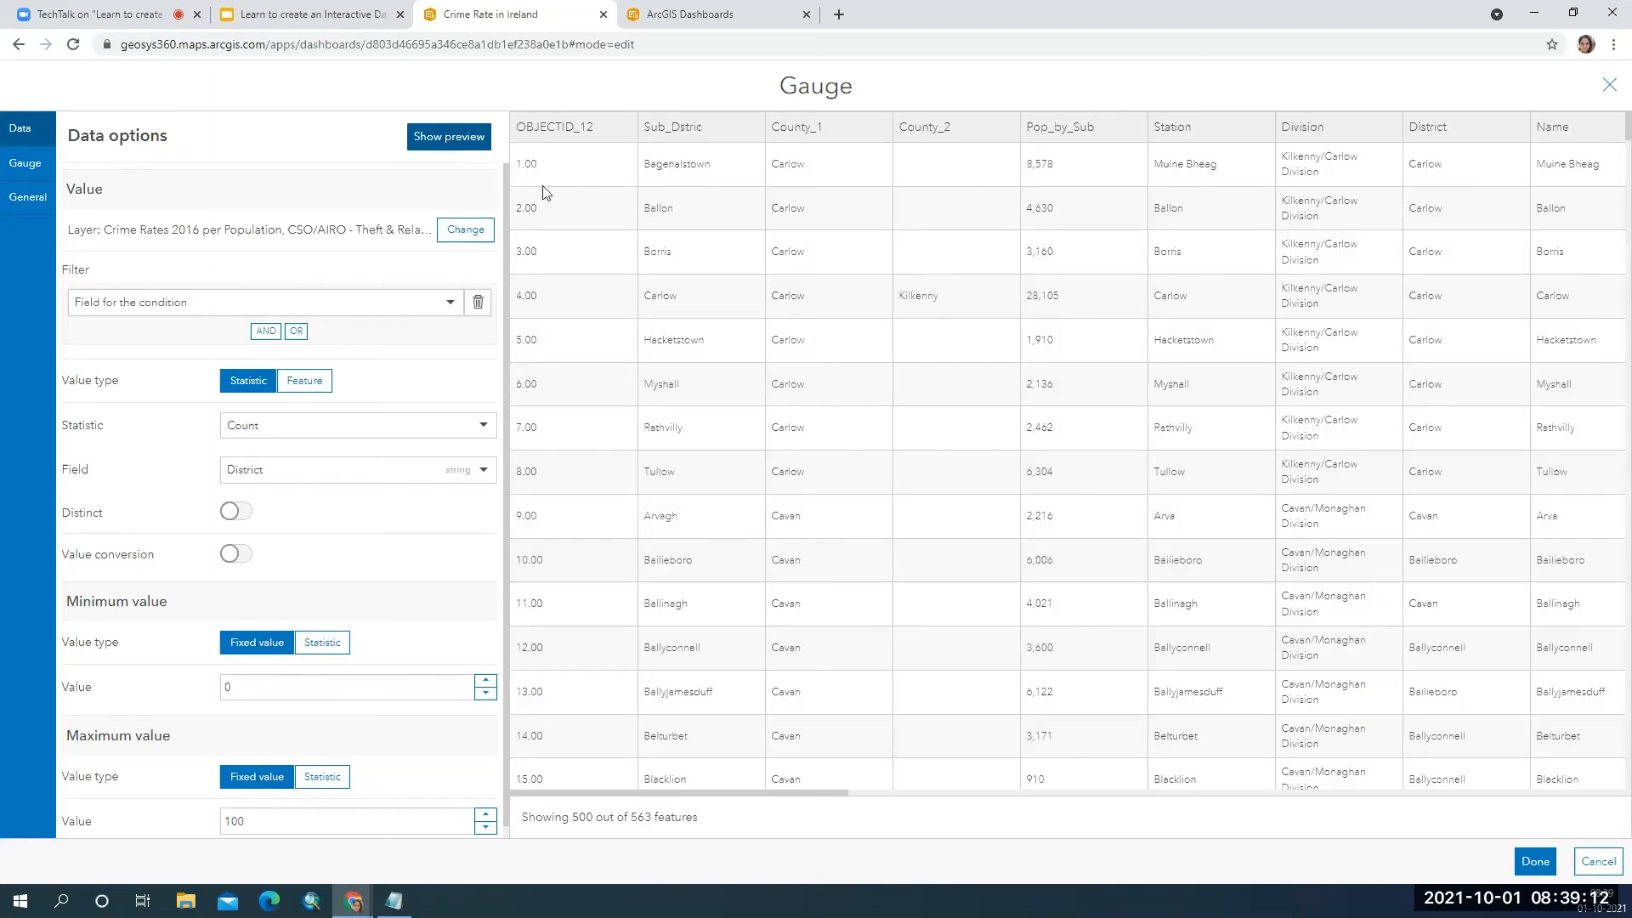
{"action": "left_click", "coordinate": [1535, 861]}
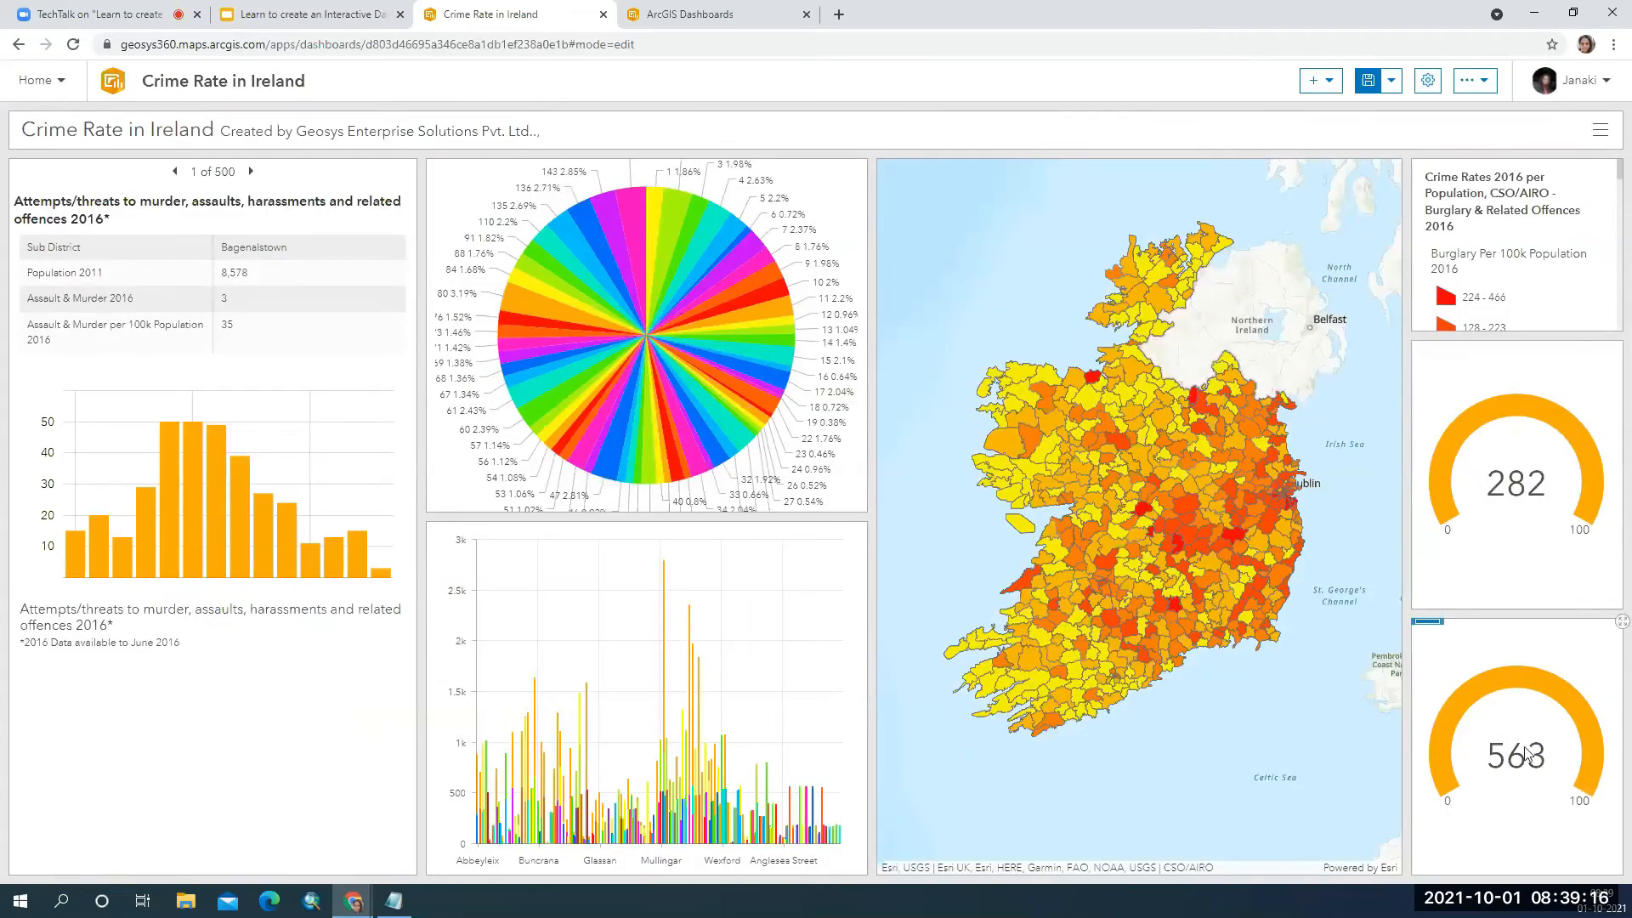
Widen the column holding the legend and gauges, and switch the dashboard to the Dark theme.
{"action": "left_click_drag", "start_coordinate": [1407, 644], "coordinate": [1278, 645]}
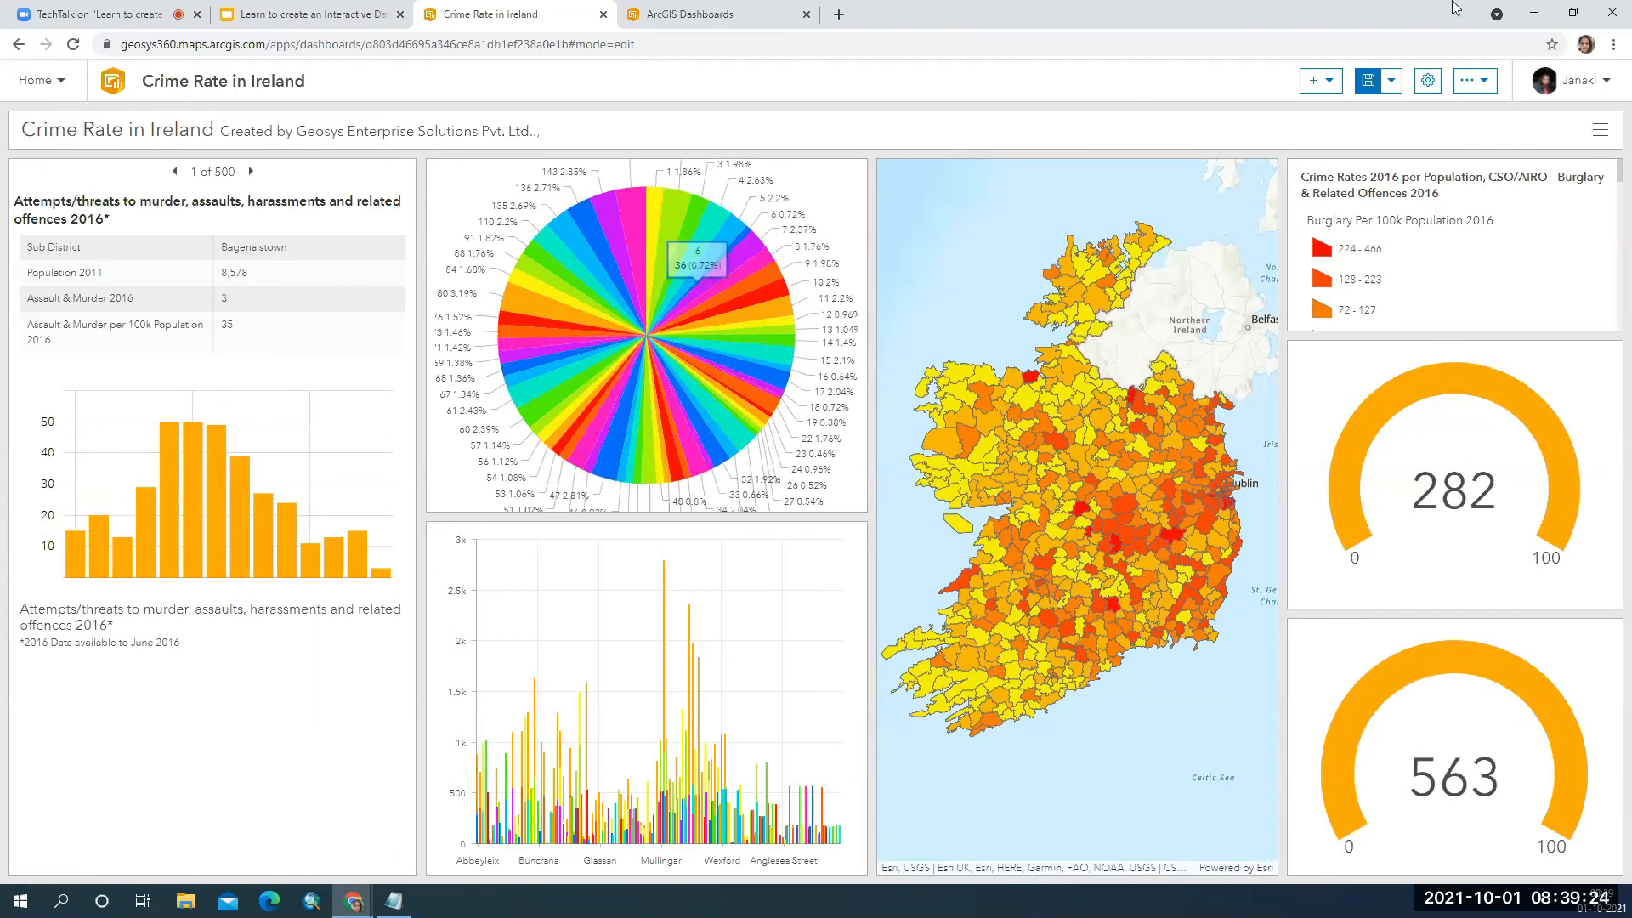
{"action": "left_click", "coordinate": [1483, 85]}
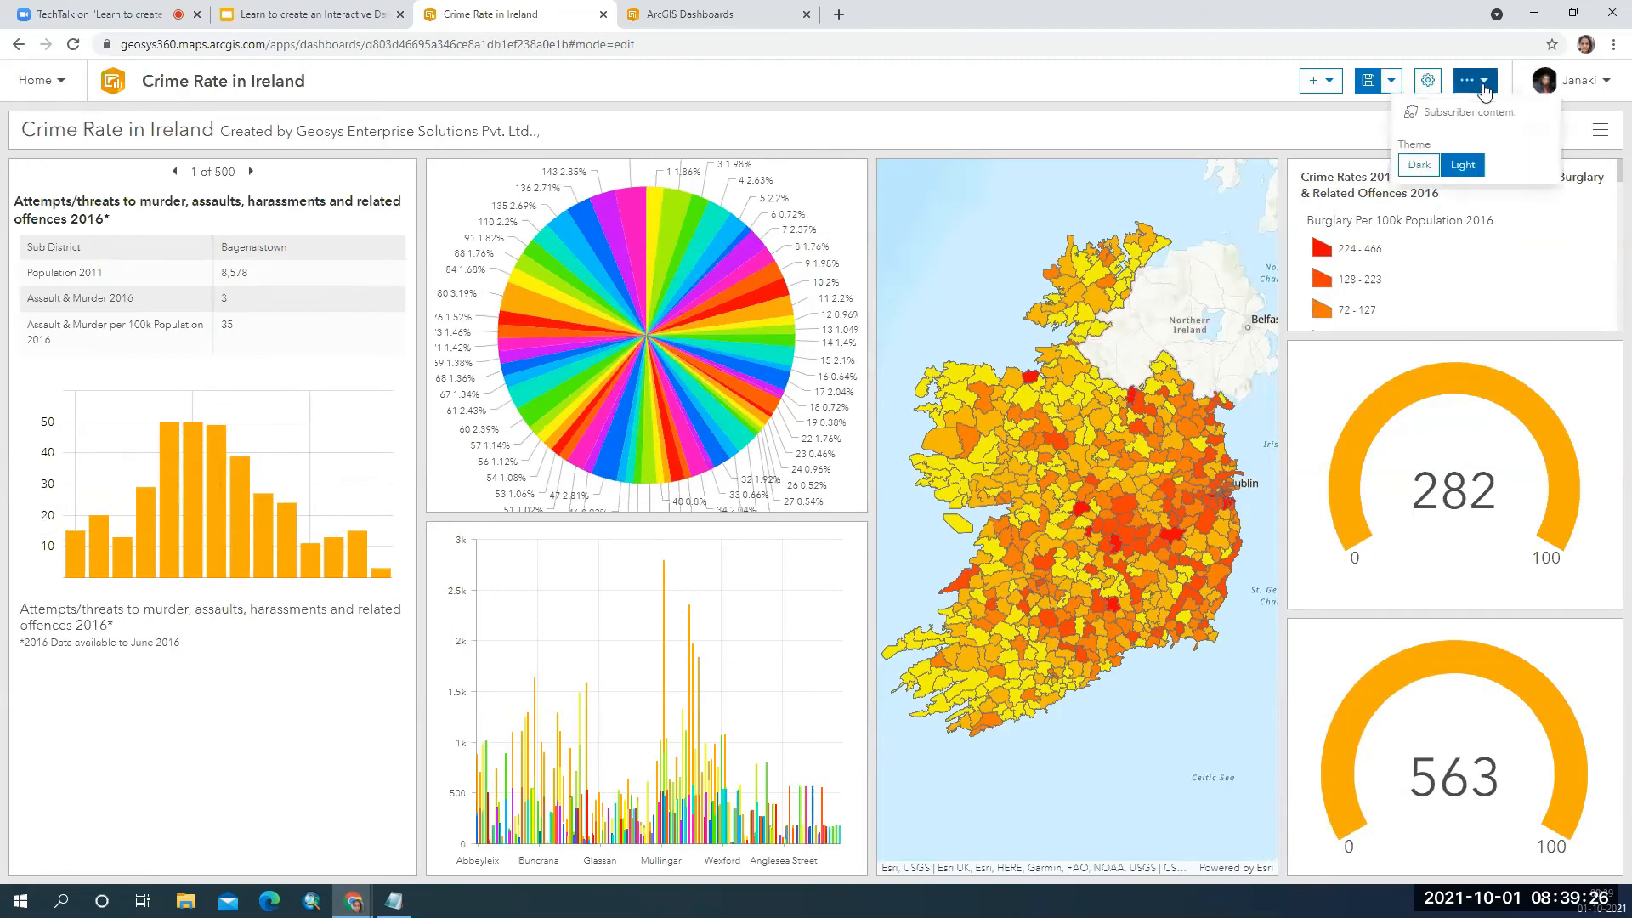
{"action": "left_click", "coordinate": [1408, 170]}
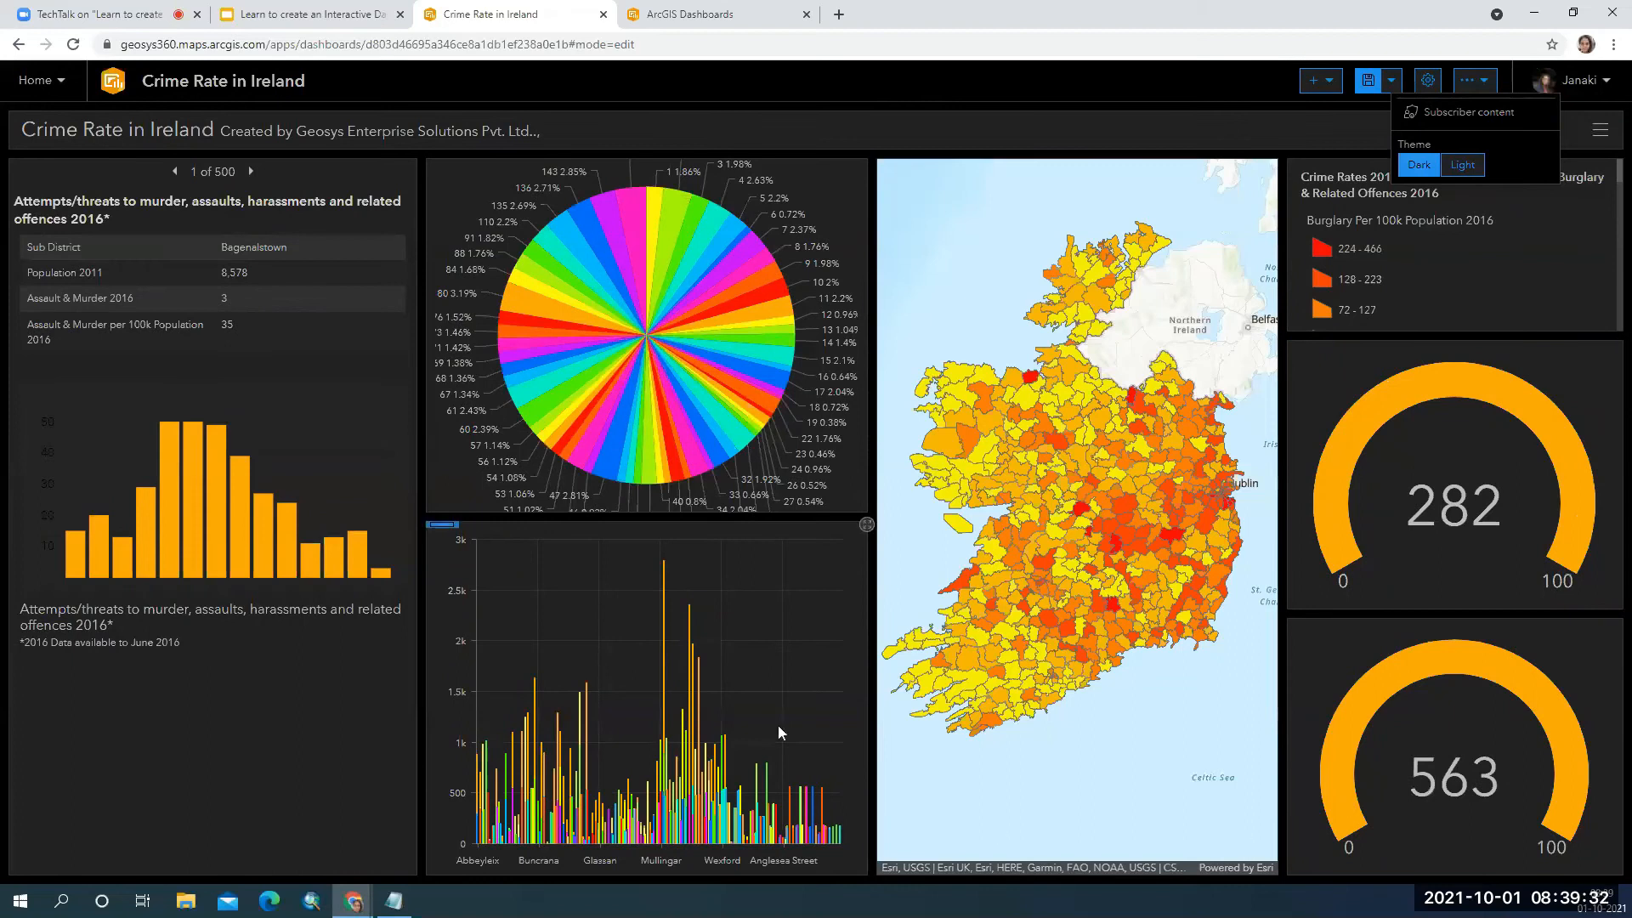
{"action": "left_click", "coordinate": [940, 87]}
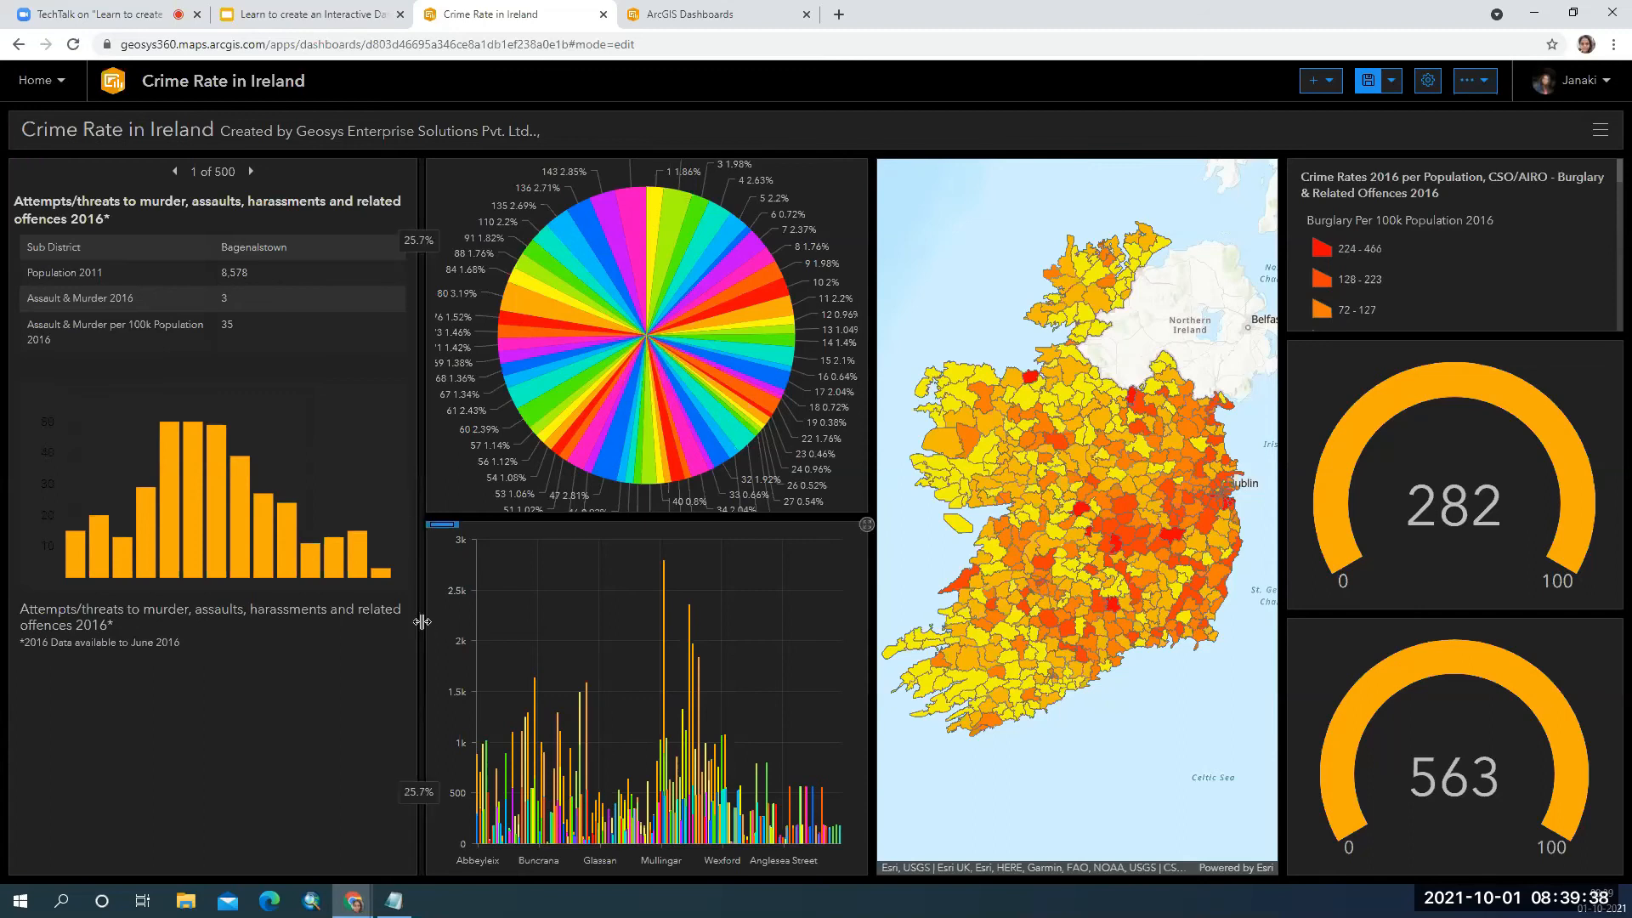
Narrow the details column and move the theft gauge beneath the details element.
{"action": "left_click_drag", "start_coordinate": [425, 627], "coordinate": [367, 629]}
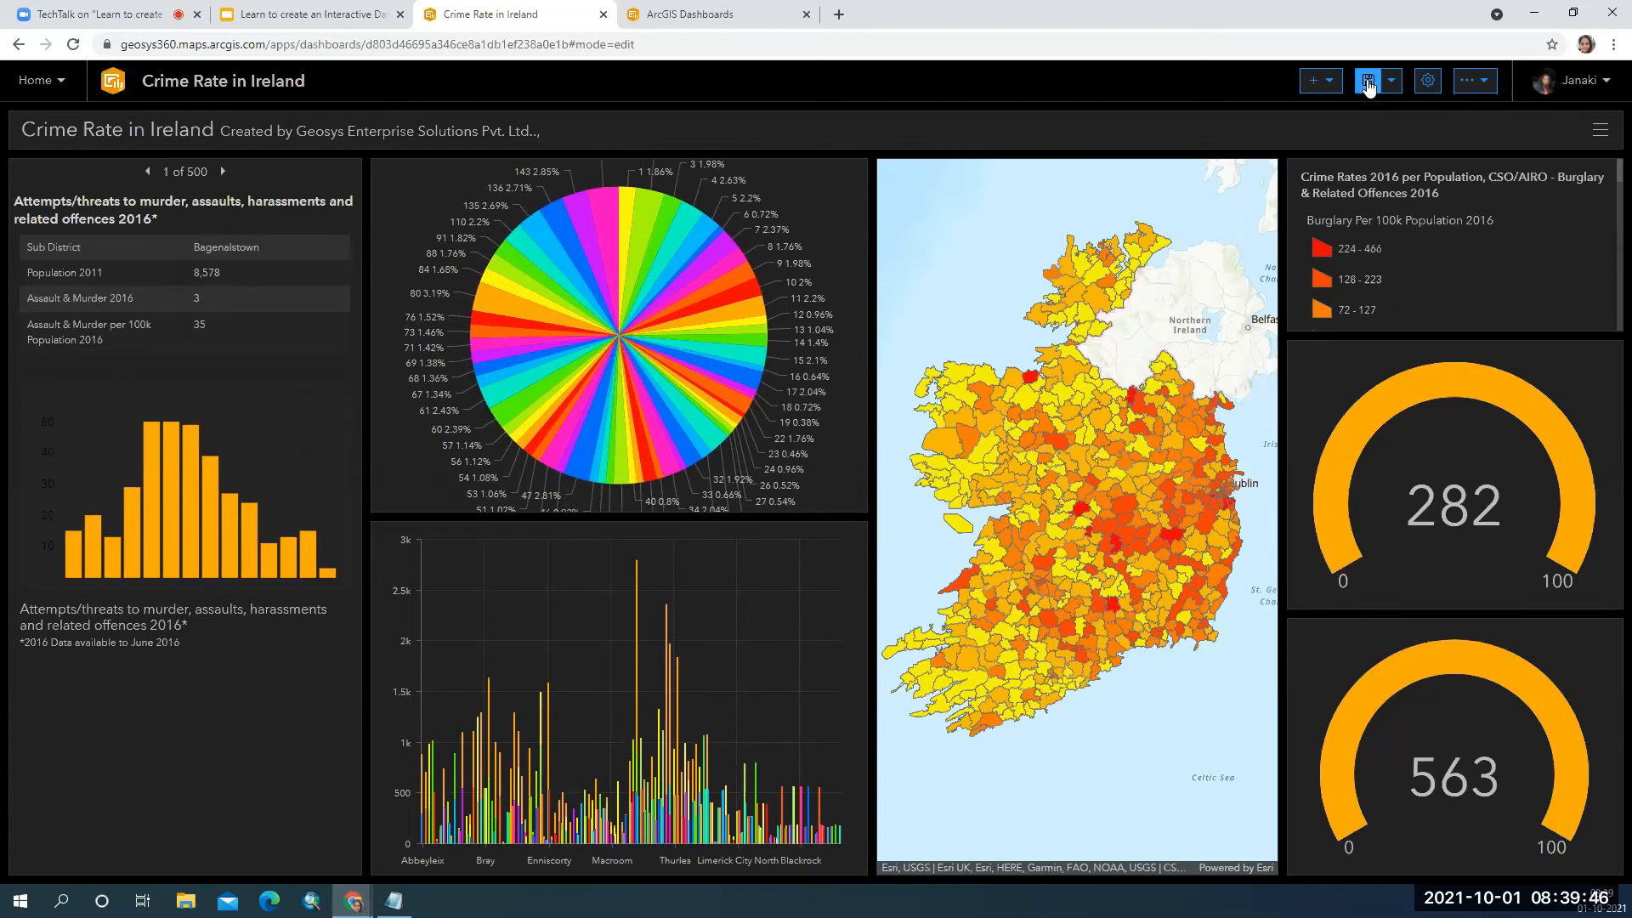
{"action": "mouse_move", "coordinate": [1307, 626]}
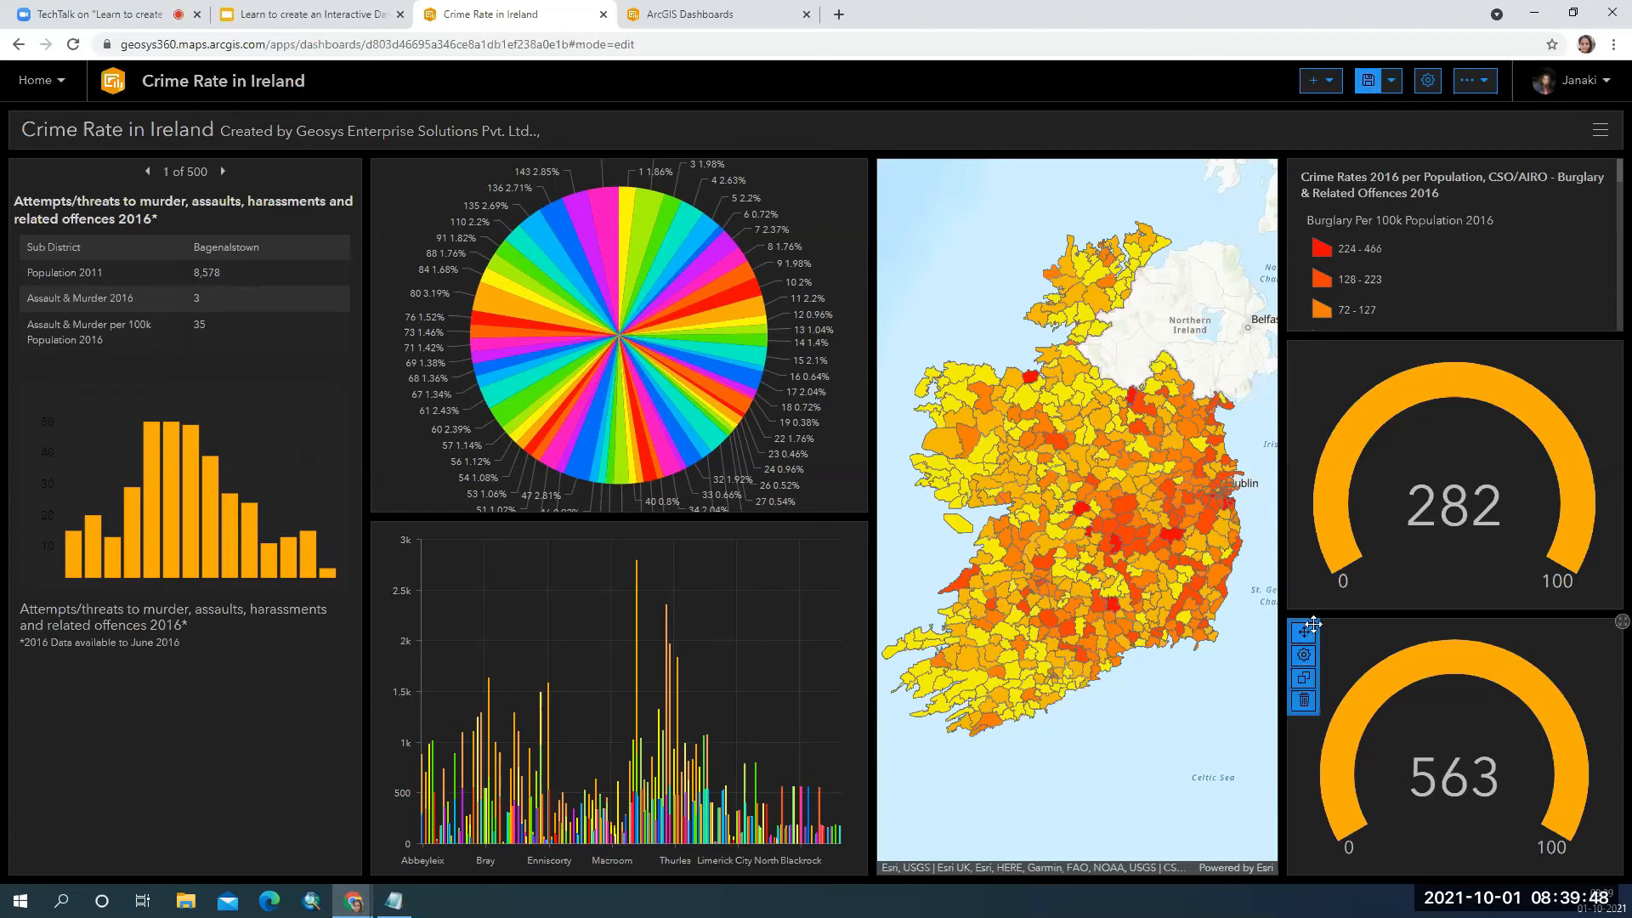
{"action": "left_click_drag", "start_coordinate": [1307, 625], "coordinate": [189, 840]}
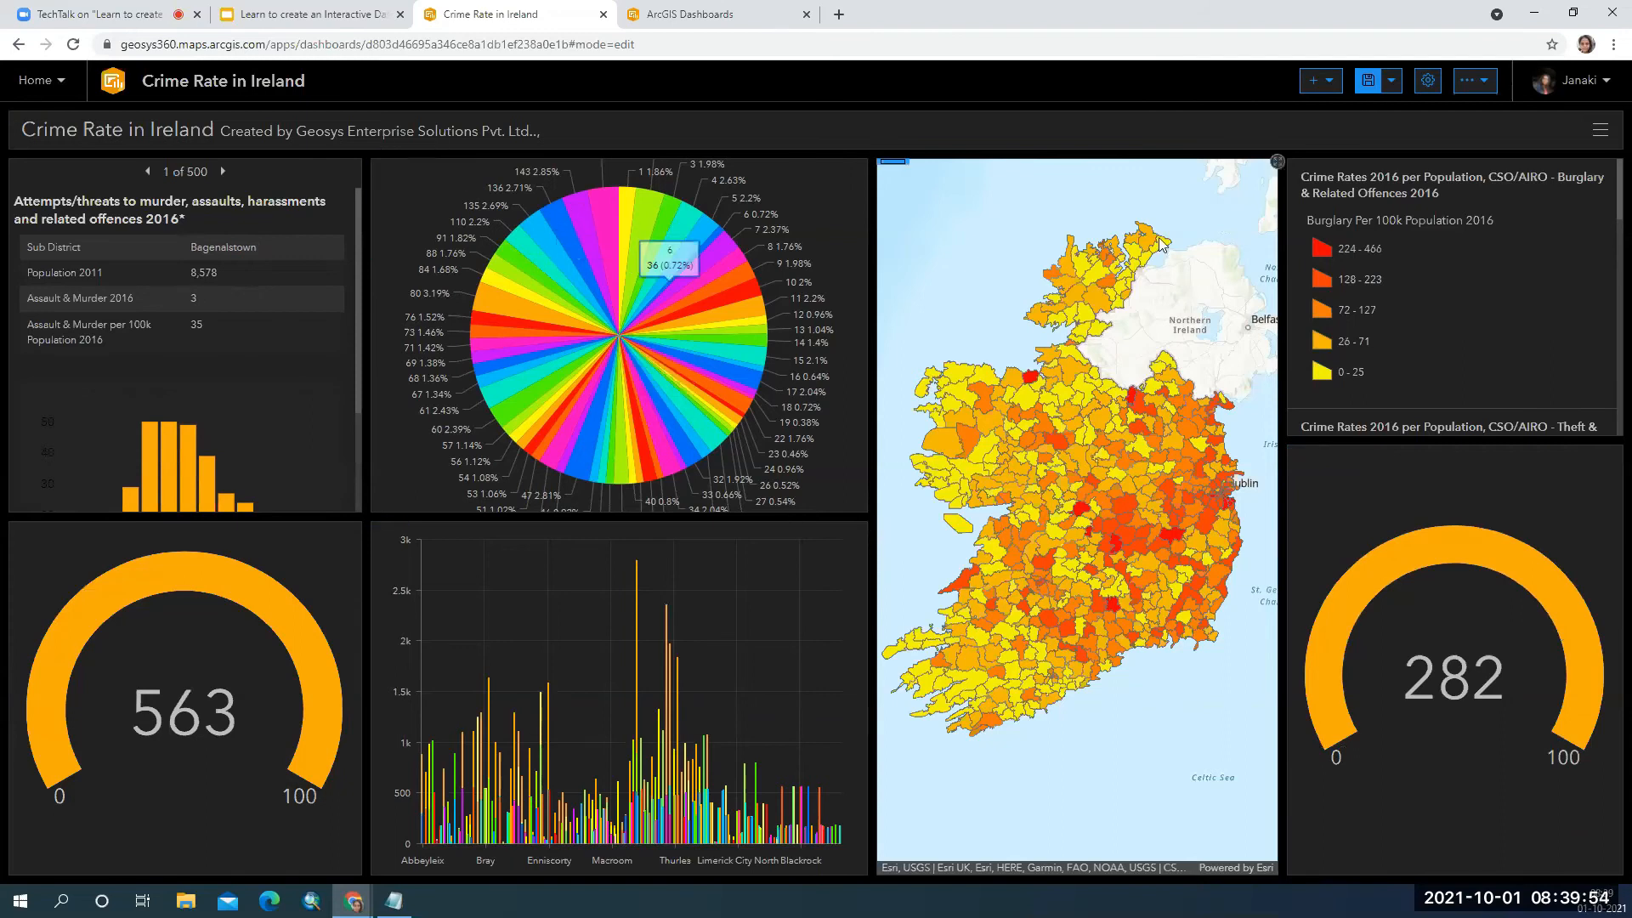
Rearrange the middle column so the map and pie chart sit side by side above the serial chart, and narrow the details column.
{"action": "left_click_drag", "start_coordinate": [895, 171], "coordinate": [446, 168]}
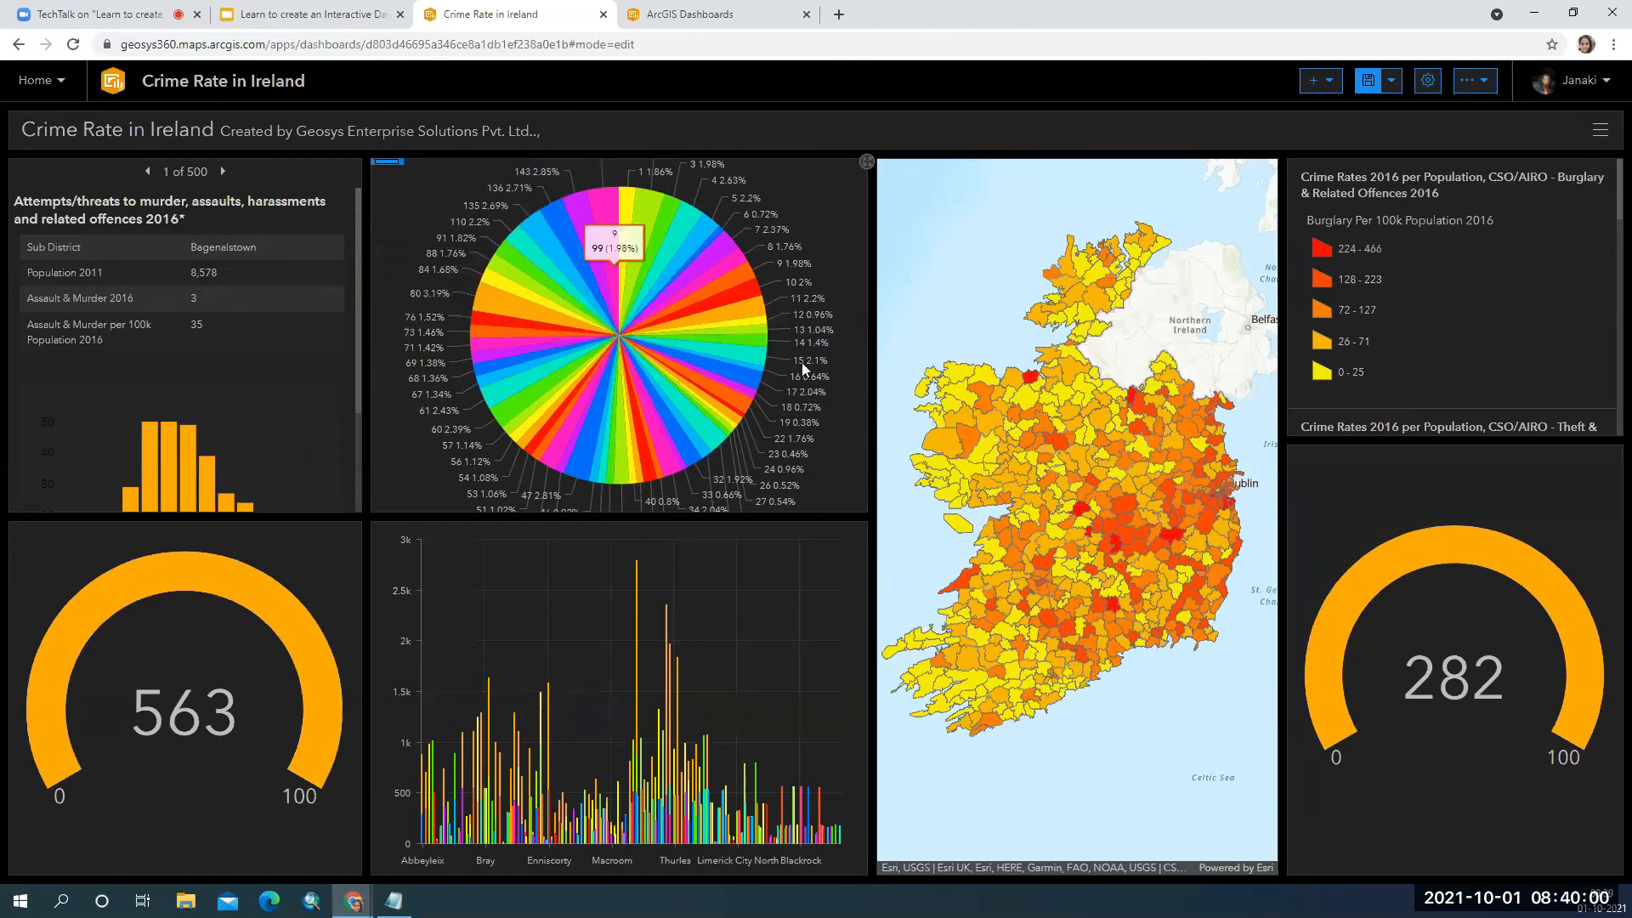
{"action": "left_click_drag", "start_coordinate": [893, 160], "coordinate": [625, 188]}
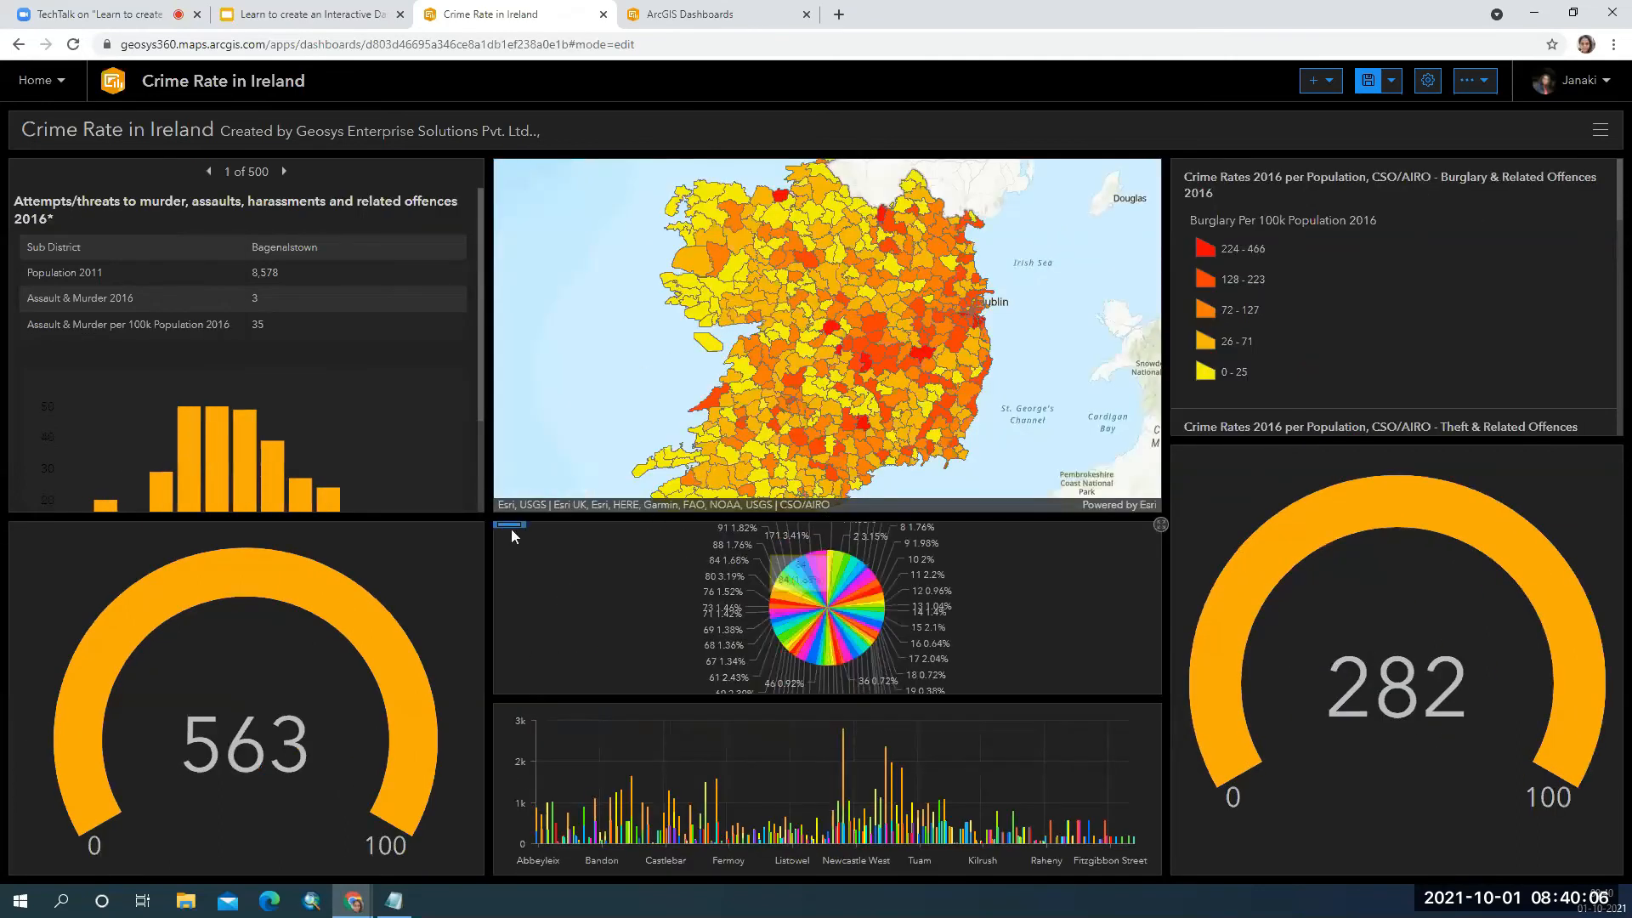
{"action": "left_click_drag", "start_coordinate": [527, 531], "coordinate": [1099, 330]}
{"action": "left_click_drag", "start_coordinate": [1090, 328], "coordinate": [1140, 344]}
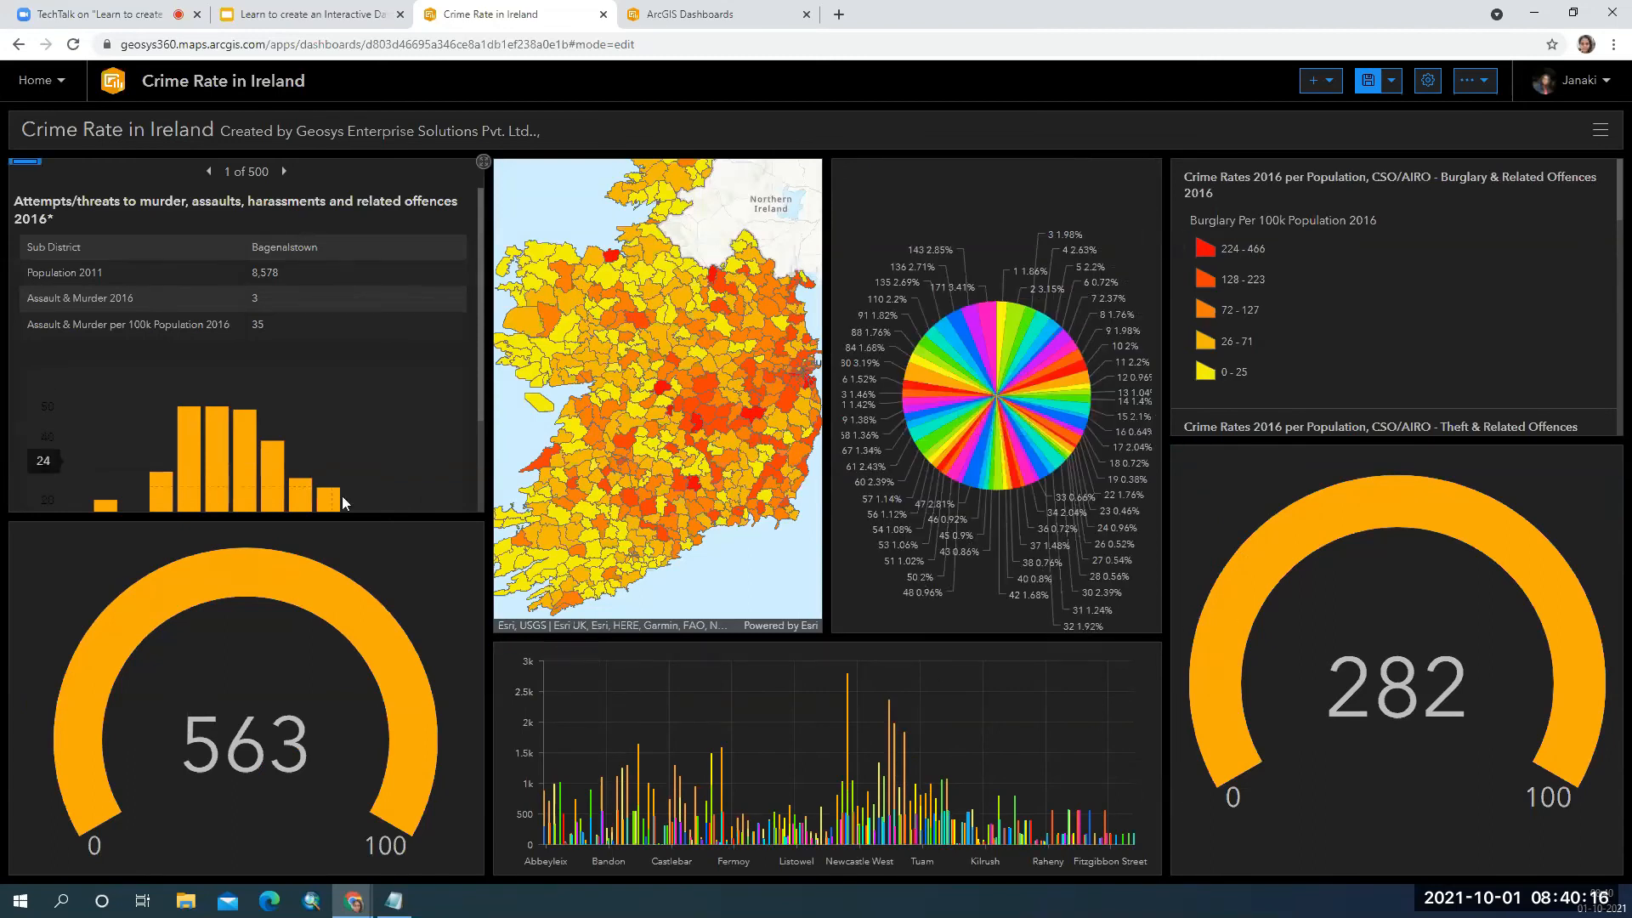
{"action": "left_click_drag", "start_coordinate": [487, 606], "coordinate": [311, 590]}
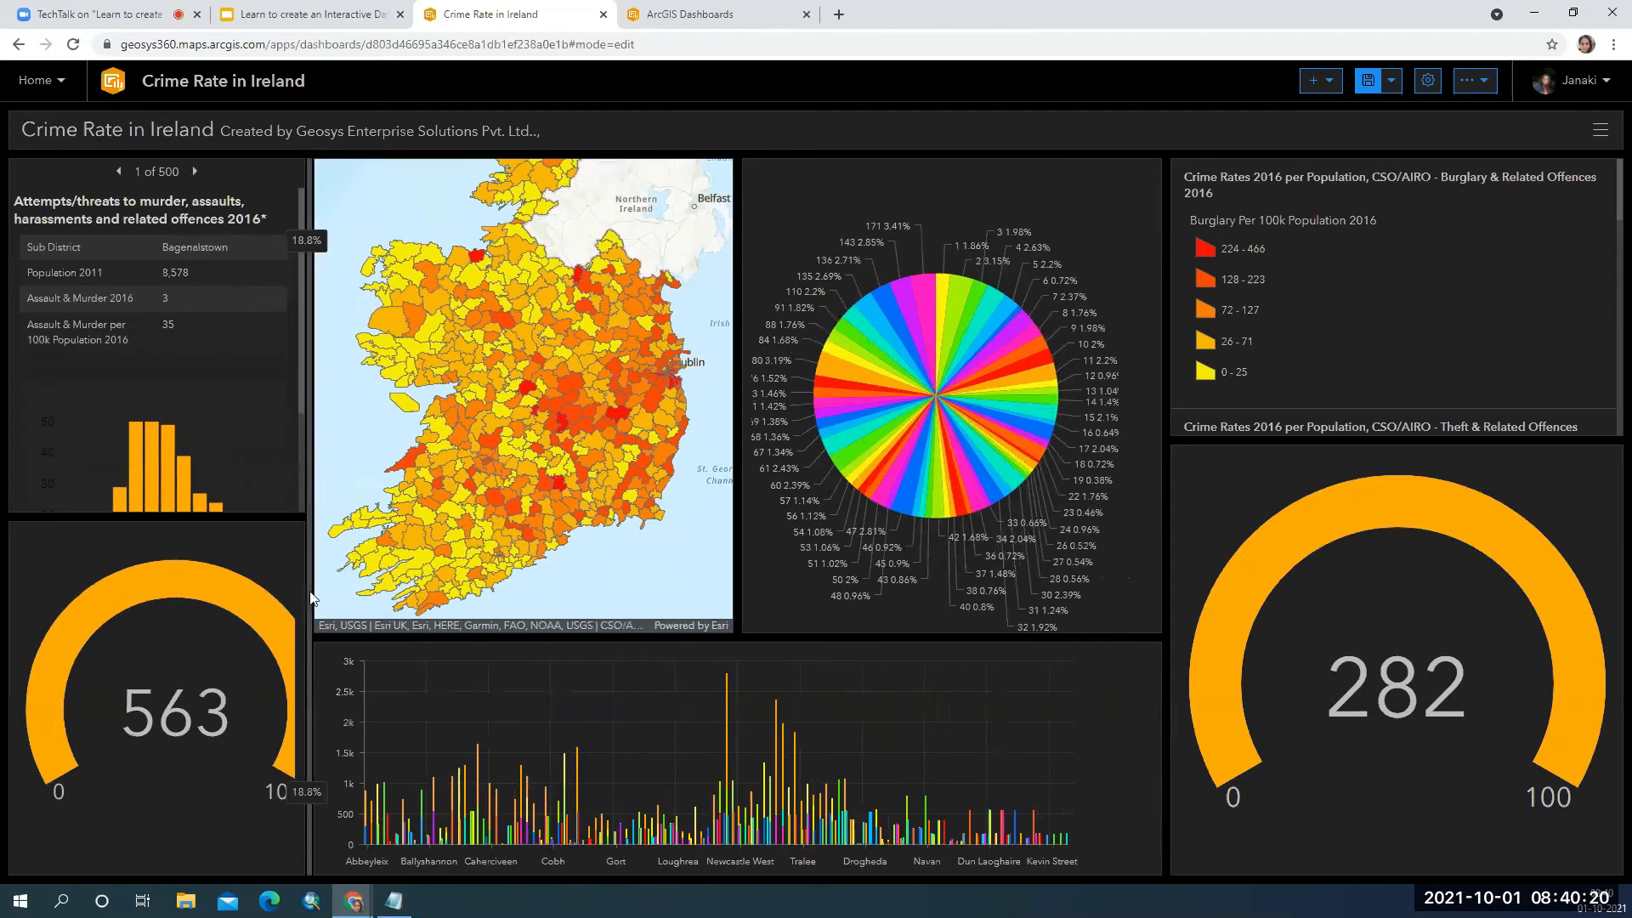
Narrow the legend column to enlarge the map and charts, and save the dashboard.
{"action": "left_click_drag", "start_coordinate": [1165, 504], "coordinate": [1465, 507]}
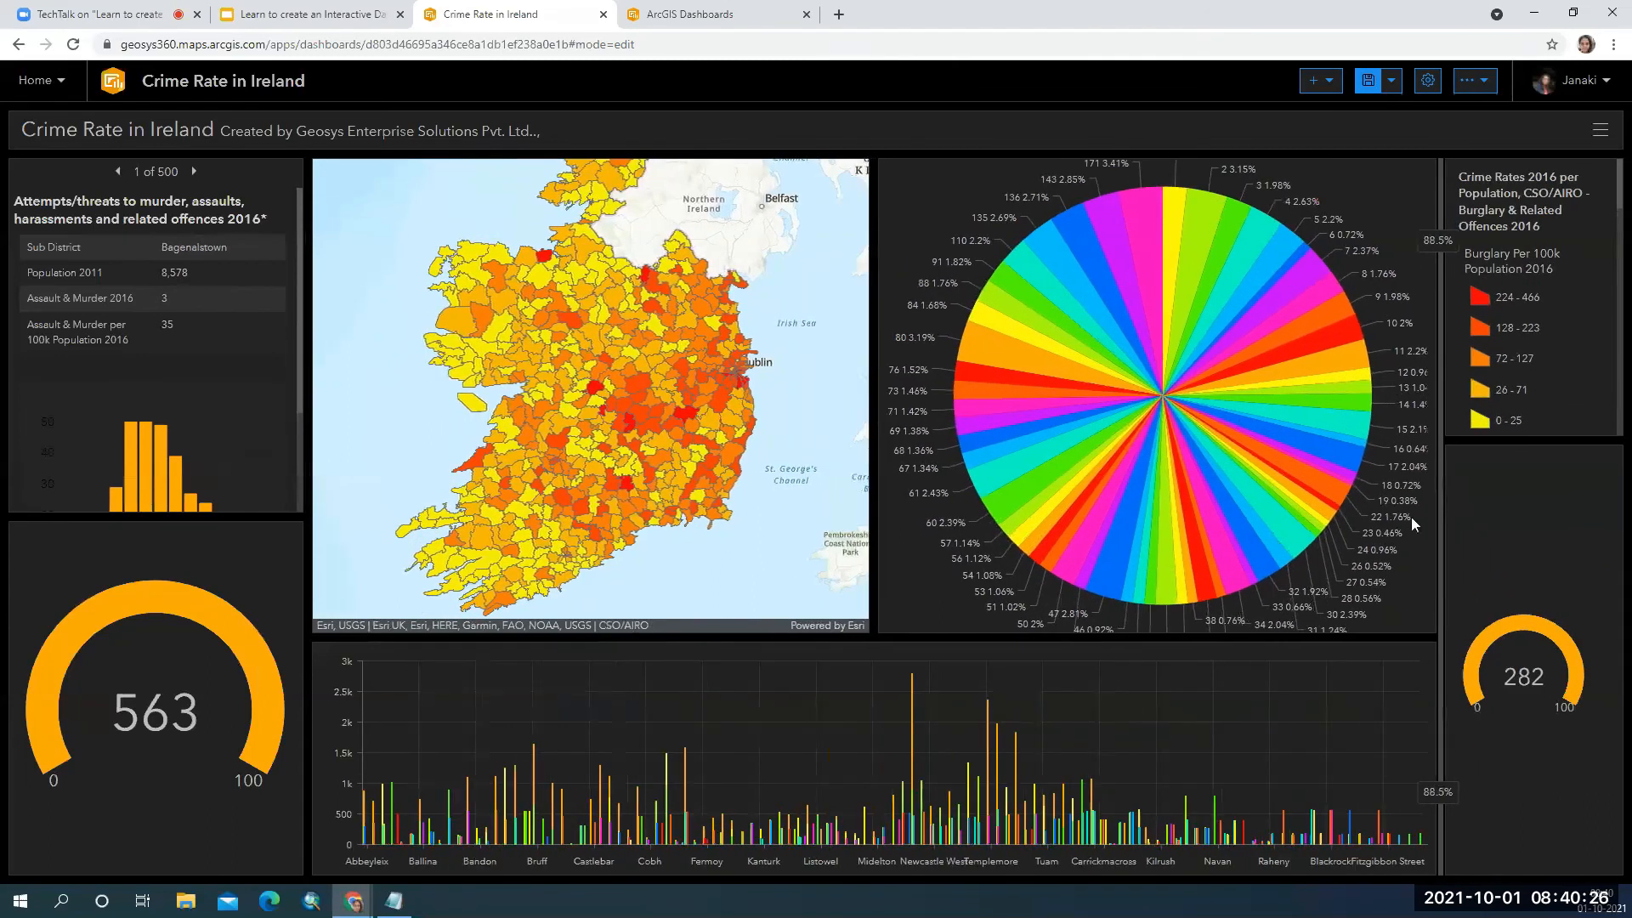
{"action": "mouse_move", "coordinate": [855, 482]}
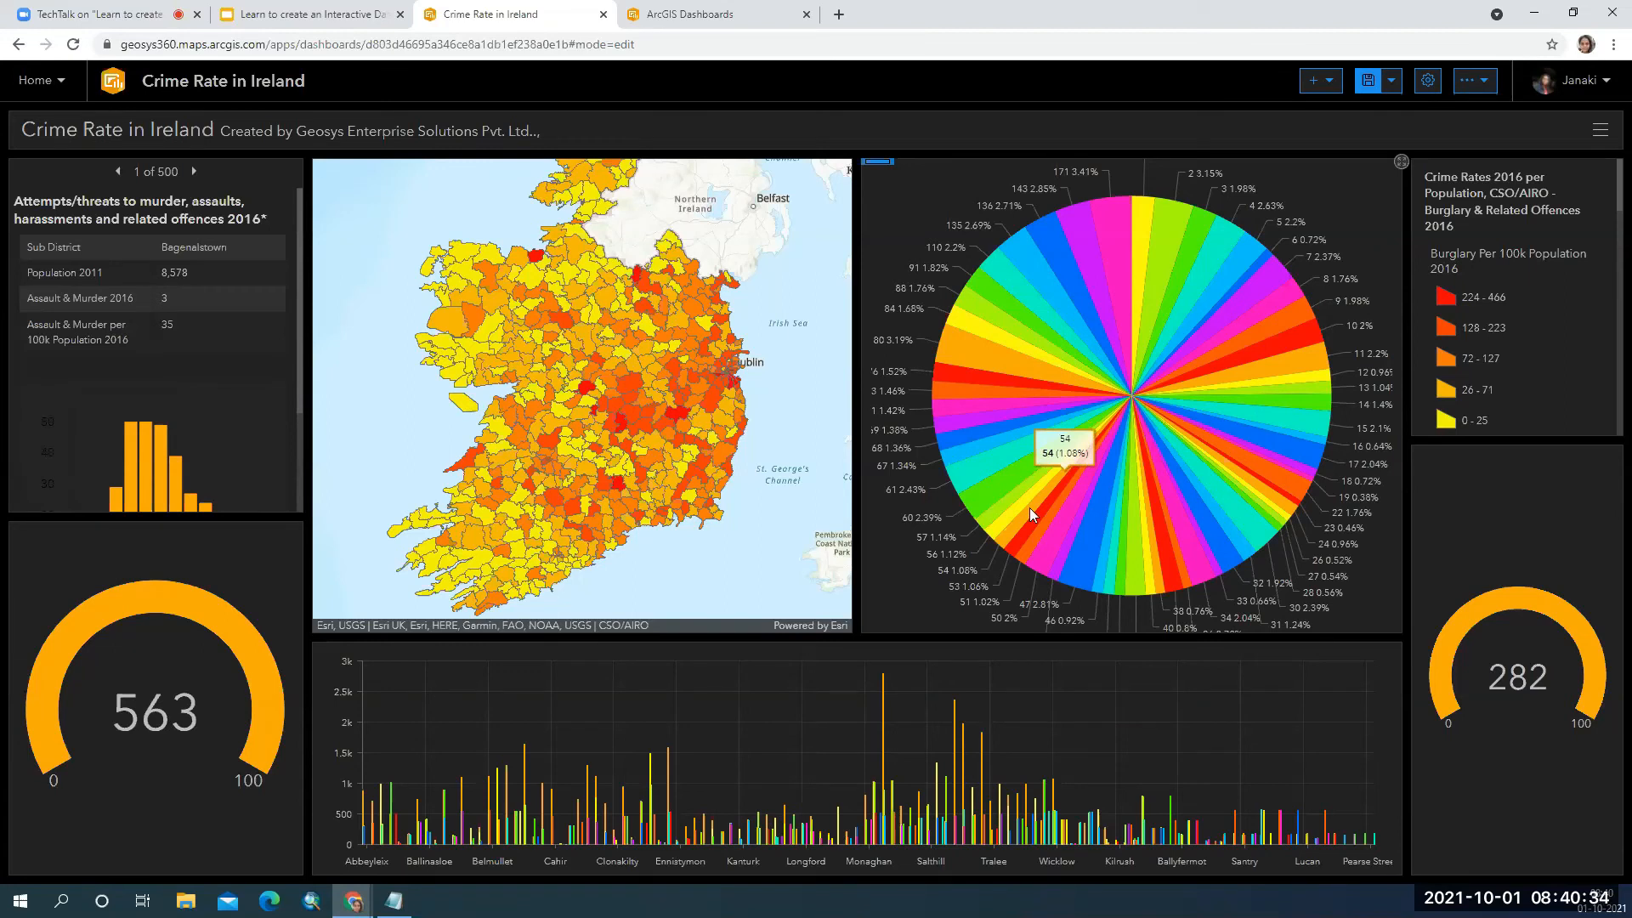
{"action": "left_click", "coordinate": [1367, 82]}
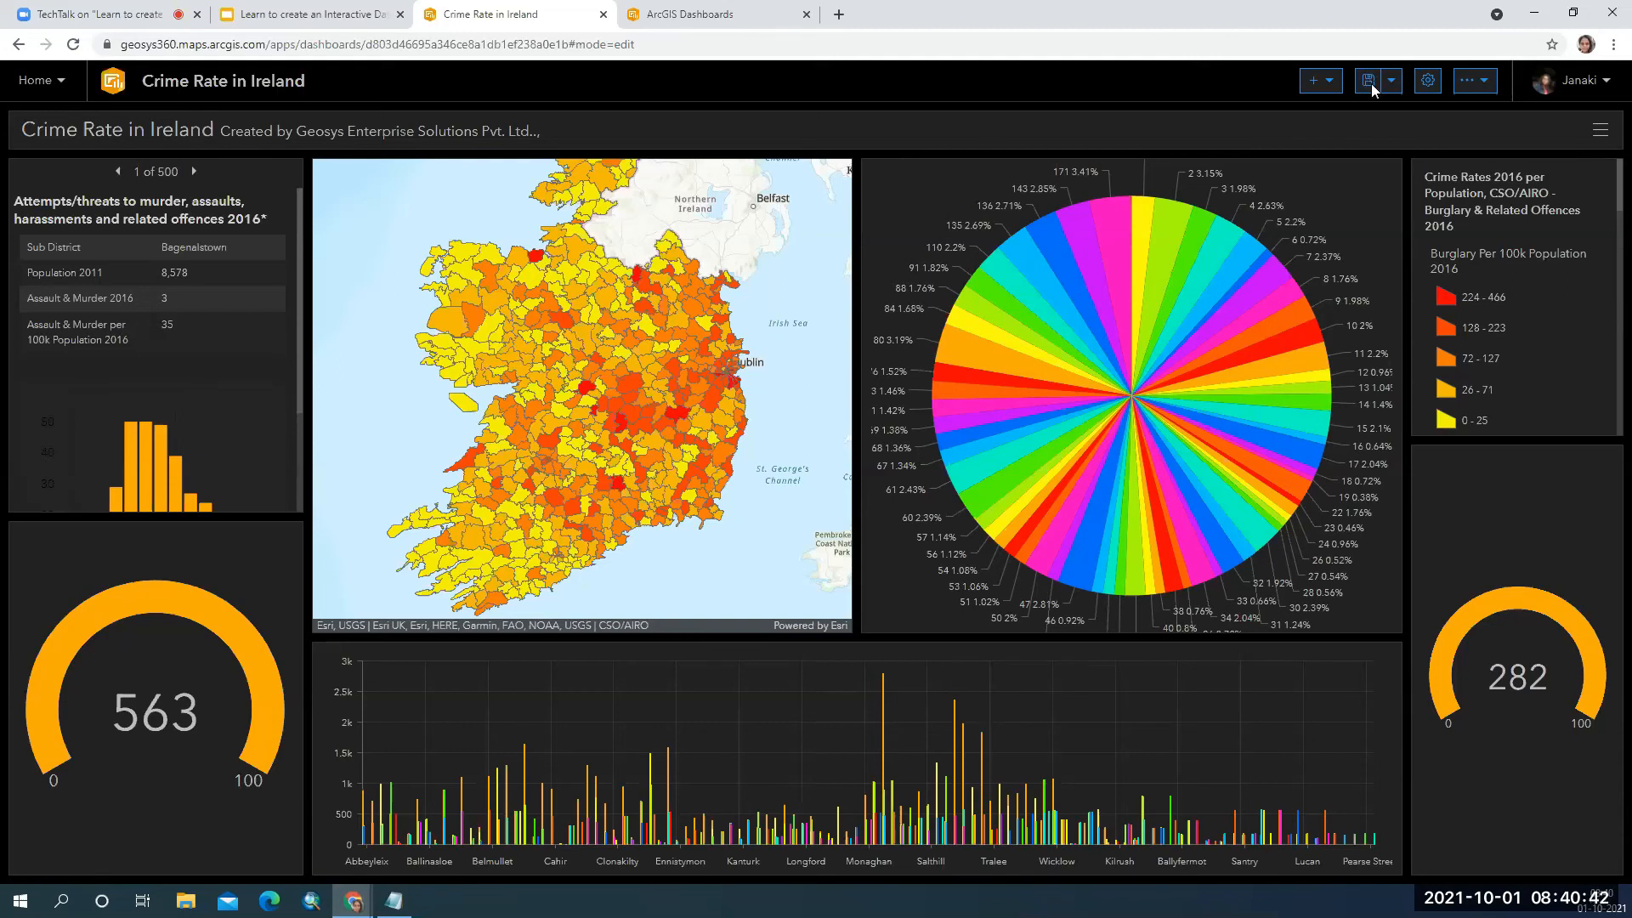
Review the theme, general and URL parameter sections of the dashboard settings, and leave them without changes.
{"action": "left_click", "coordinate": [1391, 81]}
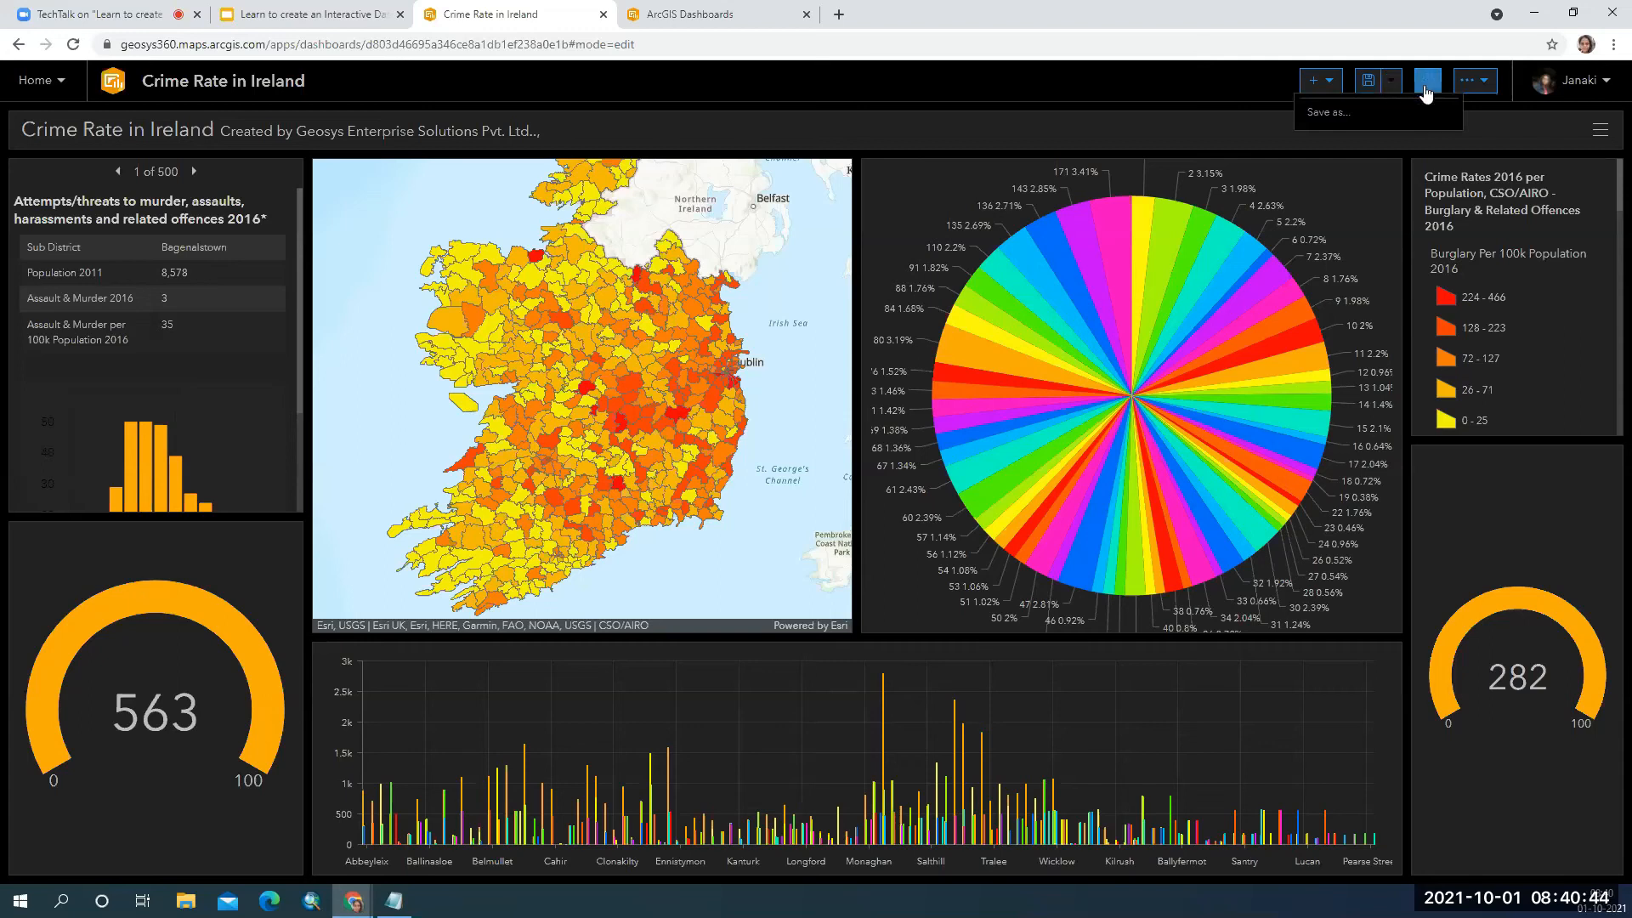
{"action": "left_click", "coordinate": [1429, 83]}
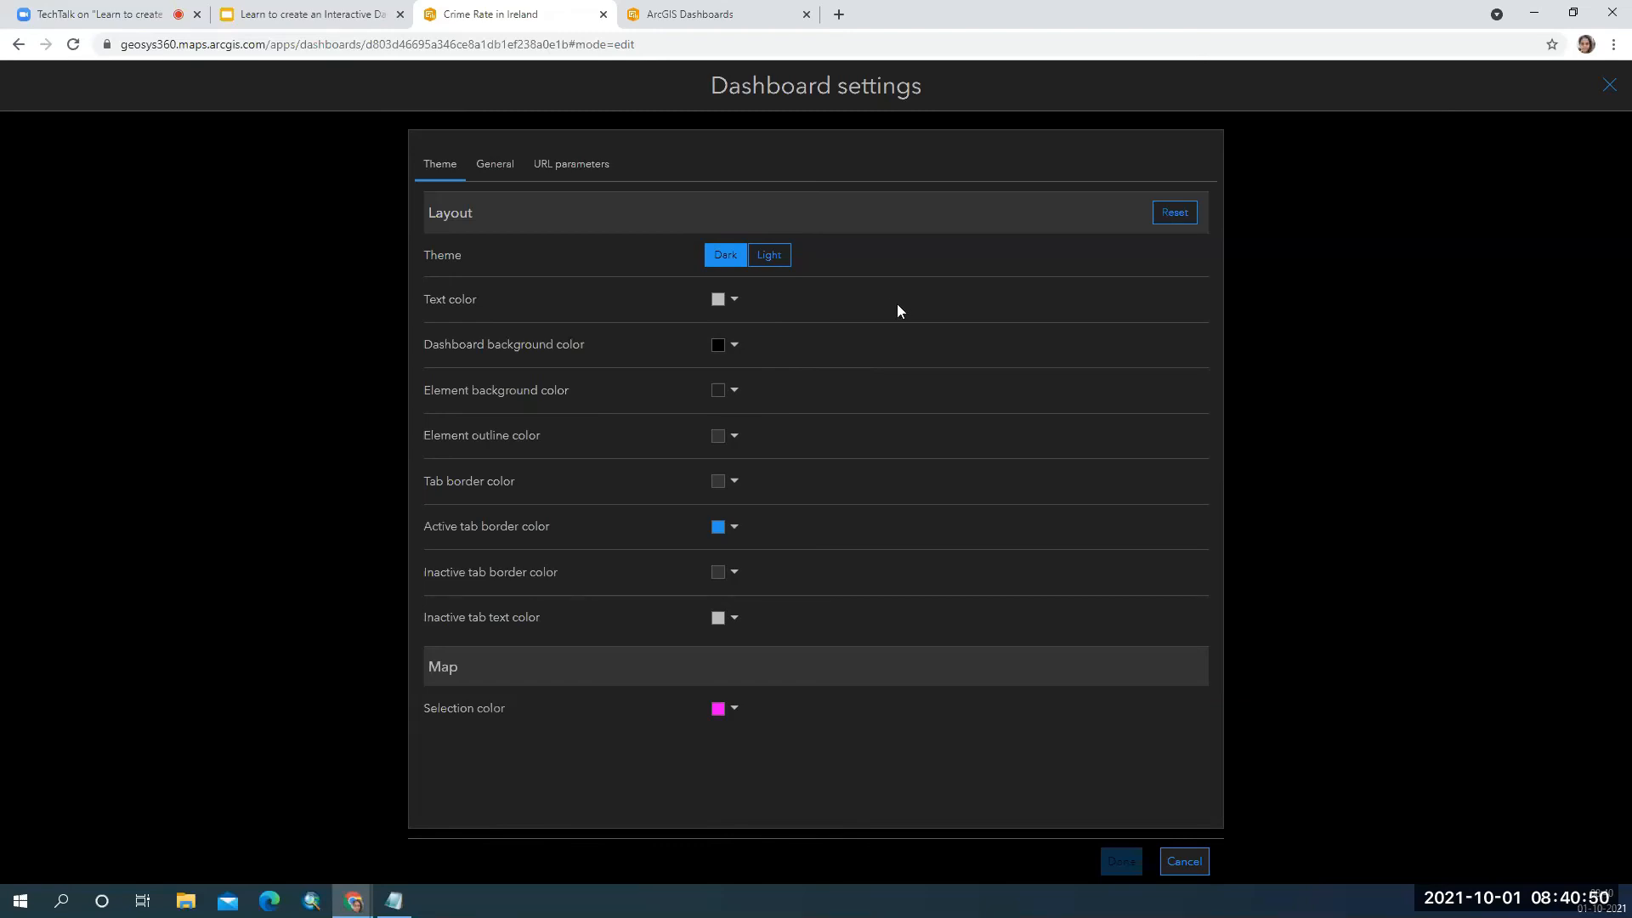
{"action": "left_click", "coordinate": [507, 168]}
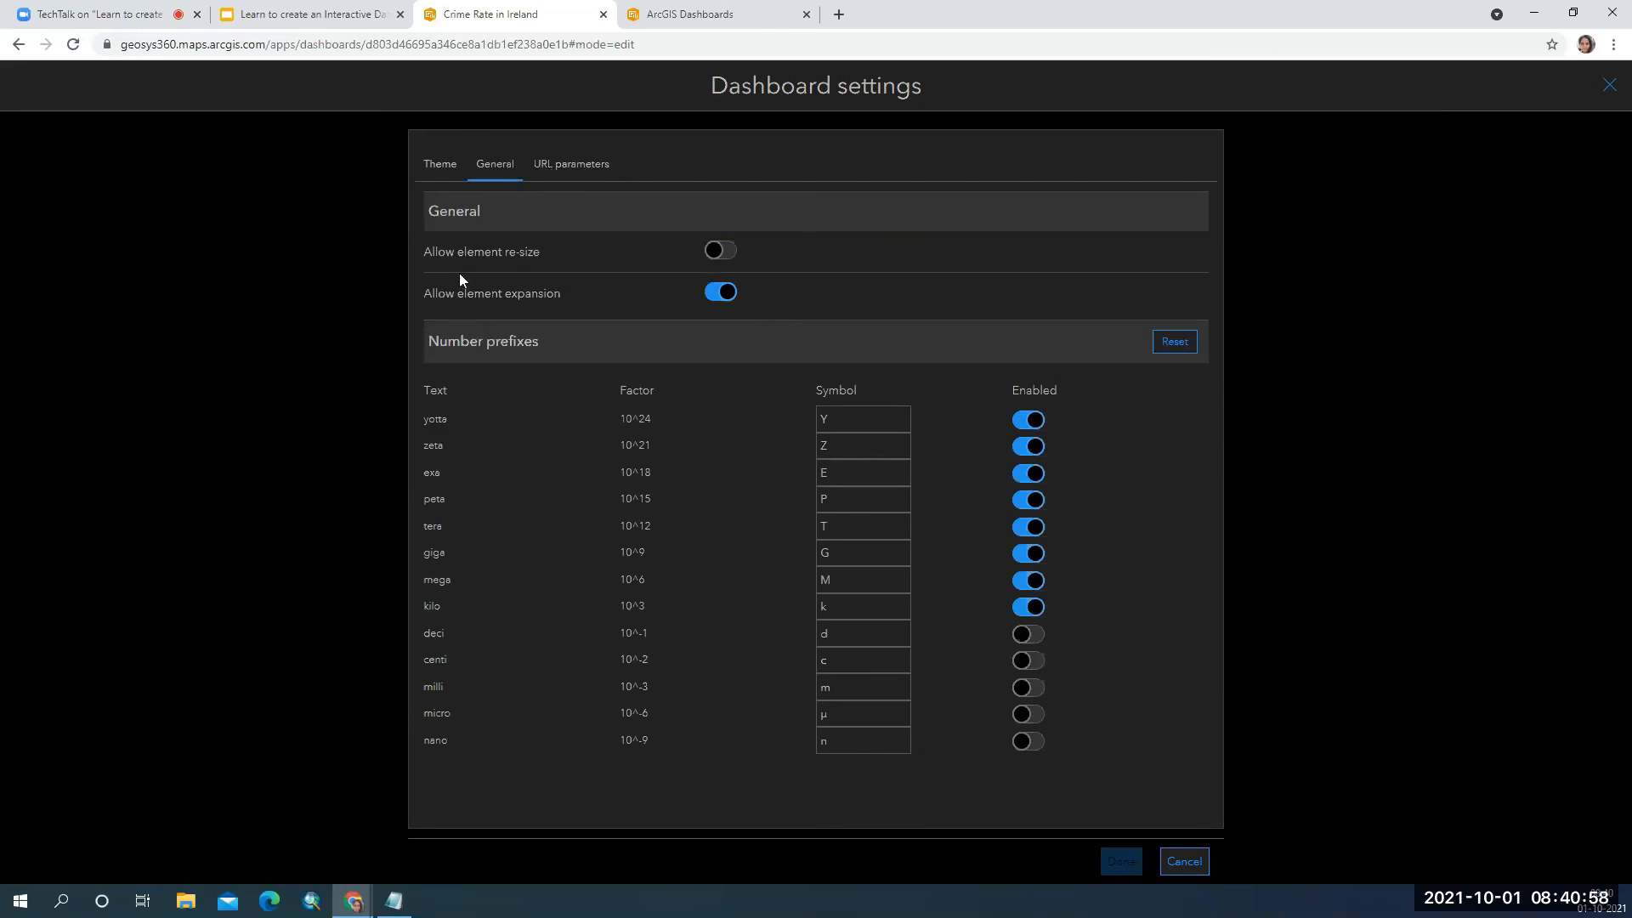
{"action": "left_click", "coordinate": [599, 166]}
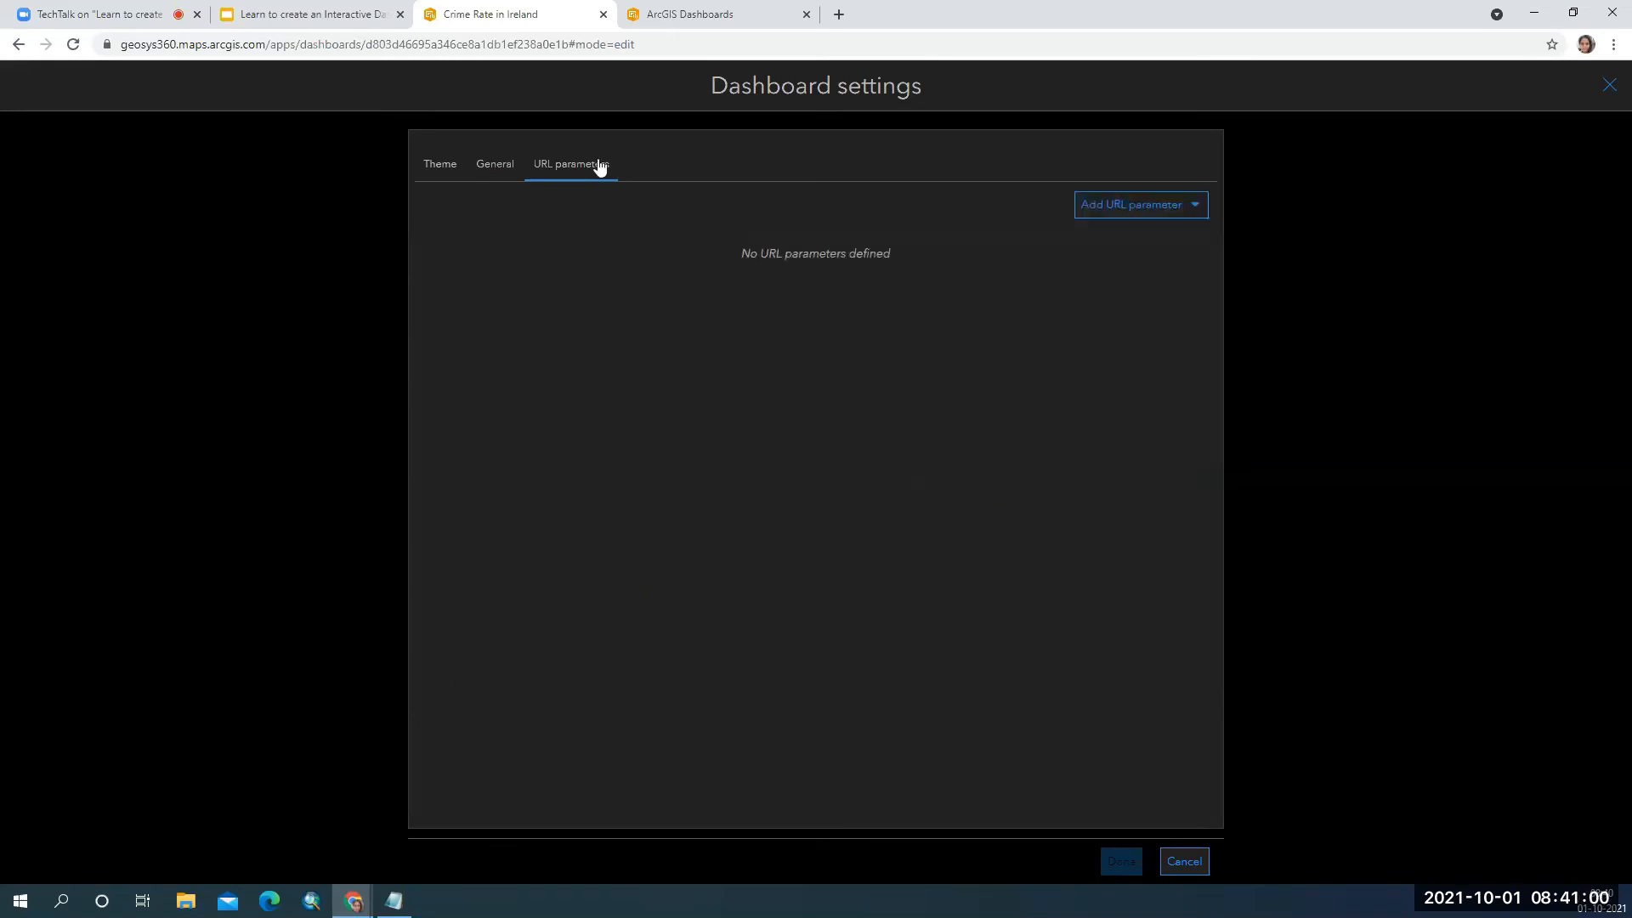
{"action": "left_click", "coordinate": [447, 164]}
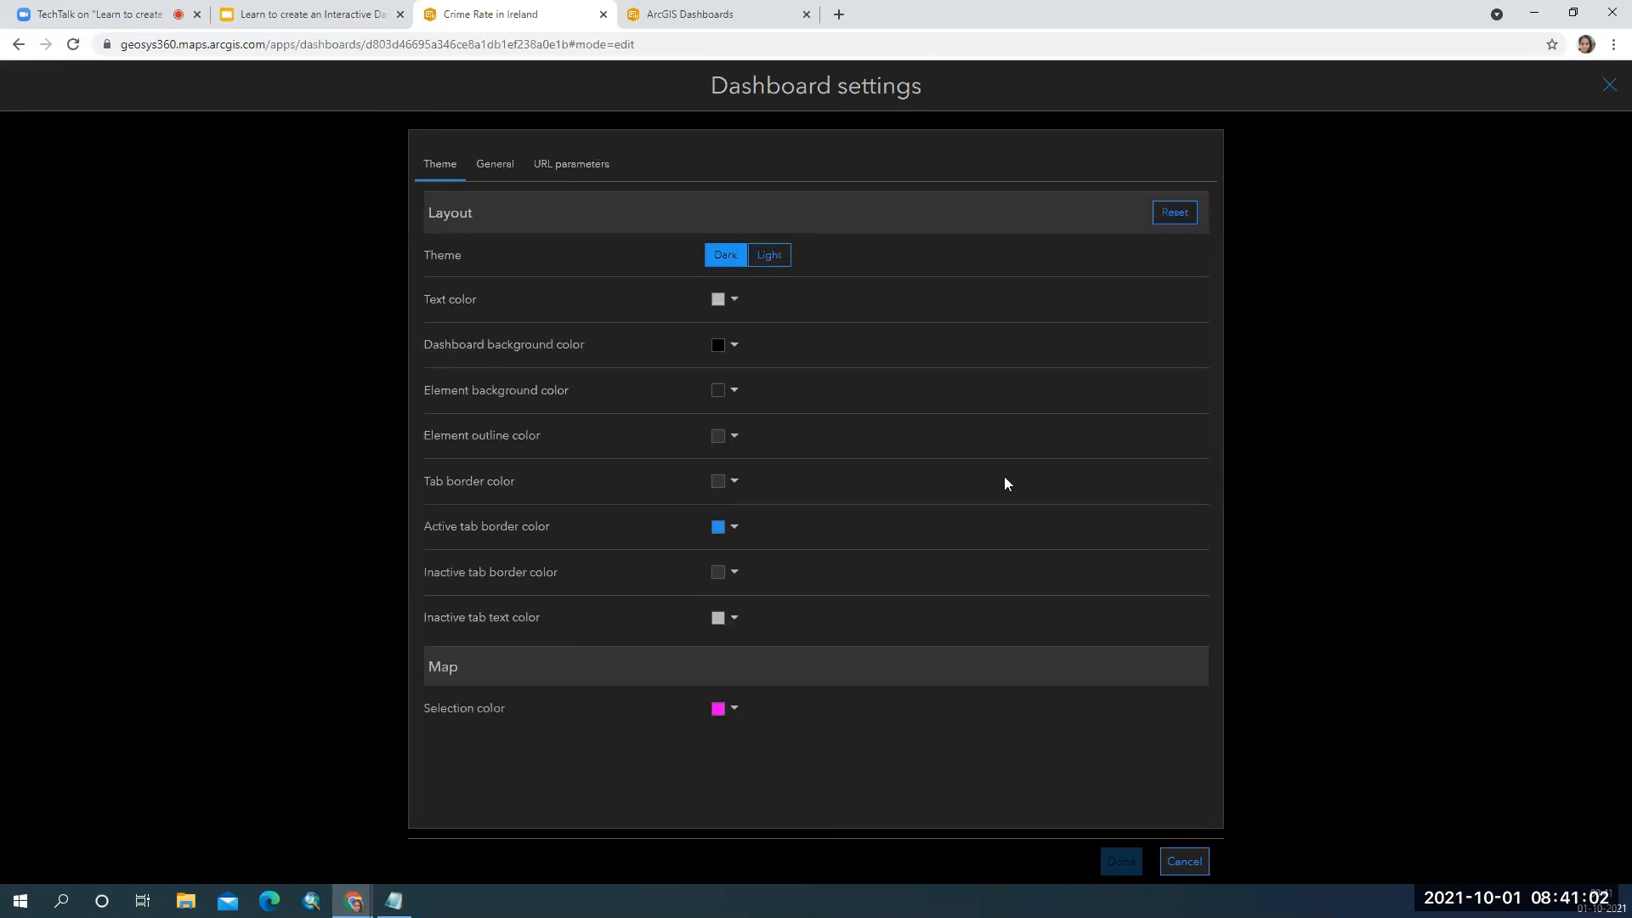
{"action": "left_click", "coordinate": [1185, 861]}
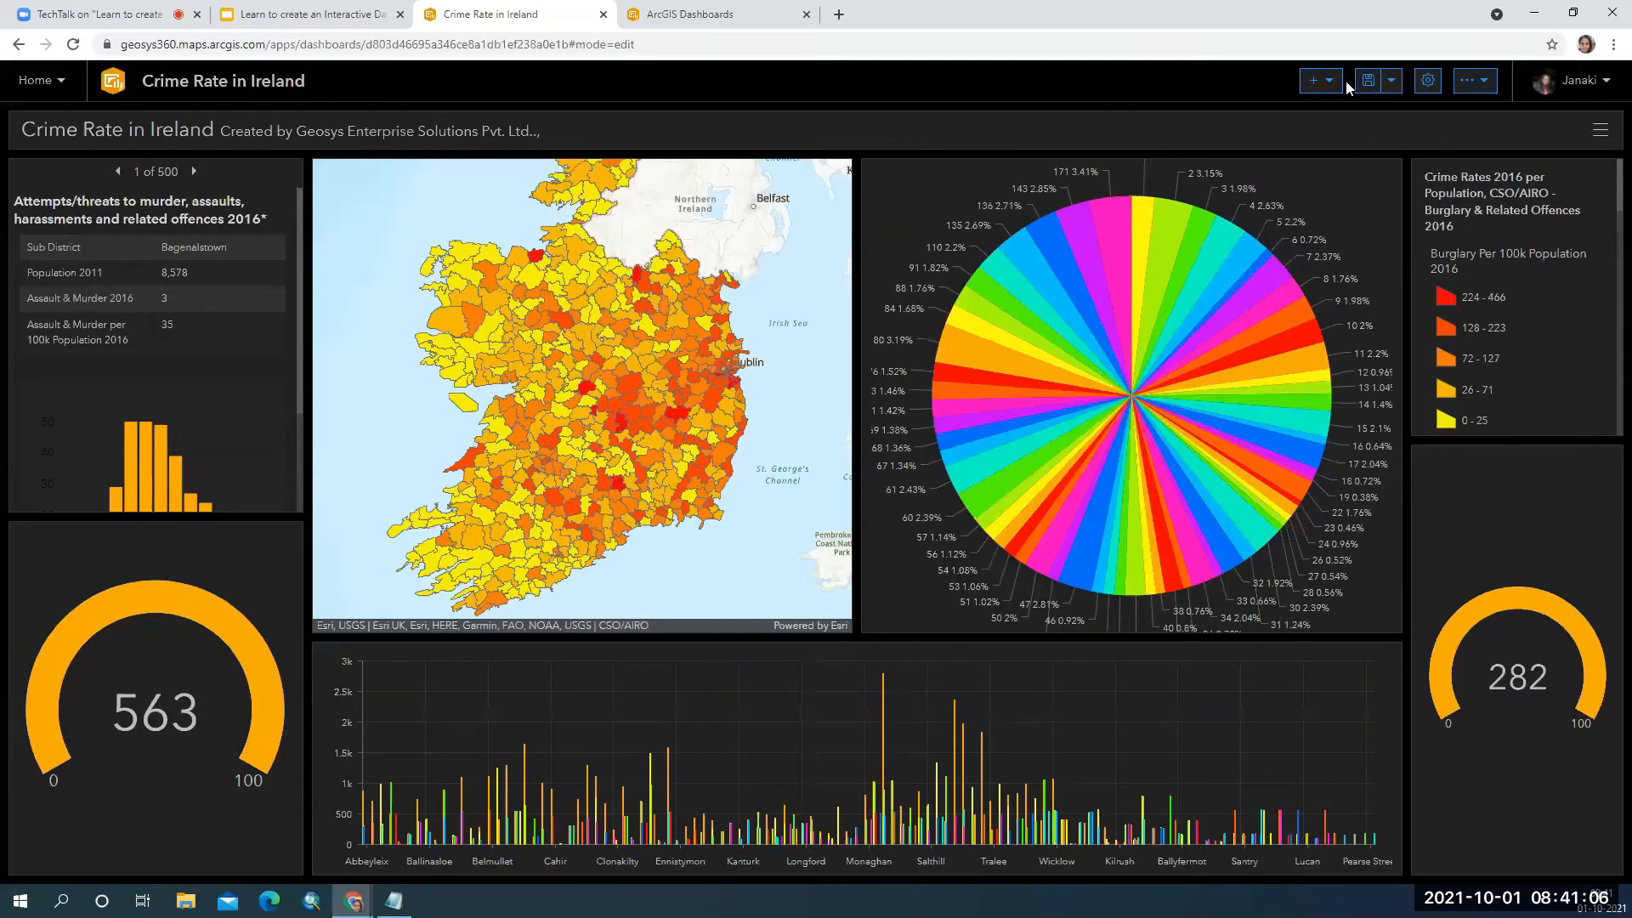
Check the dashboard's additional options and the header's account menu, and close both.
{"action": "left_click", "coordinate": [1476, 80]}
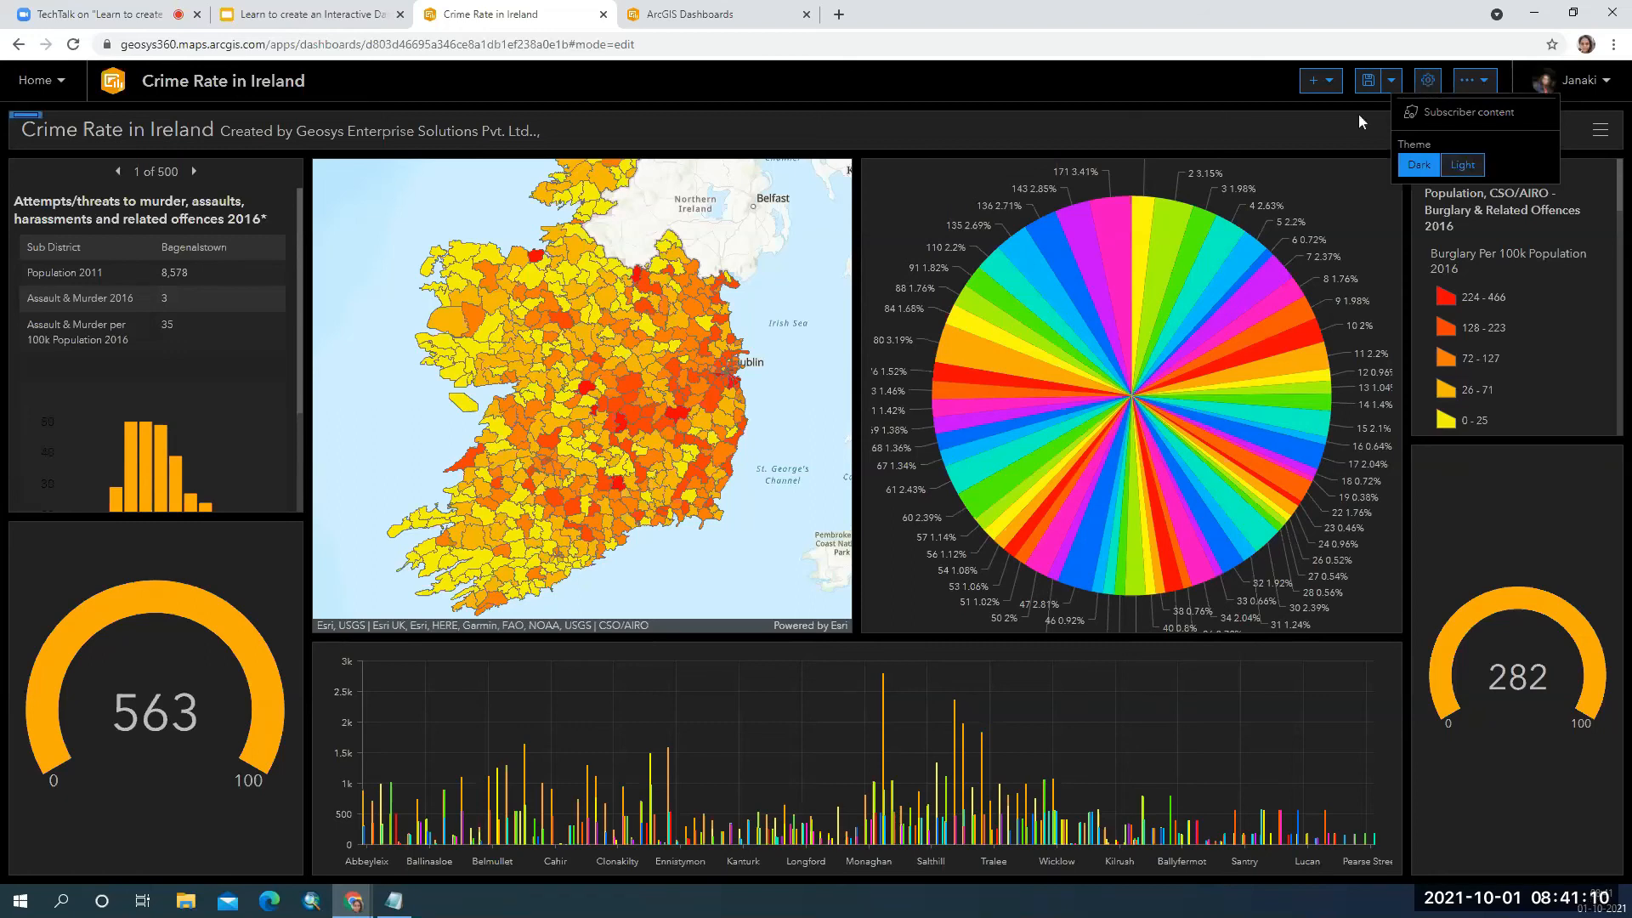
{"action": "left_click", "coordinate": [1217, 95]}
{"action": "left_click", "coordinate": [1601, 134]}
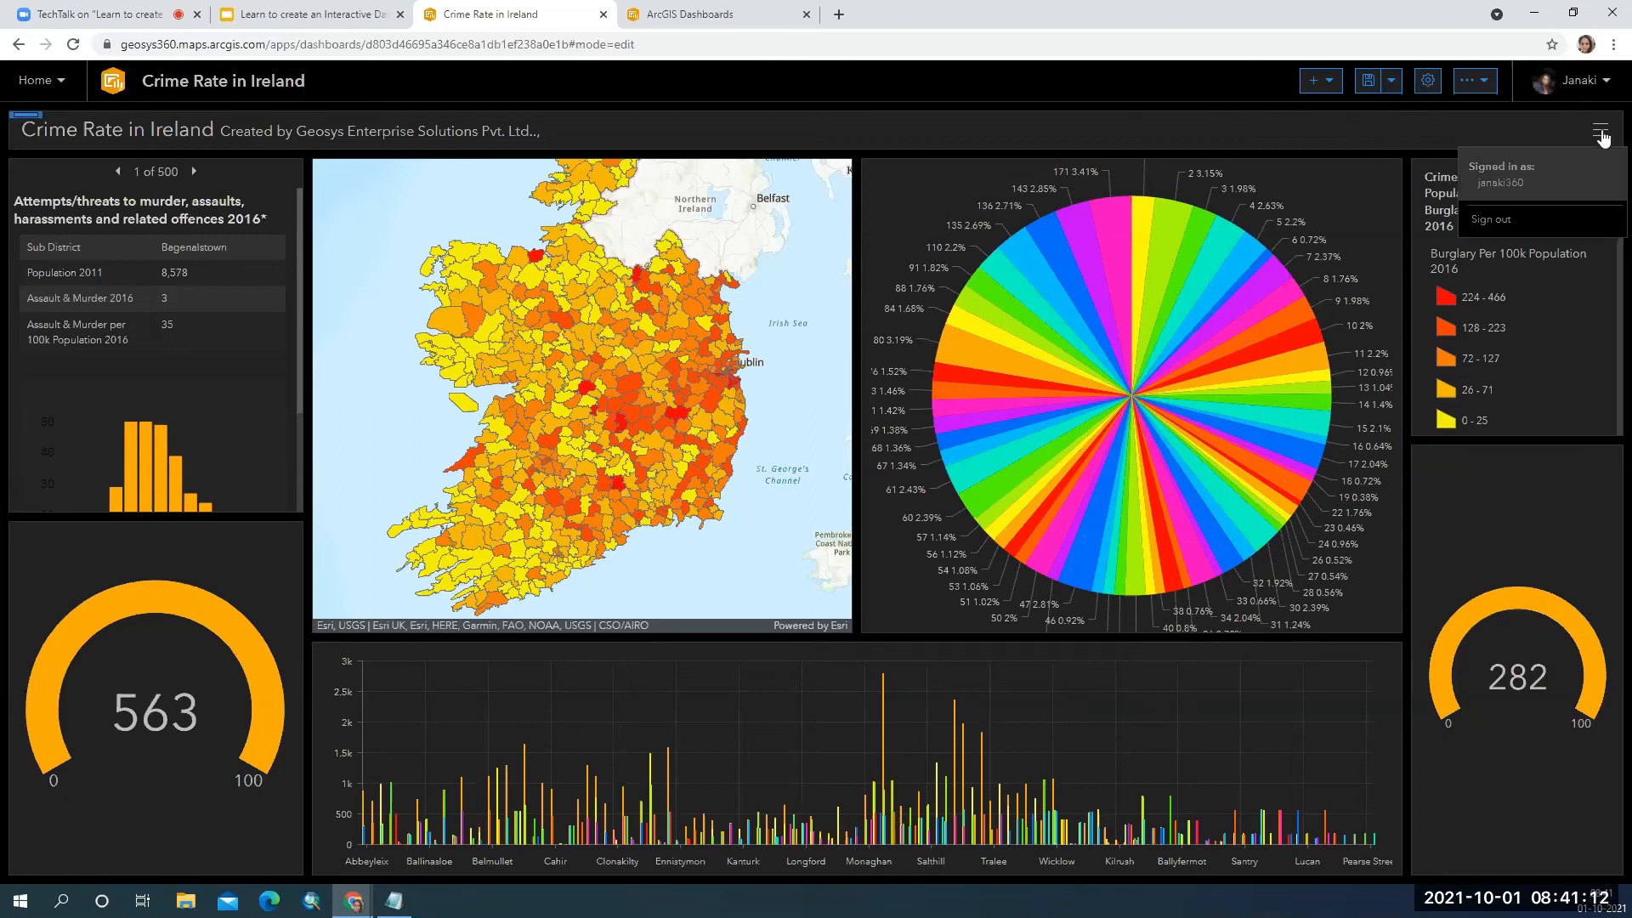
{"action": "left_click", "coordinate": [1363, 134]}
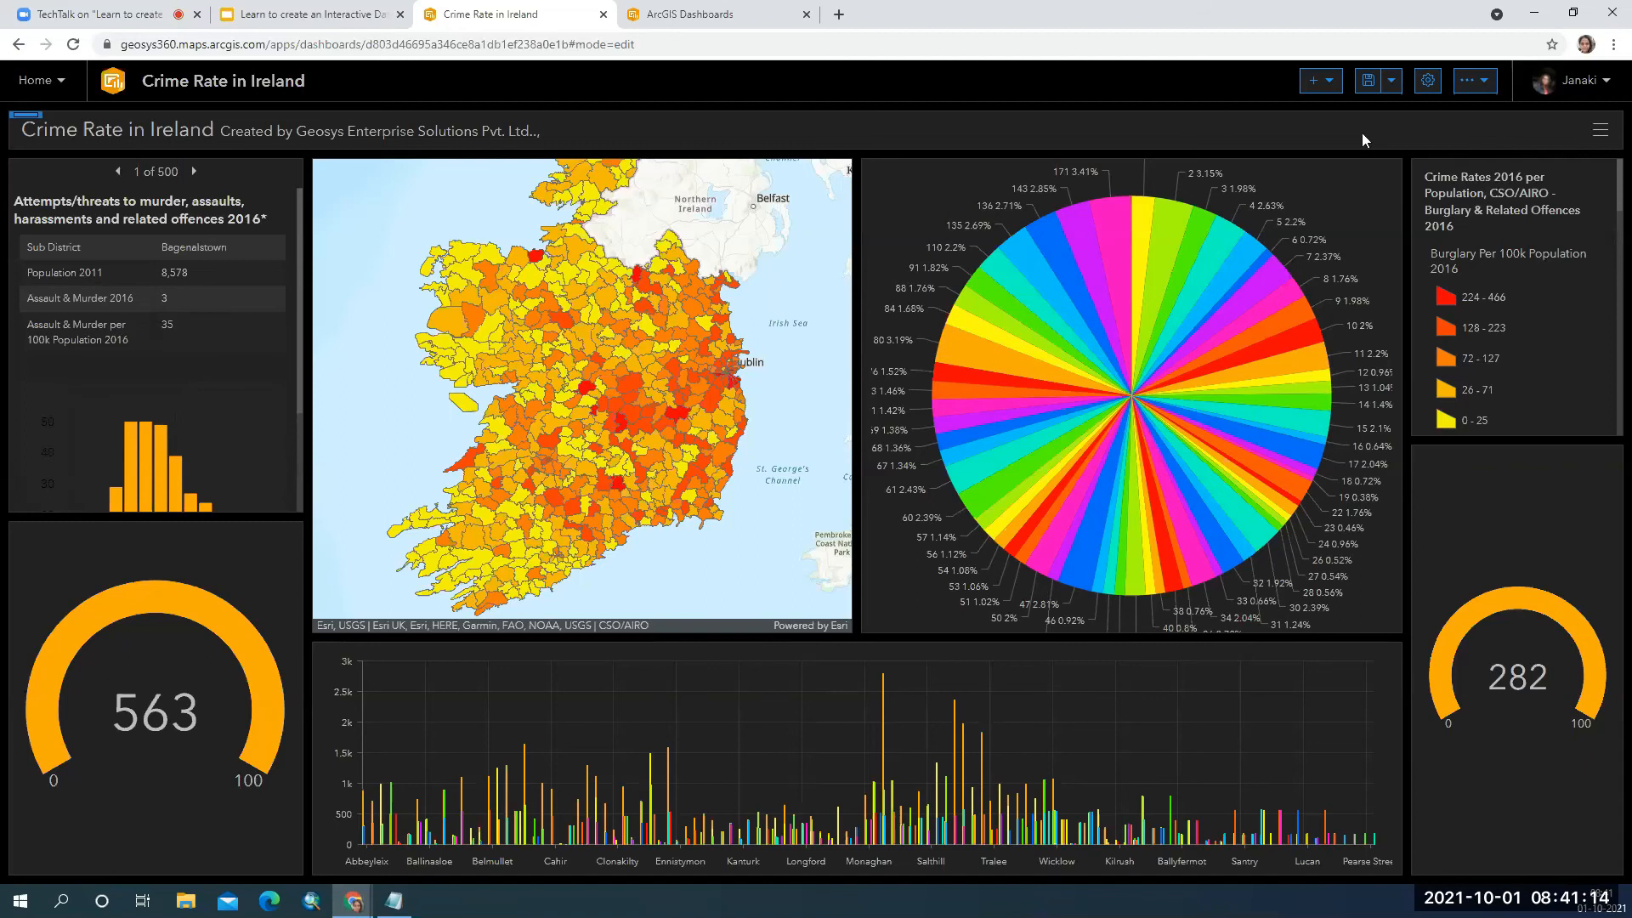
Refresh the dashboards gallery, open Crime Rate in Ireland for editing from it, and return to the gallery.
{"action": "left_click", "coordinate": [731, 14]}
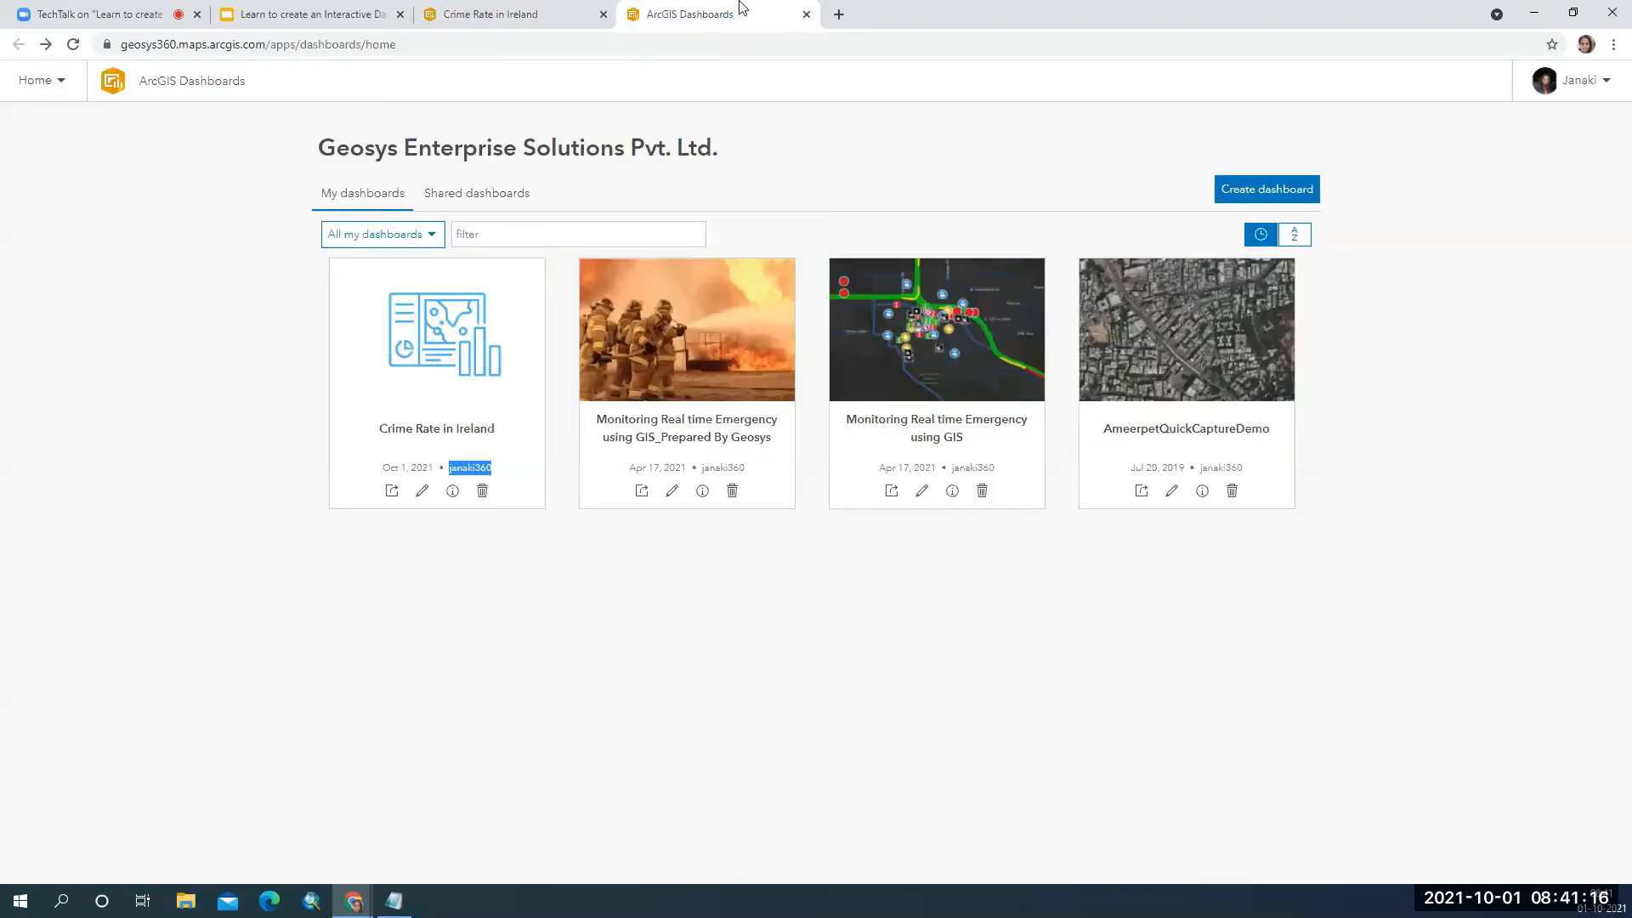
{"action": "left_click", "coordinate": [74, 45]}
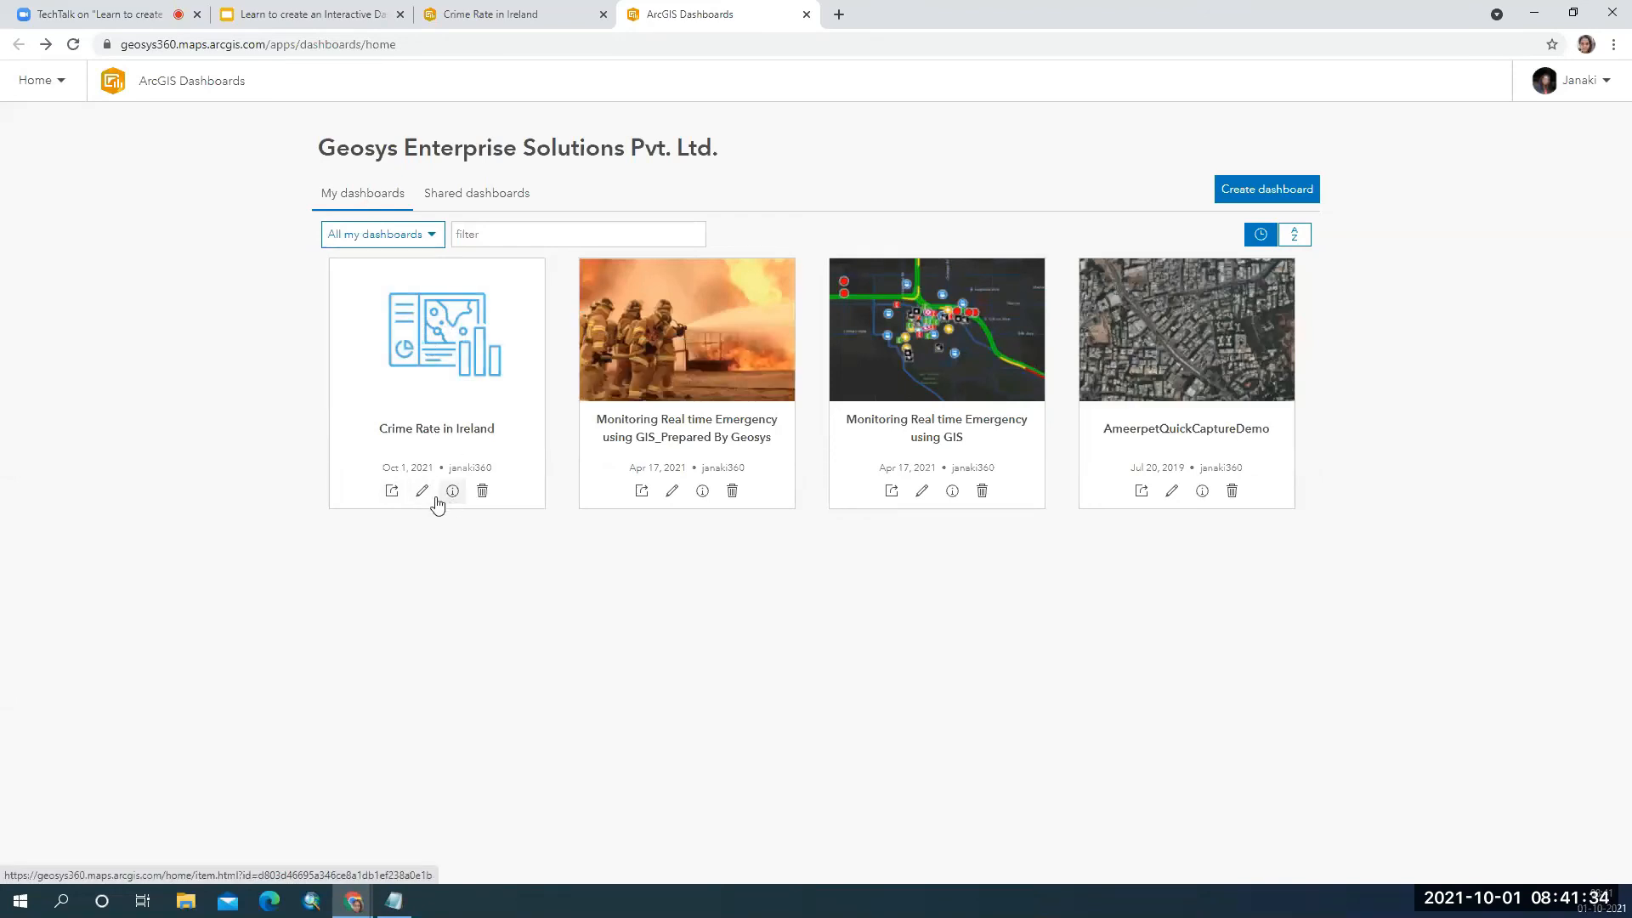
{"action": "left_click", "coordinate": [419, 493]}
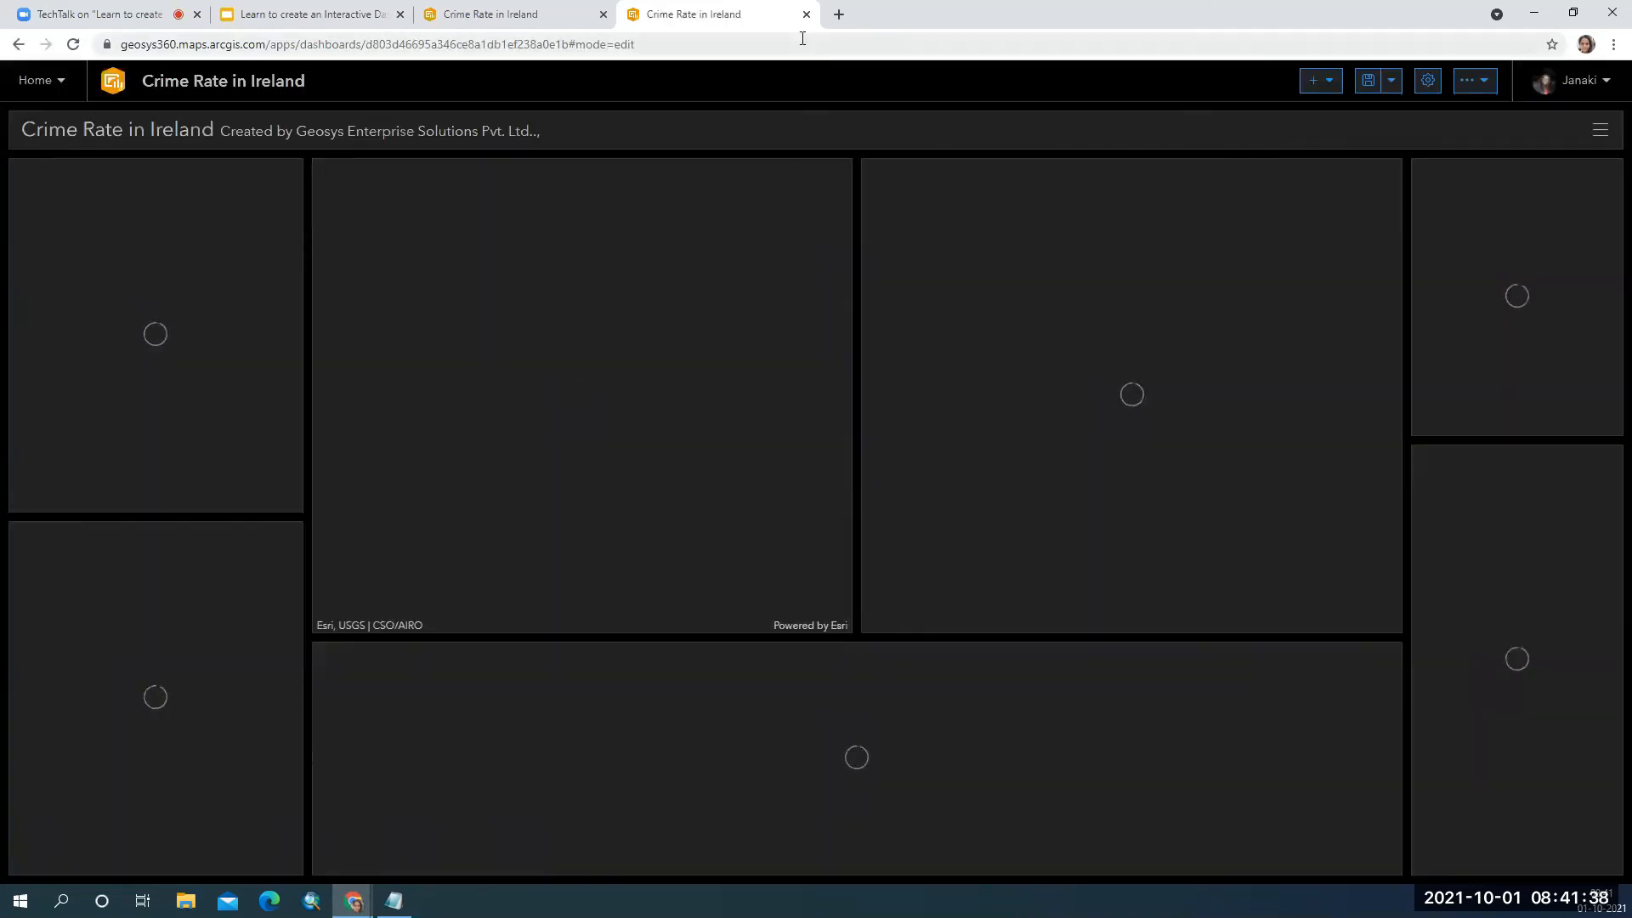
{"action": "left_click", "coordinate": [26, 46]}
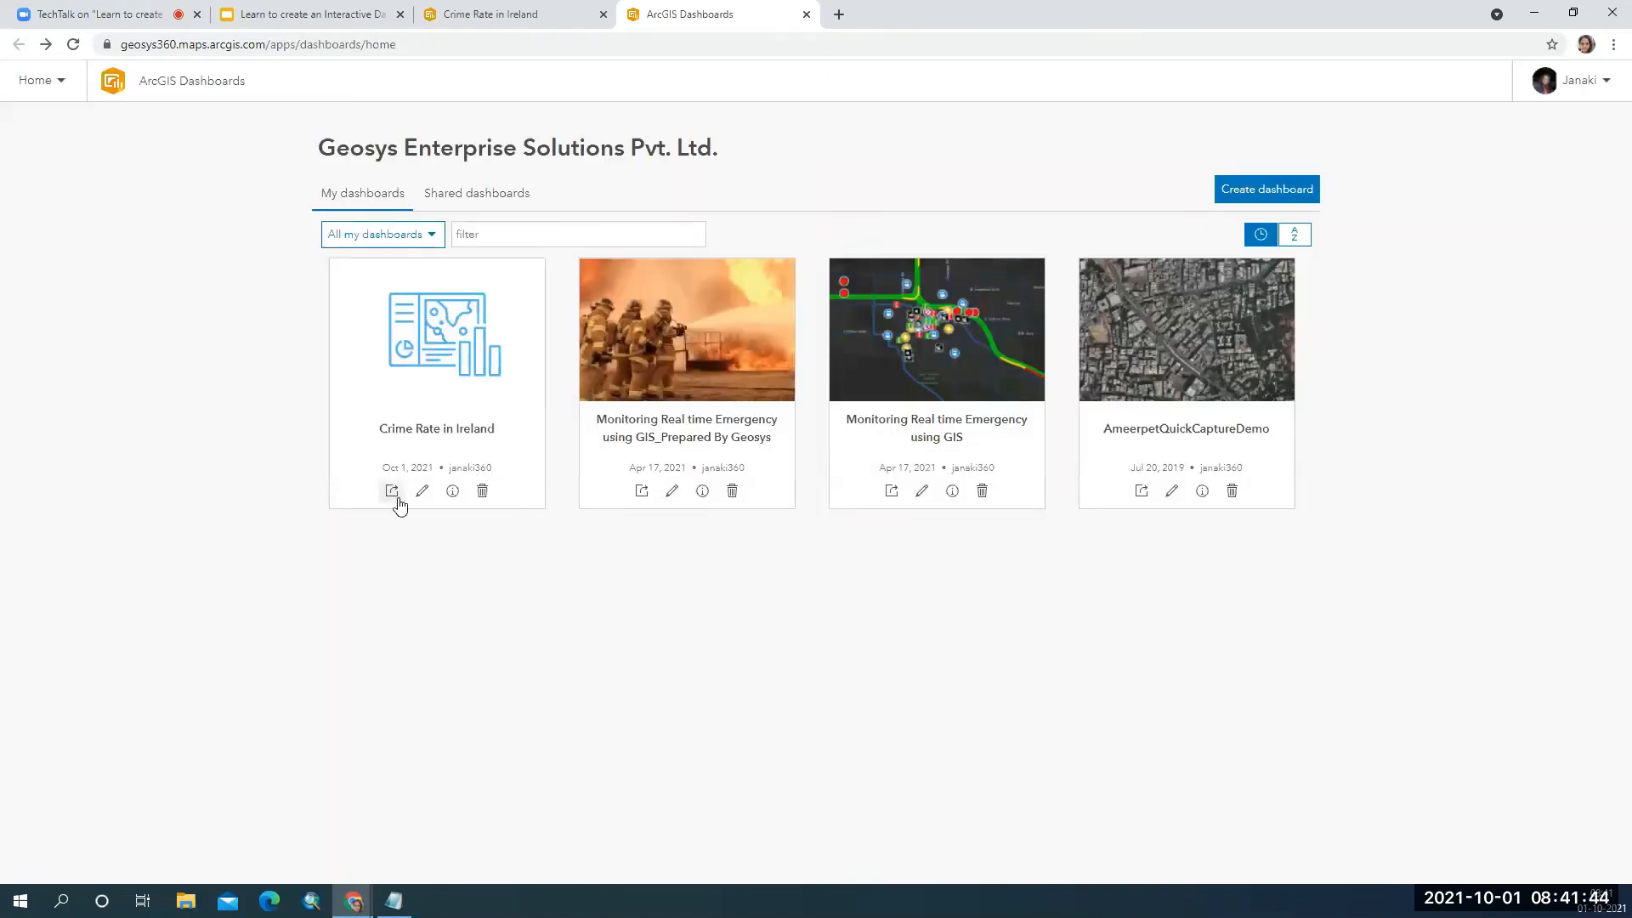
View the Crime Rate in Ireland dashboard from the gallery, close that view, and go back to the dashboard being edited.
{"action": "left_click", "coordinate": [391, 492]}
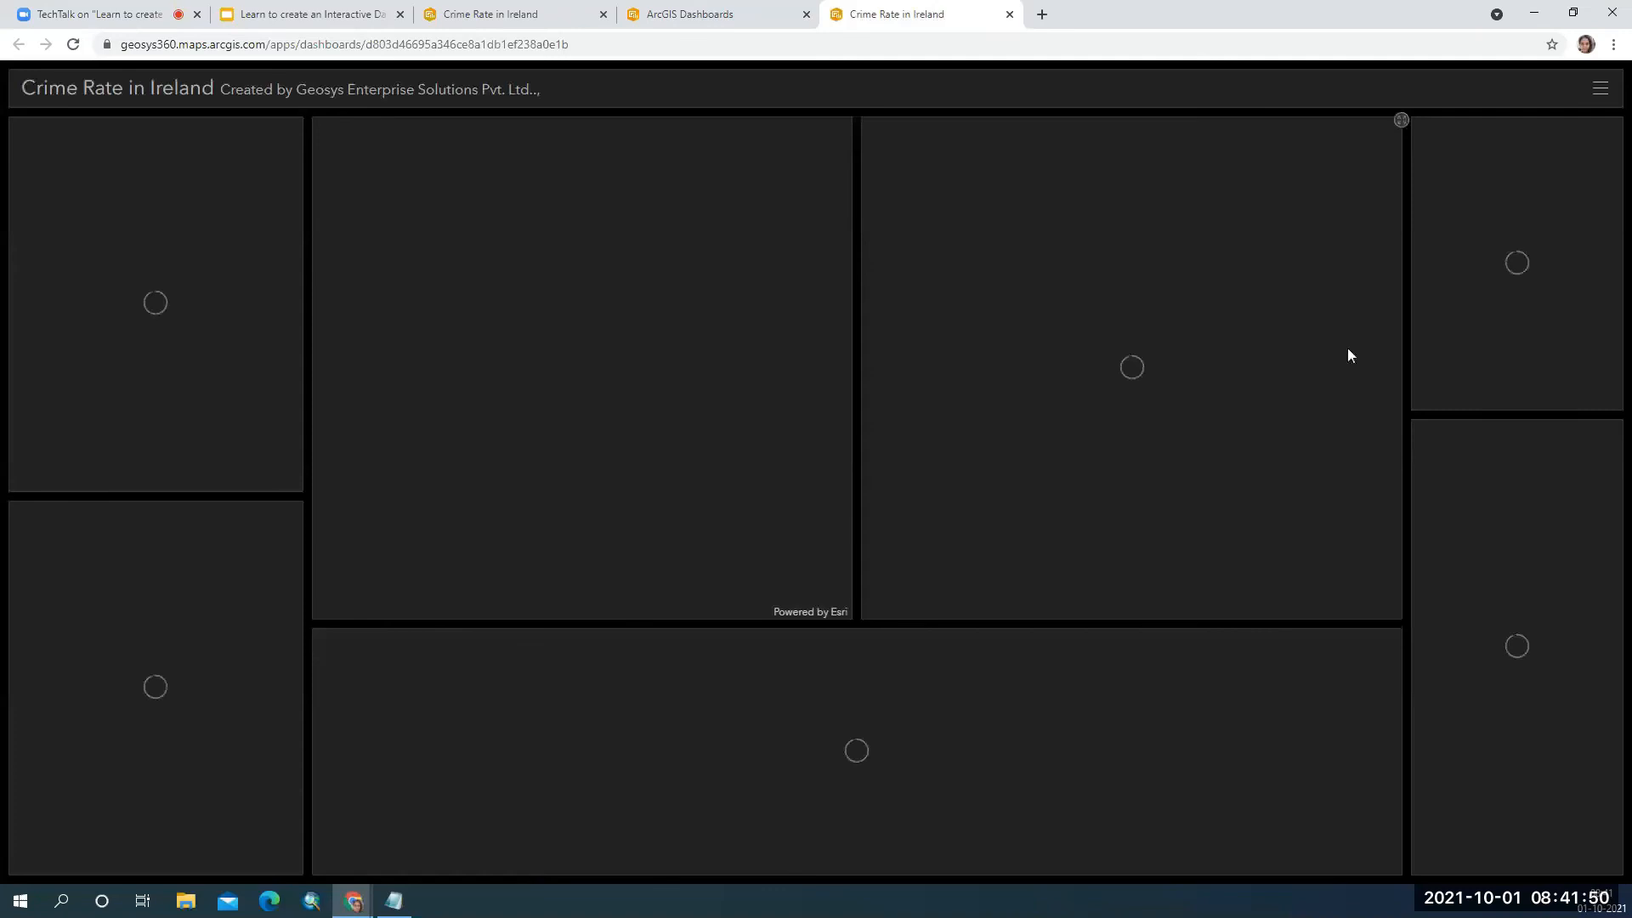
{"action": "left_click", "coordinate": [1010, 15]}
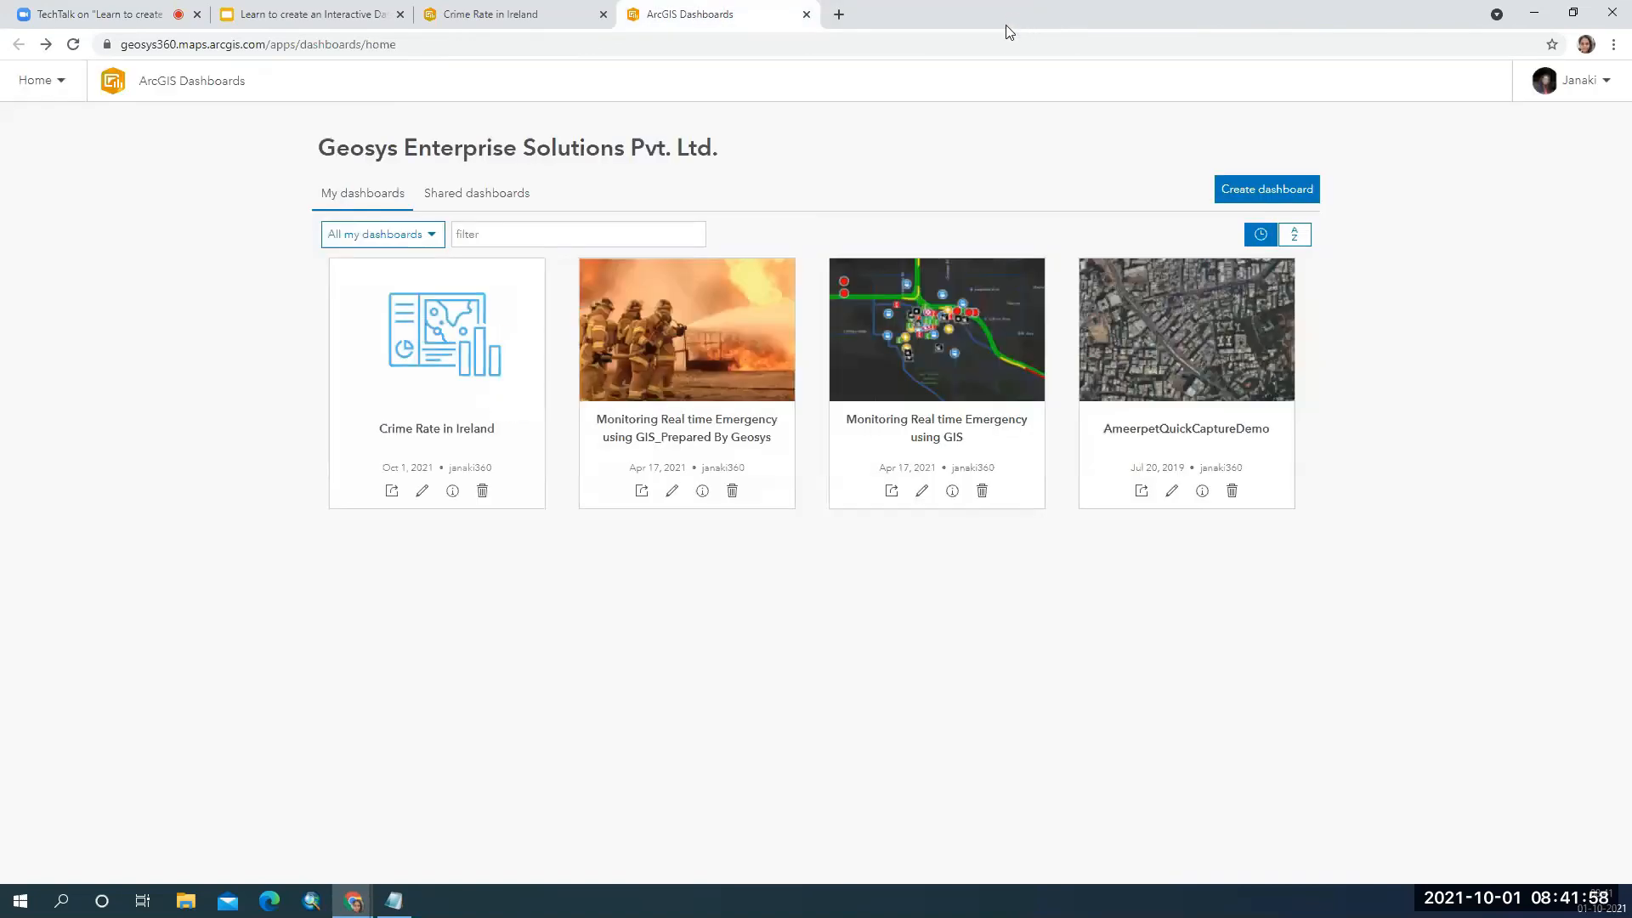
{"action": "left_click", "coordinate": [517, 8]}
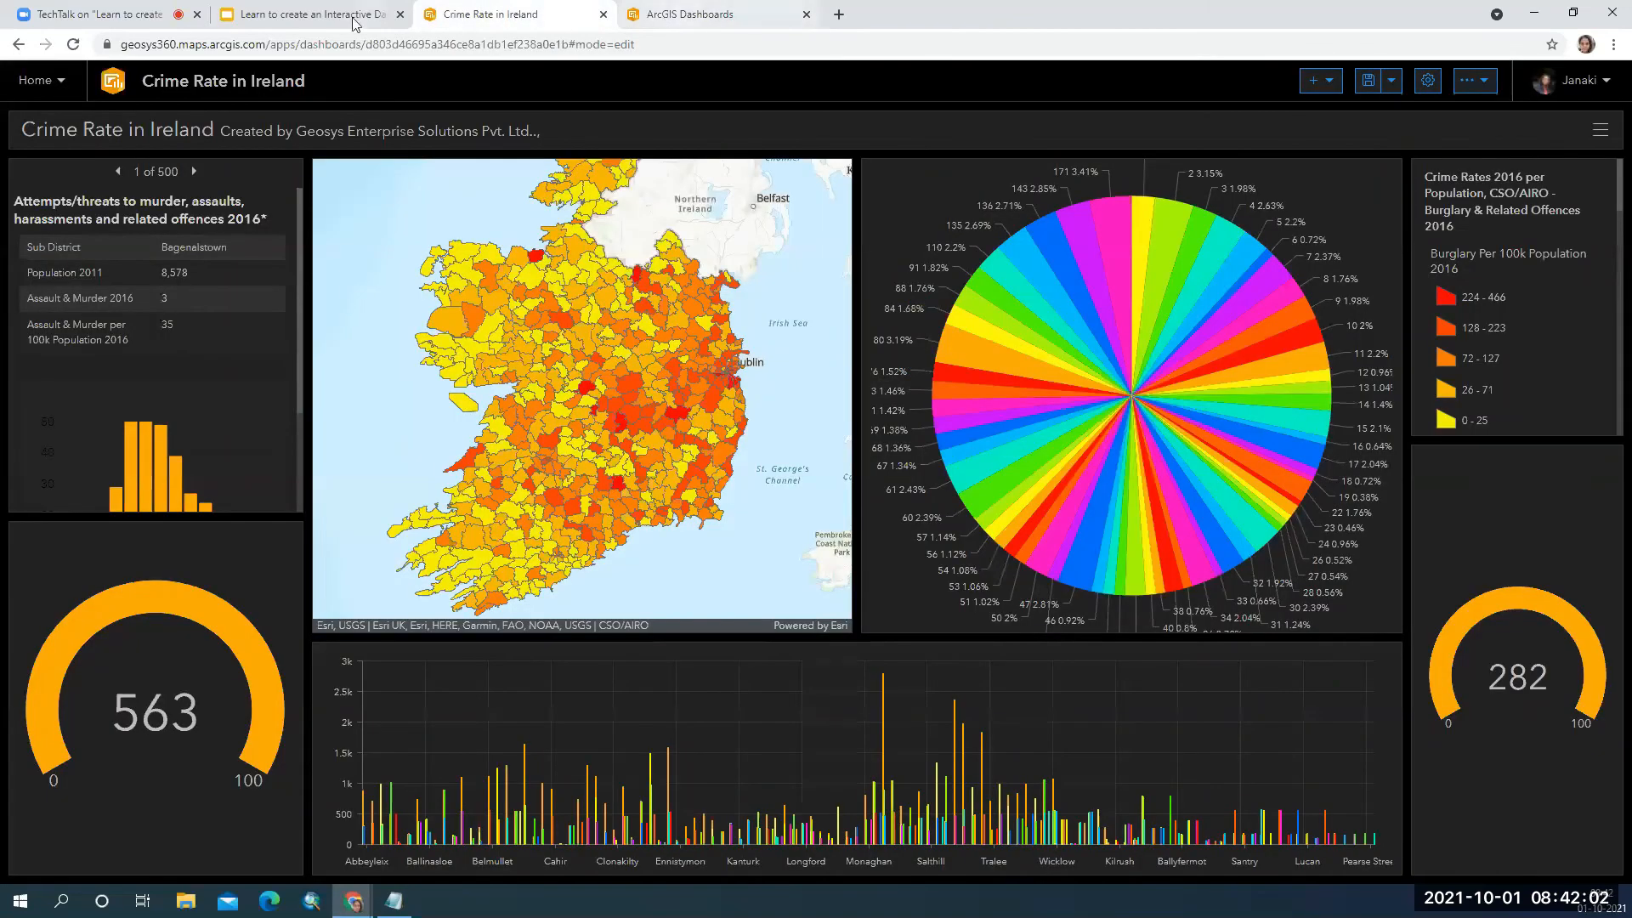
Go to the organization's content, find the CrimeInformation_01102021 folder, and open the Crime Rate in Ireland dashboard's item page.
{"action": "left_click", "coordinate": [663, 8]}
{"action": "left_click", "coordinate": [63, 88]}
{"action": "left_click", "coordinate": [65, 153]}
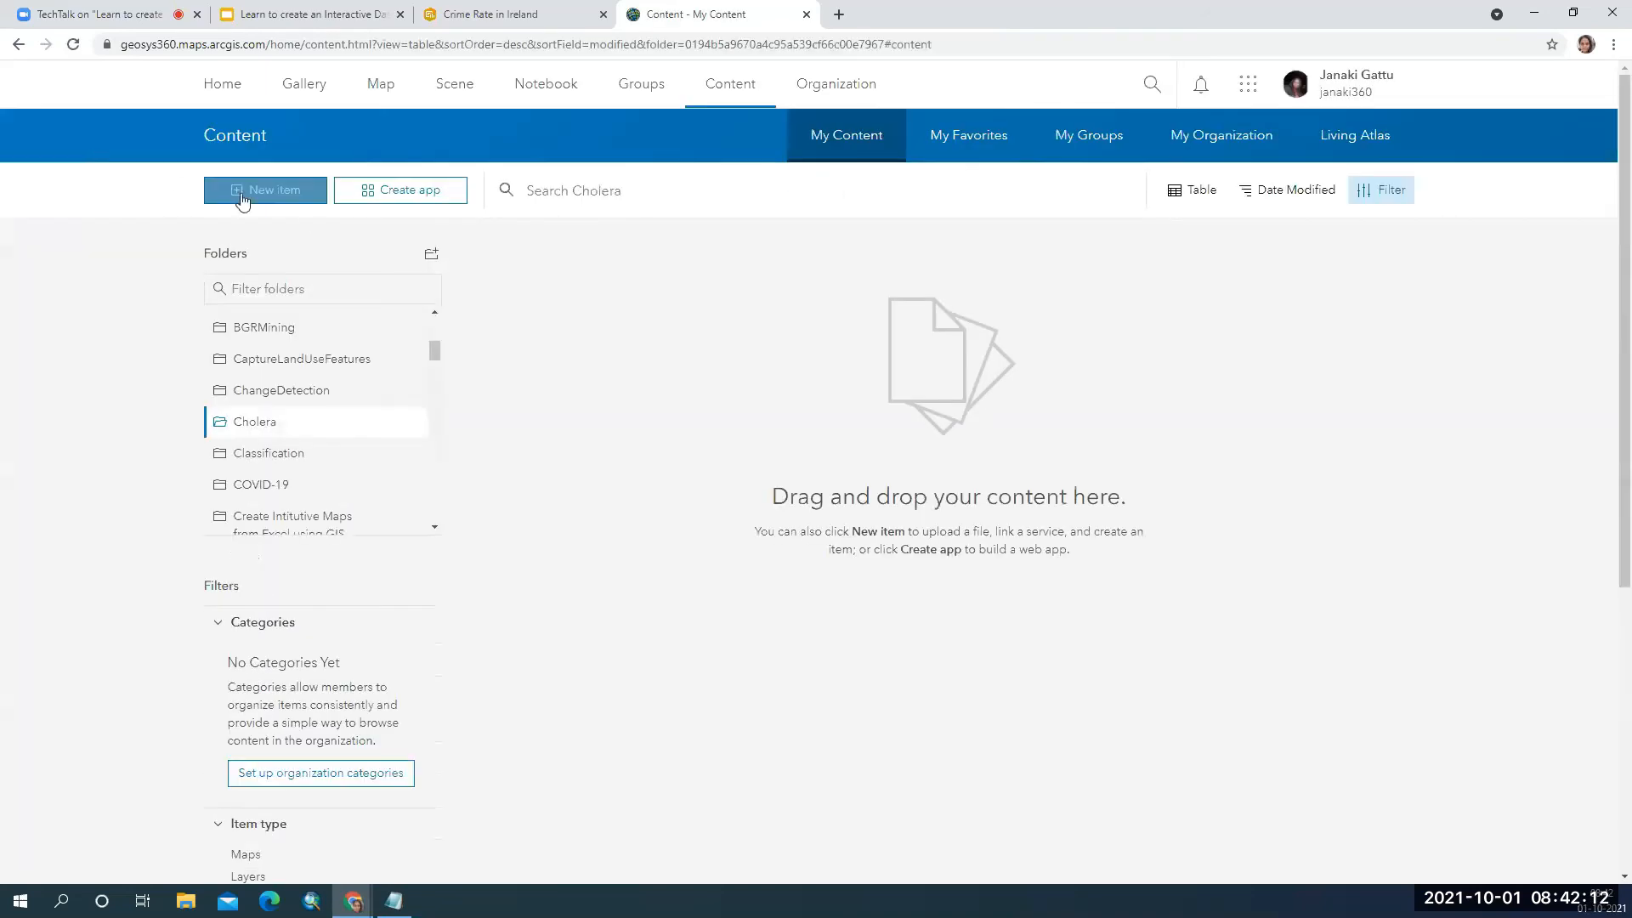
{"action": "left_click", "coordinate": [301, 427]}
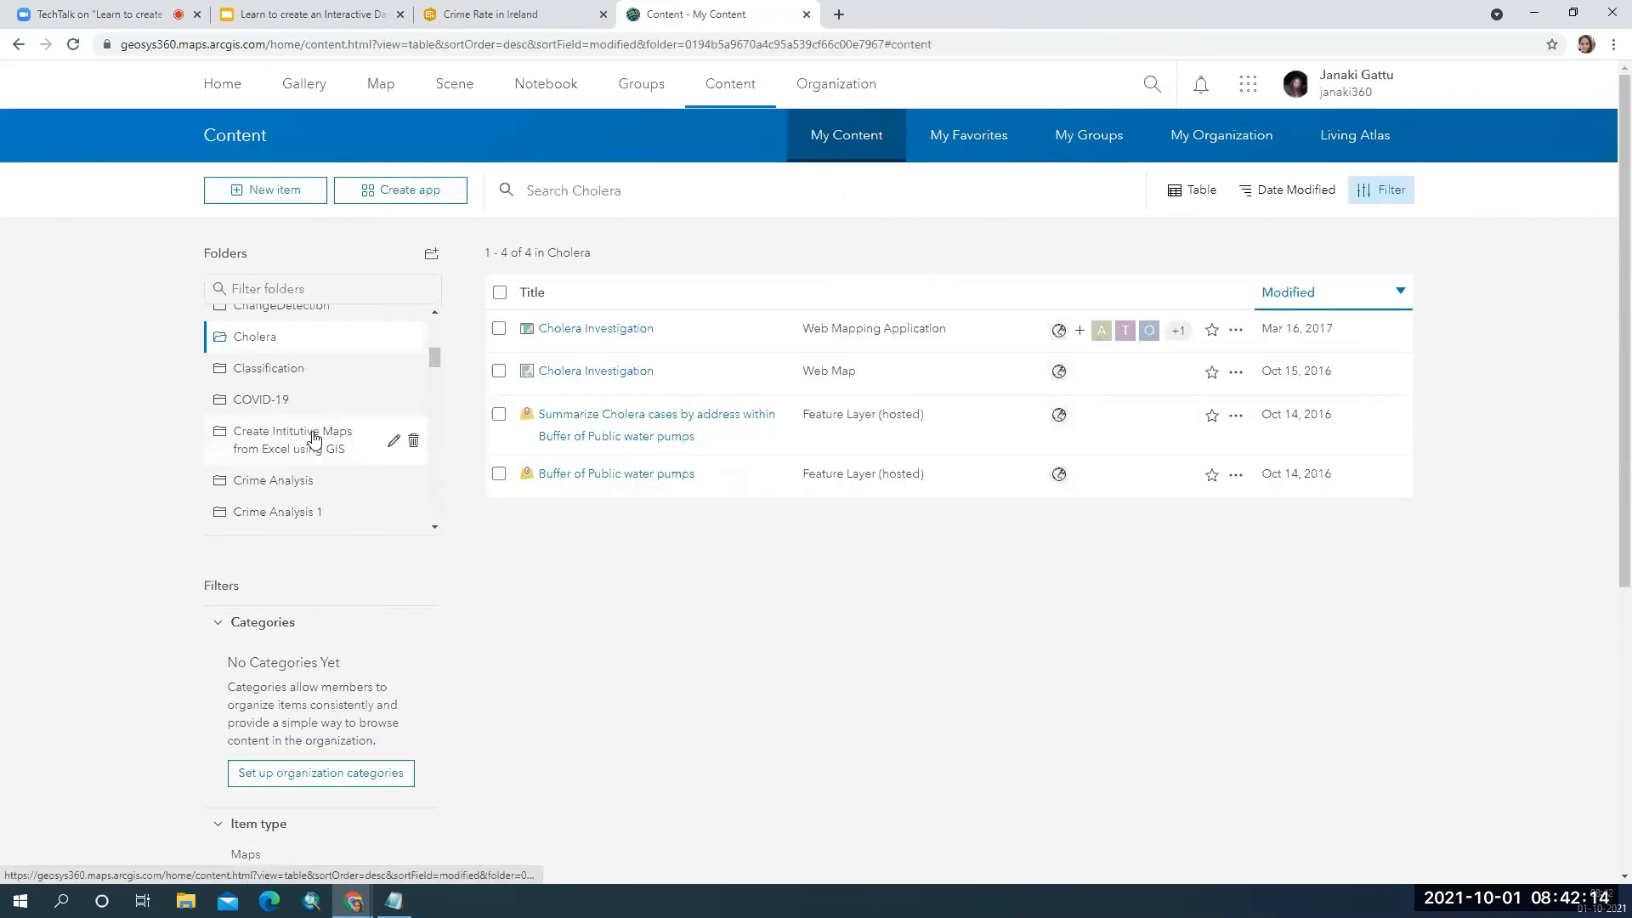
{"action": "scroll", "coordinate": [315, 438], "scroll_direction": "down", "scroll_amount": 2}
{"action": "left_click", "coordinate": [323, 375]}
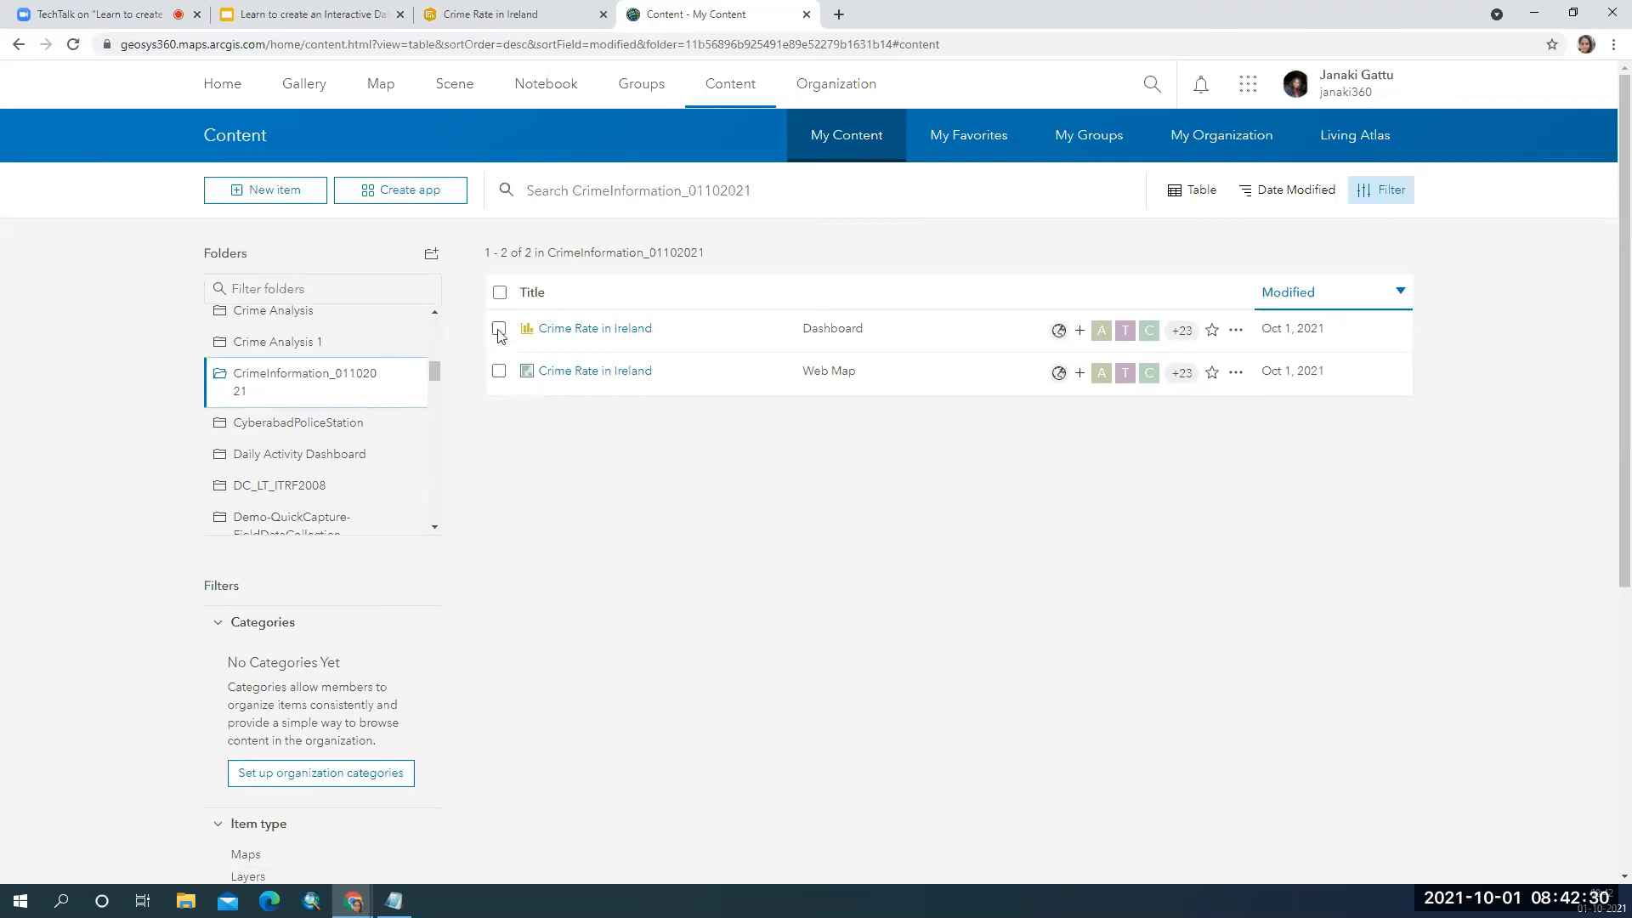
{"action": "left_click", "coordinate": [578, 337]}
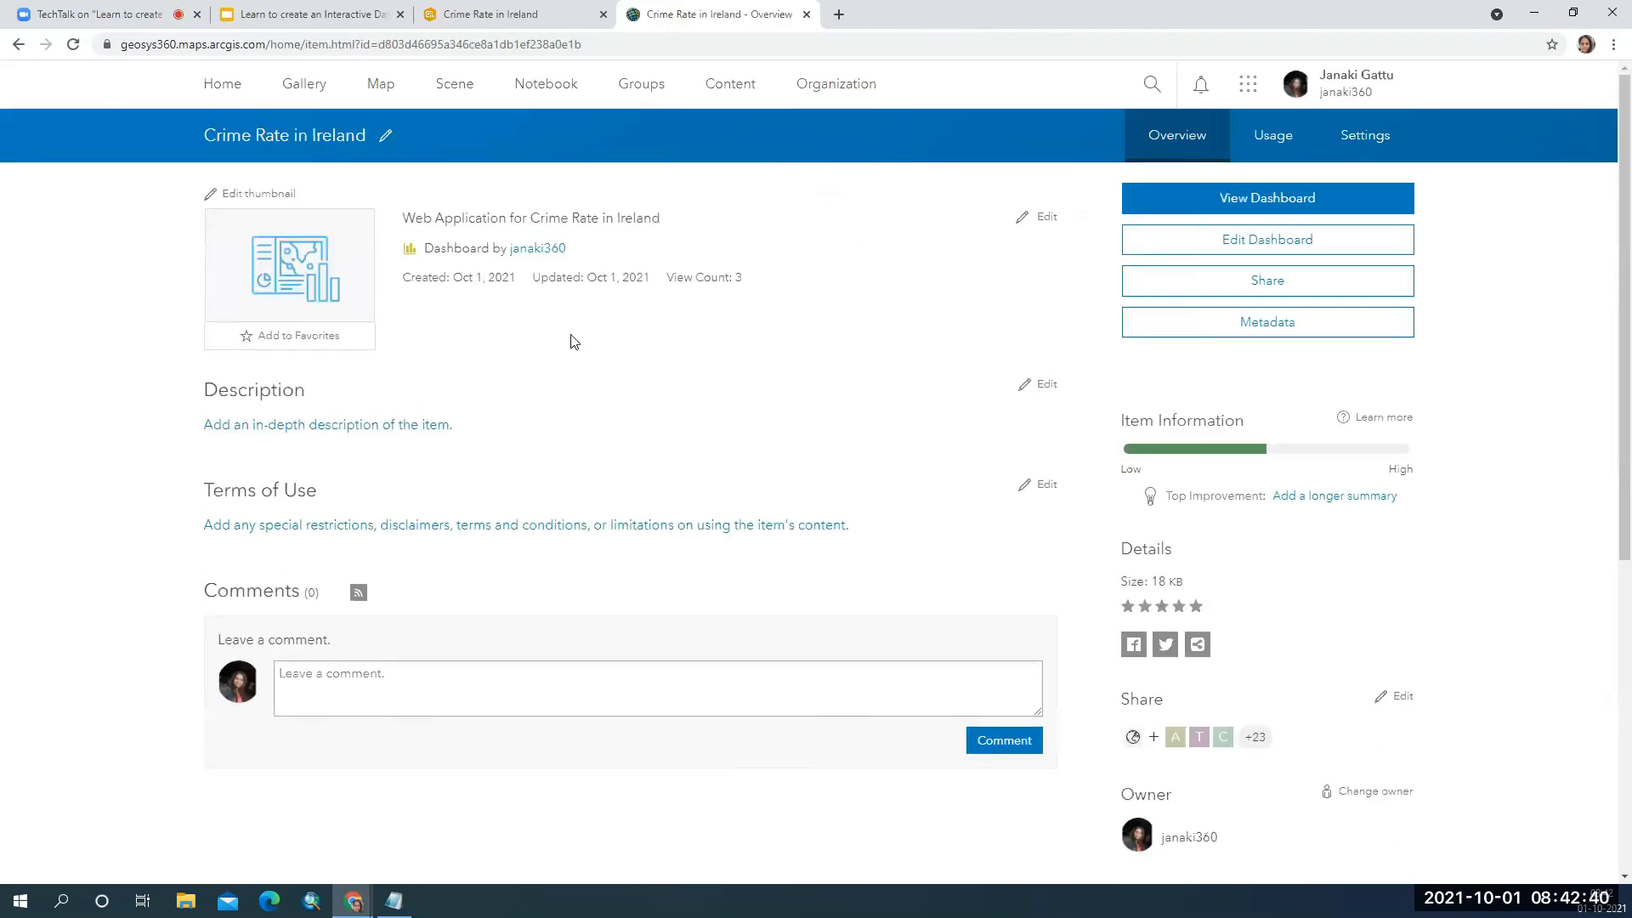
Start editing the dashboard item's thumbnail, and capture the full dashboard layout from its edit page with Snipping Tool.
{"action": "mouse_move", "coordinate": [241, 292]}
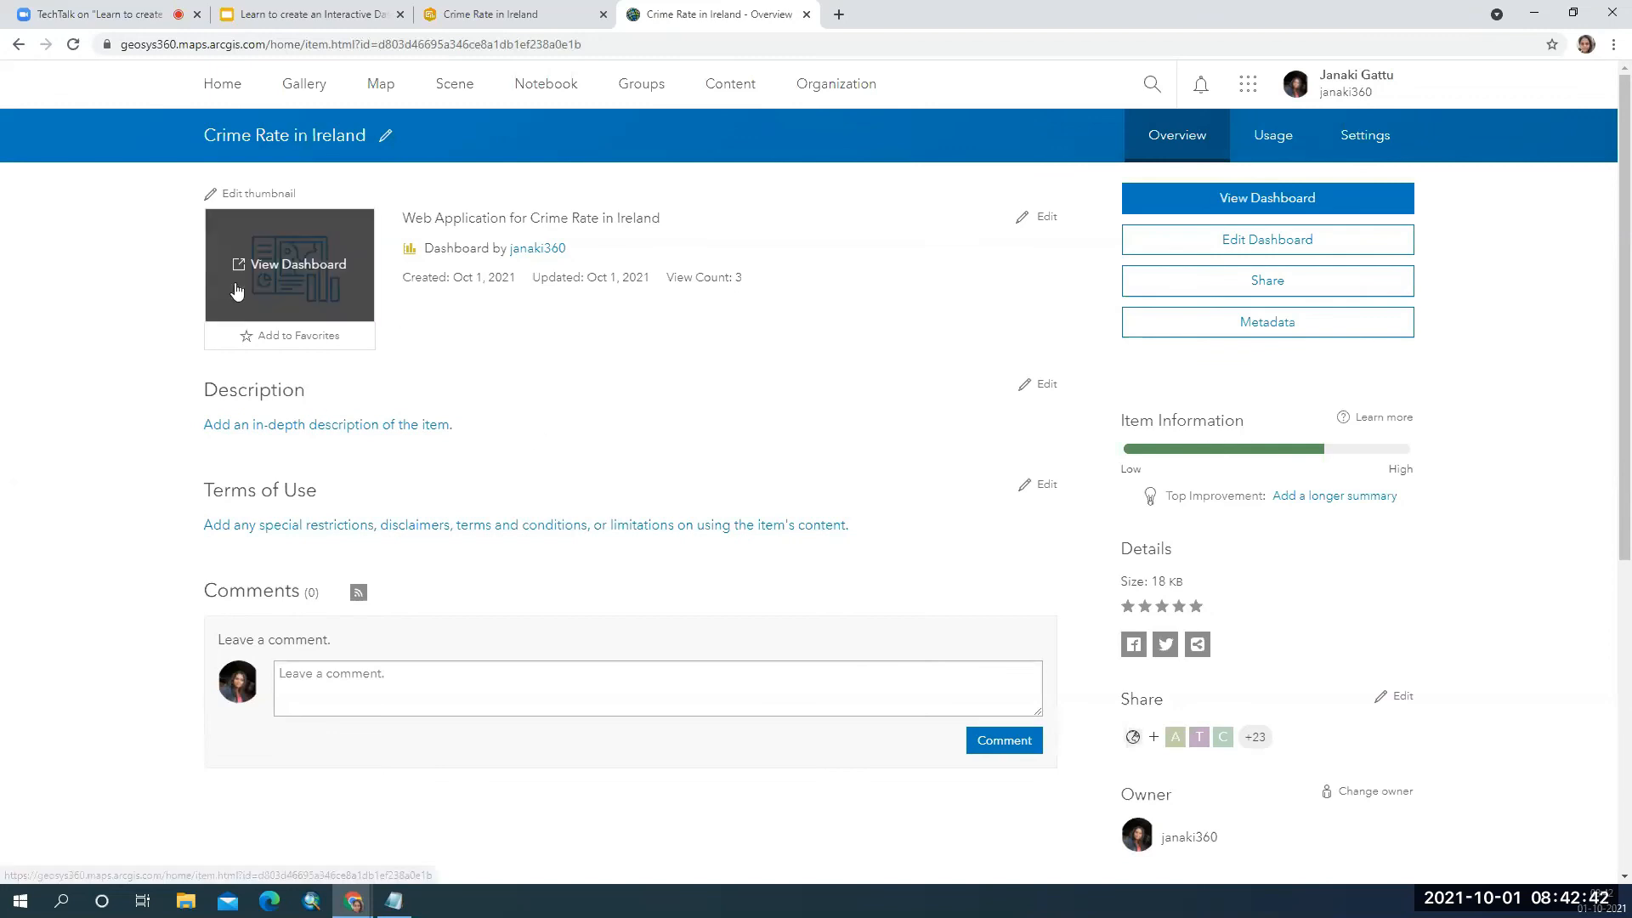
{"action": "left_click", "coordinate": [253, 195]}
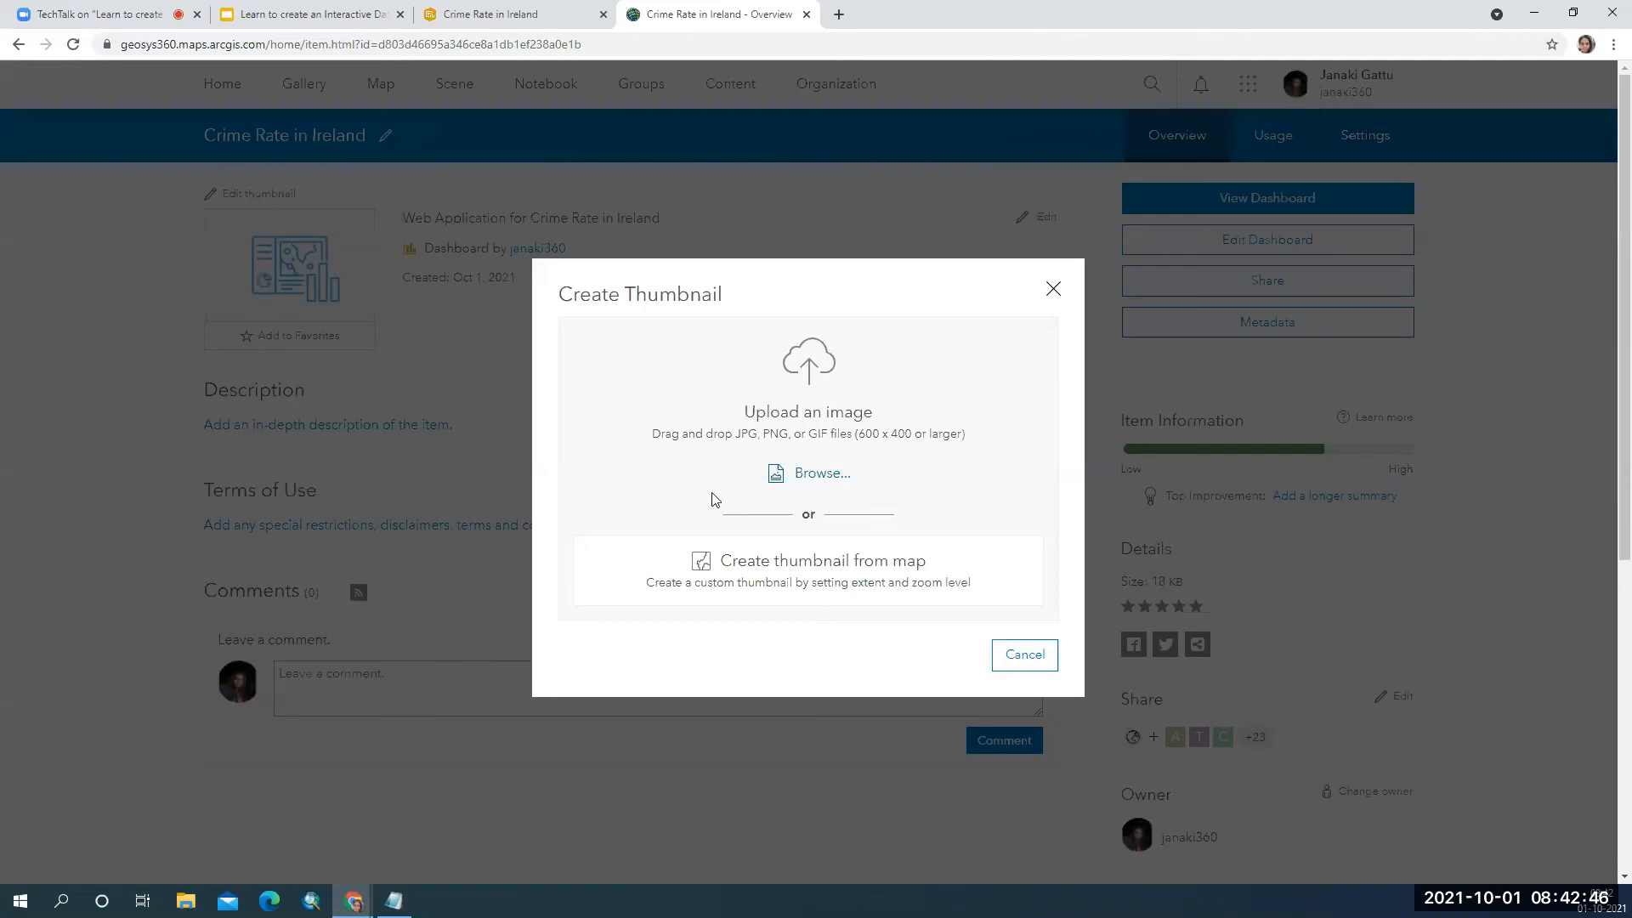
{"action": "left_click", "coordinate": [475, 8]}
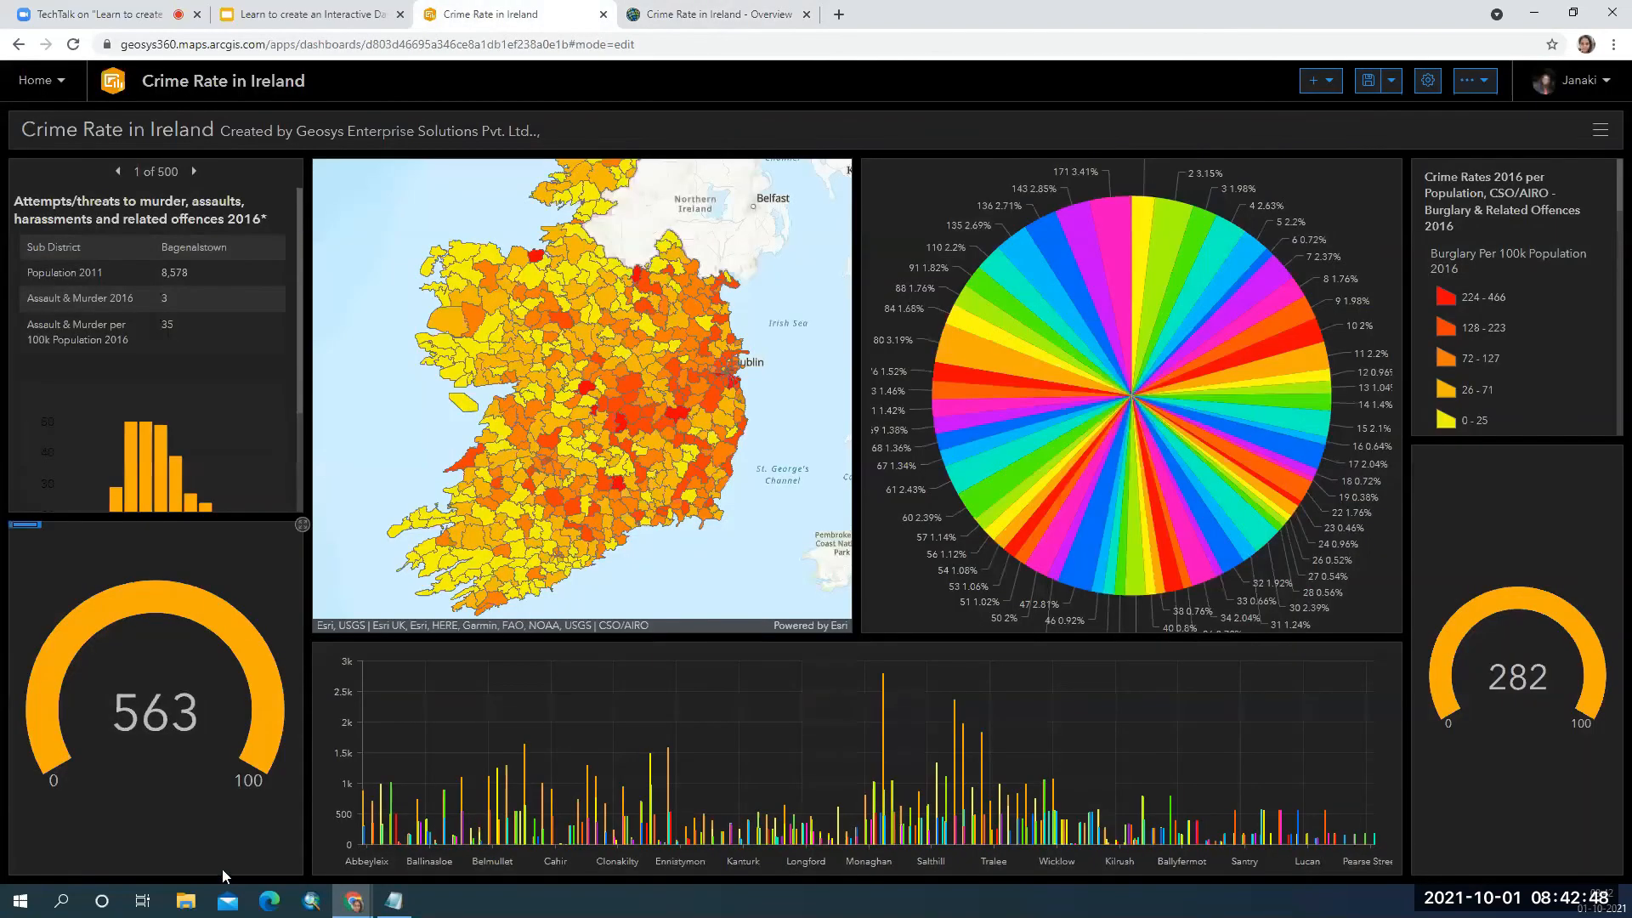
{"action": "left_click", "coordinate": [65, 904]}
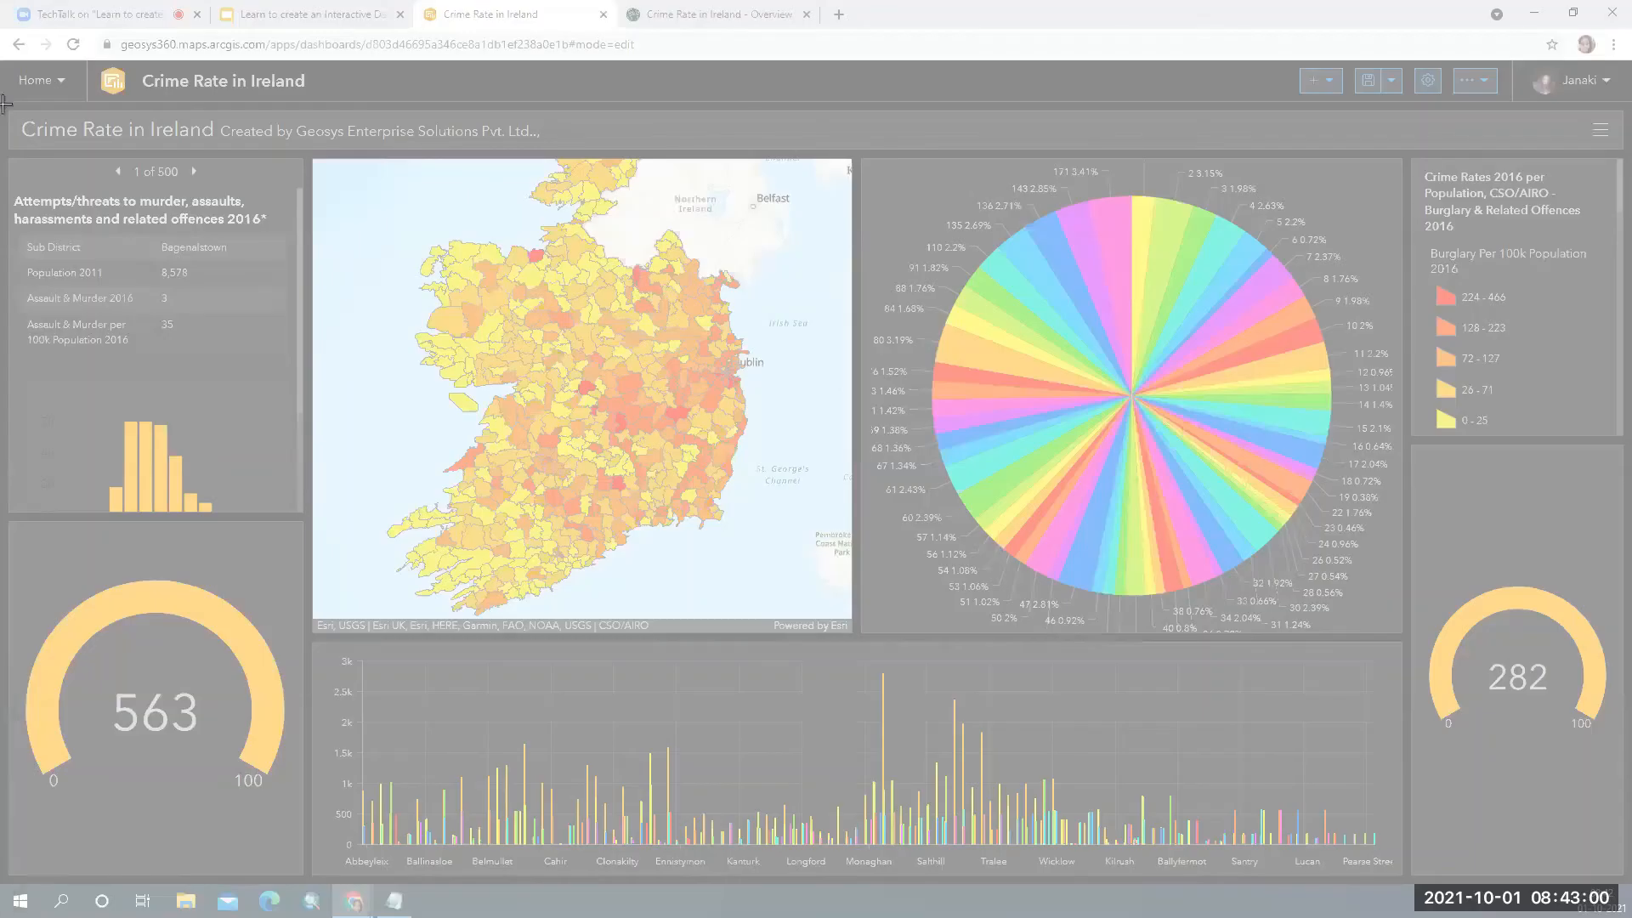
{"action": "left_click_drag", "start_coordinate": [2, 102], "coordinate": [1625, 881]}
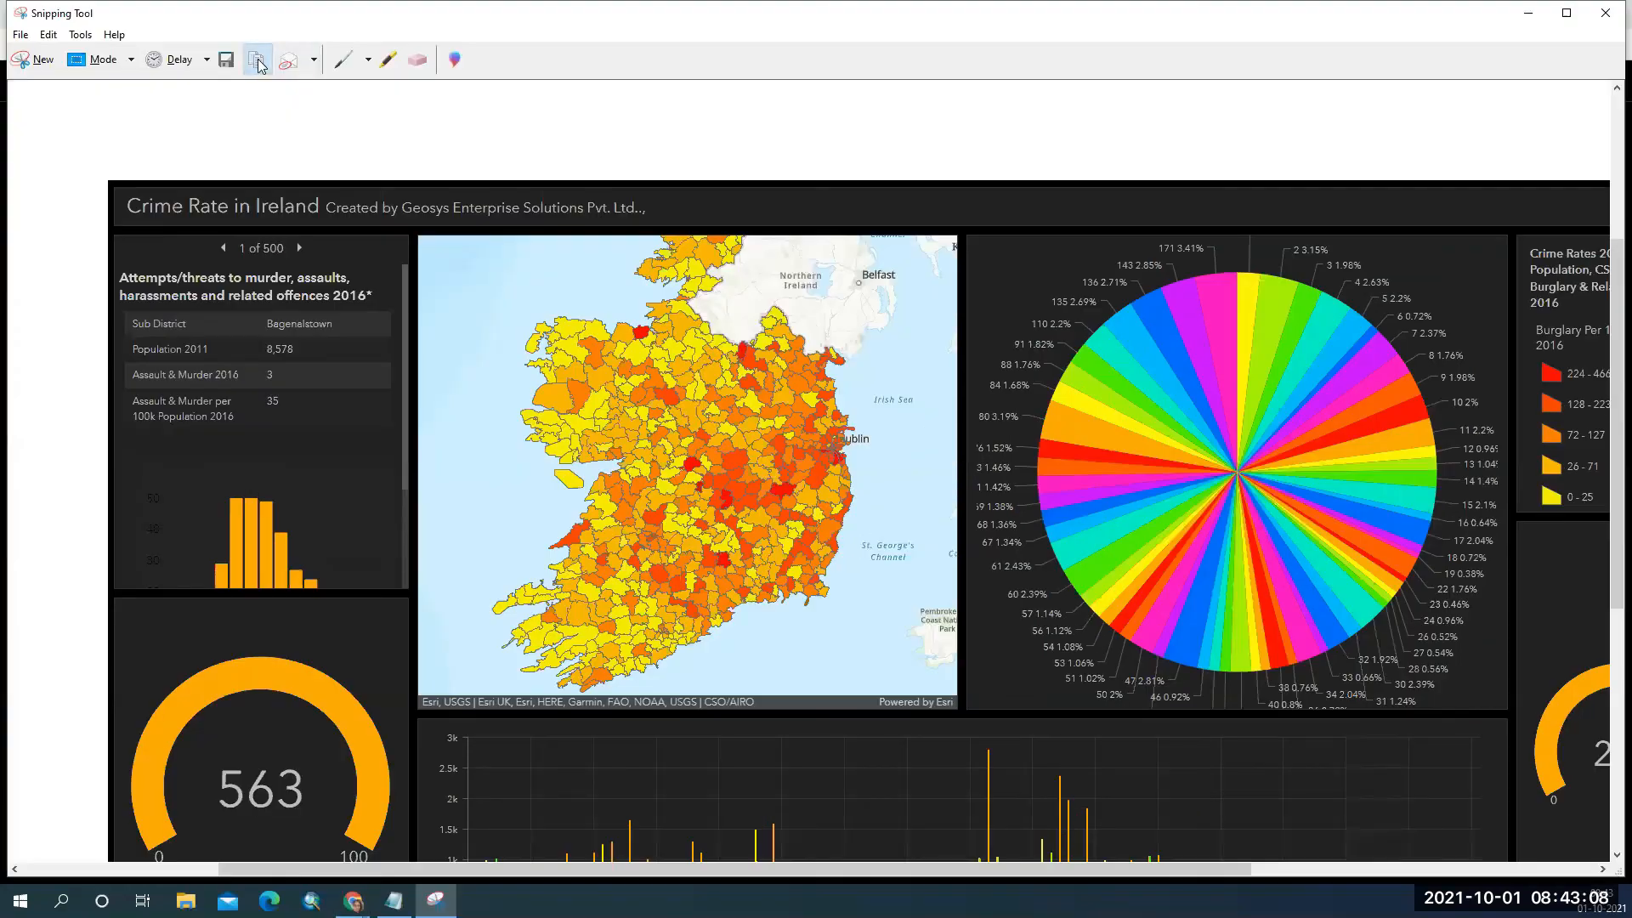
Save the snip as a JPEG named Dashboard in Downloads, replacing the existing file, and close Snipping Tool.
{"action": "left_click", "coordinate": [227, 61]}
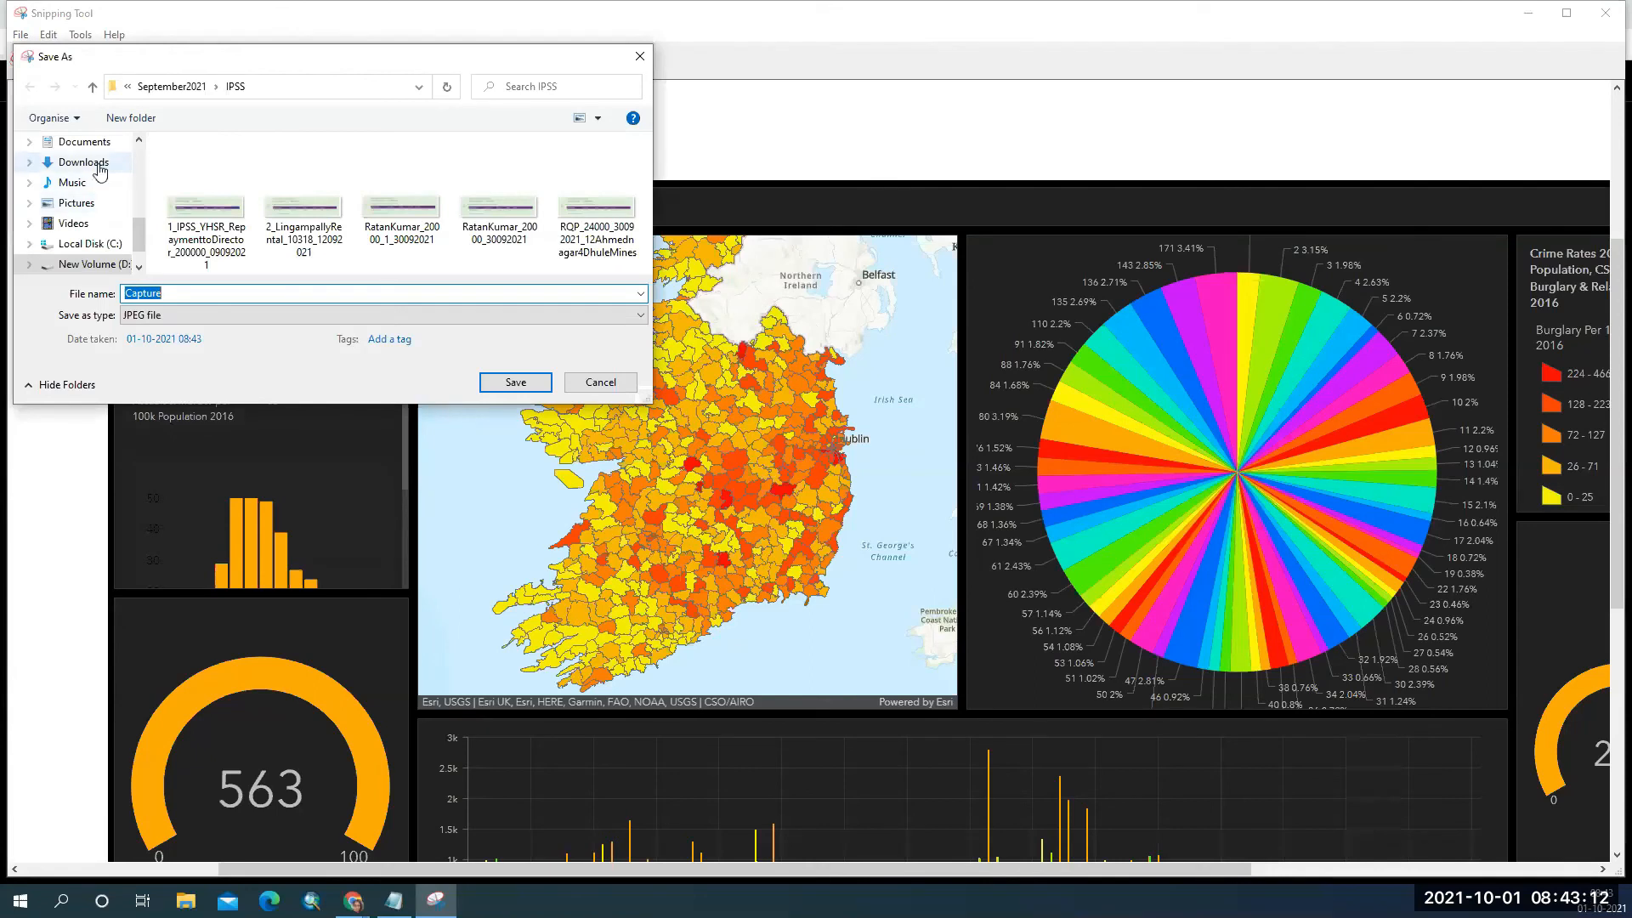
{"action": "left_click", "coordinate": [83, 162]}
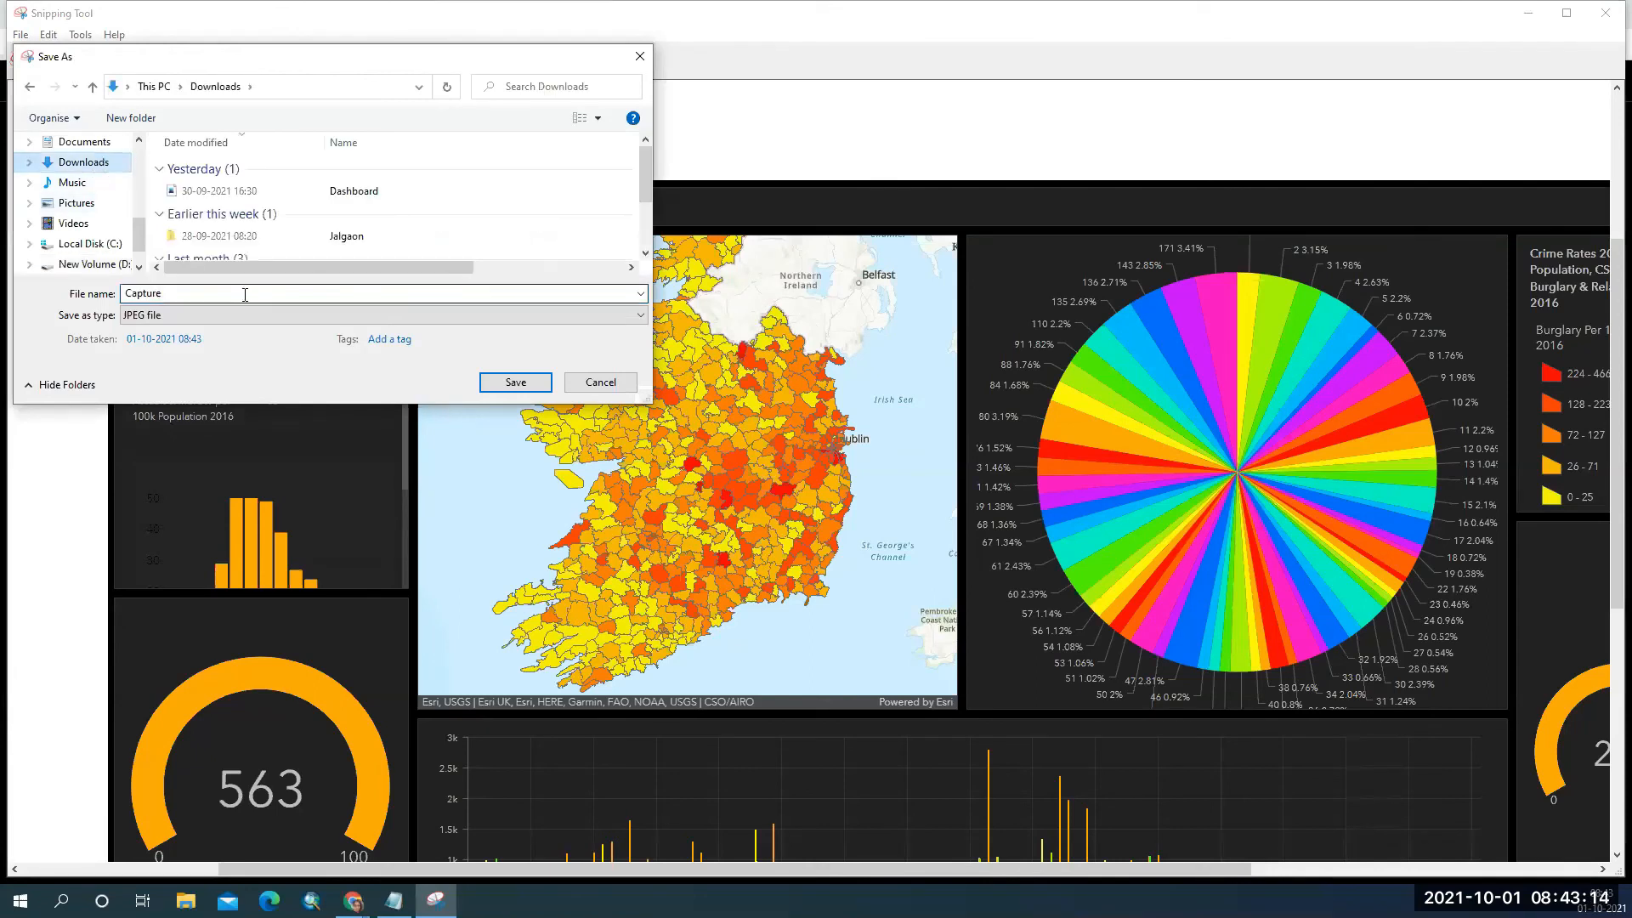
{"action": "left_click", "coordinate": [357, 191]}
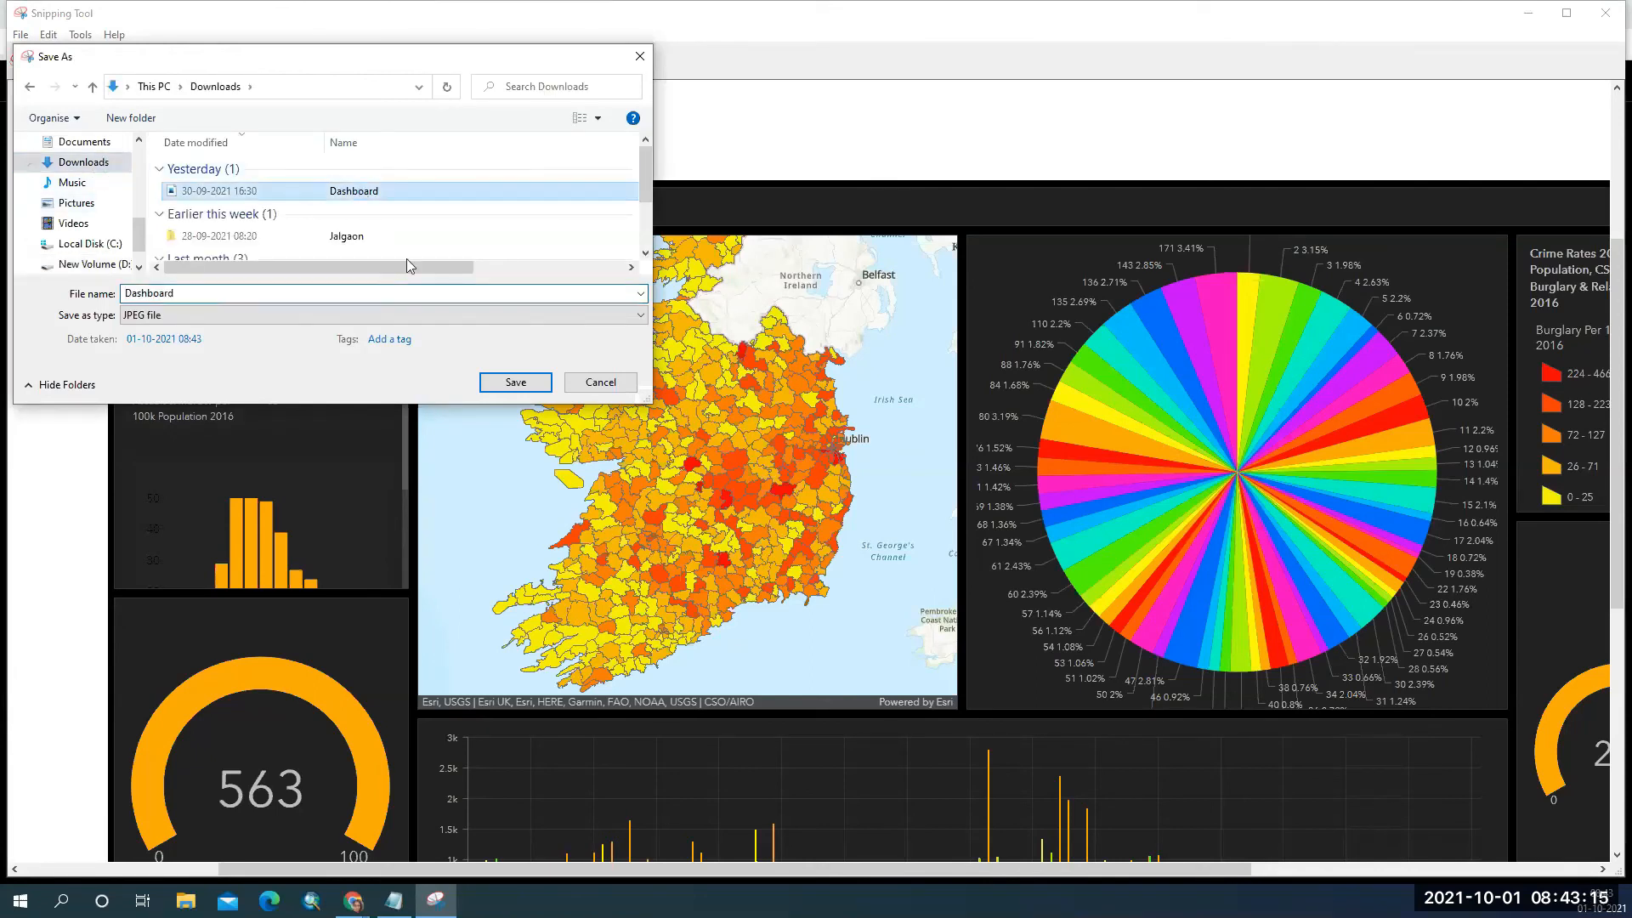
{"action": "left_click", "coordinate": [522, 383]}
{"action": "left_click", "coordinate": [848, 451]}
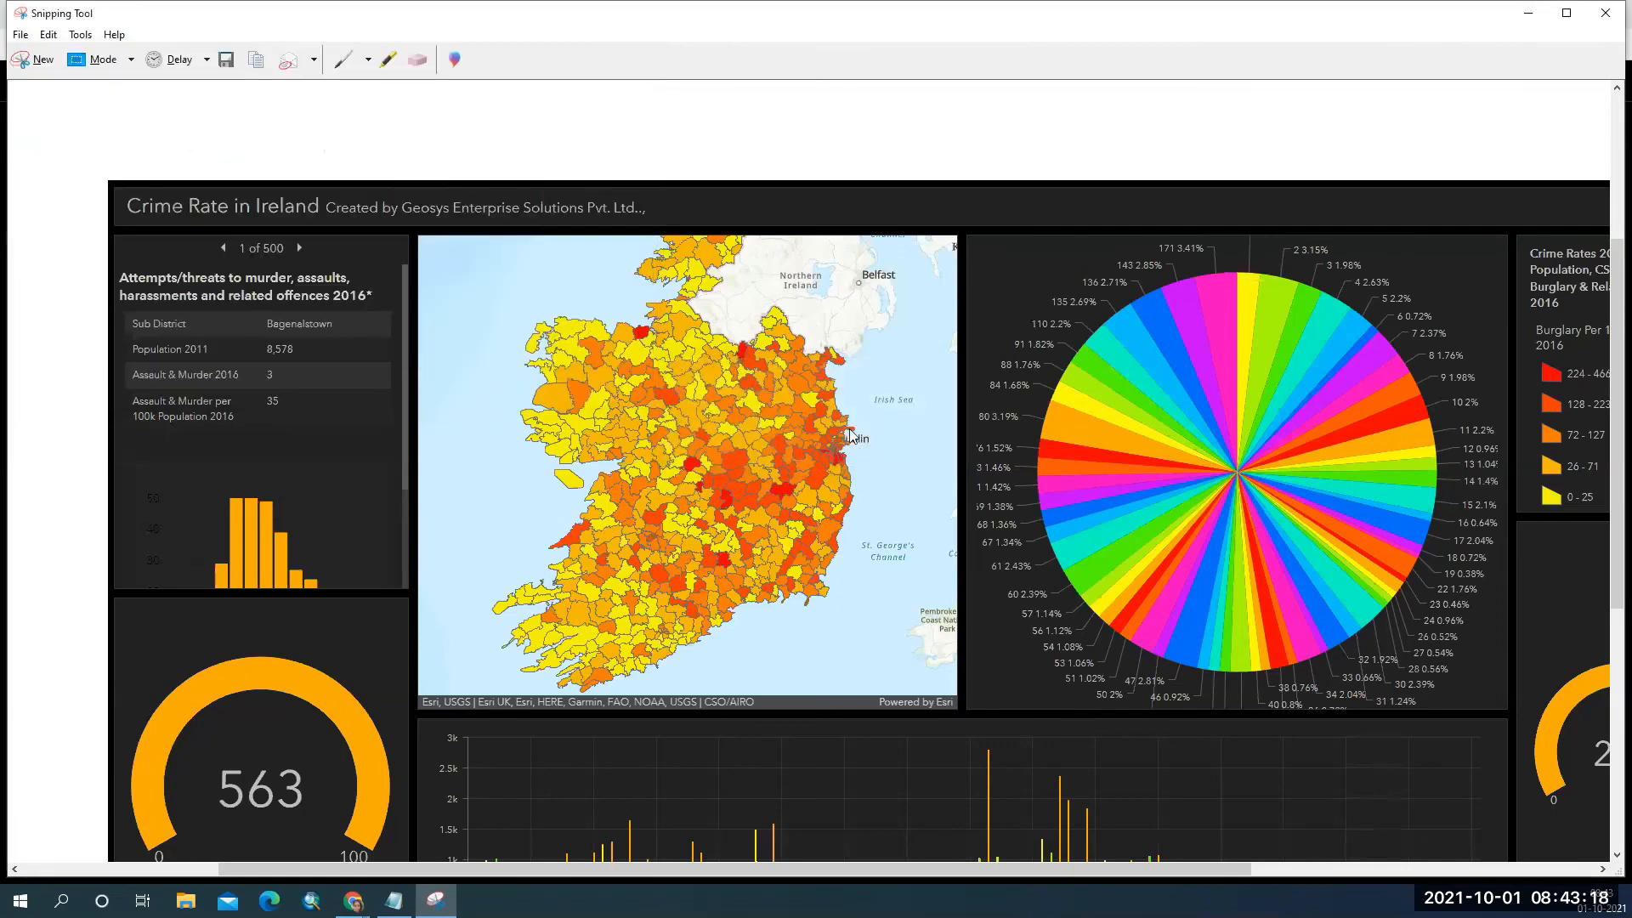
{"action": "left_click", "coordinate": [1604, 20]}
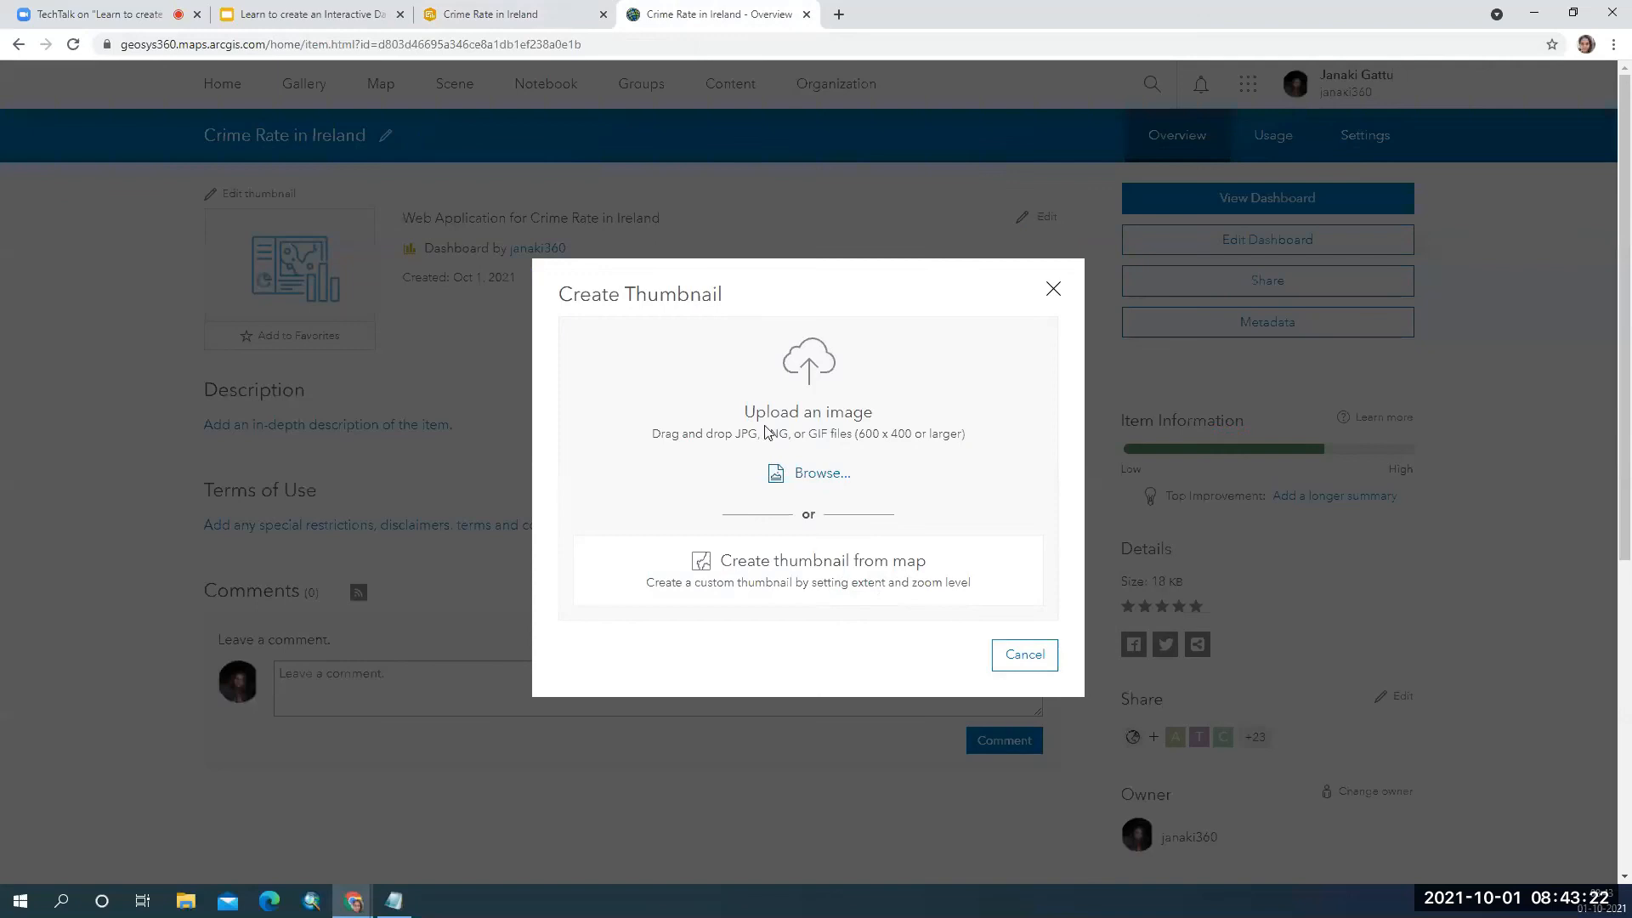
Upload the Dashboard image from Downloads as the item's thumbnail, zoomed out so the whole dashboard layout fits the frame.
{"action": "left_click", "coordinate": [819, 474]}
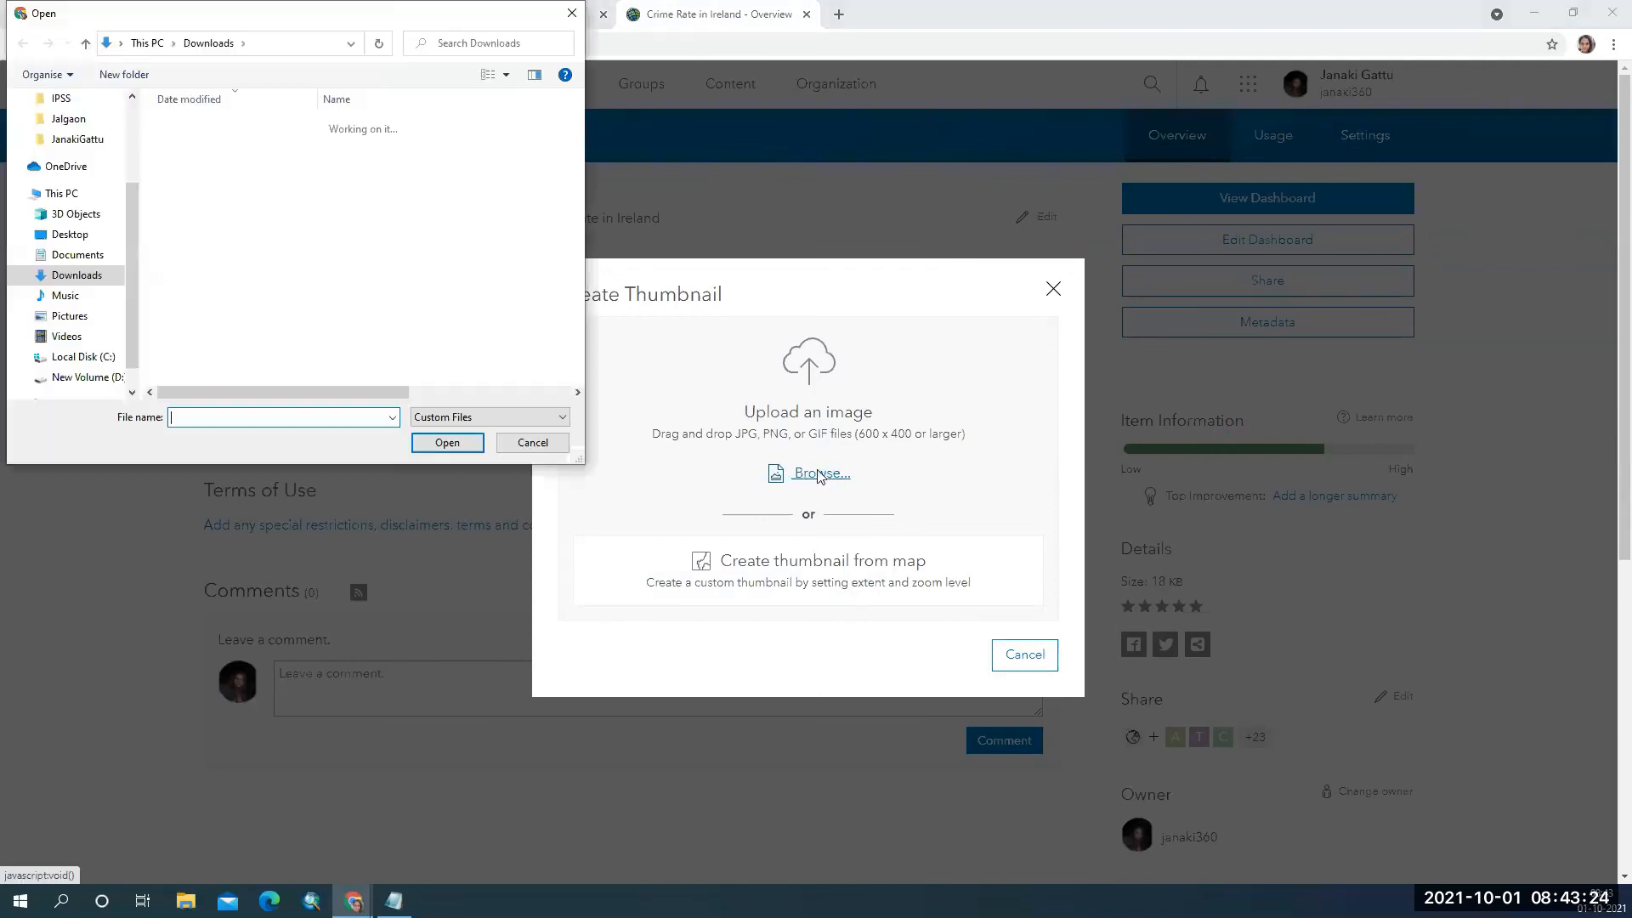
{"action": "double_click", "coordinate": [344, 148]}
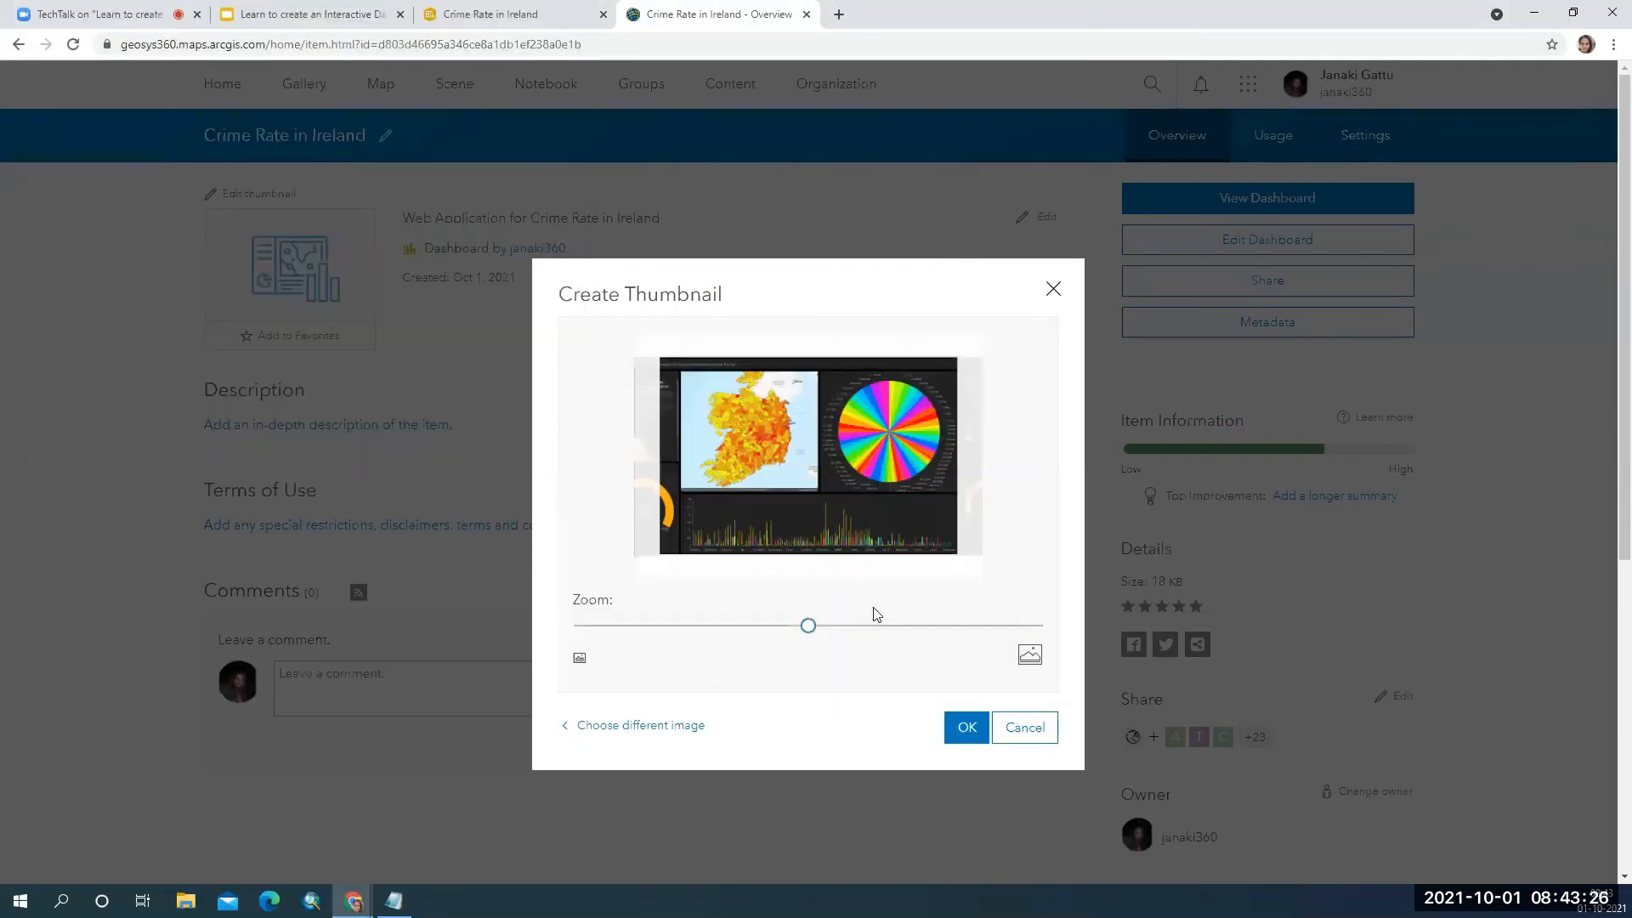
{"action": "left_click_drag", "start_coordinate": [808, 625], "coordinate": [792, 629]}
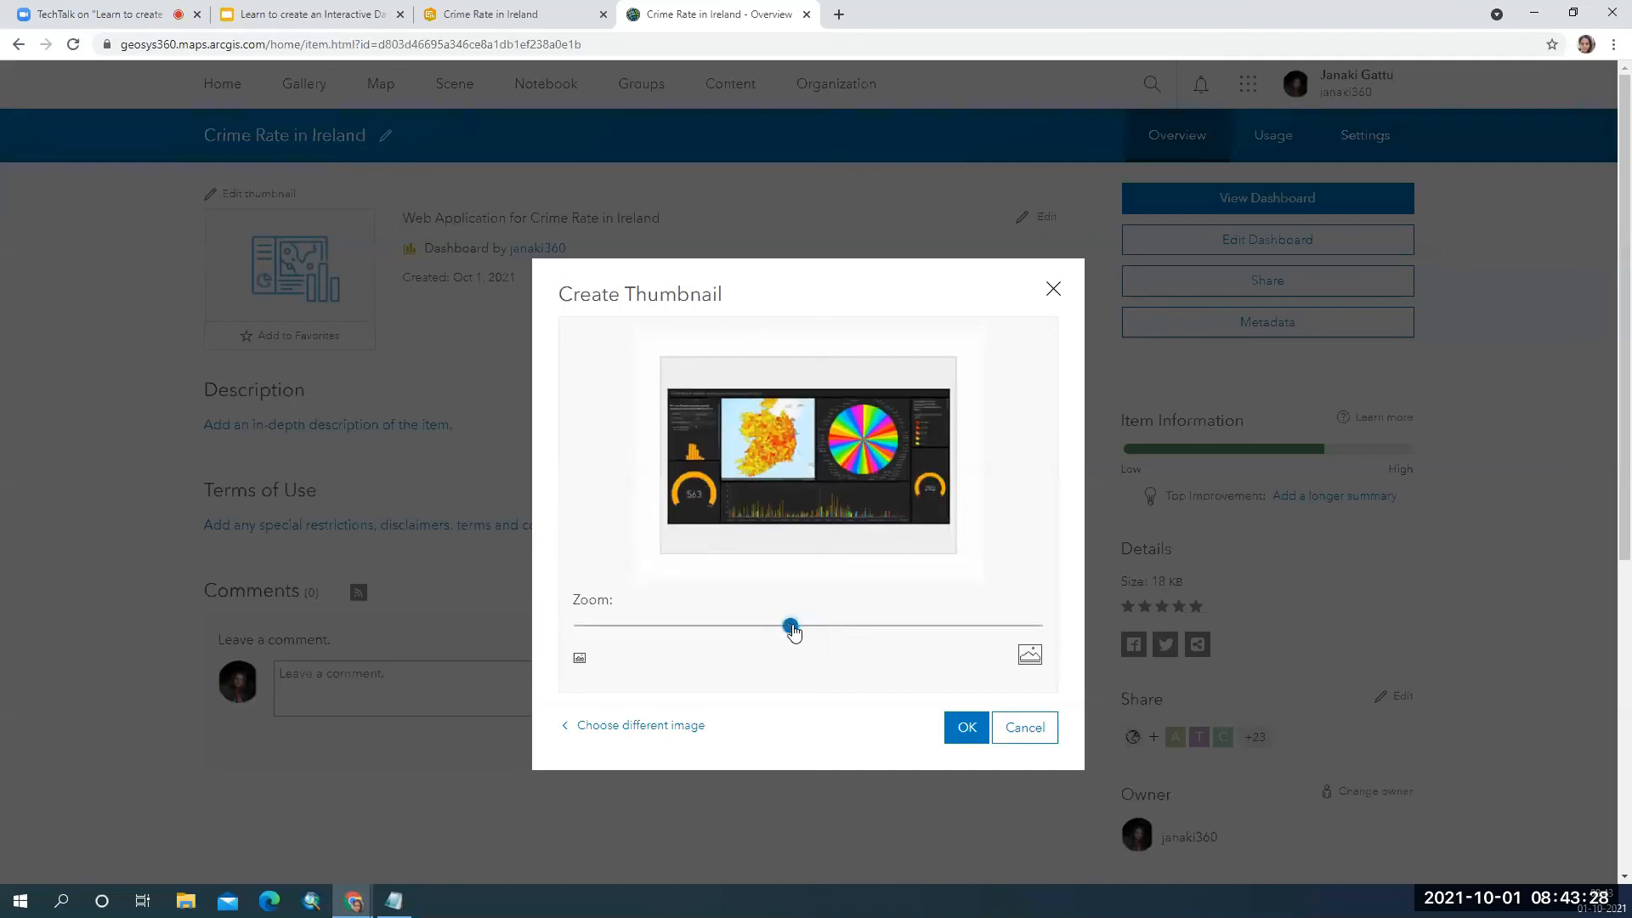
{"action": "left_click_drag", "start_coordinate": [793, 631], "coordinate": [791, 629]}
{"action": "left_click", "coordinate": [980, 736]}
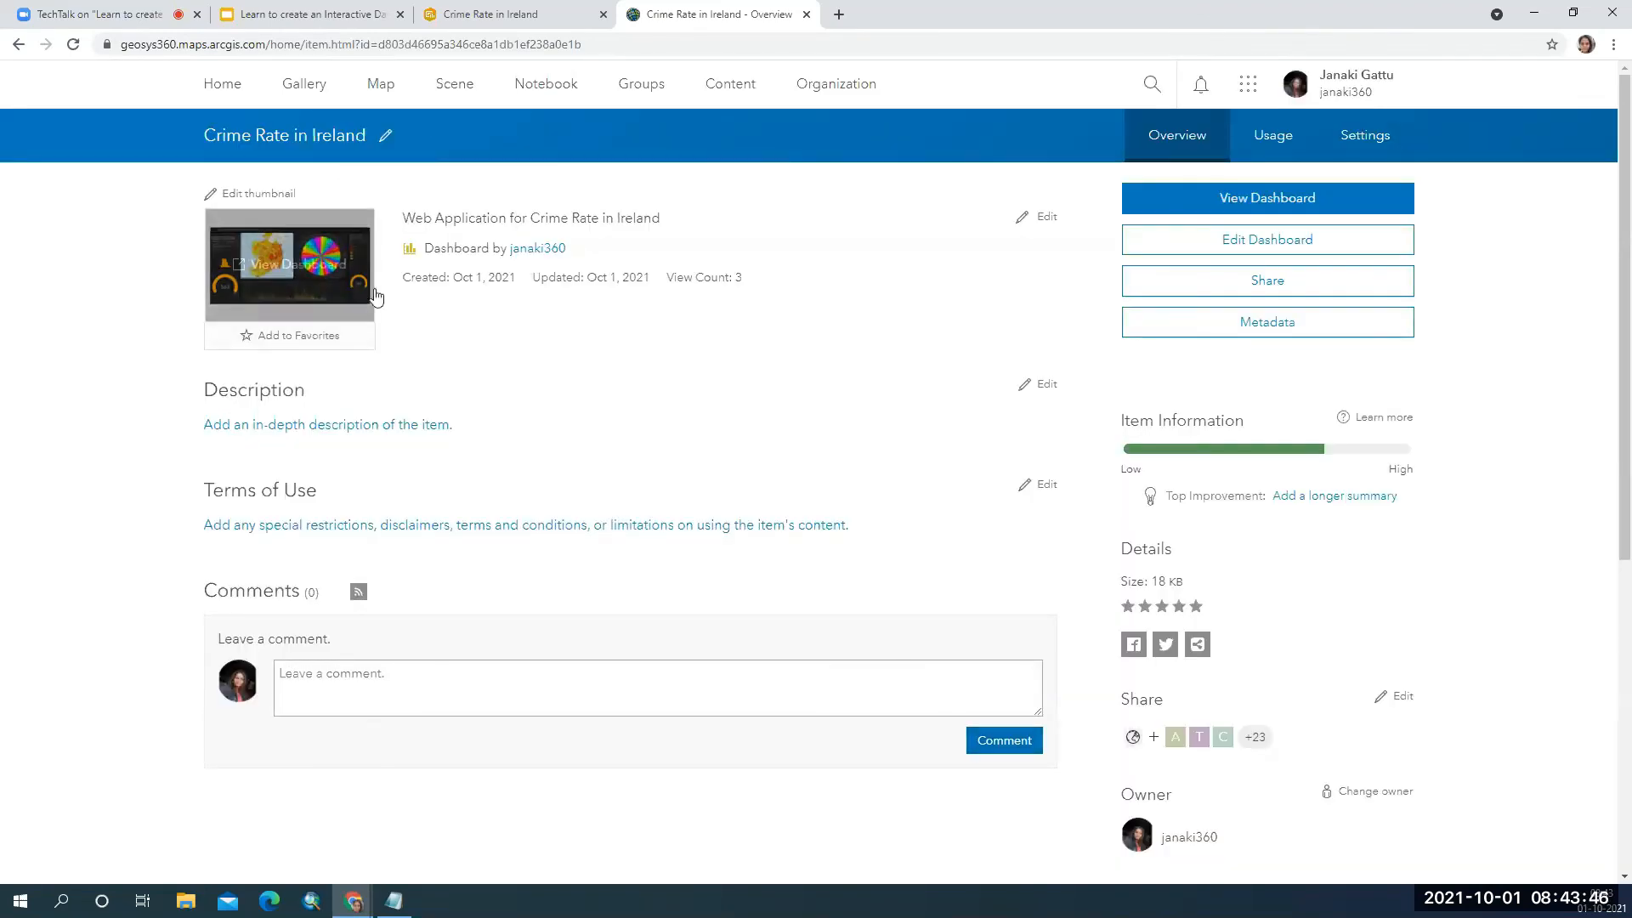
Check the dashboard's edit page, go back to its item page, and save the sharing level as Everyone (public).
{"action": "left_click", "coordinate": [510, 8]}
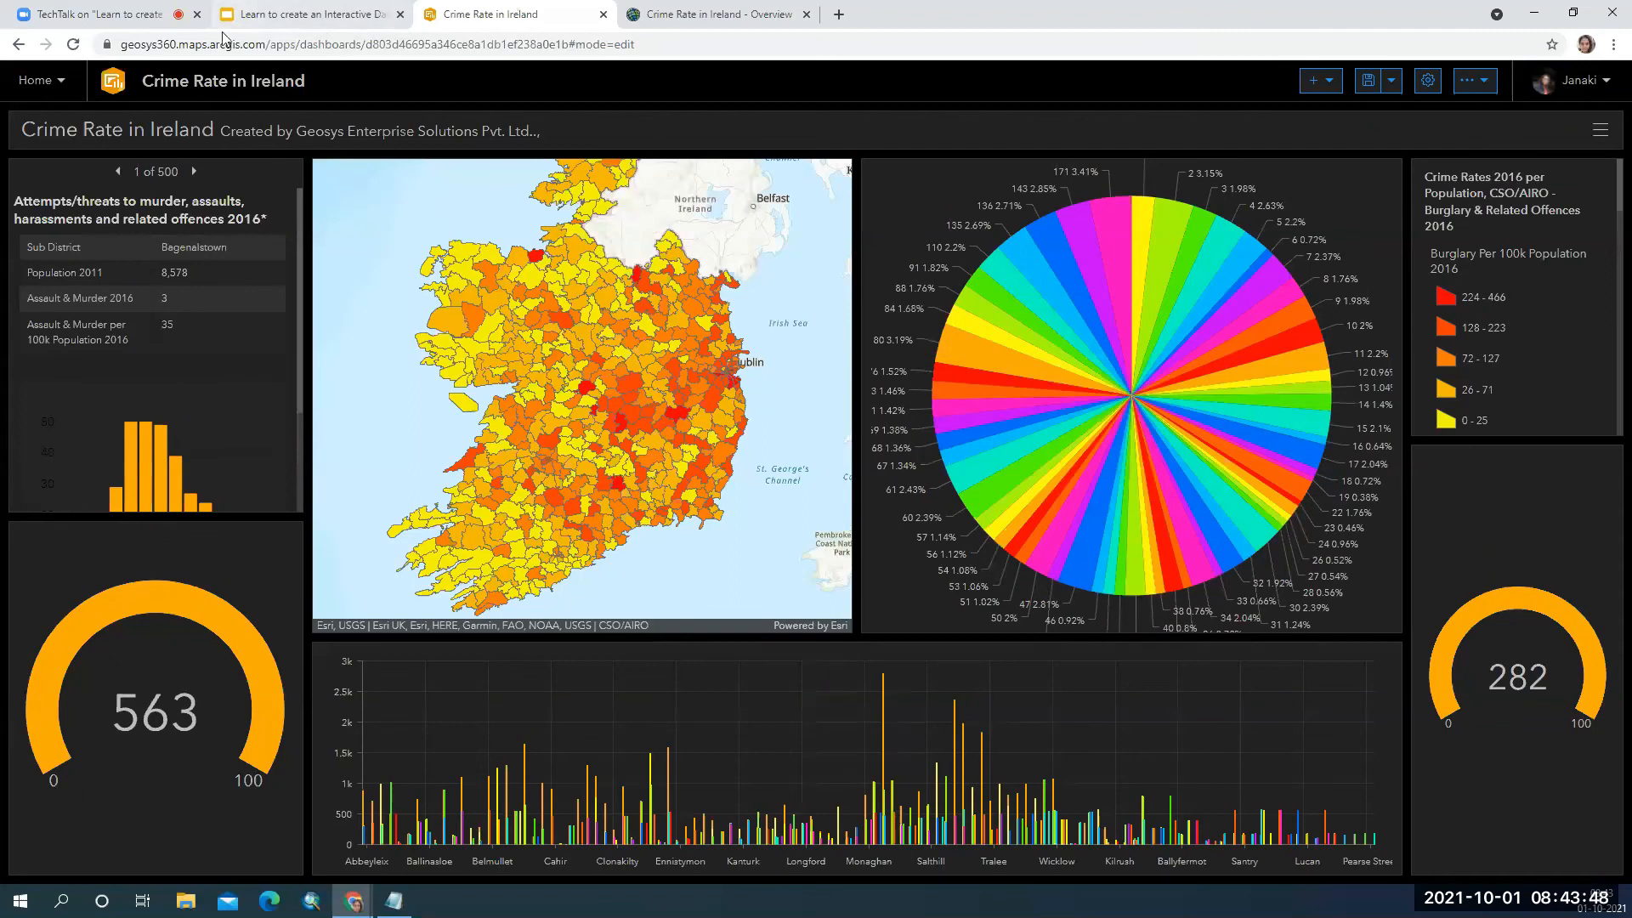
{"action": "left_click", "coordinate": [654, 13]}
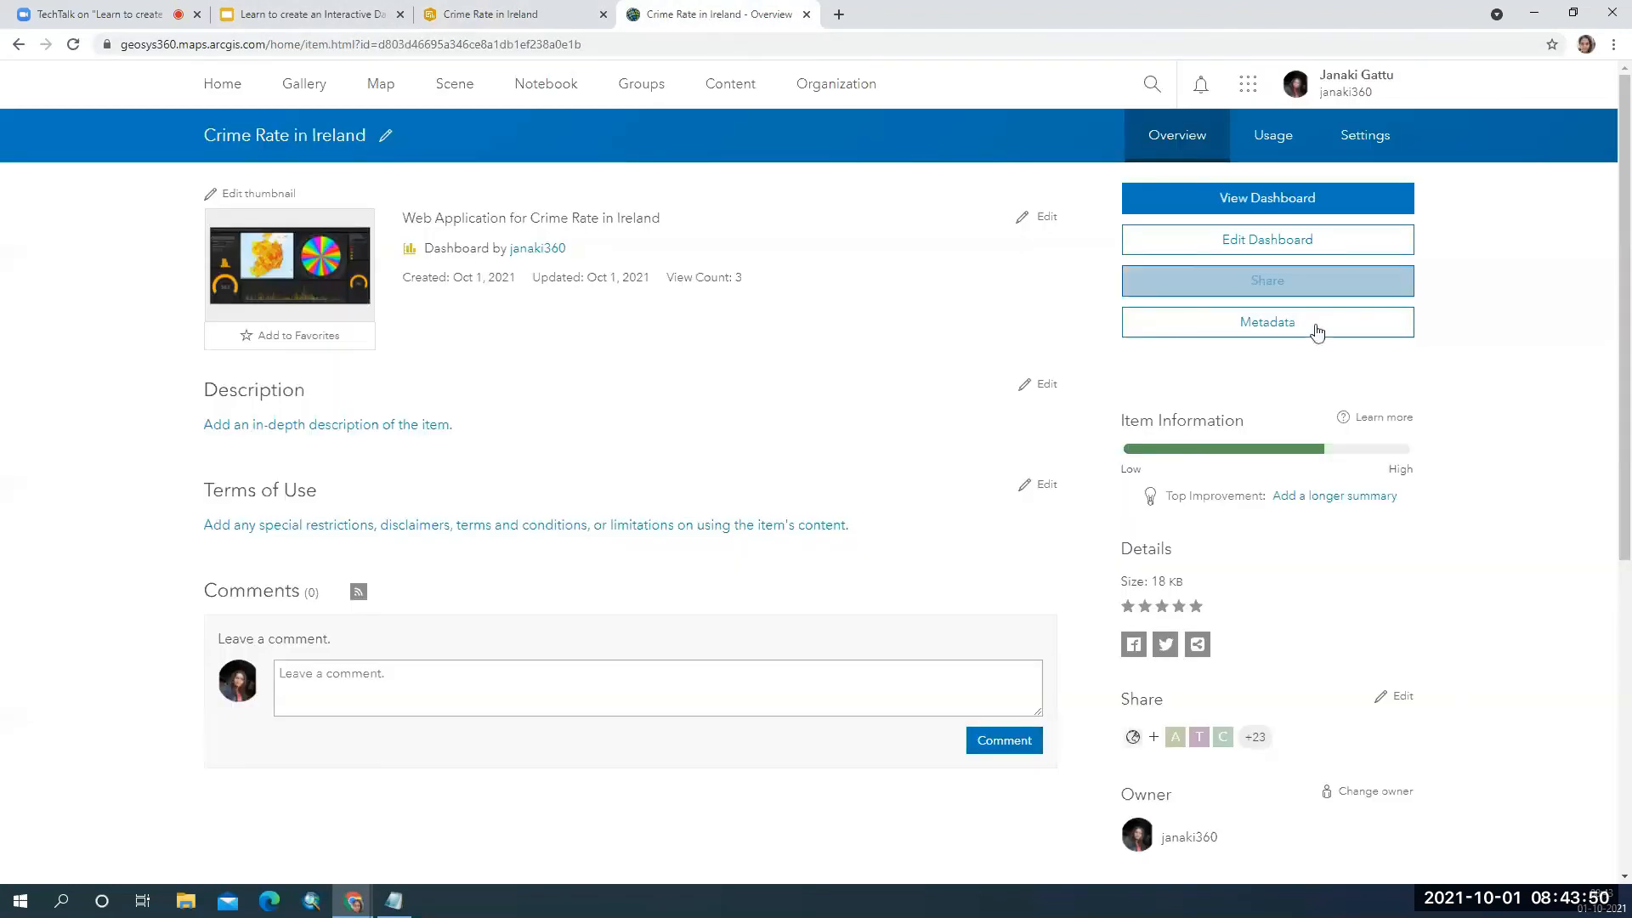
{"action": "left_click", "coordinate": [1267, 283]}
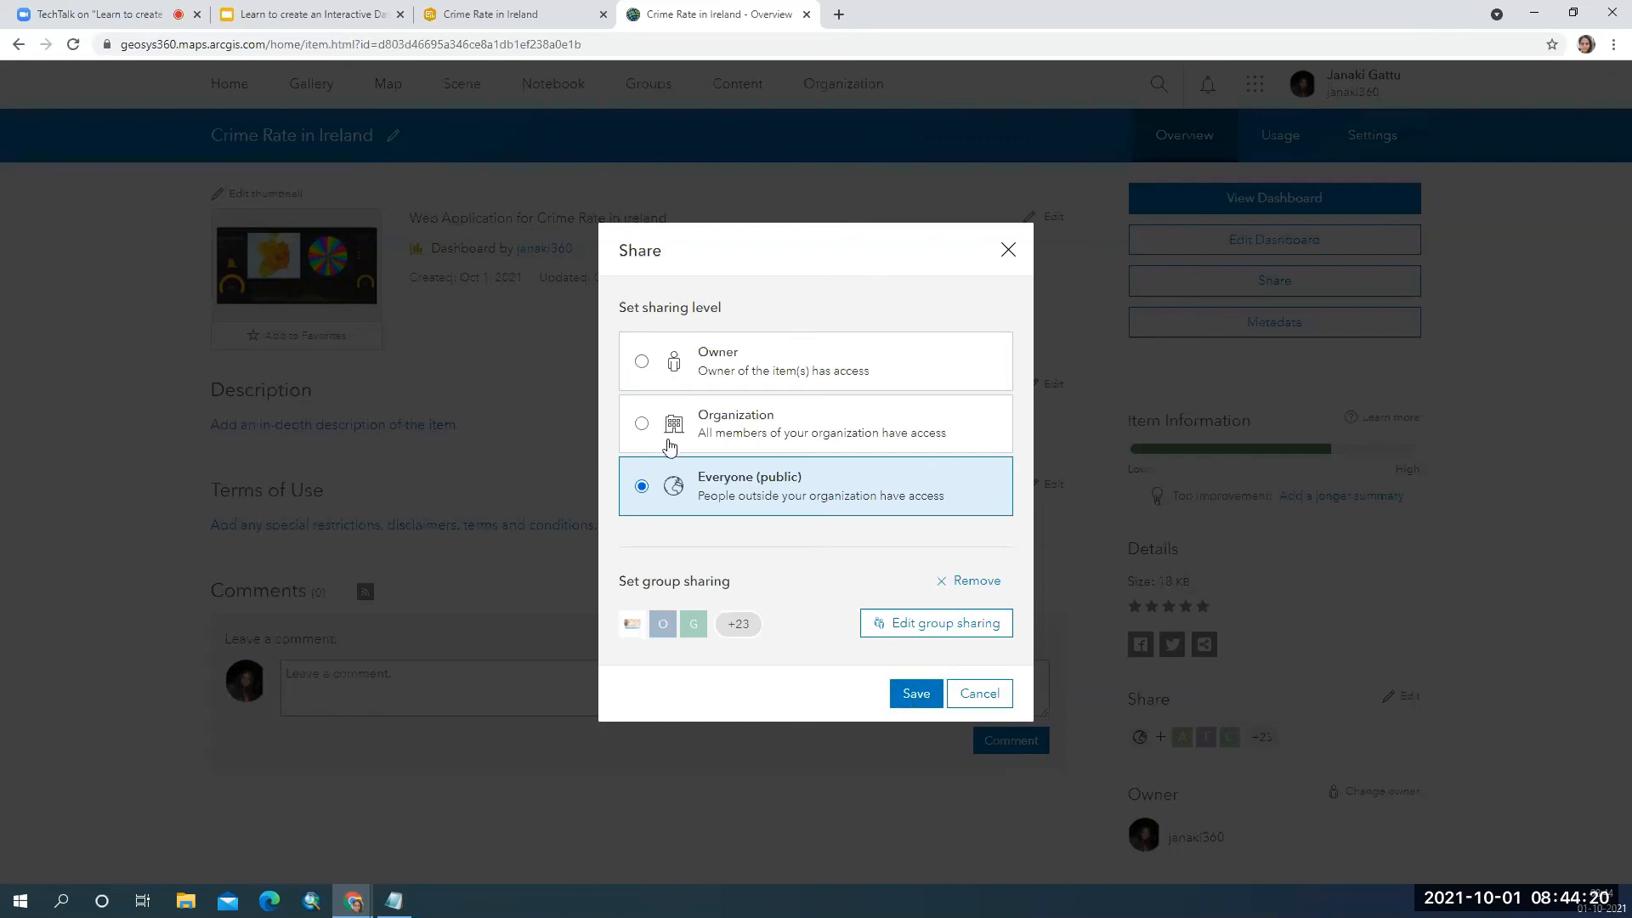
{"action": "left_click", "coordinate": [911, 694]}
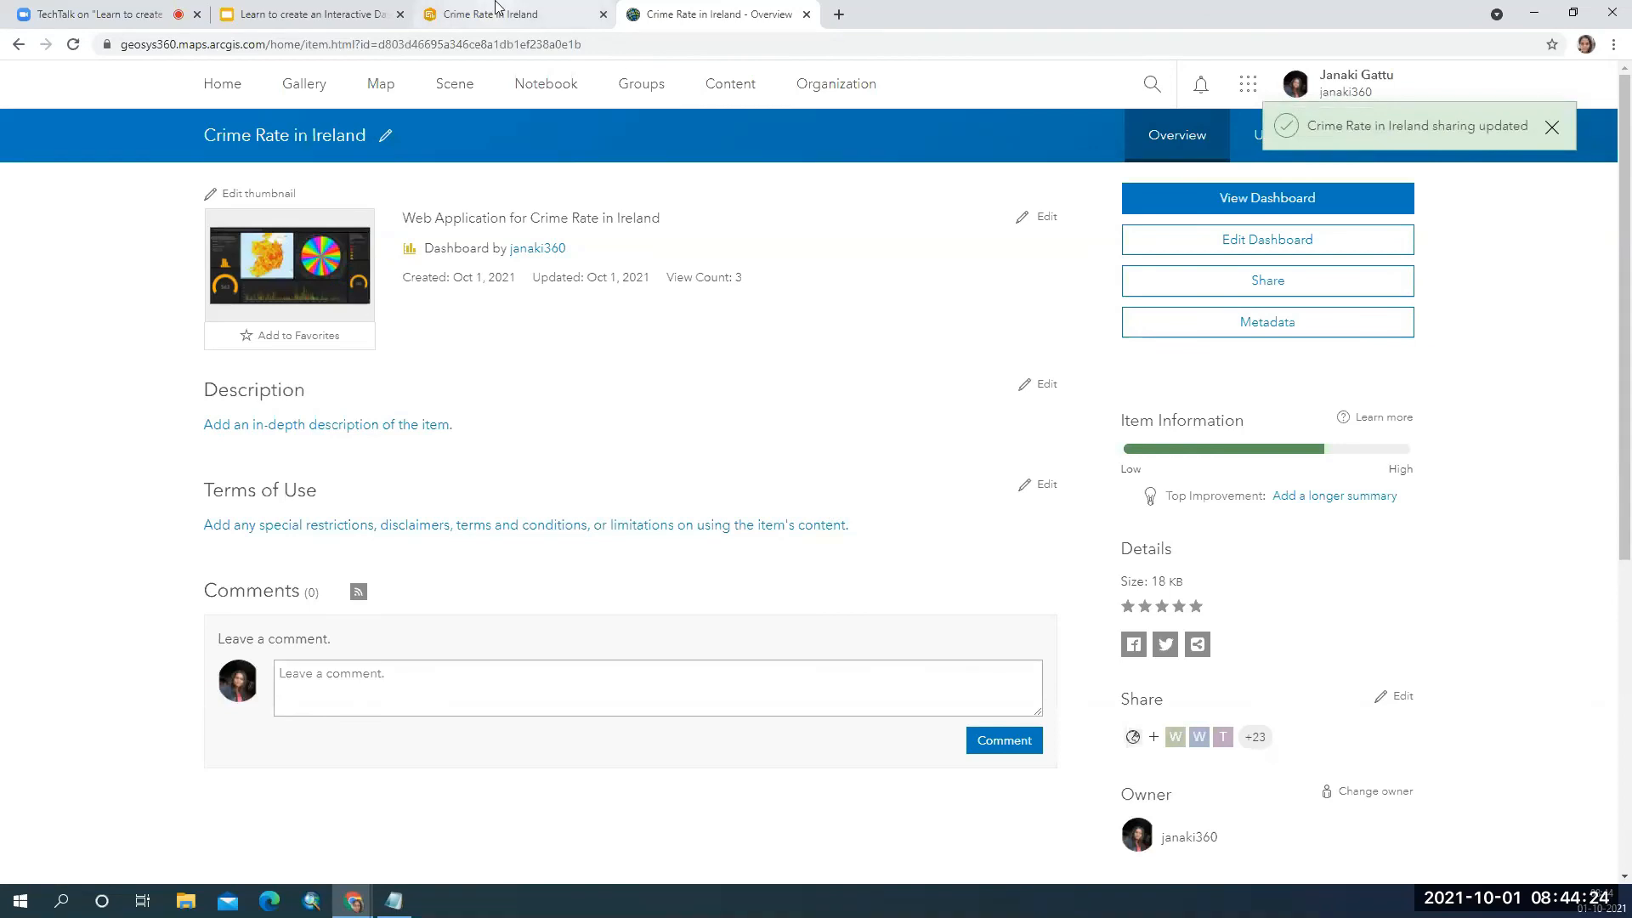
Open ArcGIS Dashboards from the item page, look for Crime Rate in Ireland under My dashboards, and return to the item page.
{"action": "left_click", "coordinate": [1241, 87]}
{"action": "left_click", "coordinate": [950, 337]}
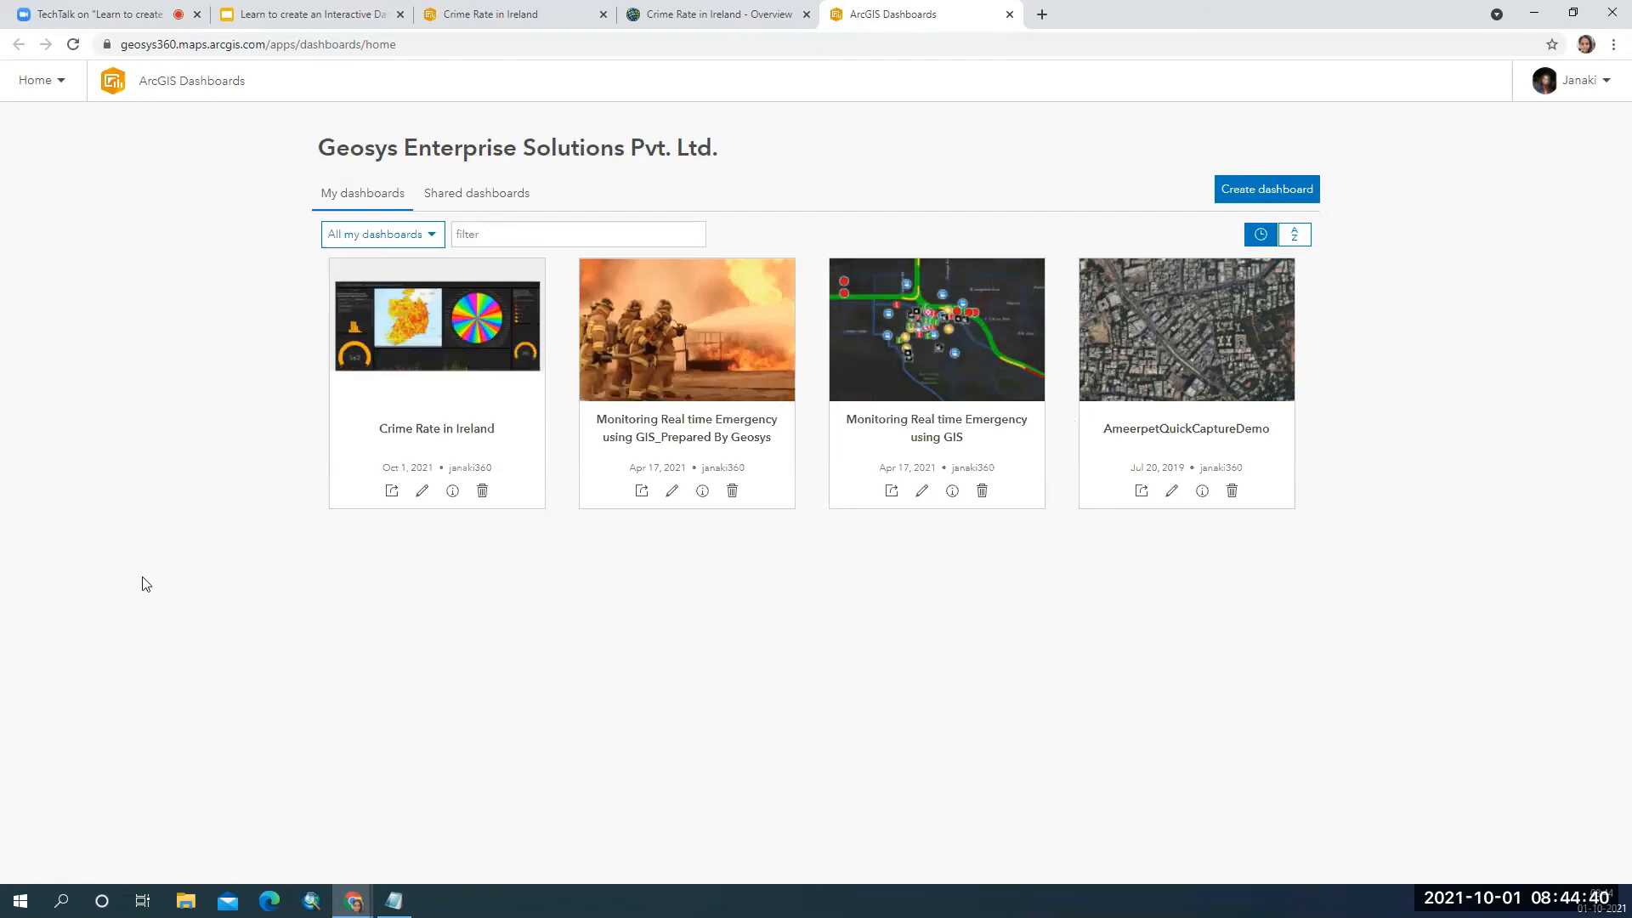
{"action": "mouse_move", "coordinate": [460, 384]}
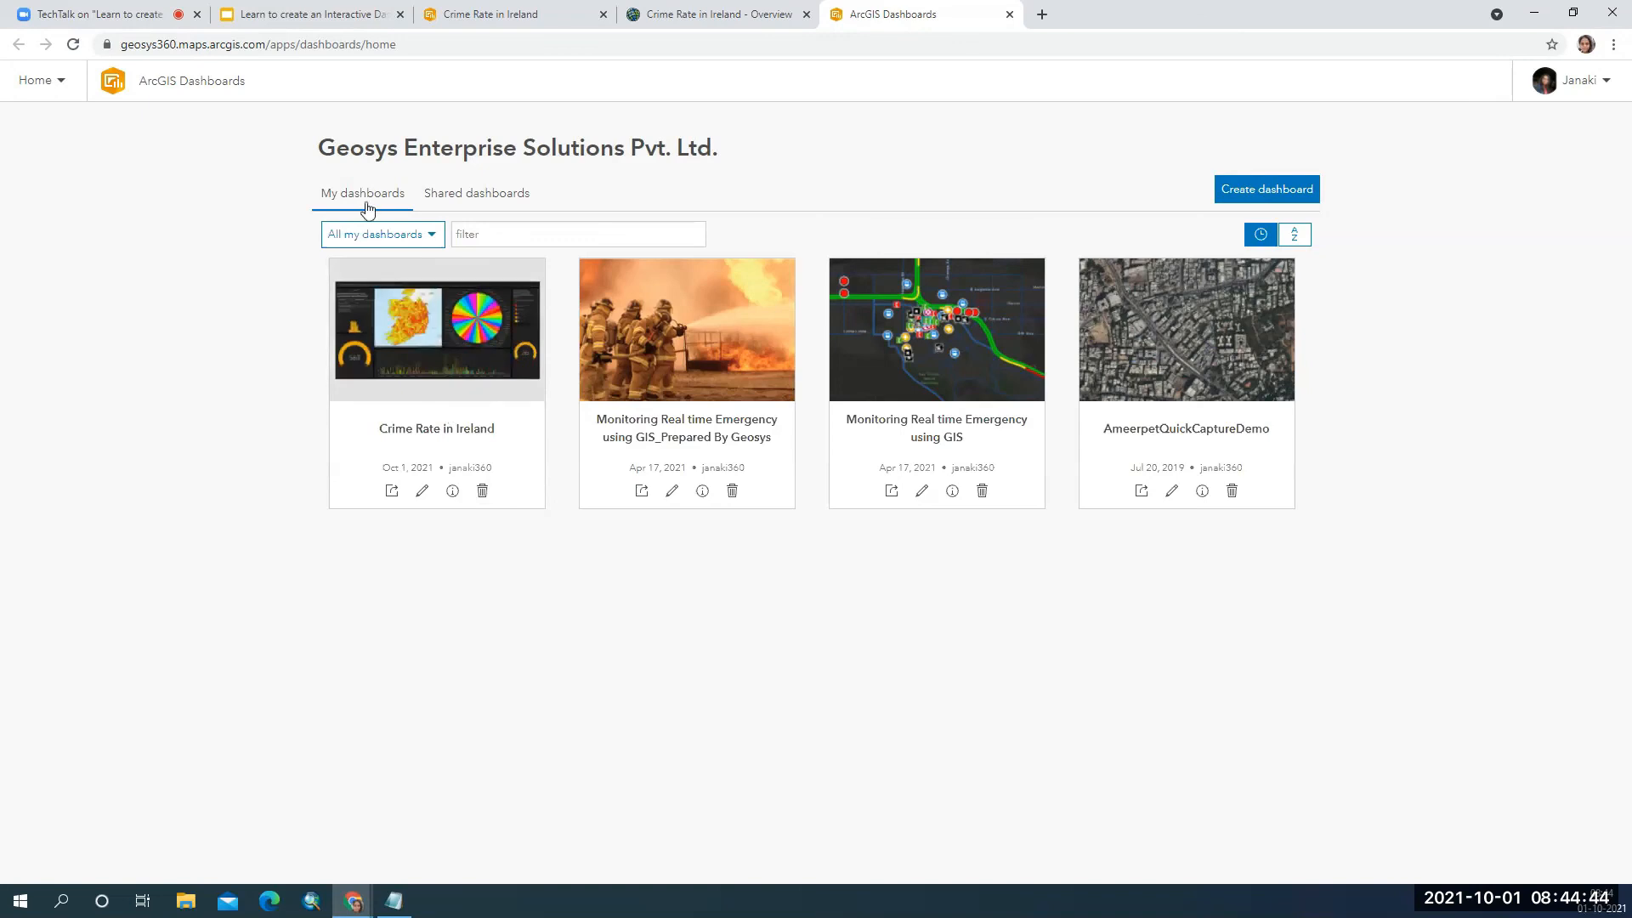
{"action": "left_click", "coordinate": [714, 14]}
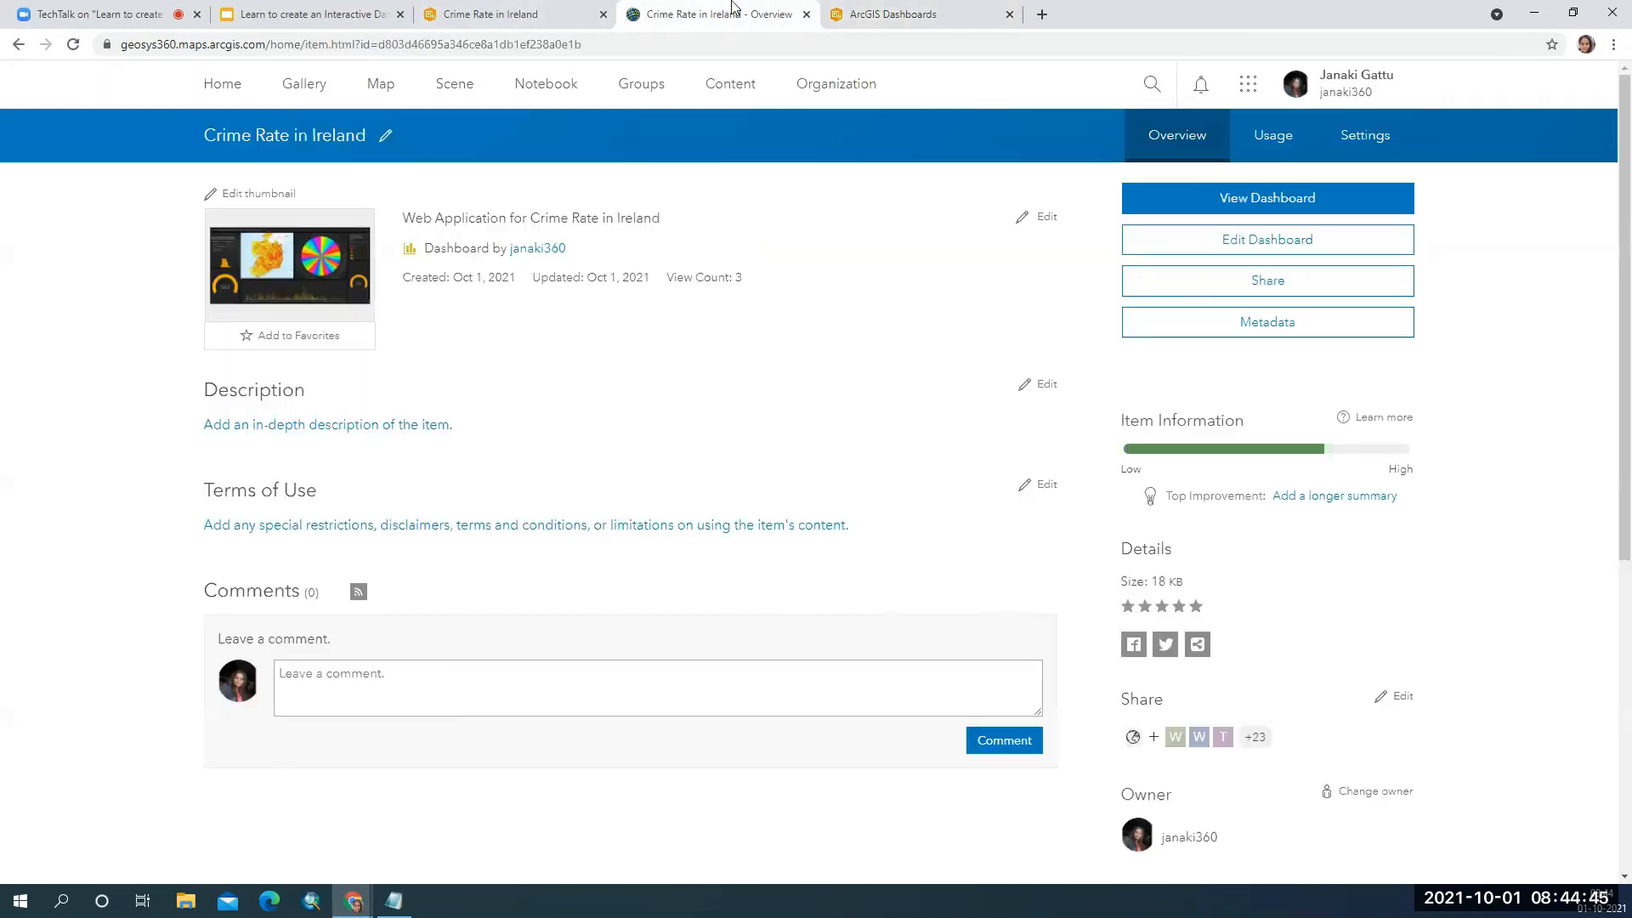
On the dashboard's edit page, inspect a sub-district's burglary pop-up and its chart on the Ireland map, and close the pop-up.
{"action": "left_click", "coordinate": [548, 8]}
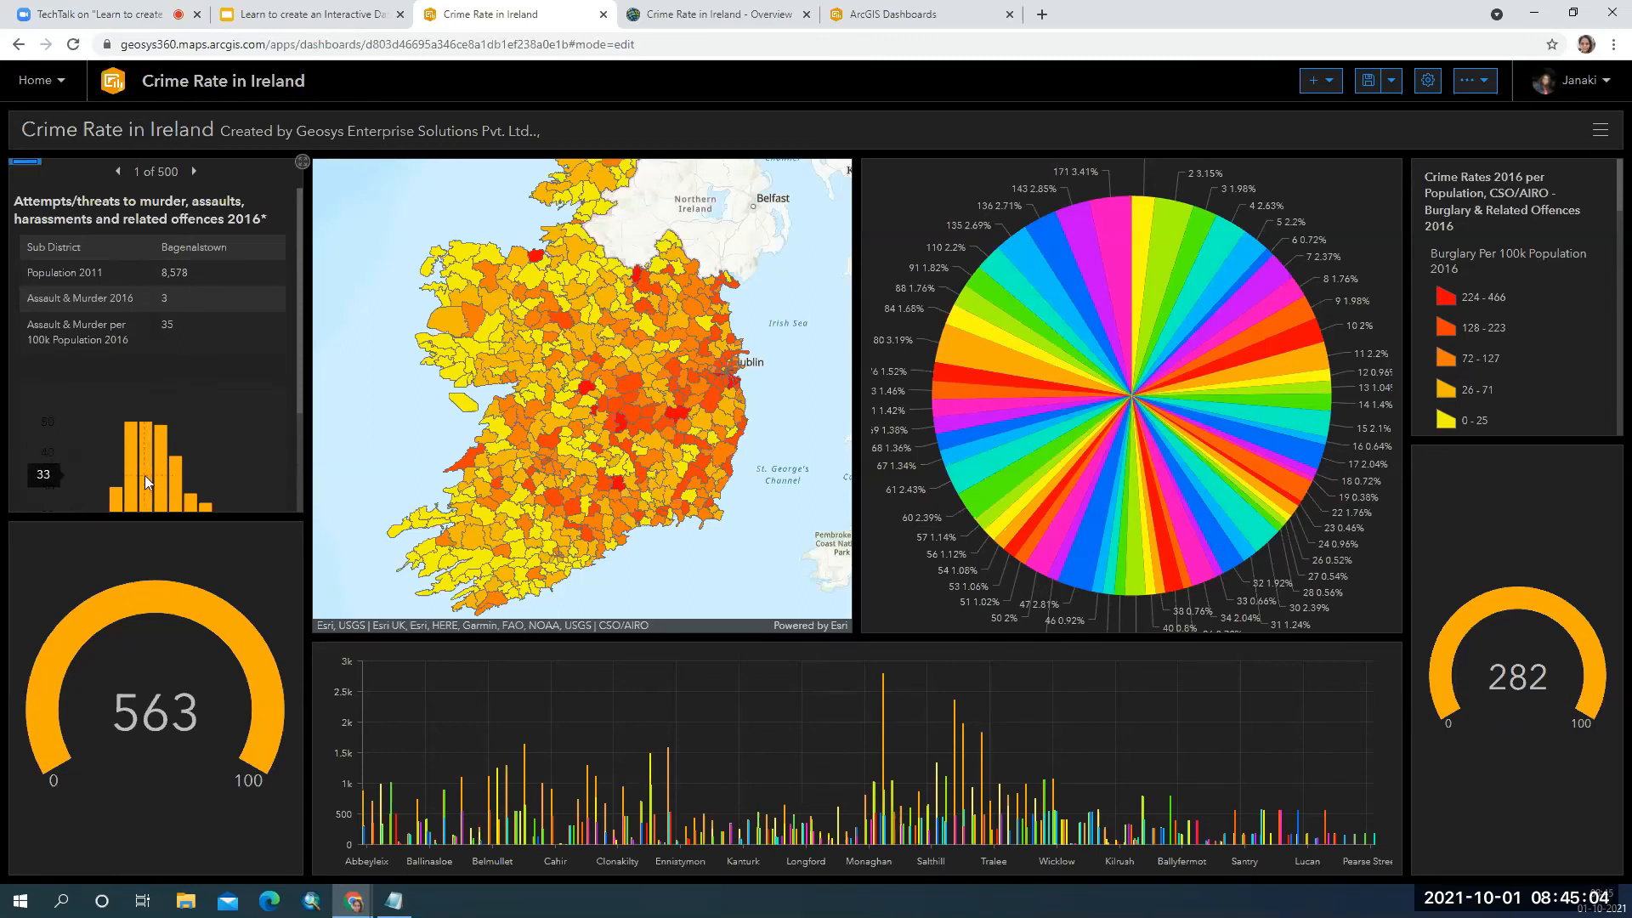
{"action": "left_click", "coordinate": [529, 473]}
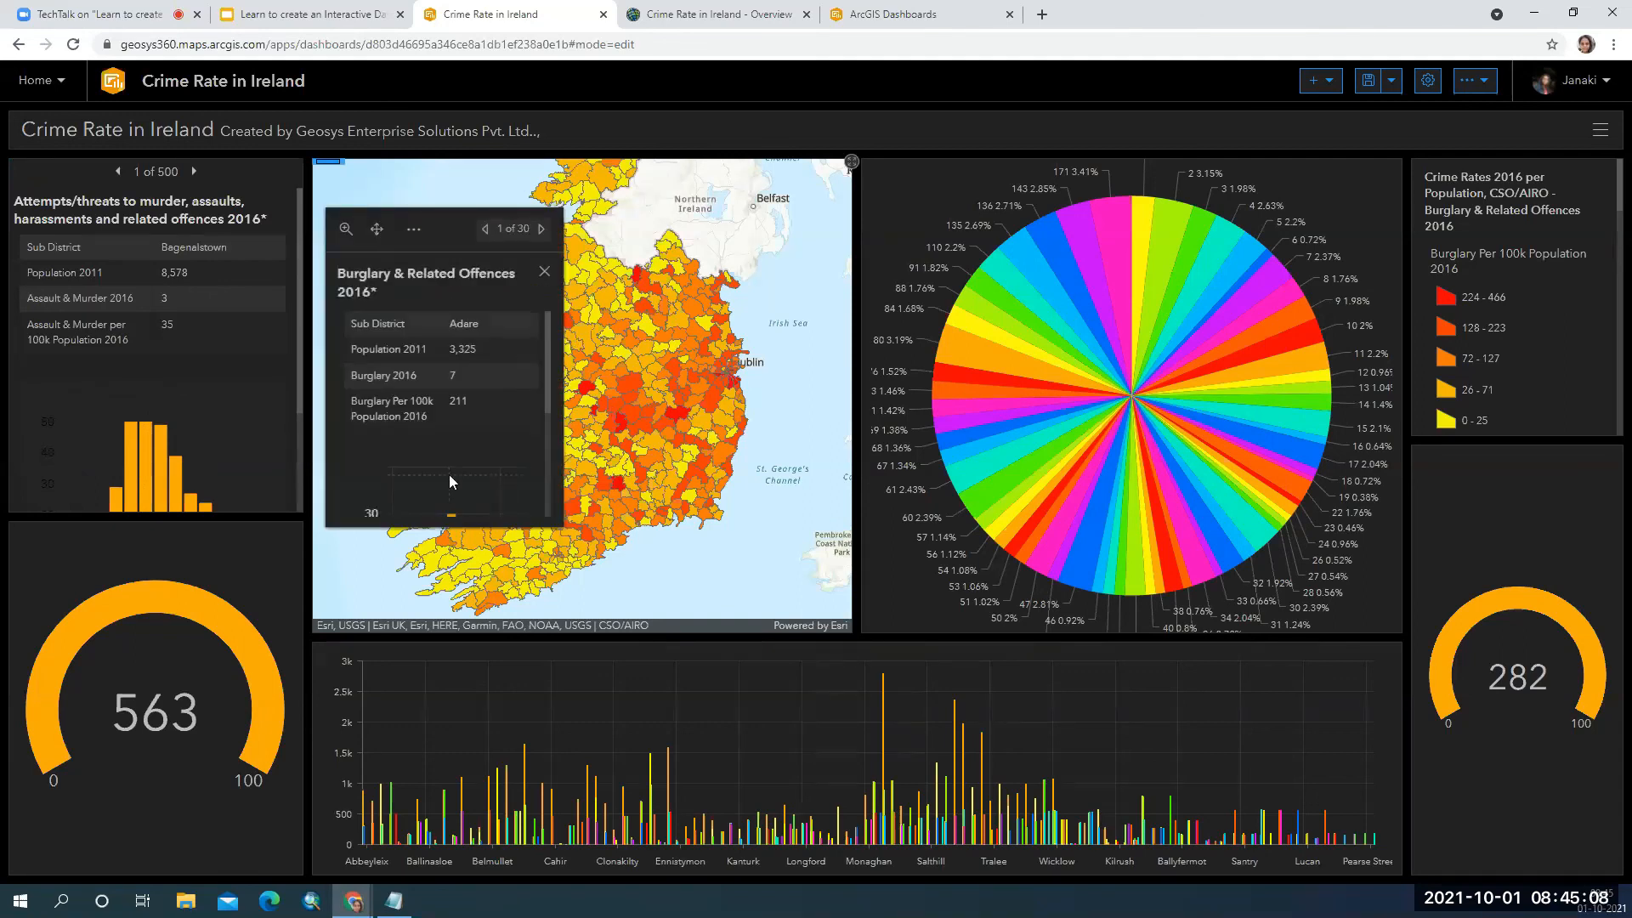
{"action": "scroll", "coordinate": [476, 418], "scroll_direction": "down", "scroll_amount": 2}
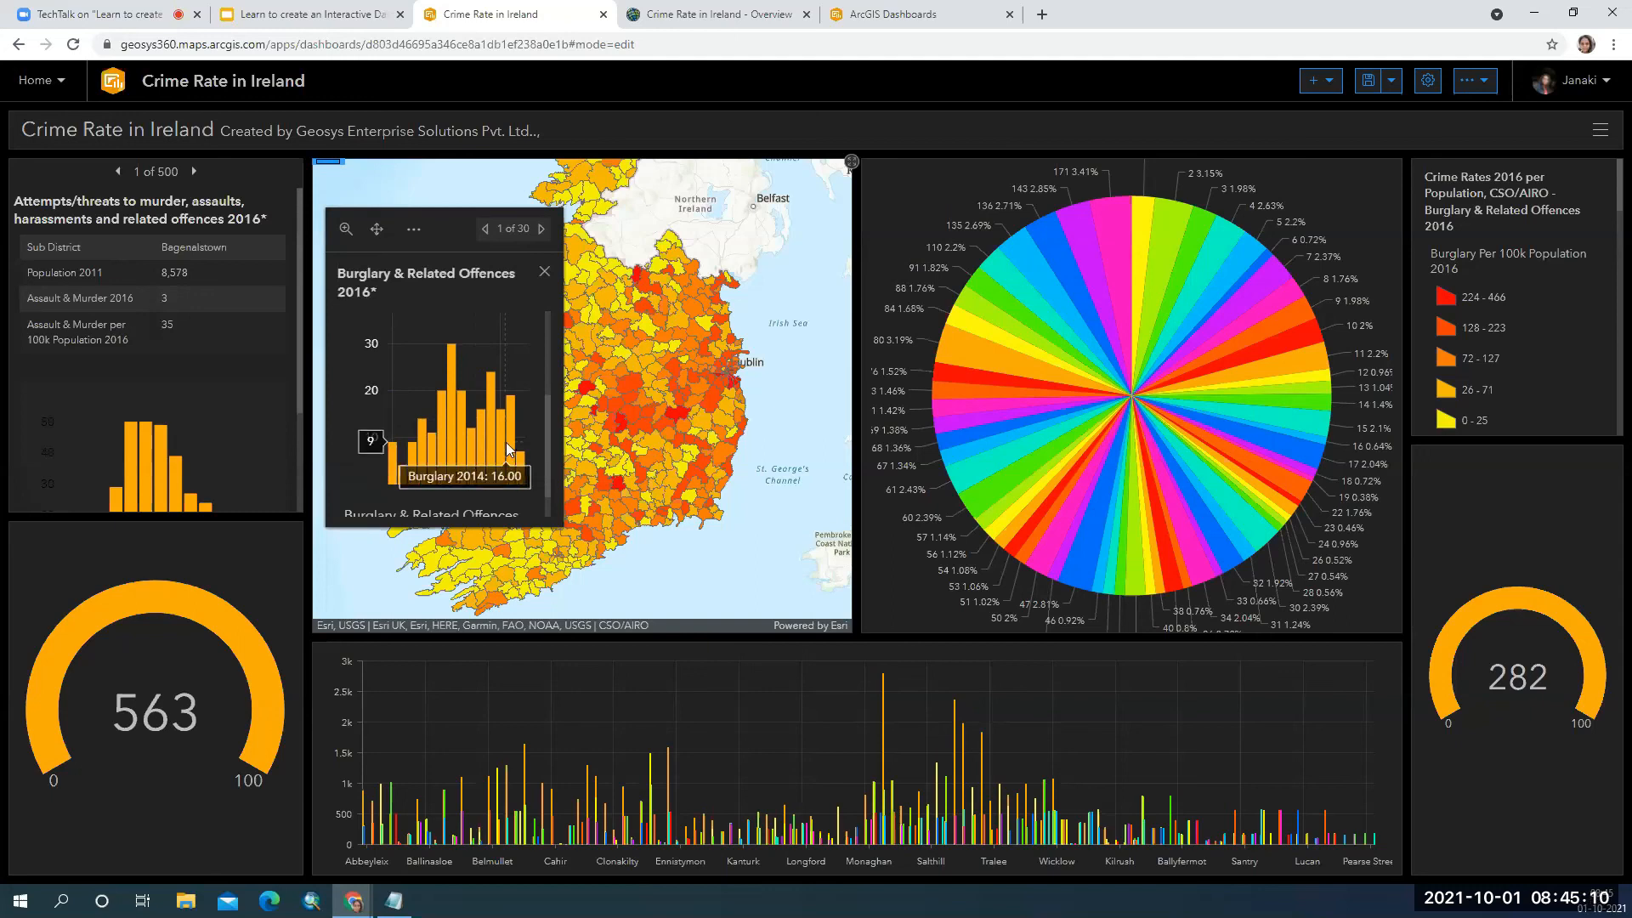
{"action": "left_click", "coordinate": [543, 272]}
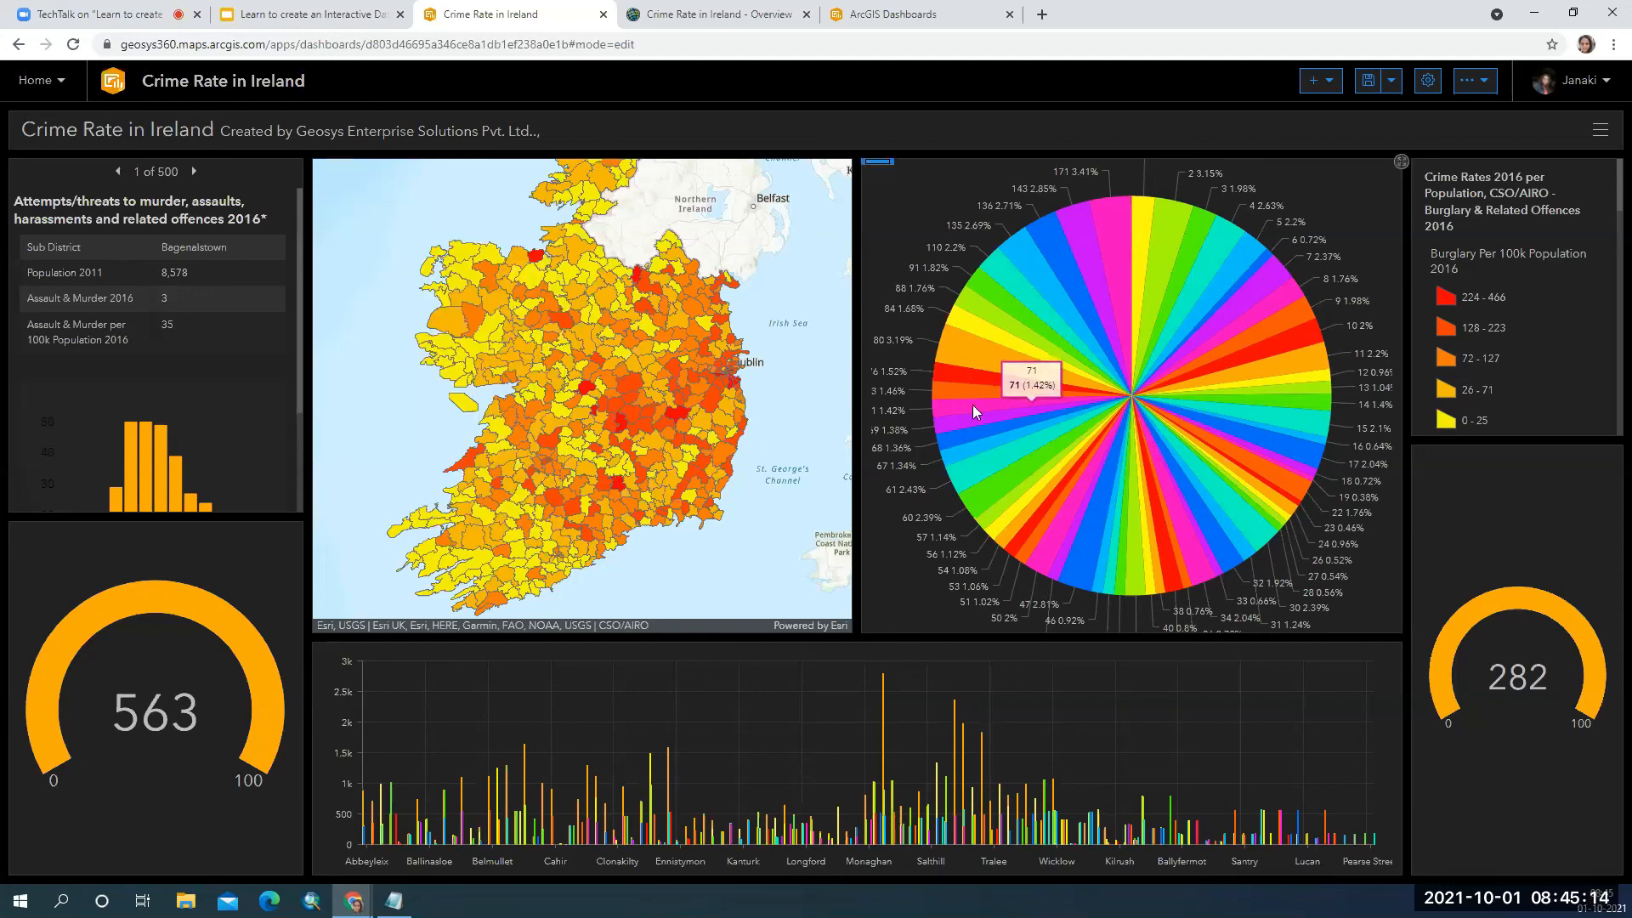
Switch to the Zoom meeting, open its chat to read participants' messages, and alternate between the meeting and the dashboard to check for questions.
{"action": "left_click", "coordinate": [153, 10]}
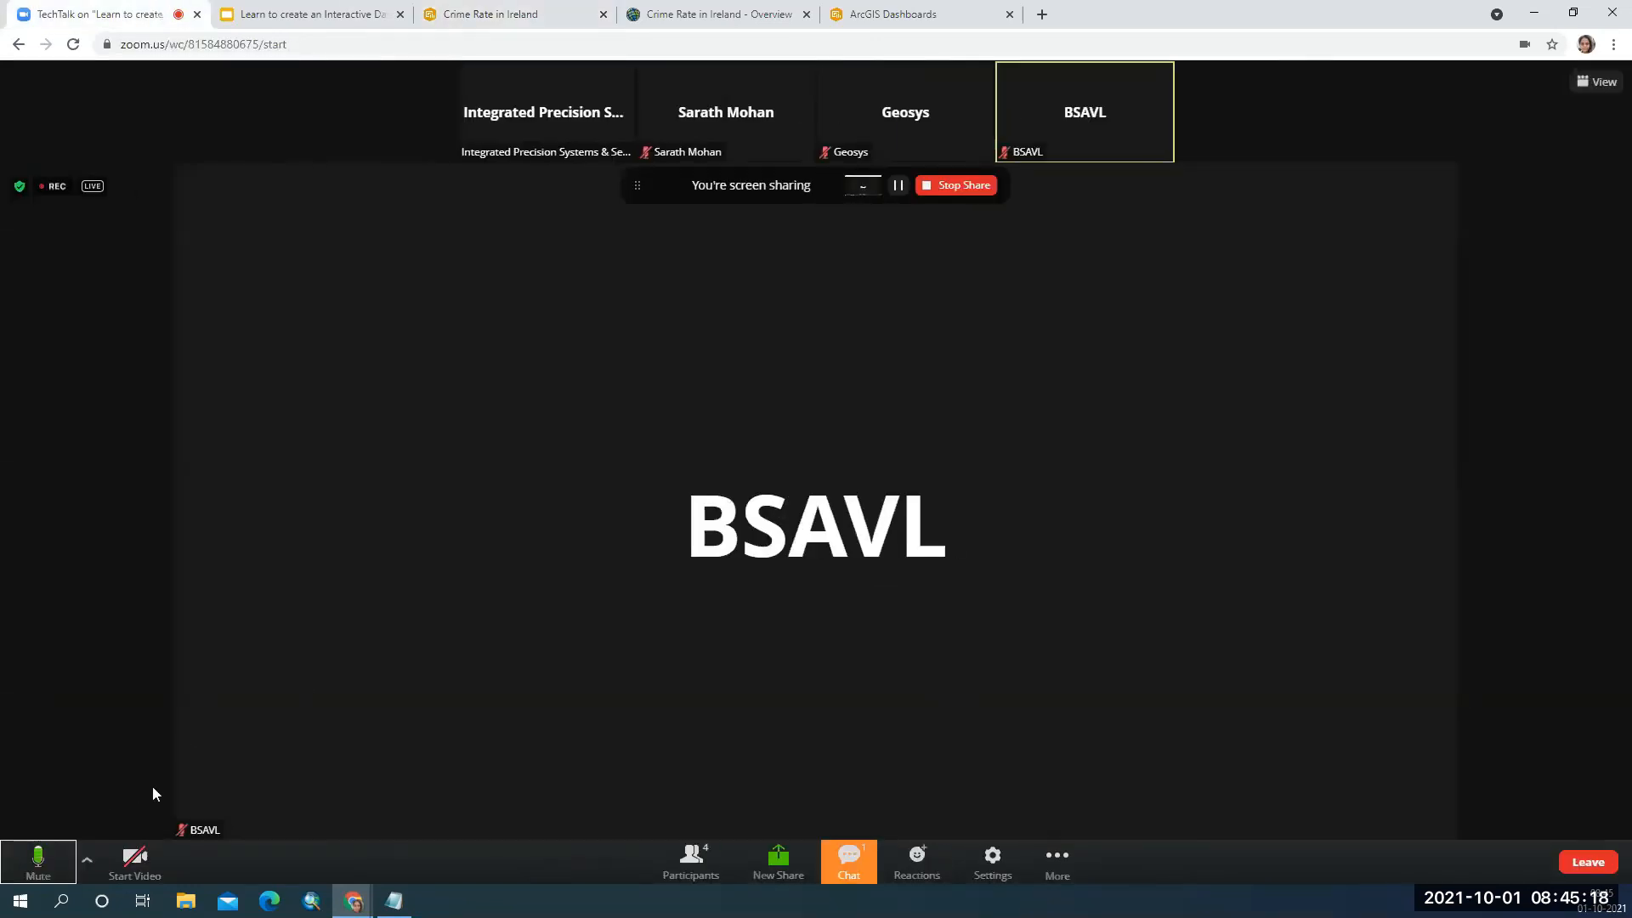
{"action": "left_click", "coordinate": [850, 860]}
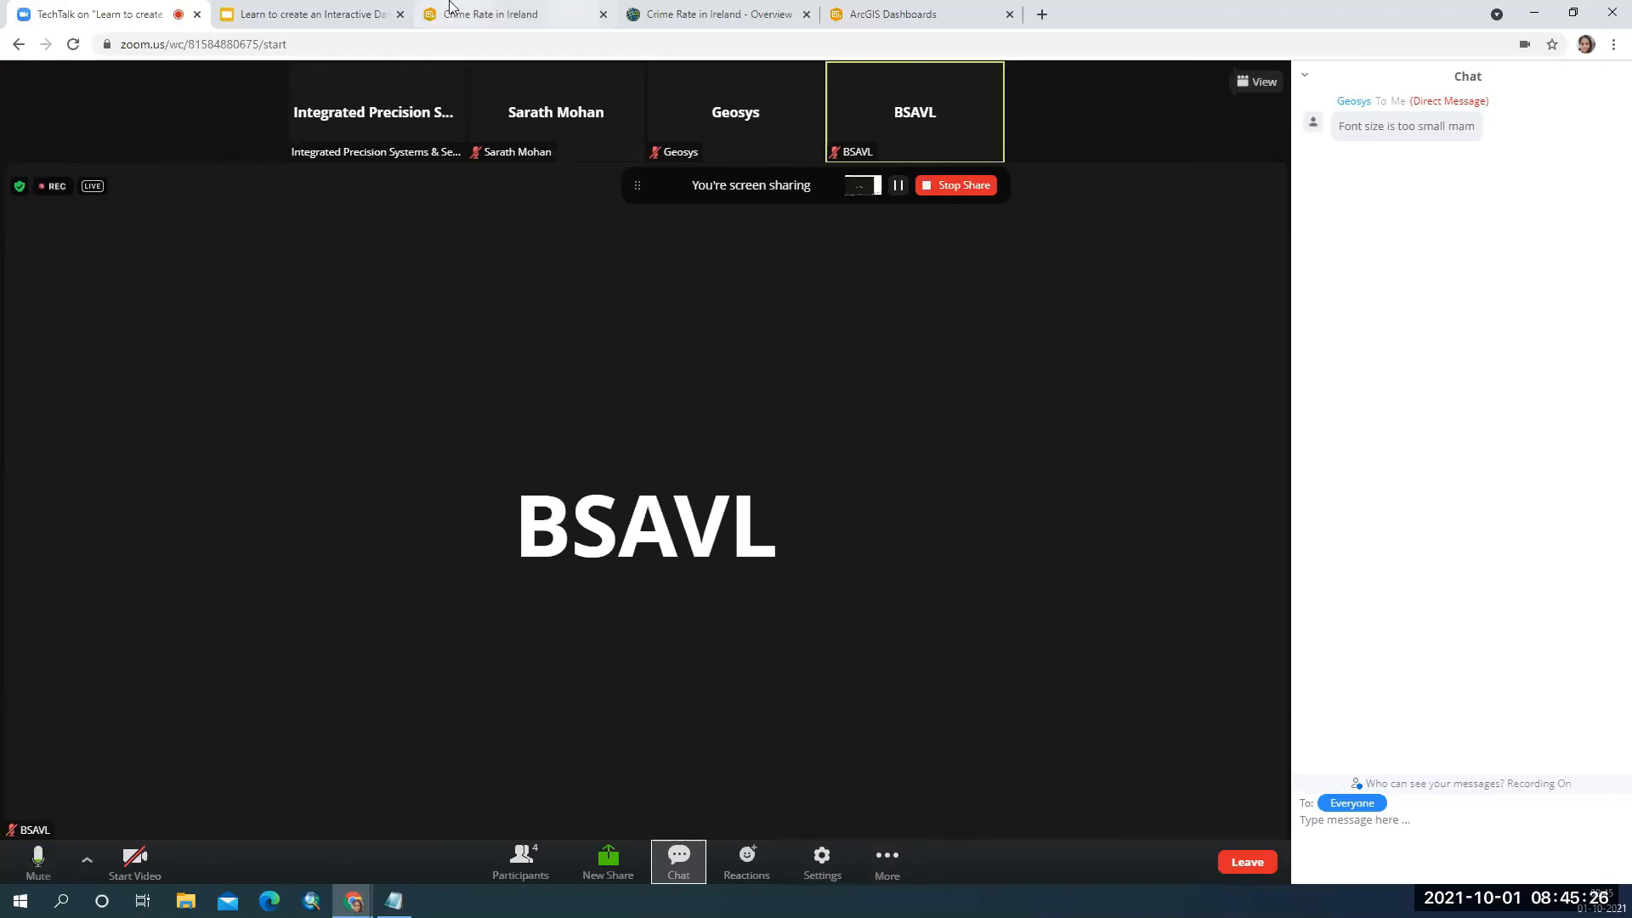
{"action": "left_click", "coordinate": [524, 7]}
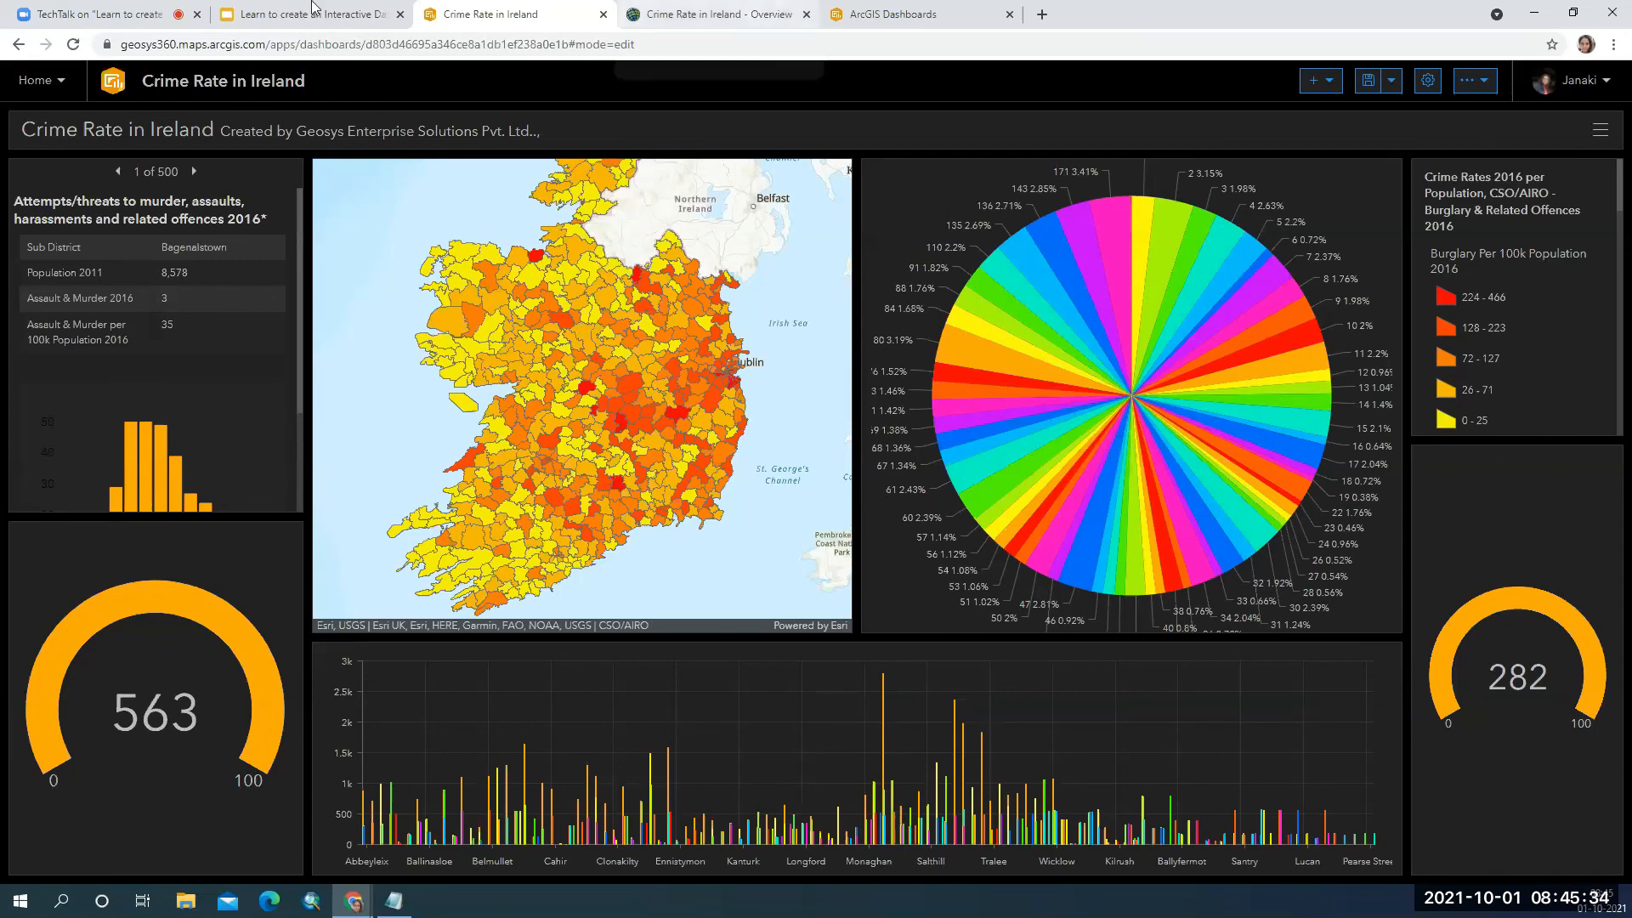
{"action": "left_click", "coordinate": [140, 10]}
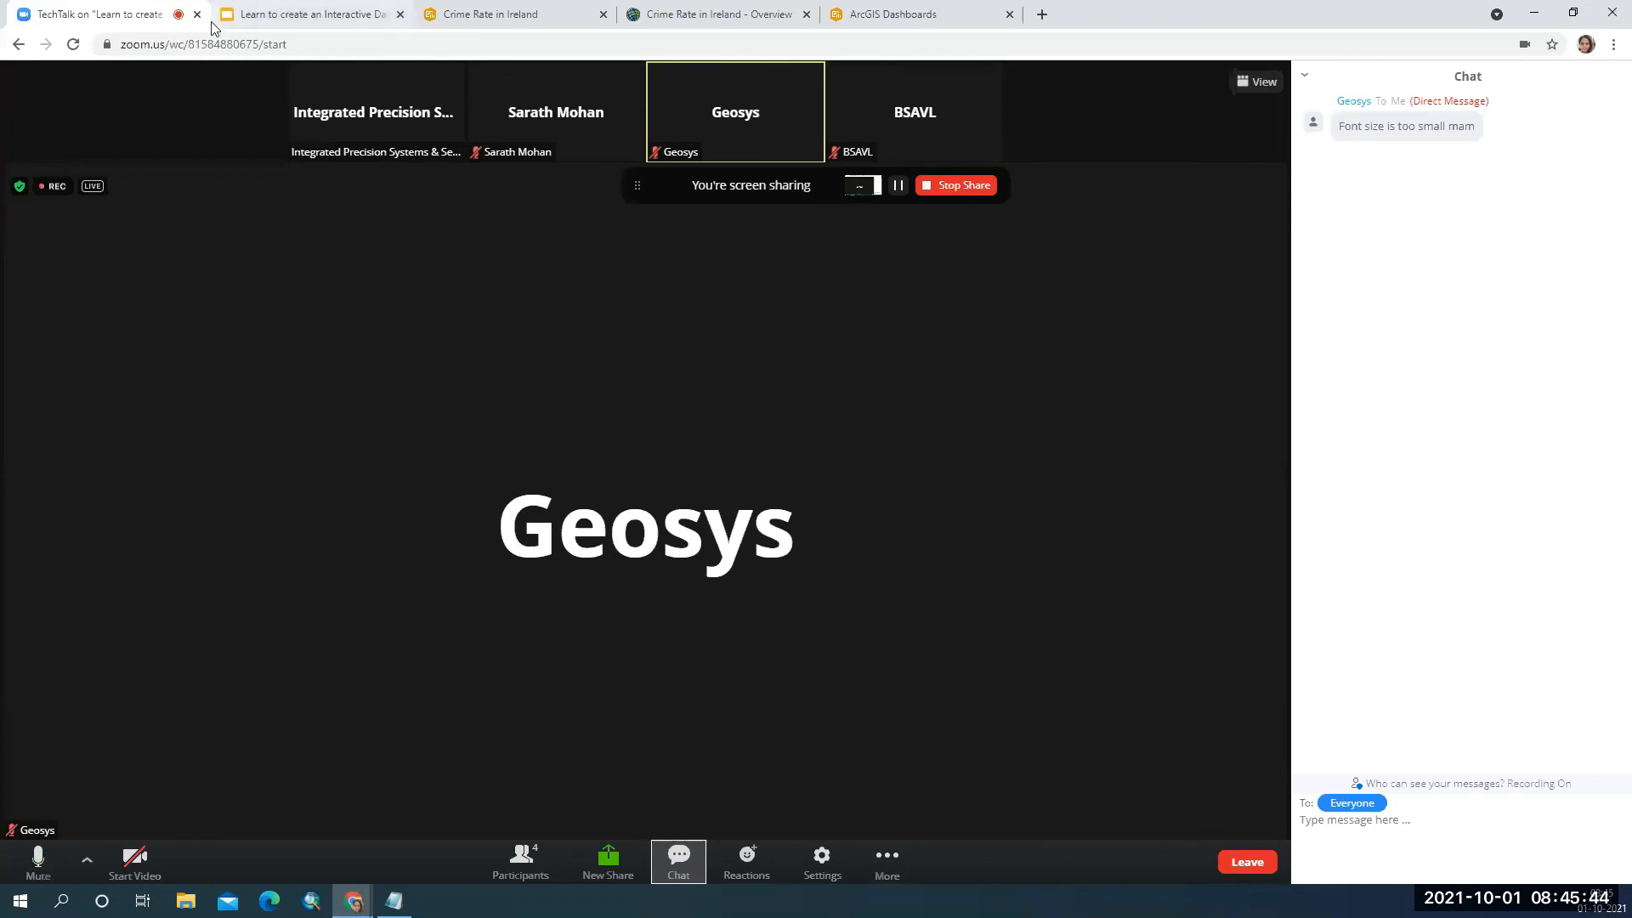
{"action": "left_click", "coordinate": [481, 17]}
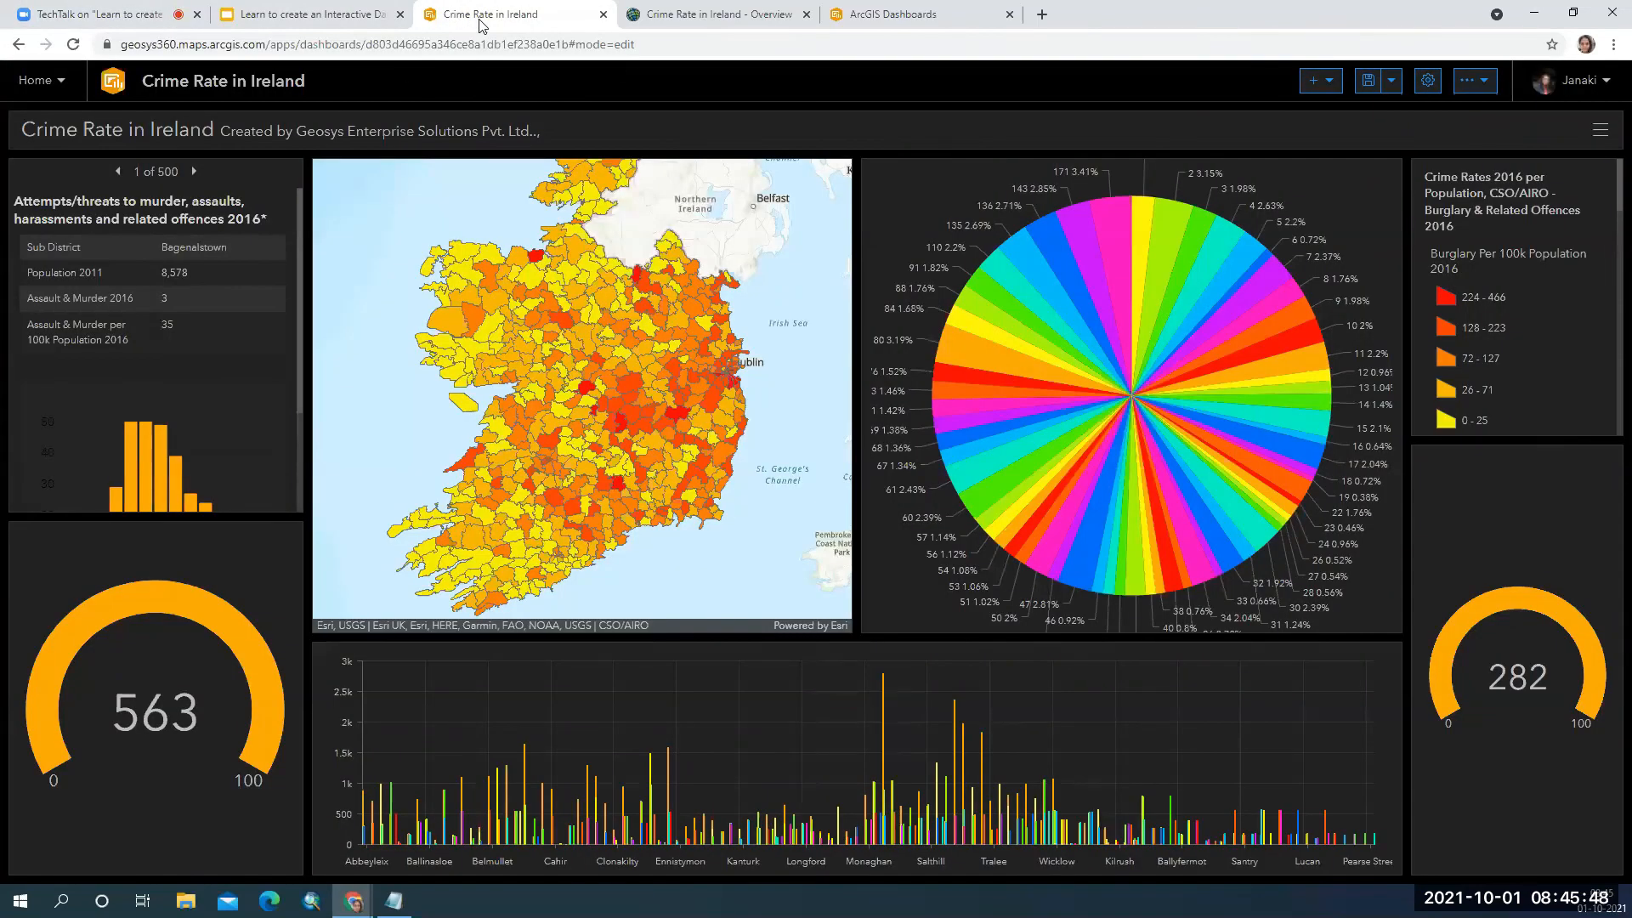
{"action": "left_click", "coordinate": [64, 10]}
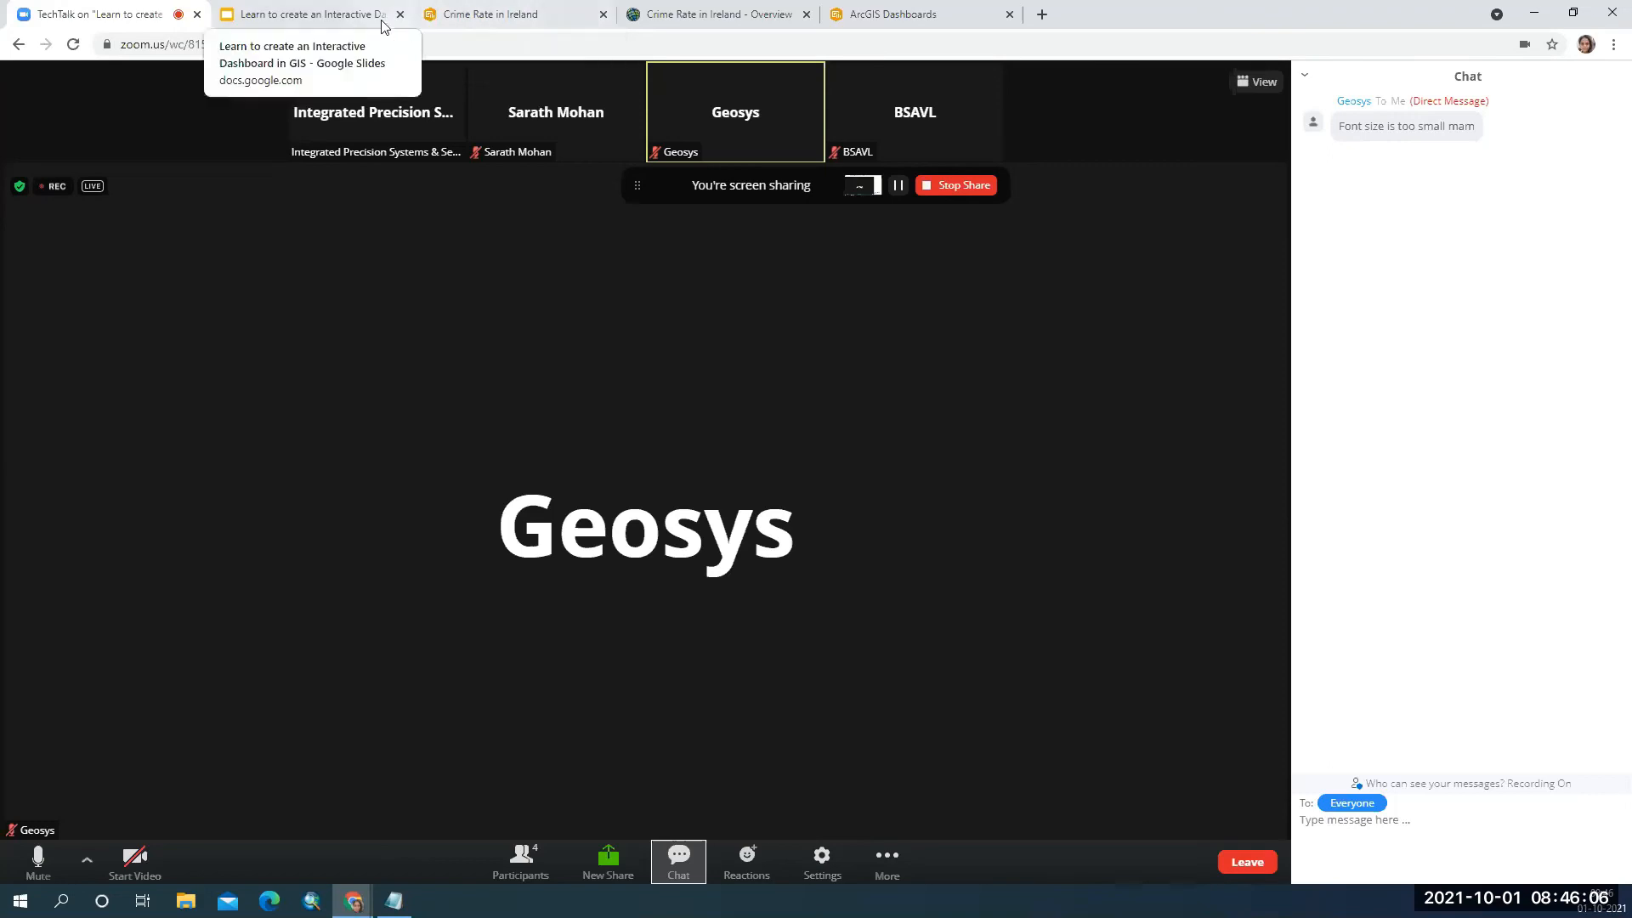
Switch to the Google Slides presentation and show the closing Thank You slide, checking the Zoom meeting in between.
{"action": "left_click", "coordinate": [316, 13]}
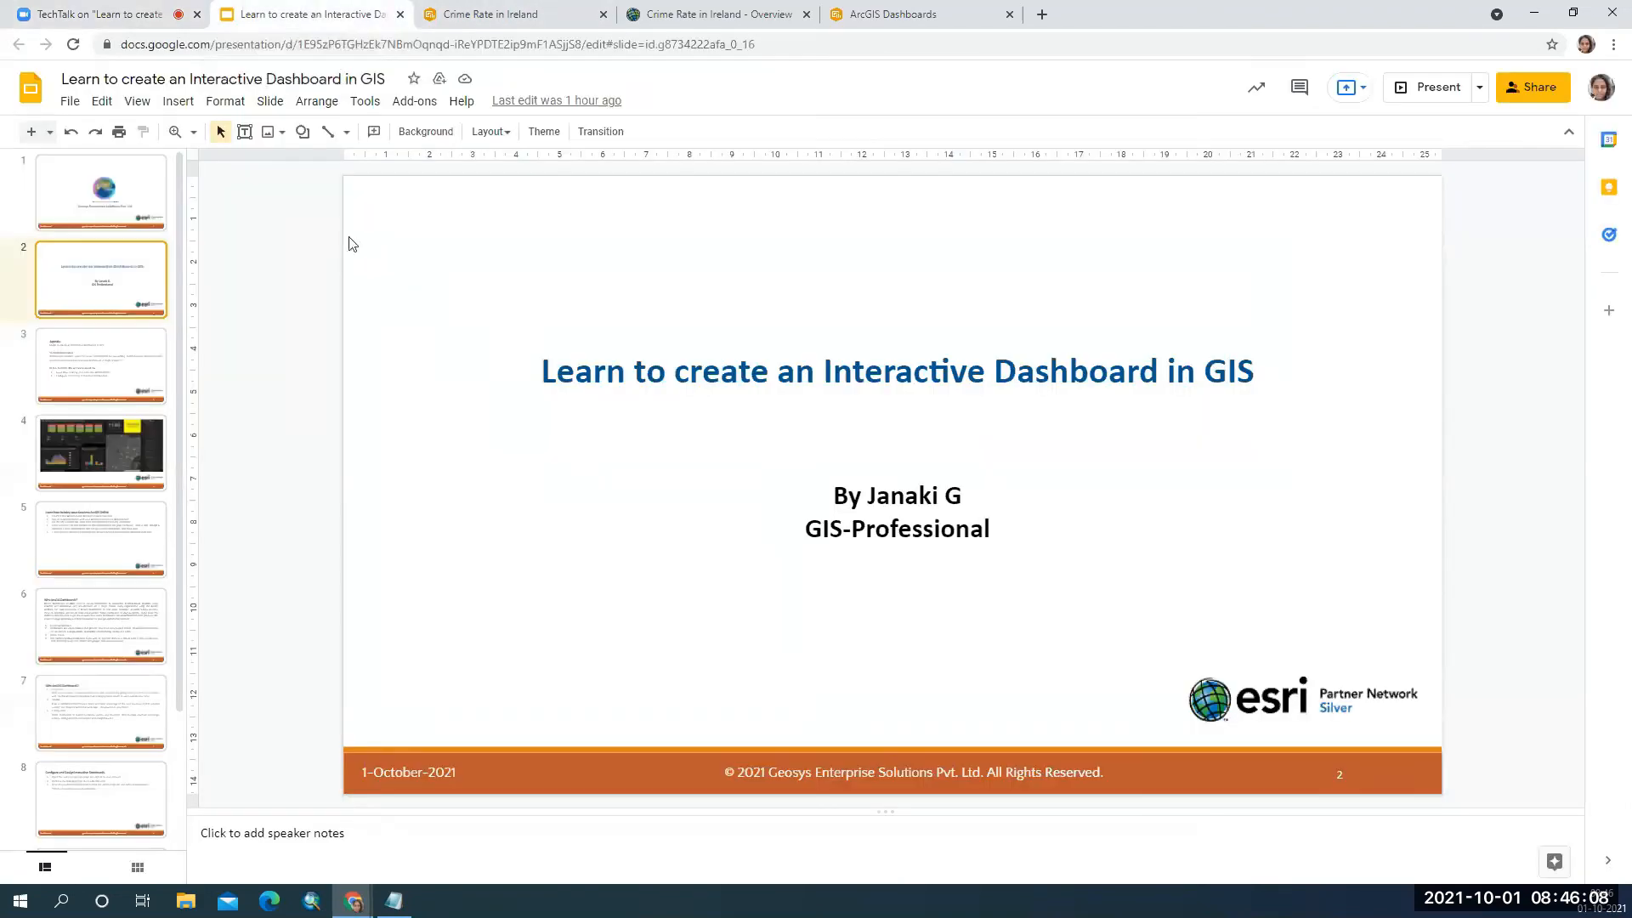
{"action": "scroll", "coordinate": [110, 522], "scroll_direction": "down", "scroll_amount": 2}
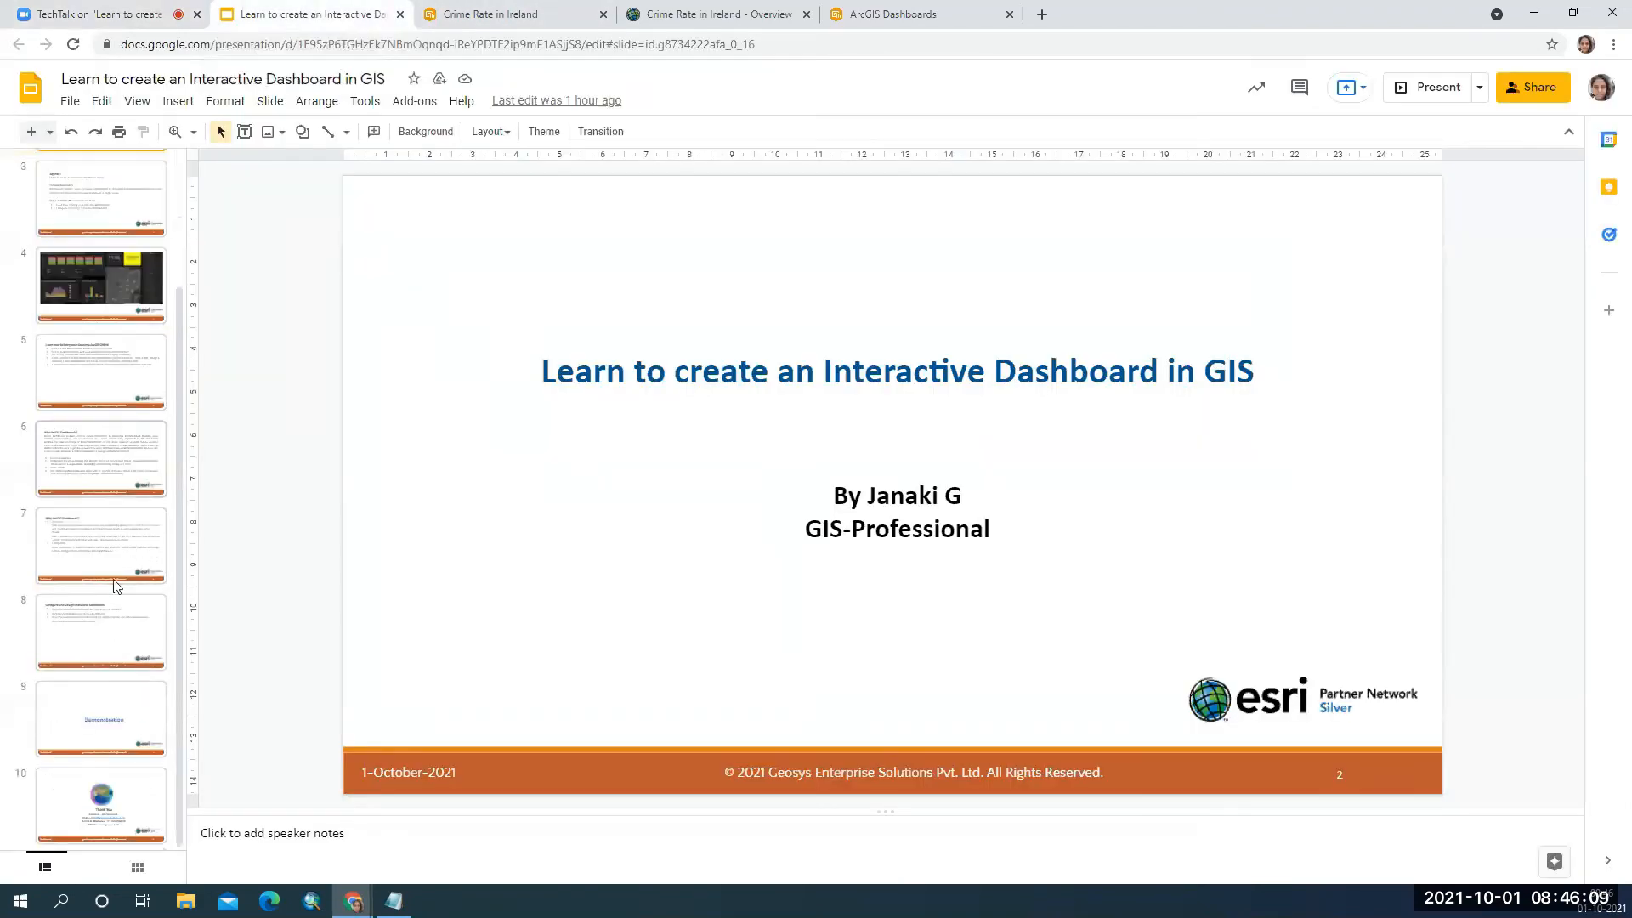
{"action": "left_click", "coordinate": [110, 791]}
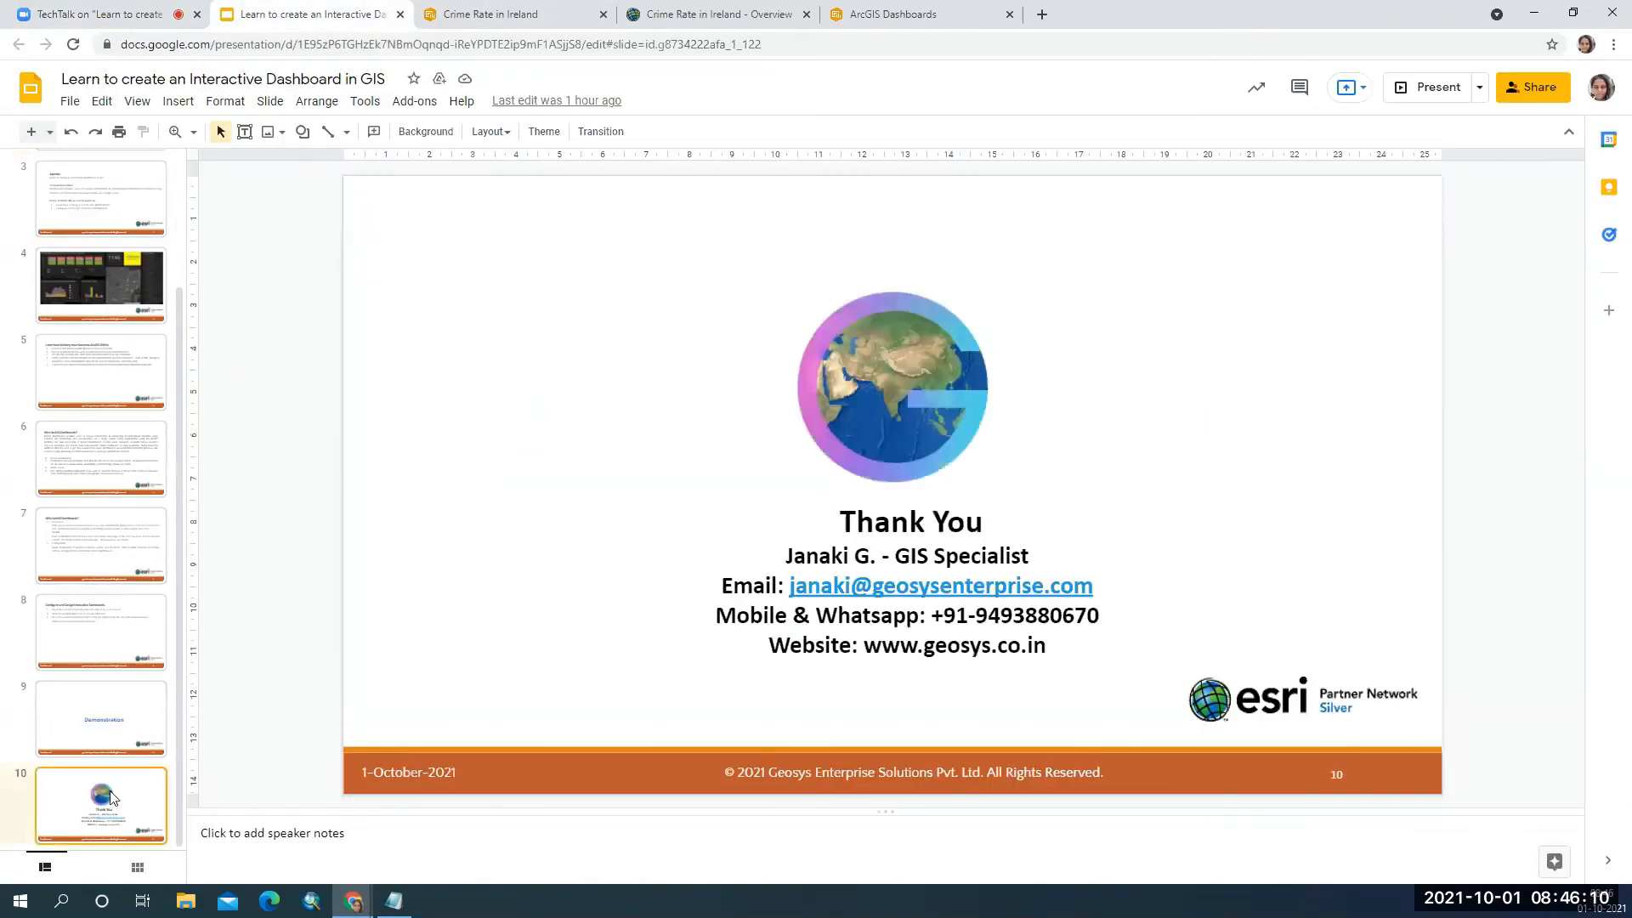
{"action": "left_click", "coordinate": [161, 8]}
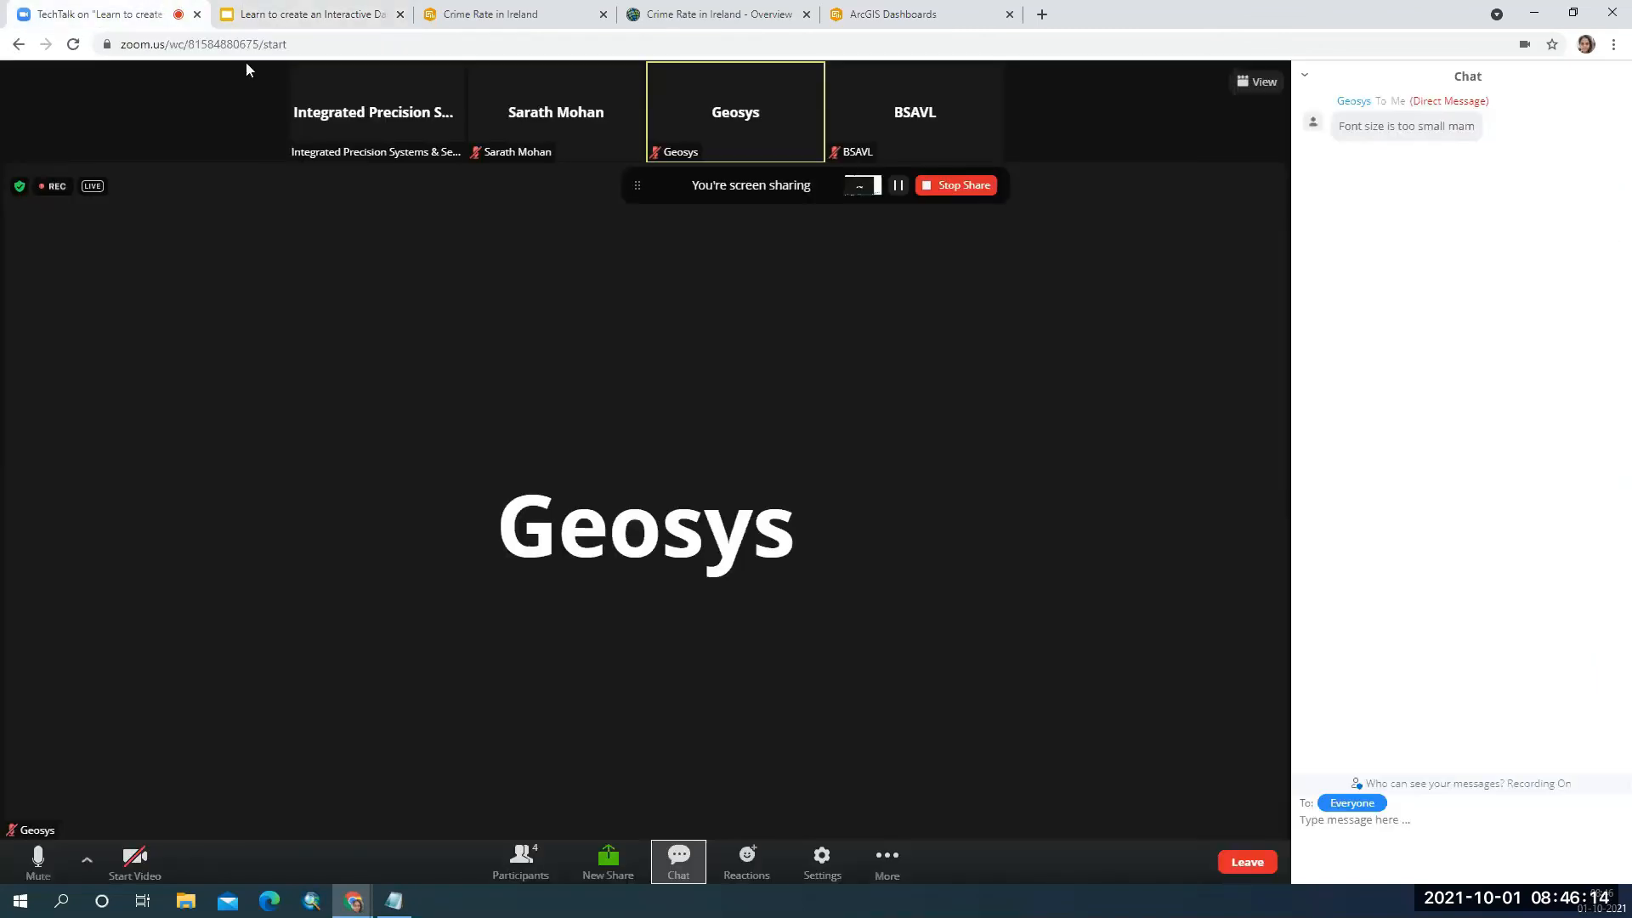
{"action": "left_click", "coordinate": [343, 6]}
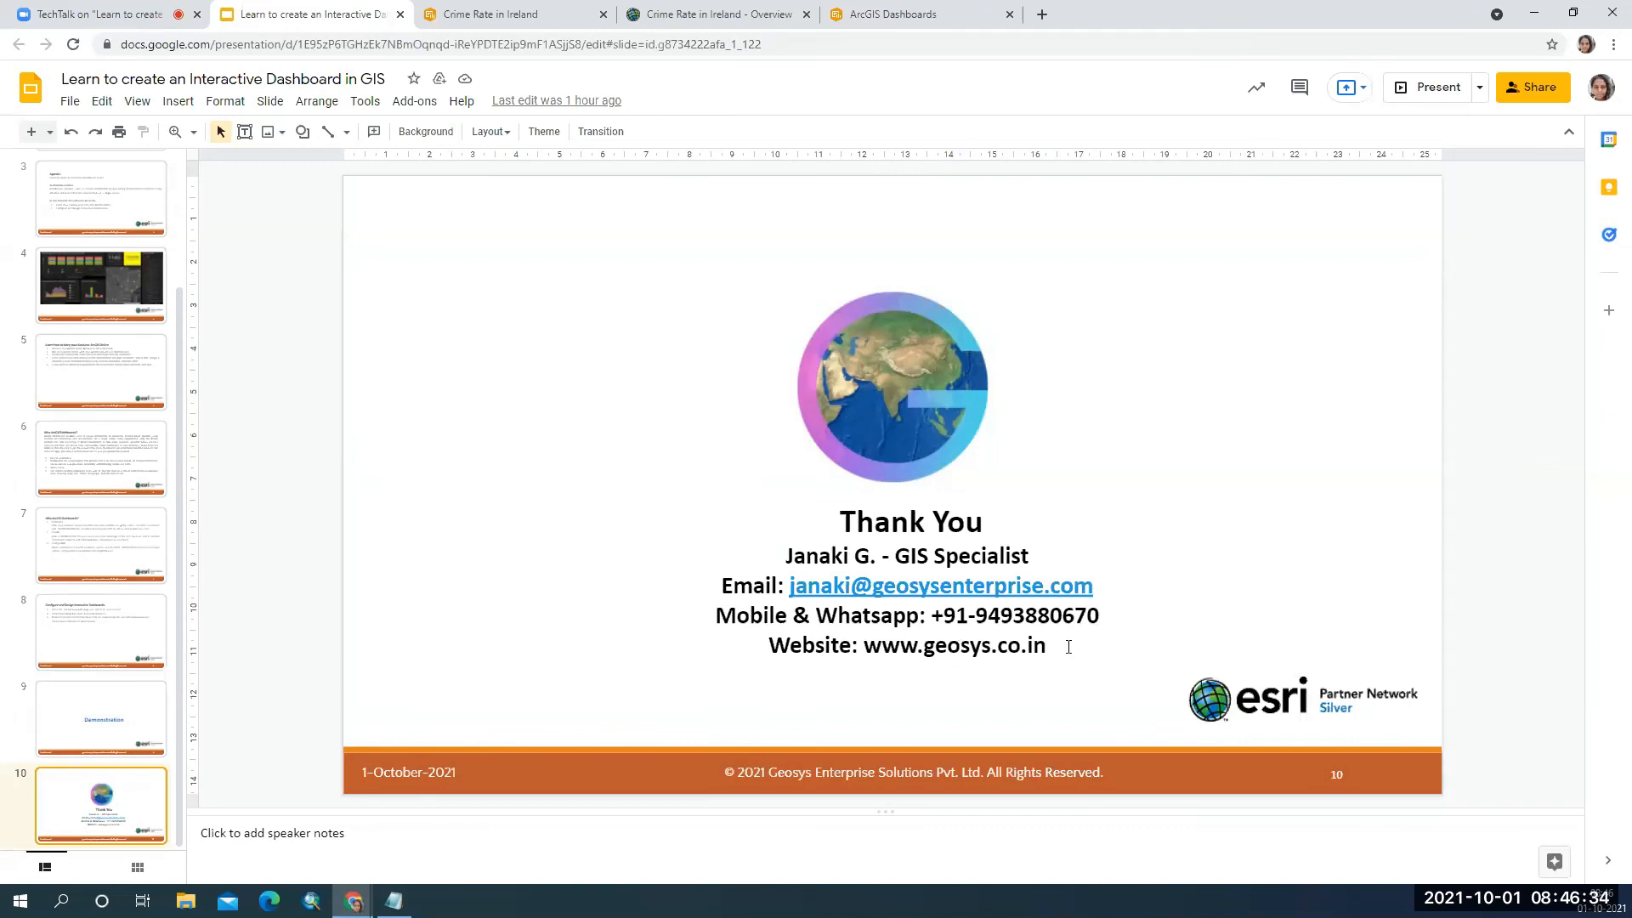
Return to the Zoom meeting and stop sharing the screen.
{"action": "left_click", "coordinate": [173, 7]}
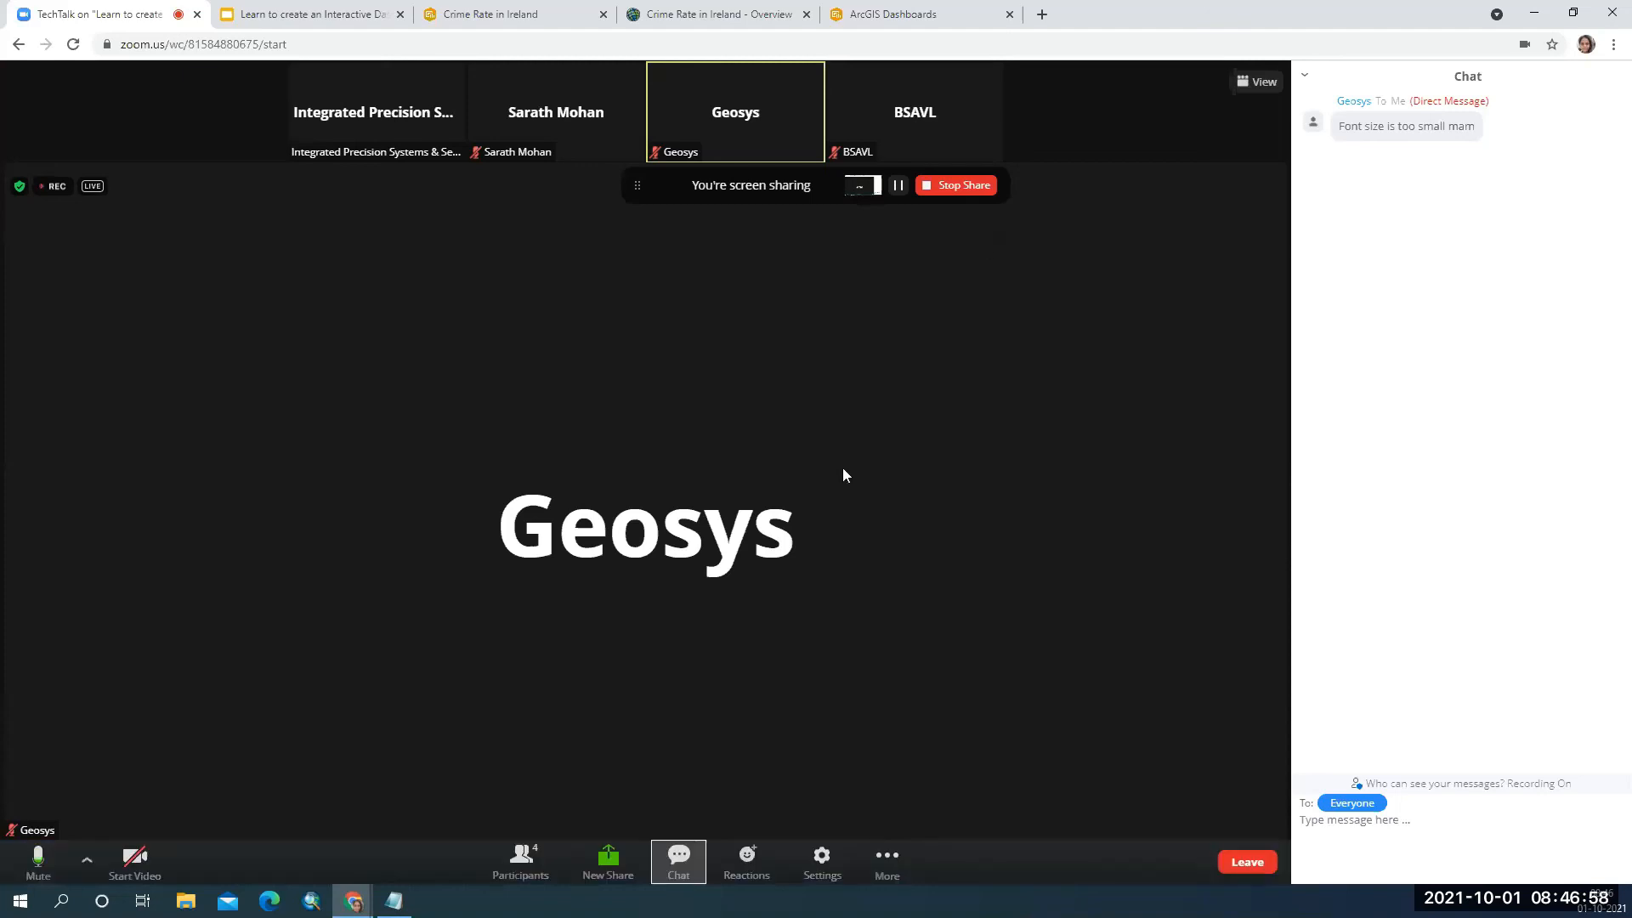
{"action": "left_click", "coordinate": [950, 186]}
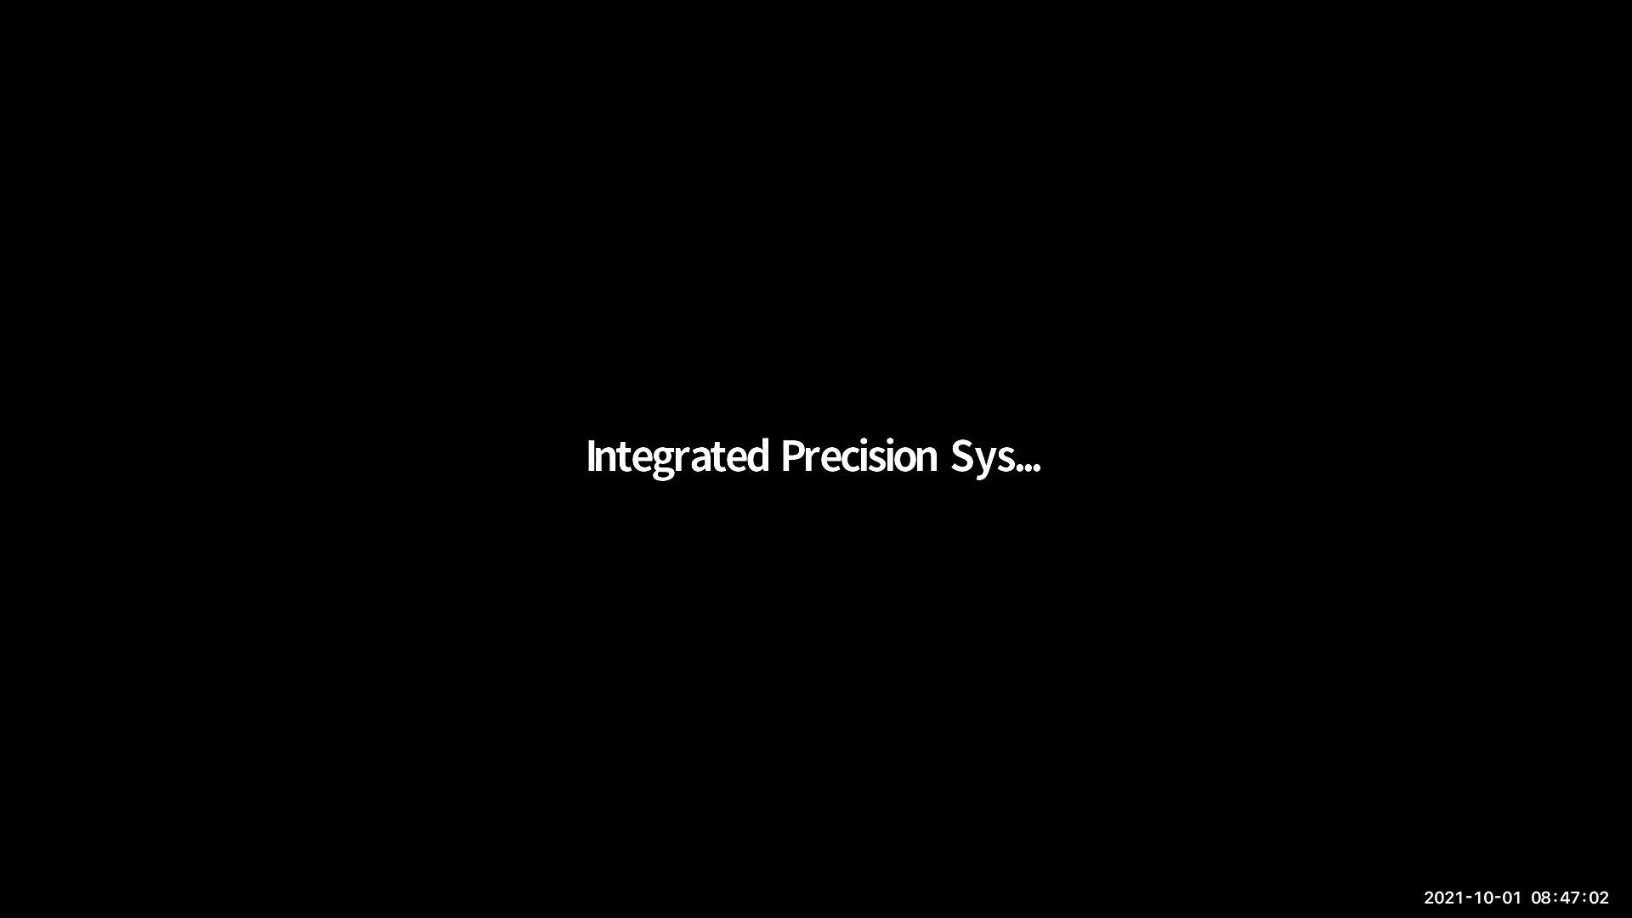